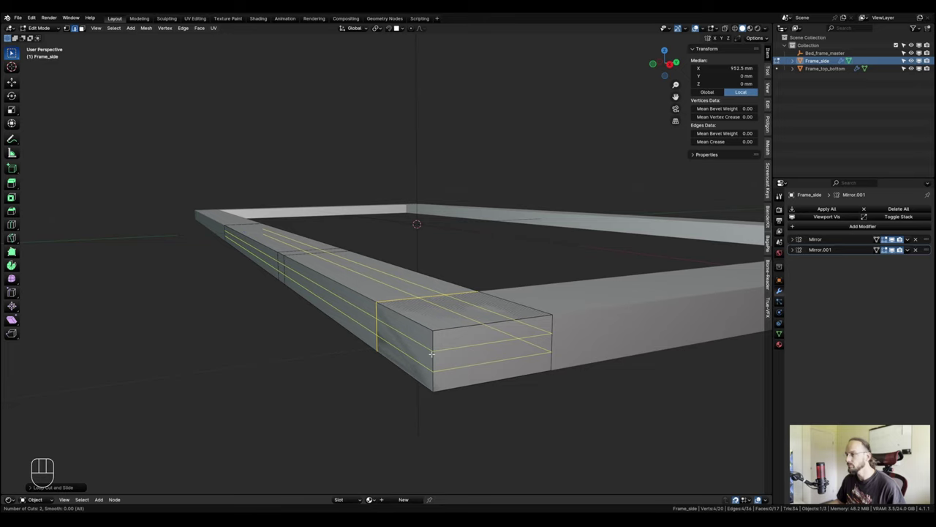
Add two evenly spaced horizontal loop cuts to Frame_side, dividing the rail's thickness into thirds without sliding them.
click(434, 353)
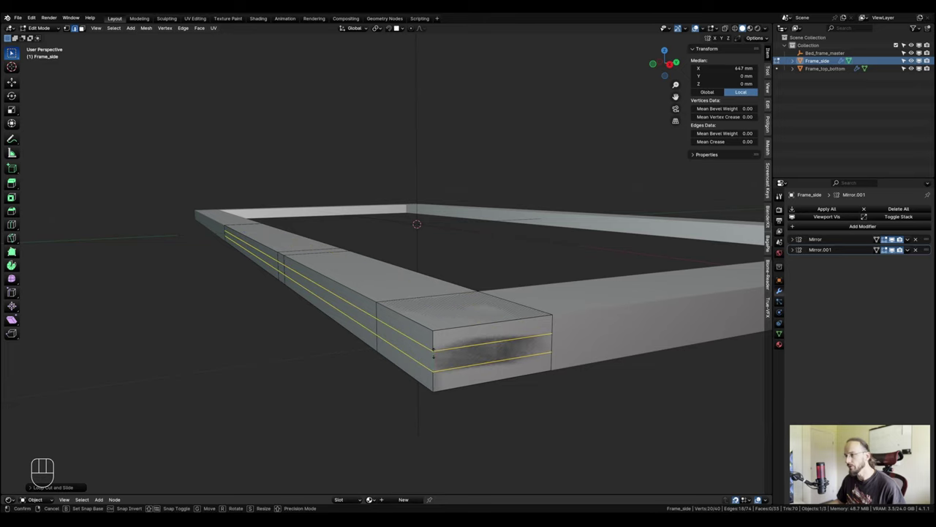
right_click(488, 351)
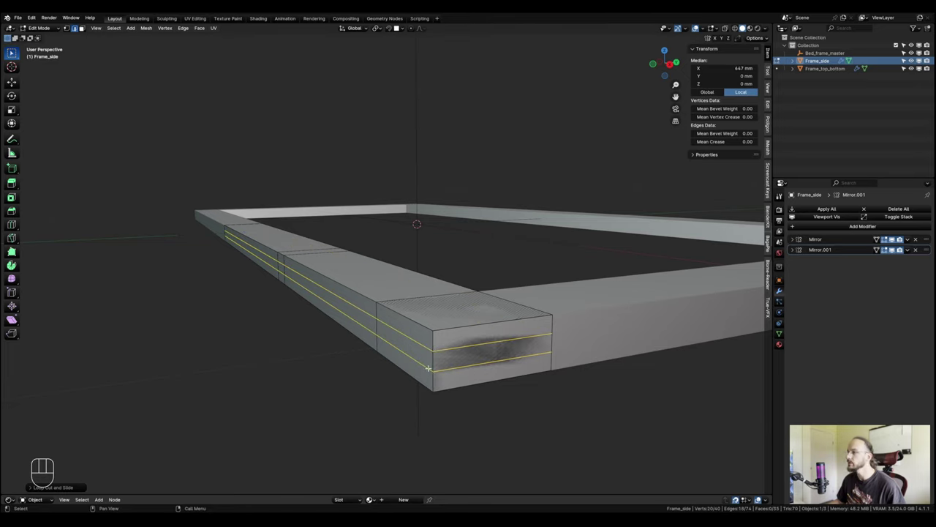
scroll(428, 368, down, 1)
scroll(469, 351, up, 1)
shift+middle_drag(470, 351, 524, 343)
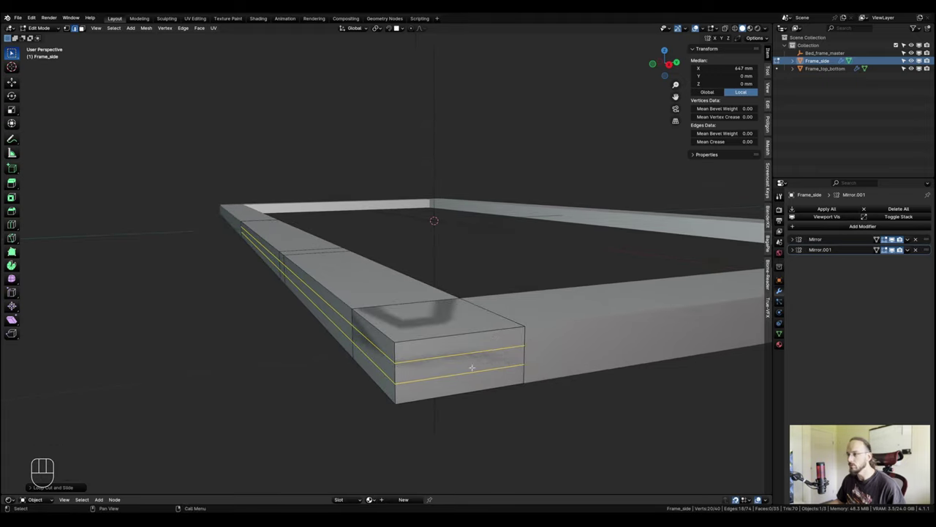
middle_drag(400, 364, 422, 350)
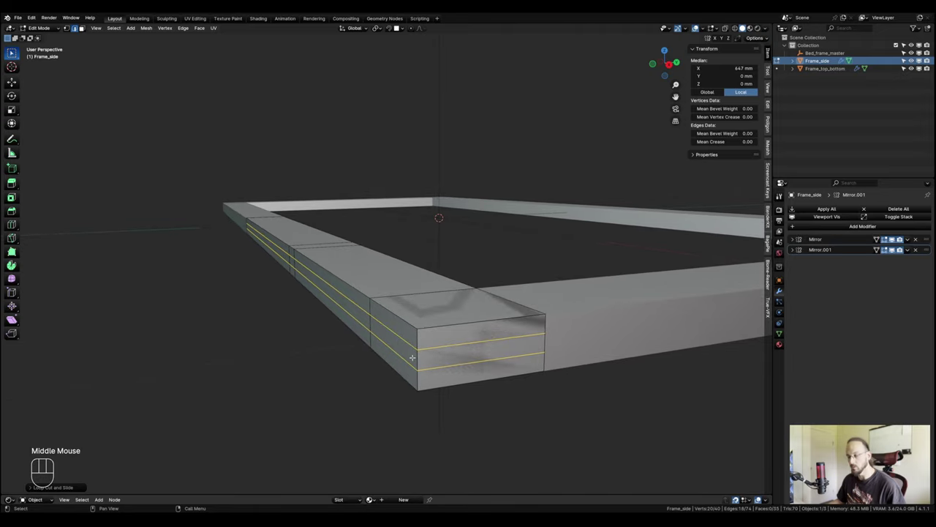
Add one centred horizontal loop cut between the two existing loops on the side rail.
scroll(417, 359, up, 1)
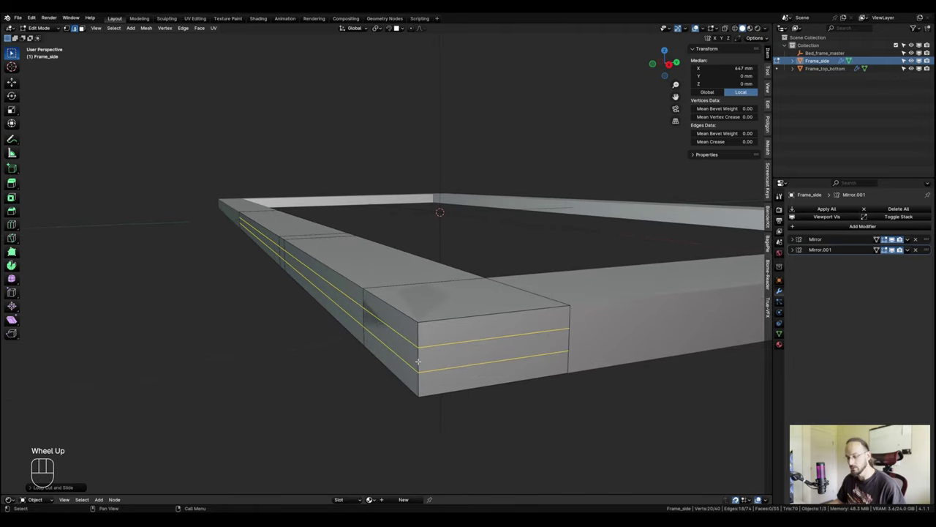
key(ctrl+r)
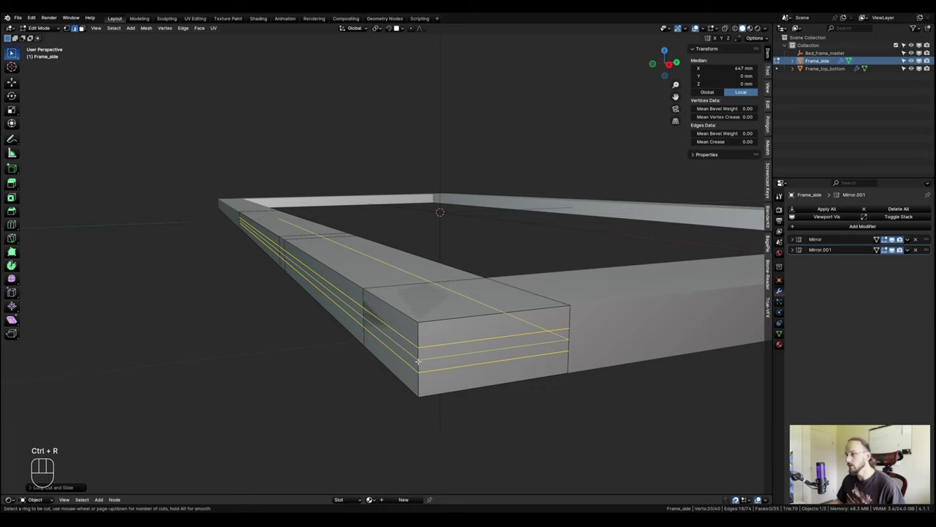
click(418, 361)
click(418, 361)
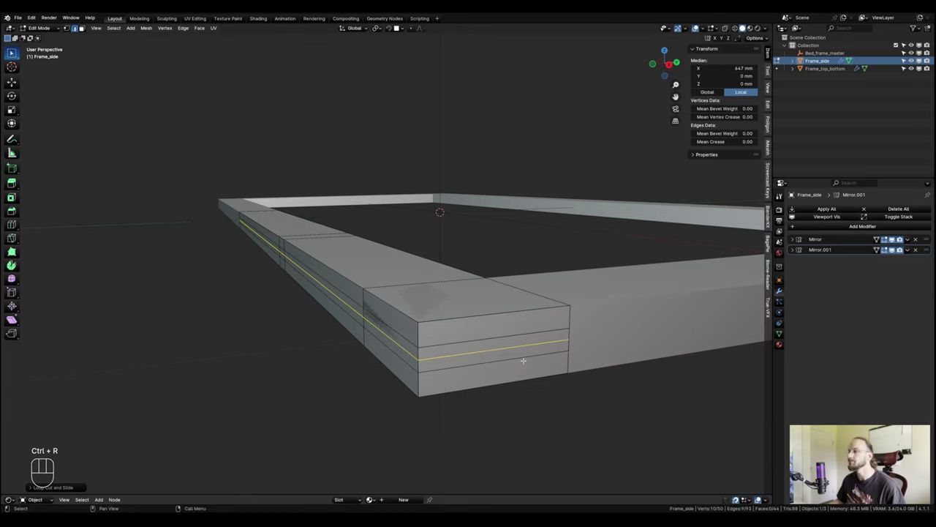
Add one lengthwise loop cut centred across the width of the side rail.
shift+middle_drag(541, 344, 358, 163)
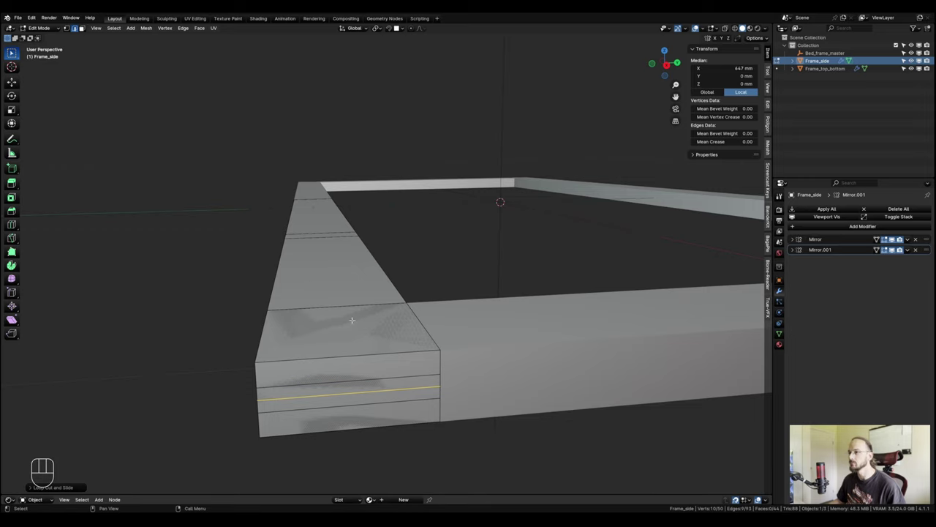
key(ctrl+r)
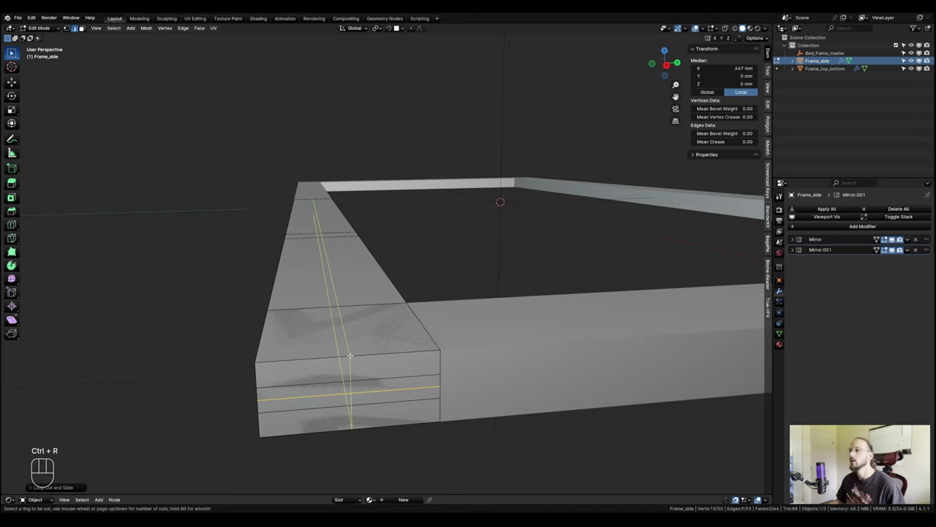
click(347, 355)
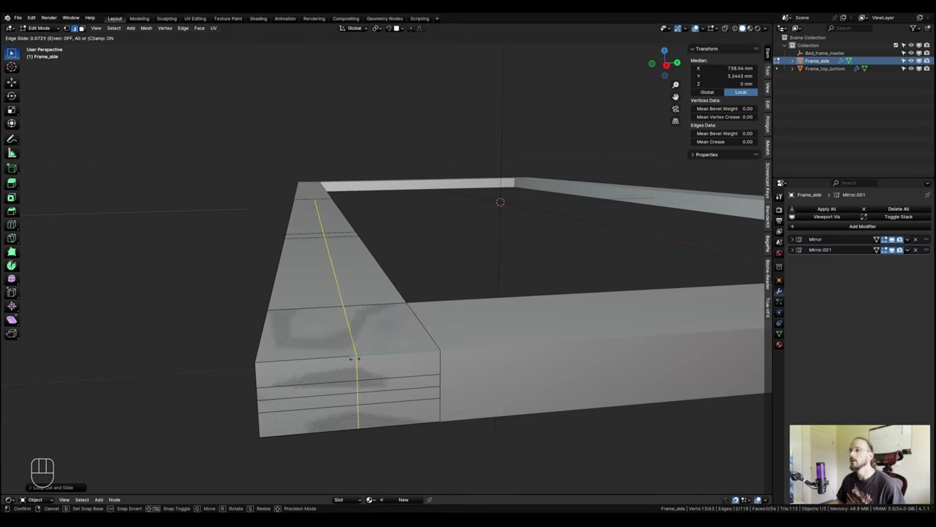
right_click(390, 371)
scroll(428, 361, down, 2)
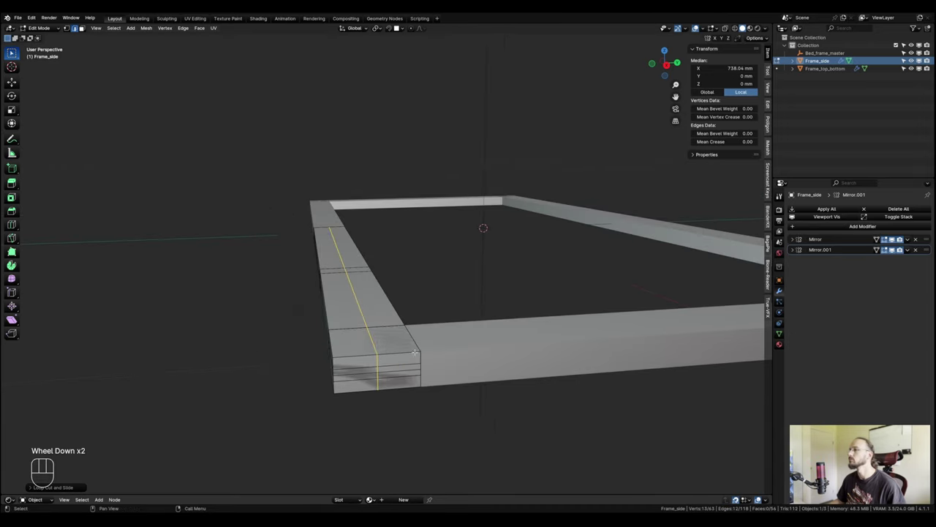
shift+middle_drag(428, 362, 457, 366)
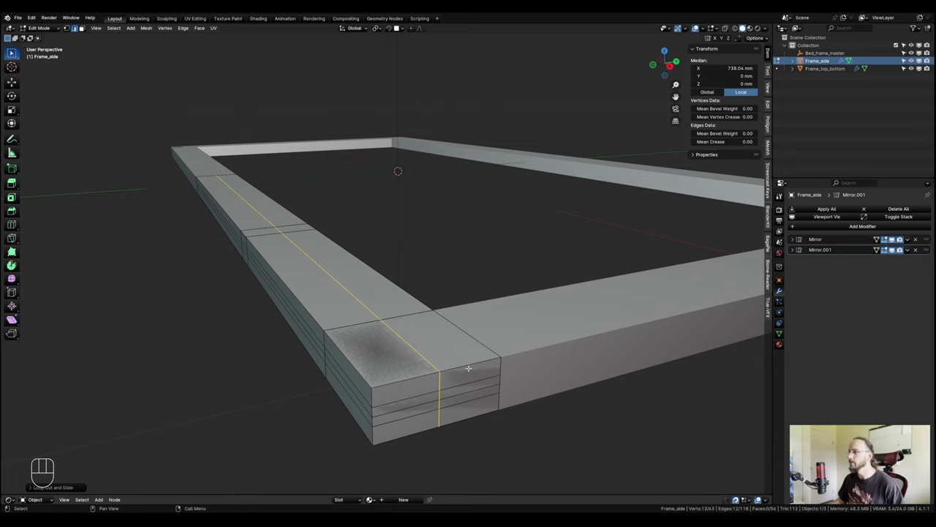
middle_drag(436, 380, 517, 333)
scroll(485, 341, up, 2)
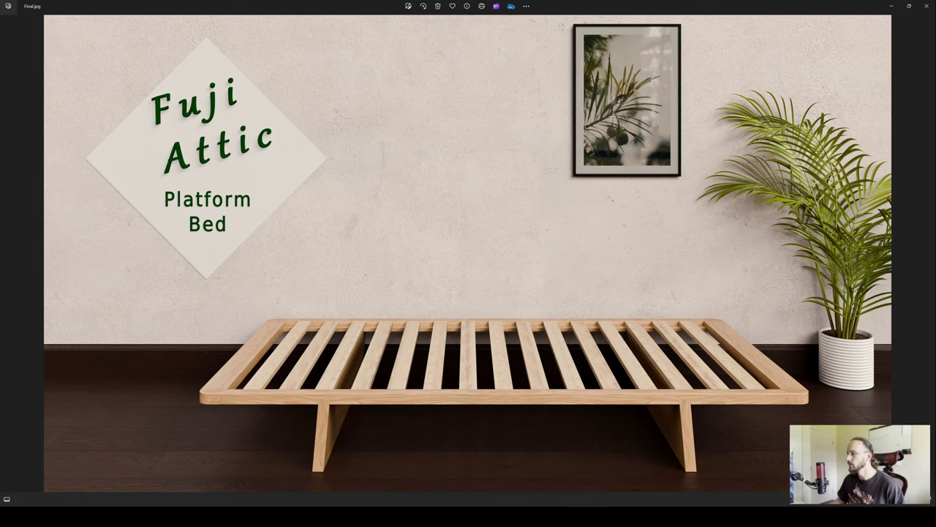
Switch to the photo viewer and look through the reference images of the platform bed.
click(928, 253)
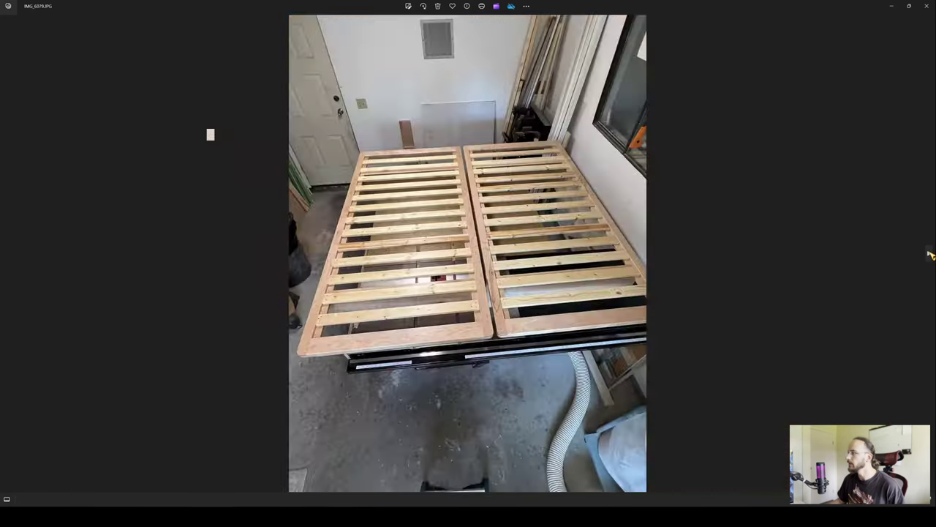
click(927, 253)
click(6, 253)
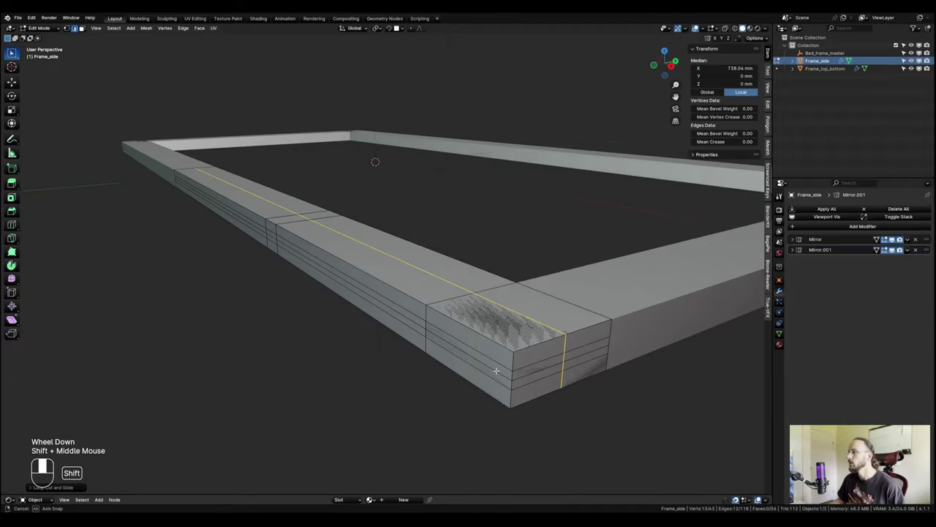
Switch to face selection in Blender and select the four middle faces on the end of the side rail.
scroll(376, 160, down, 5)
shift+middle_drag(525, 403, 560, 365)
scroll(560, 387, up, 1)
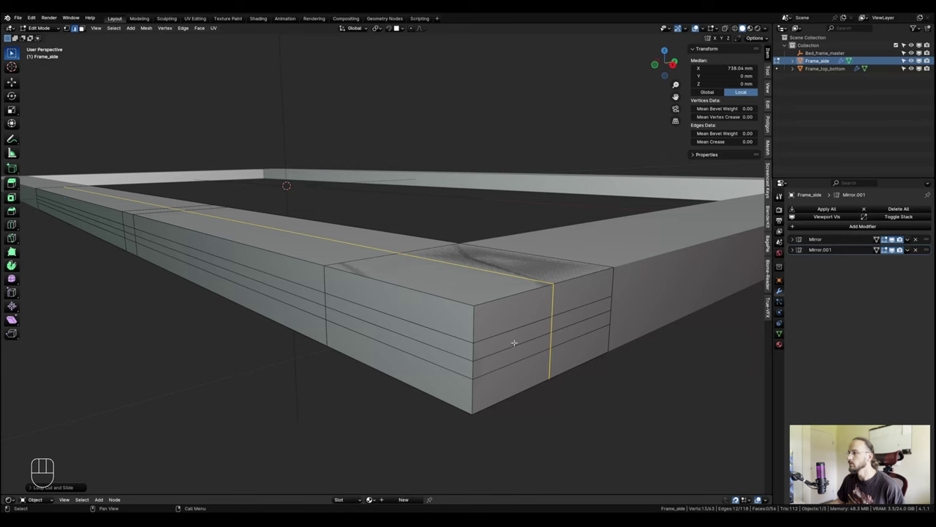
click(526, 333)
key(Tab)
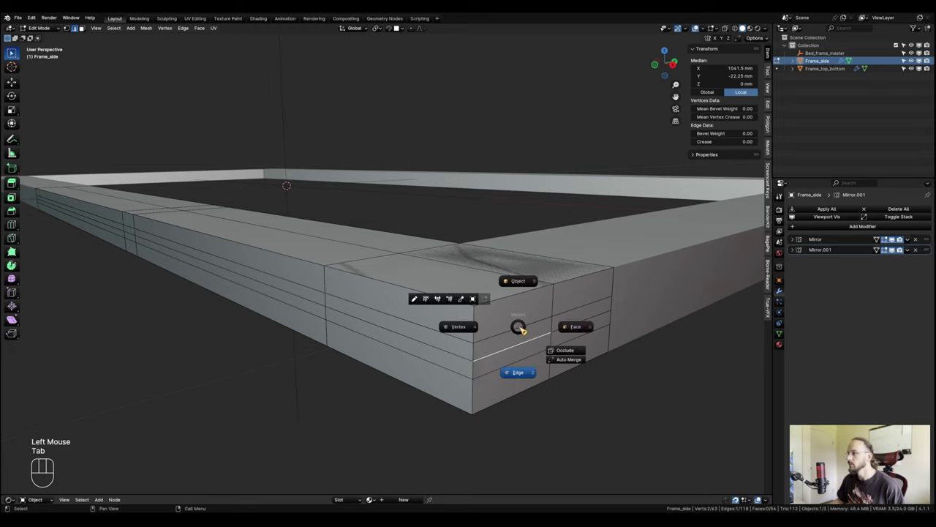
click(537, 334)
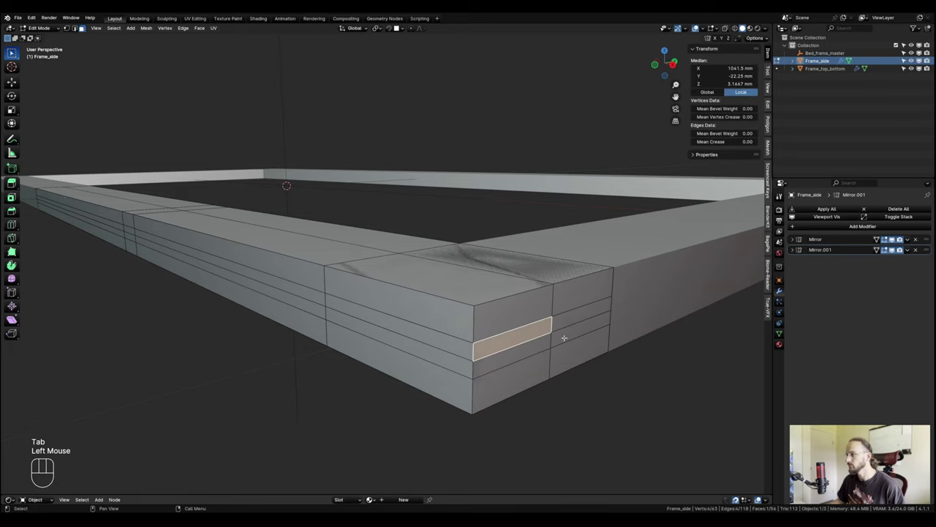
shift+click(569, 326)
shift+click(531, 342)
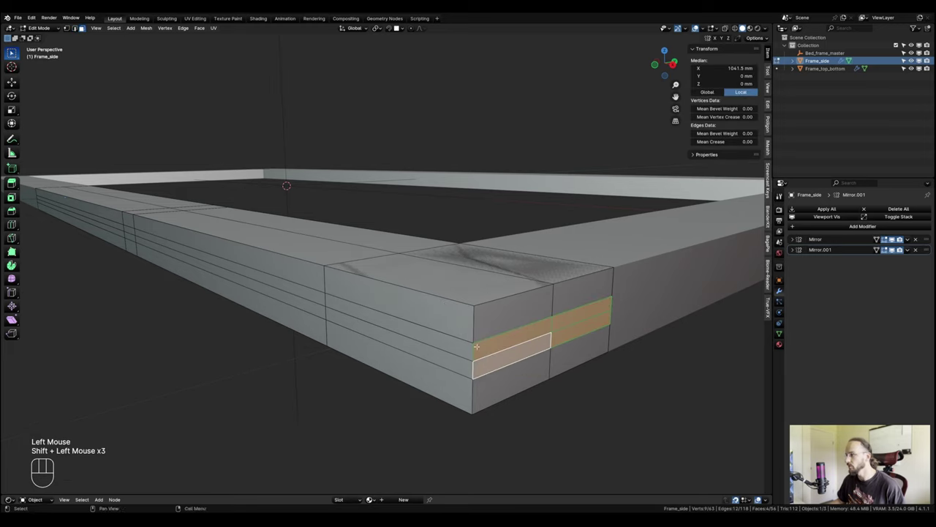
Try a regular extrude of the four selected end faces about 42 mm into the rail.
middle_drag(477, 347, 502, 354)
shift+middle_drag(502, 354, 510, 299)
middle_drag(511, 300, 508, 295)
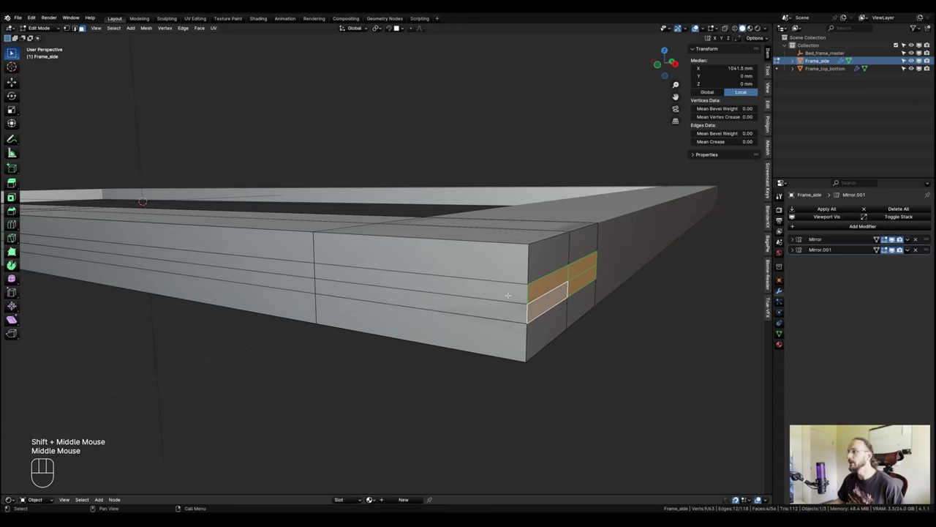
key(e)
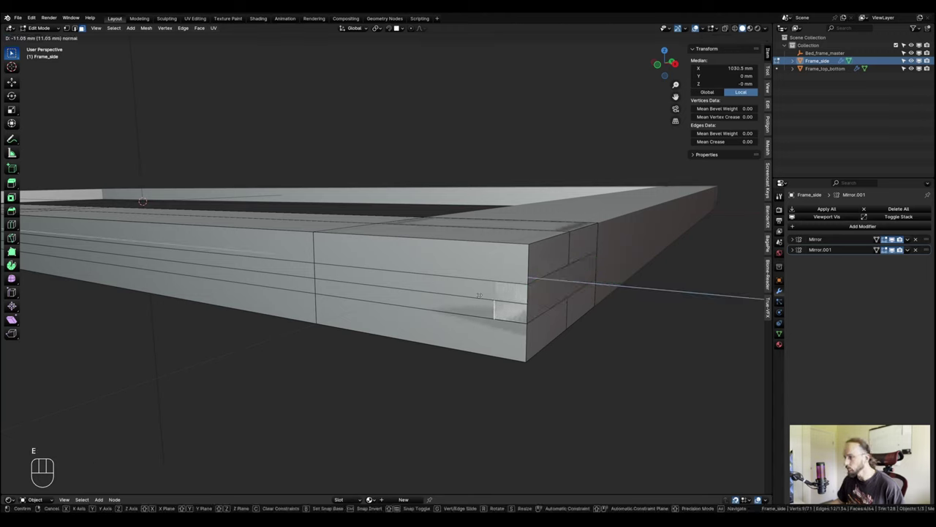
click(480, 316)
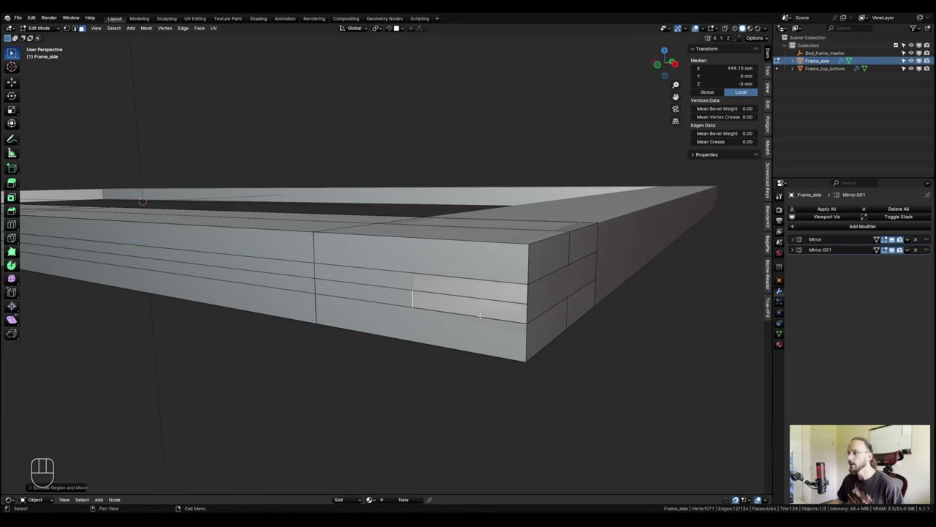
shift+middle_drag(480, 297, 414, 278)
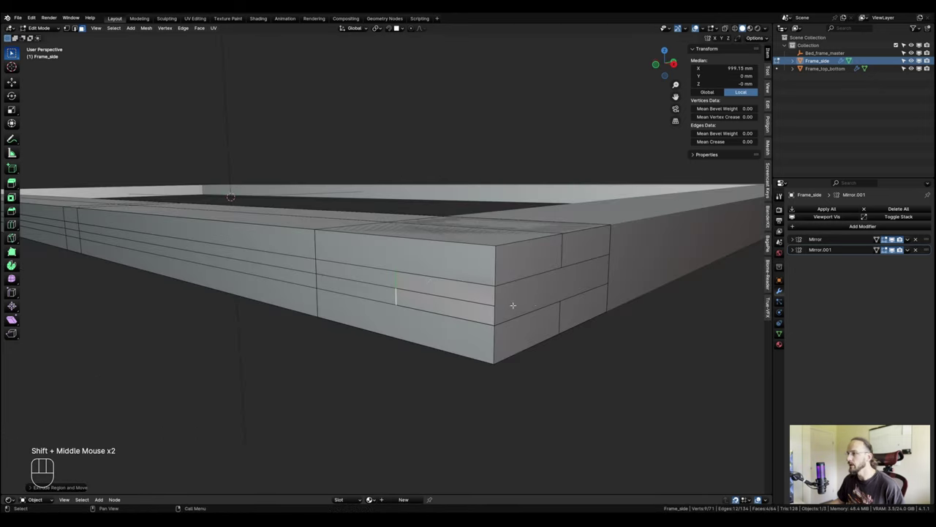
shift+middle_drag(513, 305, 519, 309)
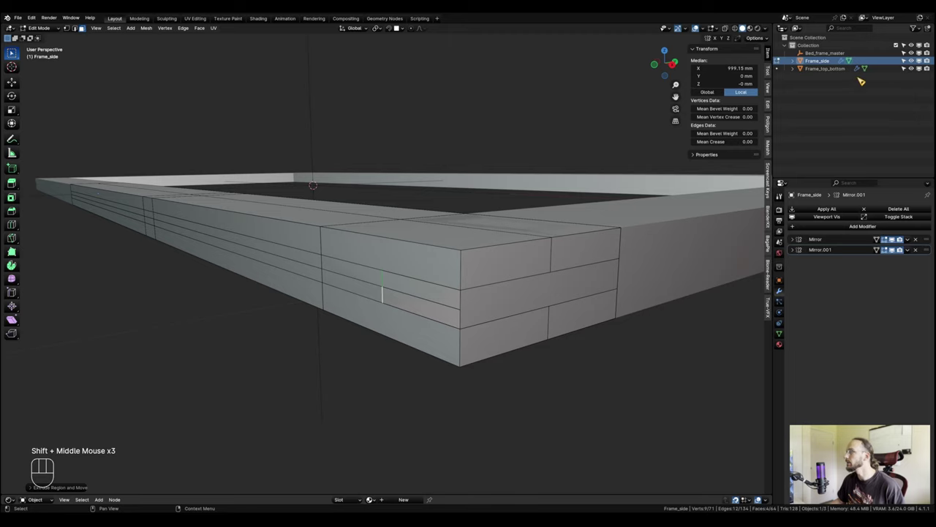
Hide Frame_top_bottom in the viewport and examine the extruded slot in the end of the side rail.
click(923, 70)
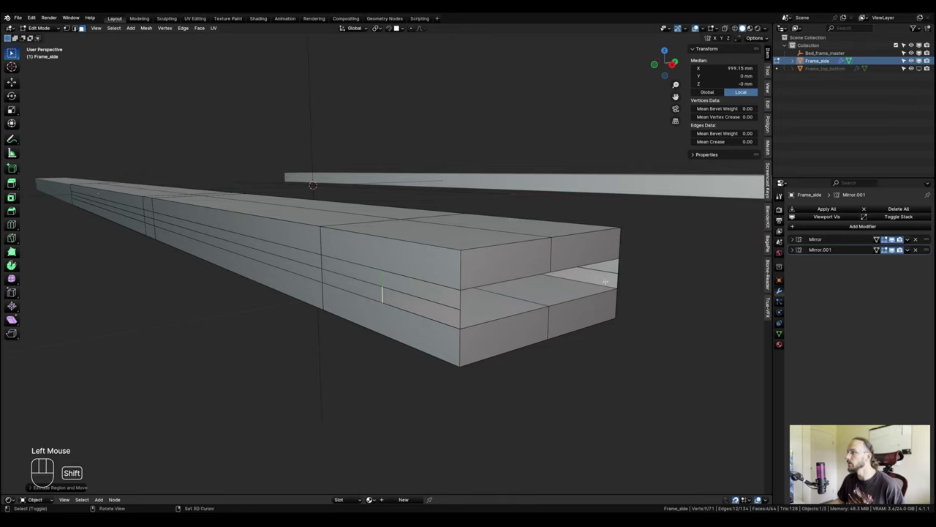
shift+middle_drag(611, 256, 602, 270)
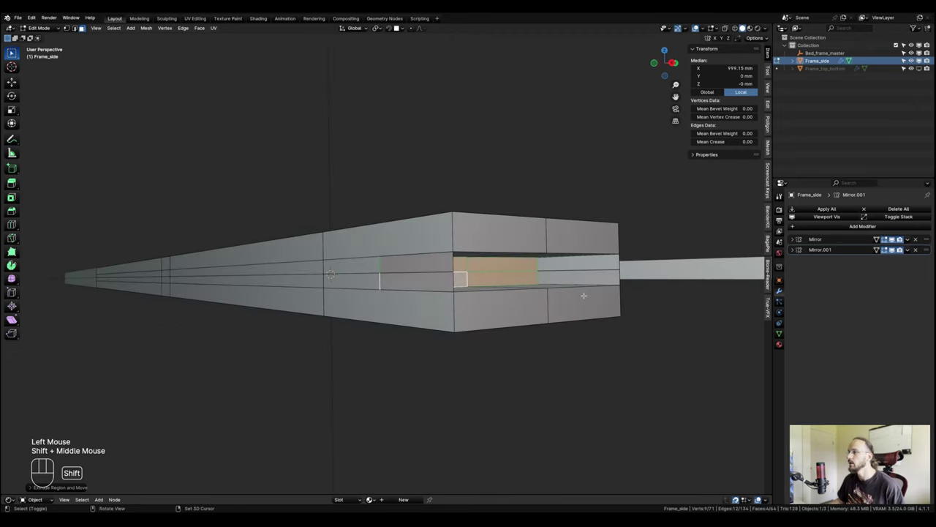
shift+middle_drag(412, 294, 495, 292)
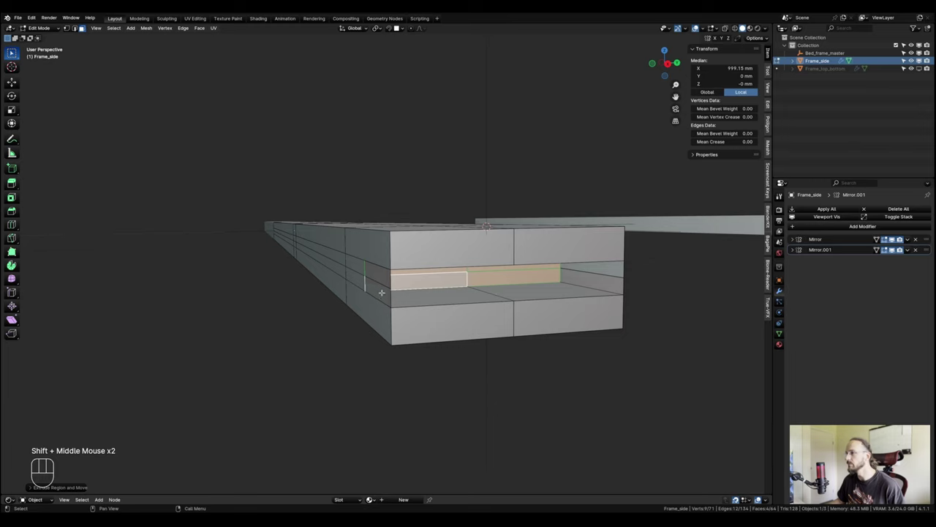
shift+middle_drag(382, 292, 556, 293)
shift+middle_drag(556, 292, 556, 284)
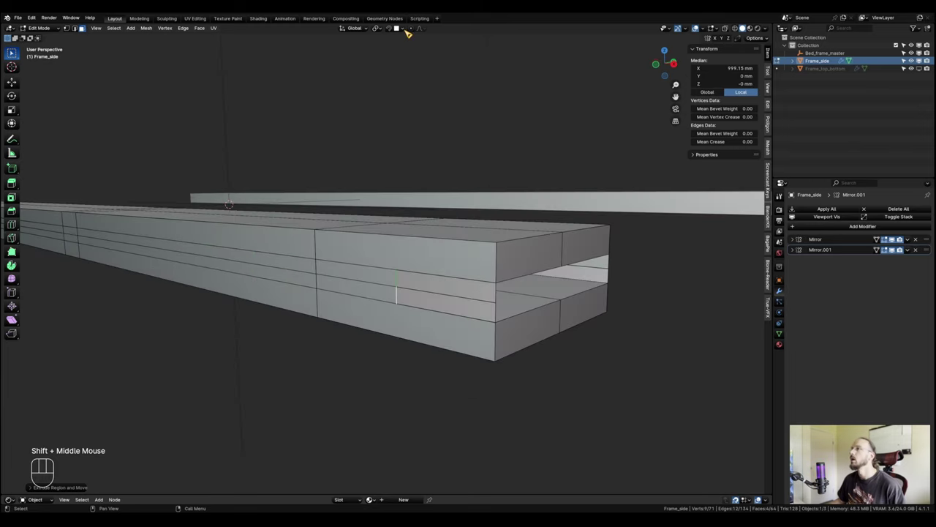
Undo the inward extrusion and set the snapping target to Edge.
key(ctrl+z)
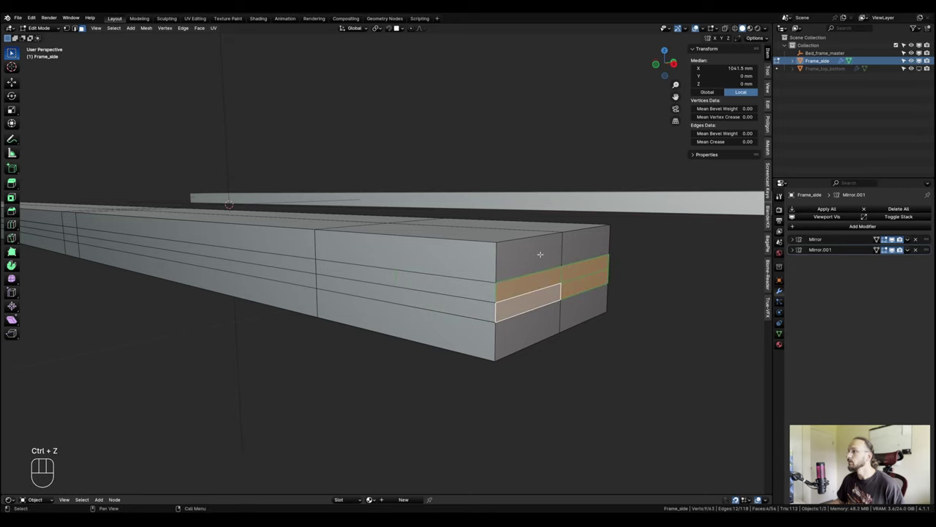
click(405, 29)
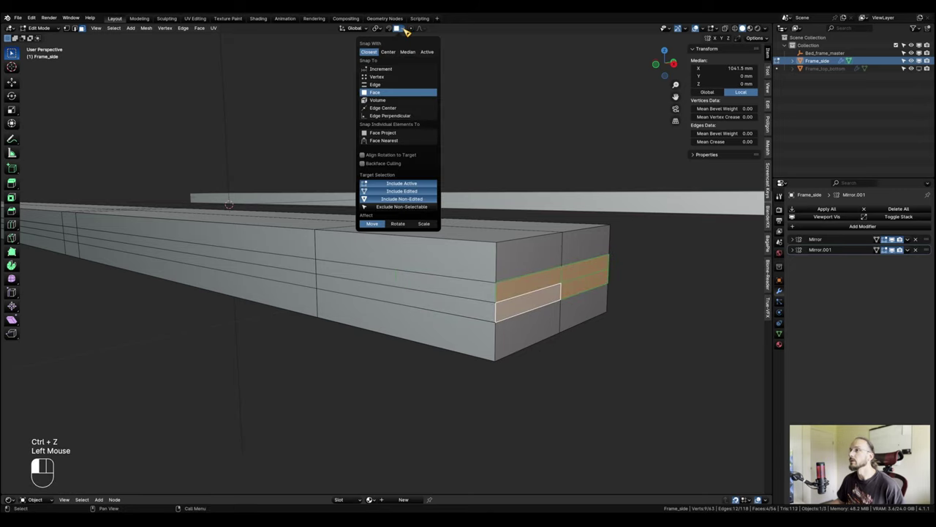
click(378, 85)
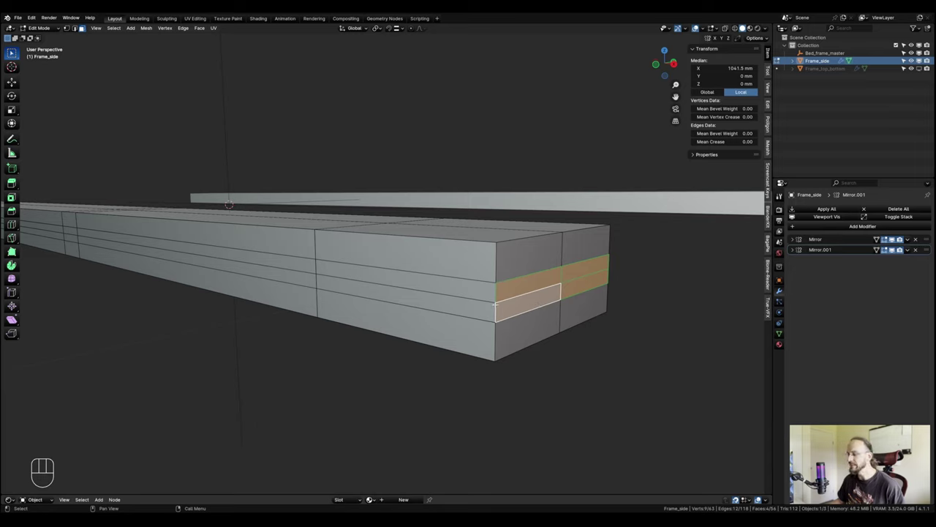
Cut the slot with Extrude Manifold, snapping the end faces inward to the rail's first vertical edge loop, and show Frame_top_bottom again.
key(alt+e)
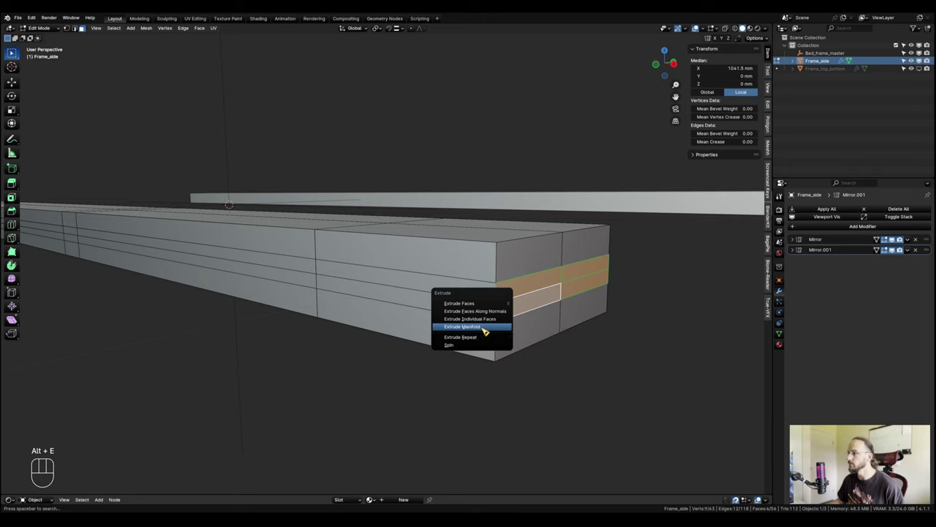
click(484, 328)
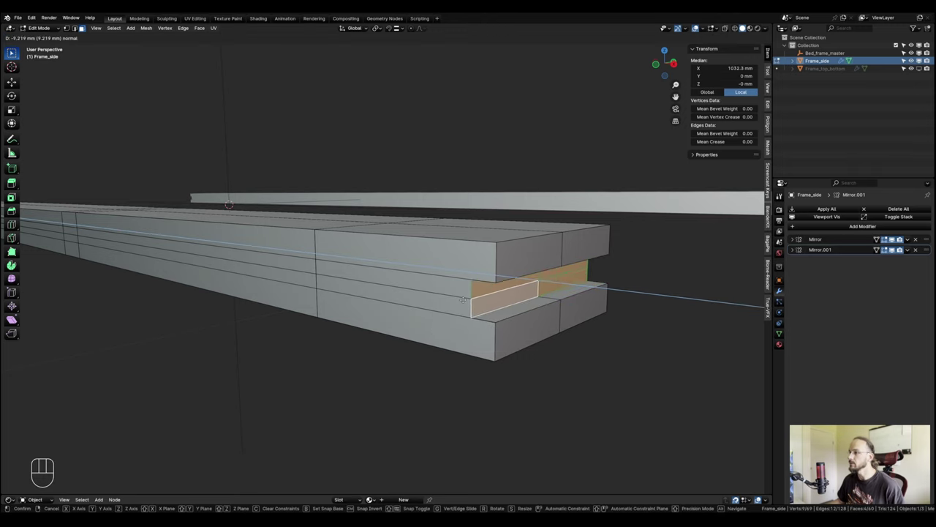
ctrl+click(316, 277)
shift+middle_drag(316, 277, 614, 341)
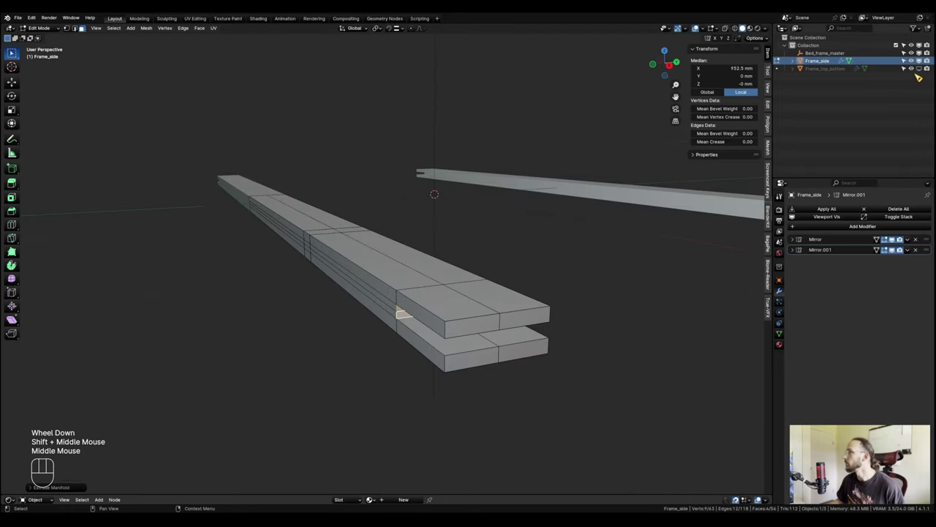
click(918, 69)
shift+middle_drag(525, 333, 499, 343)
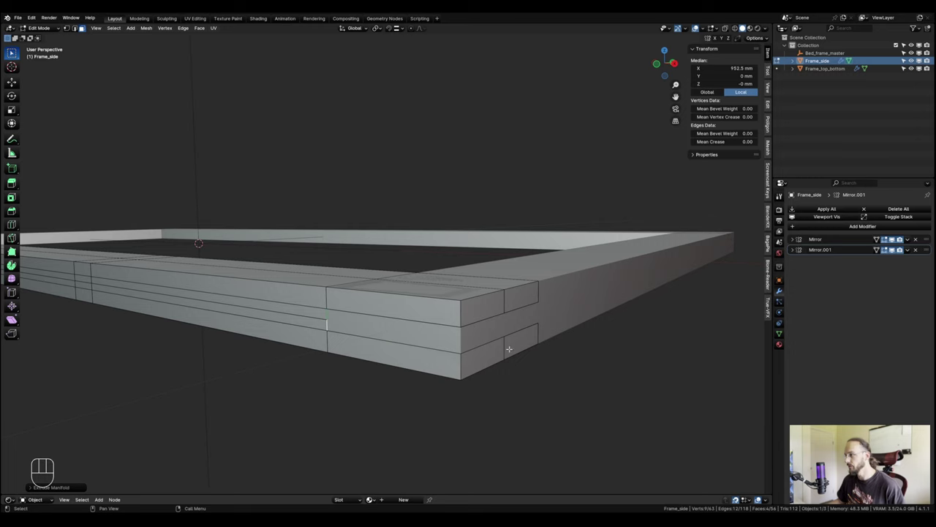
Select the three top faces along the inner half of the side rail, beyond the corner.
shift+middle_drag(505, 350, 537, 320)
scroll(507, 323, down, 1)
scroll(536, 311, up, 1)
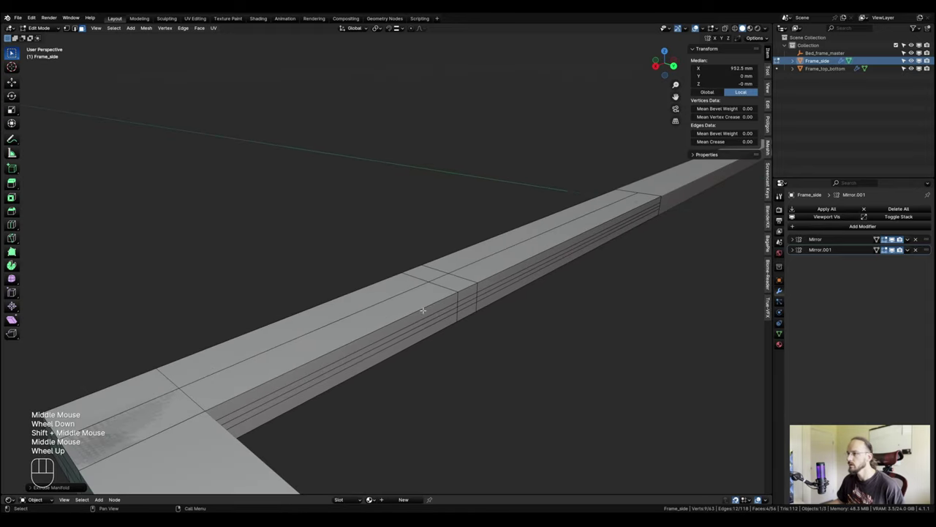
click(431, 286)
shift+click(444, 278)
shift+click(549, 235)
scroll(442, 324, up, 1)
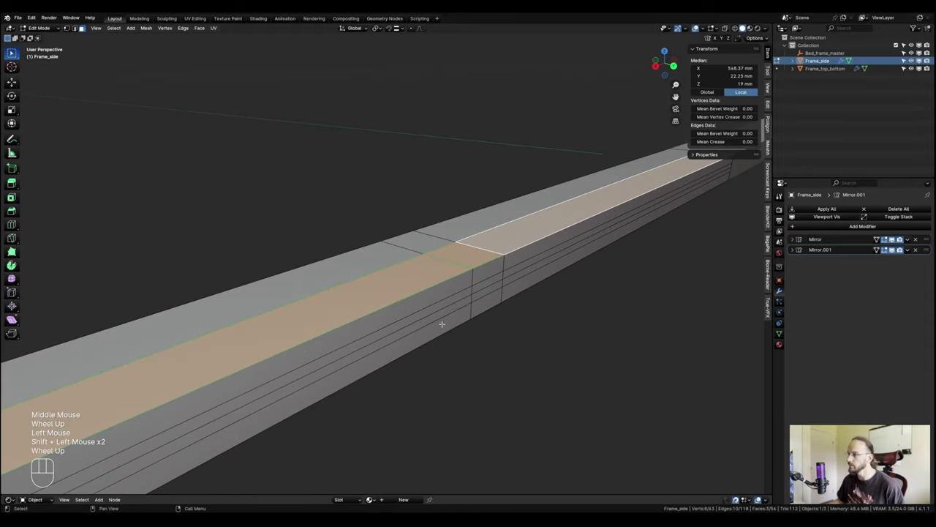
Try Extrude Manifold on the selected top faces 19 mm down in a single pass, and undo it.
middle_drag(435, 320, 493, 299)
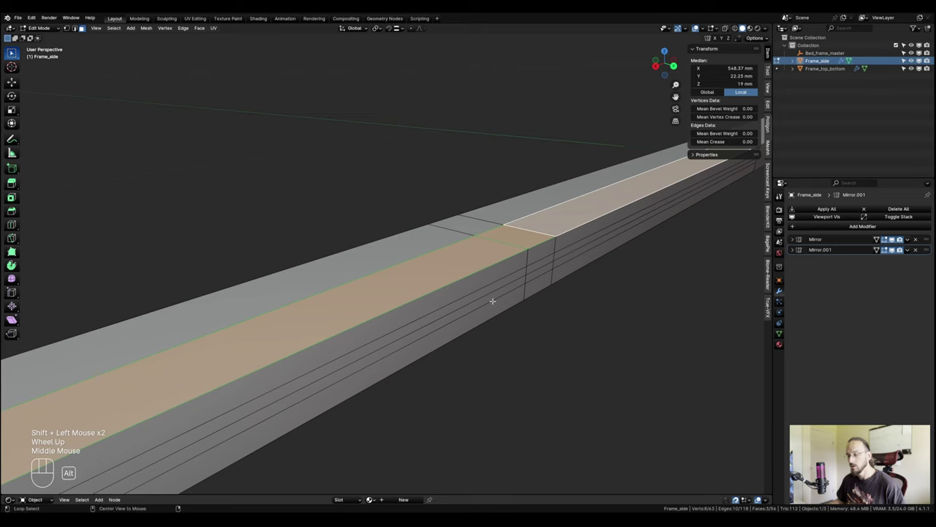
key(alt+e)
click(499, 304)
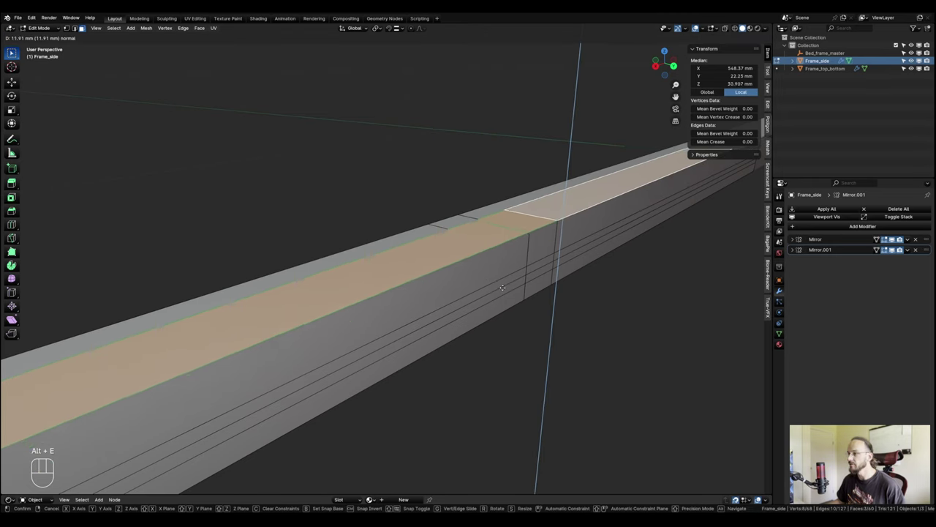
key(ctrl)
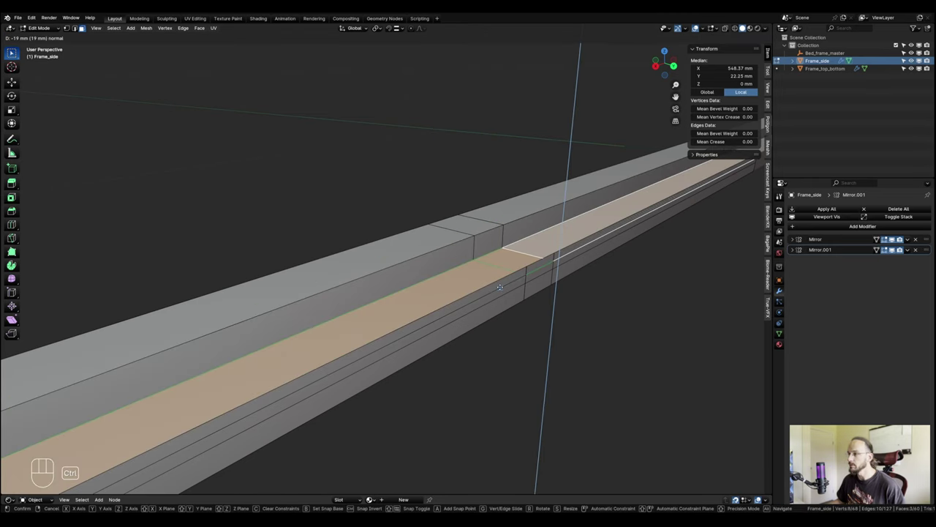
click(500, 287)
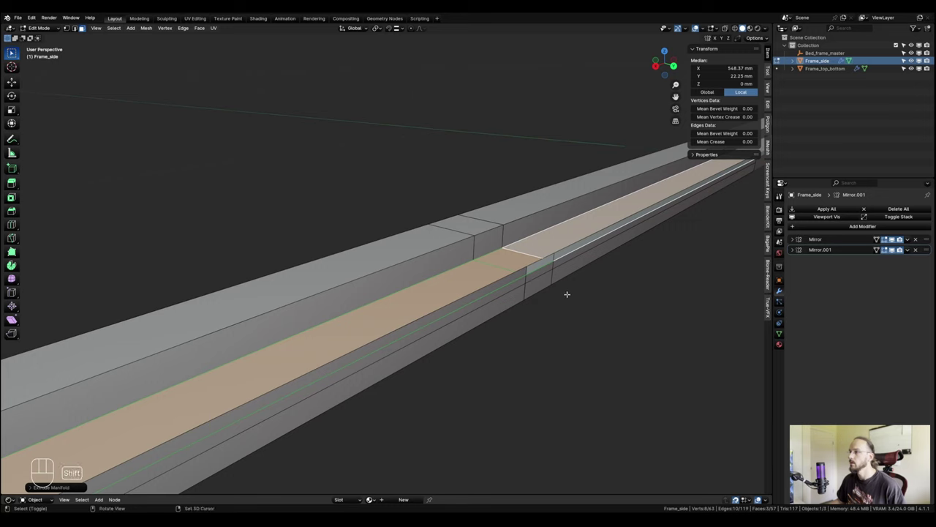
shift+middle_drag(566, 292, 597, 284)
scroll(550, 301, down, 1)
shift+middle_drag(597, 284, 502, 217)
scroll(526, 286, down, 1)
key(ctrl+z)
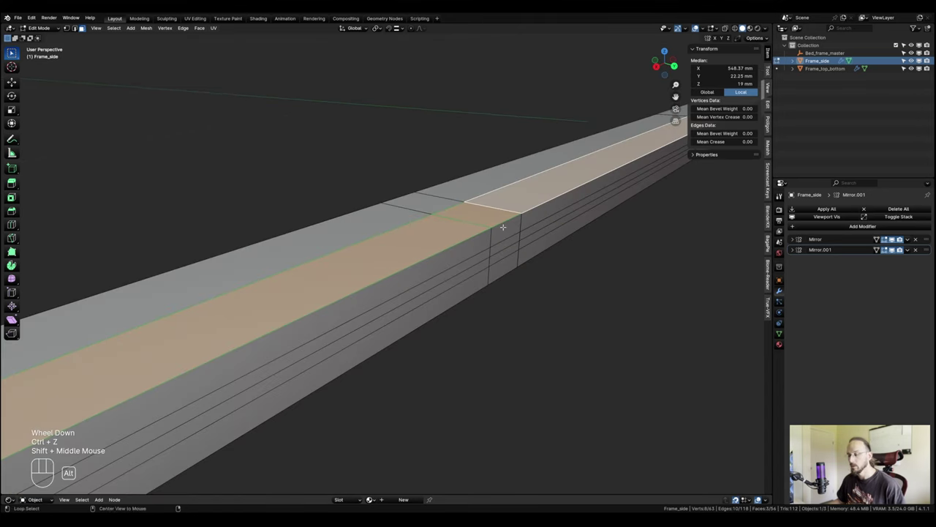
Lower the selected top faces with Extrude Manifold in two passes, snapping to the first horizontal edge loop and to Z 0 mm.
key(alt+e)
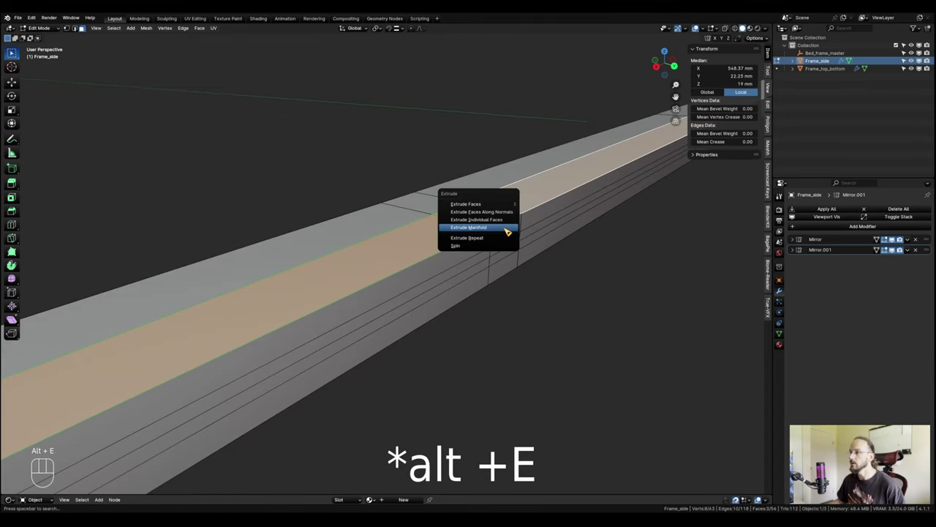
click(506, 228)
click(506, 239)
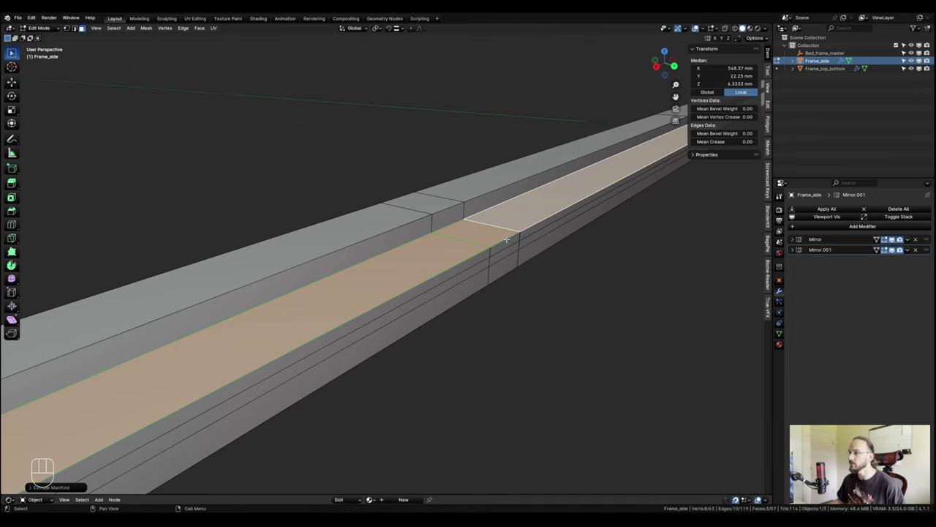
key(alt+e)
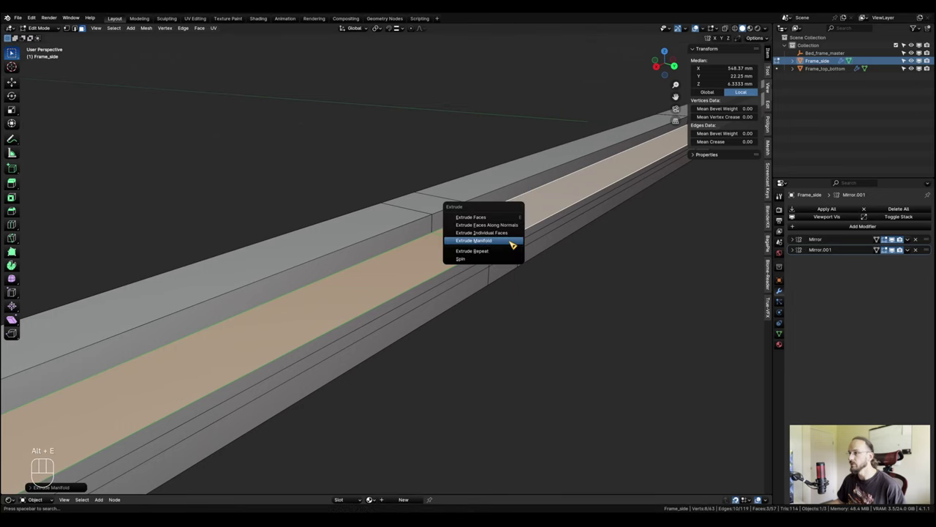
click(510, 241)
click(511, 244)
Examine the recessed ledge along the side rail and its meeting with the frame corner.
scroll(512, 245, down, 5)
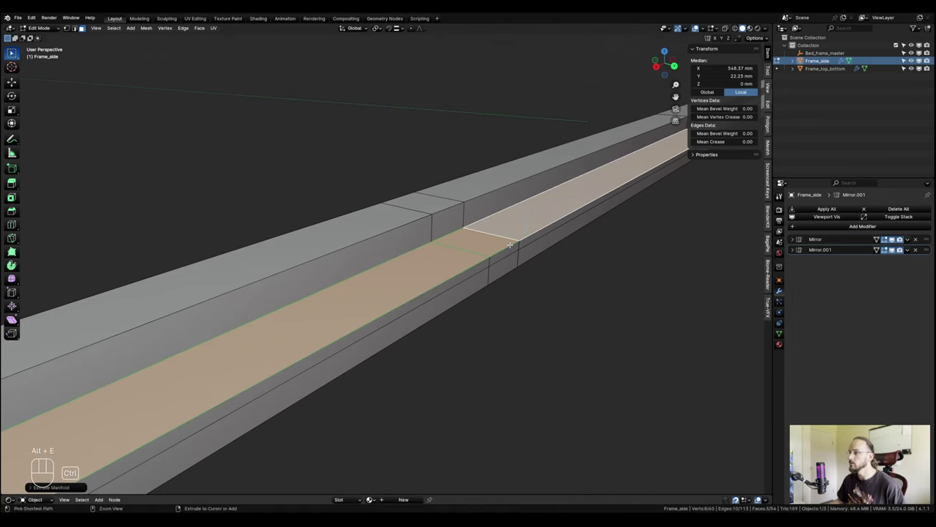
shift+middle_drag(539, 253, 363, 188)
scroll(383, 267, up, 2)
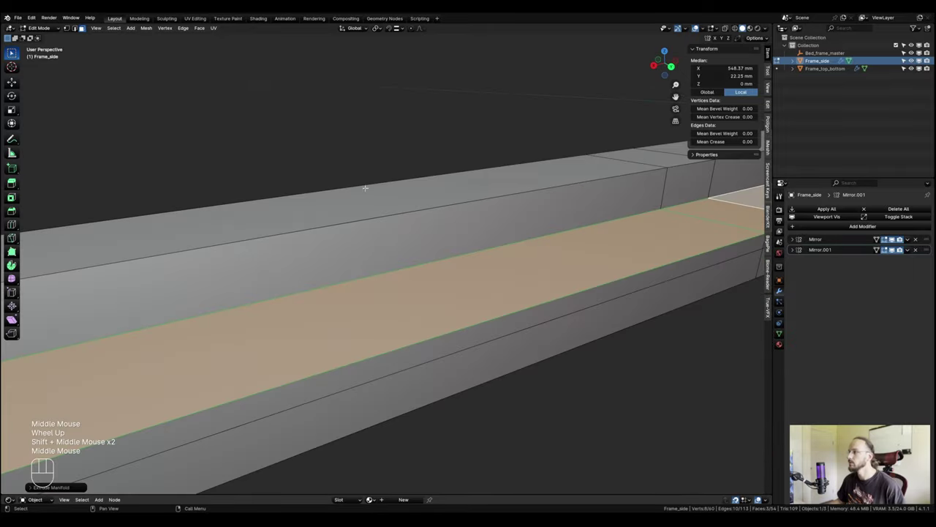
scroll(491, 261, down, 1)
shift+middle_drag(491, 261, 739, 226)
scroll(622, 241, down, 1)
scroll(622, 242, down, 1)
scroll(512, 292, up, 1)
shift+middle_drag(512, 292, 459, 249)
scroll(479, 289, down, 1)
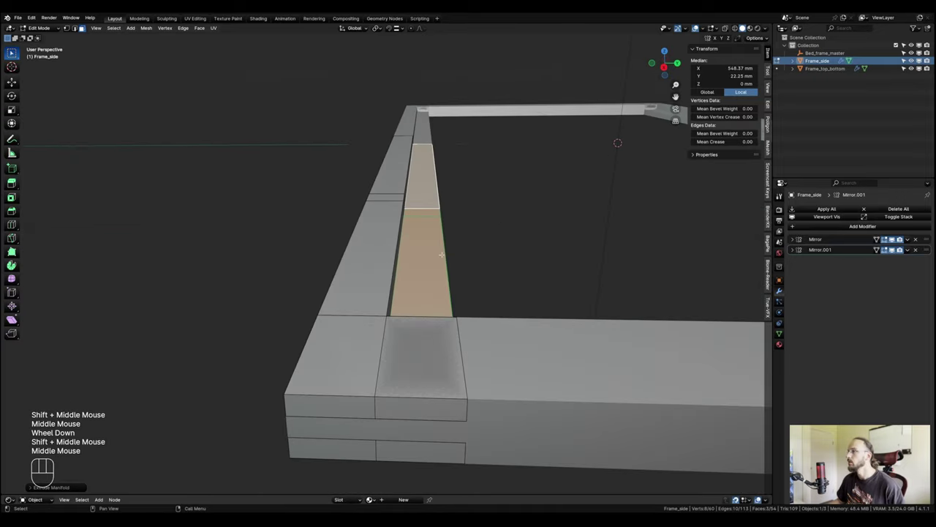
Extrude Manifold the two underside faces between the rail's middle edge loops upward, snapping to the first horizontal edge loop at Z -6.3333 mm.
shift+middle_drag(400, 256, 476, 244)
scroll(475, 209, up, 2)
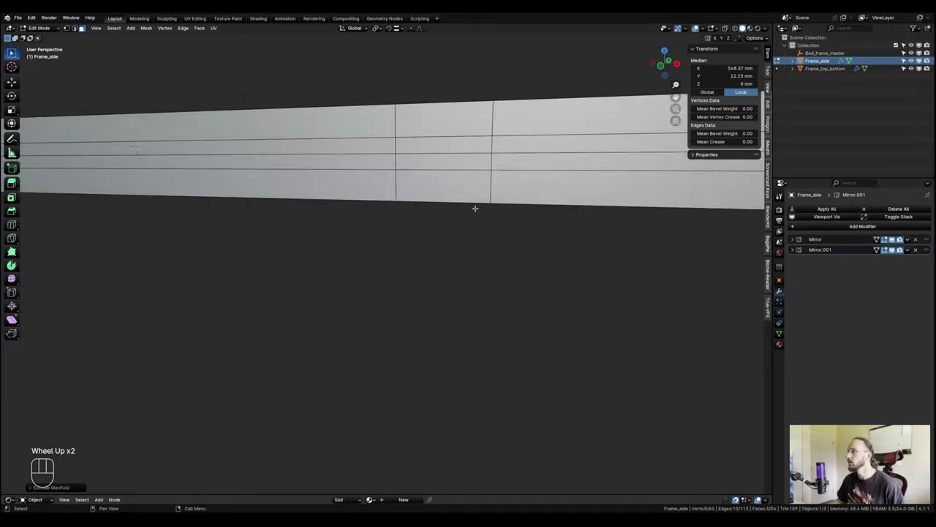
shift+middle_drag(475, 209, 473, 219)
scroll(470, 238, up, 1)
middle_drag(473, 219, 476, 268)
scroll(470, 242, down, 1)
scroll(469, 254, up, 1)
click(469, 255)
shift+click(472, 257)
scroll(472, 258, up, 1)
key(alt+e)
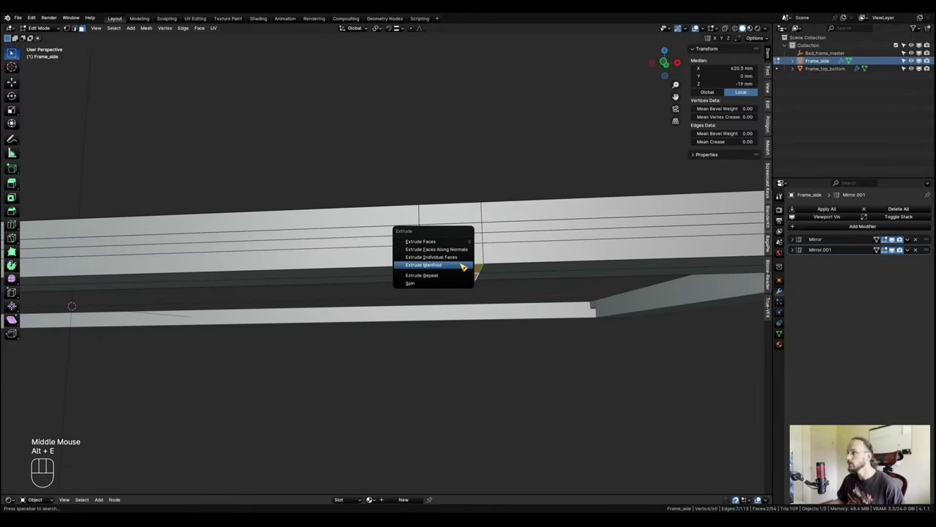
click(463, 267)
key(ctrl)
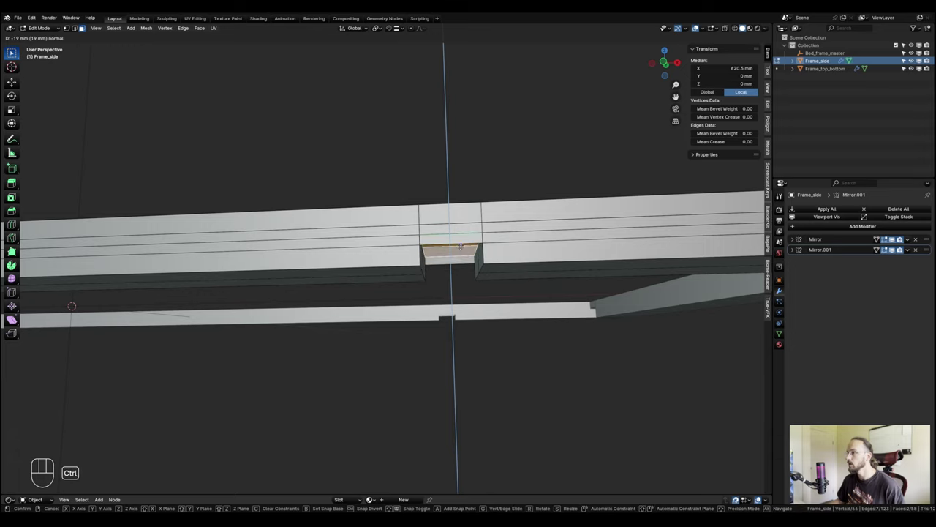
click(462, 244)
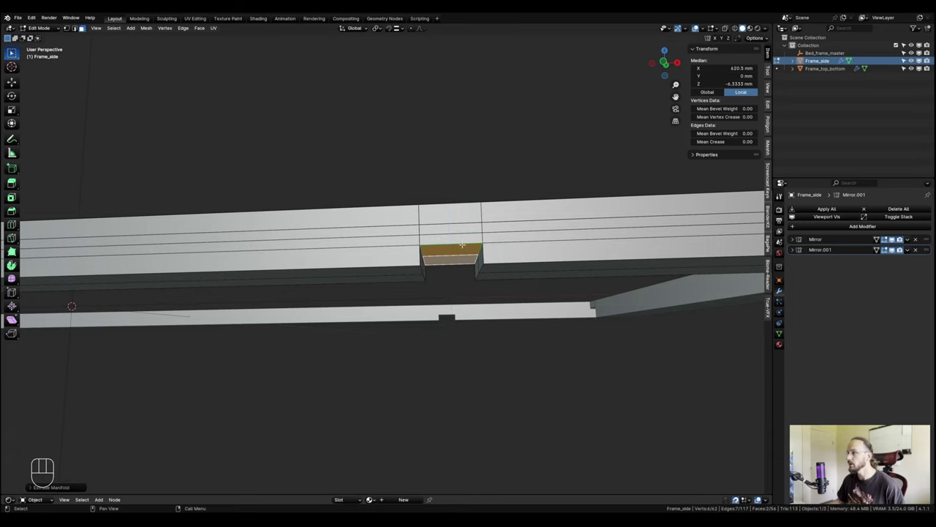
Deepen the underside notch by another 6.333 mm with Extrude Manifold, up to the rail's mid-height.
key(alt+e)
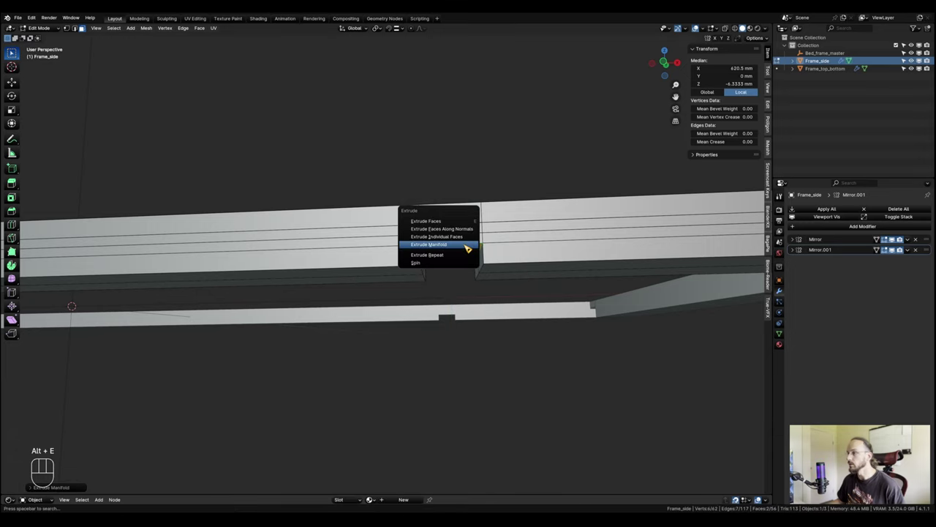
click(465, 244)
key(ctrl)
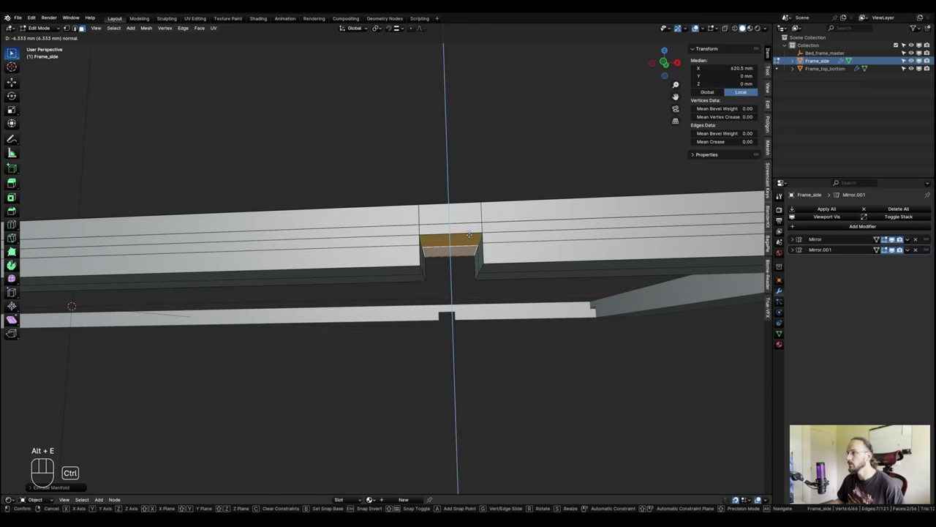
ctrl+click(470, 235)
Delete the leftover ledge face spanning the notch in the side rail.
shift+middle_drag(469, 242, 512, 259)
key(Tab)
click(460, 260)
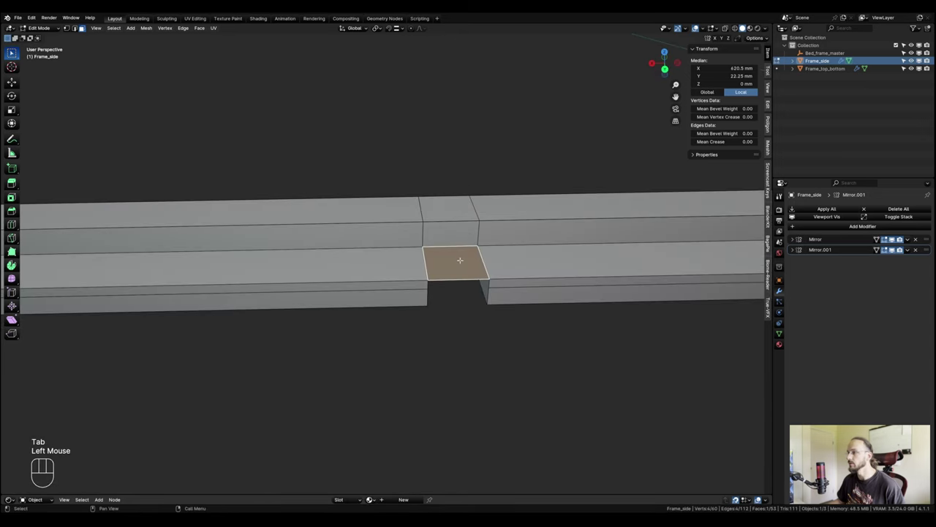
key(x)
click(458, 275)
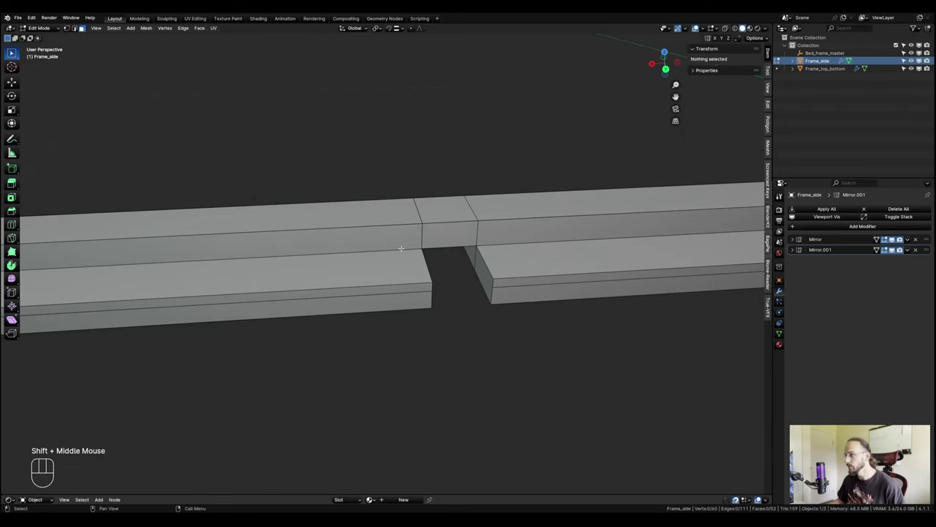
Examine the open notch, the recessed ledge and the corner joint of the side rail from several angles.
shift+middle_drag(579, 274, 507, 265)
scroll(489, 270, up, 1)
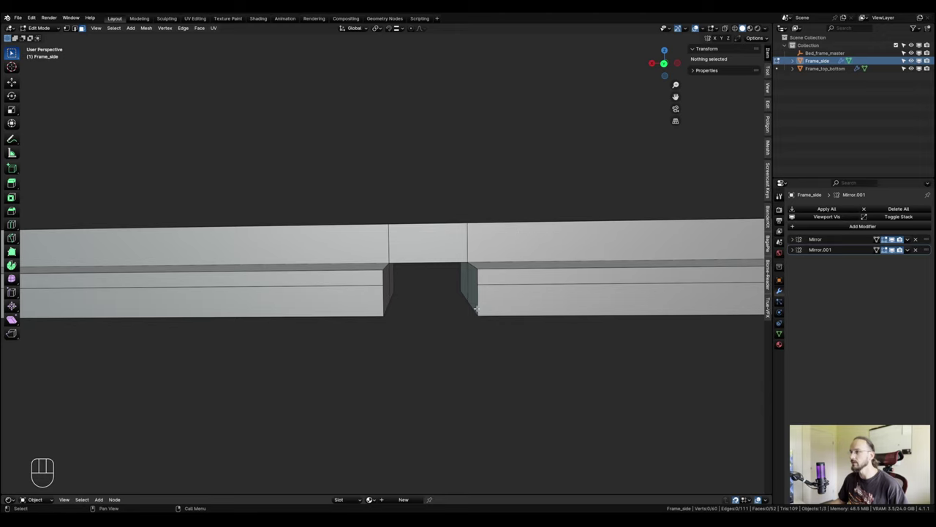
shift+middle_drag(477, 308, 307, 233)
middle_drag(307, 233, 513, 234)
scroll(512, 234, up, 1)
middle_drag(513, 234, 518, 256)
middle_drag(518, 256, 492, 266)
scroll(667, 273, up, 1)
scroll(680, 270, down, 3)
middle_drag(690, 265, 629, 271)
shift+middle_drag(629, 271, 607, 275)
middle_drag(607, 274, 469, 297)
scroll(558, 282, up, 1)
scroll(513, 289, up, 1)
shift+scroll(463, 297, down, 1)
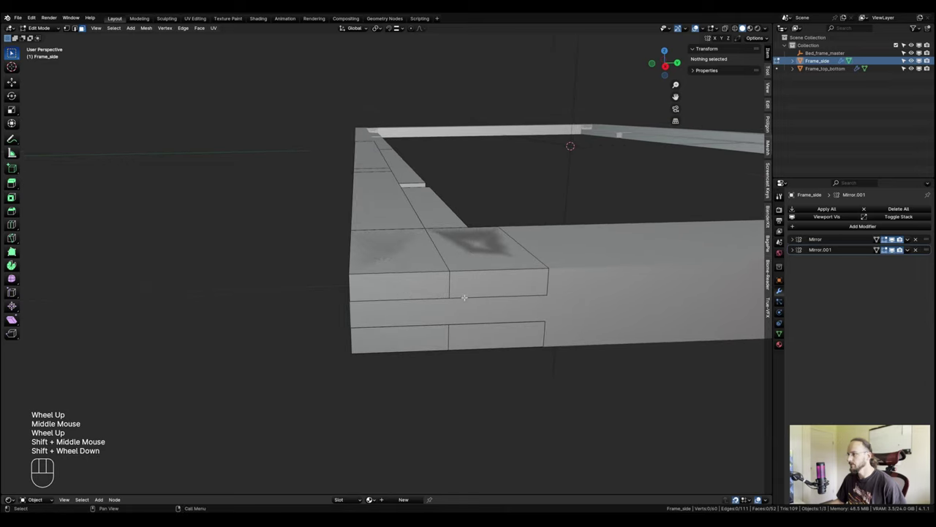
shift+middle_drag(481, 262, 502, 273)
scroll(491, 290, up, 2)
scroll(493, 284, down, 1)
Finish editing Frame_side and open the Frame_top_bottom mesh for editing.
key(Tab)
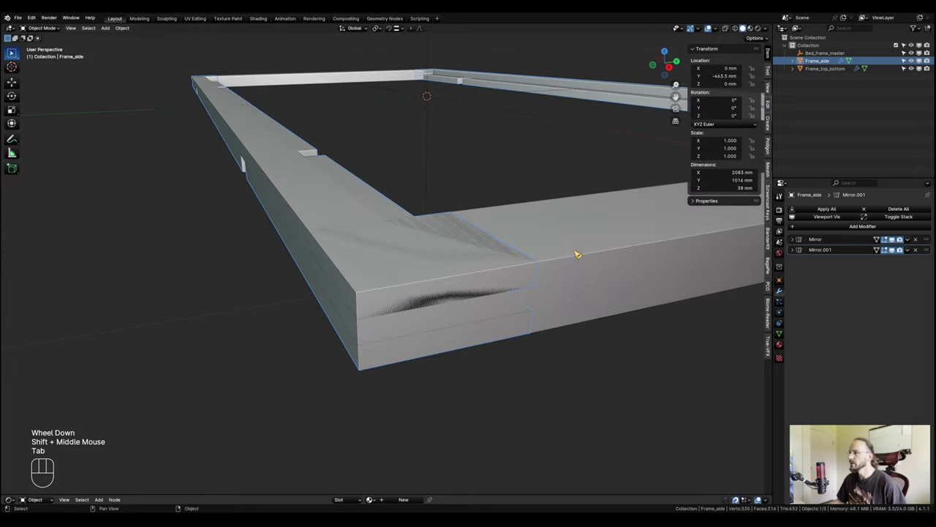
click(562, 281)
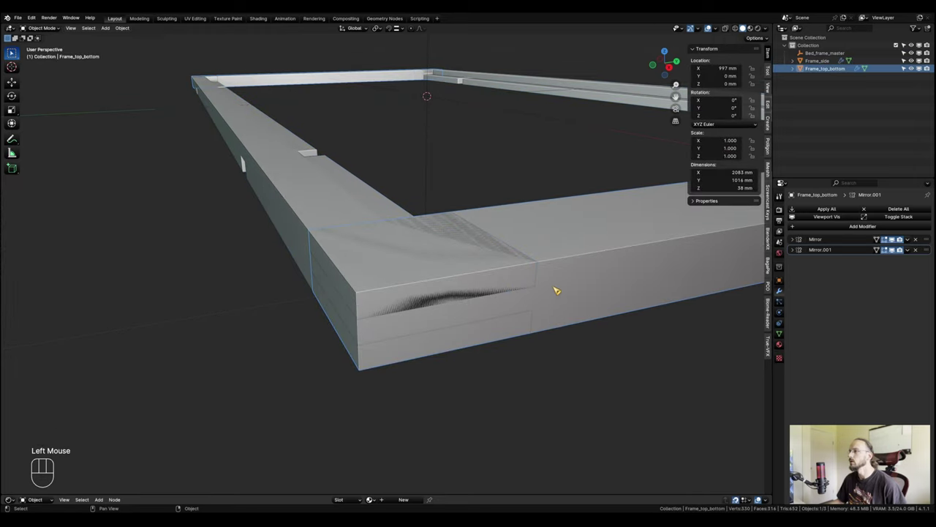
shift+middle_drag(444, 287, 488, 277)
key(Tab)
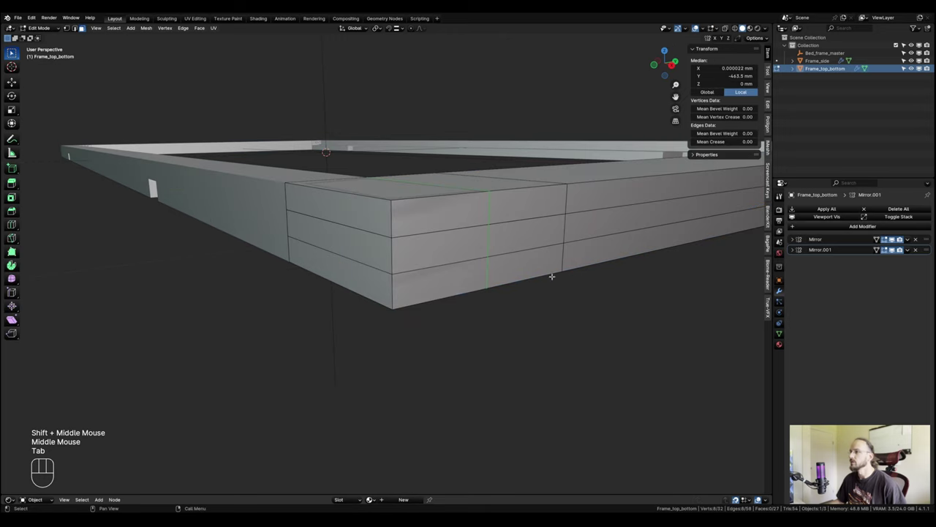
shift+middle_drag(550, 277, 534, 280)
Cut back the upper end face of Frame_top_bottom 44.5 mm with Extrude Manifold, snapping to the first vertical edge loop.
middle_drag(534, 279, 299, 240)
click(299, 240)
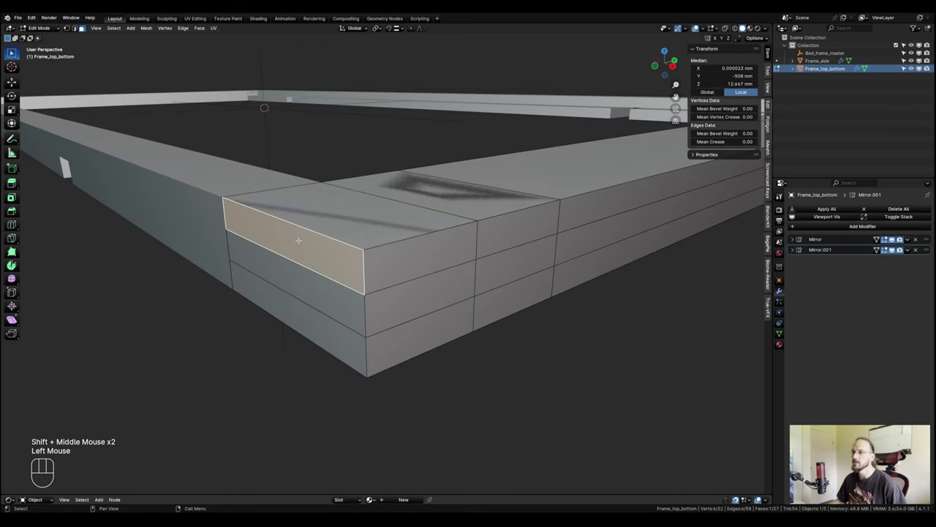
shift+middle_drag(388, 242, 453, 254)
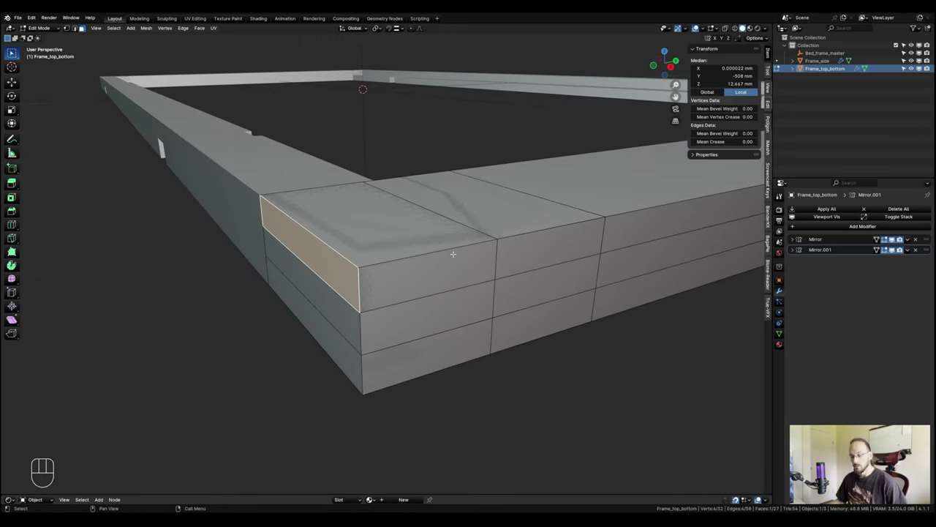
key(alt+e)
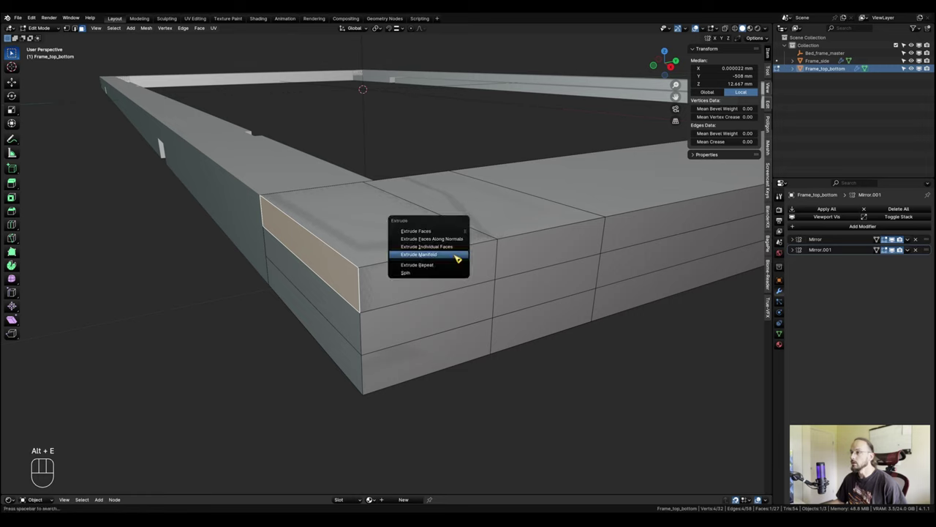
click(446, 252)
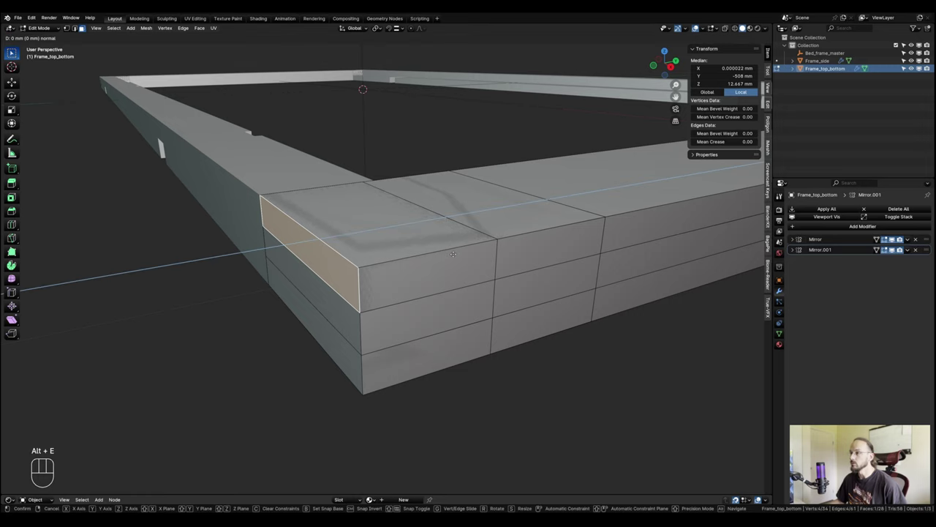
click(495, 255)
scroll(481, 336, down, 1)
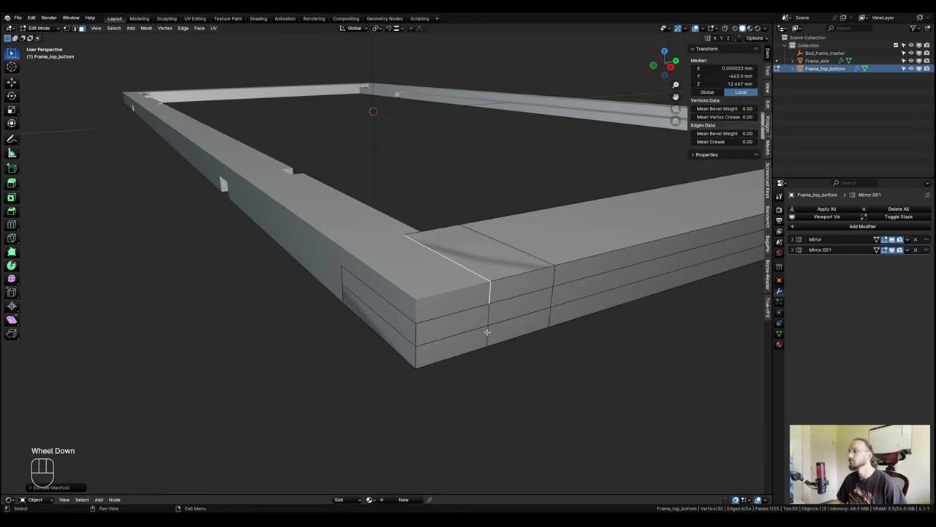
Cut back the lower end face of Frame_top_bottom 44.5 mm with Extrude Manifold, snapping to the first vertical edge loop.
mouse_move(486, 332)
shift+middle_down()
mouse_move(488, 322)
mouse_move(406, 323)
mouse_move(491, 318)
shift+middle_up()
click(404, 322)
key(alt+e)
click(490, 317)
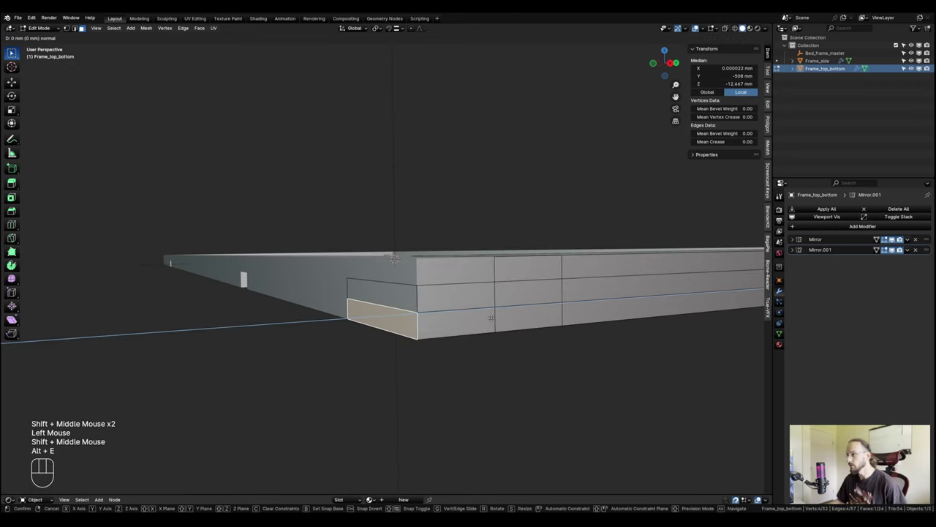
key(ctrl)
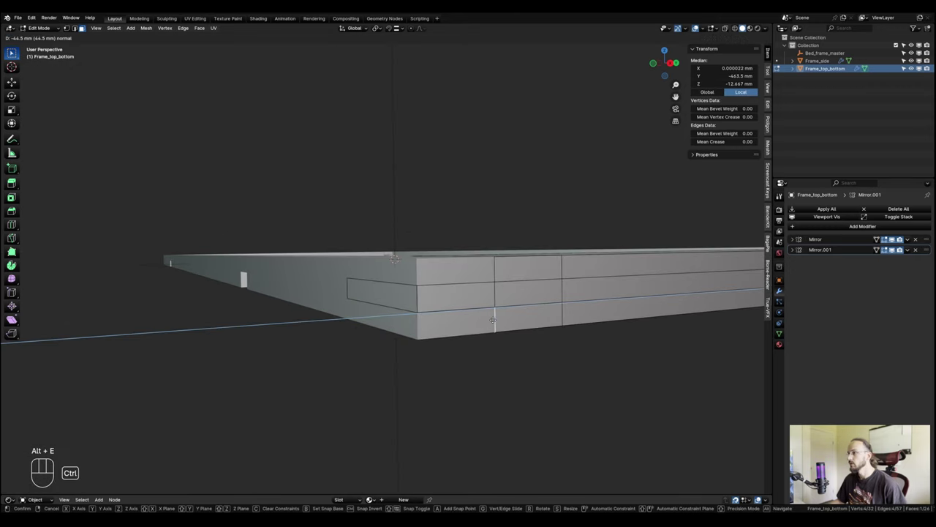
right_click(494, 320)
Extend the lower end cut of Frame_top_bottom with Extrude Manifold to the second vertical edge loop, at Y -419 mm.
key(alt+e)
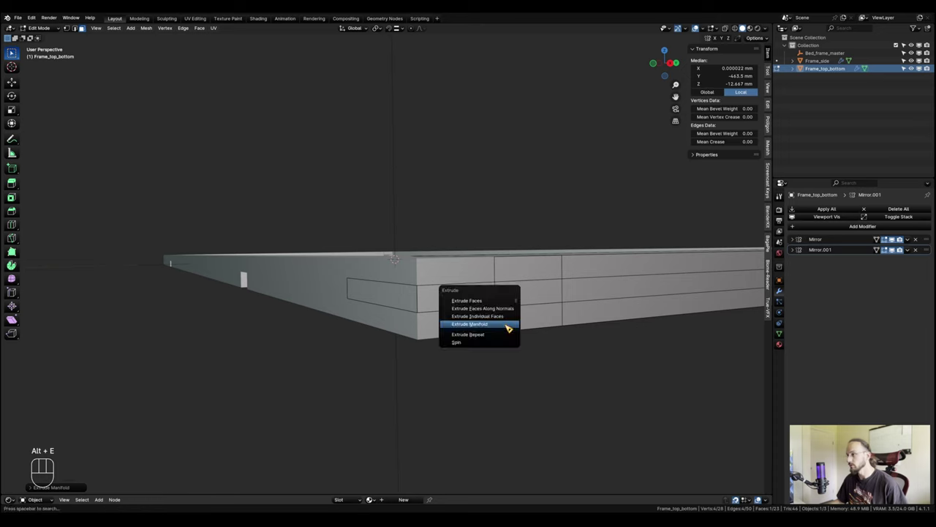
click(508, 325)
key(ctrl)
click(563, 316)
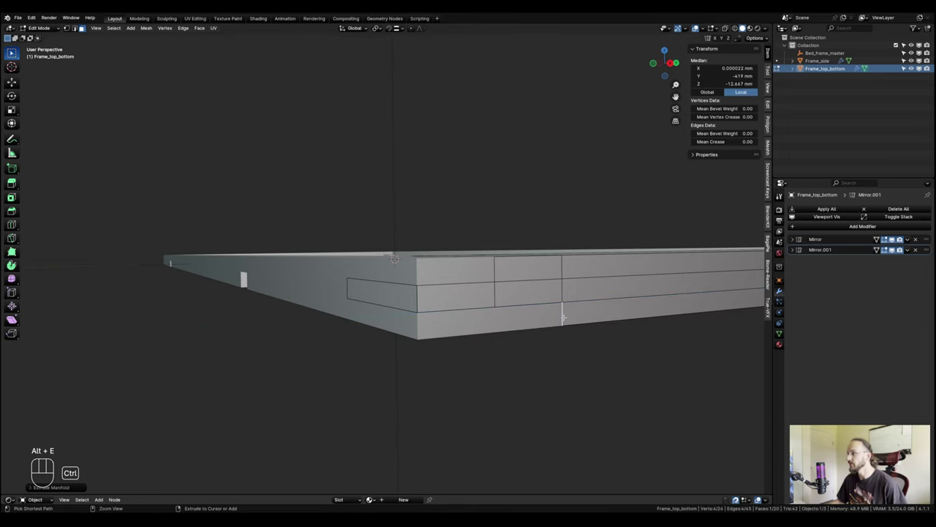
Finish editing Frame_top_bottom and inspect where its end meets Frame_side at the corner.
scroll(558, 324, up, 3)
shift+middle_drag(558, 324, 464, 161)
key(Tab)
scroll(409, 234, up, 2)
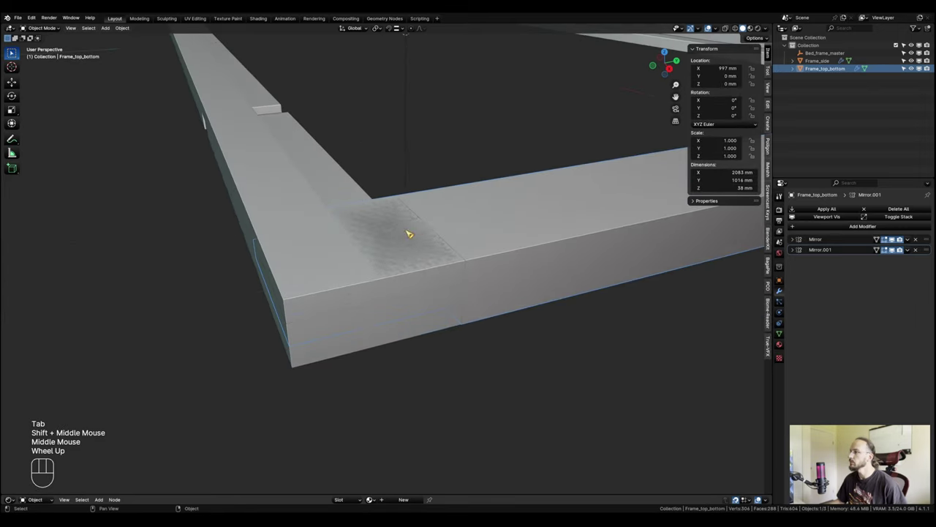
scroll(425, 307, up, 2)
middle_drag(409, 234, 409, 296)
middle_drag(410, 297, 400, 282)
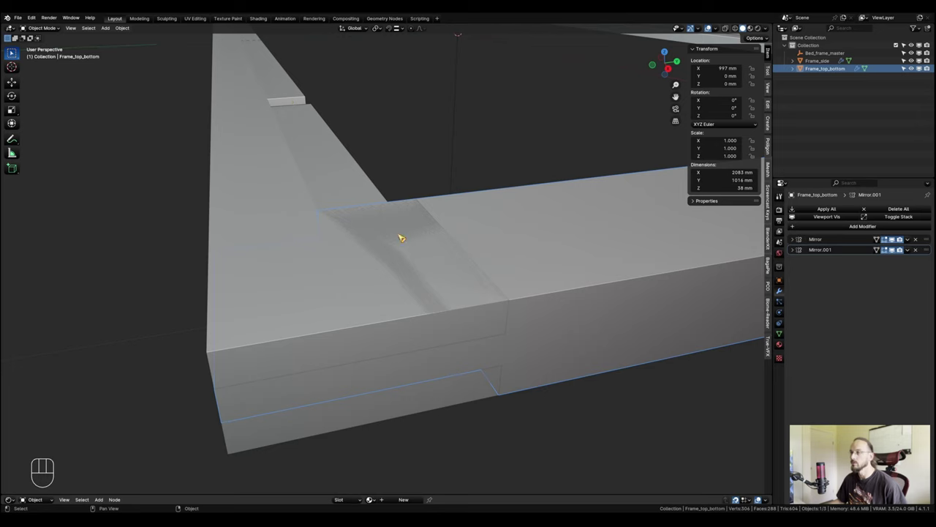
Cut the overlapping inner top face at Frame_side's corner down 12.67 mm with Extrude Manifold, snapping to the horizontal edge below.
click(332, 254)
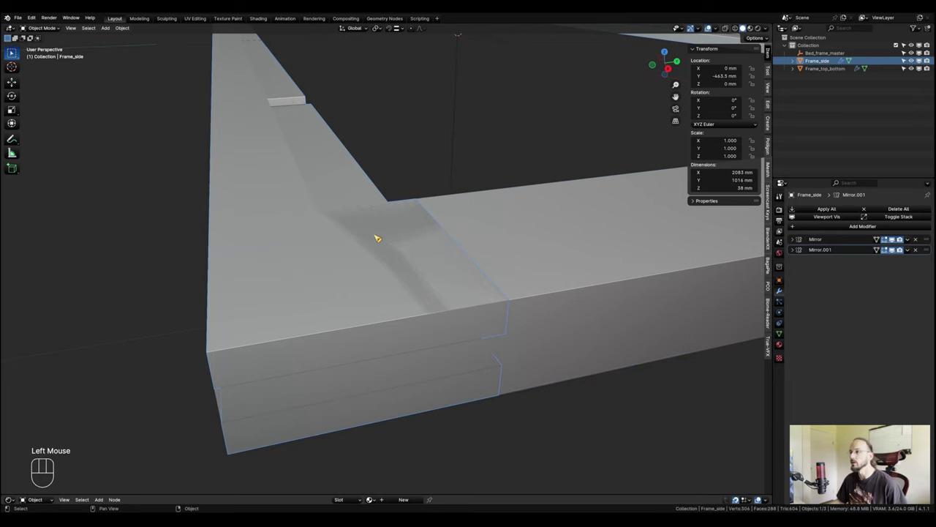
key(Tab)
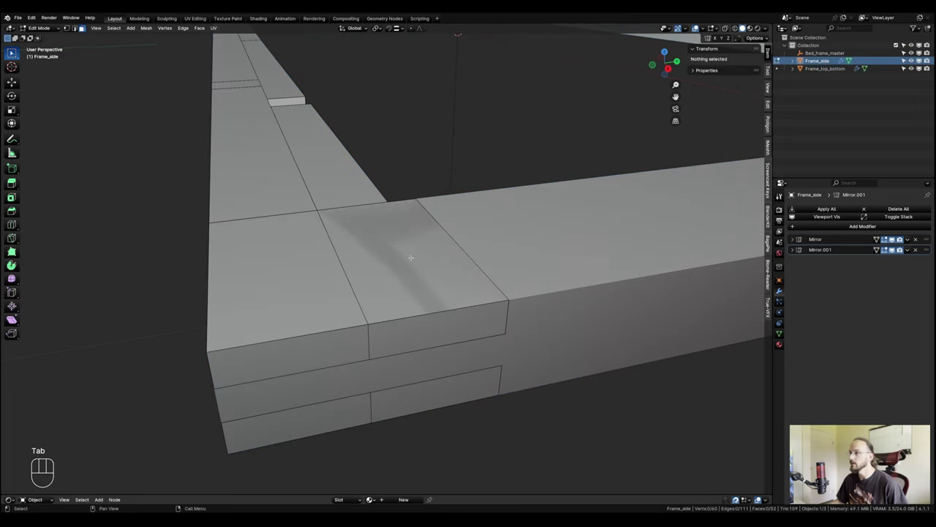
click(407, 250)
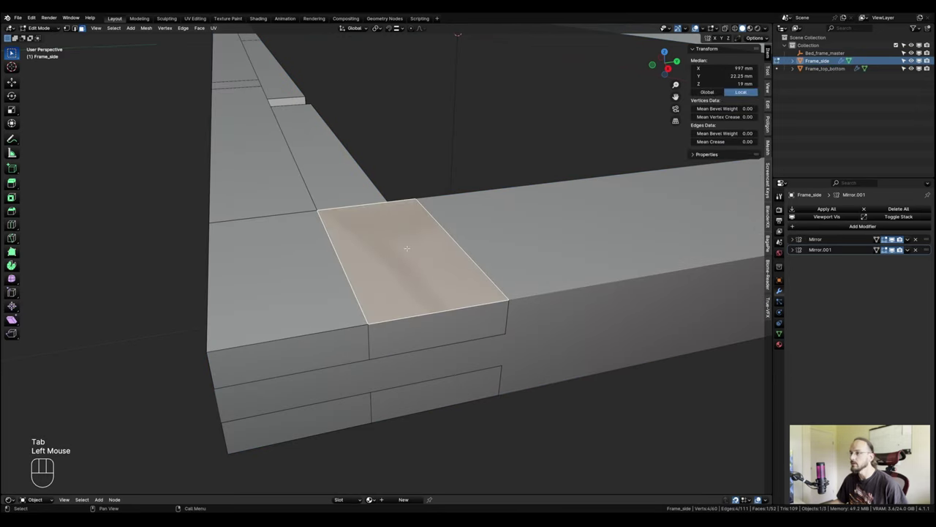
key(alt+e)
click(442, 319)
key(Return)
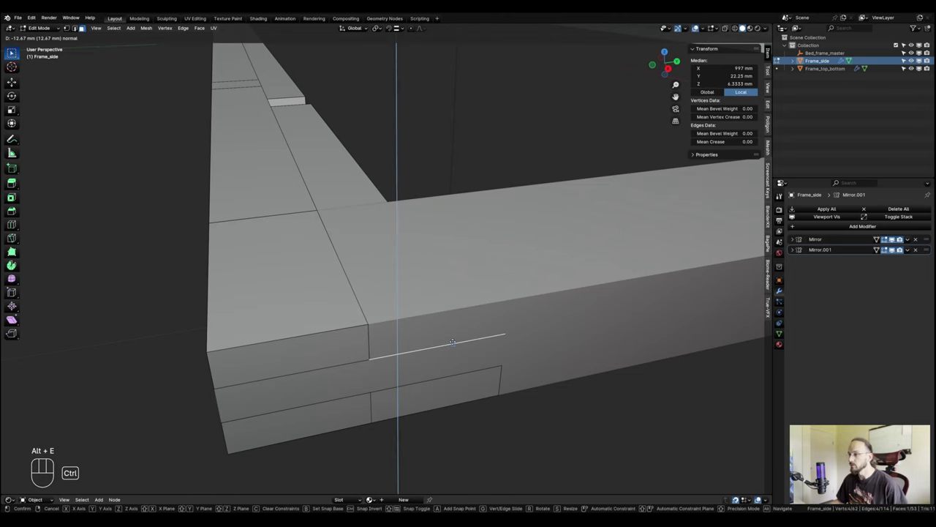
key(Tab)
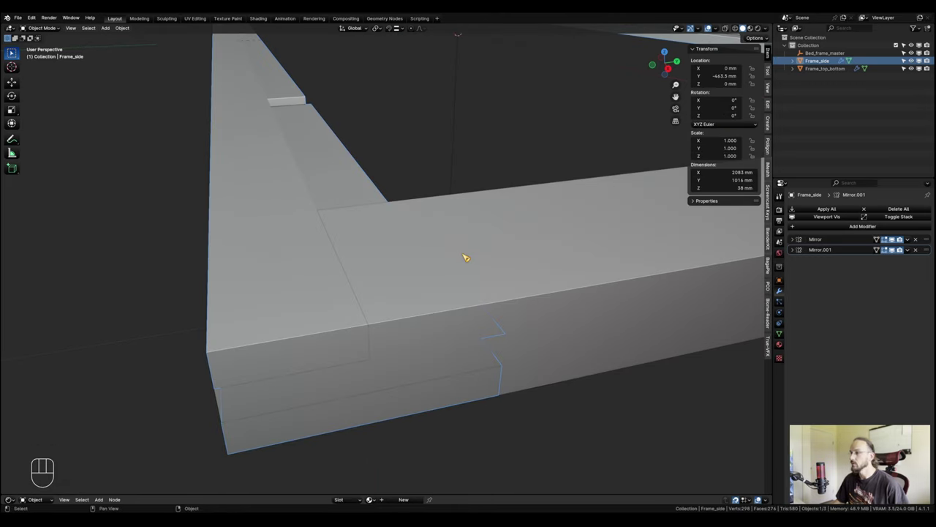
Isolate Frame_side in local view to expose its corner cut.
key(KP_Divide)
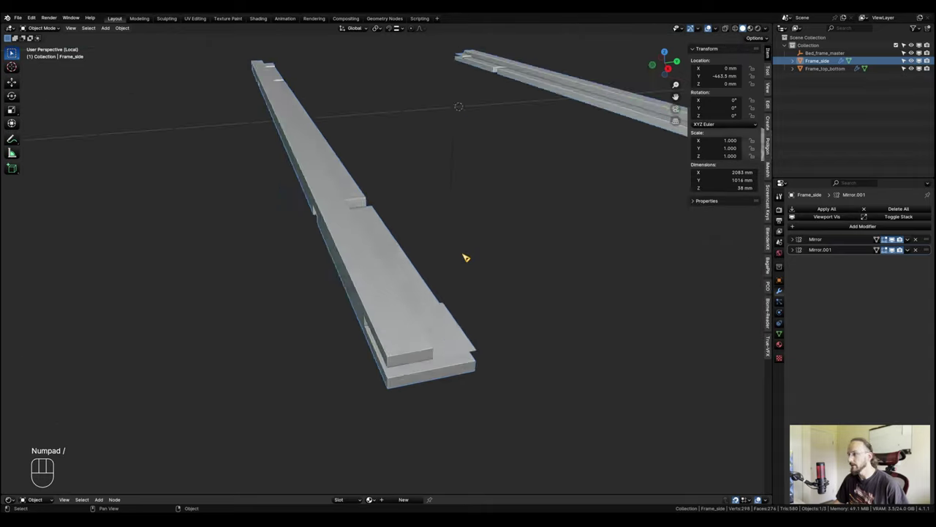
scroll(472, 397, up, 2)
shift+middle_drag(472, 397, 445, 320)
shift+middle_drag(586, 395, 435, 314)
middle_drag(263, 183, 519, 191)
scroll(351, 209, up, 3)
scroll(415, 192, down, 1)
Delete the leftover thin horizontal face and the adjoining small vertical face at Frame_side's corner cut.
key(Tab)
click(400, 202)
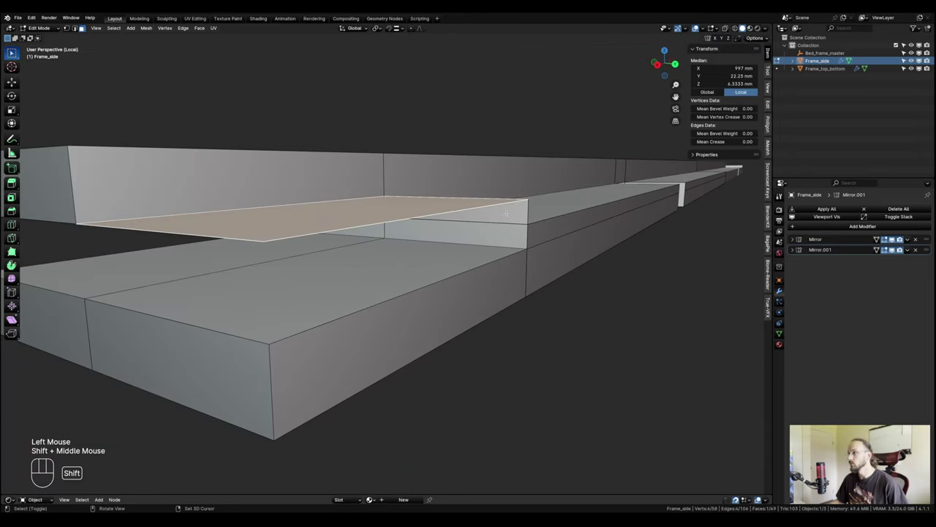
shift+click(506, 212)
key(x)
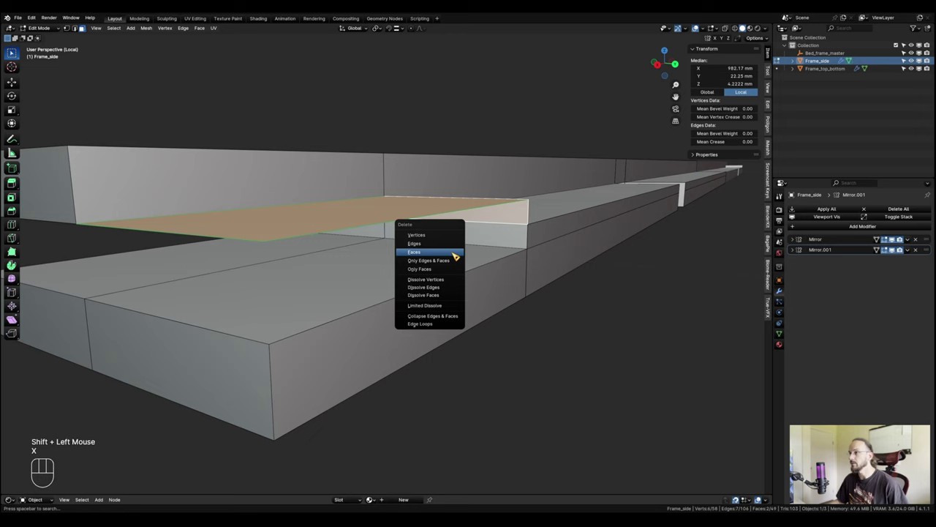
click(453, 252)
shift+middle_drag(423, 253, 455, 262)
scroll(457, 263, down, 1)
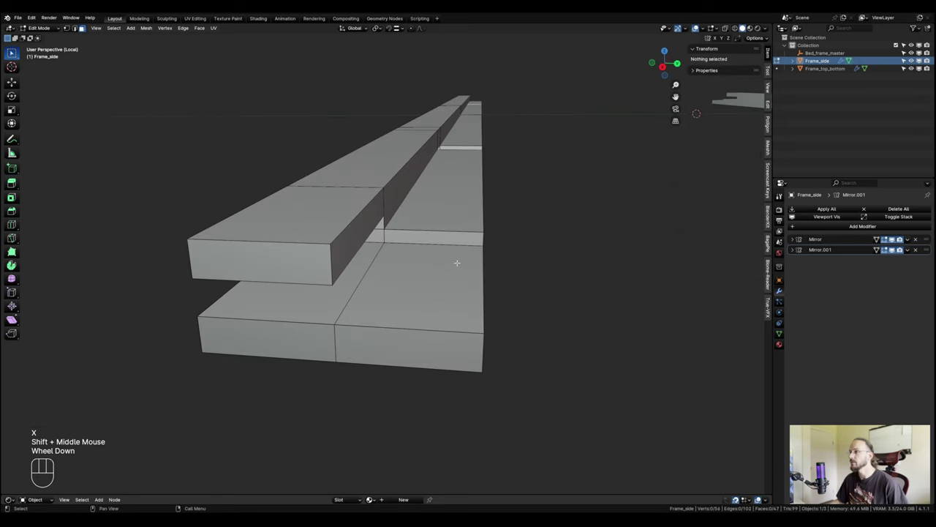
Leave local view and examine the assembled corner joint between Frame_side and Frame_top_bottom.
scroll(456, 263, down, 1)
key(Tab)
key(KP_Divide)
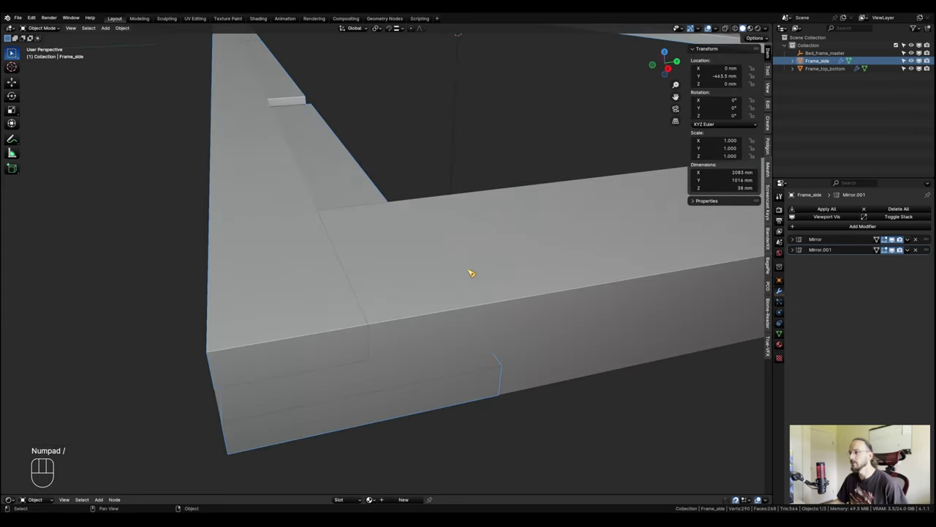
scroll(471, 273, down, 1)
scroll(441, 297, down, 2)
middle_drag(442, 271, 444, 340)
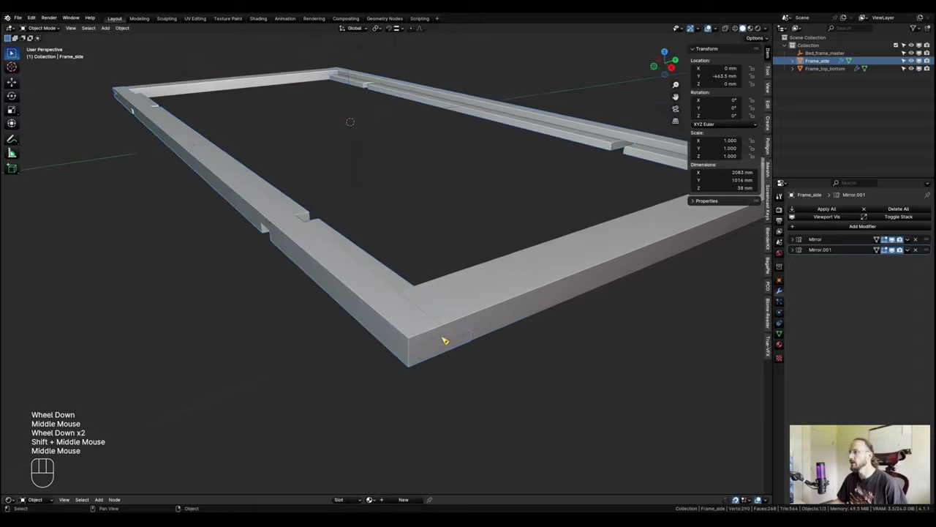
scroll(473, 299, up, 1)
shift+middle_drag(473, 299, 372, 316)
scroll(373, 316, up, 1)
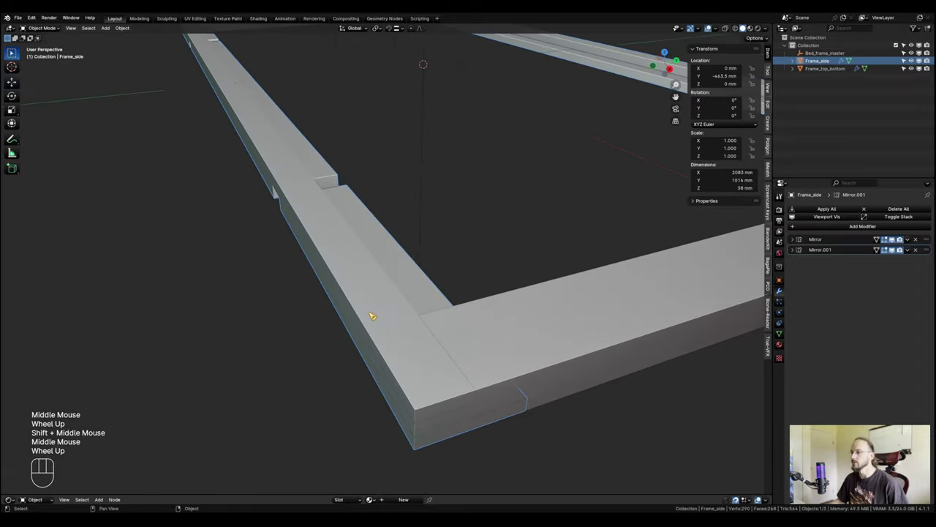
shift+middle_drag(423, 365, 469, 368)
scroll(273, 330, up, 1)
middle_drag(273, 330, 396, 337)
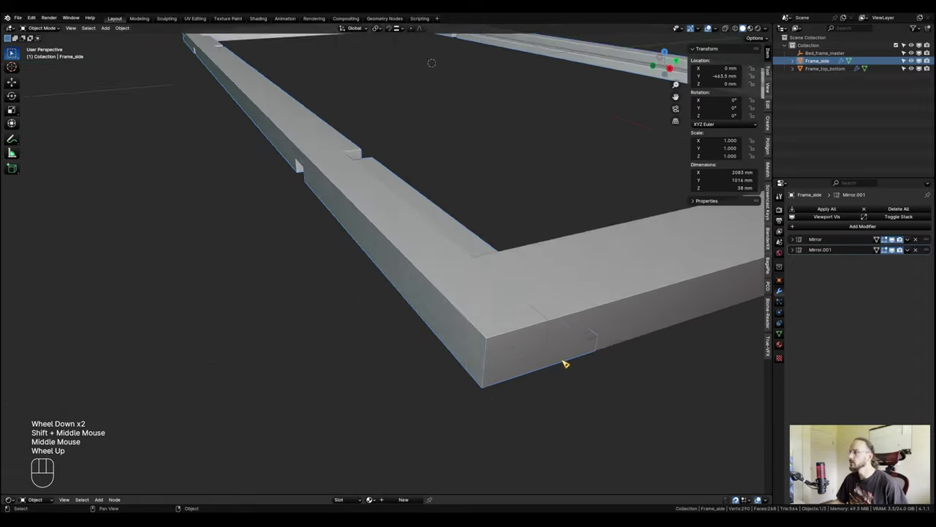
scroll(560, 359, up, 1)
mouse_move(501, 357)
shift+middle_down()
mouse_move(526, 359)
mouse_move(514, 362)
shift+middle_up()
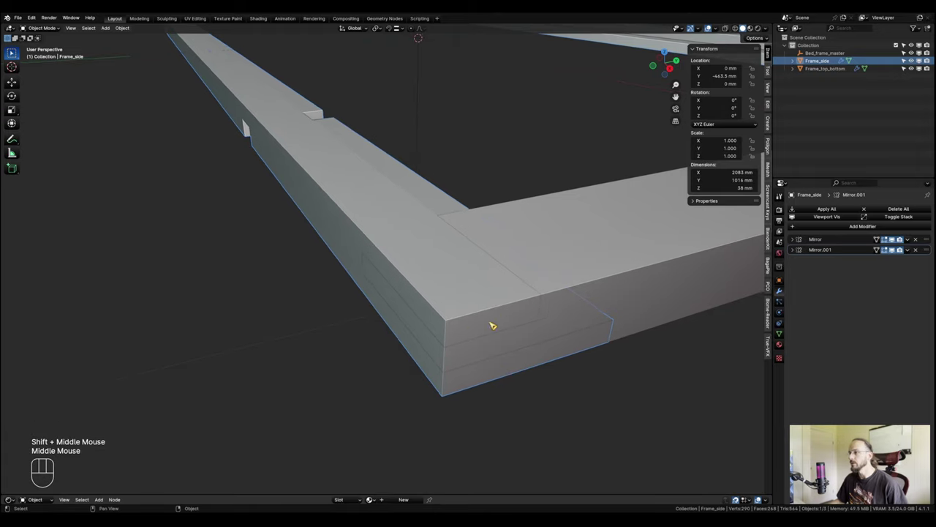
middle_drag(458, 307, 470, 336)
key(Tab)
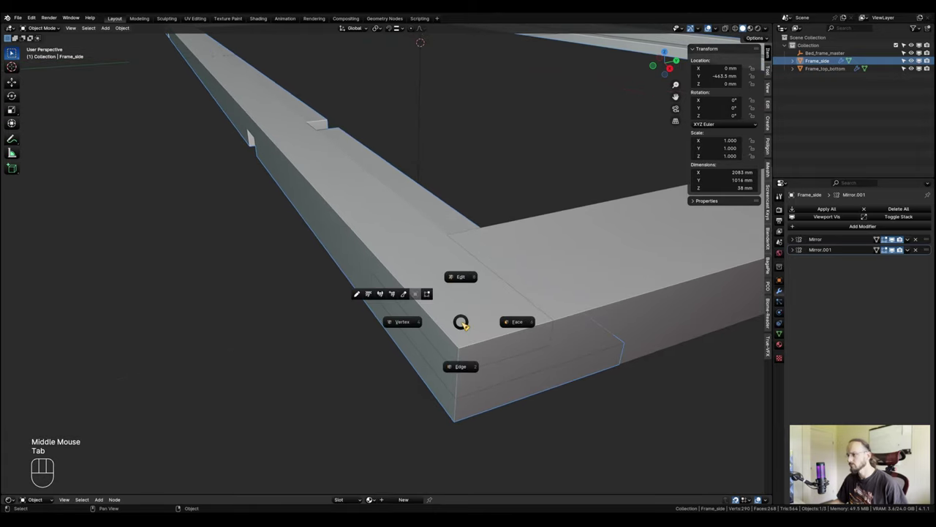
click(471, 370)
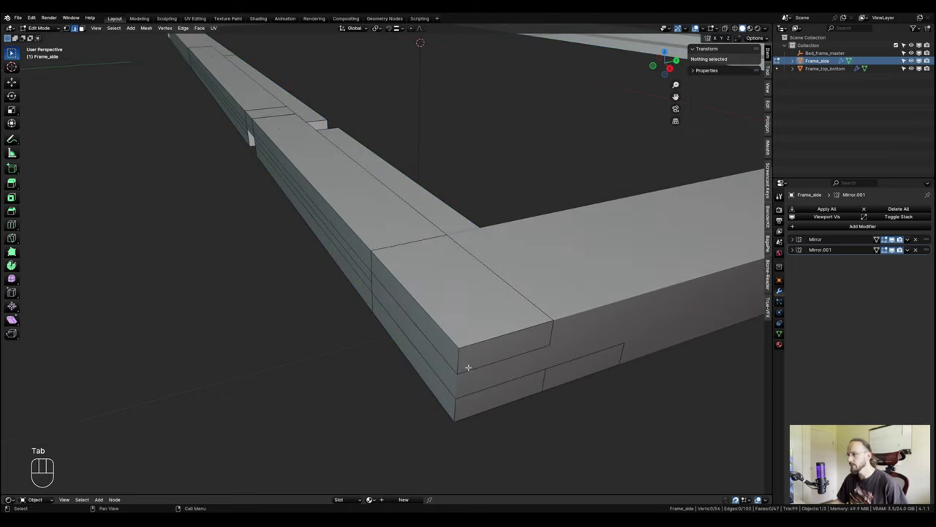
key(Tab)
Open Frame_side and Frame_top_bottom together for editing in edge selection mode.
click(481, 290)
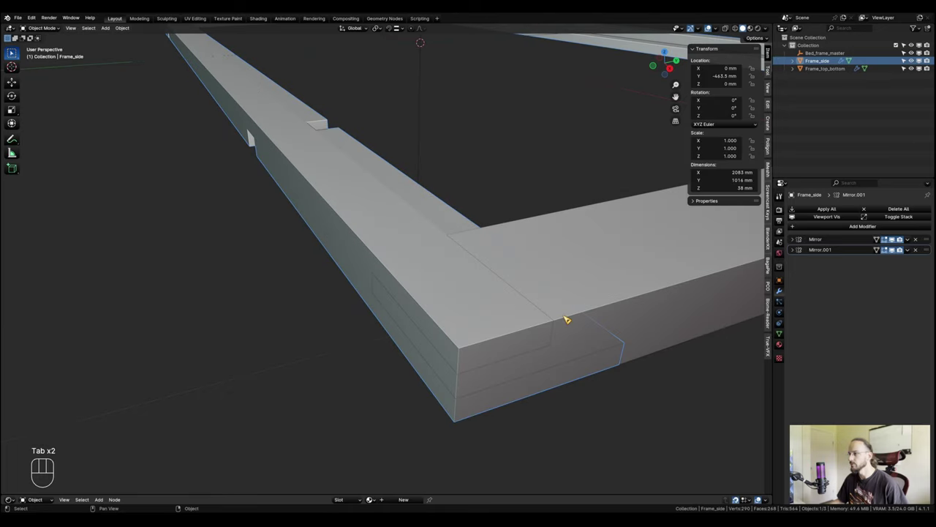
shift+click(627, 258)
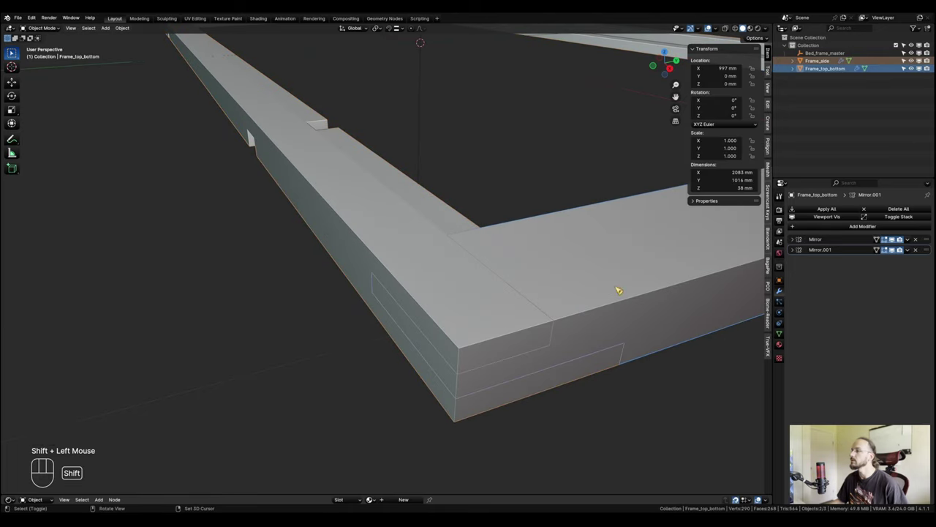
key(Tab)
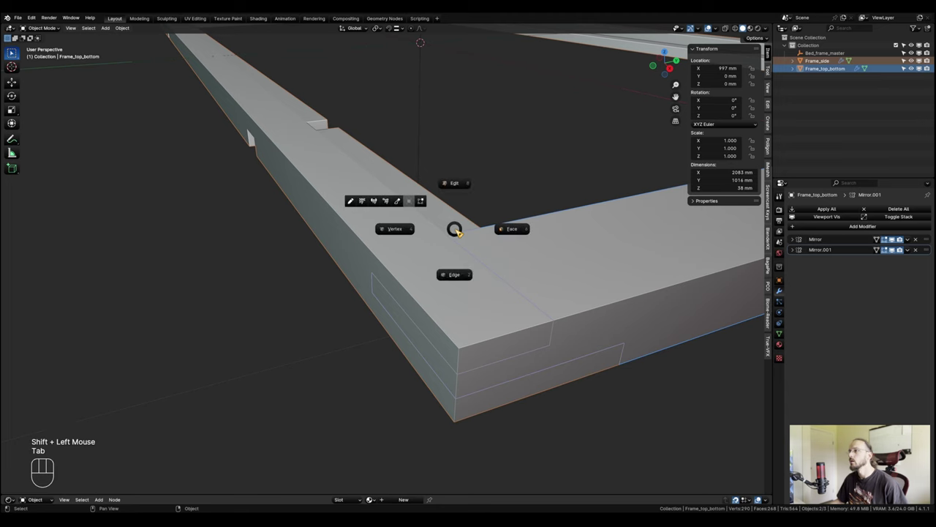
click(457, 280)
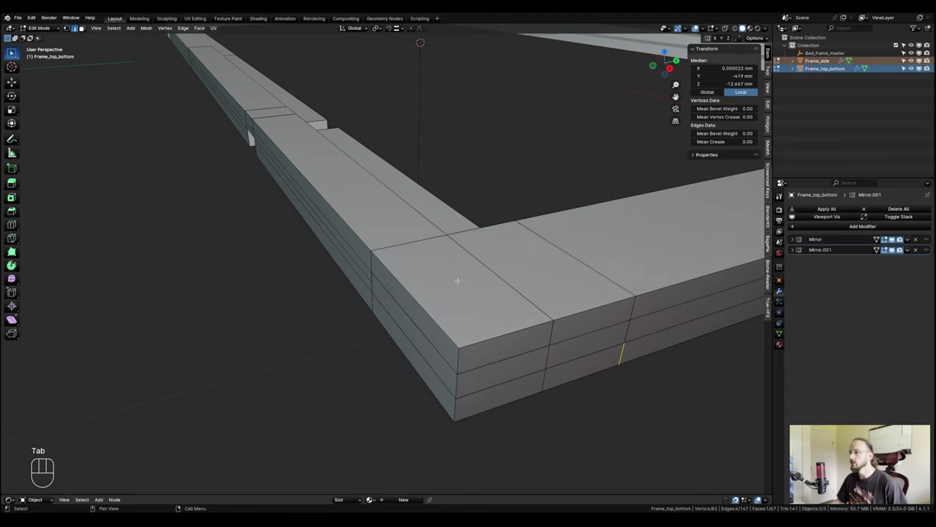
Bevel the three stacked vertical edges at the frame's outer corner about 39.7 mm wide with 12 segments.
click(459, 357)
shift+click(460, 382)
shift+click(460, 377)
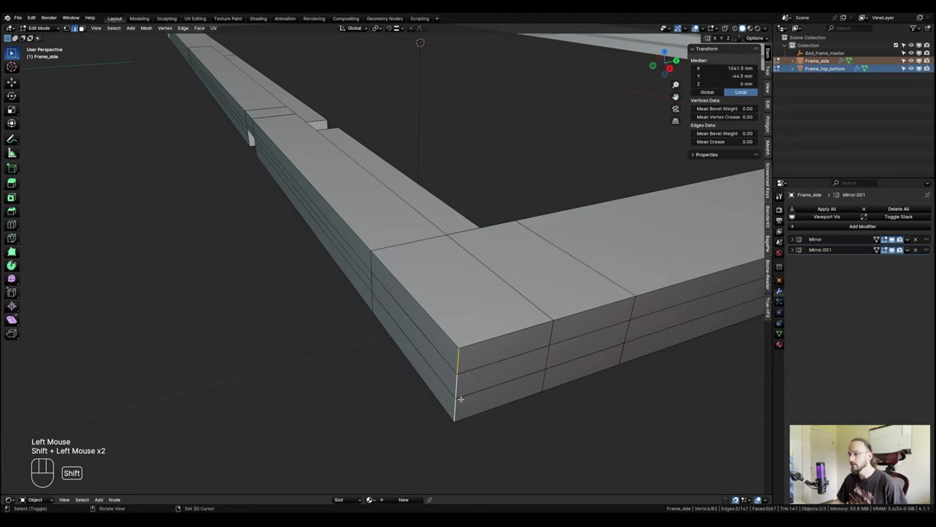
scroll(462, 374, up, 1)
scroll(463, 373, down, 1)
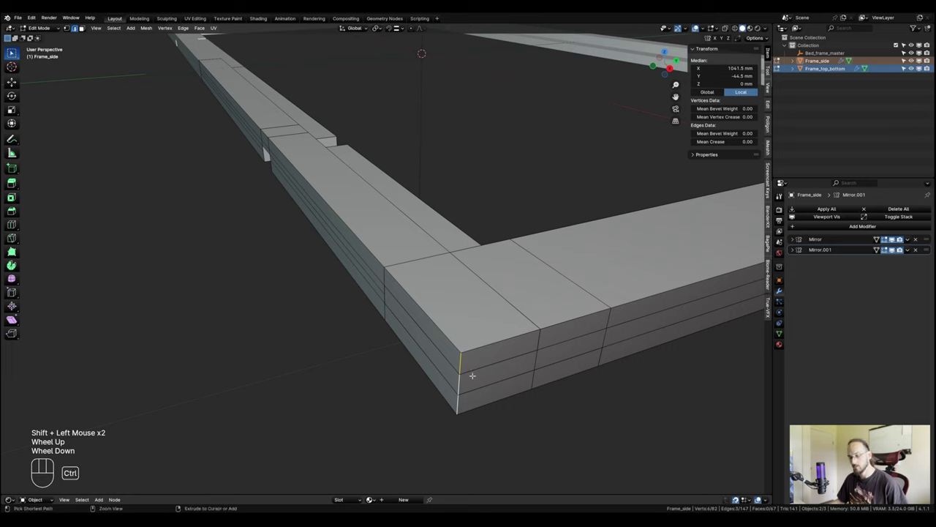
key(ctrl+b)
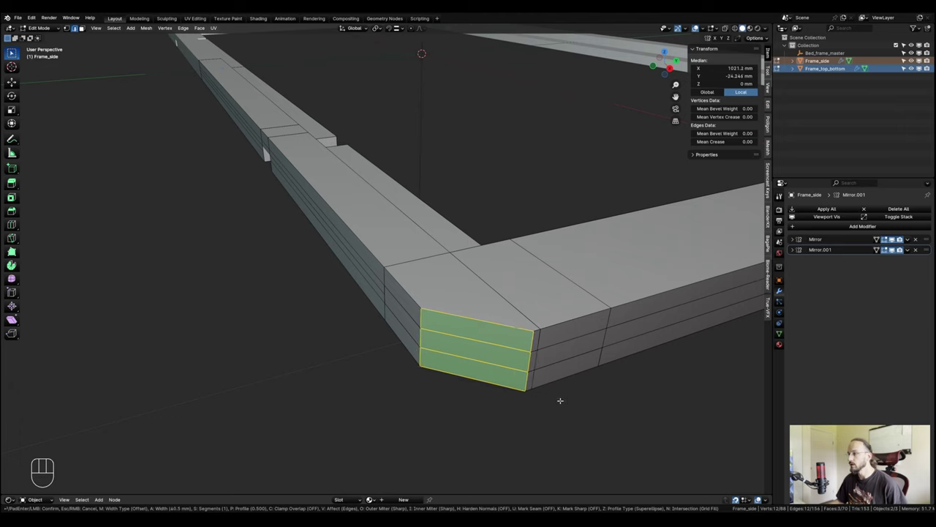
scroll(556, 396, up, 3)
scroll(559, 399, up, 7)
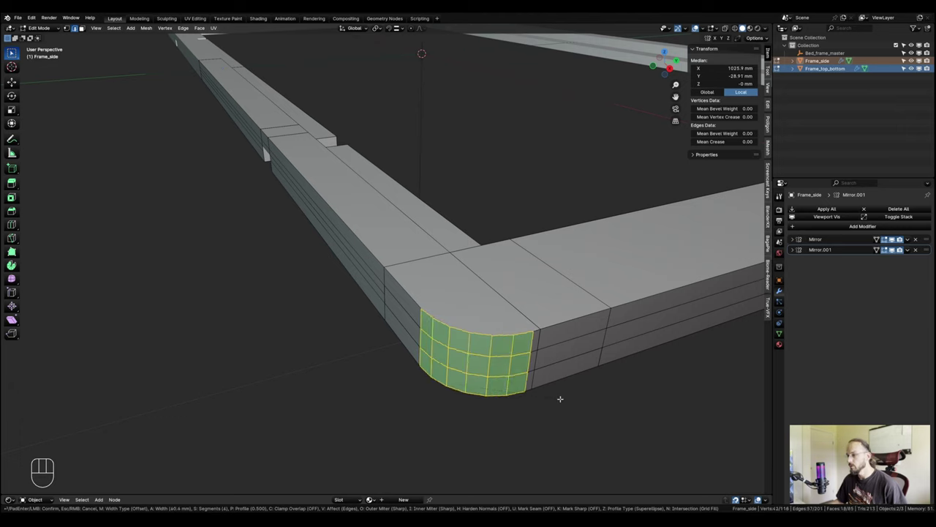
scroll(563, 398, up, 2)
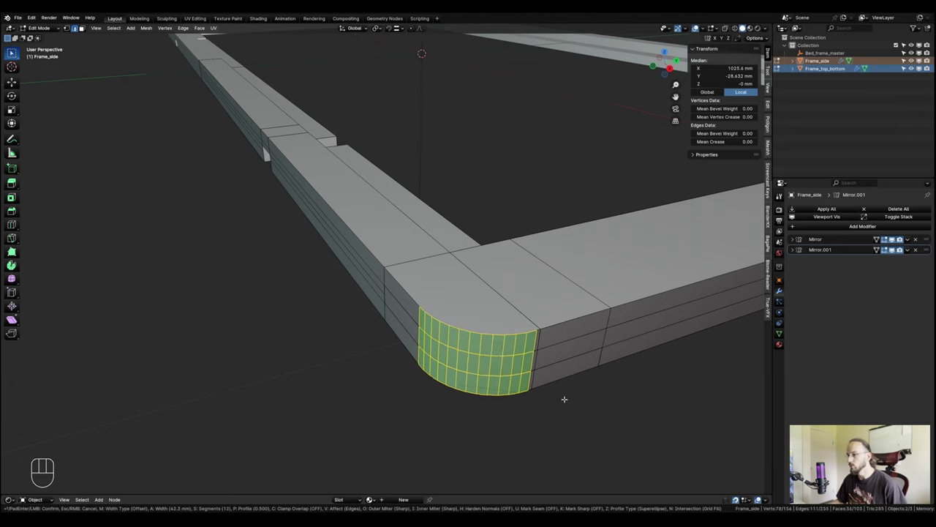
click(561, 394)
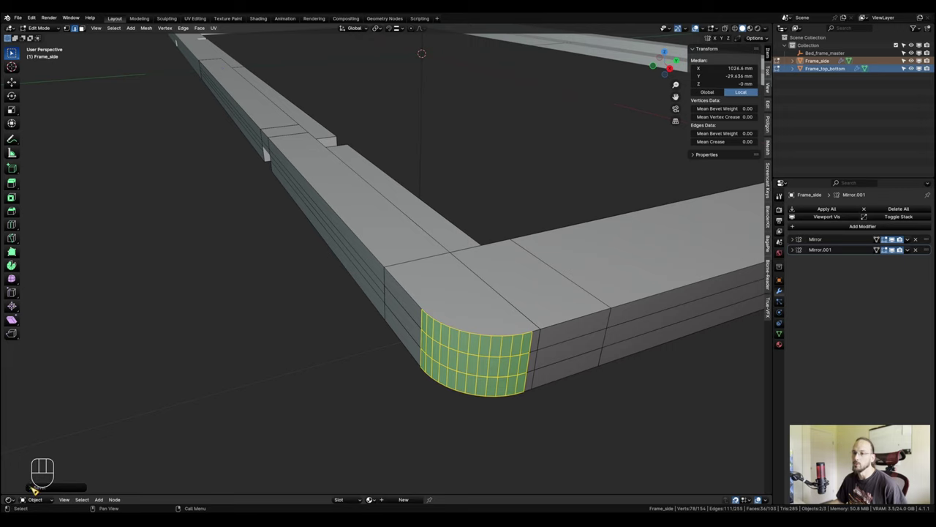
Set the corner bevel's width to 38 mm and finish editing both rails.
click(33, 488)
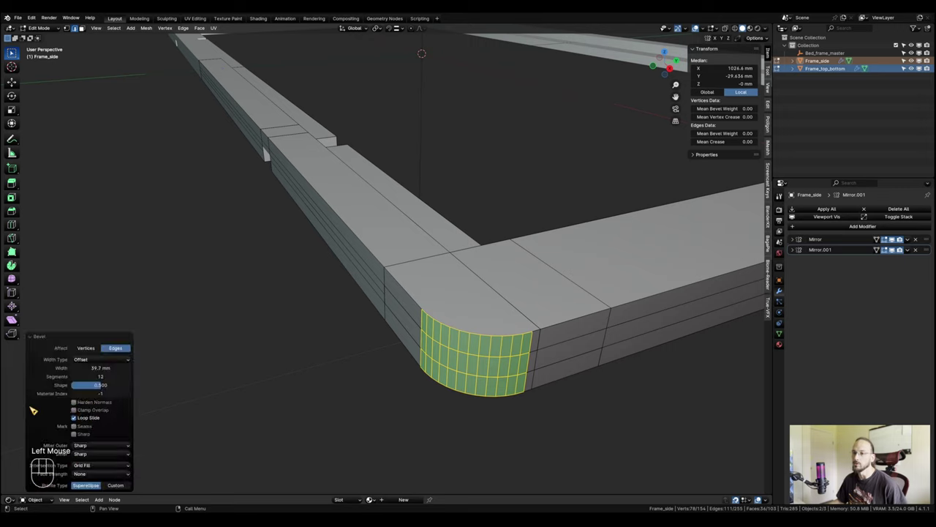
click(104, 367)
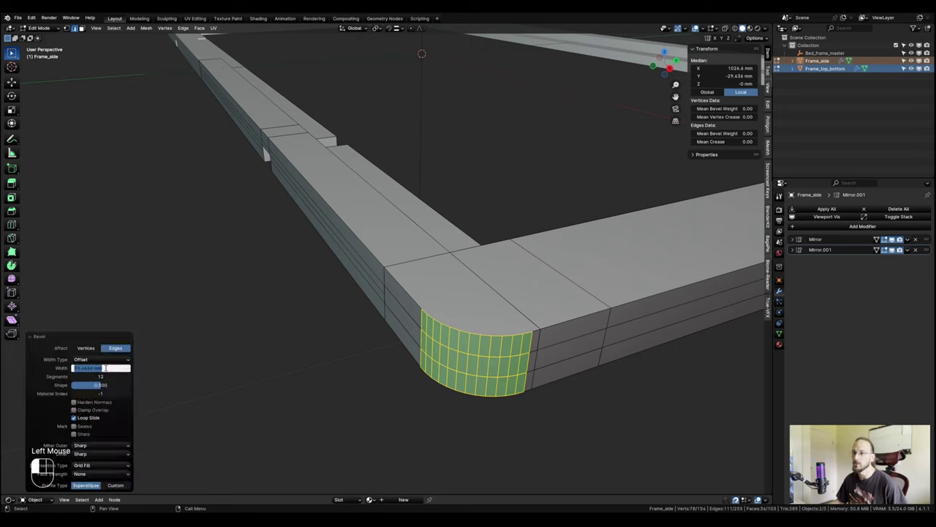
text(38)
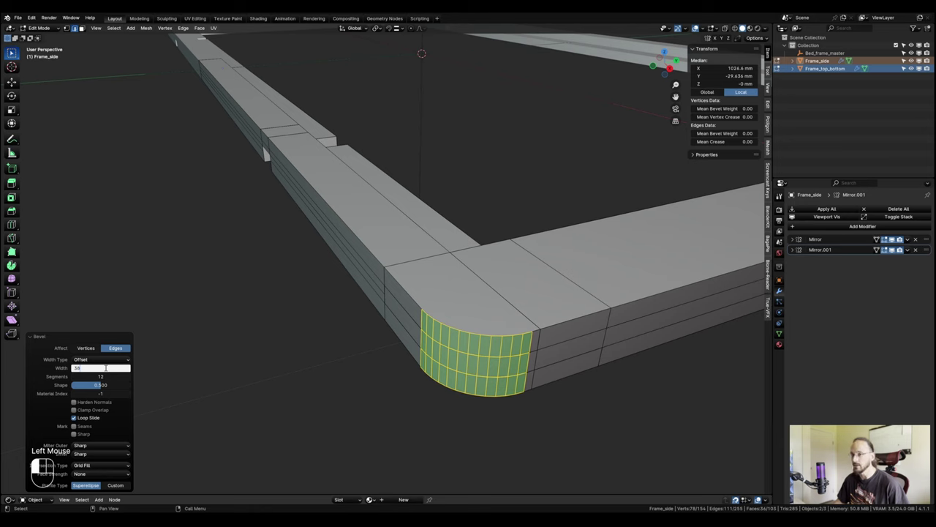
key(Return)
key(Tab)
Examine the rounded outer corner and the joint lines across both rails.
scroll(554, 373, down, 3)
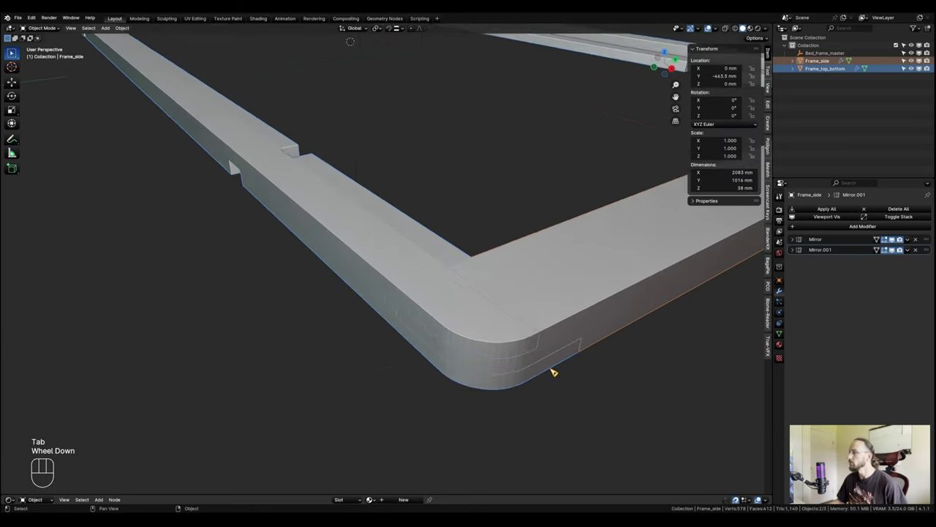
shift+middle_drag(554, 372, 561, 391)
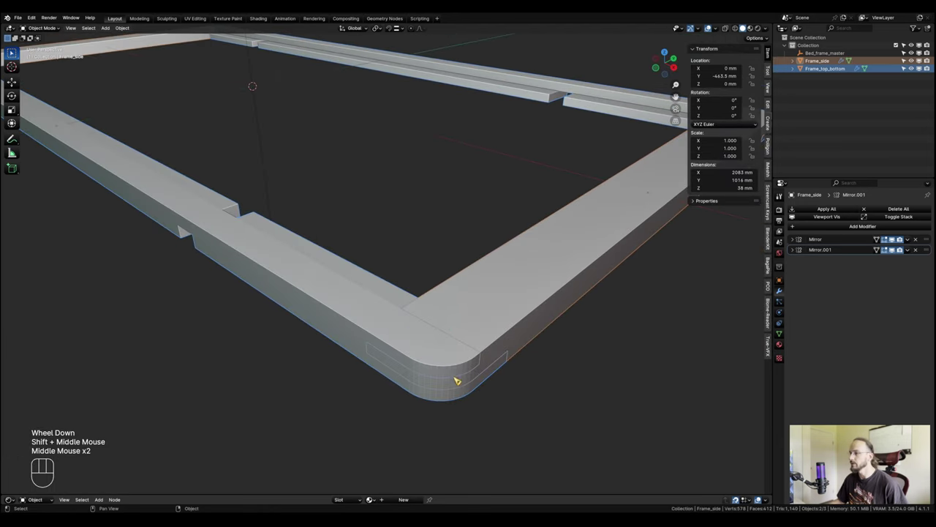
scroll(469, 386, up, 2)
scroll(322, 384, down, 2)
middle_drag(322, 385, 431, 378)
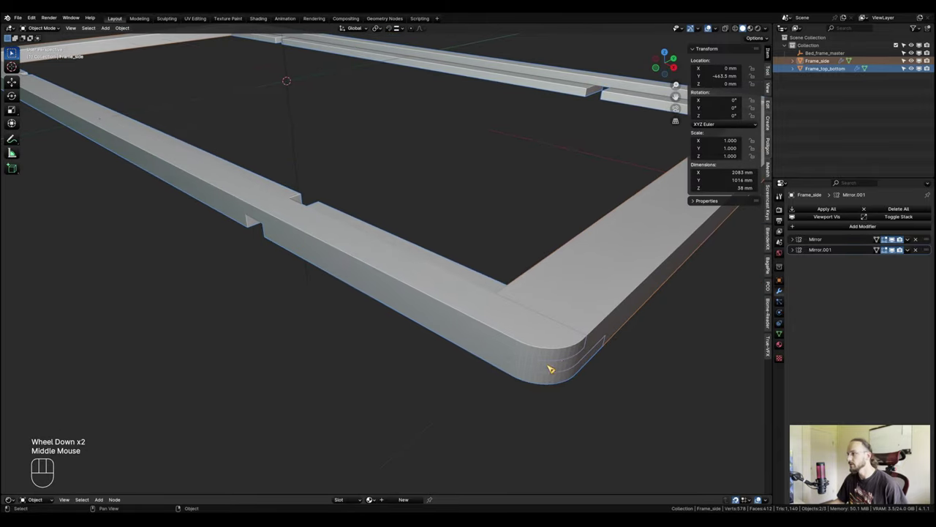
scroll(545, 354, up, 2)
scroll(541, 354, down, 1)
scroll(540, 354, down, 2)
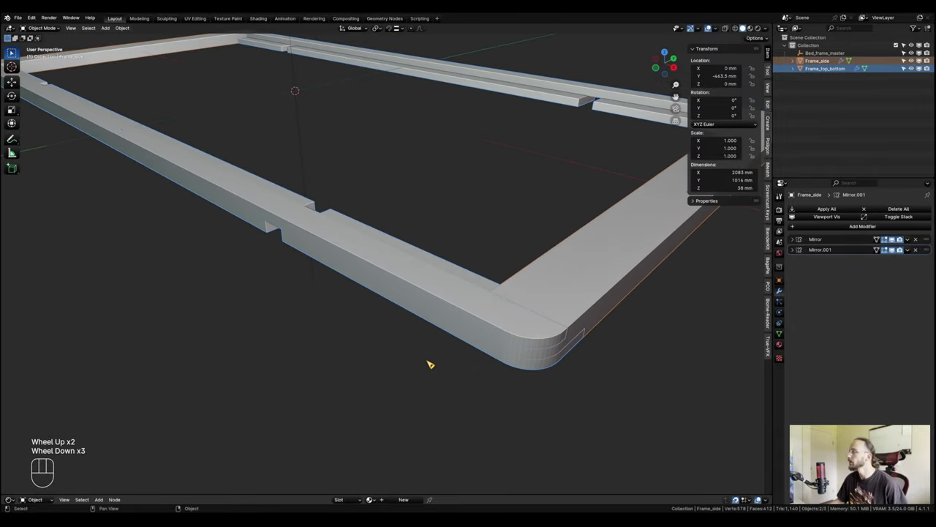
Examine the complete bed frame from several angles, including its rails, notches and rounded corners.
shift+middle_drag(429, 363, 410, 402)
scroll(426, 349, up, 1)
scroll(427, 349, down, 1)
shift+middle_drag(417, 353, 575, 299)
scroll(574, 299, up, 2)
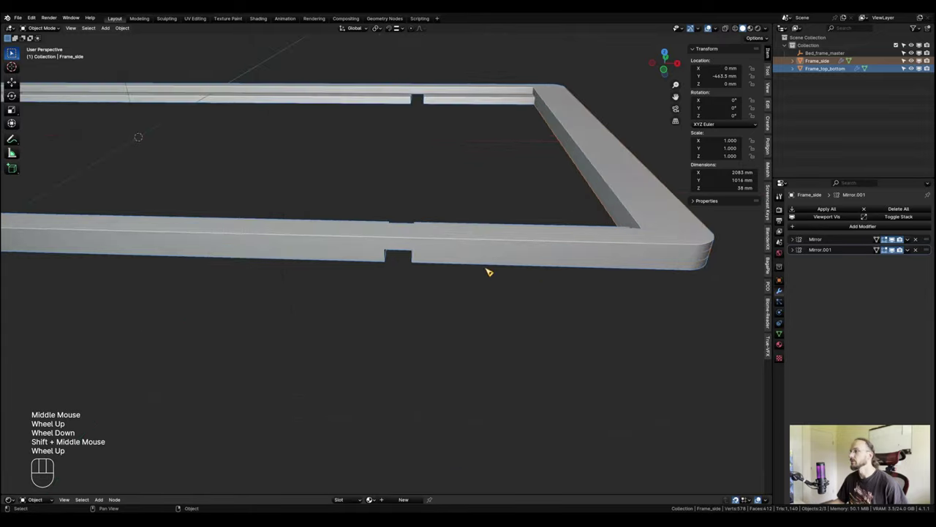
middle_drag(487, 271, 534, 405)
scroll(531, 431, up, 1)
shift+middle_drag(407, 424, 436, 327)
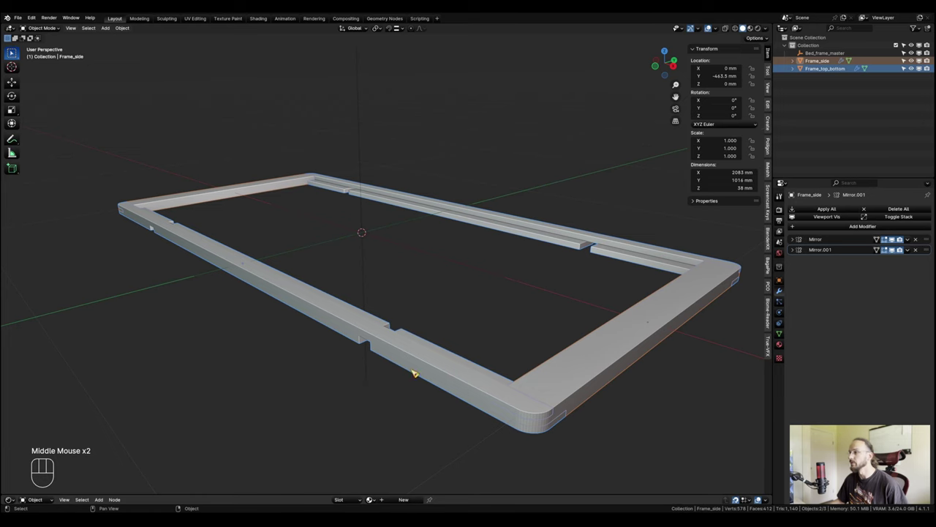
shift+middle_drag(414, 373, 446, 376)
middle_drag(533, 357, 458, 377)
shift+middle_drag(499, 370, 432, 373)
middle_drag(368, 371, 515, 359)
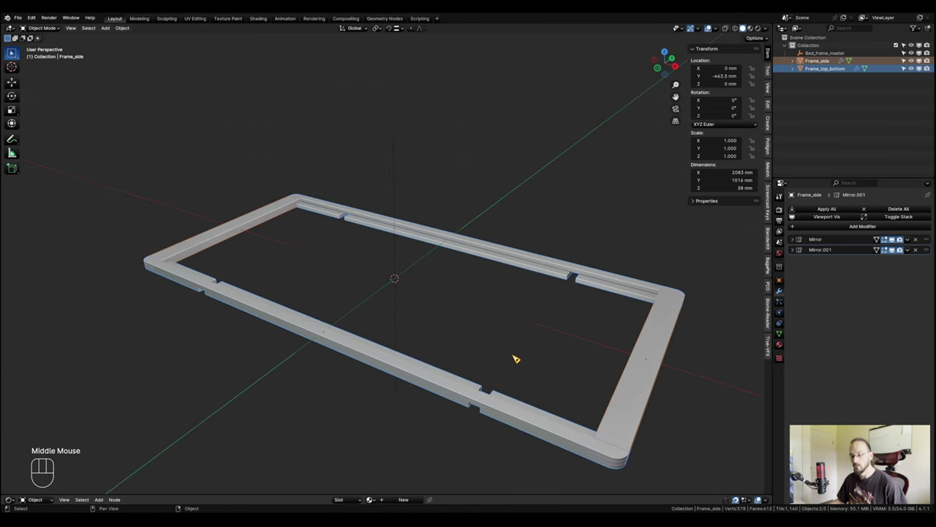
Add a cube mesh at the world origin in the middle of the bed frame.
key(shift)
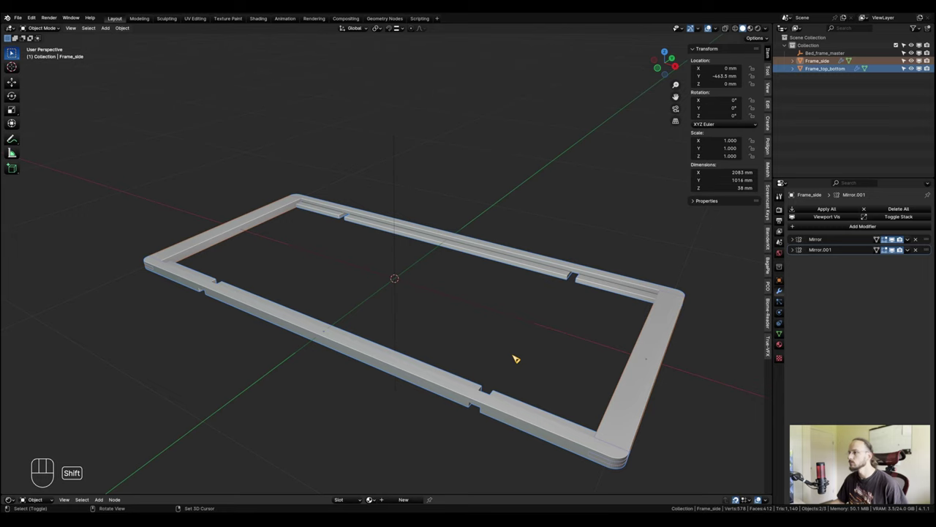
key(shift+a)
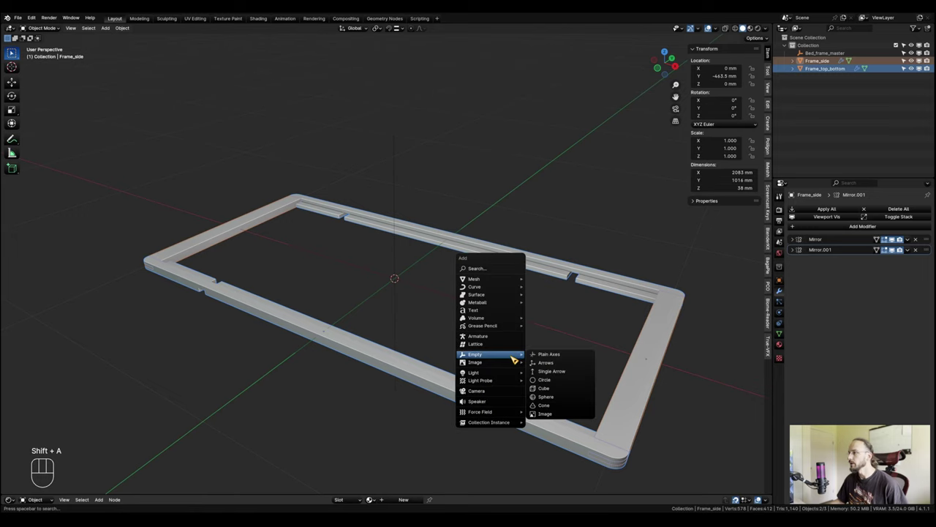
mouse_move(516, 280)
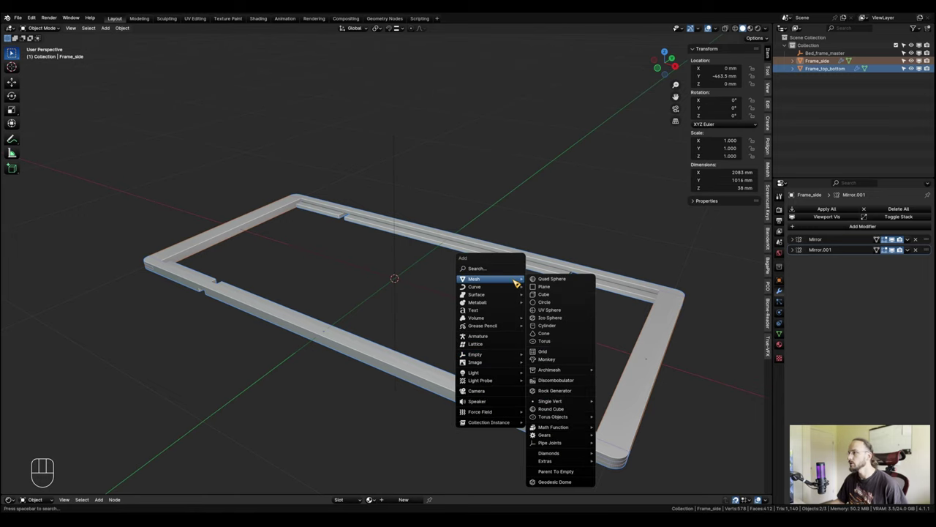
click(568, 297)
scroll(533, 311, down, 2)
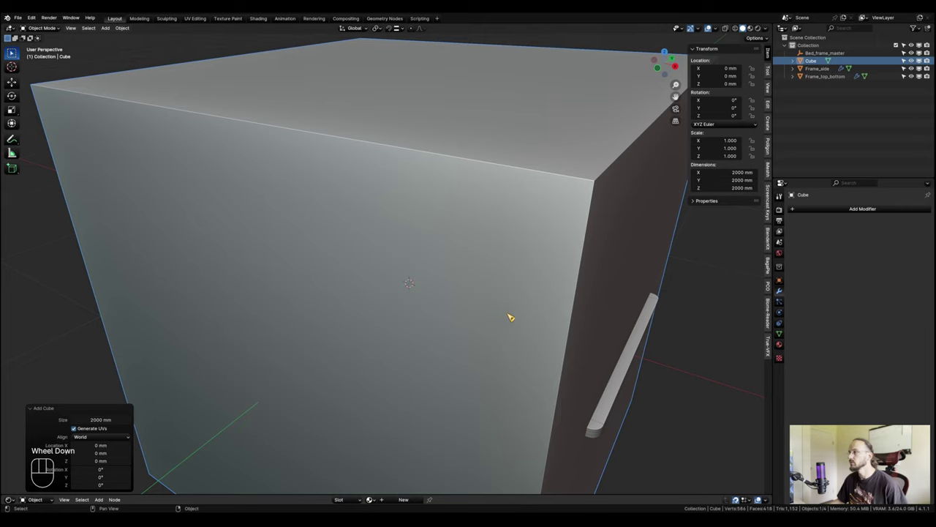
scroll(688, 236, down, 2)
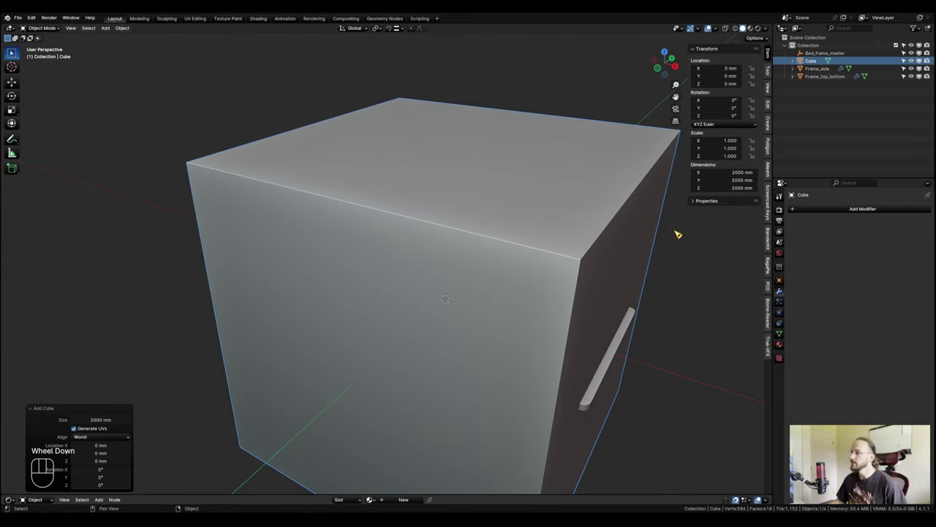
Set the cube's dimensions to 38 mm in X, 1016 mm in Y and 255 mm in Z.
click(732, 180)
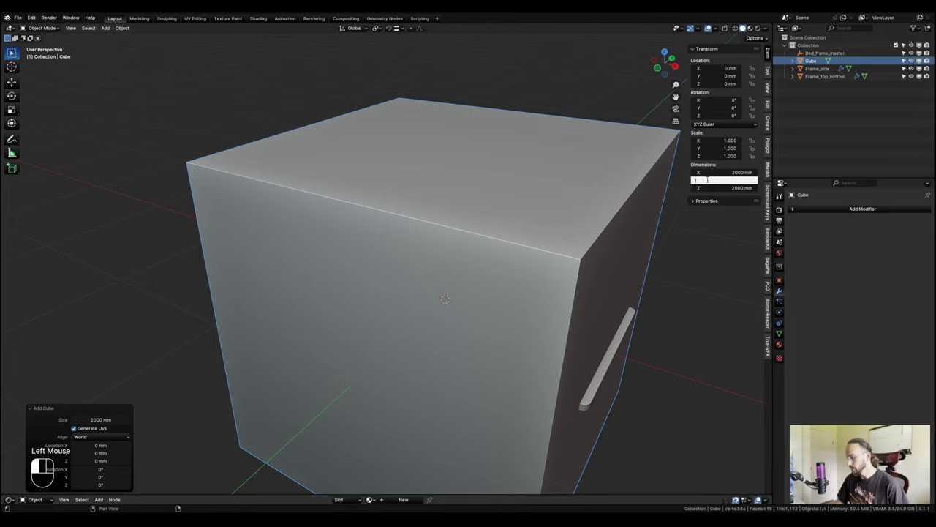
text(1016)
key(Return)
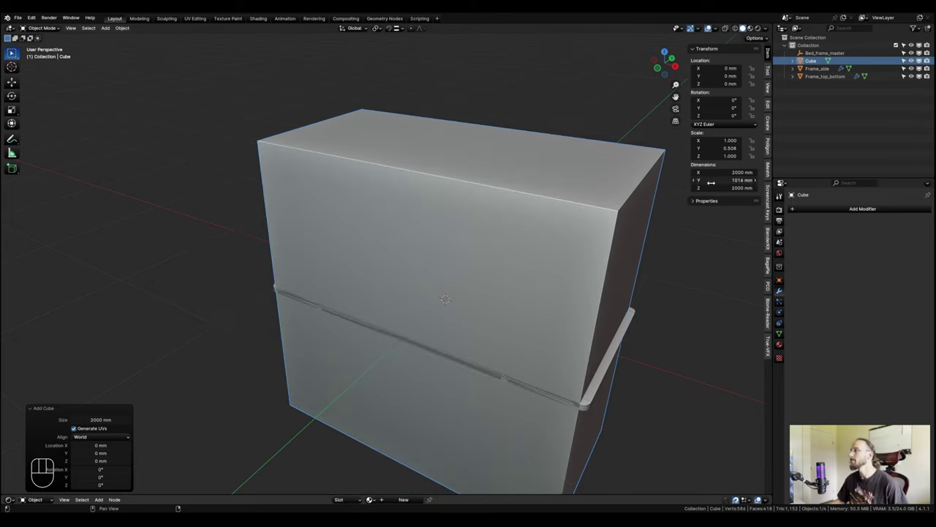
click(721, 173)
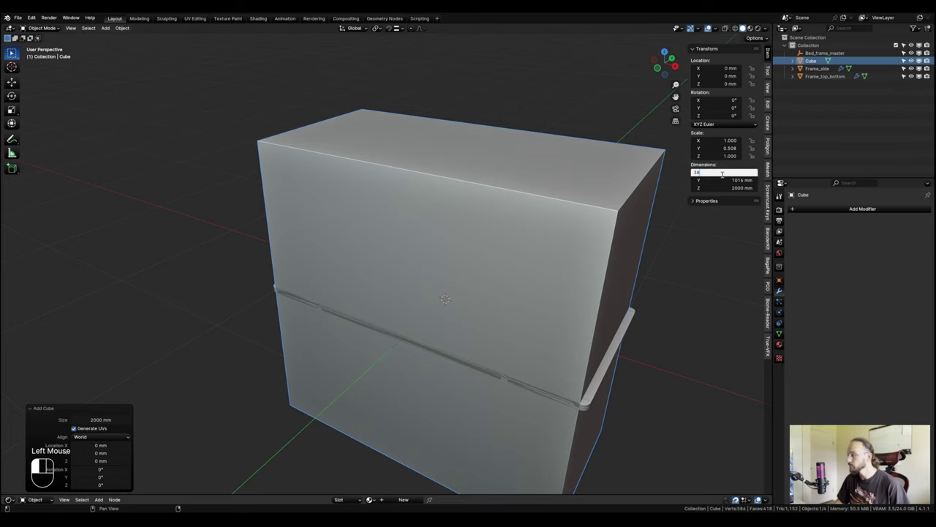
text(38)
key(Return)
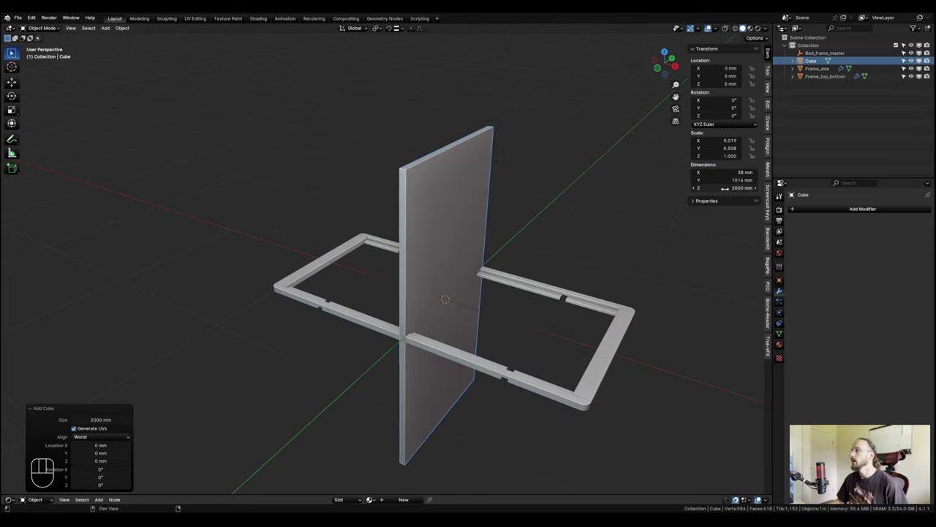
click(724, 187)
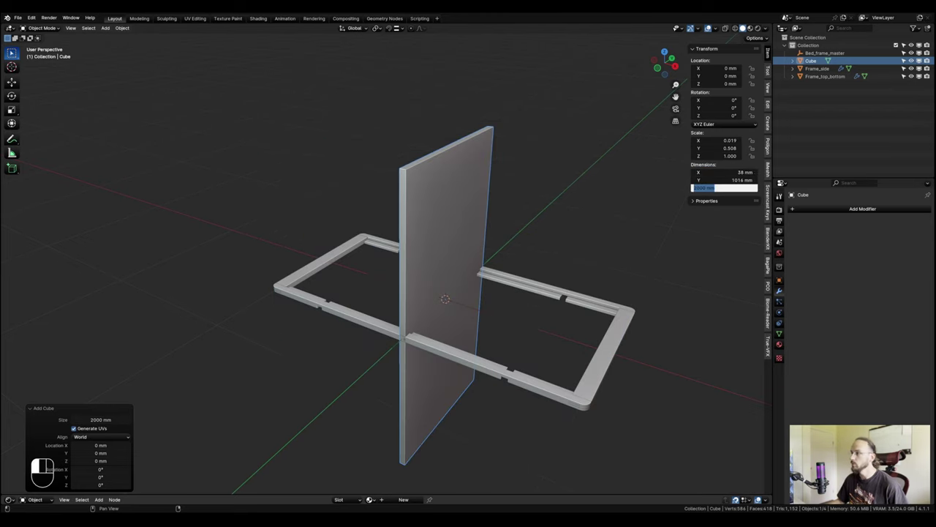
click(731, 188)
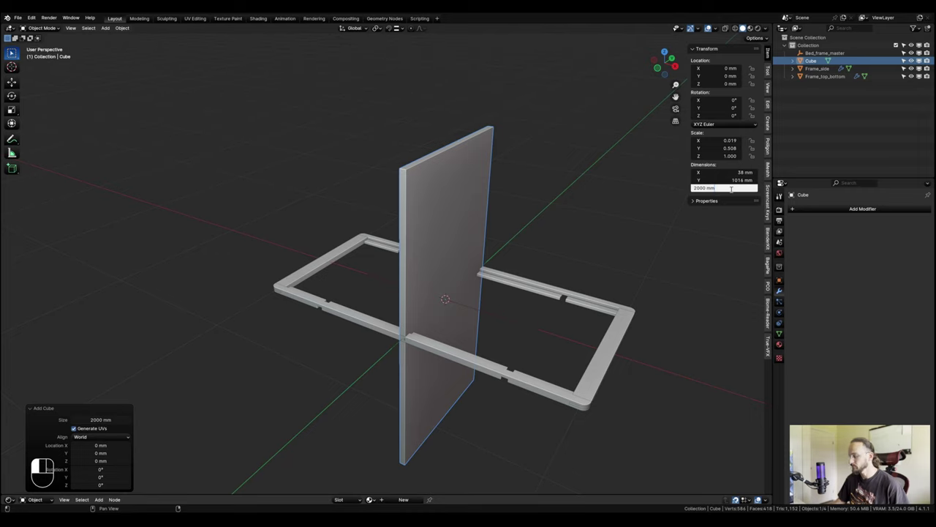
text(25)
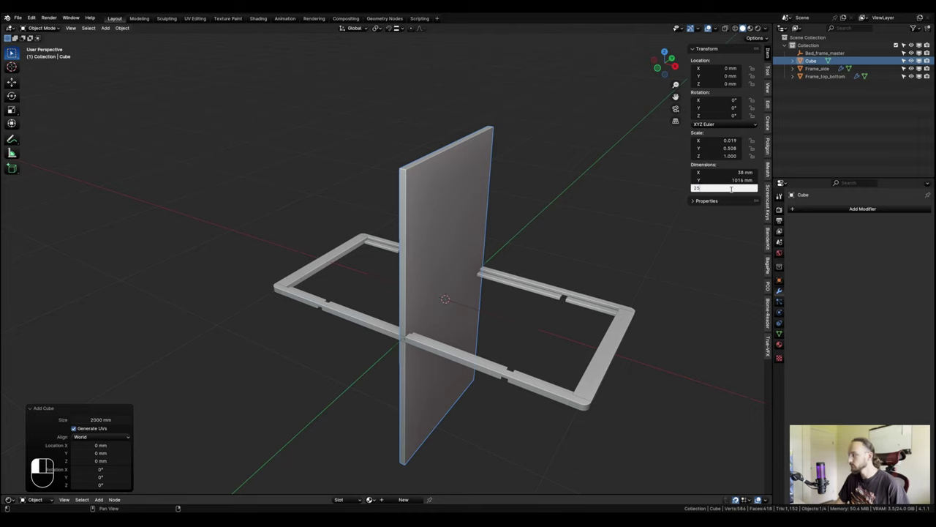
text(5)
key(Return)
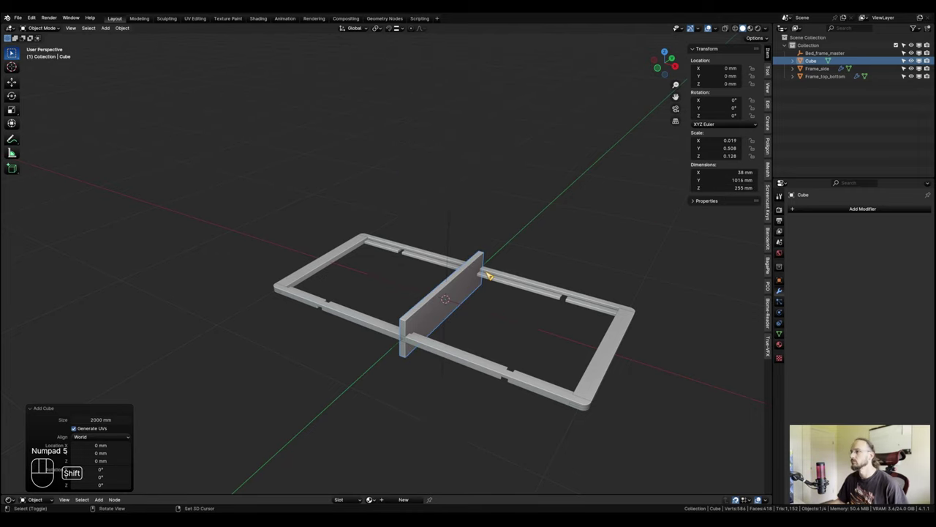
Rename the upright board across the middle of the frame as Feet.
shift+middle_drag(549, 249, 494, 324)
scroll(544, 320, up, 2)
scroll(448, 332, down, 1)
scroll(517, 321, up, 2)
key(F2)
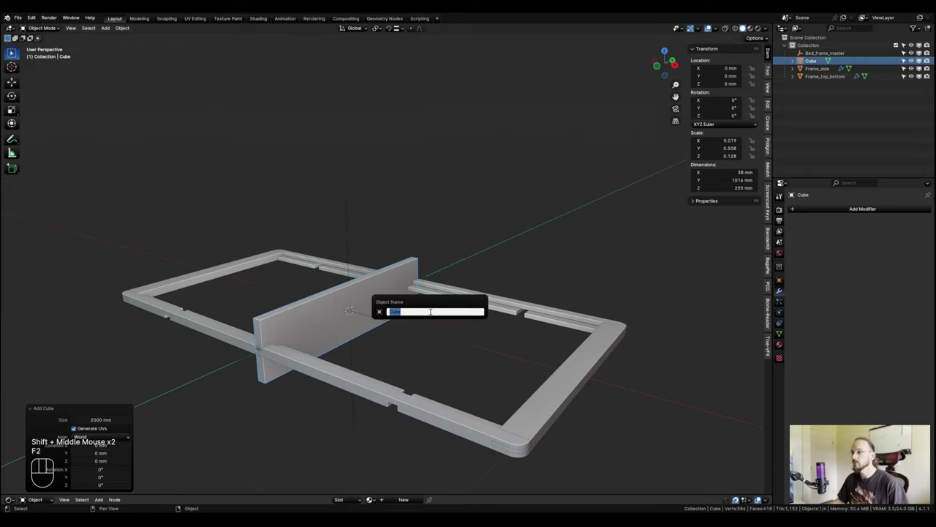
text(Fram)
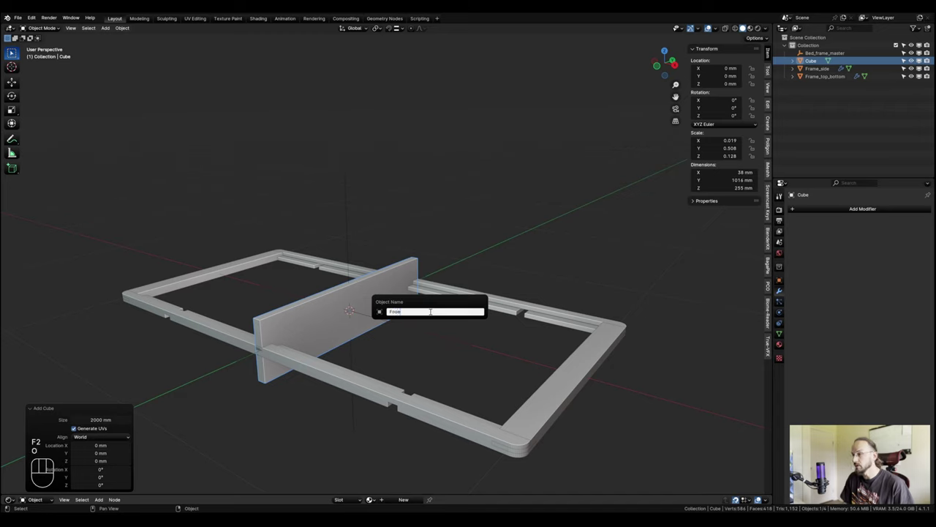
key(BackSpace)
key(BackSpace)
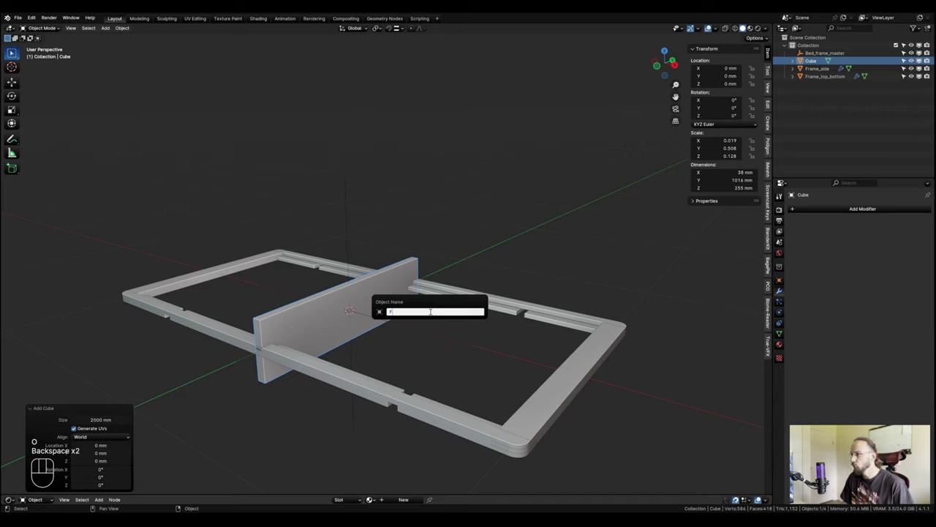
text(eet)
key(Return)
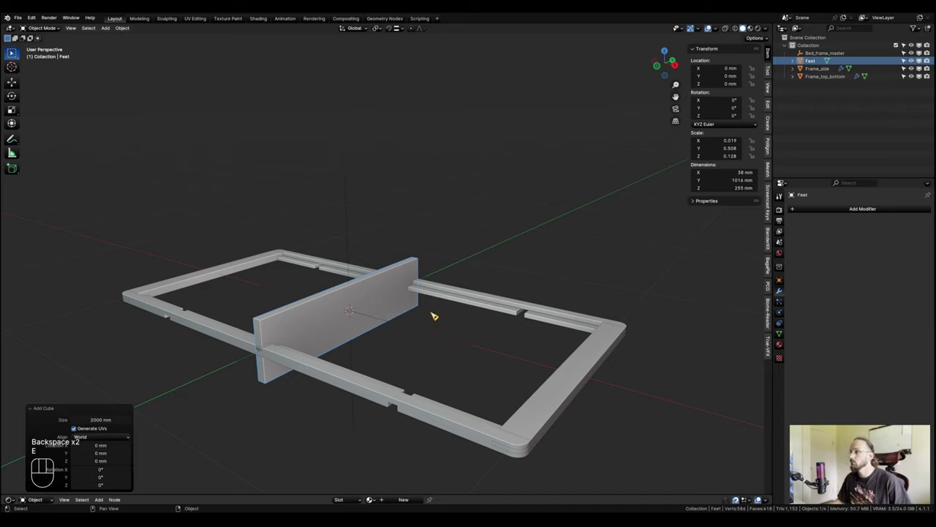
Deselect the board and add a plane mesh at the world origin.
click(493, 265)
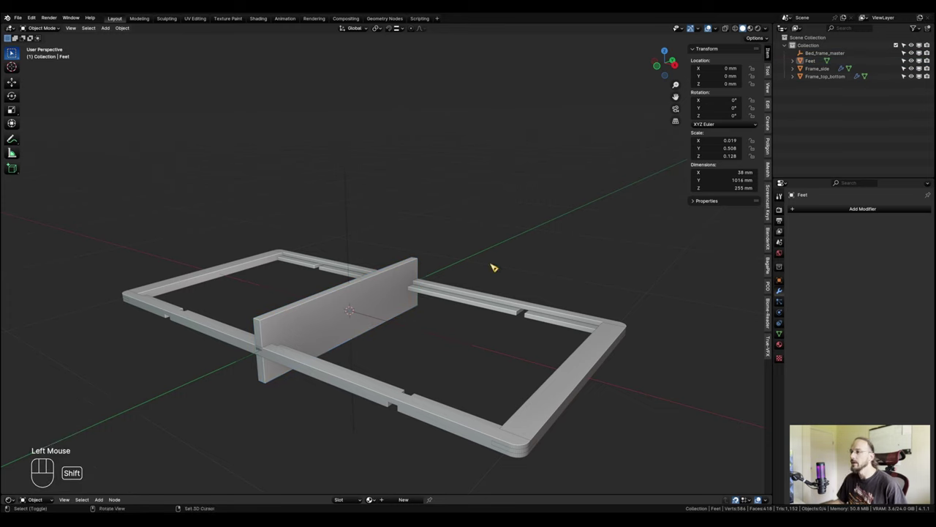
key(shift+a)
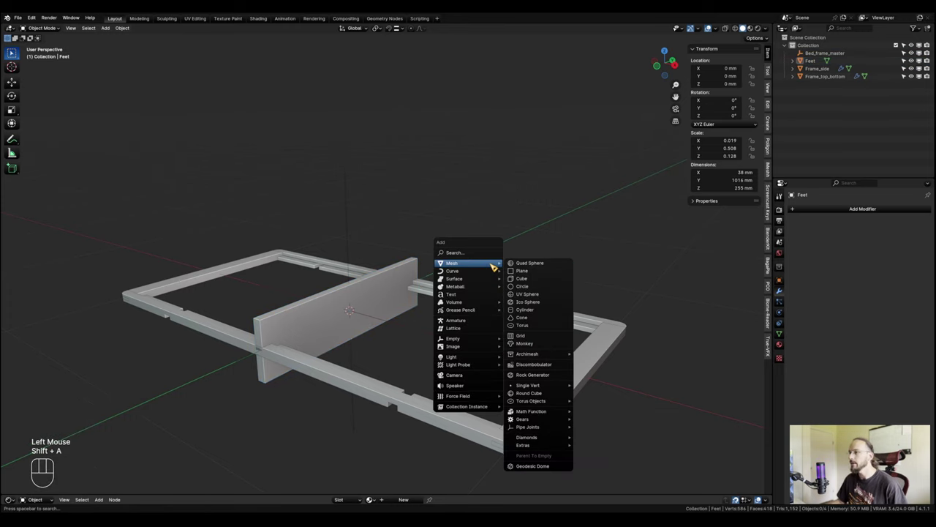
click(539, 271)
Scale the plane up to about 3233 mm square, and stretch it along X to about 7705 mm.
shift+middle_drag(442, 334, 490, 338)
scroll(492, 338, down, 3)
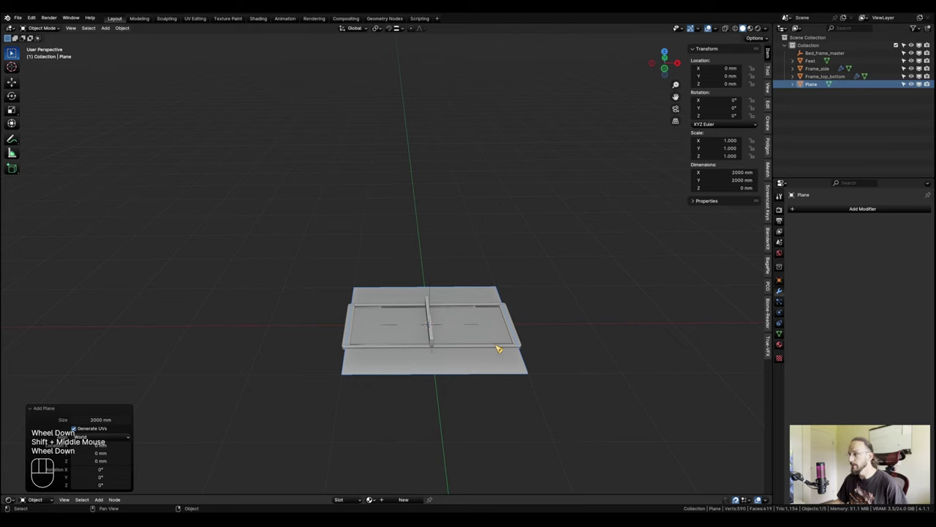
key(s)
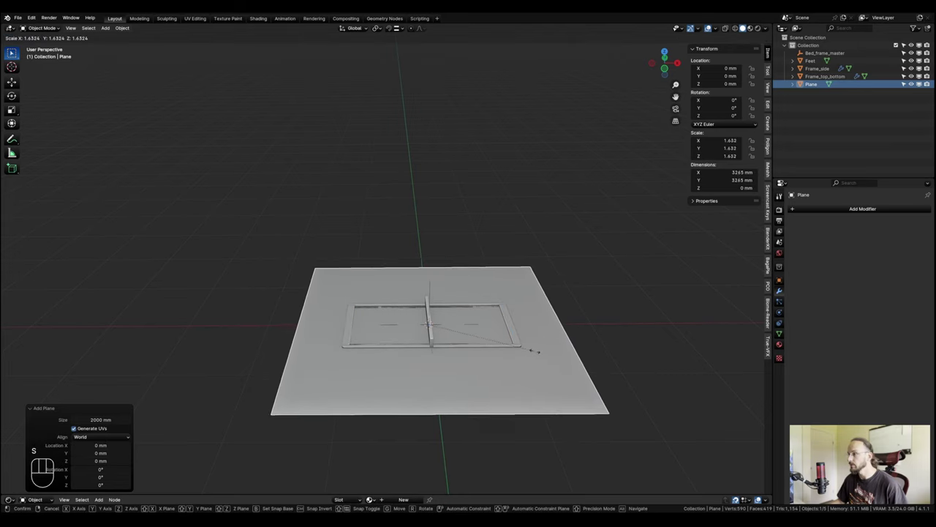
click(542, 352)
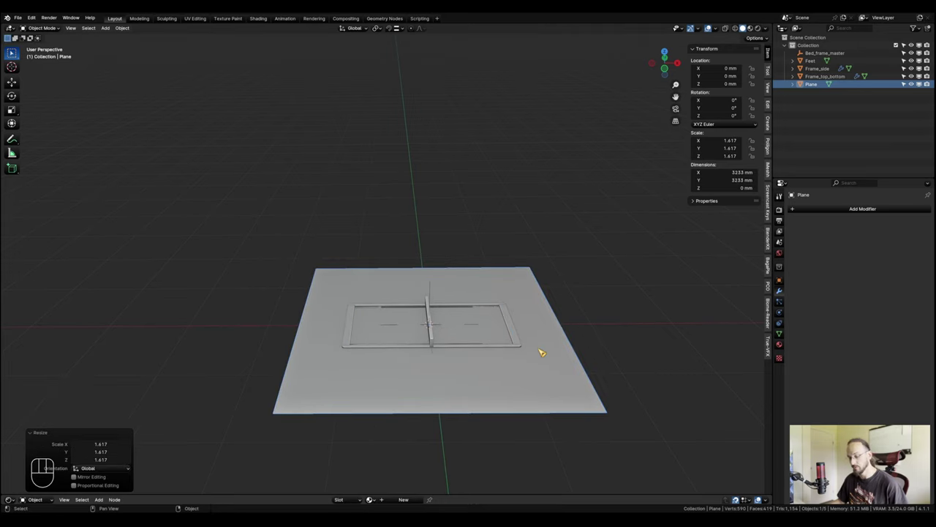
key(s)
key(x)
click(680, 401)
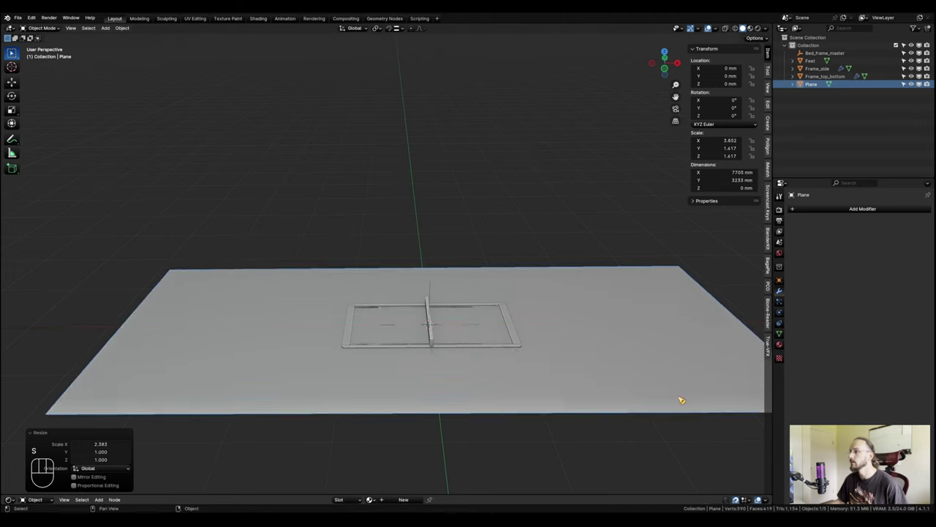
Rename the large plane around the bed frame as Floor.
shift+middle_drag(680, 400, 549, 345)
scroll(497, 345, up, 2)
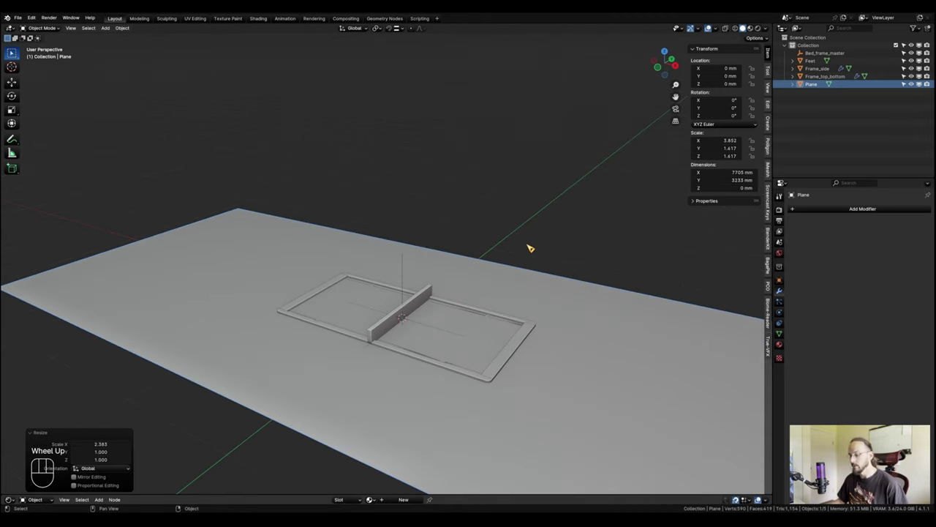
key(F2)
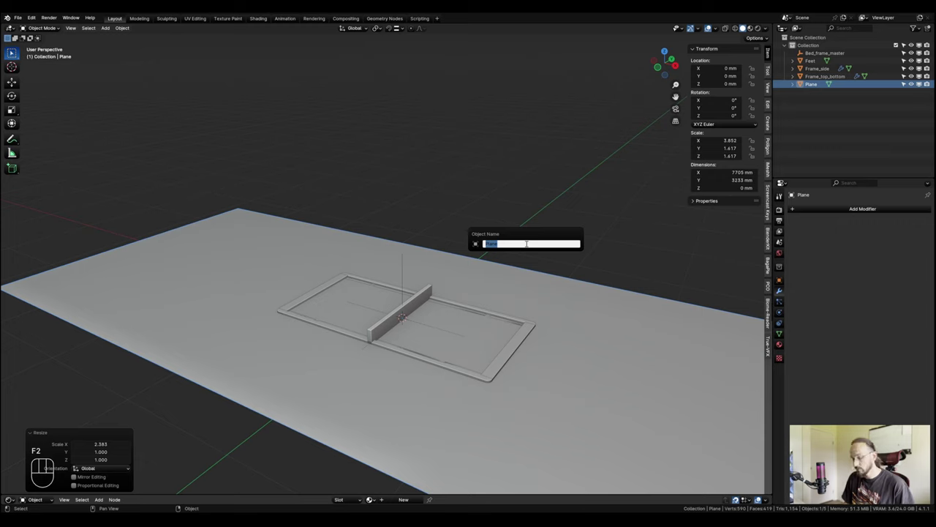
text(Floor)
key(Return)
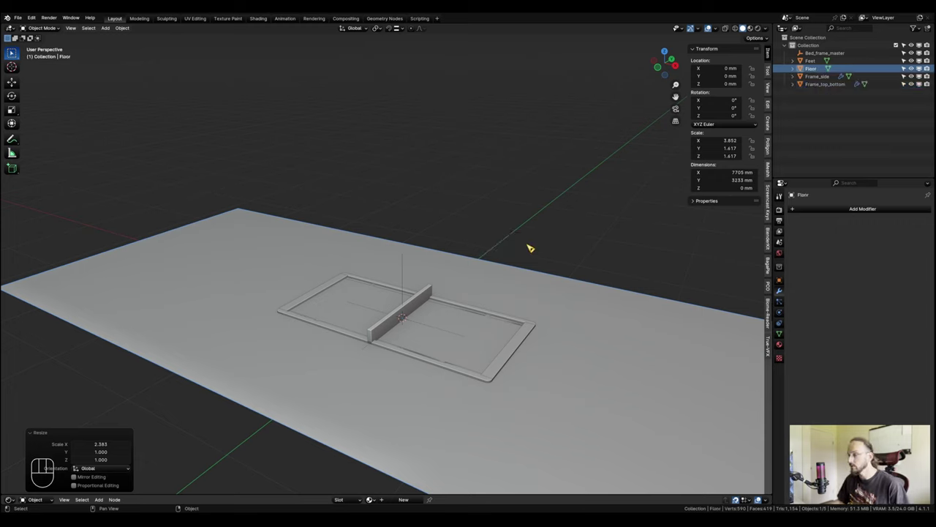
Move the Floor plane to a new collection named Backdrop.
key(m)
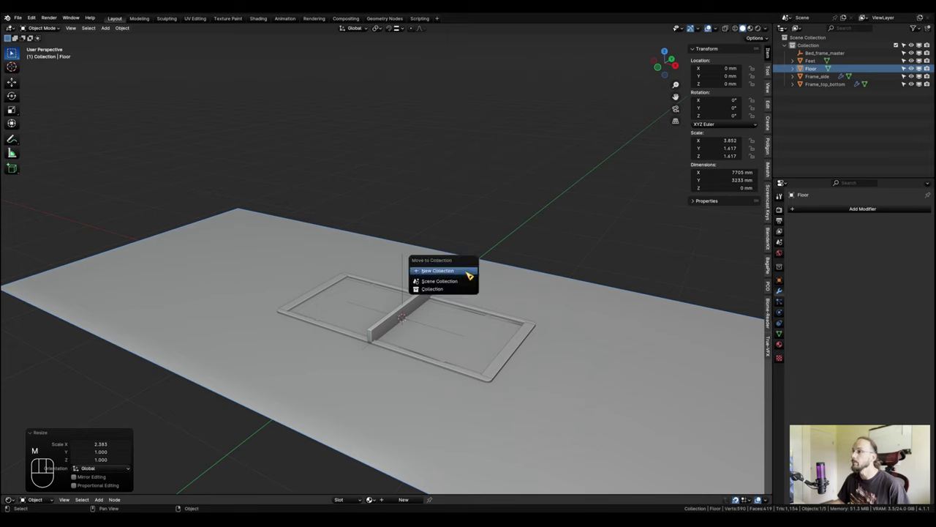
click(469, 271)
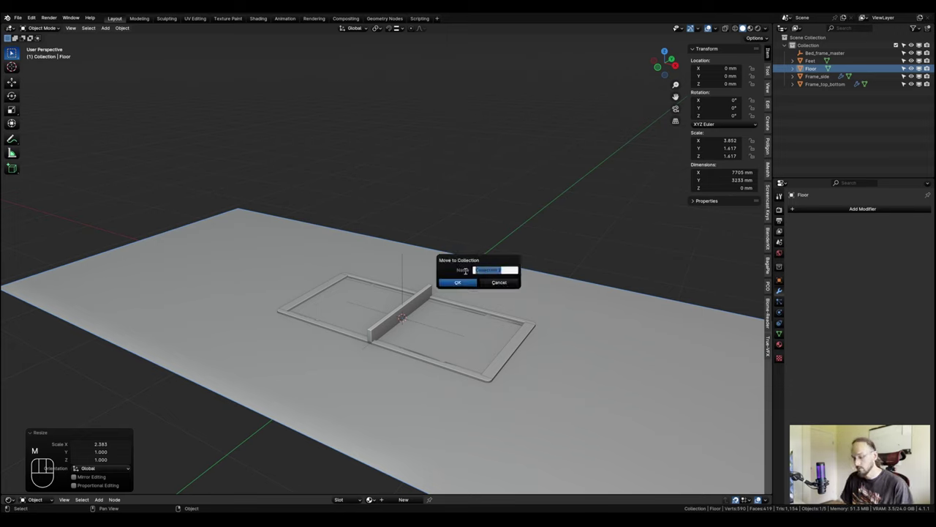
text(Backdrop)
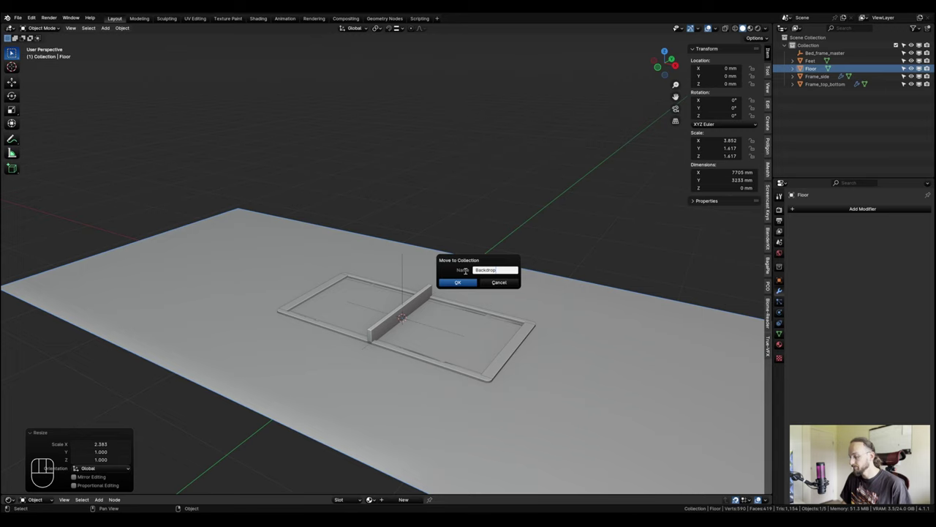
key(Return)
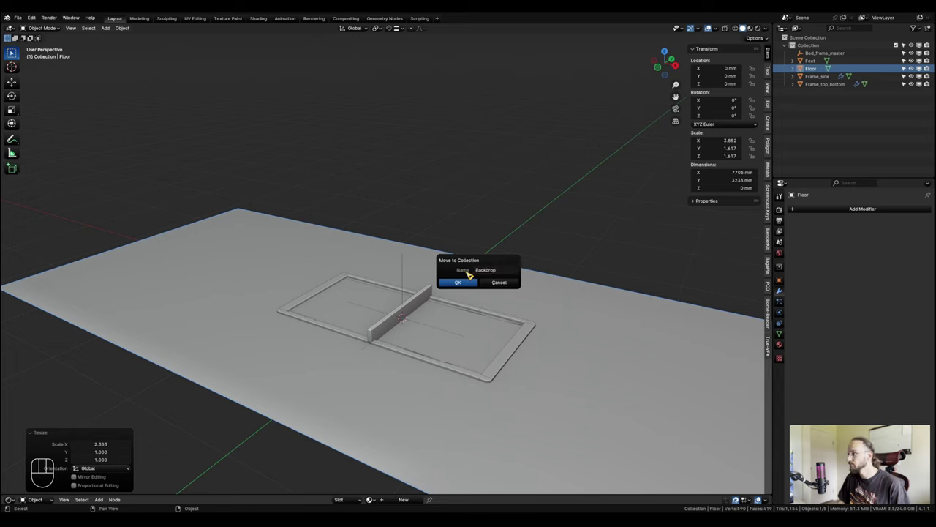
click(468, 282)
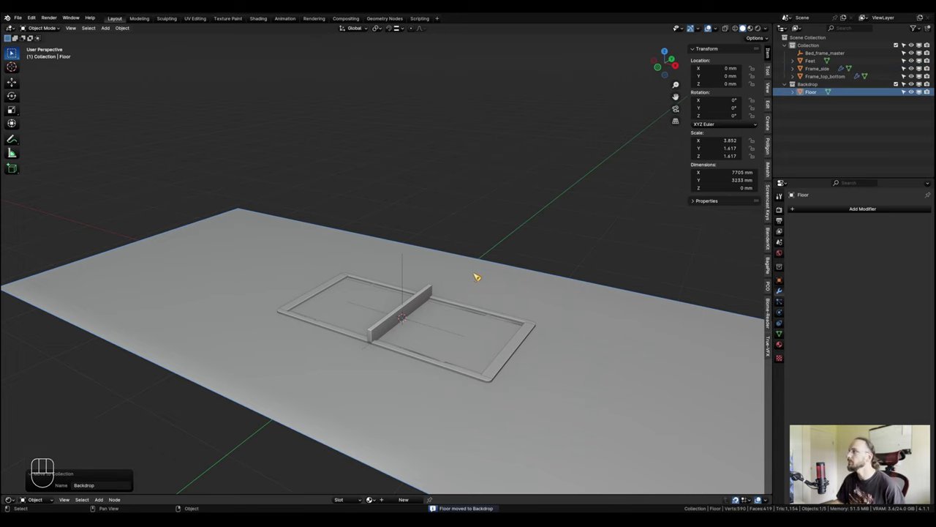
Rename the collection holding the bed frame parts as Bed_frames.
double_click(816, 45)
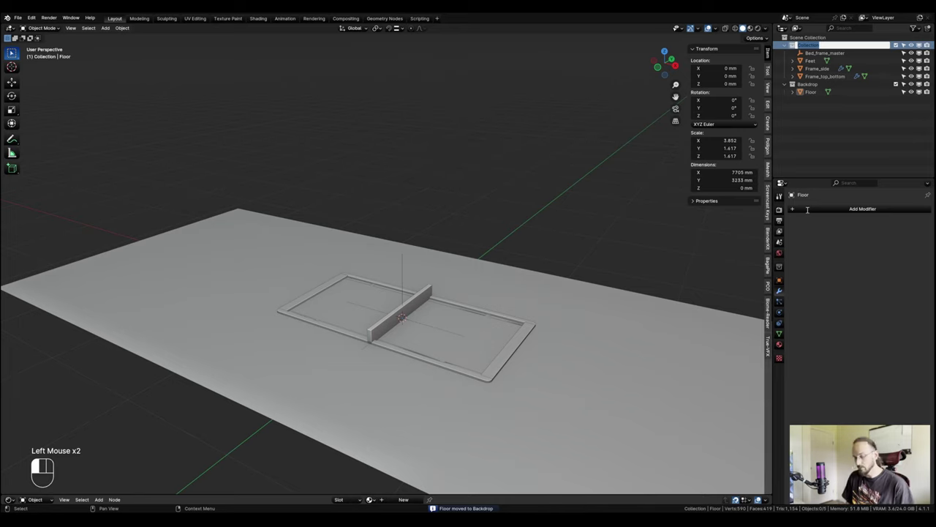
text(Bed_frames)
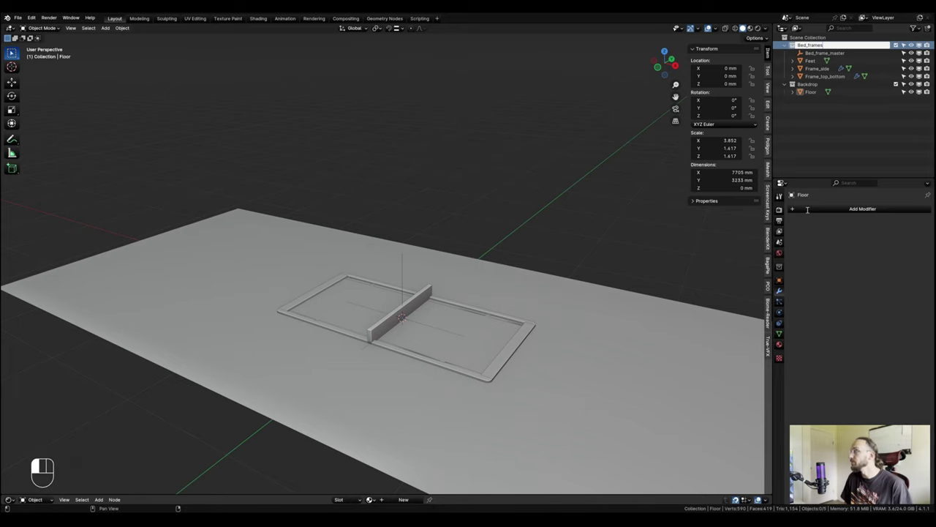
key(Return)
scroll(404, 341, up, 2)
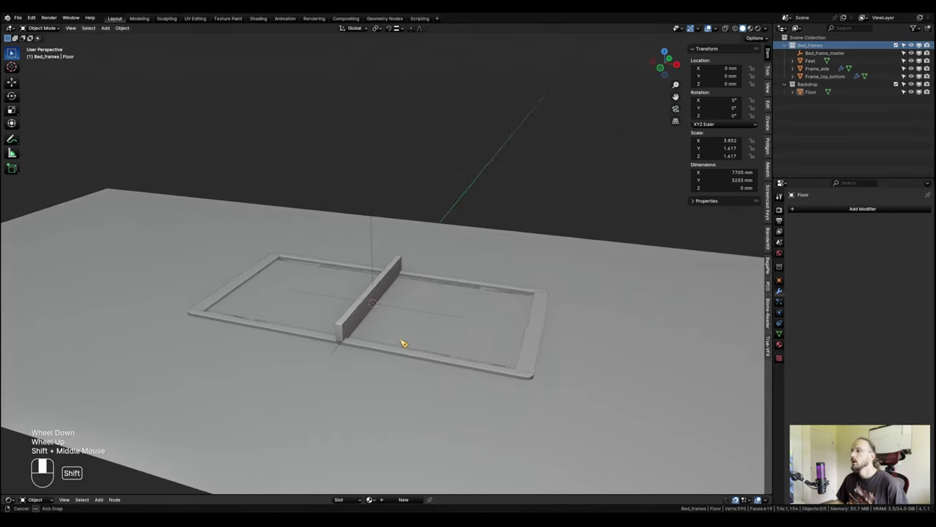
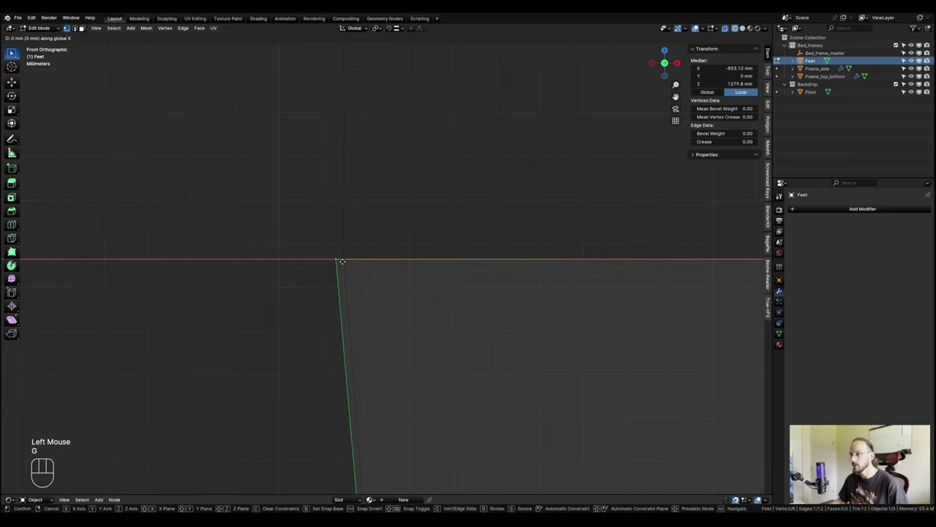
Examine the Feet board's slanted side edge up to its upper corner and switch to vertex selection.
scroll(347, 291, down, 3)
shift+middle_drag(347, 291, 411, 167)
scroll(371, 286, up, 1)
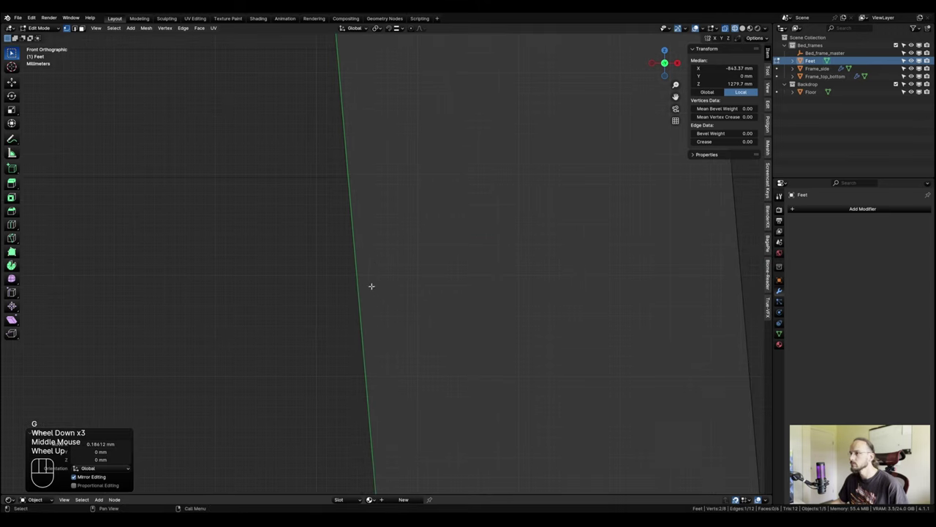
scroll(389, 312, up, 2)
shift+middle_drag(340, 203, 419, 349)
scroll(412, 305, up, 1)
scroll(412, 305, down, 1)
key(Tab)
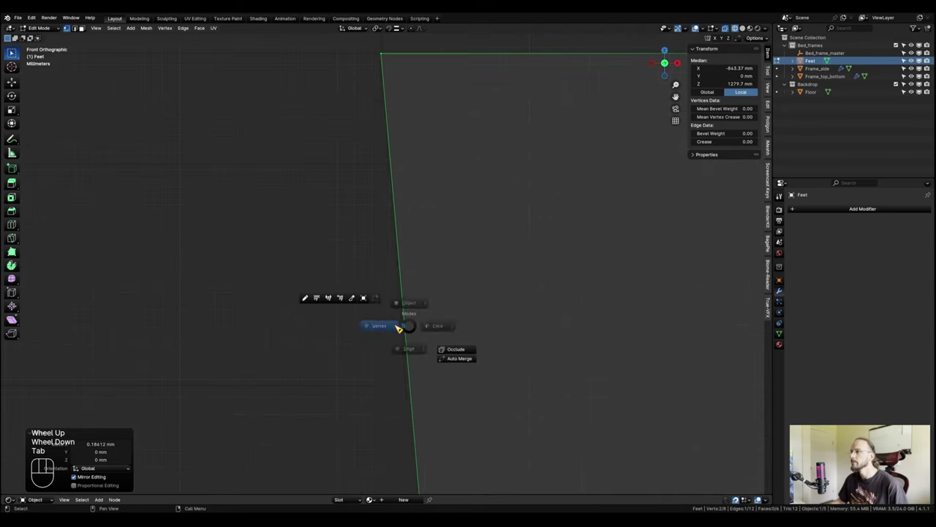
click(356, 330)
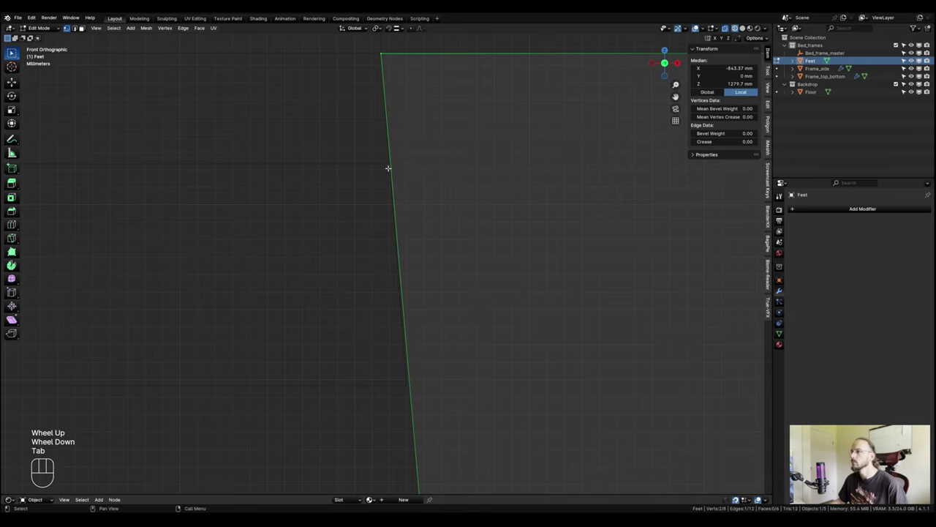
Set snapping to Vertex and snap the Feet board's upper corner vertices onto the adjacent notch corner of the frame.
drag(364, 142, 427, 226)
middle_drag(420, 211, 423, 307)
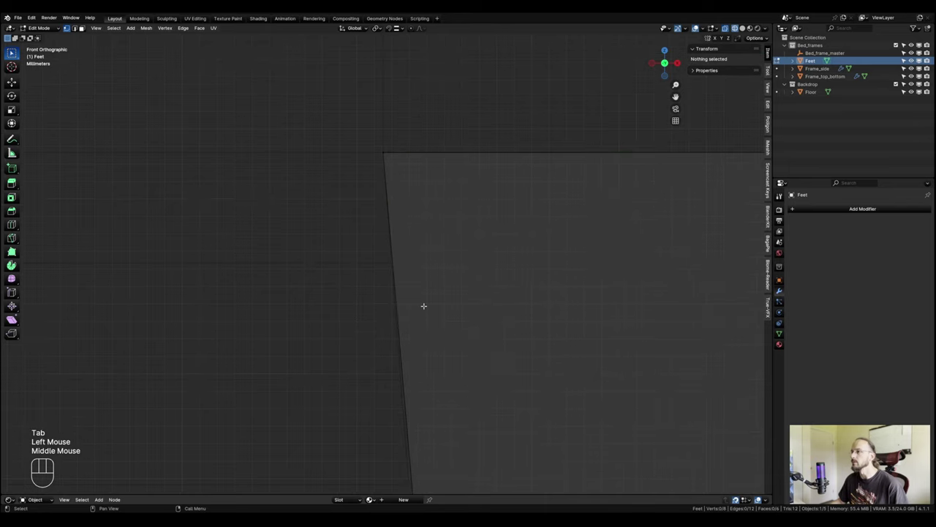
scroll(385, 144, up, 6)
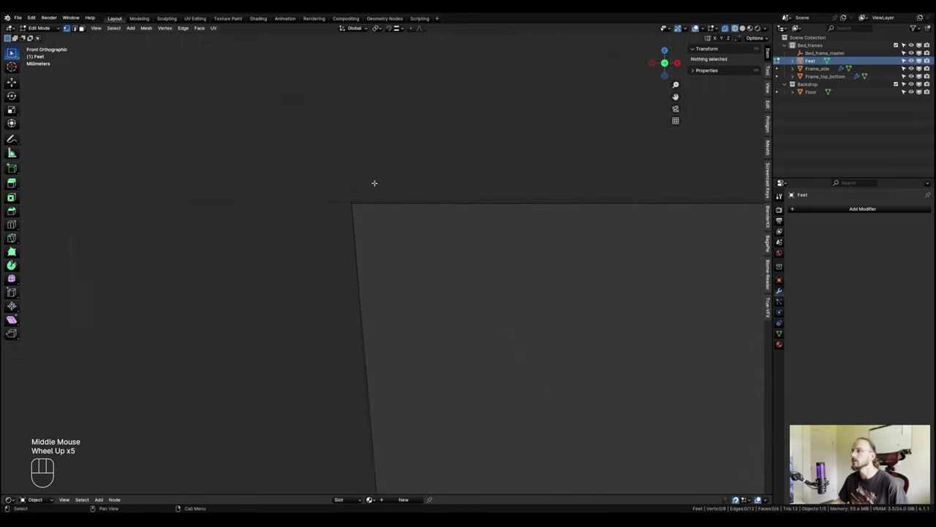
drag(299, 193, 403, 262)
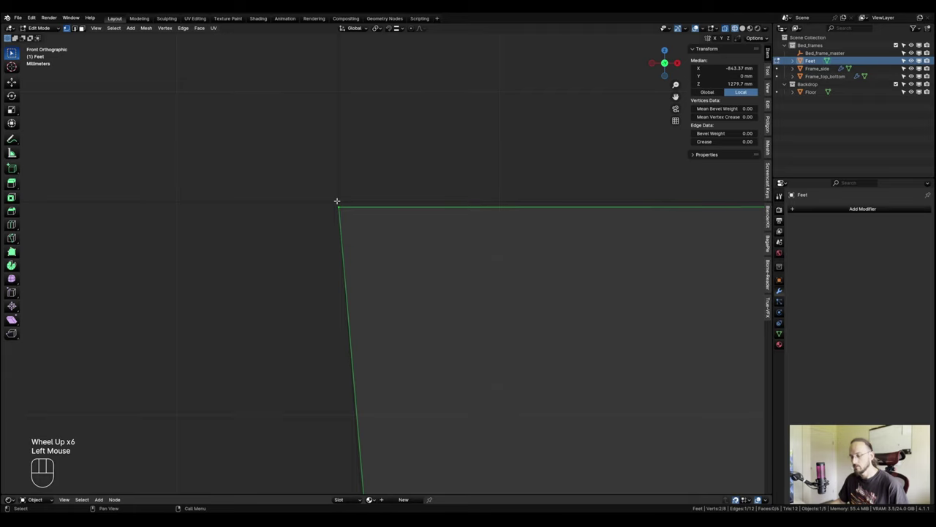
click(401, 30)
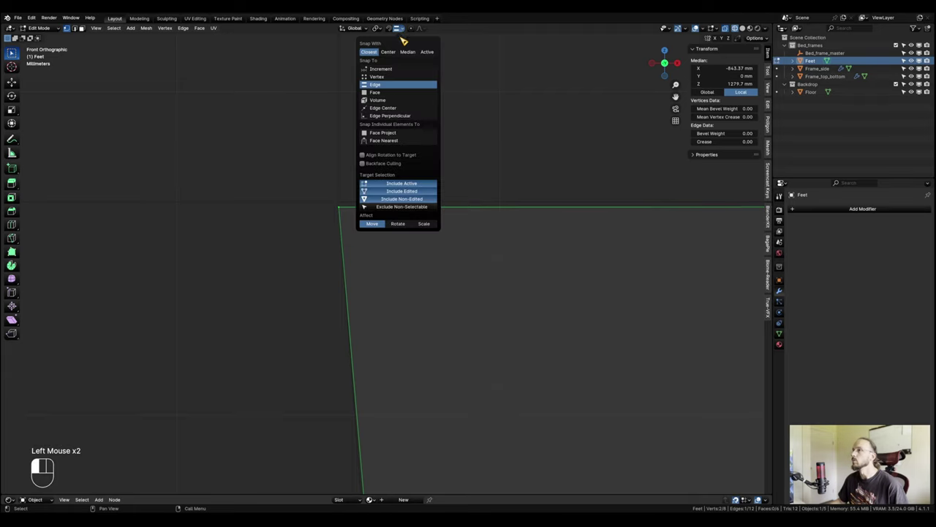
click(384, 77)
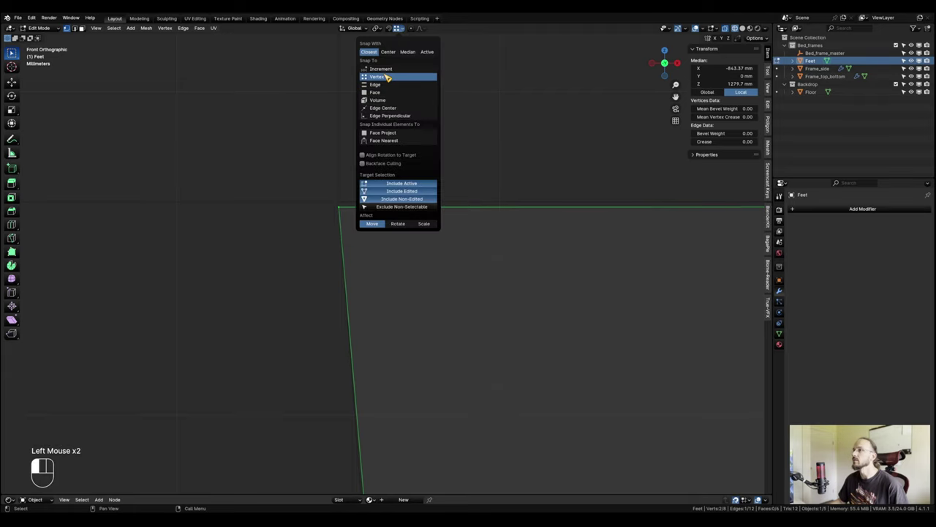
key(g)
ctrl+click(339, 200)
scroll(358, 258, down, 2)
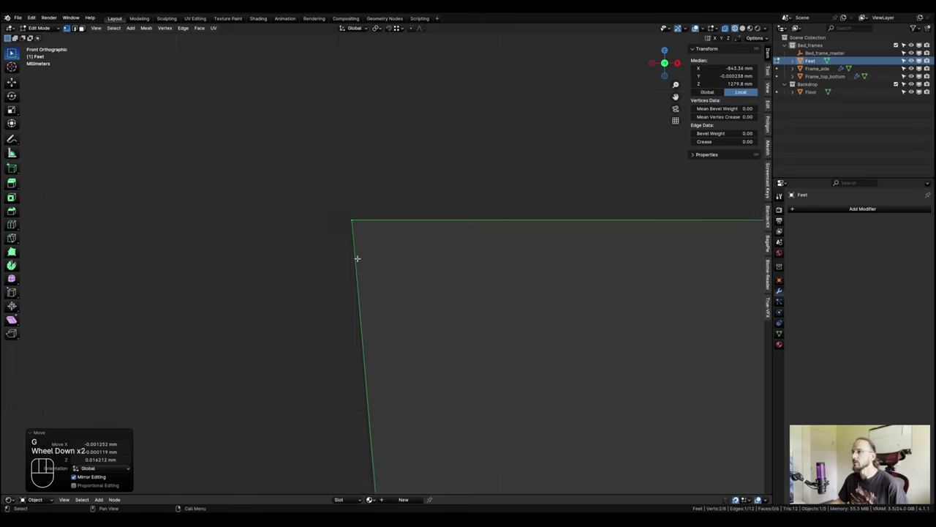
Set snapping to Edge and switch from editing the Feet board to editing Frame_side.
middle_drag(372, 329, 384, 142)
scroll(403, 307, down, 1)
middle_drag(404, 296, 391, 236)
scroll(374, 291, down, 1)
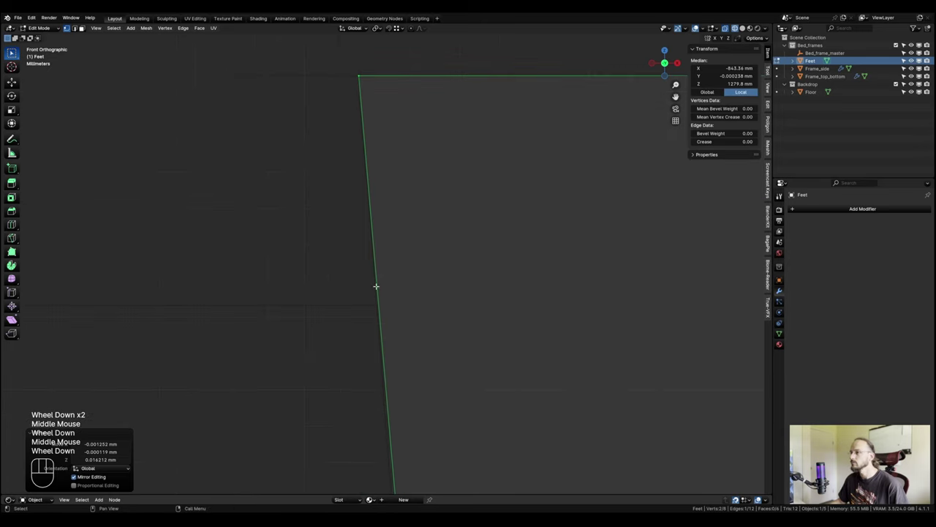
click(399, 28)
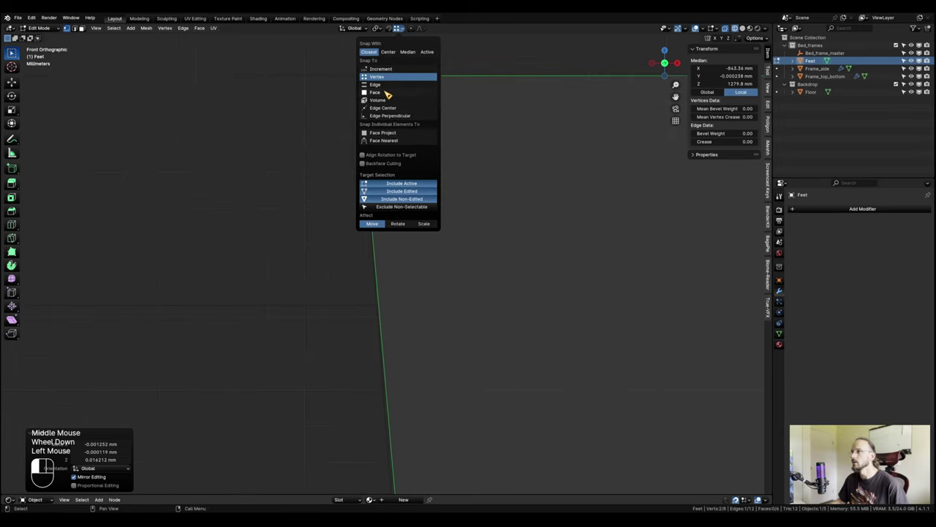
middle_drag(355, 318, 356, 201)
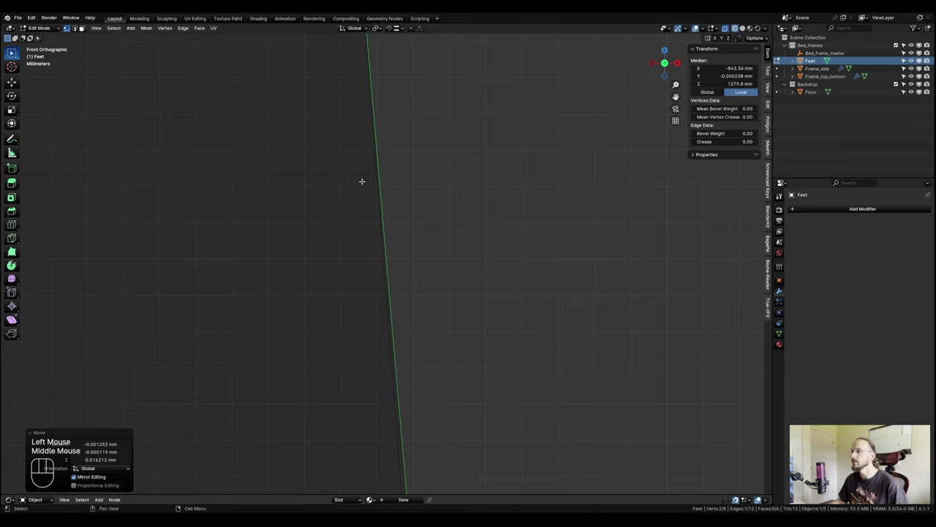
key(Tab)
click(355, 177)
key(Tab)
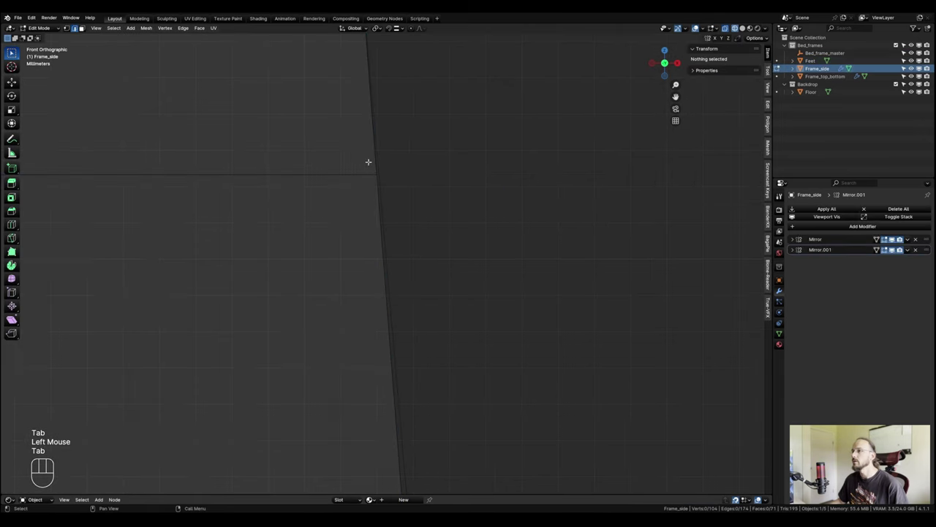
Move Frame_side's middle notch vertices about 0.058 mm along X, snapping them to the foot board's slanted edge.
click(381, 192)
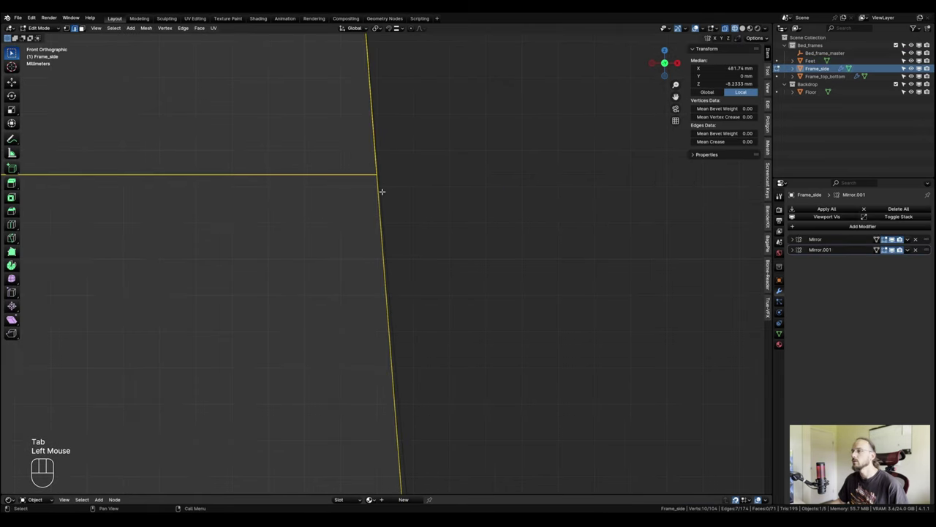
key(Tab)
click(380, 188)
scroll(378, 163, up, 3)
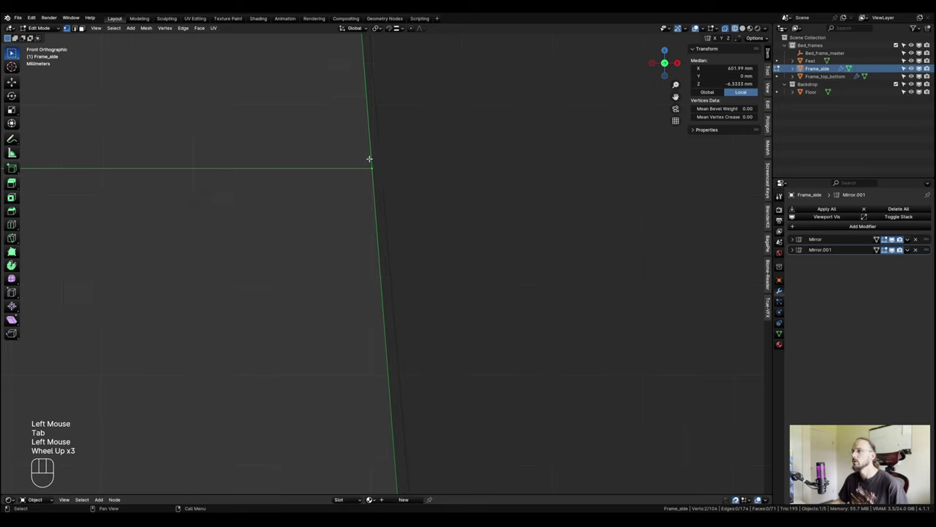
key(g)
key(x)
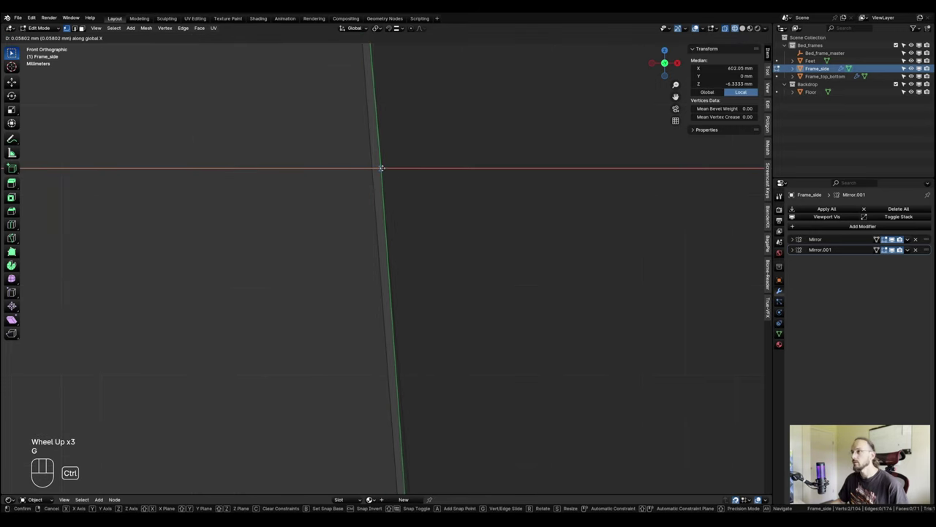
ctrl+click(382, 167)
scroll(399, 216, down, 2)
Move Frame_side's lower notch corner vertices about 0.17 mm along X onto the foot board's slanted edge.
middle_drag(438, 285, 412, 129)
scroll(419, 356, down, 1)
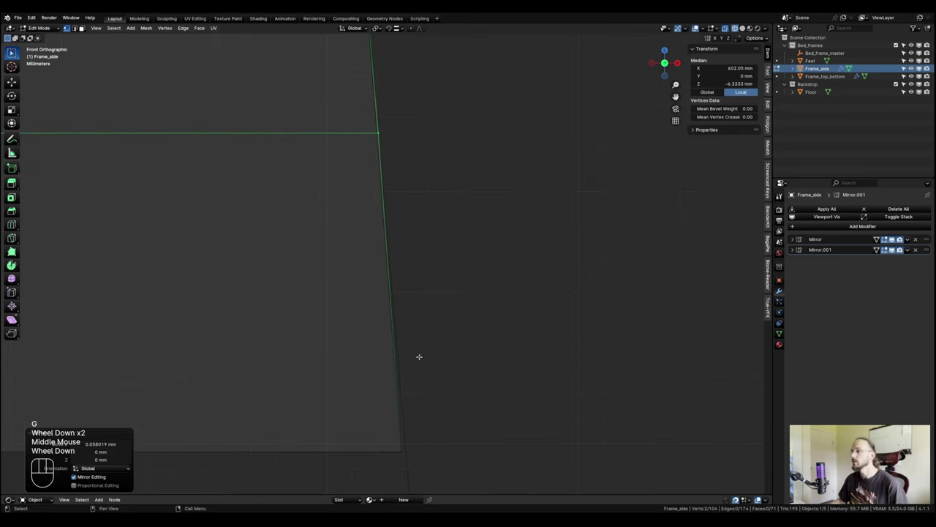
middle_drag(389, 489, 366, 346)
drag(363, 319, 414, 353)
scroll(410, 337, up, 1)
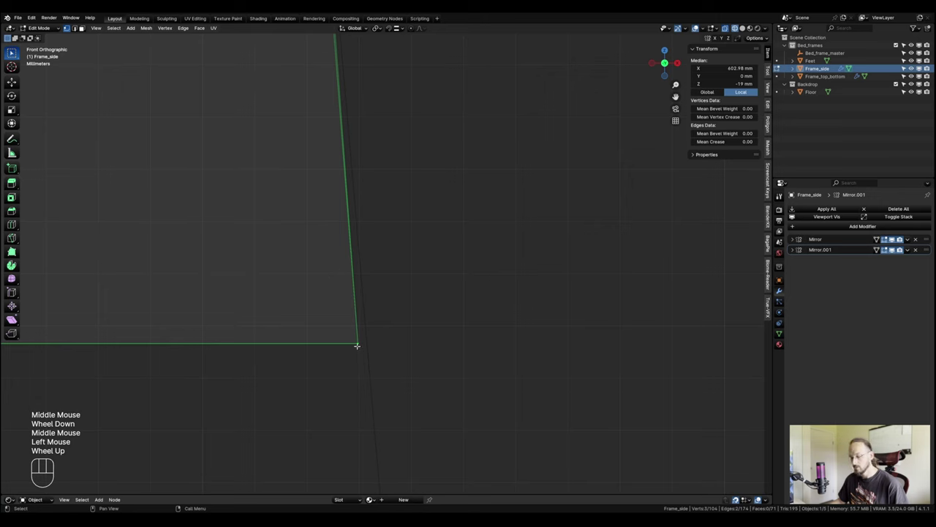
key(g)
key(x)
click(365, 341)
scroll(367, 330, down, 2)
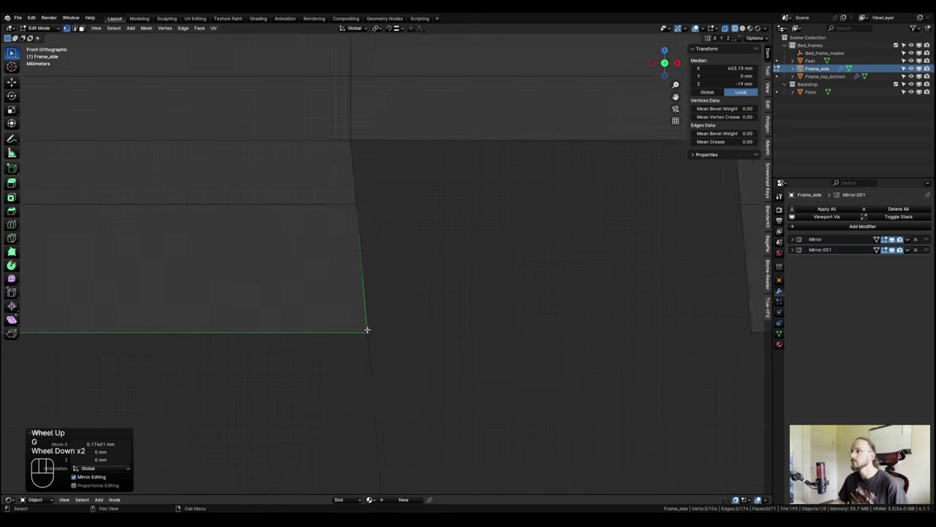
Check the notch corners against the foot board's edge, and return to Object Mode with solid shading.
middle_drag(367, 330, 426, 262)
scroll(391, 306, up, 3)
scroll(384, 305, down, 3)
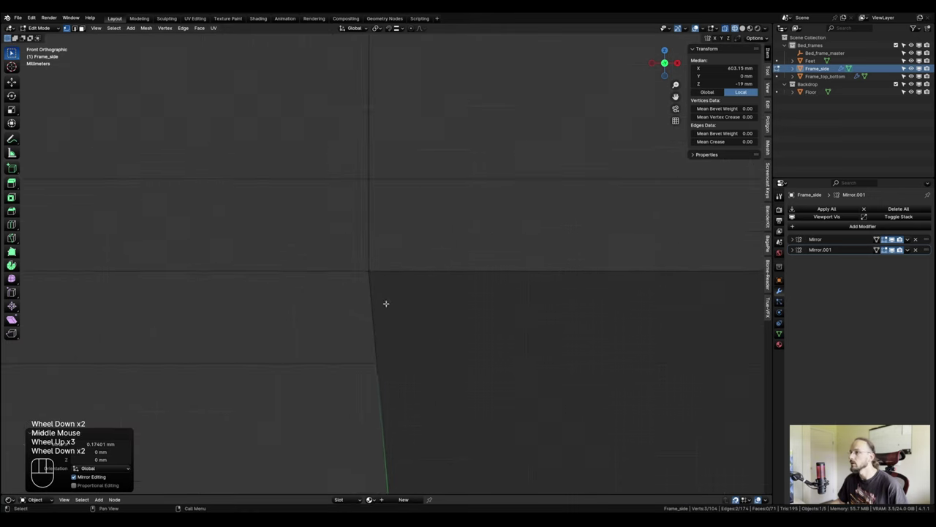
middle_drag(385, 305, 402, 291)
scroll(455, 304, up, 2)
middle_drag(455, 305, 412, 271)
scroll(406, 273, down, 1)
key(Tab)
key(shift+z)
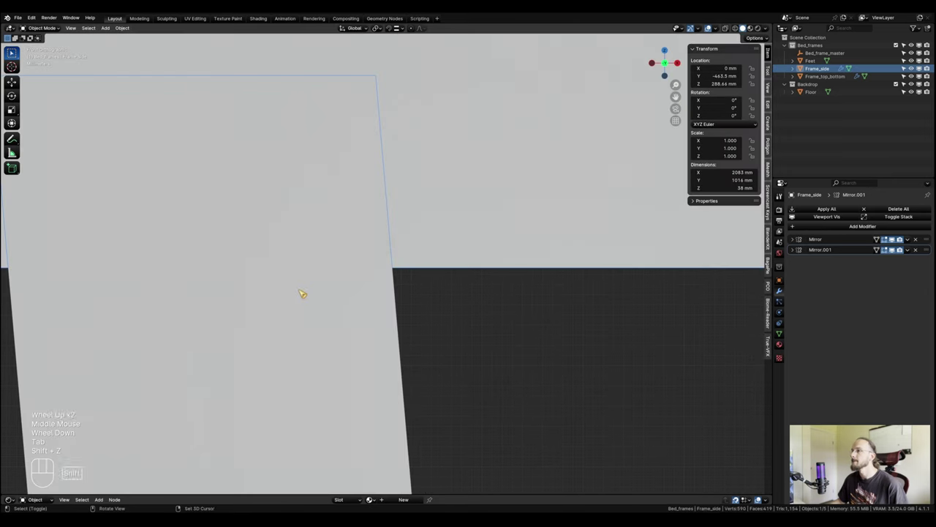
Examine the joint between the side rail and the foot board up close and from across the whole frame.
scroll(257, 262, down, 2)
shift+middle_drag(259, 263, 328, 280)
scroll(328, 281, down, 2)
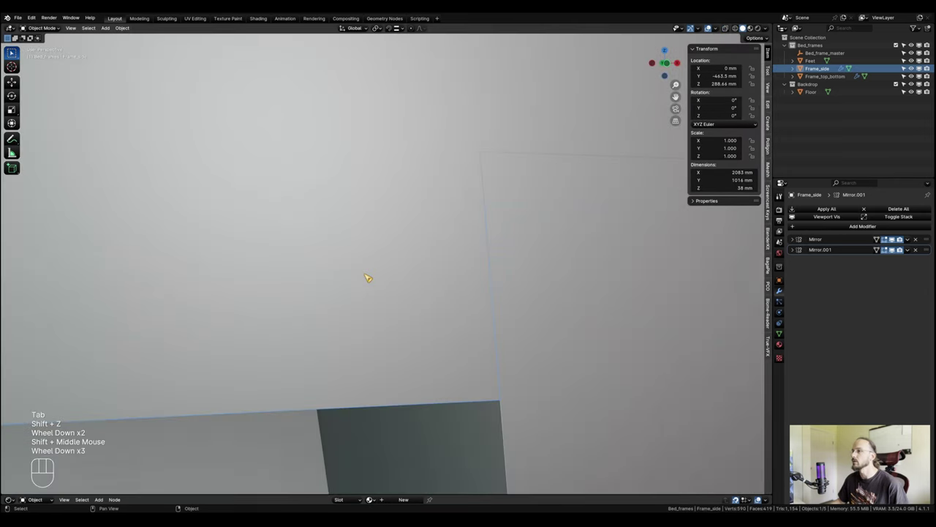
scroll(490, 280, down, 2)
shift+middle_drag(489, 280, 402, 258)
scroll(403, 258, up, 5)
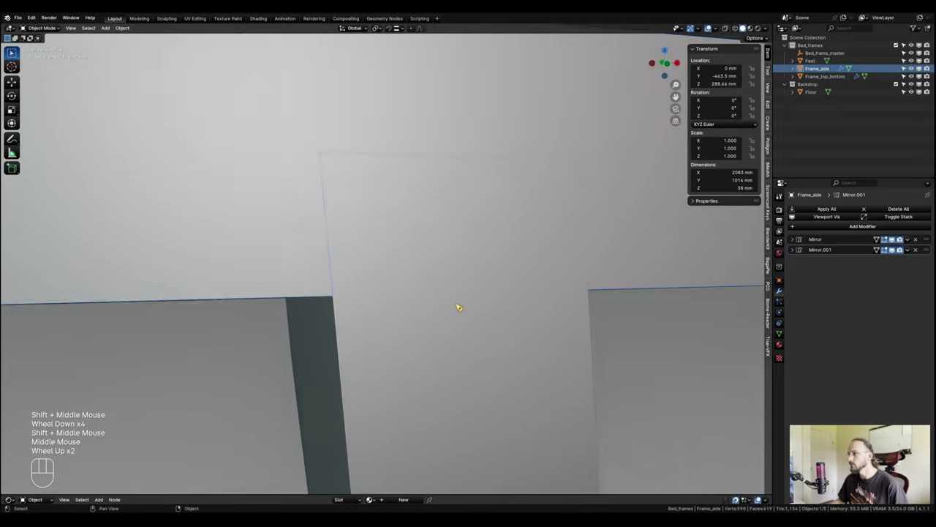
scroll(364, 318, down, 1)
scroll(348, 295, down, 3)
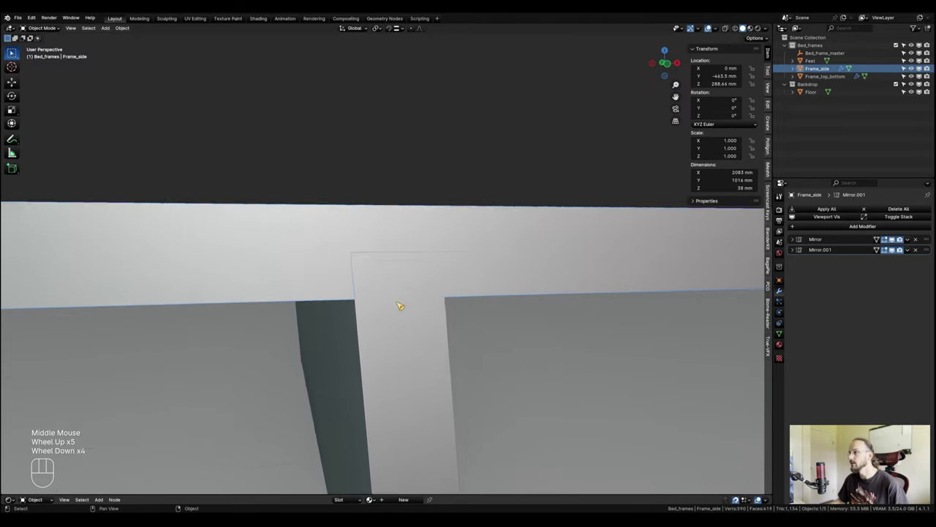
shift+middle_drag(400, 308, 395, 327)
scroll(476, 322, down, 2)
scroll(344, 329, up, 1)
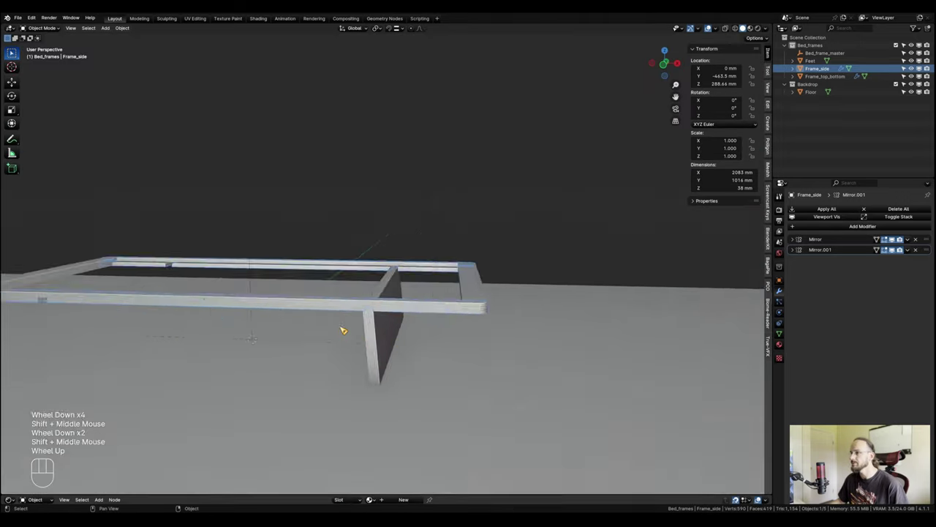
shift+middle_drag(368, 308, 402, 317)
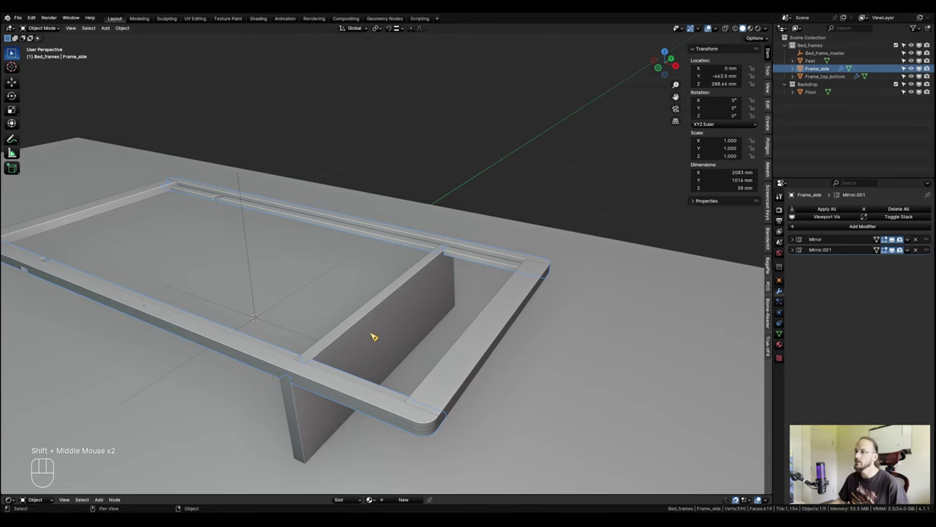
middle_drag(319, 393, 419, 324)
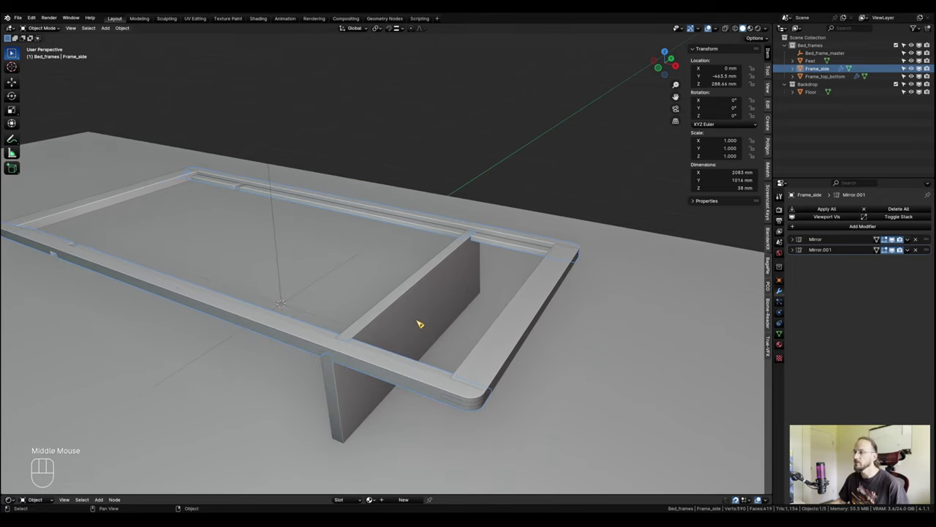
Add one centred loop cut across the length of the Feet board.
click(445, 320)
key(Tab)
key(ctrl+r)
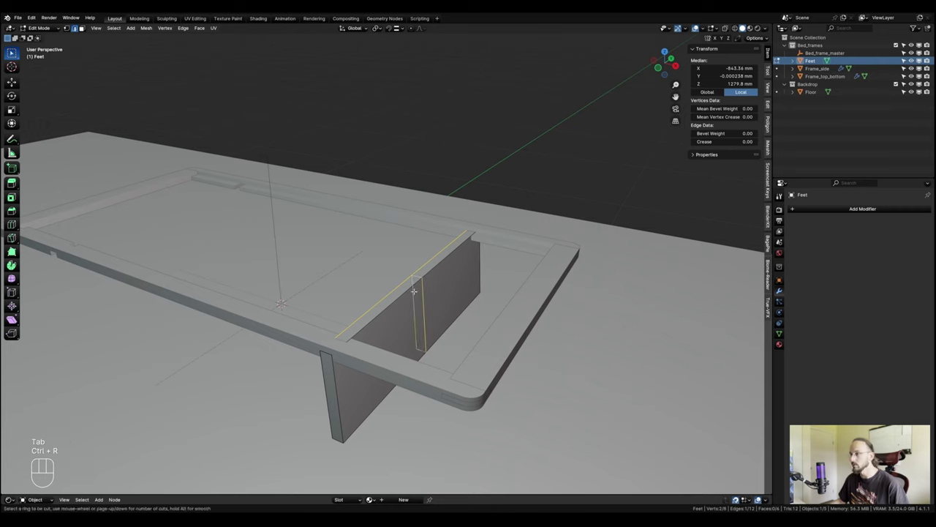
click(415, 280)
right_click(416, 280)
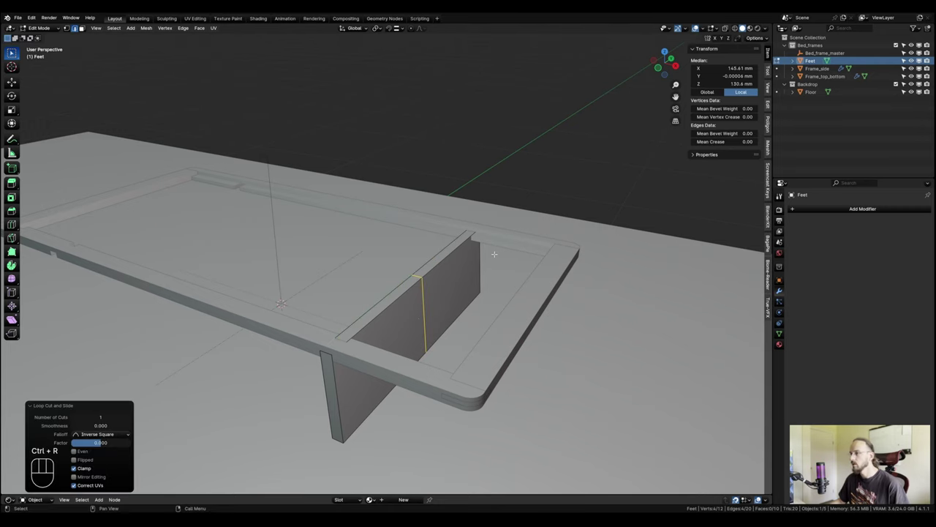
Delete the Feet board's end vertices on the positive-Y side of the centre loop, and return to Object Mode.
key(Tab)
shift+middle_drag(564, 264, 464, 284)
key(shift+z)
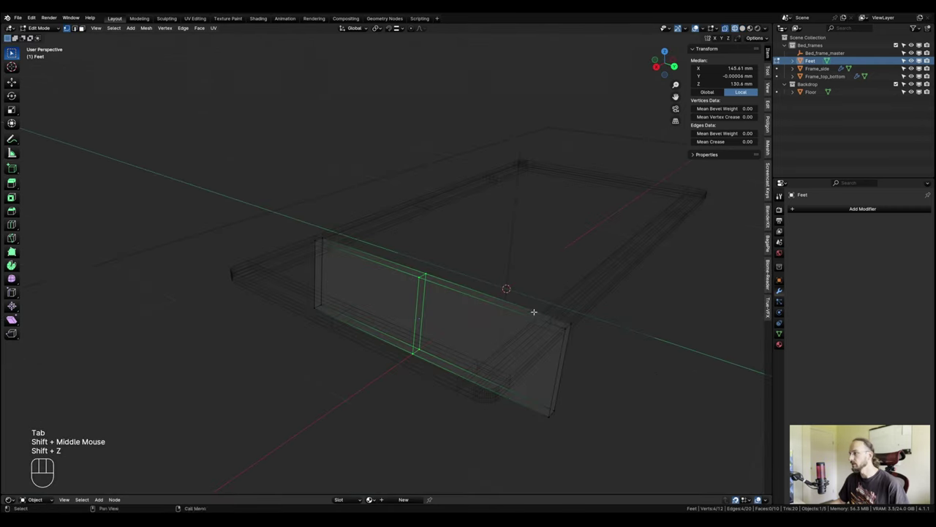
drag(533, 312, 618, 423)
key(shift+z)
mouse_move(618, 422)
shift+middle_down()
mouse_move(434, 328)
mouse_move(491, 322)
mouse_move(539, 297)
shift+middle_up()
key(x)
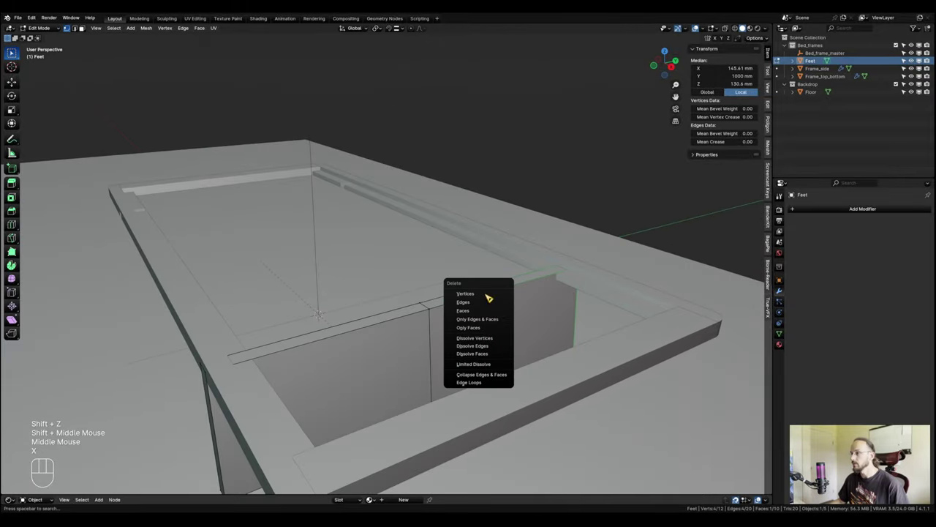
click(485, 297)
scroll(465, 324, down, 4)
mouse_move(464, 325)
shift+middle_down()
mouse_move(476, 352)
mouse_move(454, 322)
shift+middle_up()
key(Tab)
scroll(454, 322, up, 2)
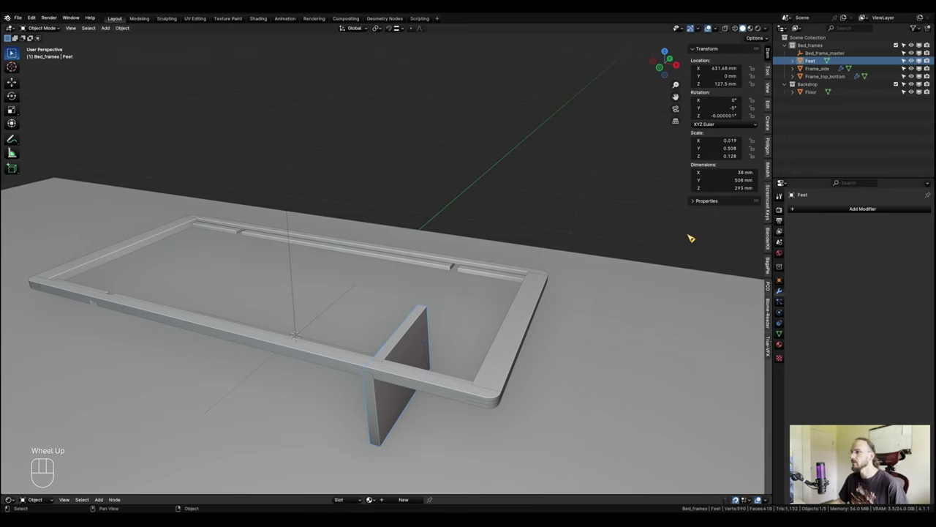
Apply the Feet board's scale and add a Mirror modifier on the Y axis only, with clipping enabled.
key(ctrl+a)
click(542, 300)
click(849, 209)
mouse_move(848, 211)
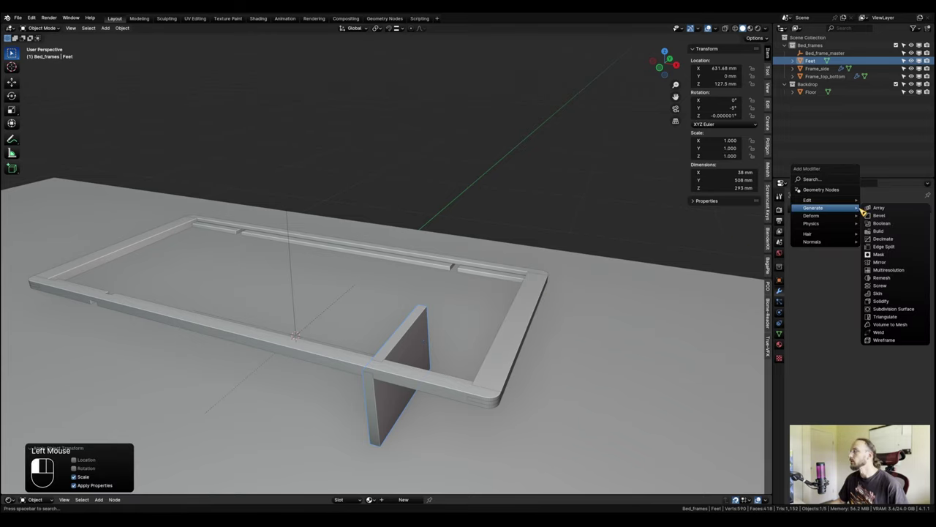
click(881, 262)
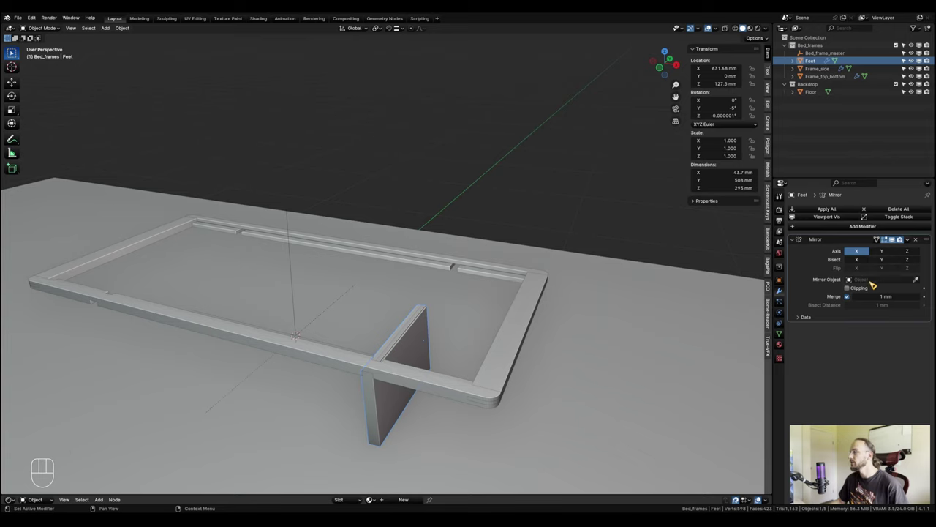
click(882, 251)
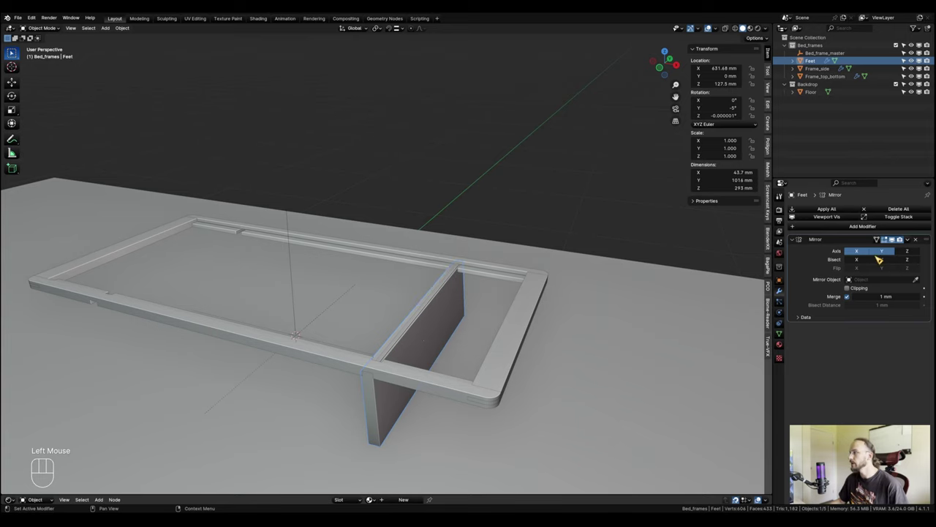
click(857, 251)
click(847, 288)
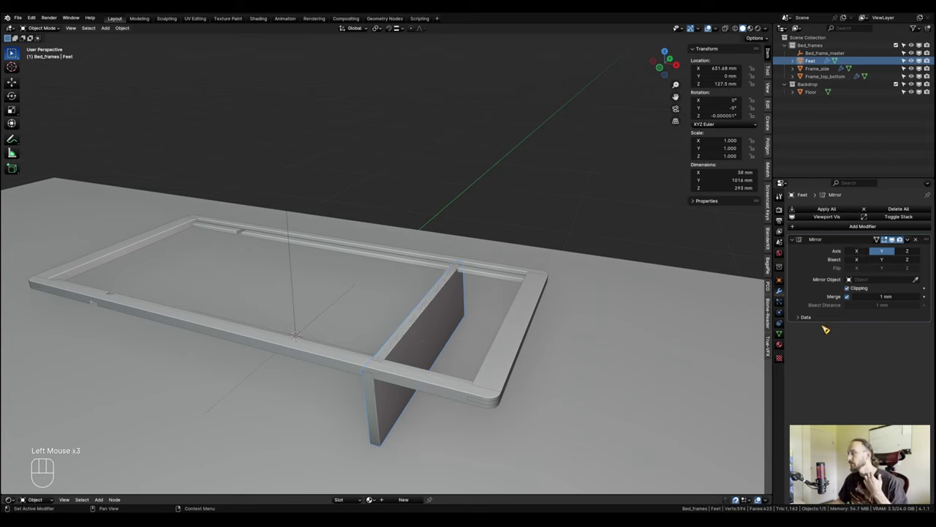
Add a second Mirror modifier to Feet on the X axis, using Bed_frame_master as the mirror object.
click(831, 228)
mouse_move(827, 234)
click(891, 286)
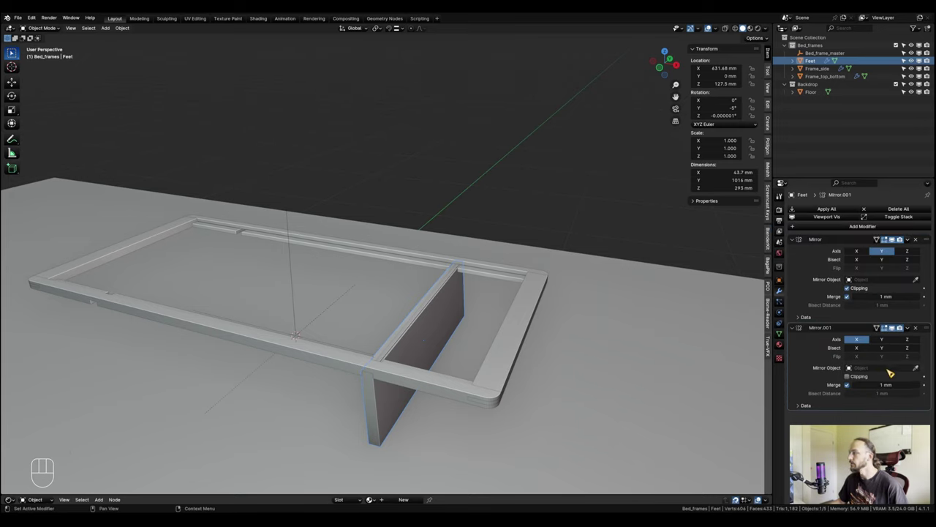
click(917, 368)
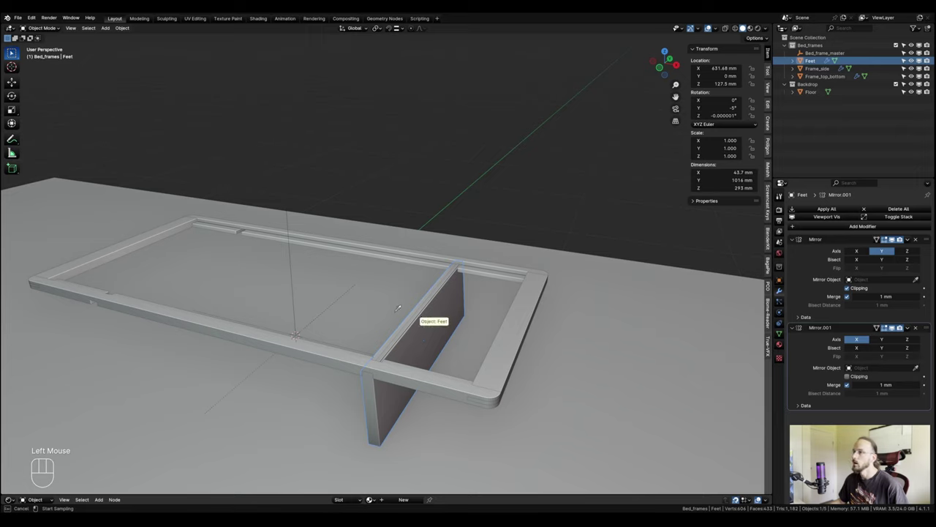
click(291, 207)
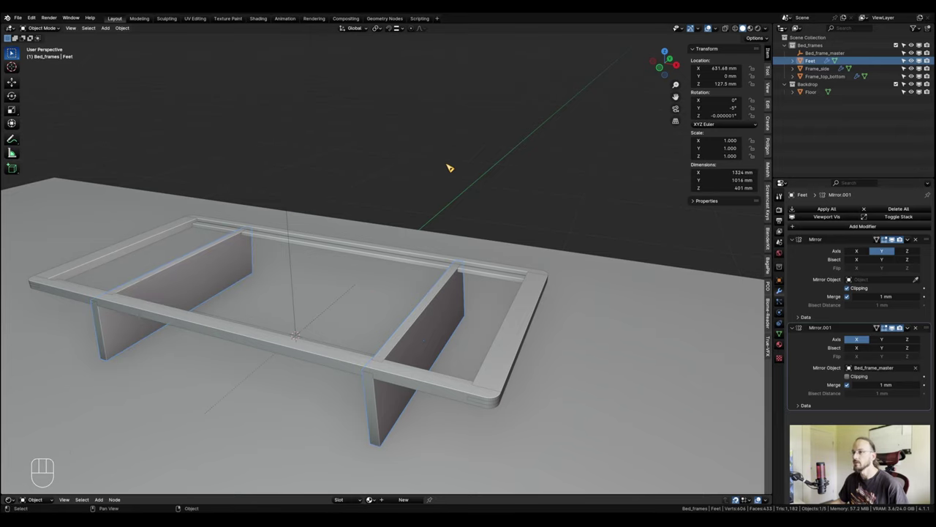
Deselect the feet, add a cube at the world origin and set its Z dimension to 19 mm.
shift+middle_drag(394, 212, 406, 208)
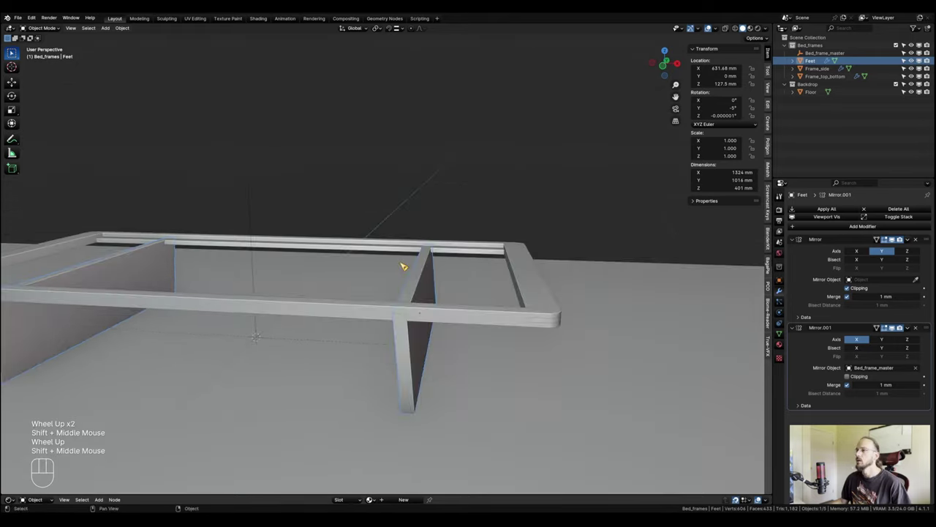
shift+middle_drag(406, 264, 397, 263)
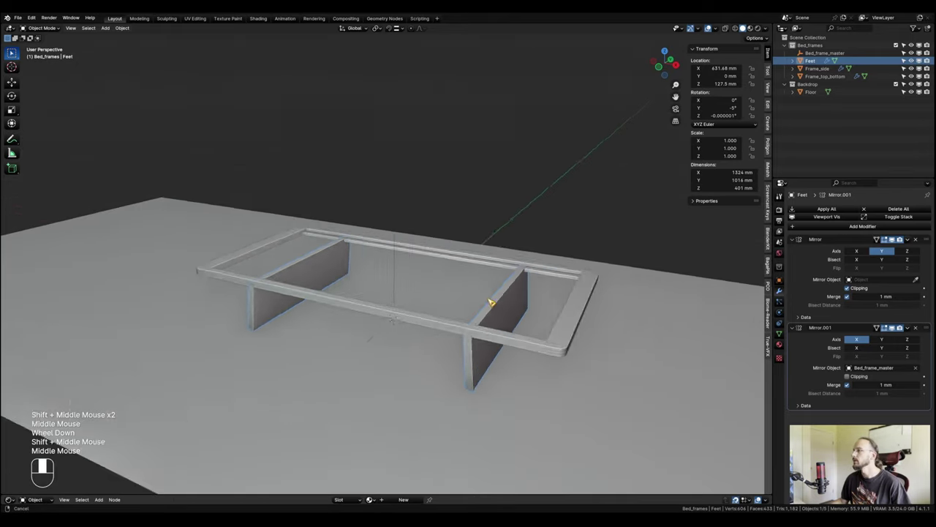
scroll(491, 302, up, 3)
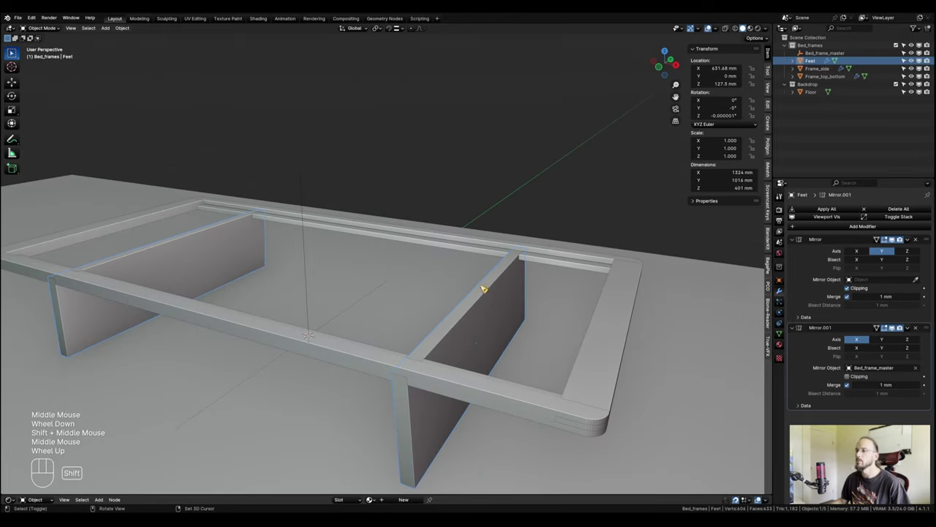
shift+middle_drag(486, 285, 490, 289)
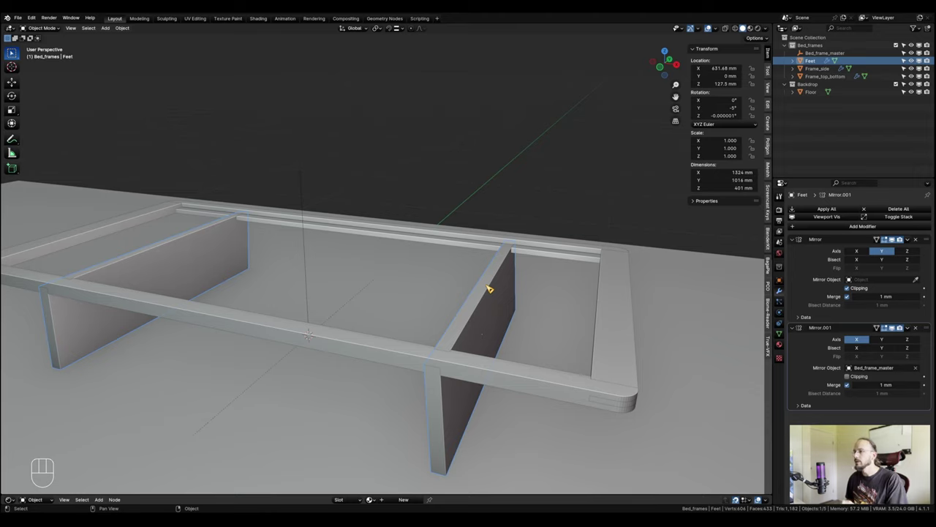
click(454, 342)
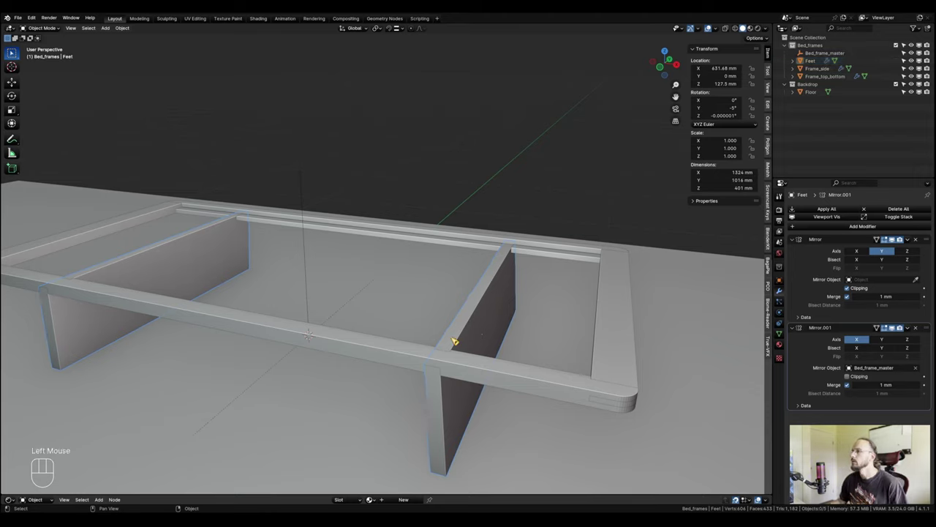
key(shift)
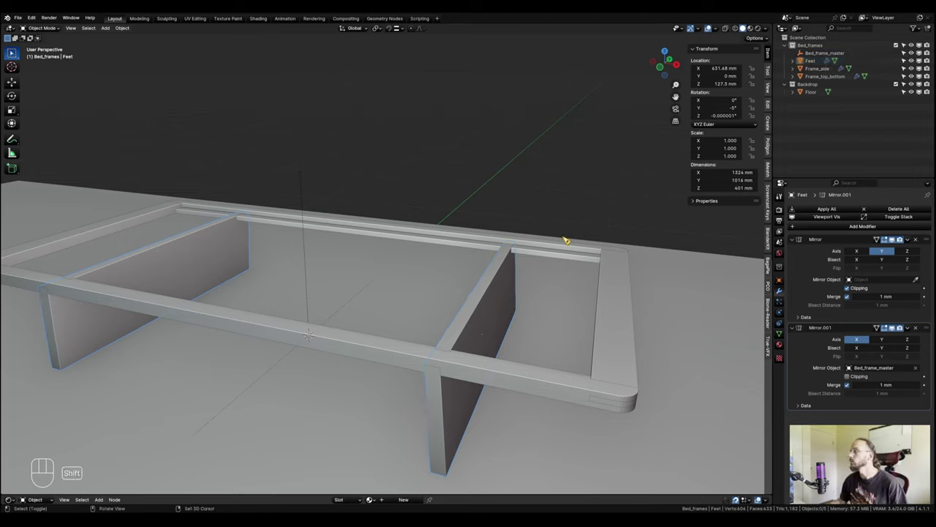
key(shift+a)
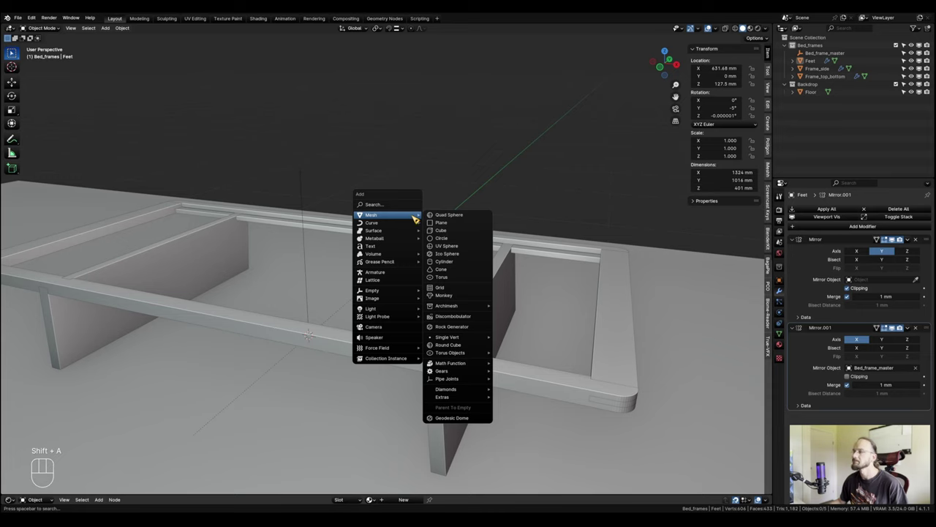
click(464, 231)
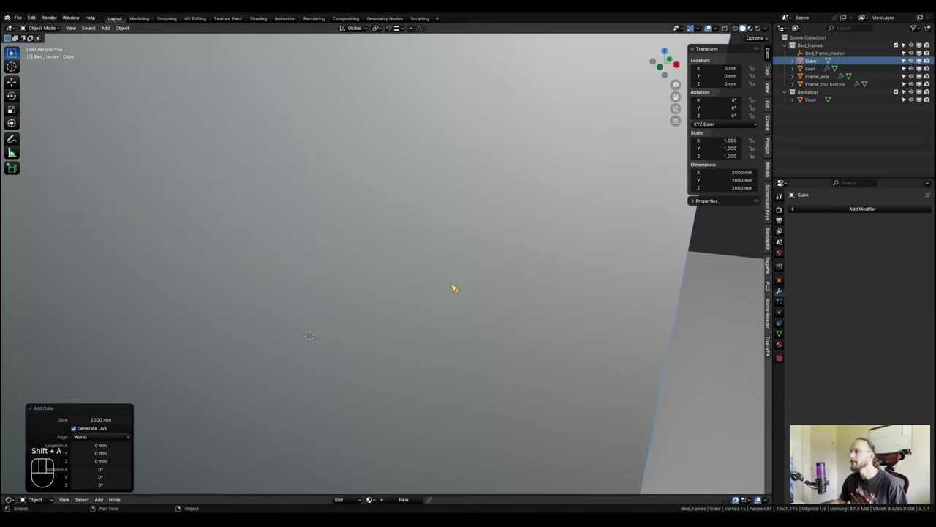
scroll(406, 276, down, 2)
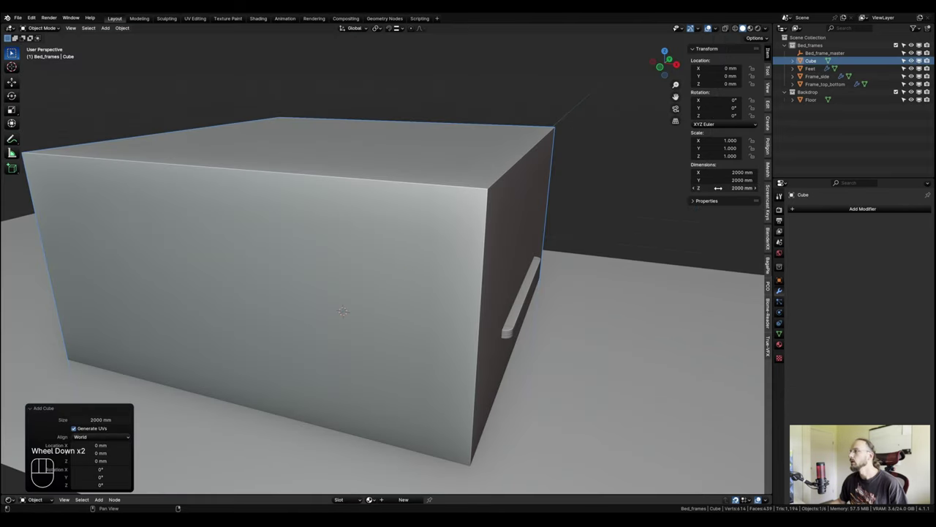
click(718, 188)
text(19)
key(Return)
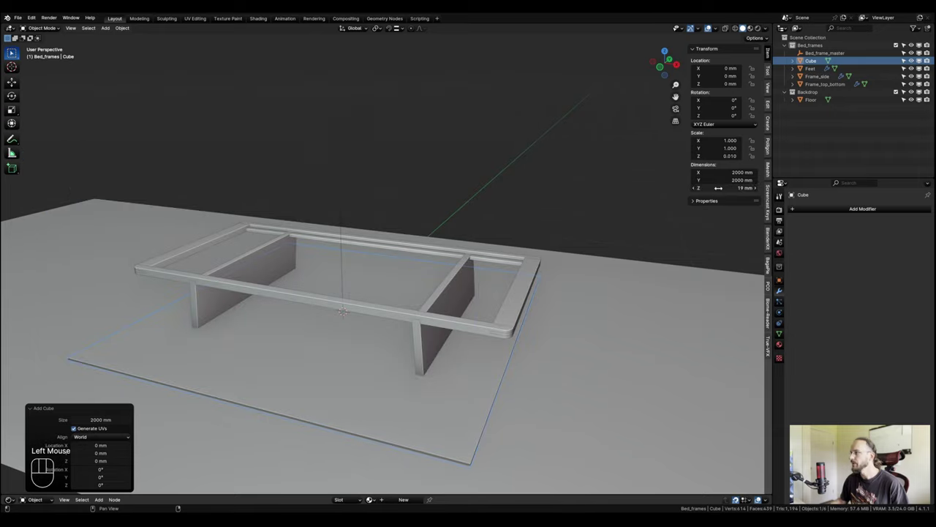
Set the new cube's X dimension to 62 mm and its Y dimension to 100 mm.
click(732, 173)
text(62)
key(Return)
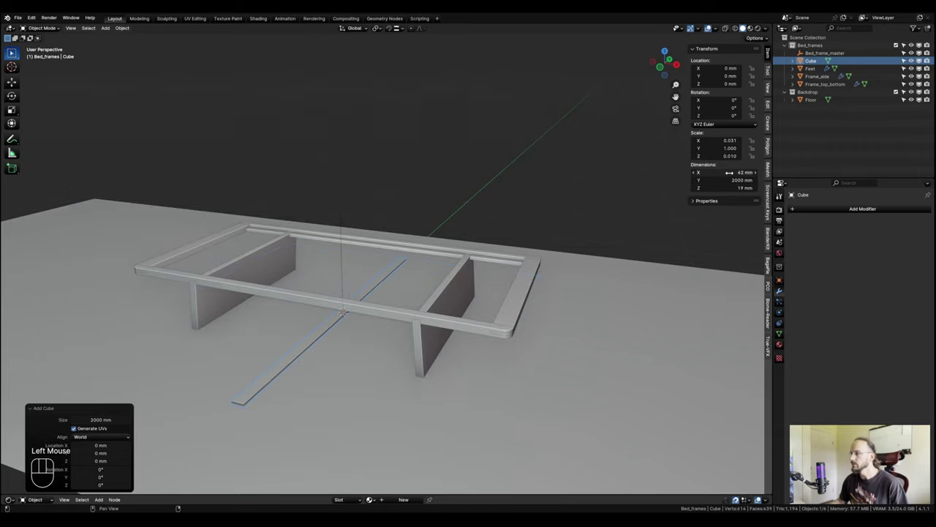
click(733, 180)
text(100)
key(Return)
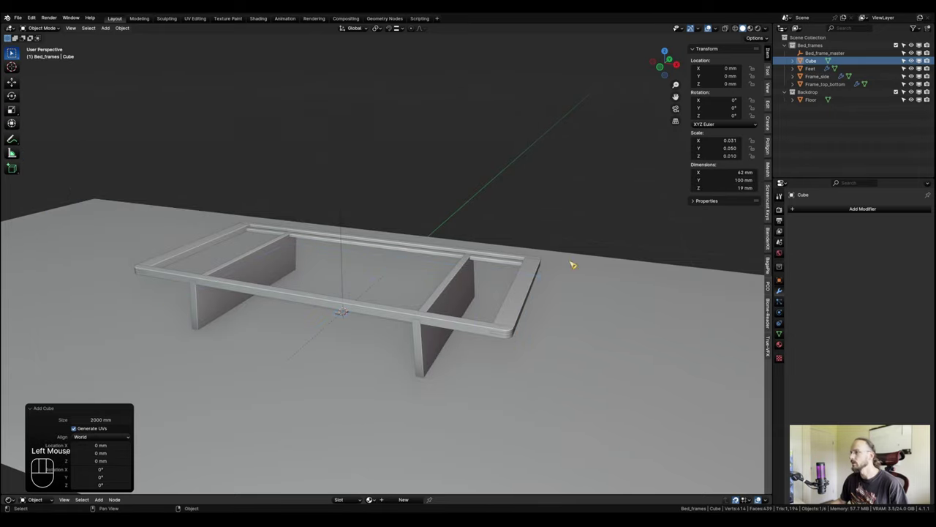
Raise the small board along Z and, with snapping switched to Face, align it with the side rail's inner ledge at Z 298.16 mm.
scroll(392, 287, up, 2)
shift+middle_drag(391, 286, 412, 291)
scroll(412, 290, up, 3)
middle_drag(420, 326, 393, 354)
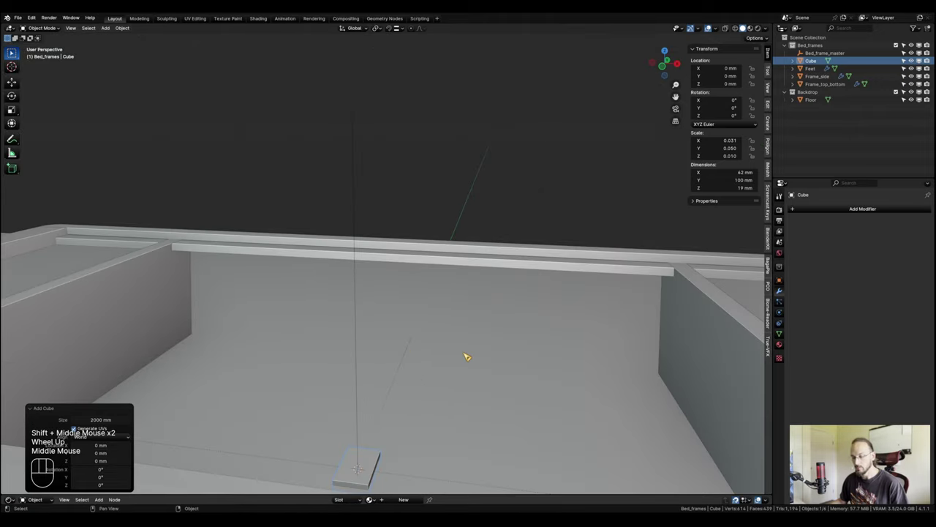
key(g)
click(495, 151)
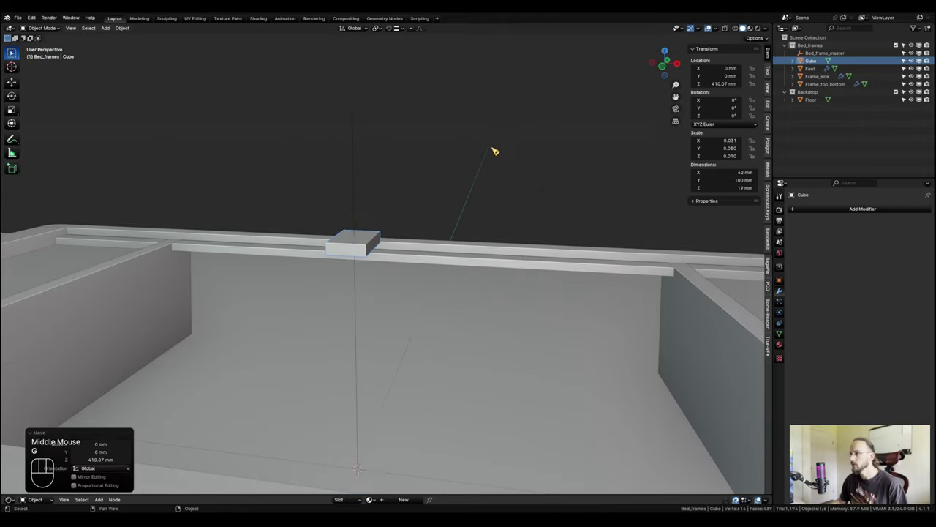
middle_drag(483, 267, 347, 296)
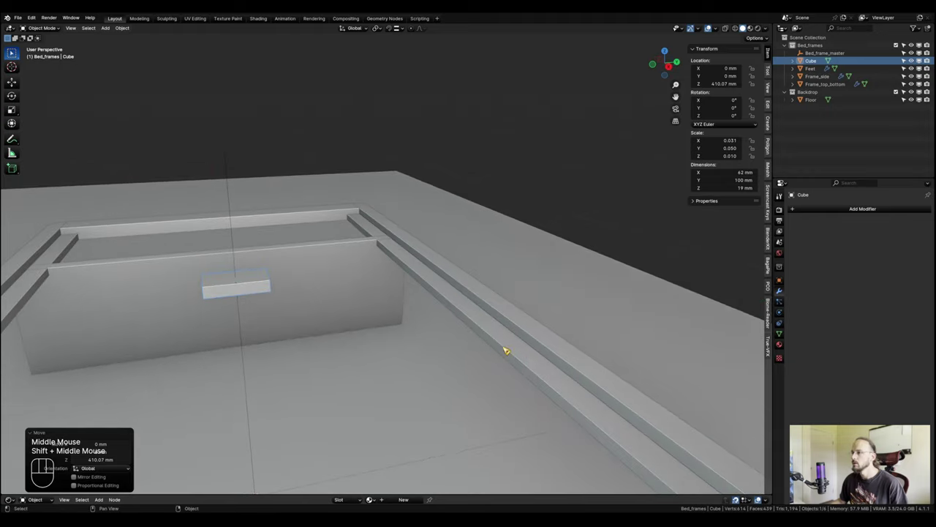
click(401, 28)
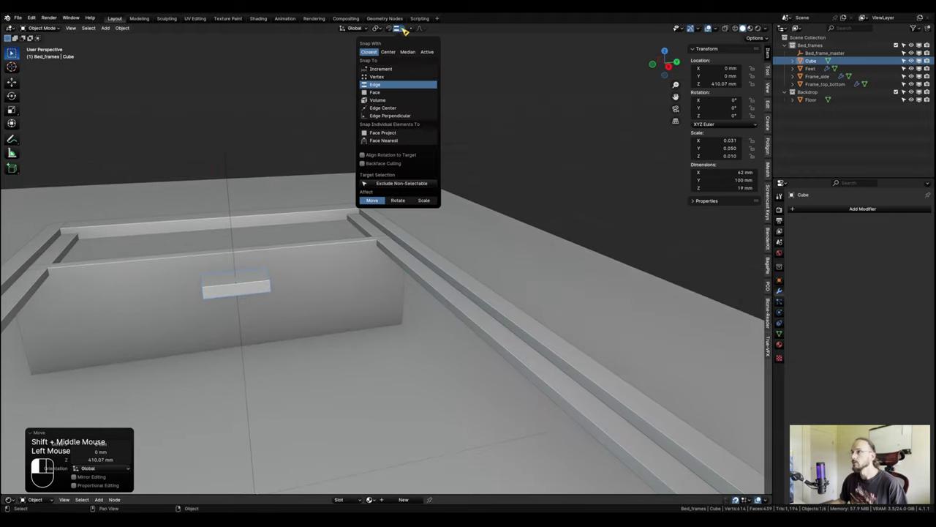
click(398, 92)
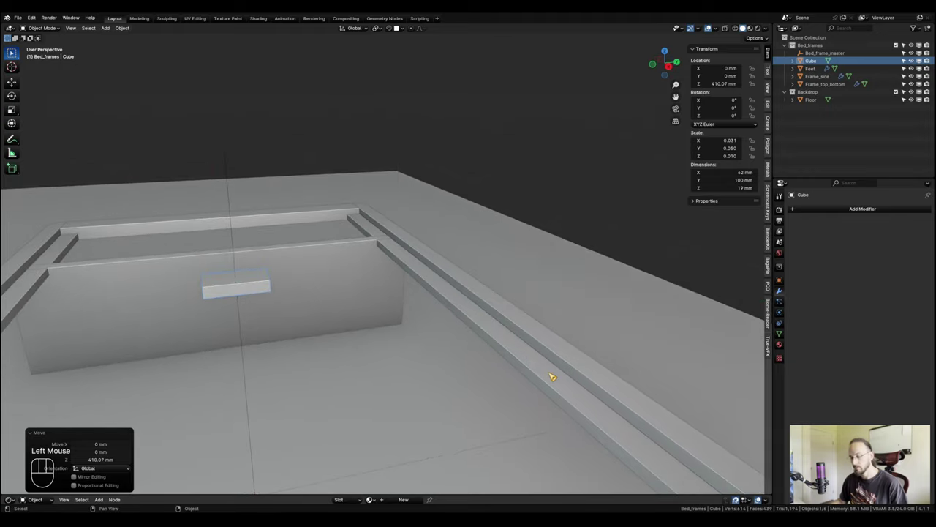
key(g)
key(z)
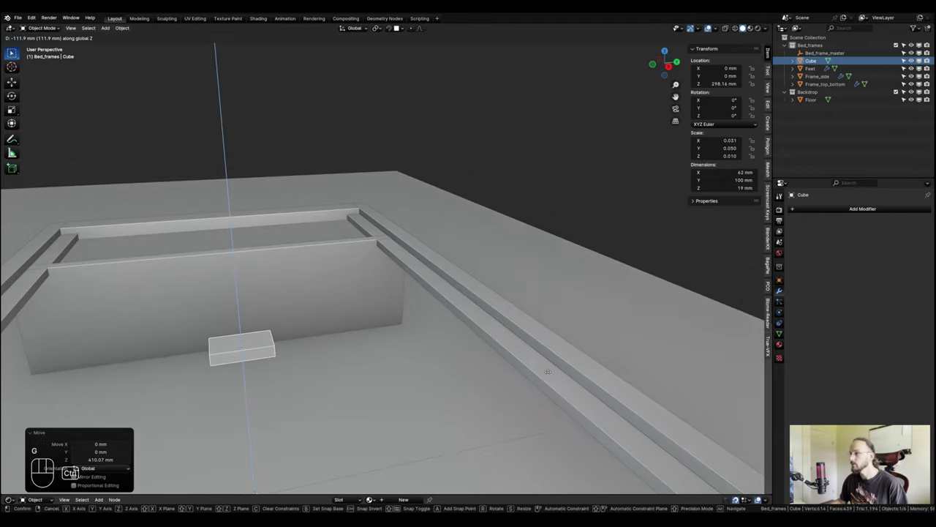
click(464, 382)
In face editing, extend the board's negative-Y end face about 413.5 mm along Y, snapping it to the side rail's inner face.
key(Tab)
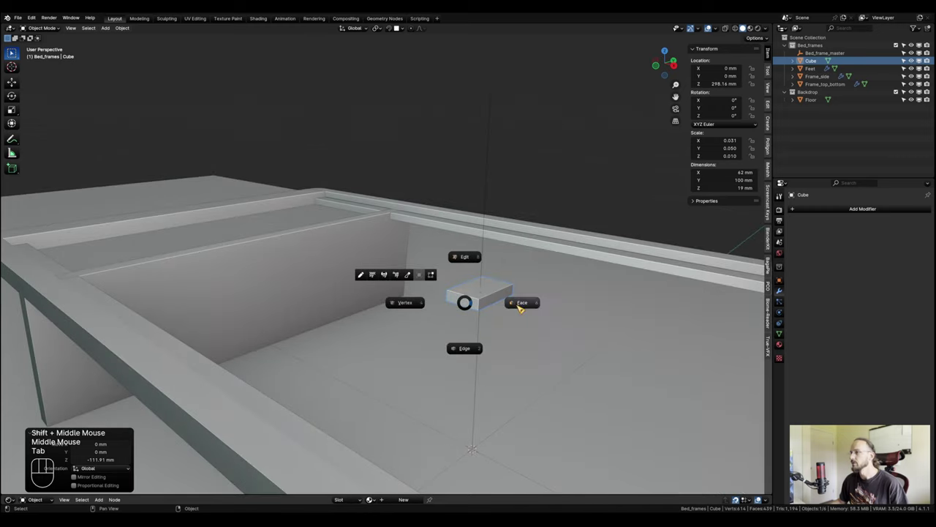
click(518, 308)
click(464, 298)
middle_drag(472, 313, 251, 292)
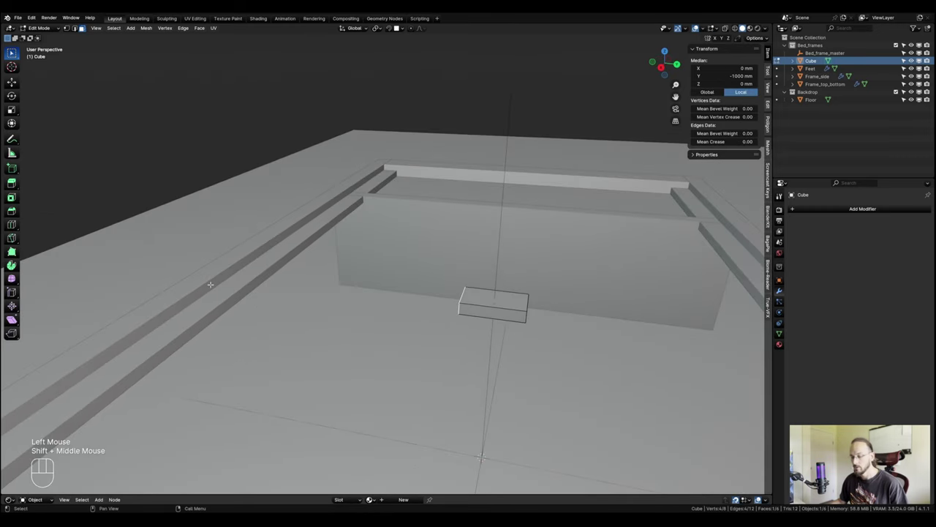
key(g)
key(y)
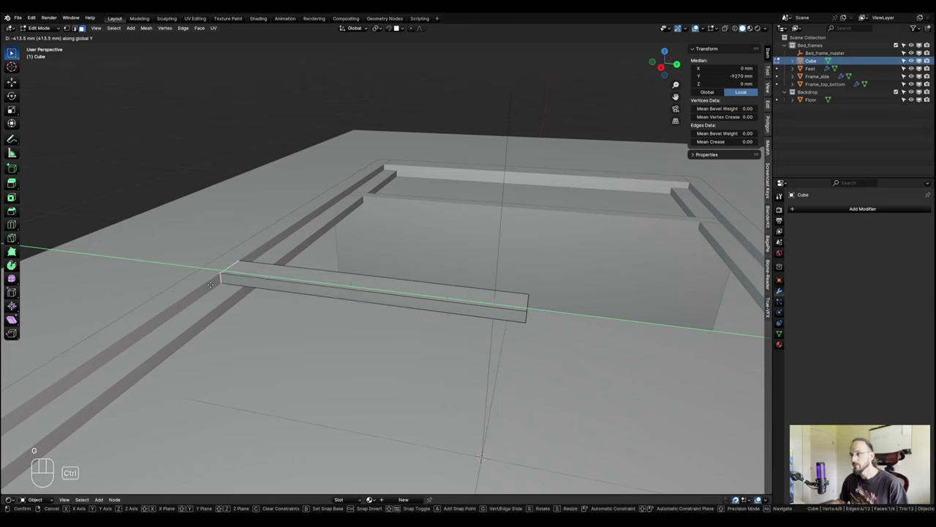
click(330, 306)
Extend the board's positive-Y end face along Y to the opposite side rail for a 927 mm length, and return to Object Mode.
middle_drag(330, 307, 421, 307)
click(241, 280)
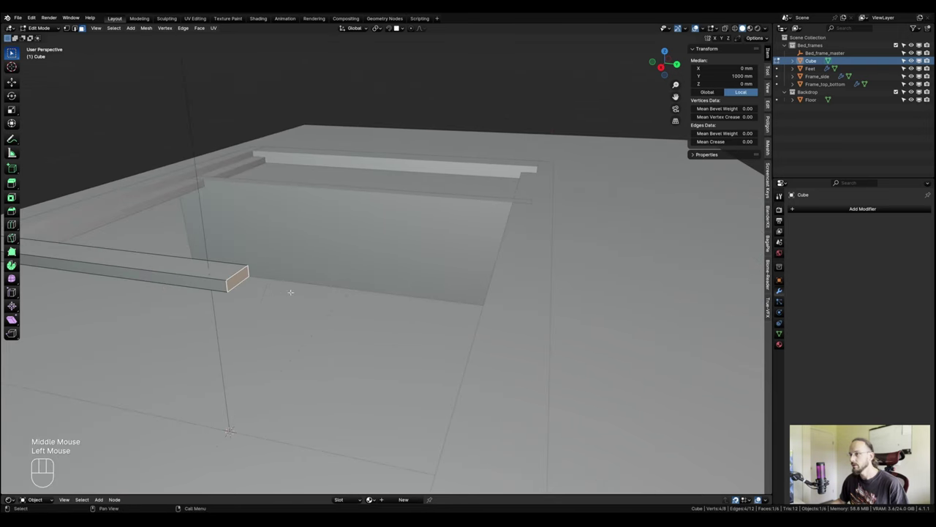
shift+middle_drag(288, 288, 376, 209)
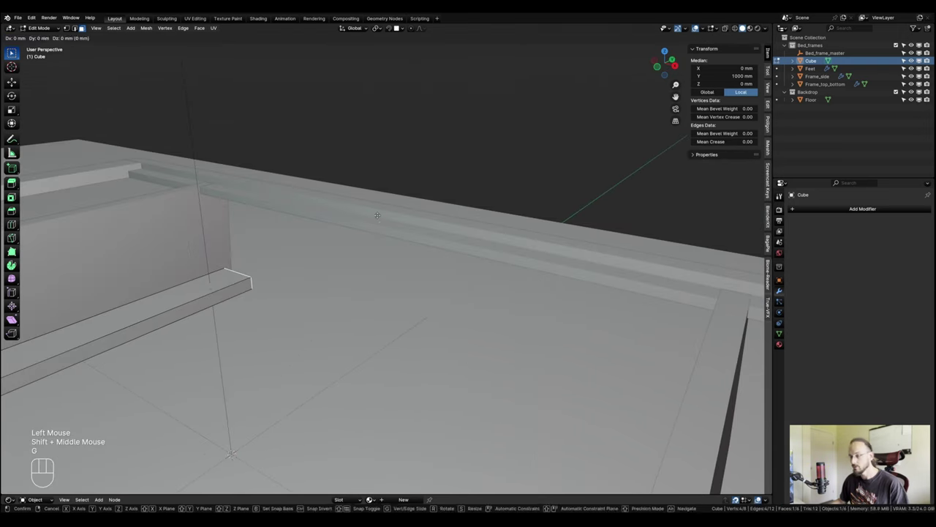
key(g)
key(y)
click(380, 220)
scroll(381, 229, down, 2)
key(Tab)
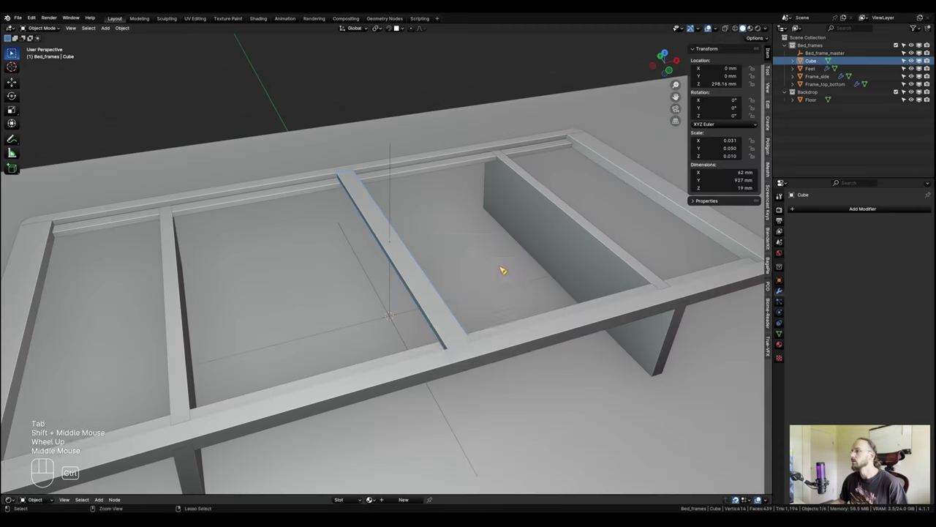
Apply the scale of the new cross slat.
key(ctrl+a)
click(502, 270)
shift+middle_drag(503, 270, 347, 308)
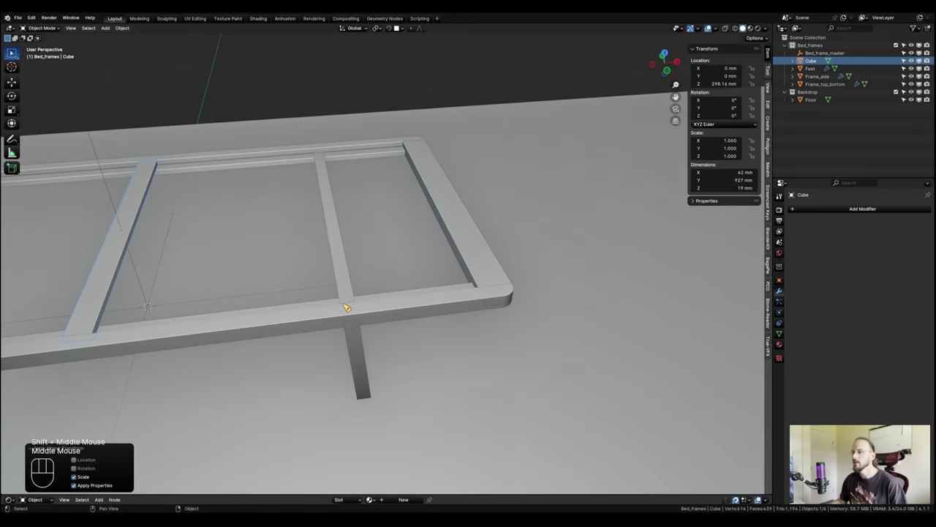
Move the cross slat about 856.41 mm along X, placing it near the frame's end rail.
key(g)
key(x)
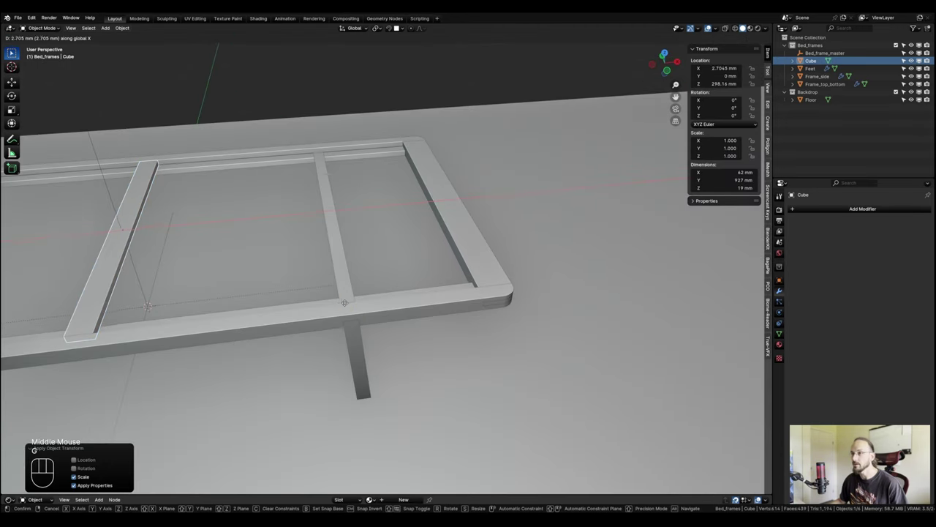
click(619, 274)
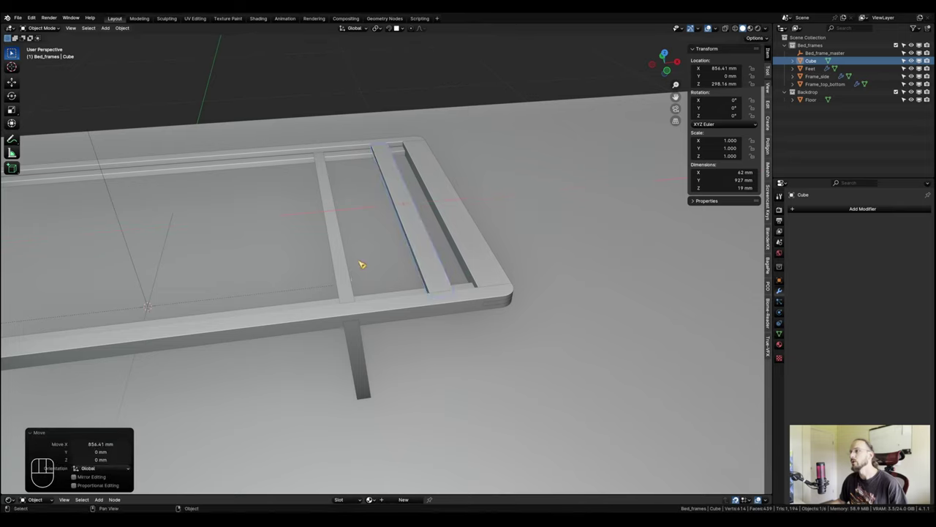
Add an Array modifier to the slat, replacing the relative offset with a constant X offset of -120 mm.
shift+middle_drag(362, 264, 431, 250)
scroll(461, 228, up, 2)
middle_drag(556, 216, 437, 318)
scroll(437, 317, down, 3)
scroll(434, 315, down, 3)
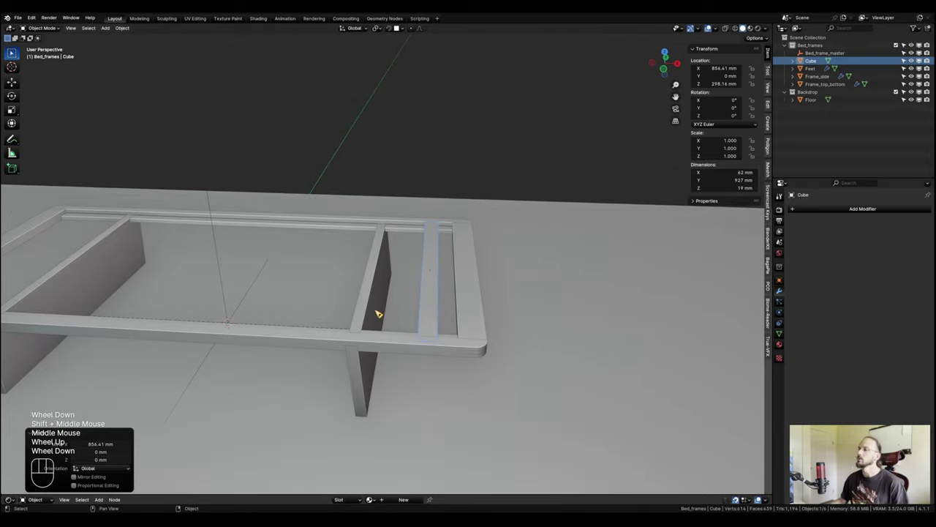
middle_drag(198, 292, 393, 307)
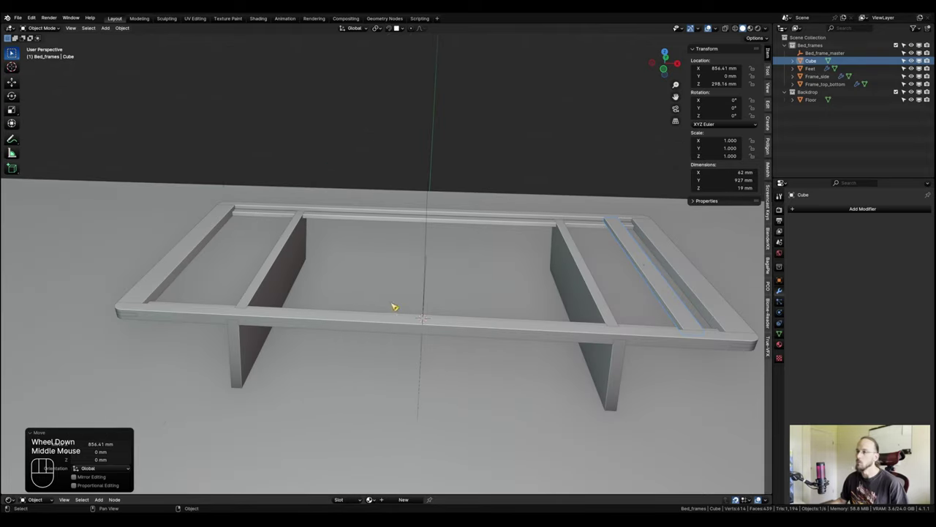
middle_drag(431, 334, 451, 351)
scroll(441, 359, up, 2)
click(815, 209)
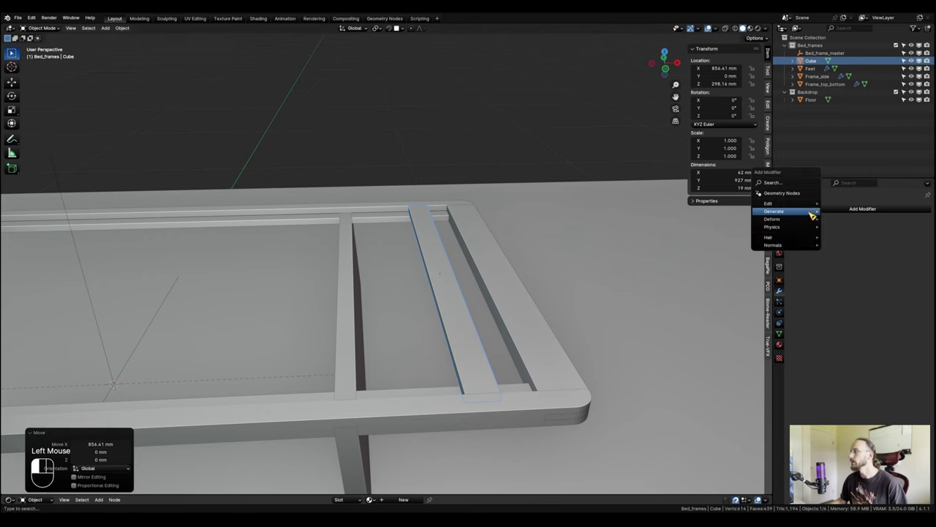
mouse_move(816, 211)
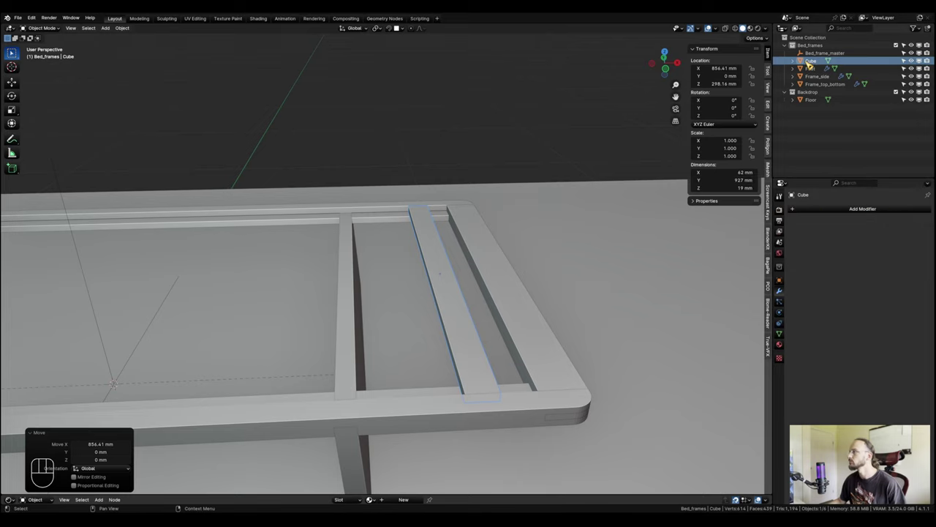
click(840, 208)
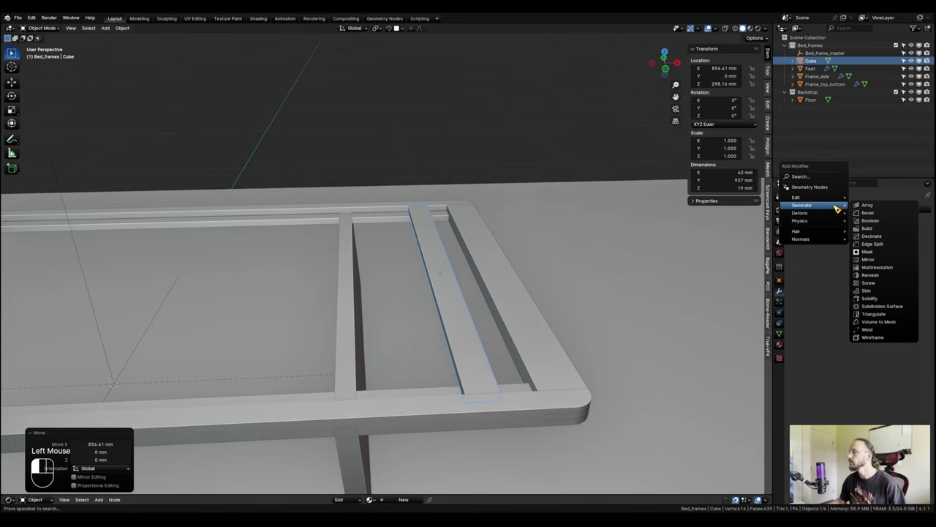
click(896, 209)
click(803, 273)
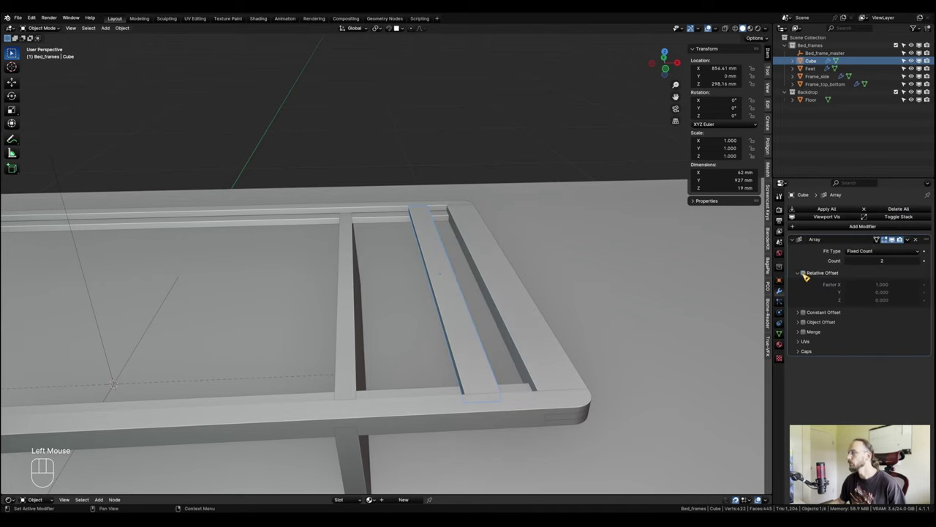
click(803, 313)
click(799, 274)
click(800, 283)
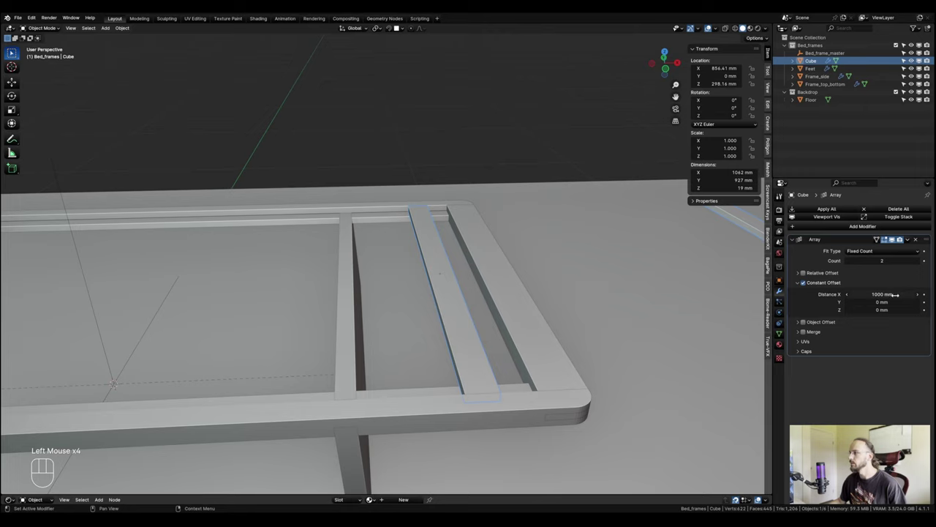
drag(896, 295, 796, 294)
Switch to the reference photos and check the slat count in the overhead shot of the finished frames.
scroll(688, 341, down, 3)
shift+middle_drag(673, 343, 637, 345)
middle_drag(636, 345, 608, 343)
shift+middle_drag(607, 344, 571, 351)
scroll(566, 351, up, 1)
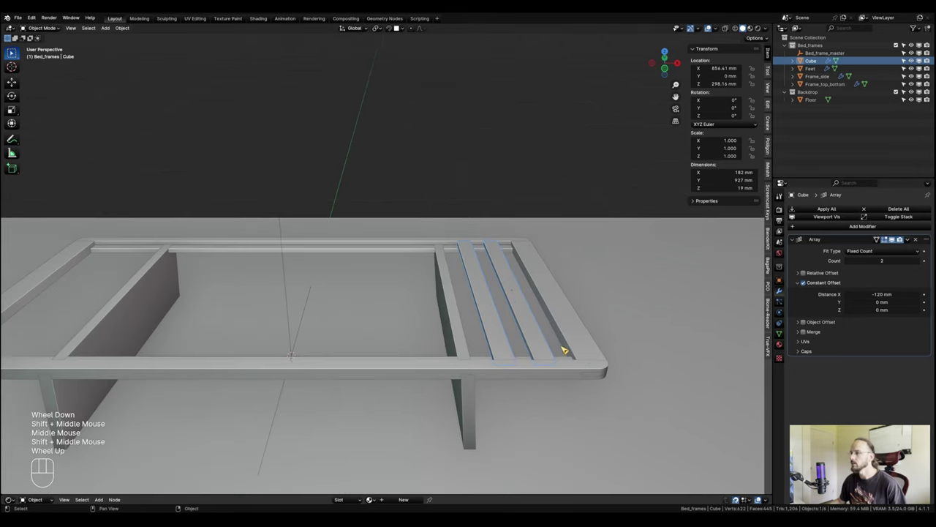
middle_drag(526, 375, 593, 386)
scroll(600, 388, down, 3)
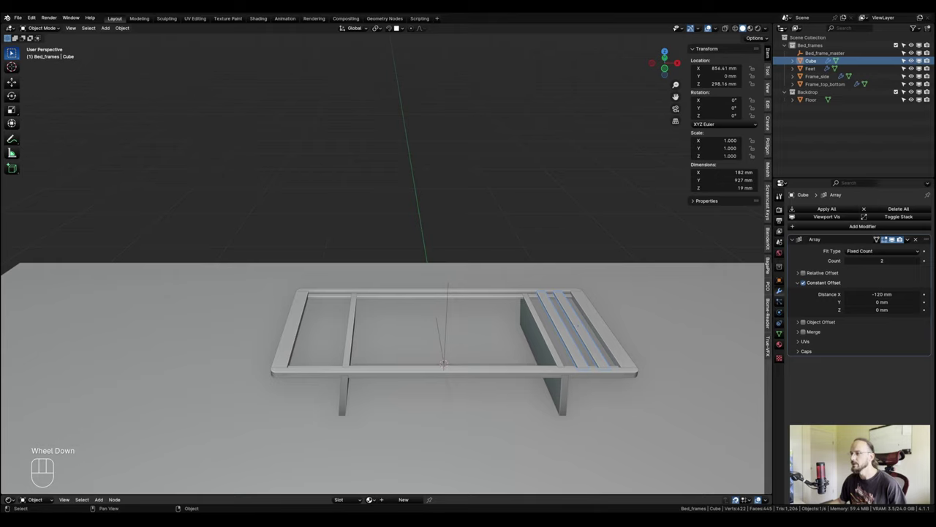
key(alt+Tab)
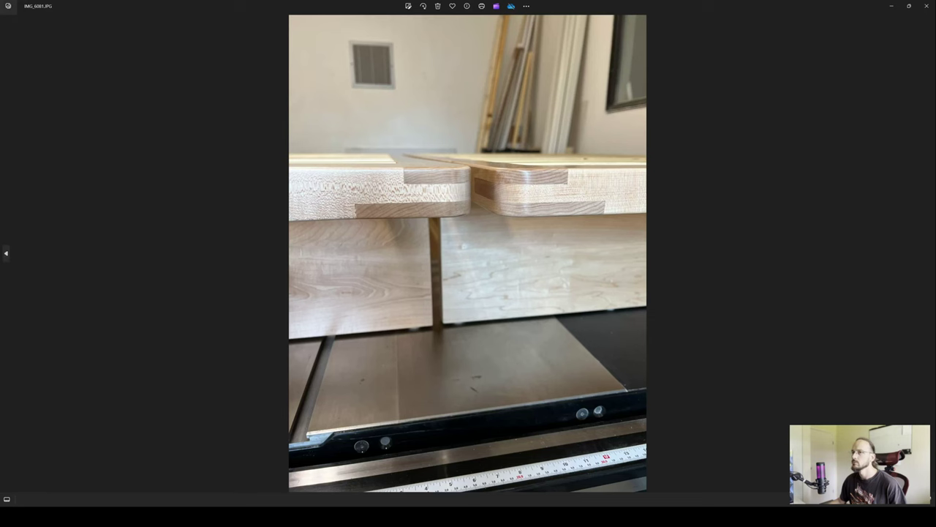
click(8, 245)
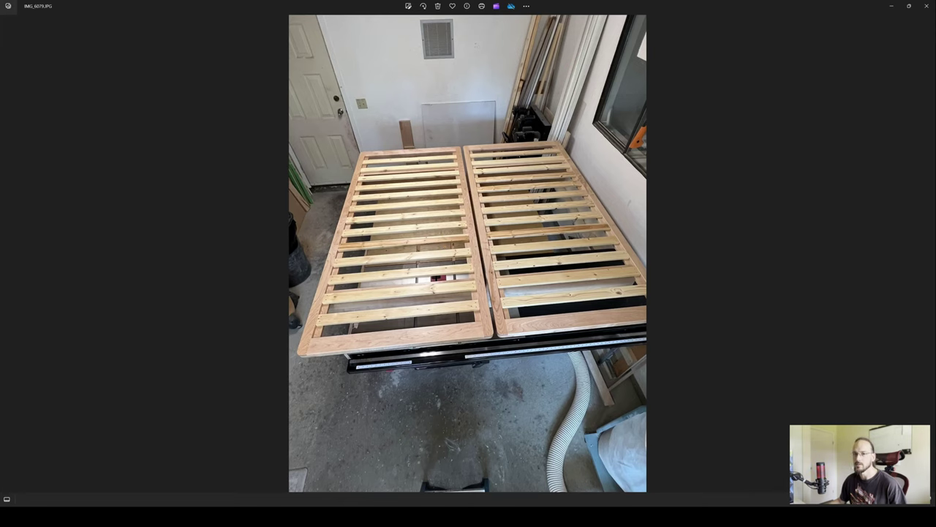
click(510, 516)
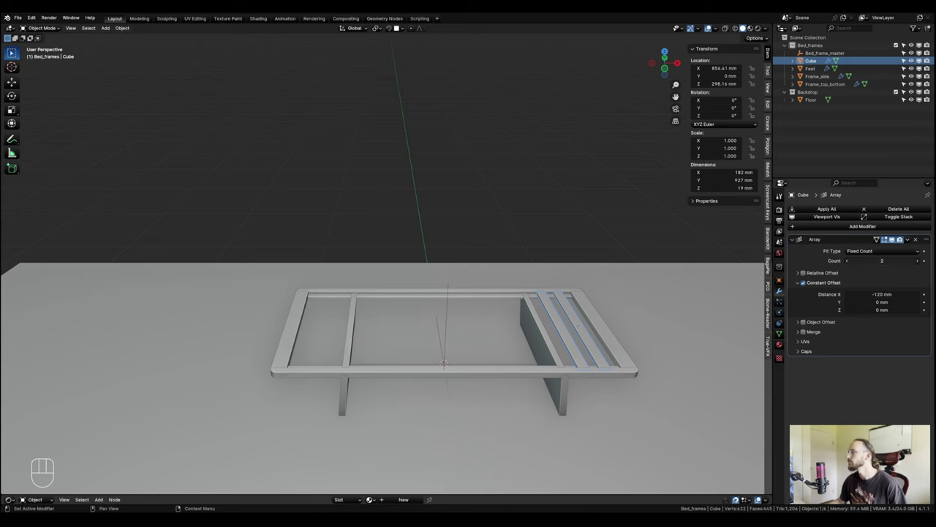
Set the slat array's count to 13 and its constant X offset to -142 mm.
click(892, 261)
text(13)
key(Return)
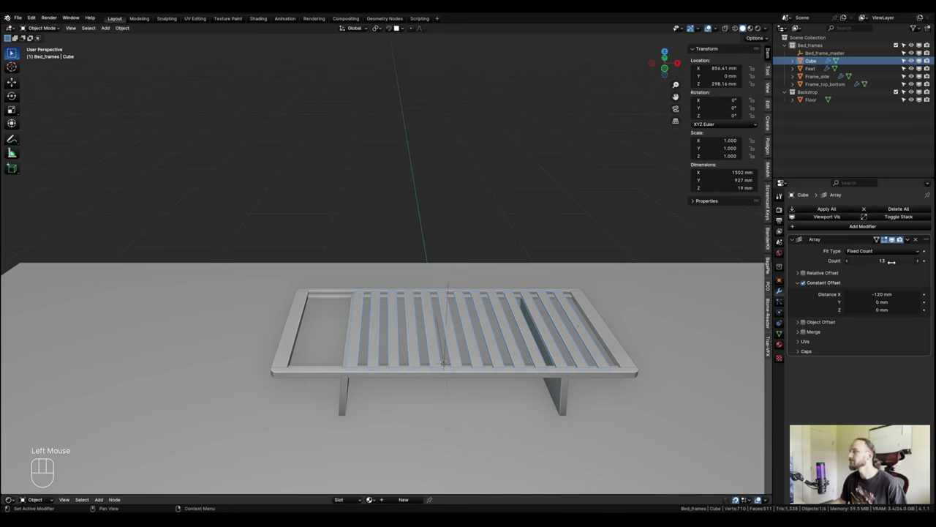
key(KP_Decimal)
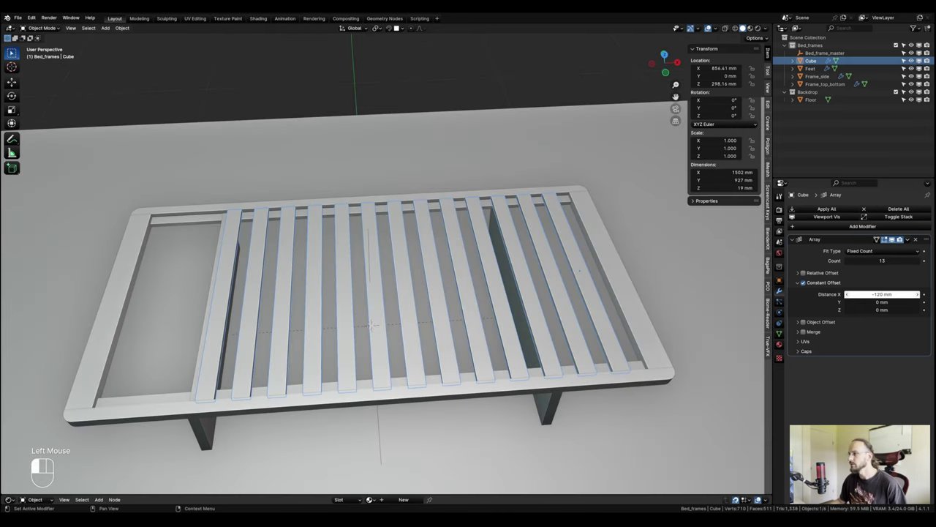
drag(883, 294, 851, 293)
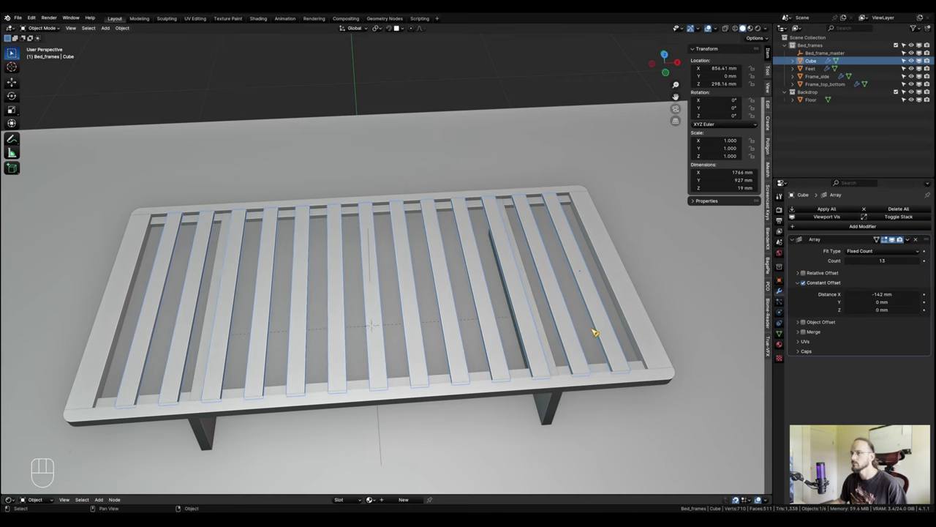
From the top view, move the slat array along X to 851.58 mm, evening out the gaps at both end rails.
key(grave)
click(564, 238)
scroll(576, 256, down, 2)
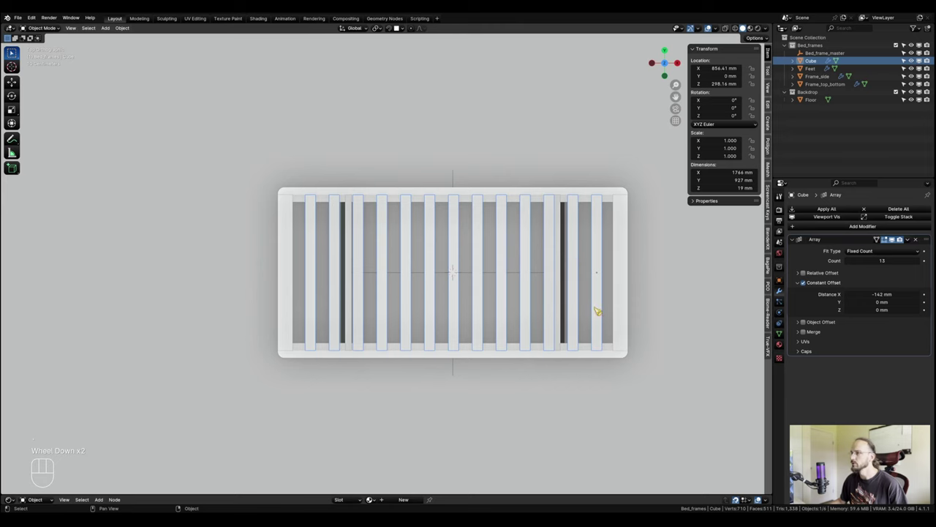
scroll(600, 313, up, 1)
key(g)
key(x)
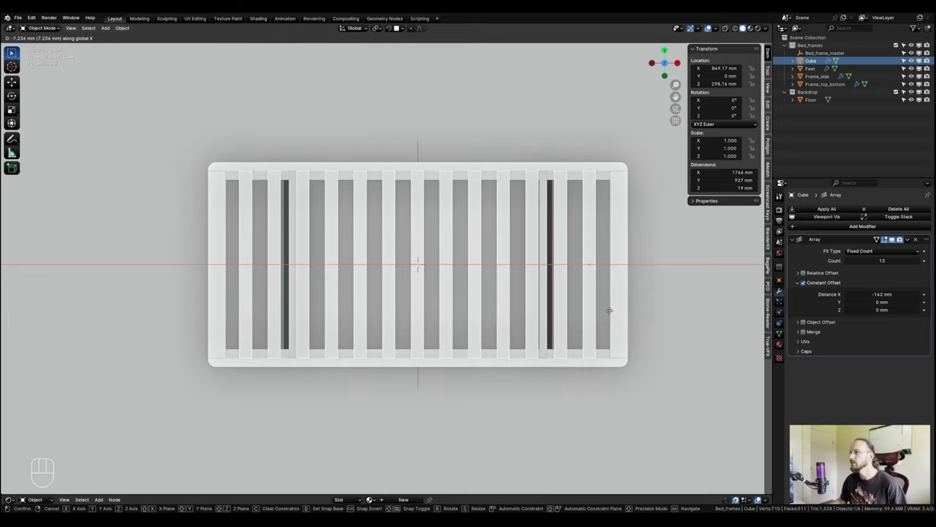
click(610, 310)
Rename the slat object as Slats.
scroll(529, 314, down, 2)
middle_drag(529, 313, 536, 268)
shift+middle_drag(536, 268, 586, 256)
scroll(540, 255, up, 2)
double_click(815, 61)
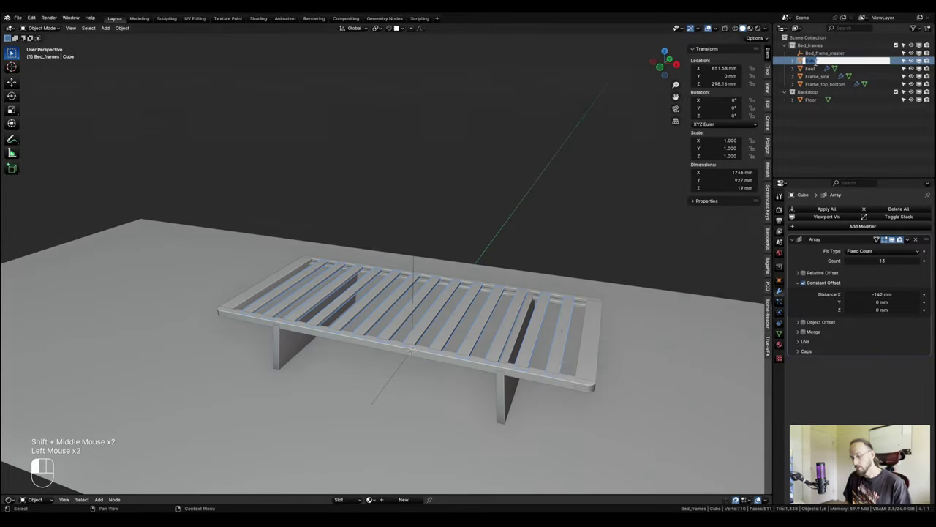
text(Slats)
key(Return)
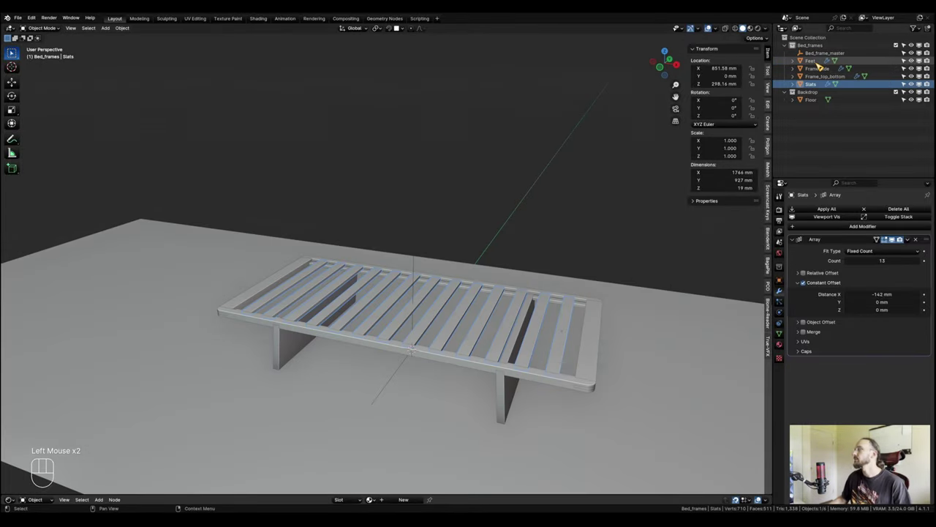
Inspect the slats' spacing and fit within the bed frame from close up and farther away.
scroll(515, 341, up, 2)
shift+middle_drag(595, 383, 508, 345)
mouse_move(899, 261)
mouse_down()
mouse_move(914, 261)
mouse_move(871, 261)
mouse_move(900, 261)
mouse_up()
drag(882, 294, 907, 294)
click(824, 283)
scroll(371, 314, down, 3)
shift+middle_drag(366, 318, 380, 329)
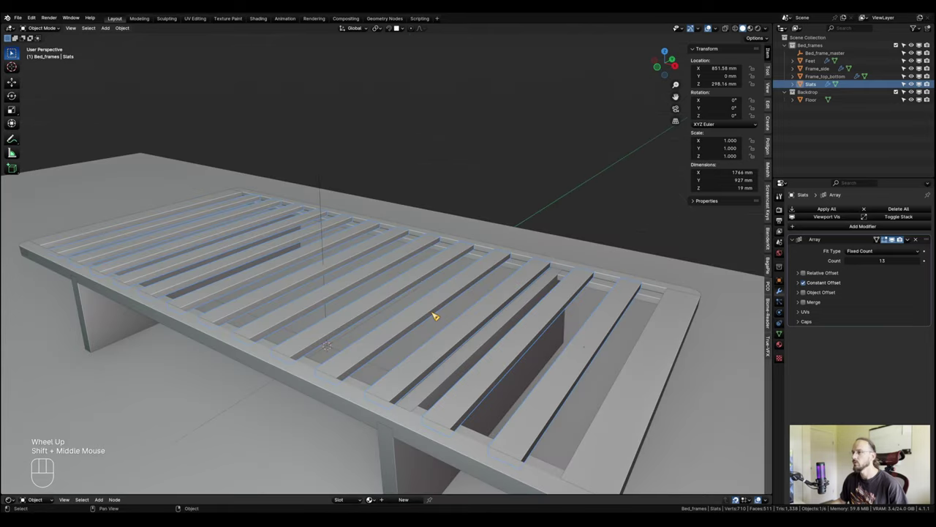
scroll(435, 316, down, 4)
shift+middle_drag(435, 316, 465, 322)
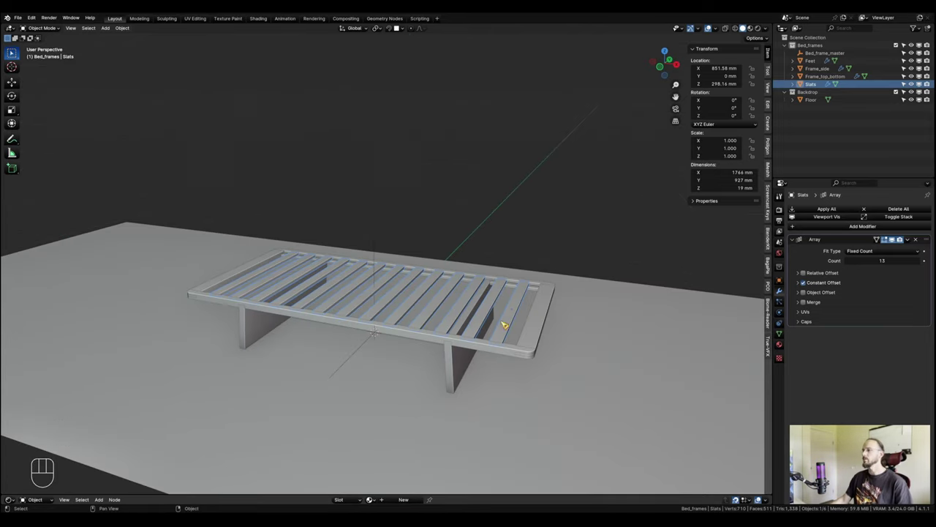
scroll(511, 345, up, 3)
shift+middle_drag(487, 334, 483, 346)
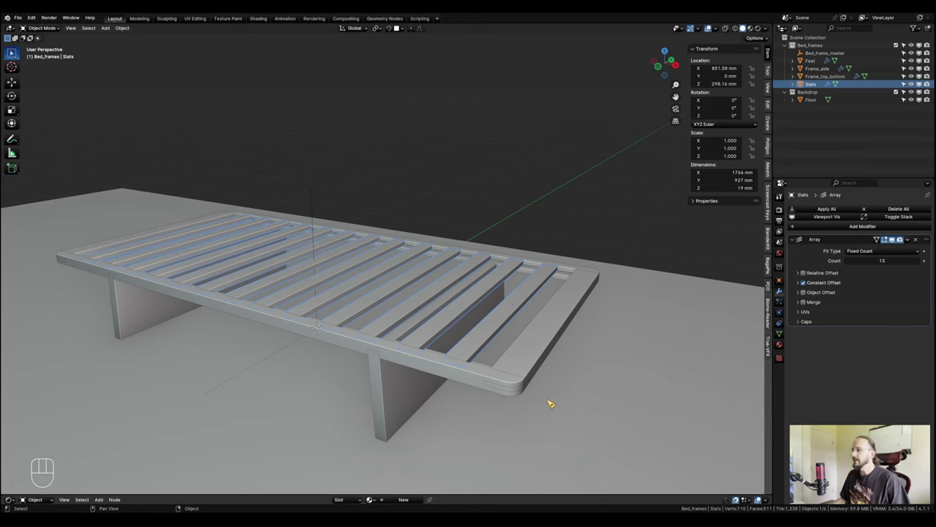
Add a Bevel modifier to the Slats object with an amount of 0.5 mm.
scroll(480, 335, up, 1)
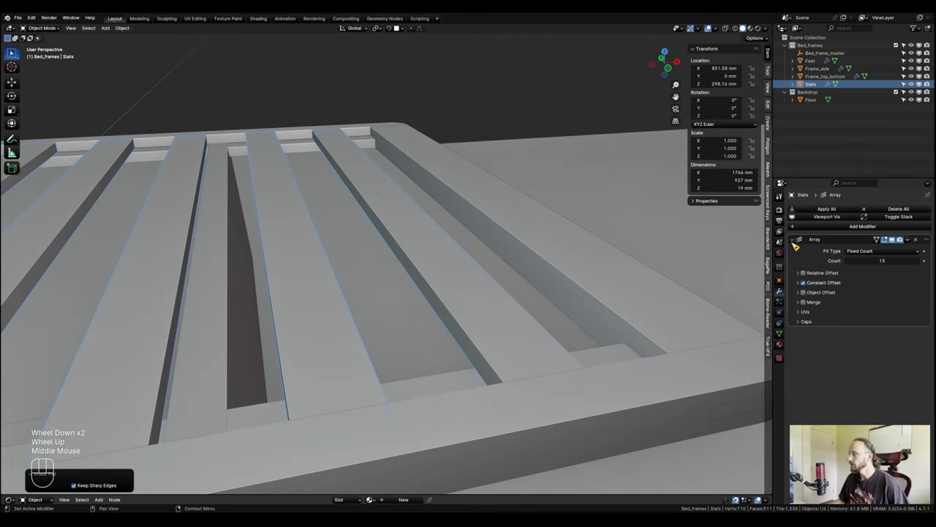
click(794, 239)
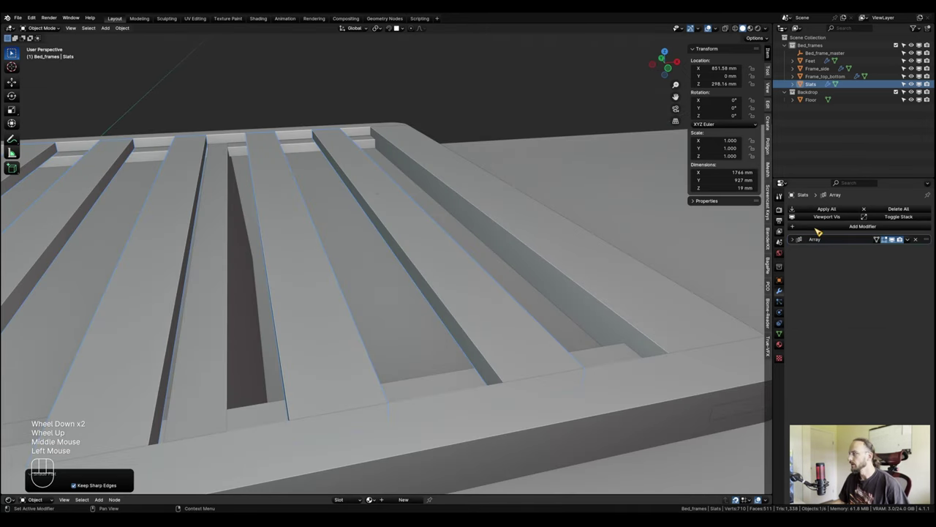
click(818, 228)
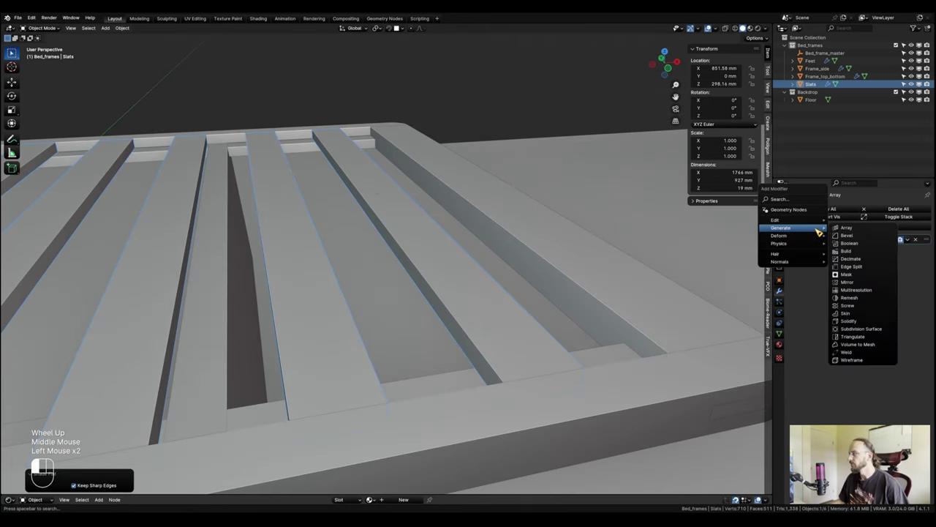
click(867, 239)
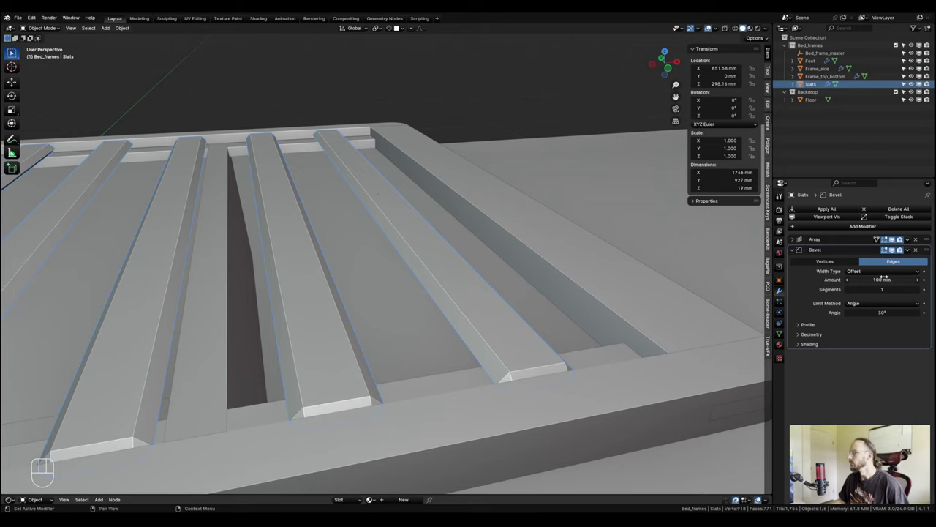
click(885, 278)
key(BackSpace)
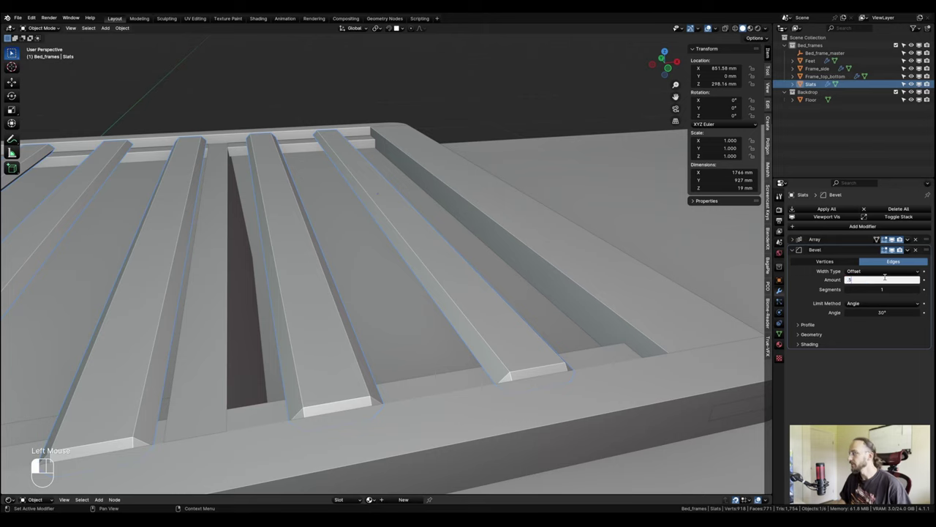
text(0.5)
key(Return)
Examine the bevelled slat edges and ends along the side rail up close and from several angles.
scroll(549, 364, up, 6)
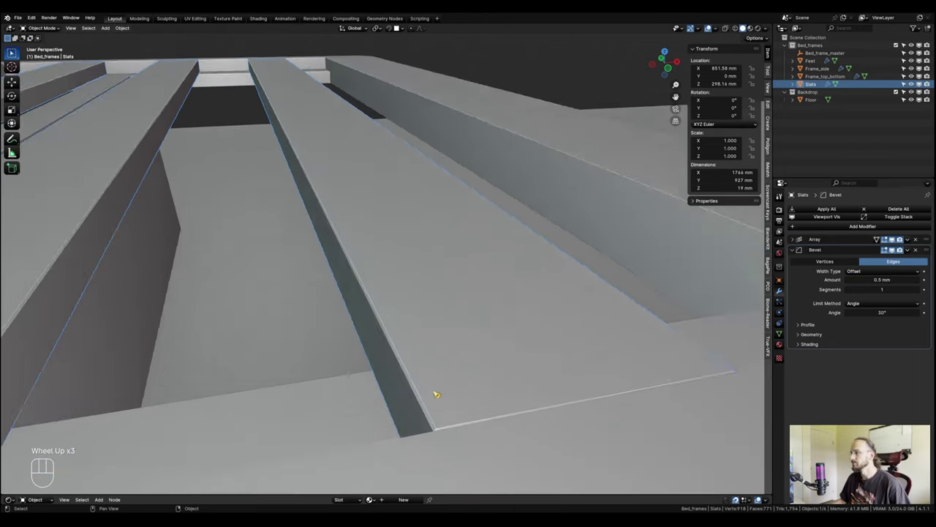
scroll(534, 360, down, 3)
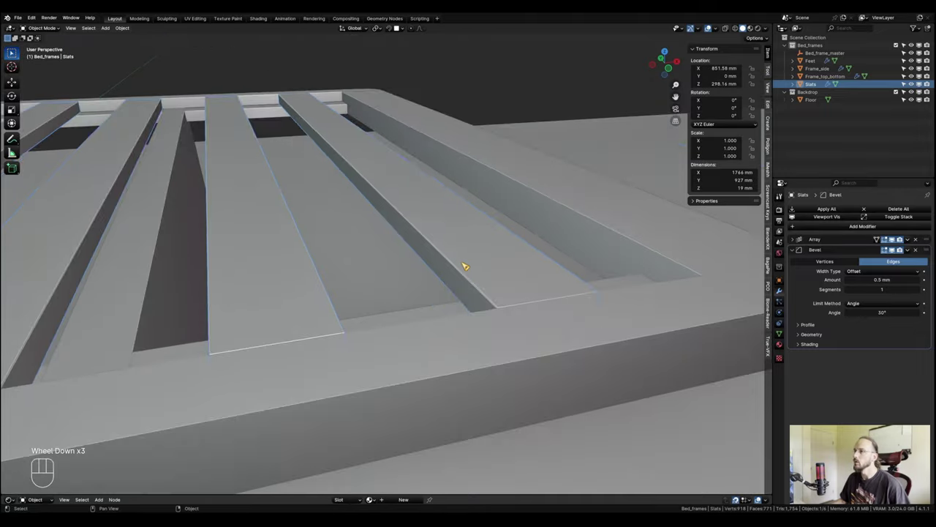
mouse_move(463, 265)
shift+middle_down()
mouse_move(425, 328)
mouse_move(456, 252)
shift+middle_up()
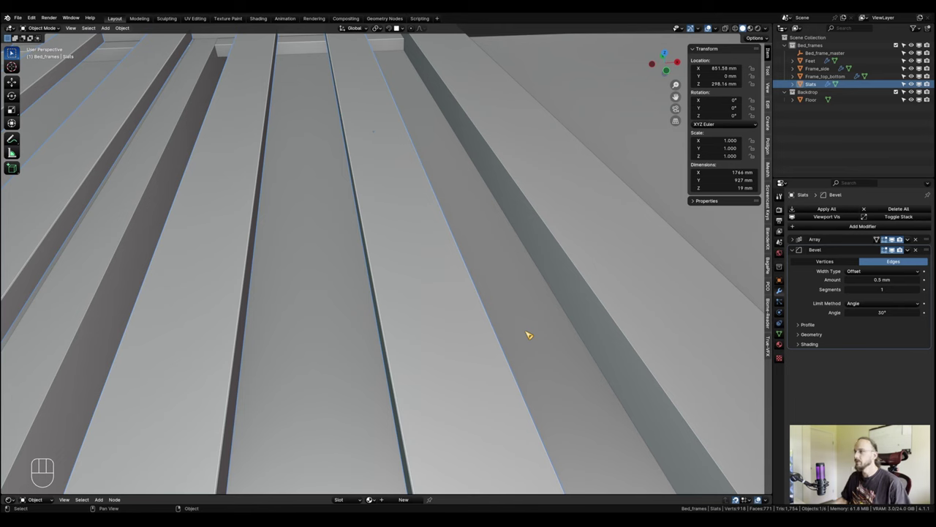
scroll(523, 334, down, 2)
middle_drag(524, 334, 532, 286)
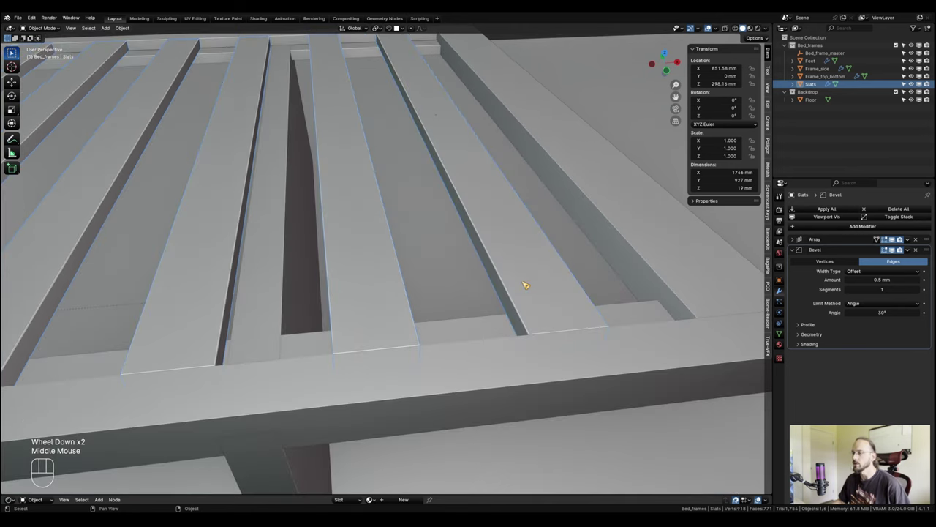
shift+middle_drag(405, 334, 489, 329)
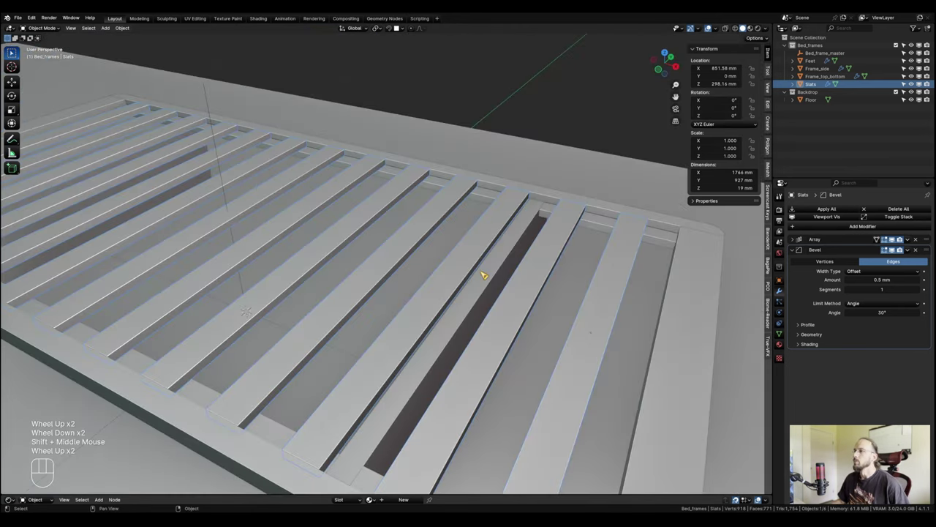
scroll(483, 275, down, 3)
shift+middle_drag(495, 268, 498, 278)
middle_drag(498, 278, 502, 288)
Open the Slats mesh for edge editing, isolate the object, and turn off the Array modifier's display in Edit Mode.
scroll(444, 300, up, 2)
shift+middle_drag(443, 299, 533, 328)
scroll(430, 275, up, 2)
key(Tab)
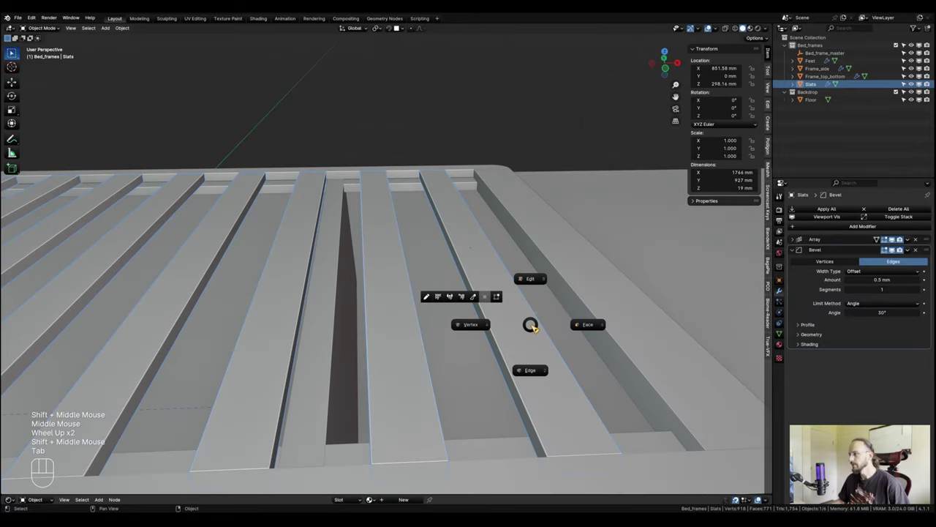
click(531, 371)
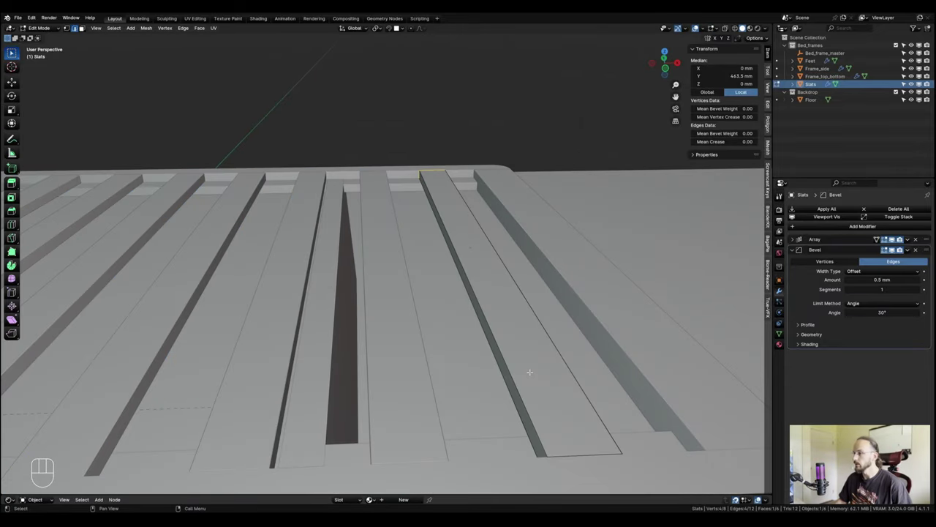
key(KP_Divide)
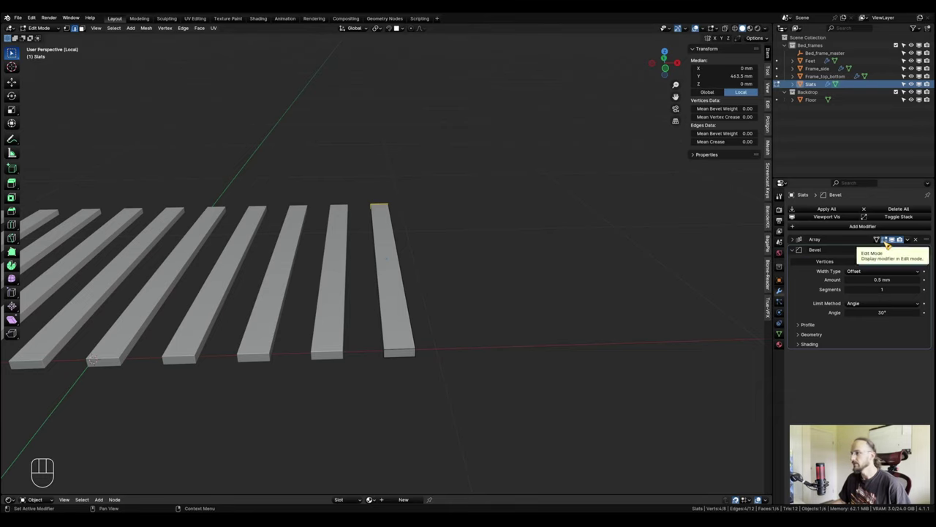
click(885, 240)
Select the four edges around each of the two end faces of the single slat.
shift+middle_drag(334, 328, 586, 407)
middle_drag(498, 384, 458, 365)
scroll(436, 388, up, 1)
scroll(464, 338, down, 1)
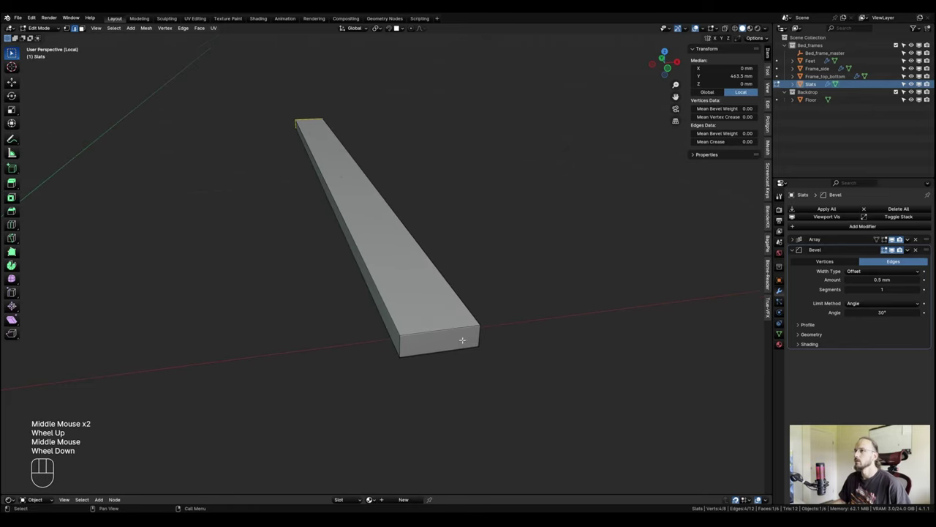
shift+middle_drag(298, 245, 454, 244)
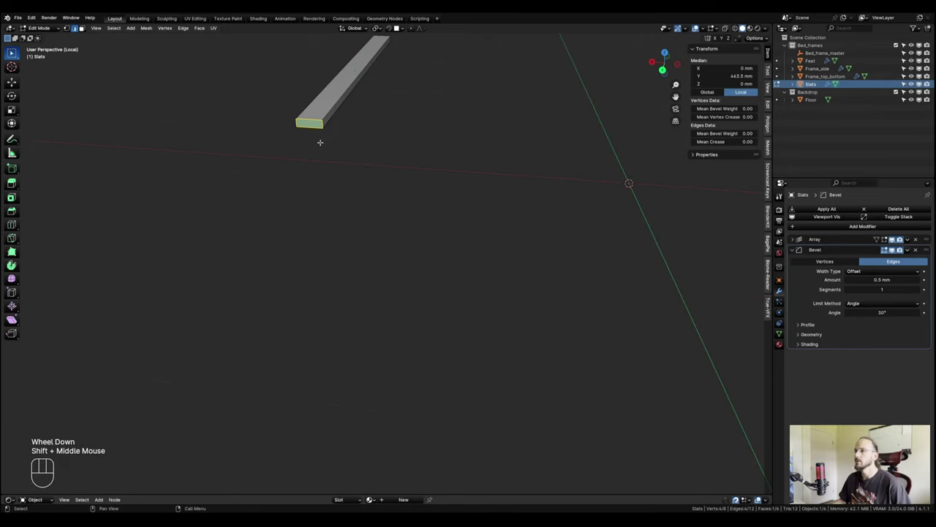
key(Tab)
drag(270, 93, 390, 173)
shift+middle_drag(489, 135, 366, 133)
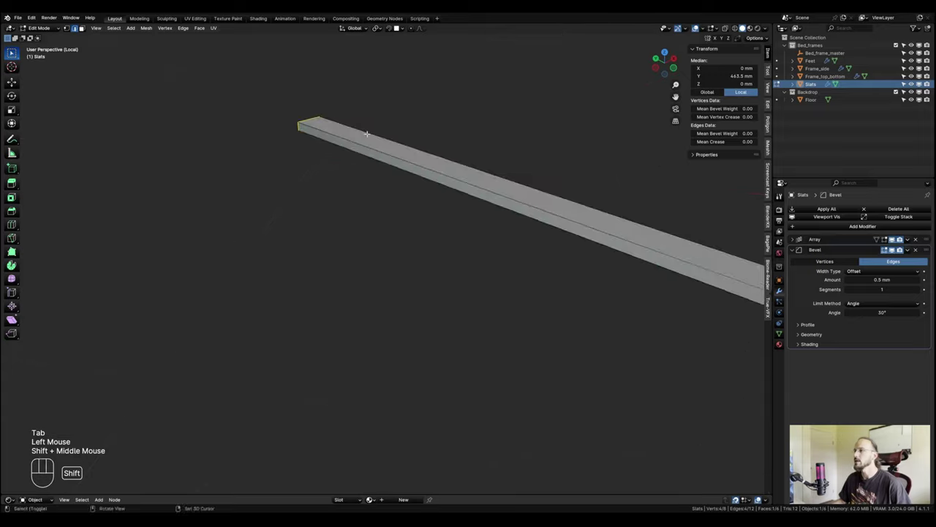
middle_drag(568, 284, 347, 223)
shift+drag(172, 167, 193, 183)
middle_drag(192, 182, 295, 274)
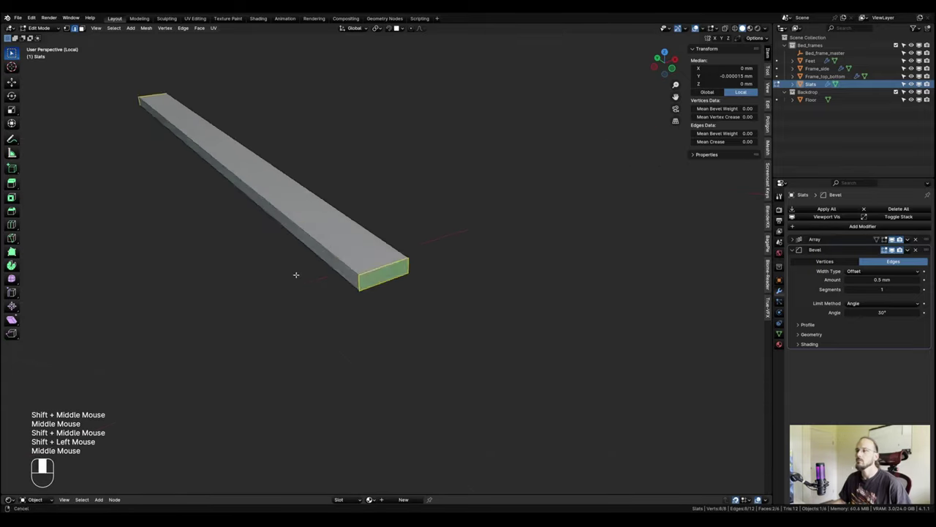
Add one lower long edge of the slat to the end-edge selection and mark the selected edges as seams.
scroll(388, 318, up, 3)
shift+middle_drag(389, 318, 440, 274)
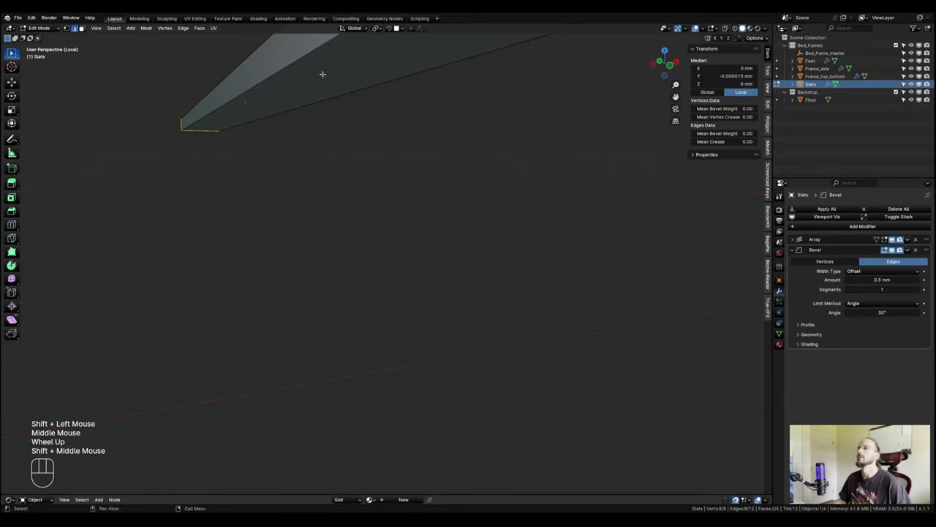
shift+click(305, 57)
scroll(344, 168, down, 3)
shift+middle_drag(351, 191, 376, 198)
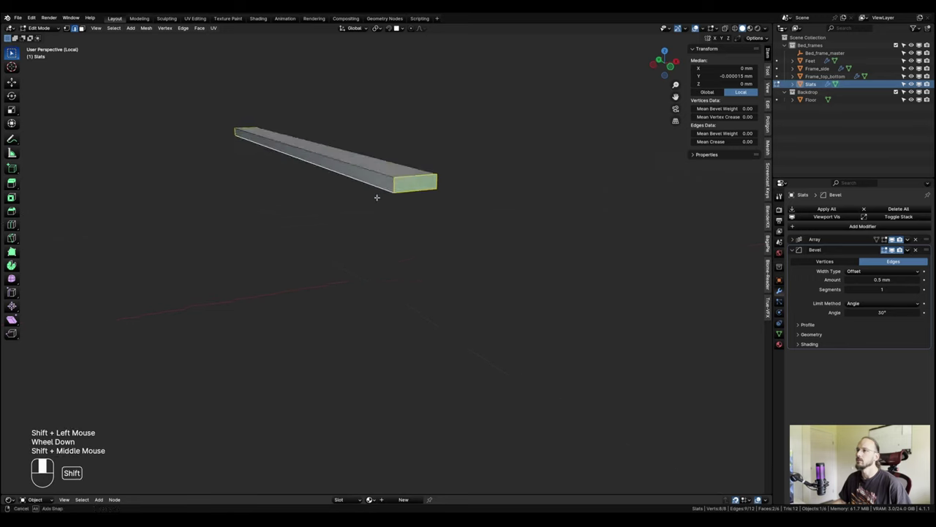
scroll(370, 234, up, 3)
middle_drag(366, 244, 380, 303)
scroll(420, 292, up, 2)
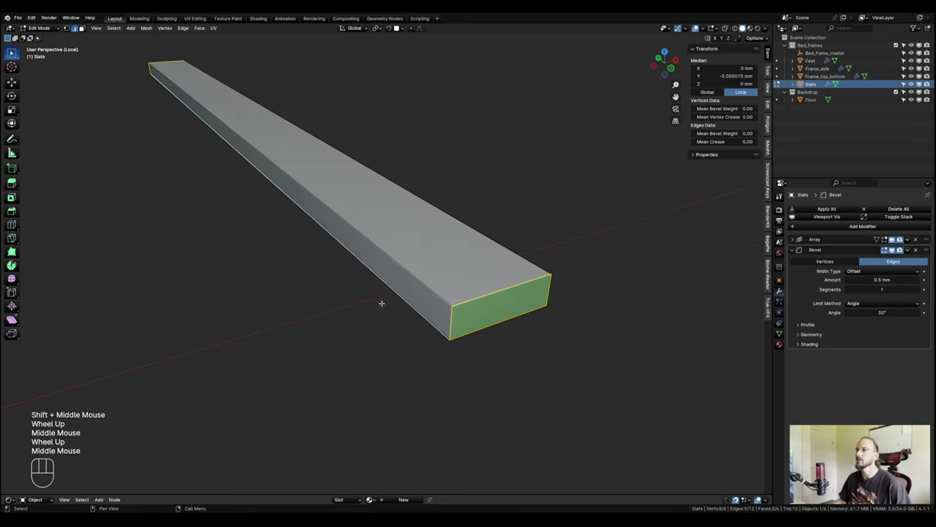
right_click(380, 301)
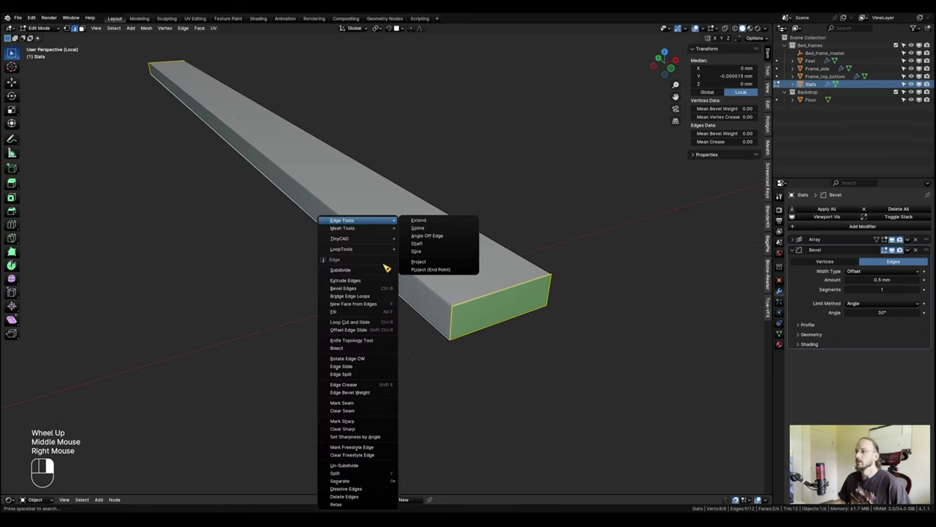
click(366, 404)
Unwrap all faces of the slat with the Angle Based method, then return to Object Mode and end the isolation.
scroll(426, 370, down, 1)
middle_drag(426, 371, 428, 248)
scroll(428, 248, down, 1)
scroll(428, 249, up, 1)
key(Tab)
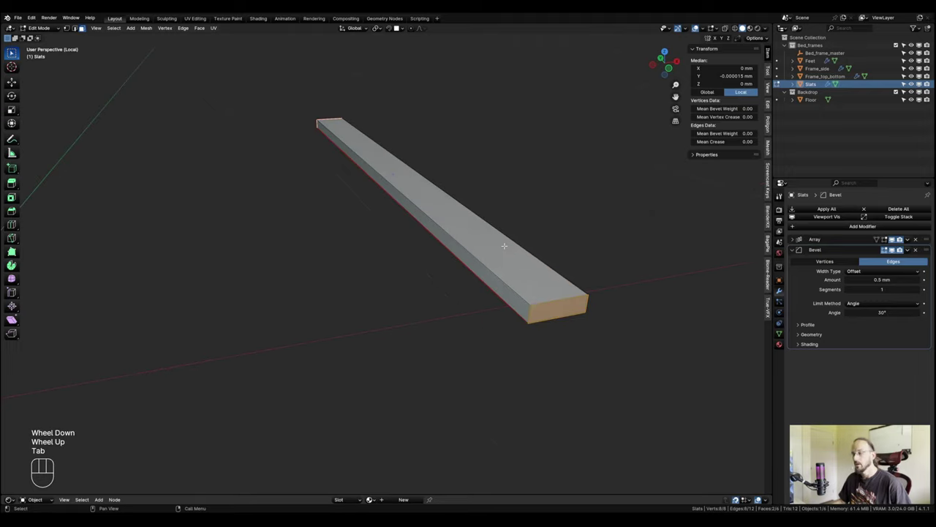
key(a)
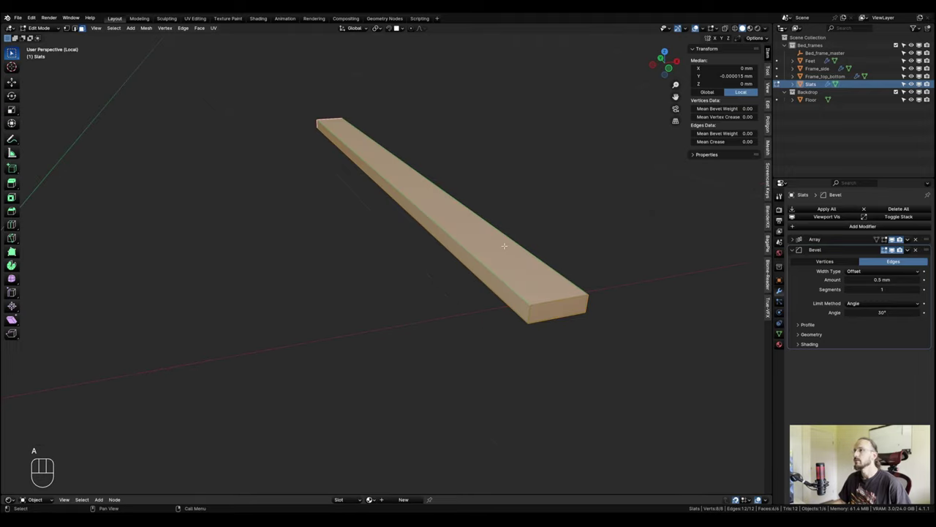
right_click(474, 238)
mouse_move(478, 244)
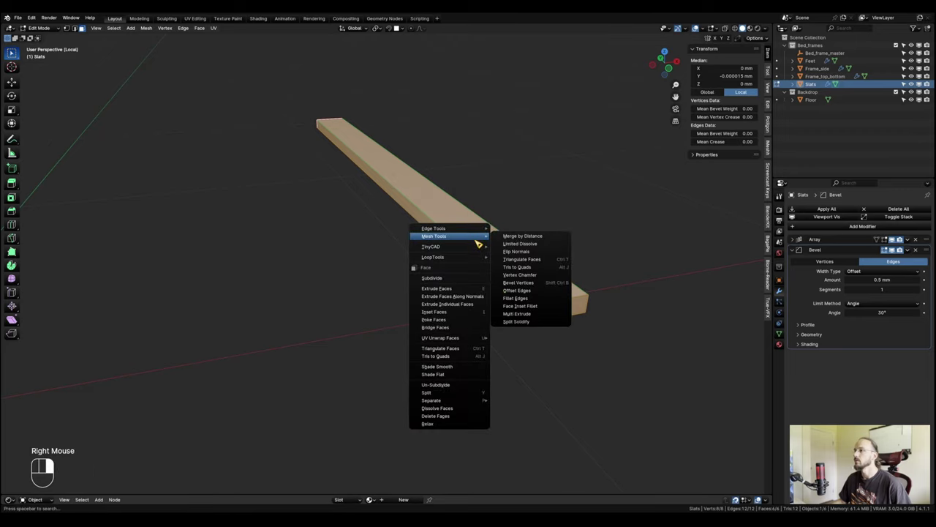
key(Escape)
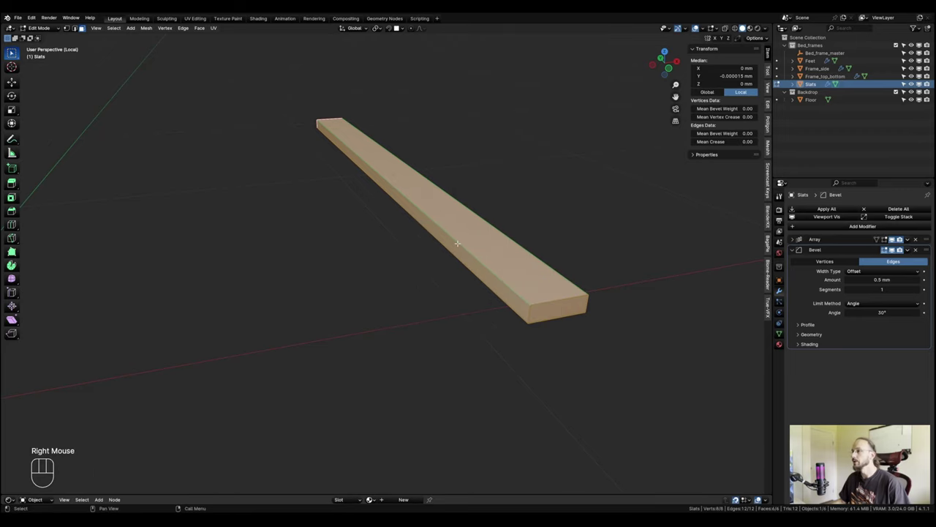
key(u)
key(u)
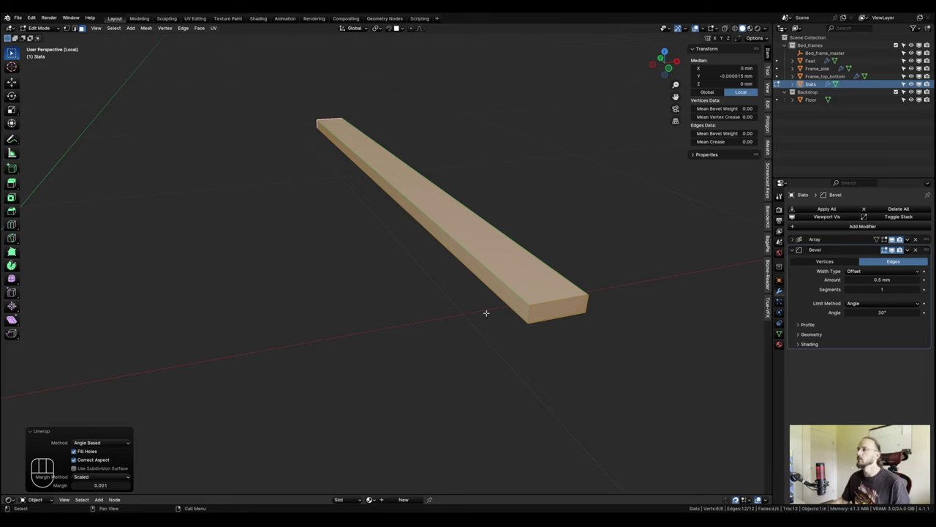
key(Tab)
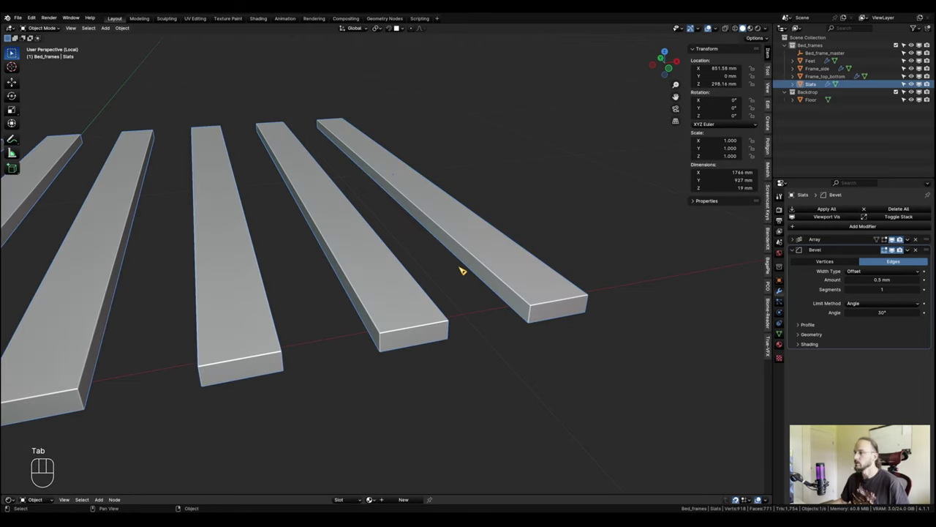
key(KP_Divide)
Isolate the Frame_top_bottom rail and turn off the Edit Mode display of both its Mirror modifiers.
scroll(428, 234, down, 2)
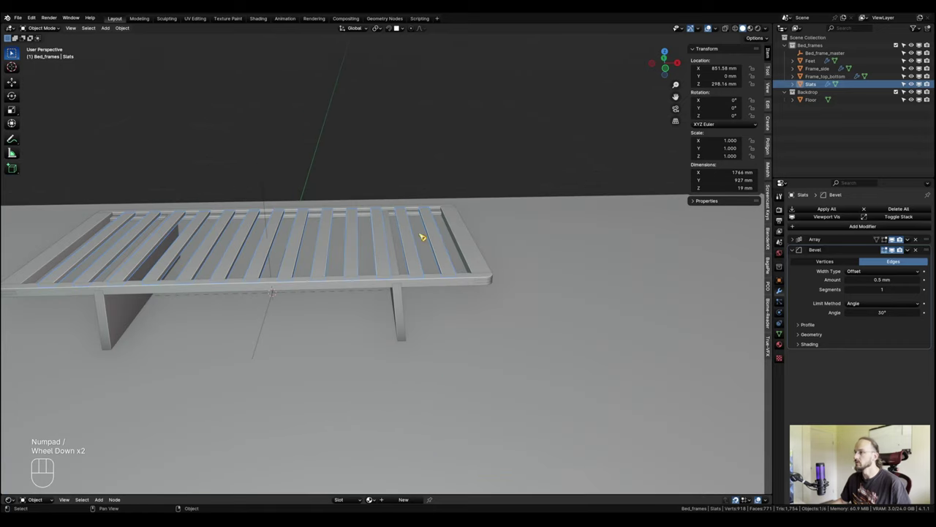
shift+middle_drag(424, 241, 431, 265)
scroll(432, 265, up, 3)
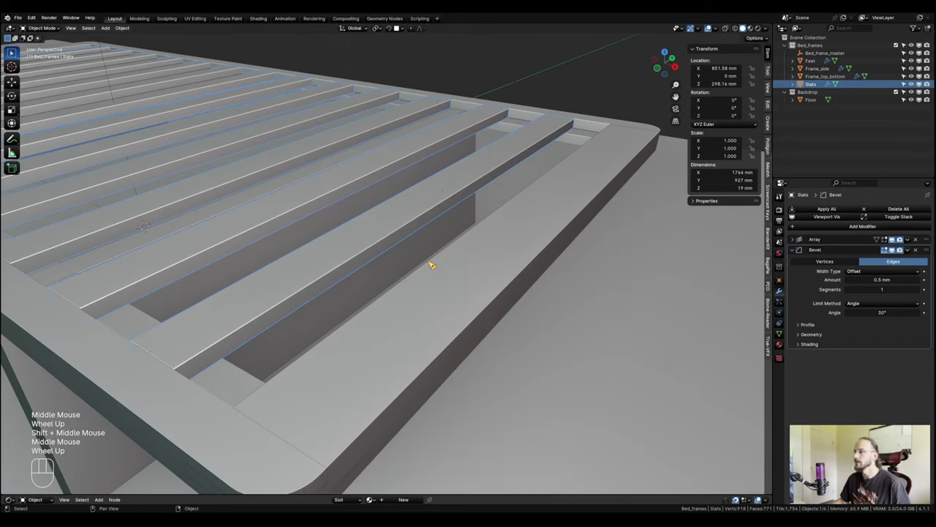
click(401, 335)
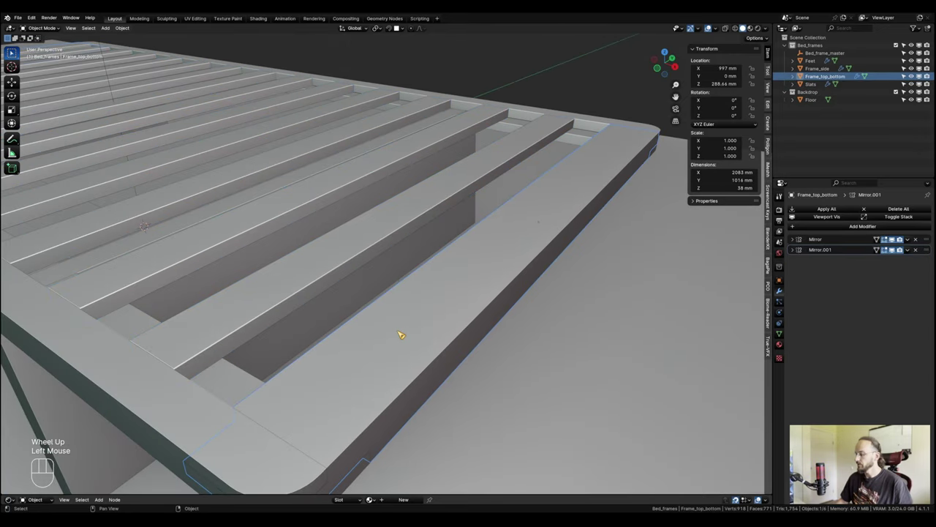
key(KP_Divide)
shift+middle_drag(401, 335, 468, 314)
scroll(533, 295, up, 2)
middle_drag(469, 315, 434, 312)
scroll(527, 295, up, 2)
scroll(470, 287, up, 2)
click(883, 250)
click(884, 239)
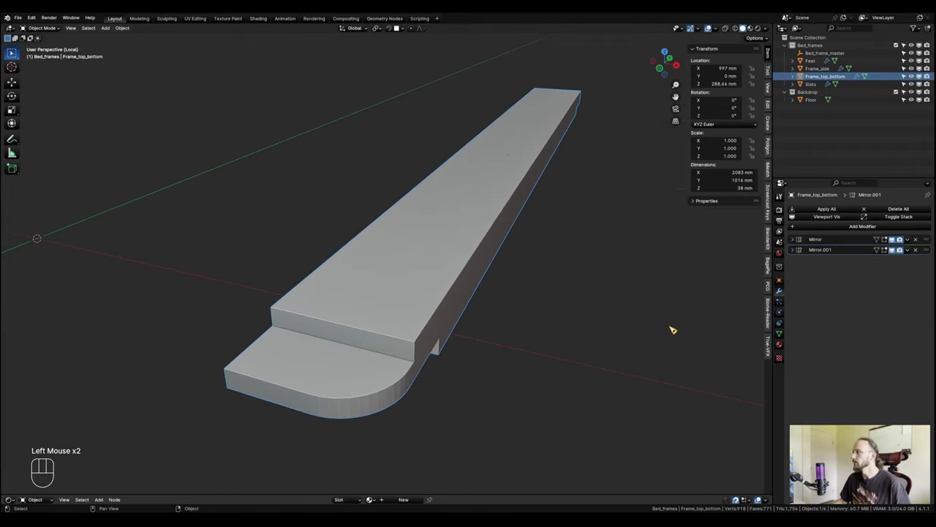
Examine the isolated rail's stepped end and rounded corner mesh from several angles.
mouse_move(627, 289)
shift+middle_down()
mouse_move(632, 284)
mouse_move(614, 295)
shift+middle_up()
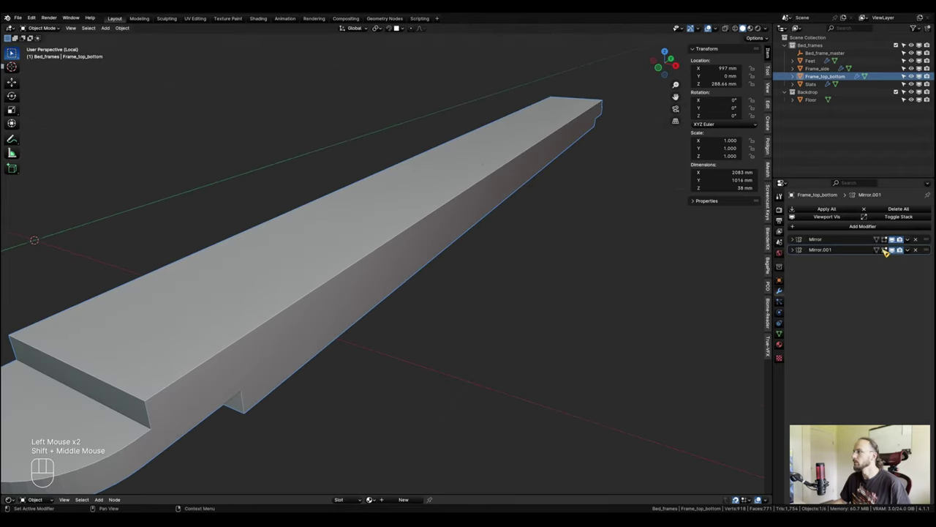
key(Tab)
middle_drag(460, 355, 517, 274)
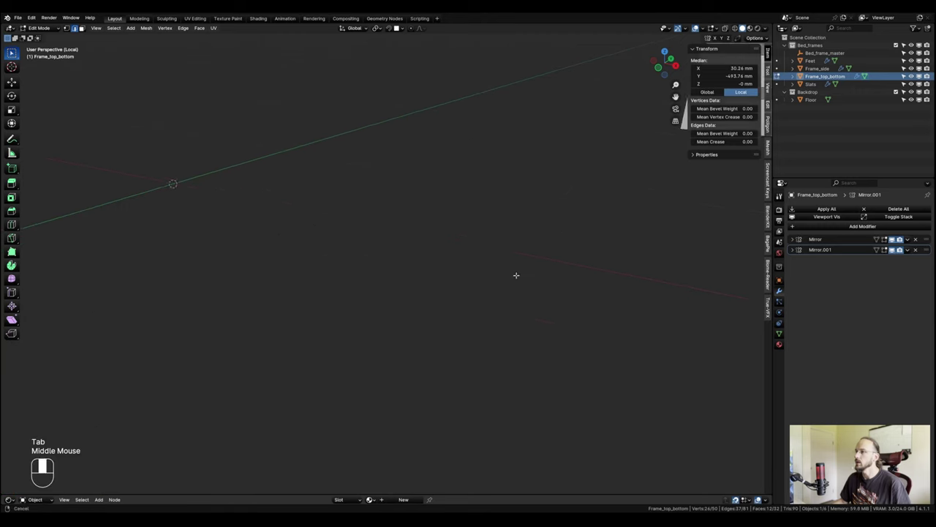
middle_drag(572, 255, 463, 306)
scroll(463, 306, down, 2)
key(Tab)
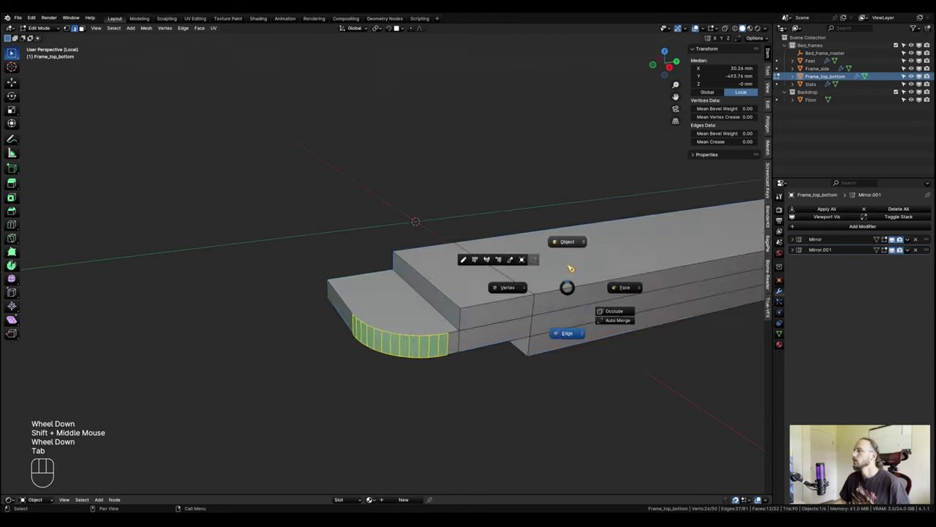
shift+middle_drag(566, 278, 397, 317)
scroll(443, 320, up, 2)
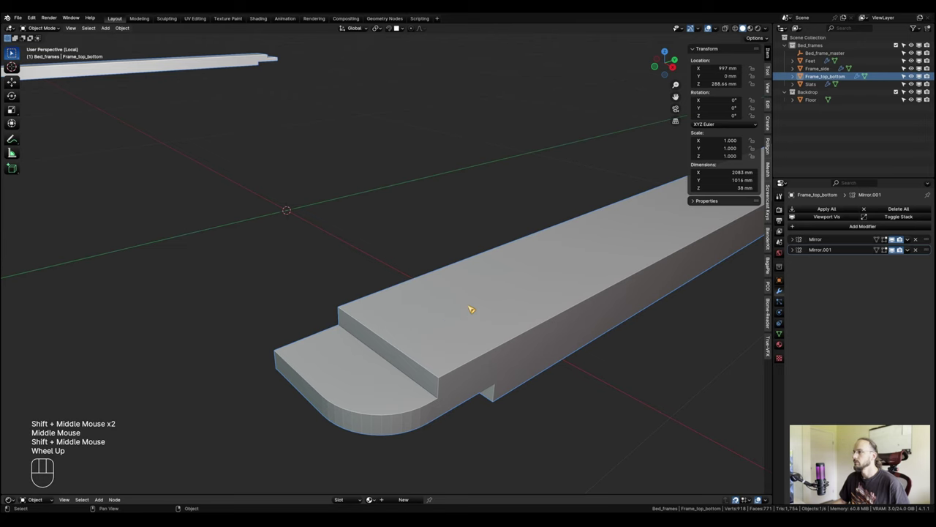
Select the sharp edges of the Frame_top_bottom mesh with a sharpness of 30°.
key(Tab)
shift+middle_drag(474, 331, 275, 125)
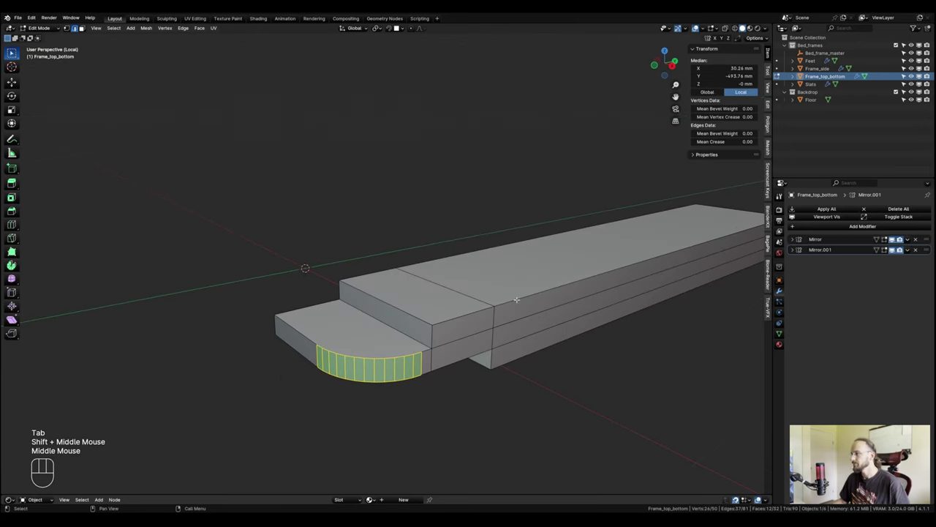
click(114, 28)
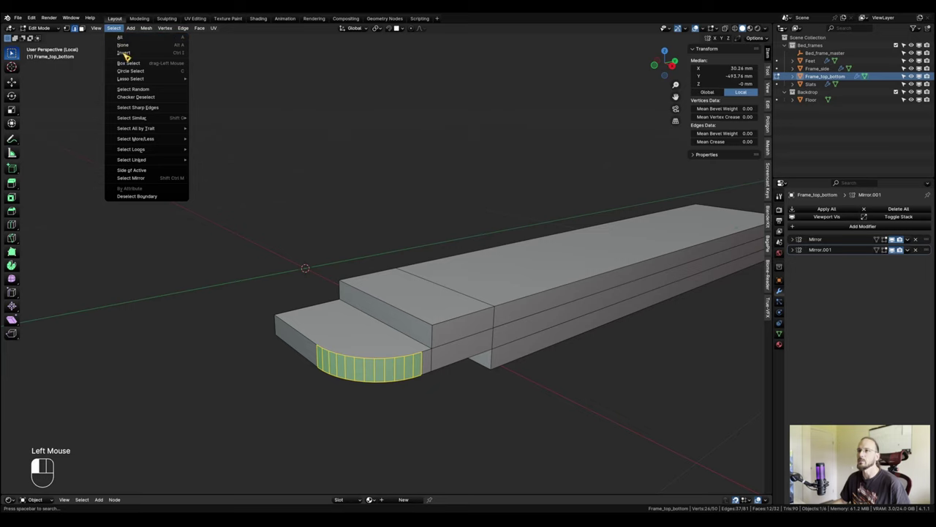
click(155, 109)
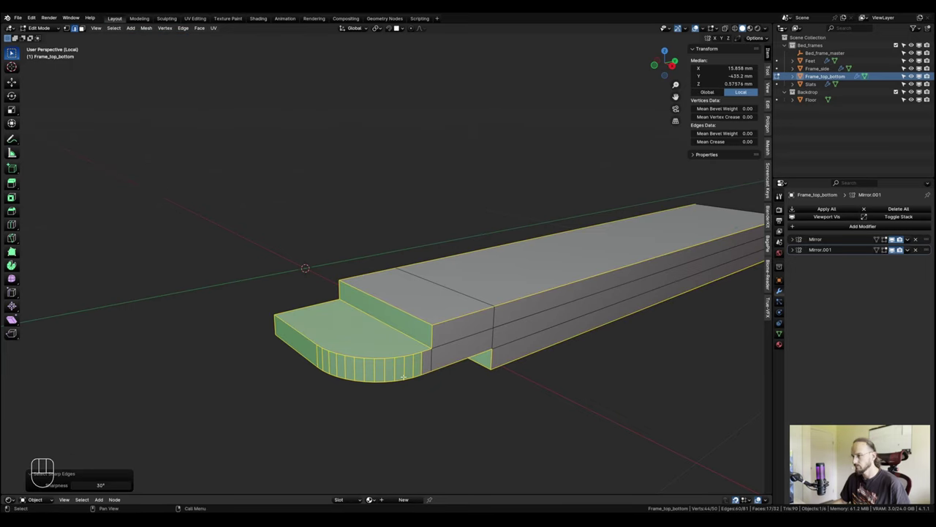
Deselect the vertical edges across the rounded corner, keeping its upper and lower outlines selected.
scroll(403, 376, up, 2)
key(ctrl)
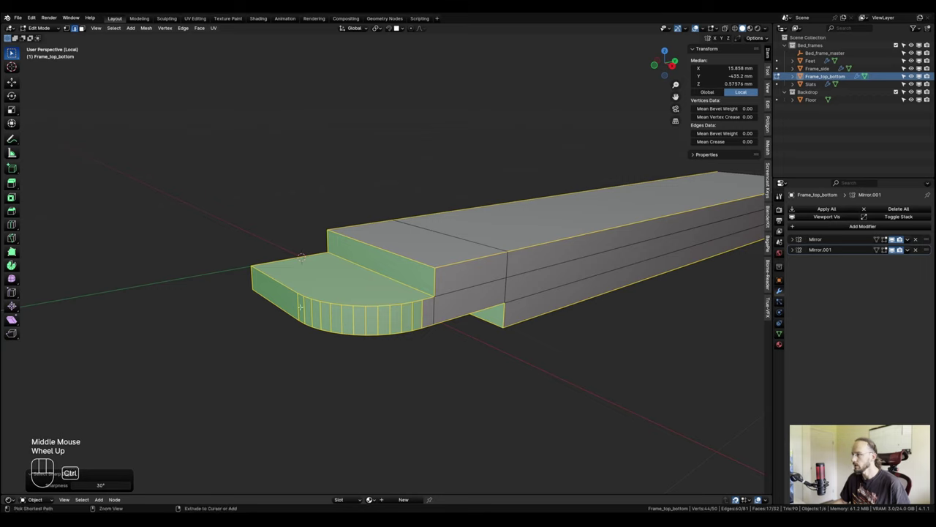
ctrl+click(292, 303)
ctrl+click(309, 313)
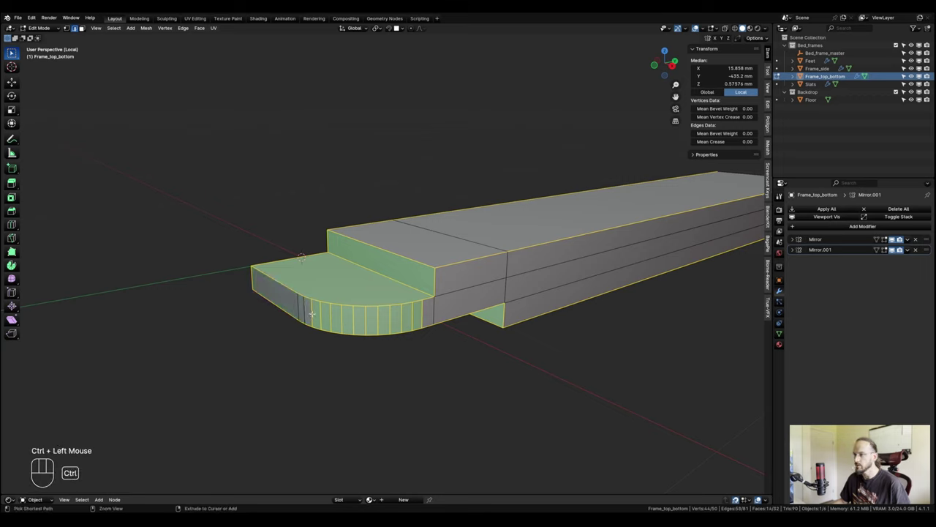
ctrl+click(347, 319)
ctrl+click(382, 318)
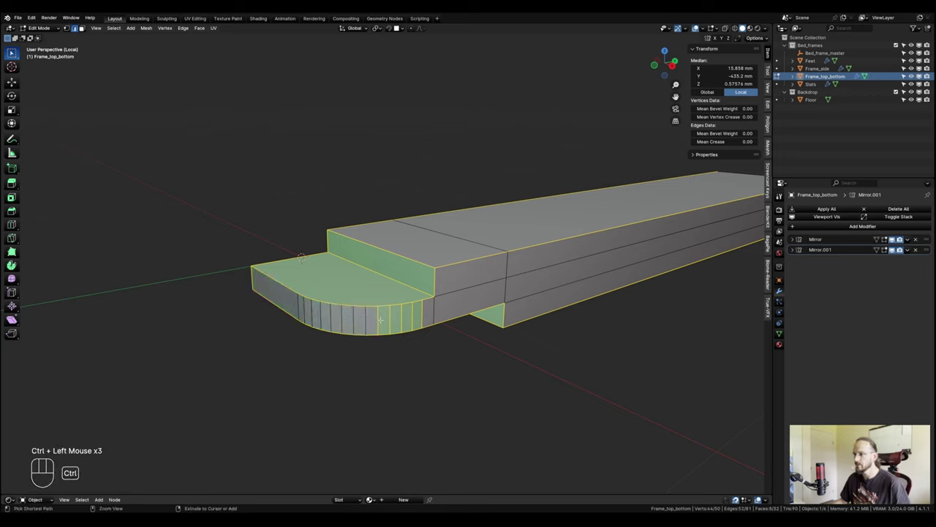
ctrl+click(422, 320)
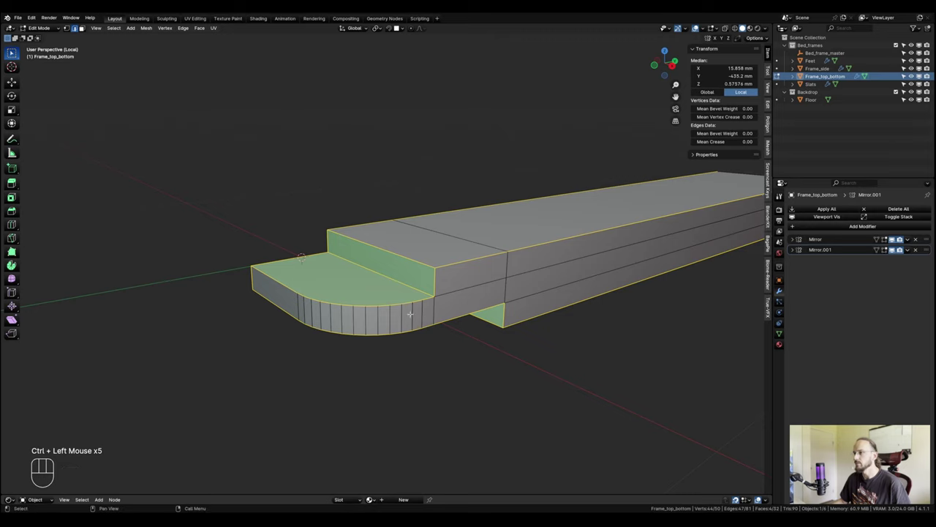
Deselect the inner corner edge where the rail's upper step meets the lower rounded tongue.
shift+middle_drag(368, 273, 448, 298)
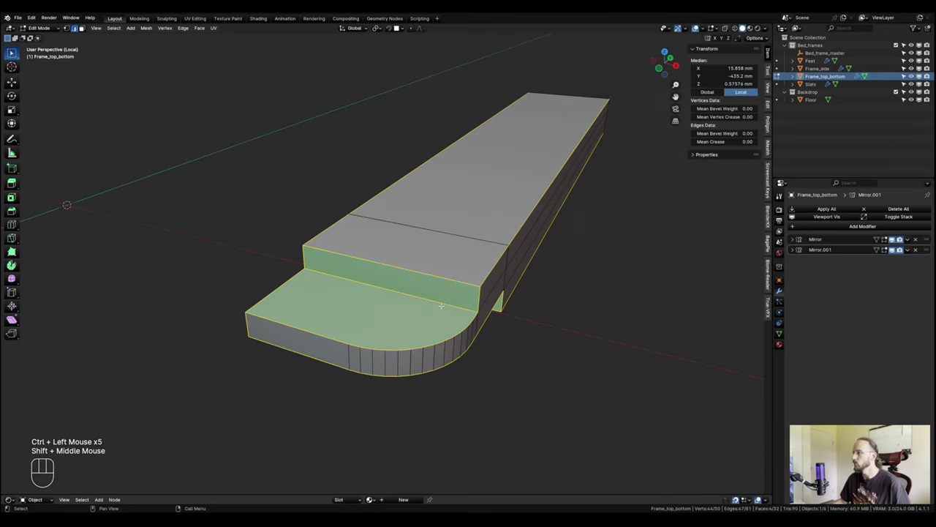
shift+click(391, 275)
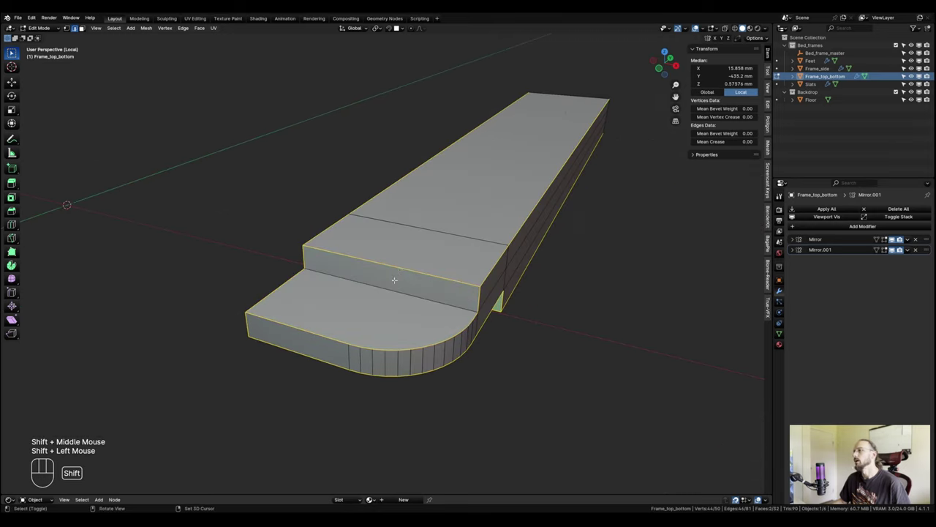
shift+click(397, 273)
scroll(435, 313, down, 2)
shift+middle_drag(434, 313, 437, 277)
scroll(394, 270, up, 2)
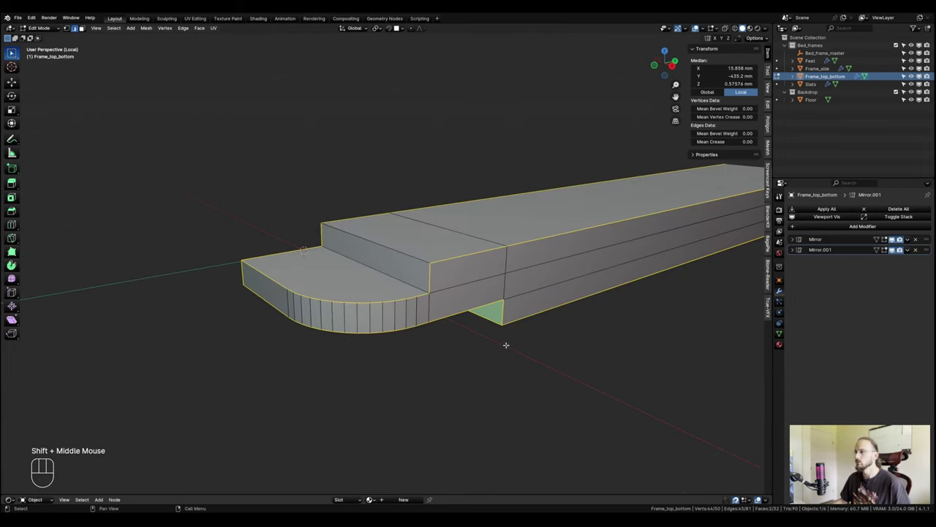
Deselect the crosswise edges of the stepped notch on the rail's underside, keeping the outer outline selected.
shift+middle_drag(506, 344, 477, 284)
shift+click(452, 300)
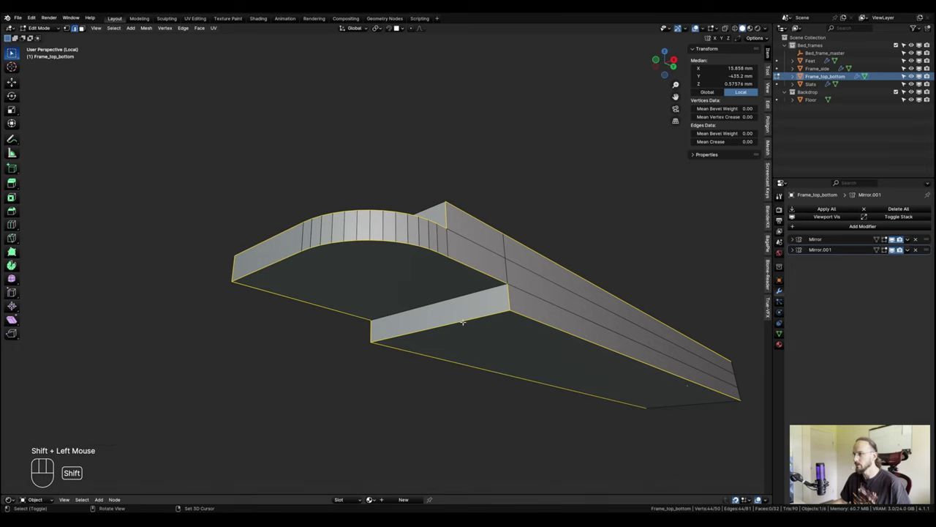
shift+click(448, 299)
shift+middle_drag(415, 263, 511, 334)
scroll(456, 299, down, 2)
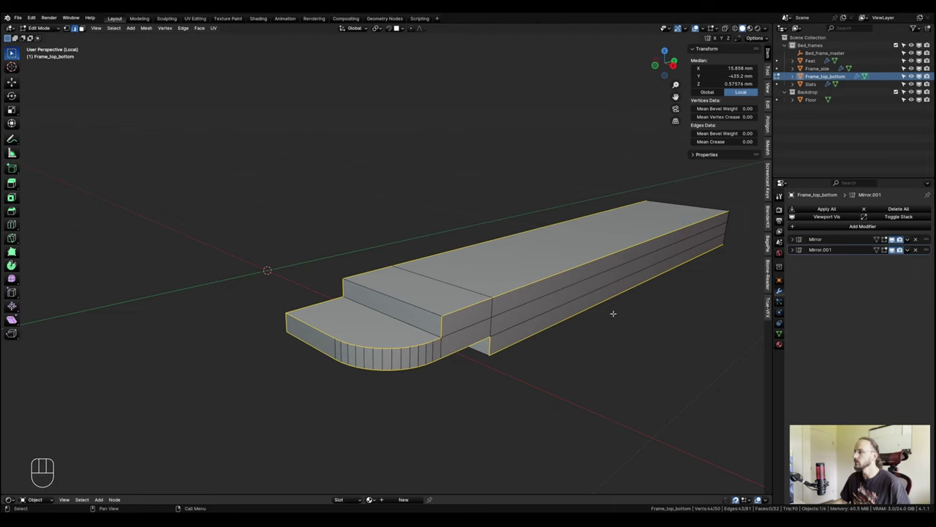
Mark the selected outline edges of the Frame_top_bottom rail as UV seams.
middle_drag(527, 303, 584, 303)
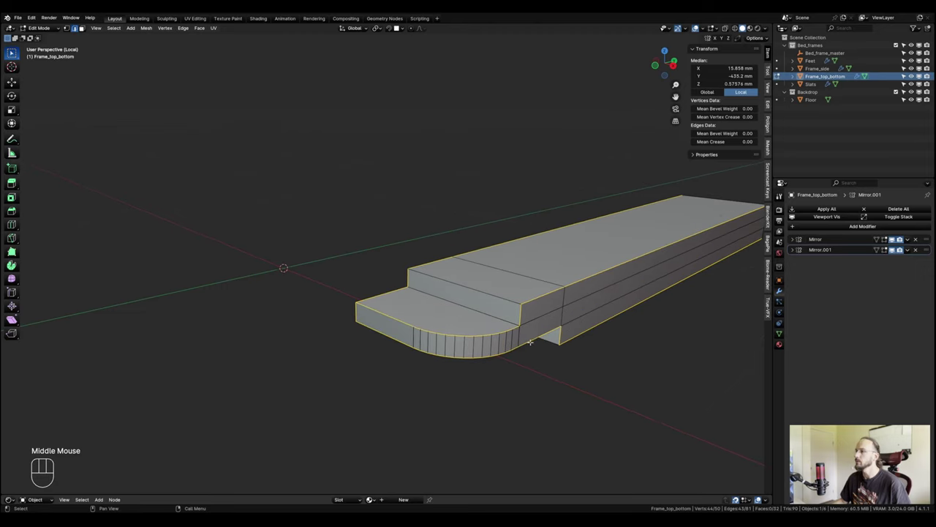
scroll(530, 342, up, 2)
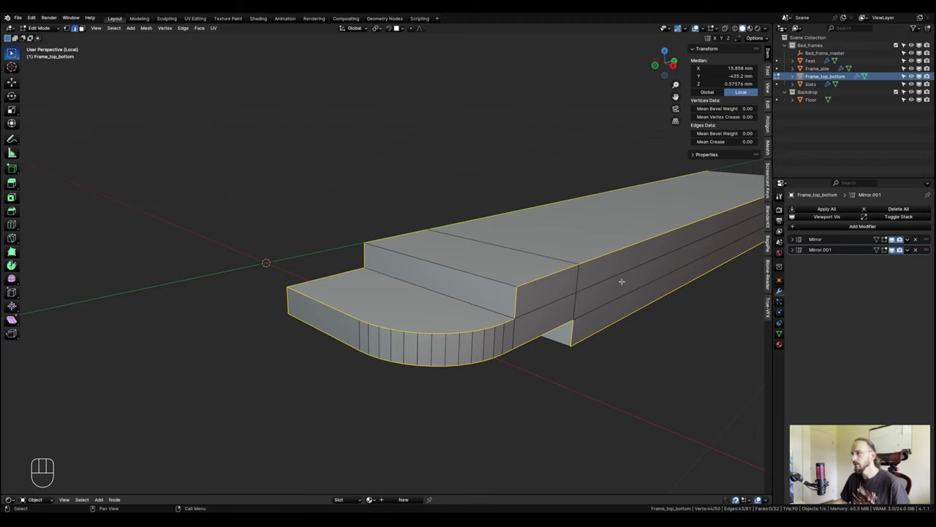
middle_drag(622, 281, 612, 282)
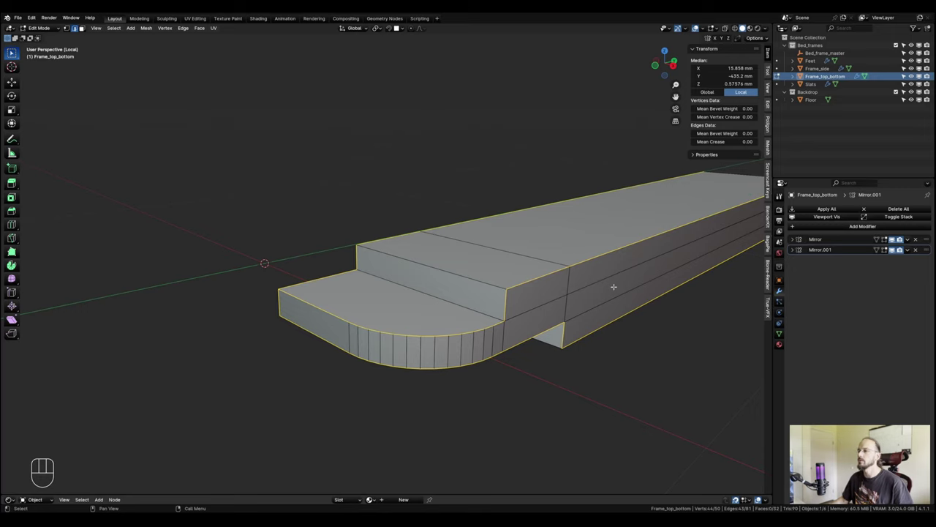
scroll(634, 287, down, 1)
mouse_move(636, 271)
middle_down()
mouse_move(669, 254)
mouse_move(634, 269)
middle_up()
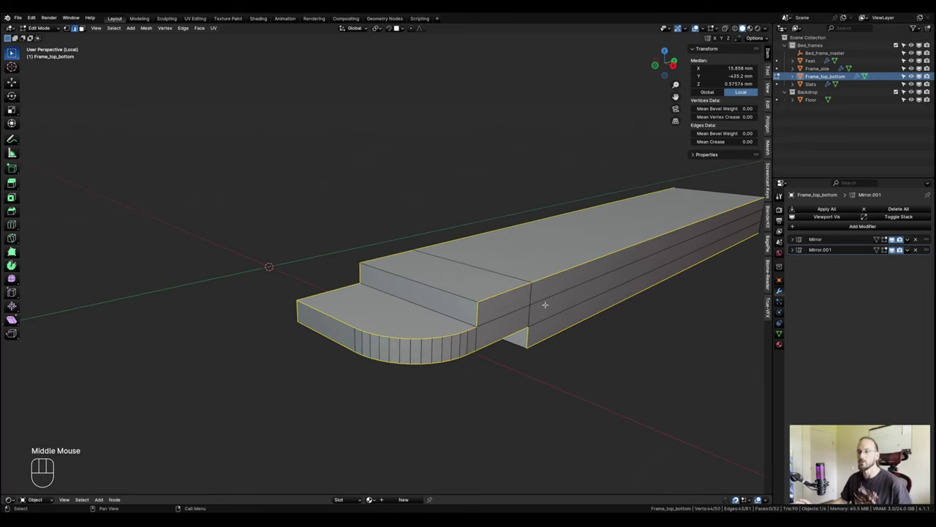
mouse_move(546, 287)
shift+middle_down()
mouse_move(608, 274)
mouse_move(548, 300)
mouse_move(574, 307)
mouse_move(548, 284)
shift+middle_up()
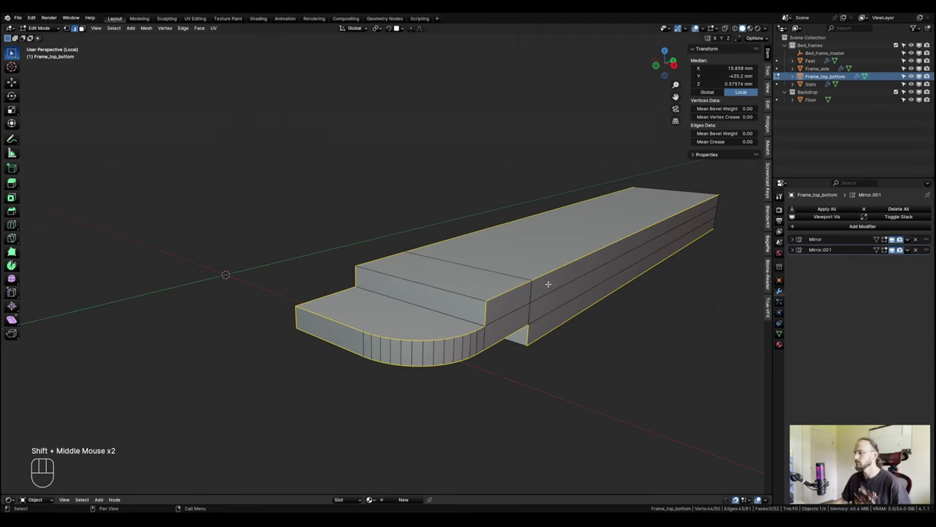
right_click(548, 284)
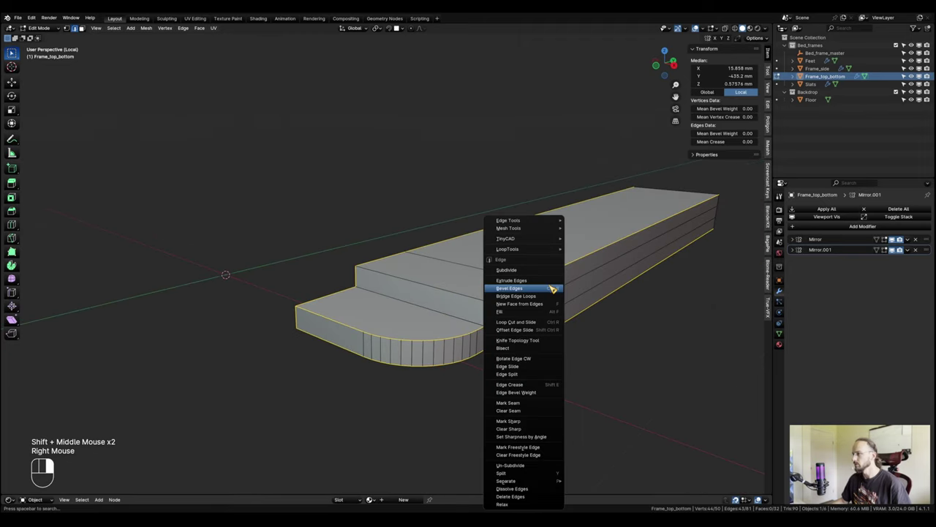
click(542, 406)
shift+middle_drag(551, 276, 576, 291)
Select the rail's whole mesh, unwrap it along its seams, and return to Object Mode.
key(Tab)
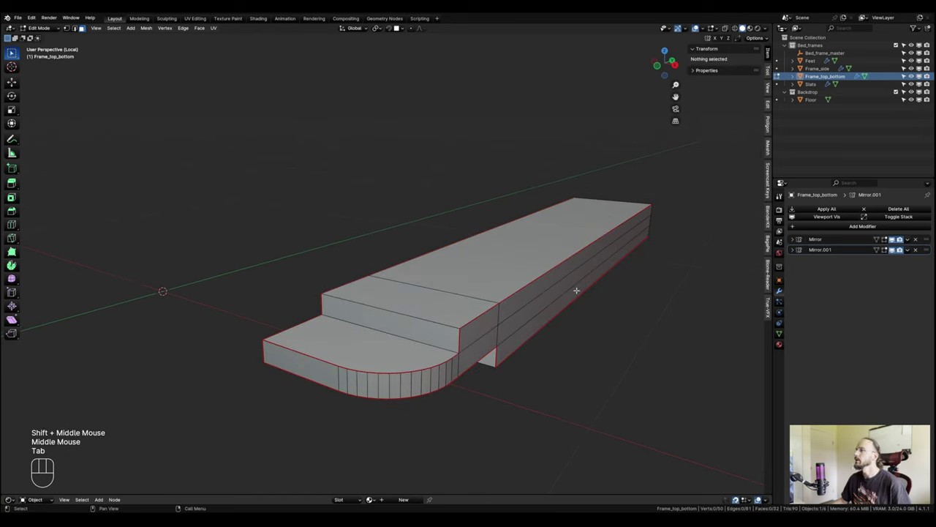
key(a)
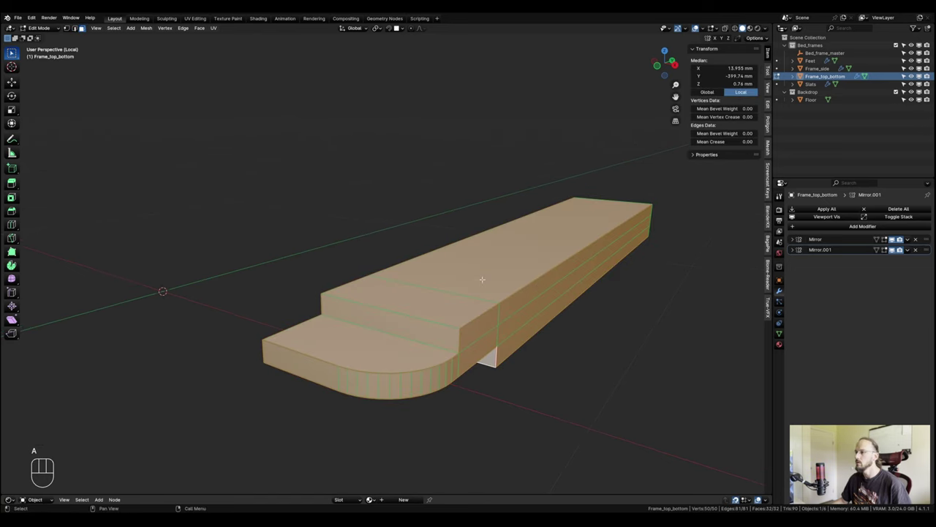
key(u)
click(483, 273)
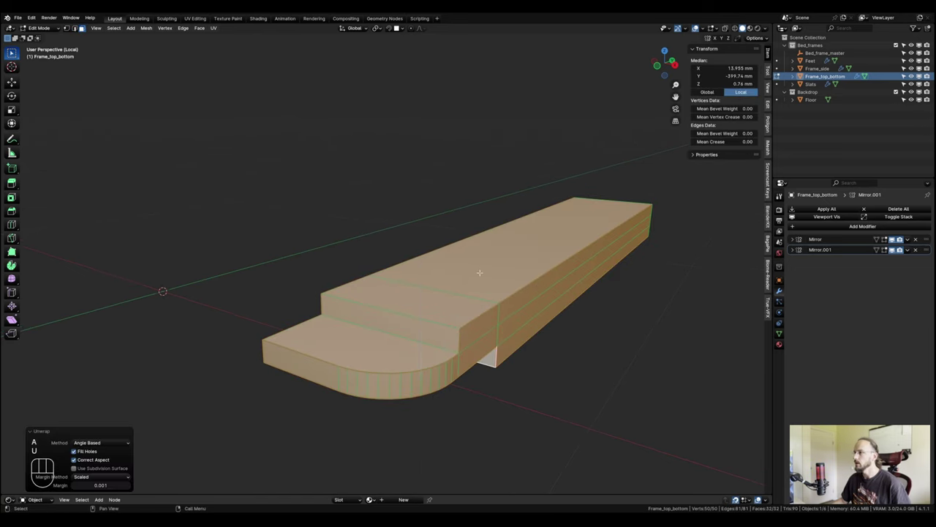
key(Tab)
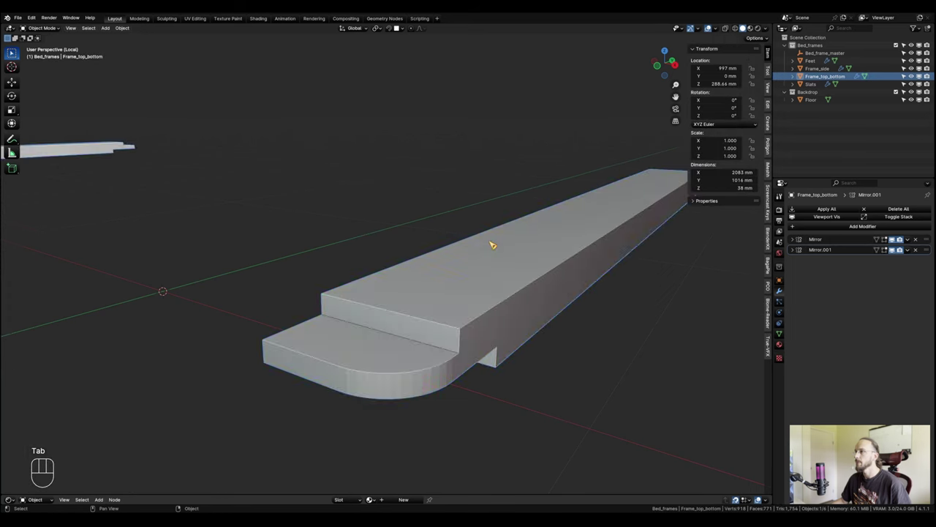
scroll(493, 244, down, 3)
shift+middle_drag(495, 251, 481, 263)
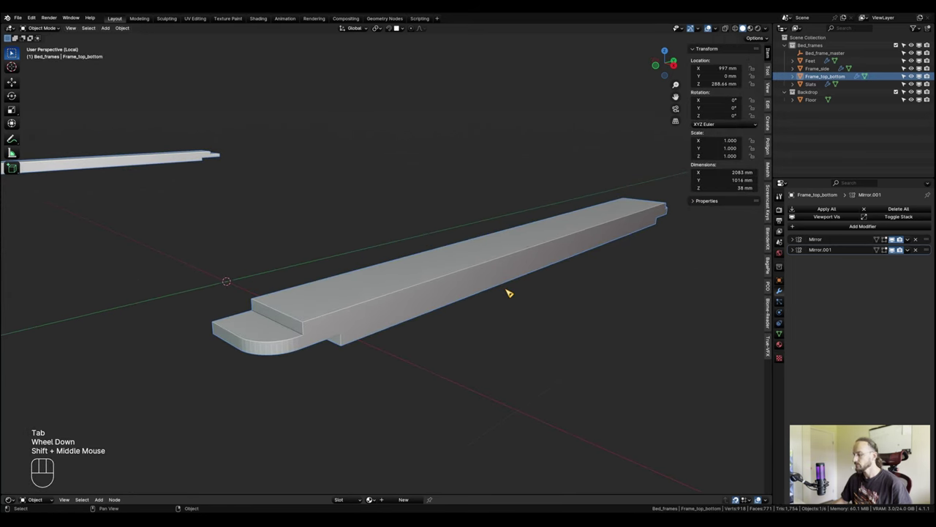
Leave the isolated view and add a Bevel modifier to Frame_top_bottom after its two Mirror modifiers.
key(KP_Divide)
scroll(492, 285, down, 2)
middle_drag(439, 305, 592, 314)
scroll(372, 293, up, 2)
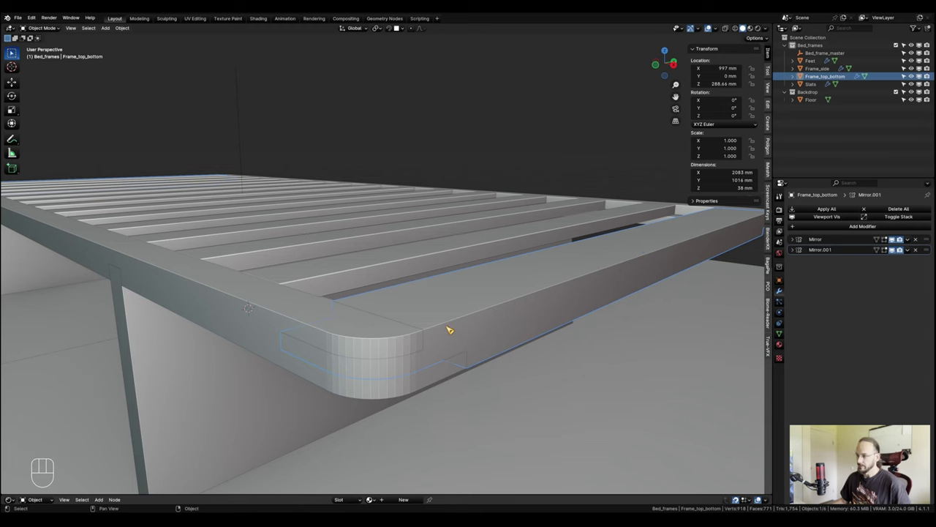
scroll(450, 327, up, 1)
middle_drag(450, 327, 458, 336)
click(834, 227)
mouse_move(831, 231)
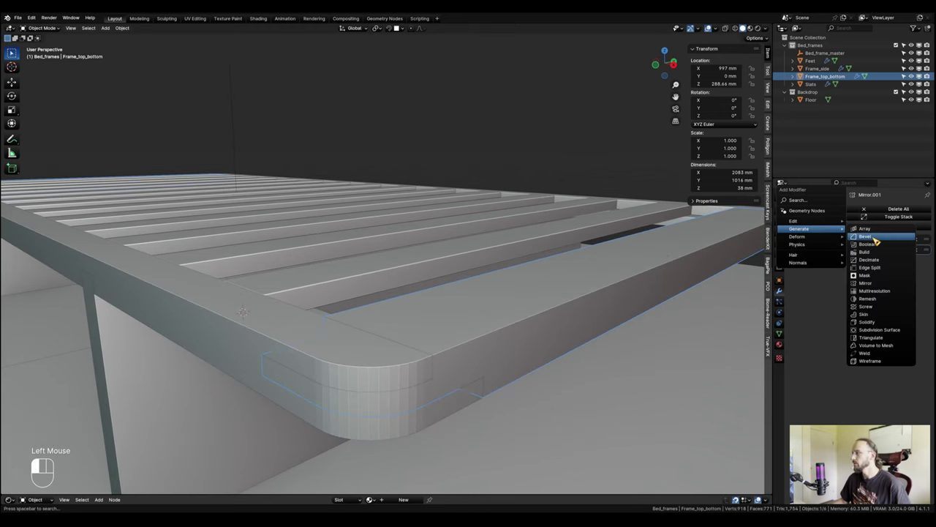
click(865, 236)
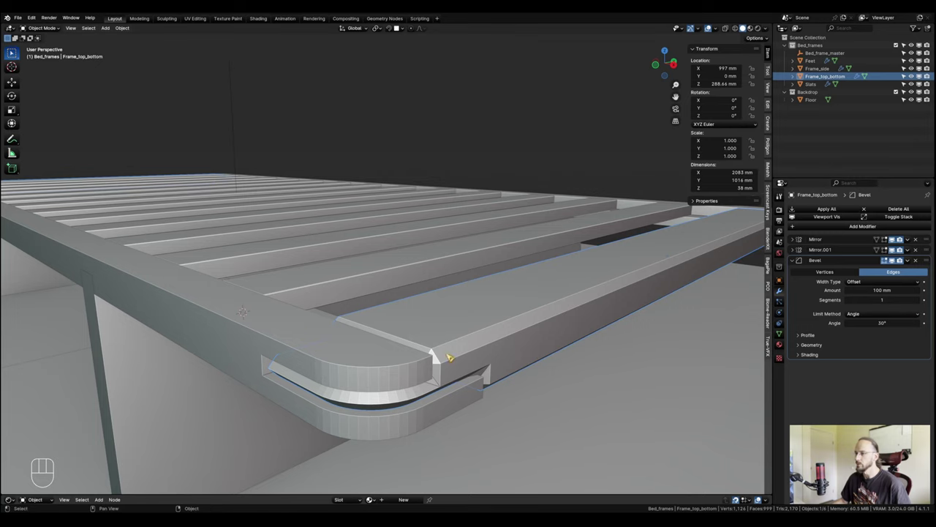
Set the rail's Bevel modifier to an amount of 2 mm with 3 segments.
scroll(446, 369, up, 2)
scroll(441, 375, down, 2)
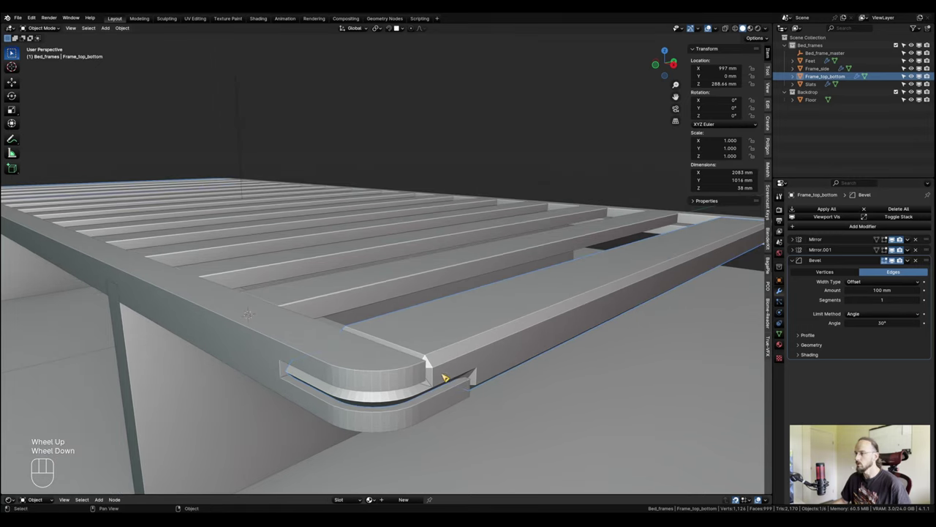
shift+middle_drag(444, 372, 584, 359)
scroll(575, 363, up, 1)
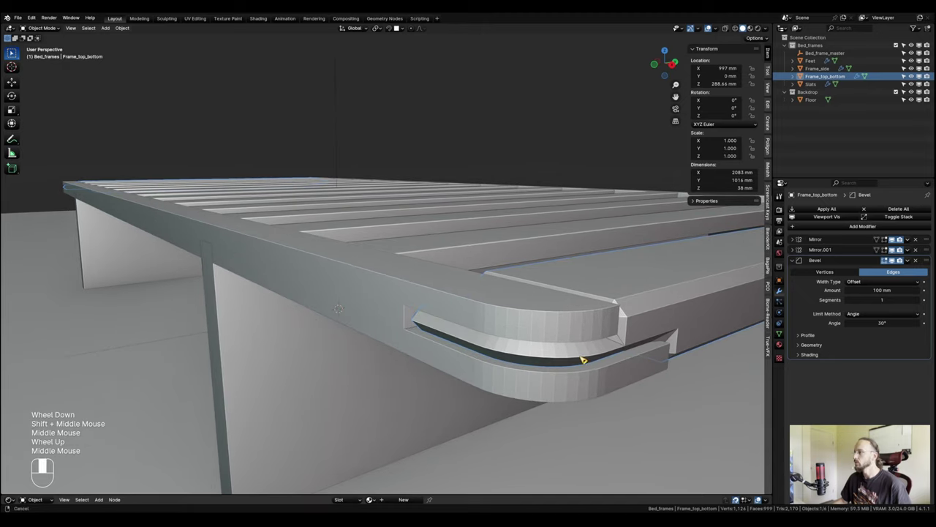
scroll(693, 334, up, 1)
middle_drag(694, 333, 463, 383)
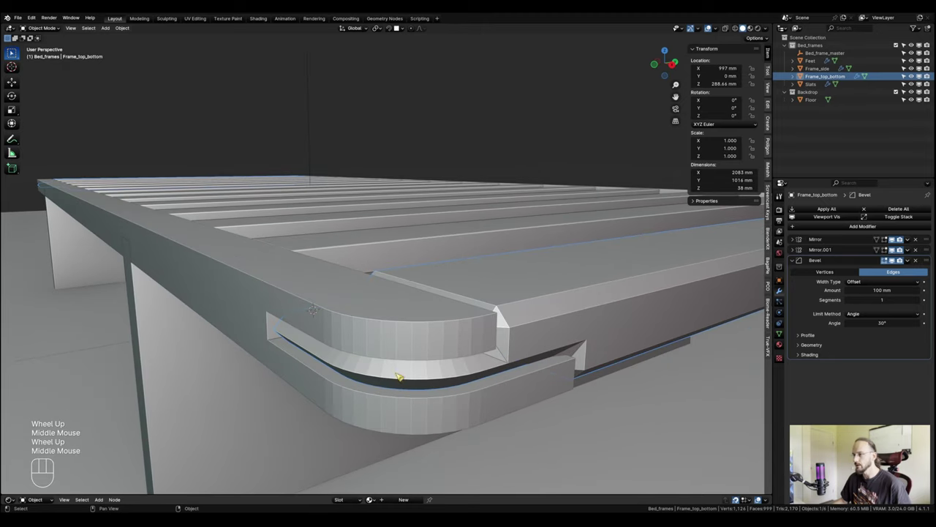
click(897, 289)
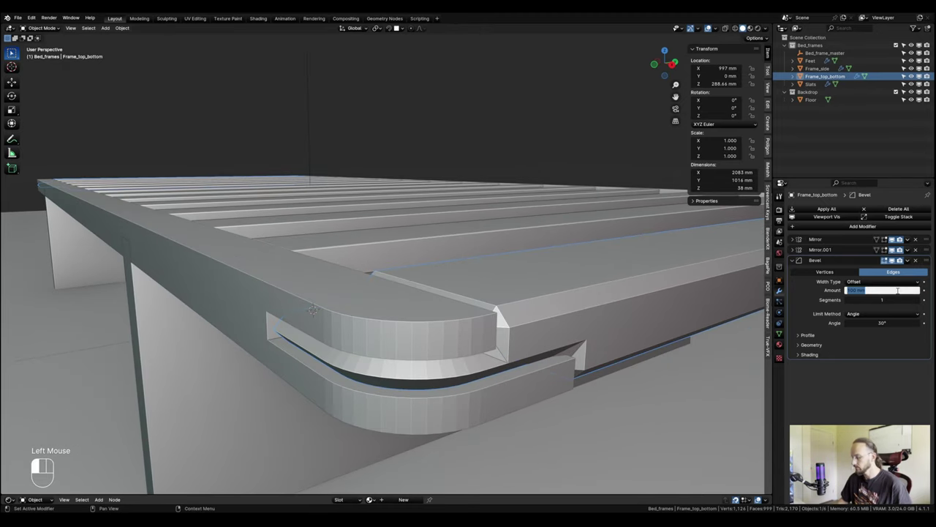
text(2)
key(Return)
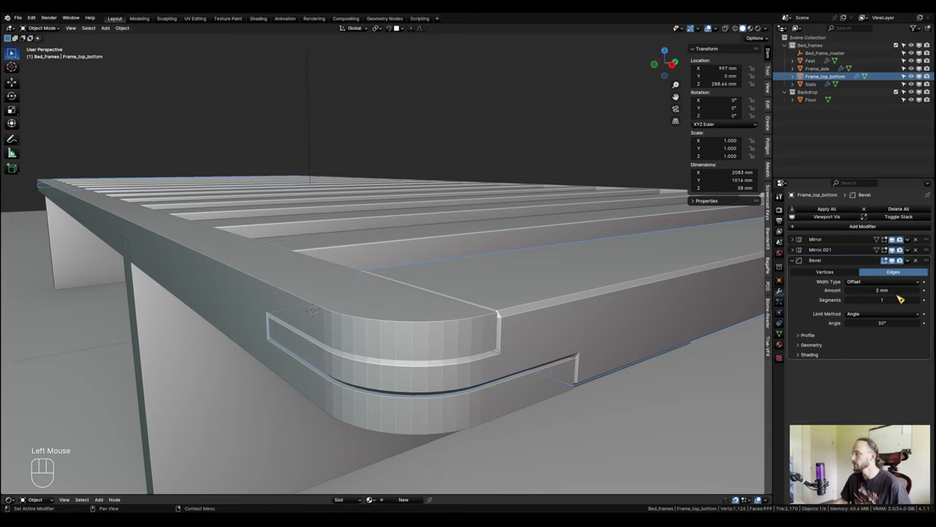
click(918, 300)
click(919, 301)
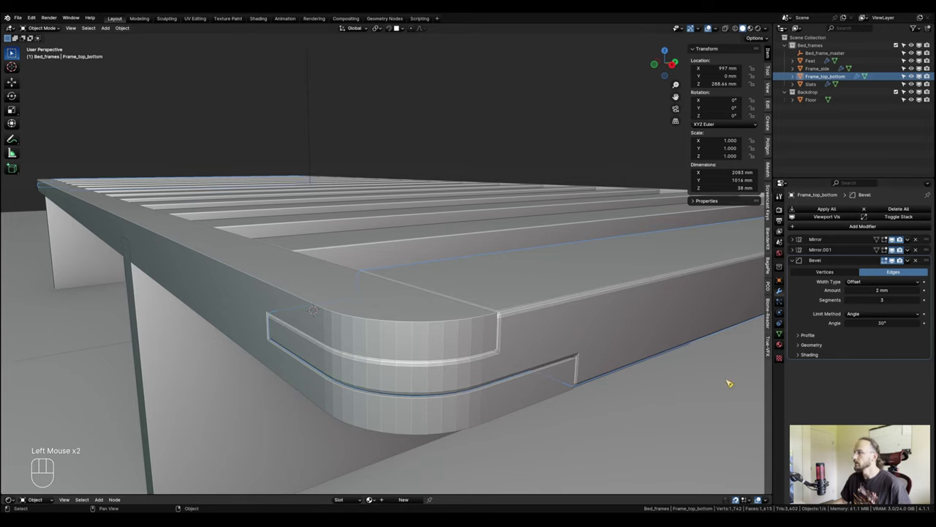
Change the Bevel modifier's limit method to Weight.
shift+middle_drag(646, 345, 513, 347)
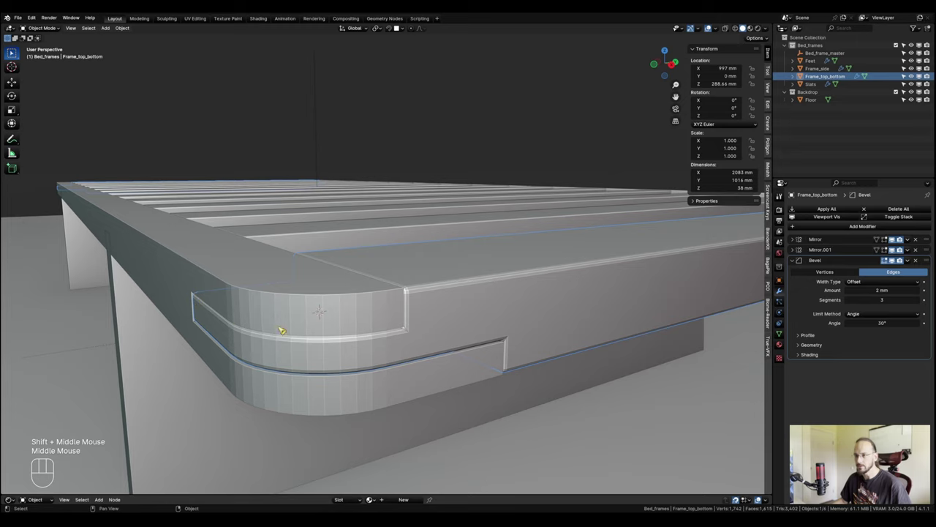
middle_drag(356, 329, 497, 325)
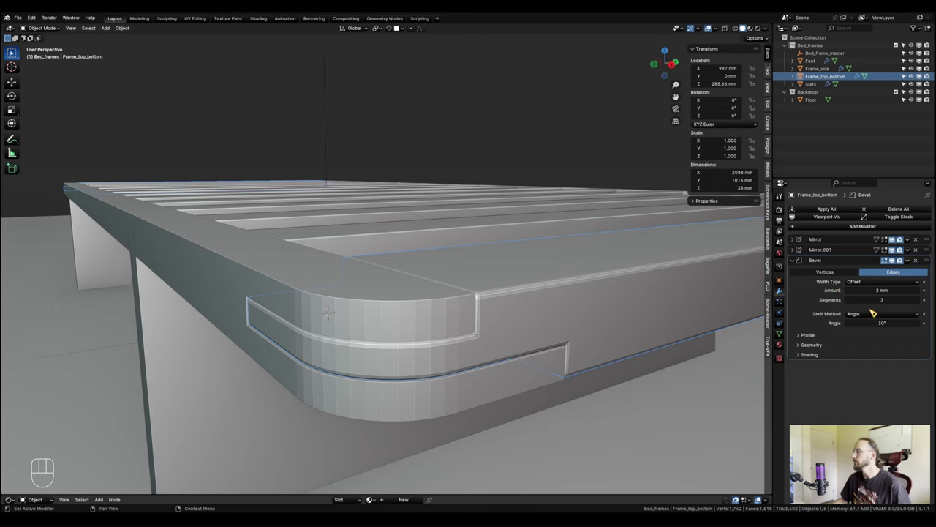
click(909, 314)
click(871, 340)
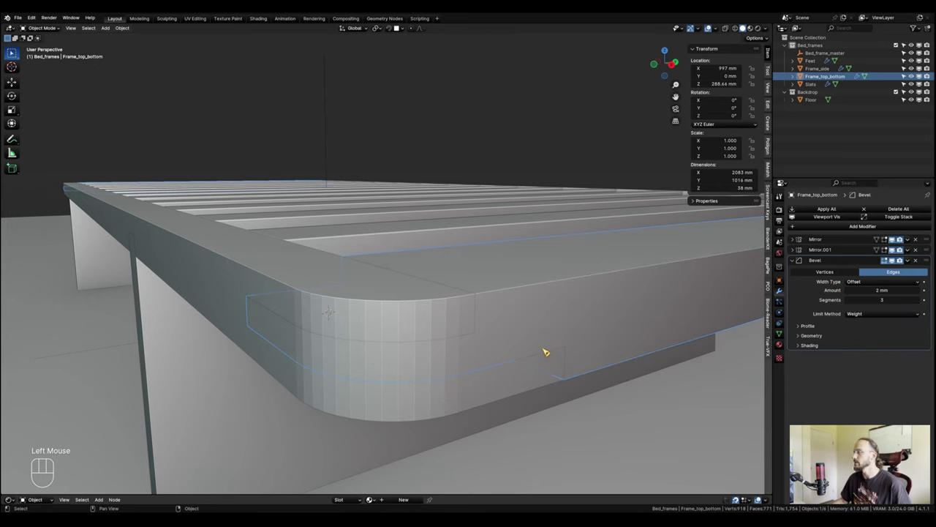
scroll(543, 351, down, 2)
shift+middle_drag(544, 351, 554, 340)
middle_drag(553, 340, 502, 348)
scroll(564, 328, down, 1)
scroll(503, 348, up, 1)
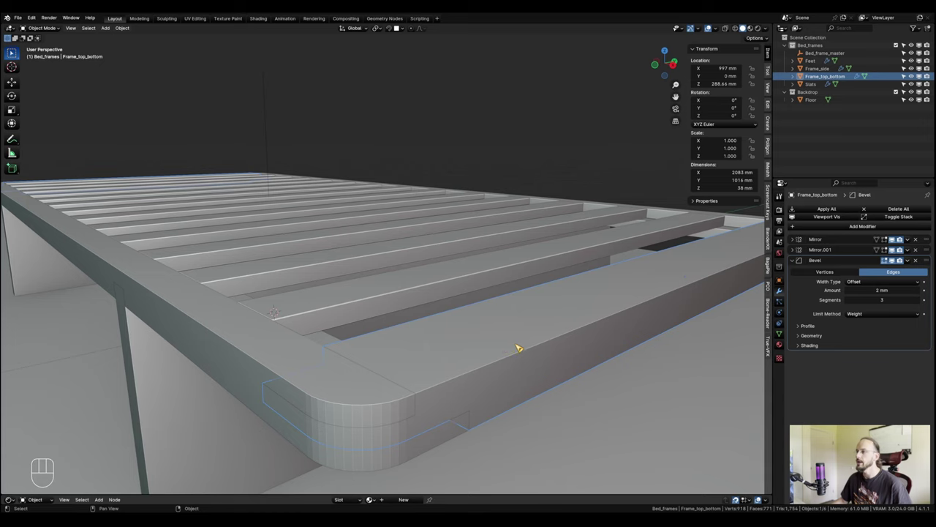
In Edit Mode, select the rail's long upper and lower edges on both sides, including the short upper segments over the end step.
scroll(509, 350, down, 2)
shift+middle_drag(556, 351, 452, 346)
middle_drag(392, 387, 393, 295)
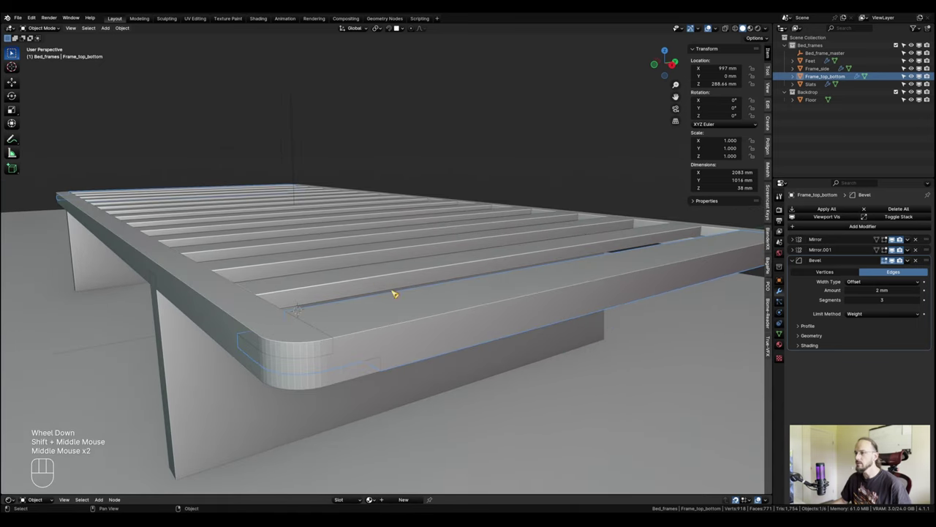
shift+middle_drag(435, 375, 429, 255)
scroll(583, 267, up, 4)
scroll(550, 366, down, 1)
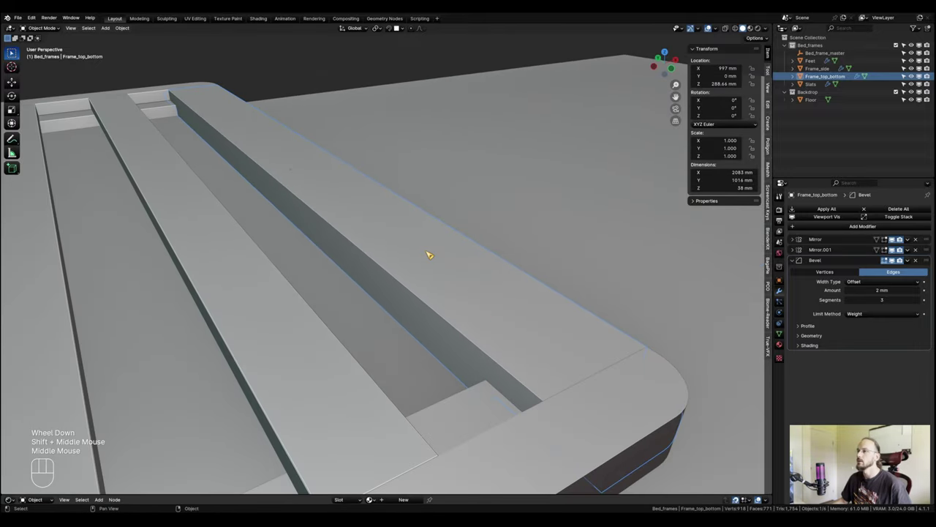
key(Tab)
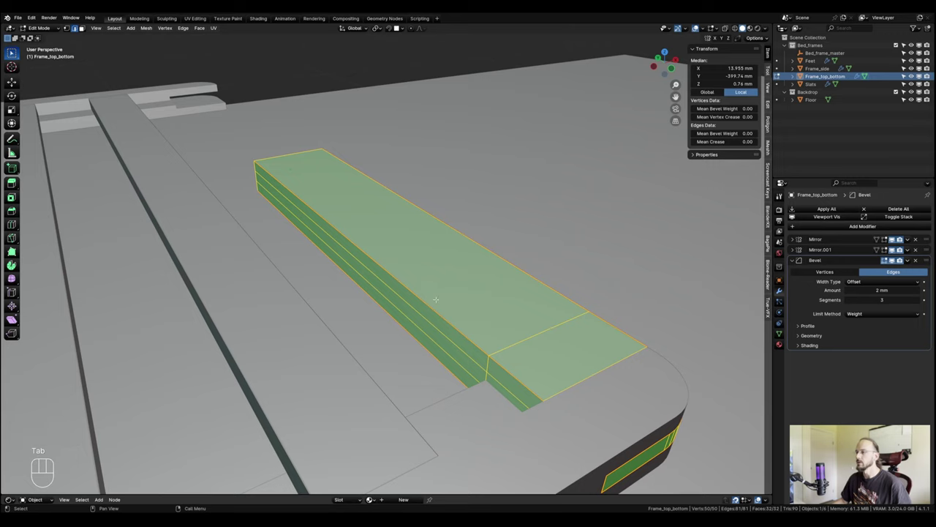
click(476, 351)
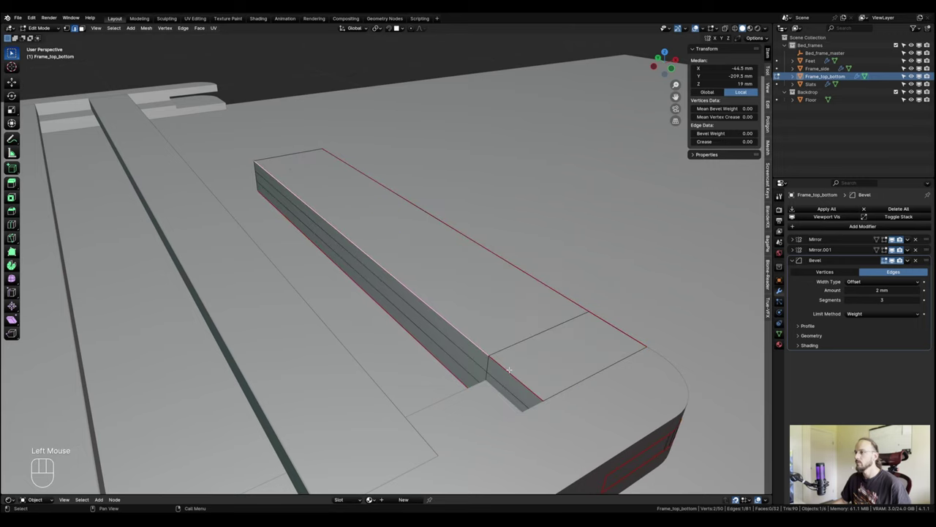
shift+click(467, 363)
shift+click(459, 379)
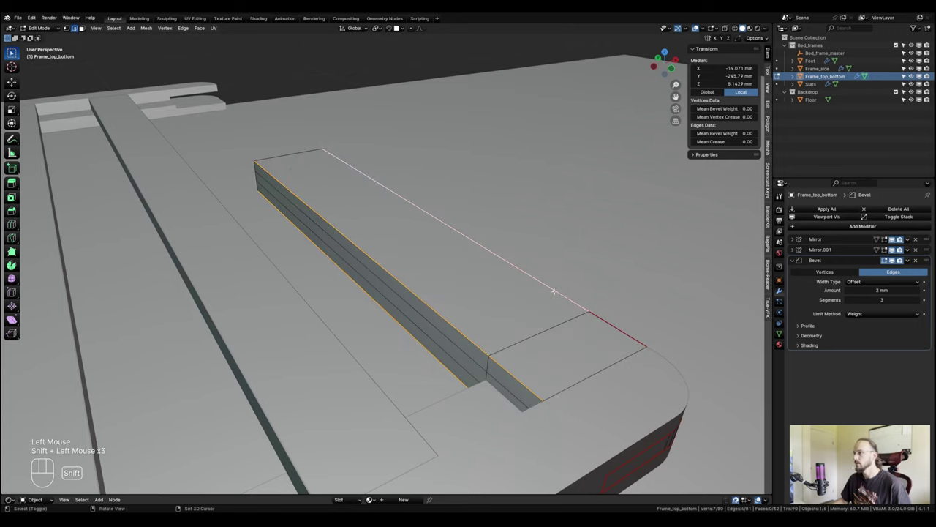
shift+click(548, 284)
shift+click(629, 334)
shift+middle_drag(669, 339, 341, 318)
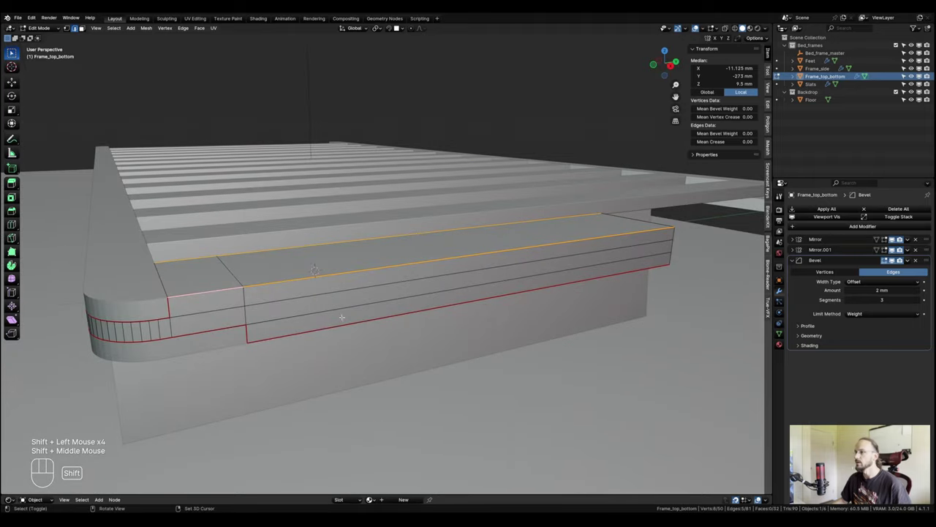
shift+click(342, 320)
shift+middle_drag(469, 328, 322, 328)
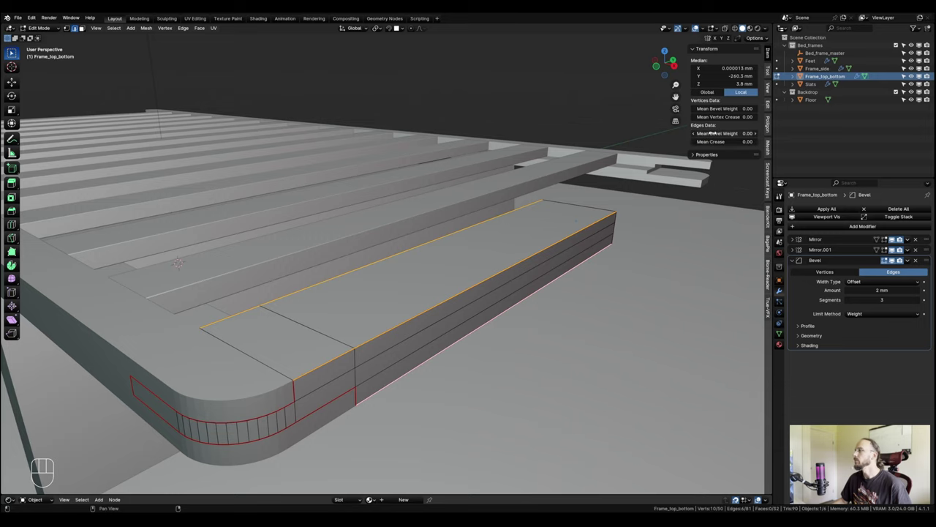
Set the mean bevel weight of the selected long rail edges to 1.00.
drag(713, 133, 742, 133)
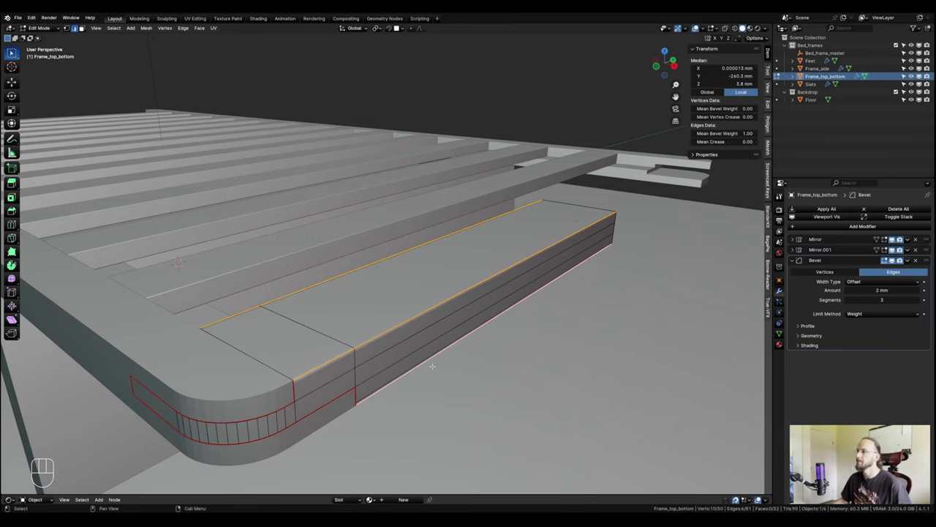
scroll(362, 317, up, 4)
scroll(326, 323, down, 1)
middle_drag(326, 323, 485, 314)
scroll(419, 316, down, 1)
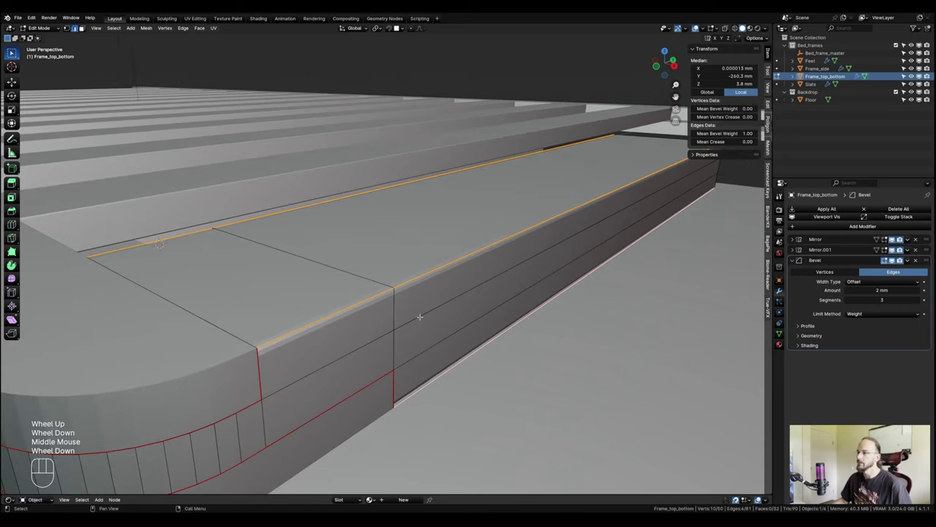
Return to Object Mode and examine the bevelled long edges of the end rail around its corner joint.
key(Tab)
scroll(421, 309, down, 1)
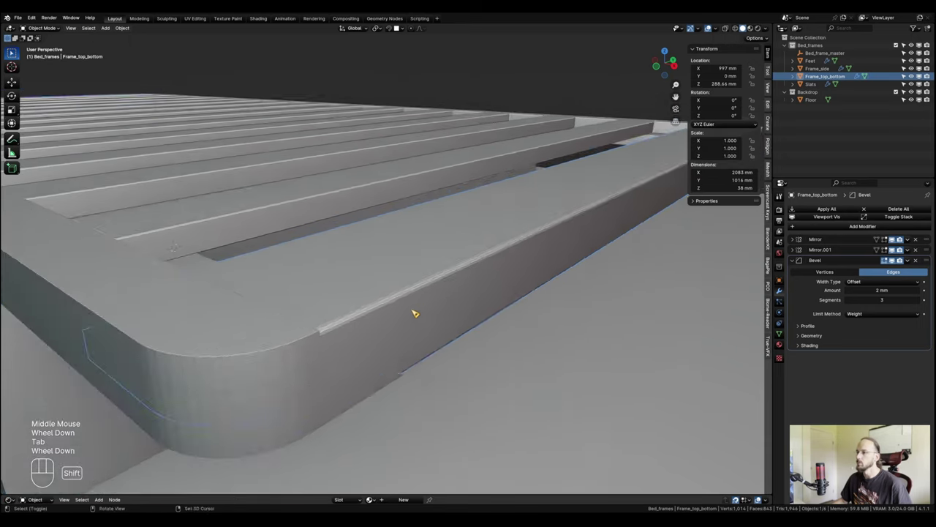
shift+middle_drag(414, 312, 502, 320)
scroll(577, 283, down, 1)
shift+middle_drag(577, 282, 480, 259)
middle_drag(498, 299, 412, 316)
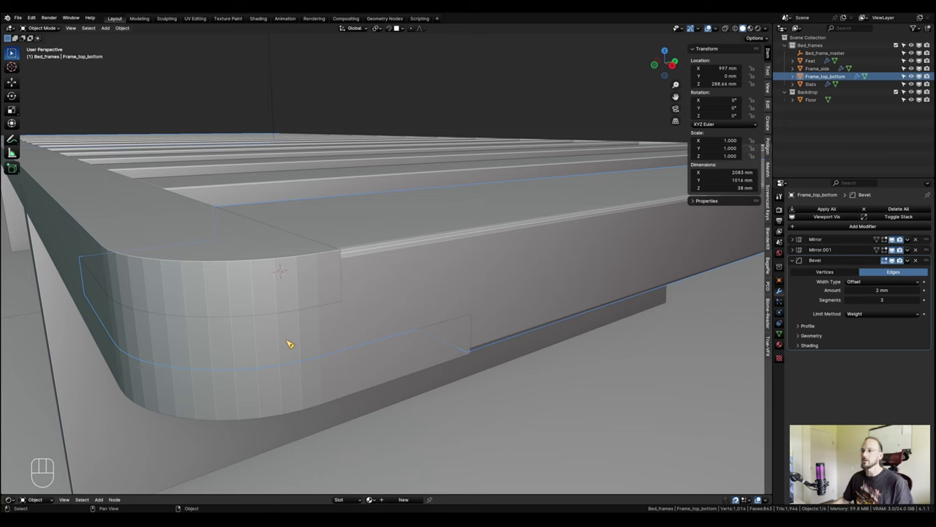
scroll(434, 372, down, 1)
shift+middle_drag(434, 372, 428, 359)
middle_drag(428, 358, 443, 332)
scroll(432, 343, down, 1)
scroll(443, 332, up, 1)
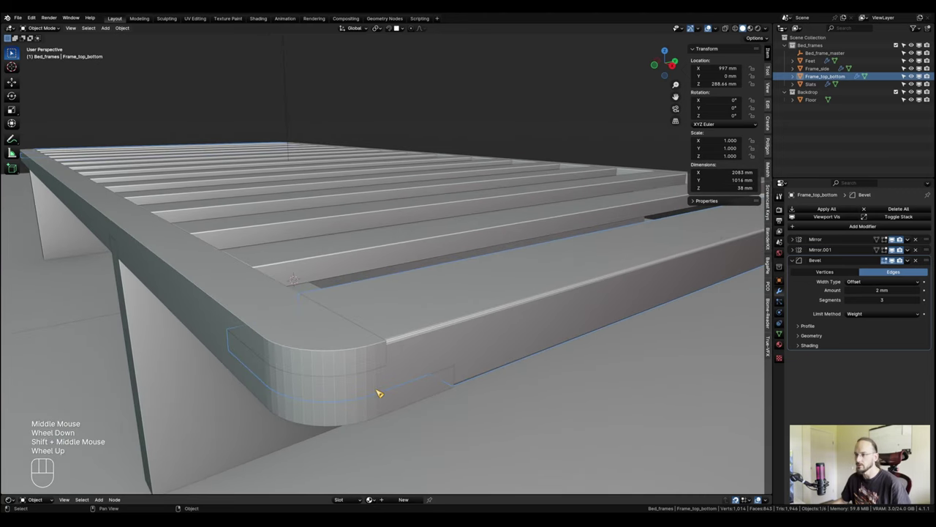
scroll(457, 355, up, 2)
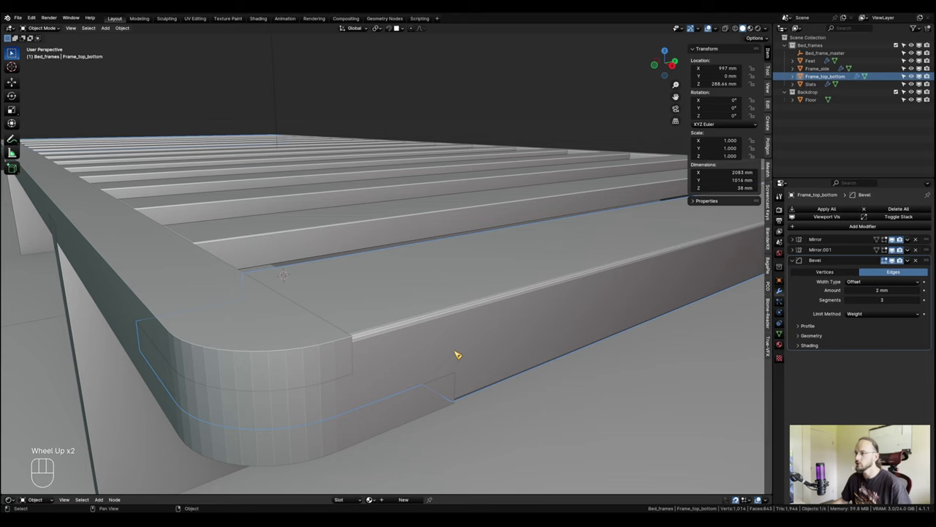
Apply Shade Smooth to the end rail (Frame_top_bottom).
right_click(454, 315)
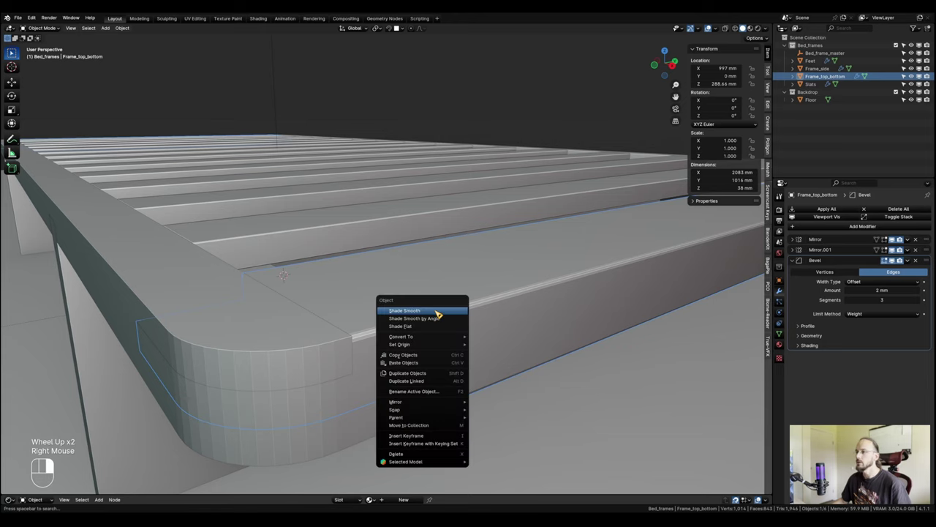
click(437, 314)
scroll(471, 329, down, 1)
middle_drag(471, 329, 249, 337)
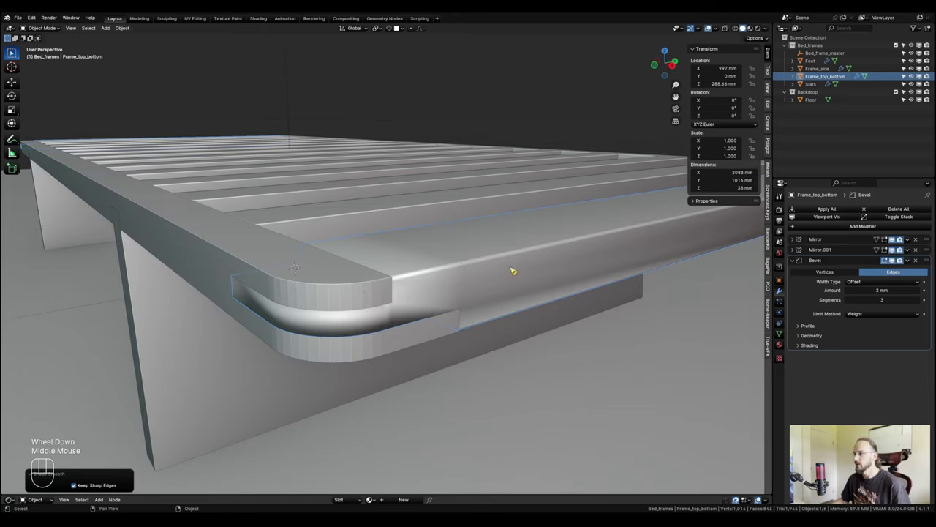
middle_drag(512, 270, 468, 356)
scroll(468, 355, up, 1)
scroll(469, 357, down, 1)
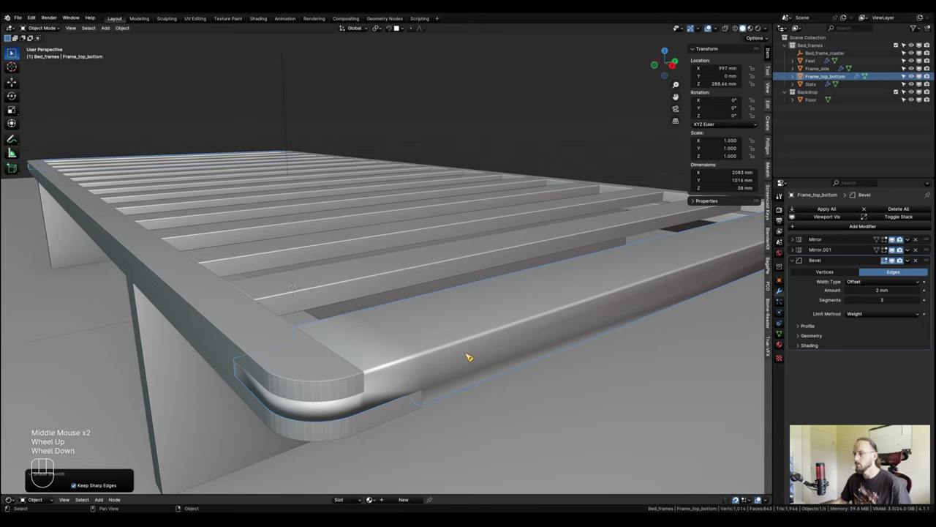
scroll(470, 367, up, 1)
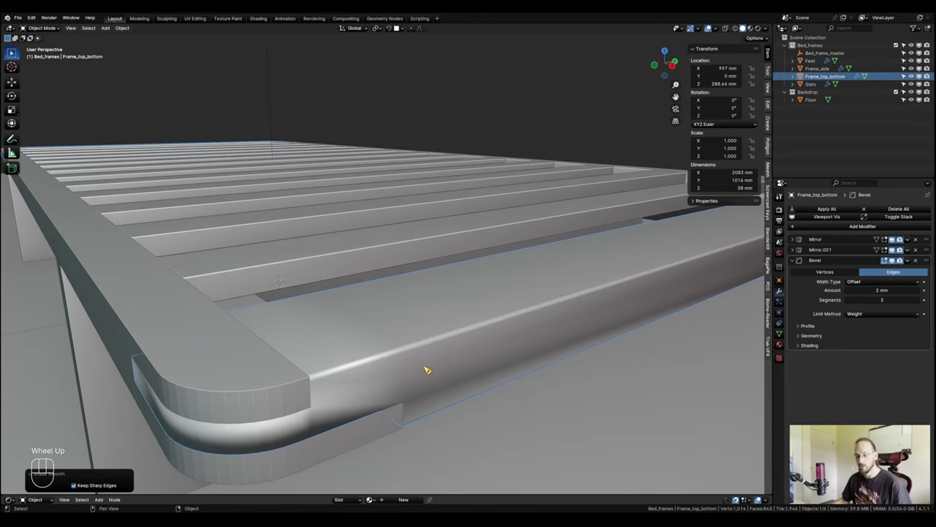
scroll(431, 357, down, 1)
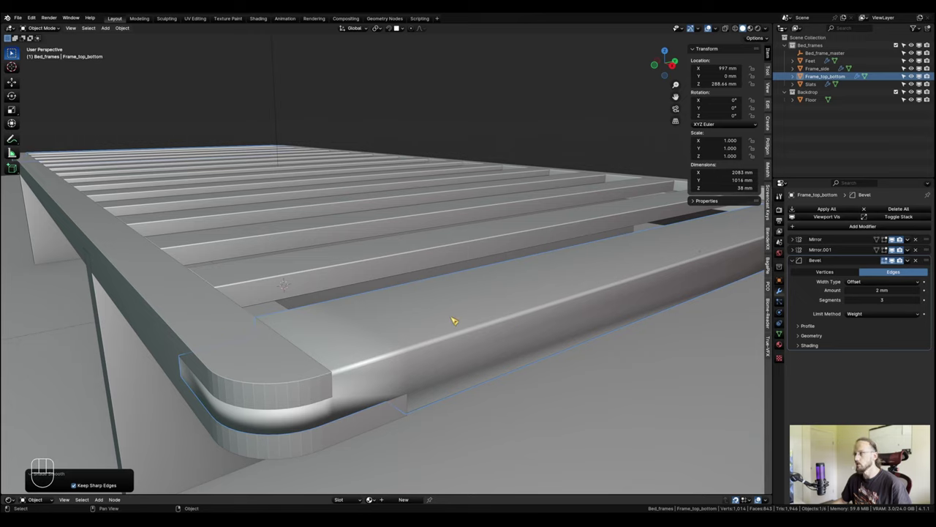
Add a Smooth by Angle modifier after the Bevel on the end rail.
key(q)
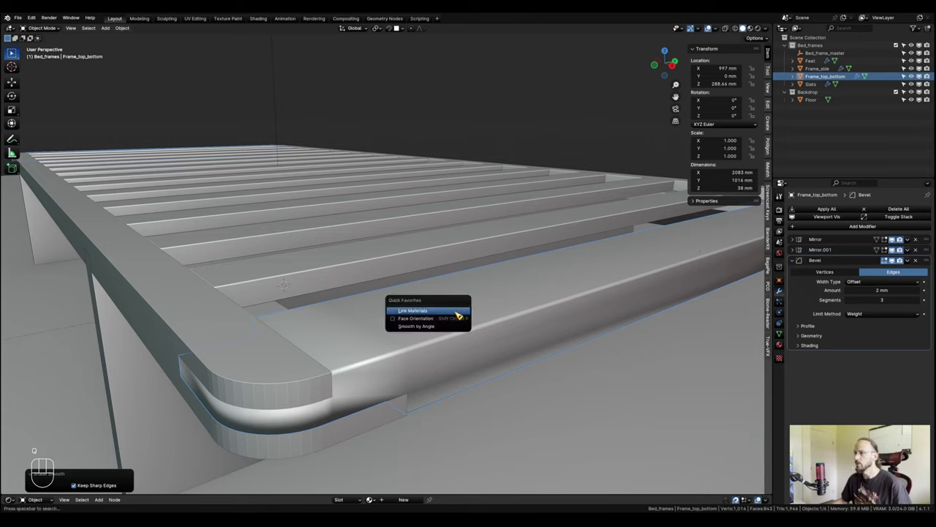
click(413, 308)
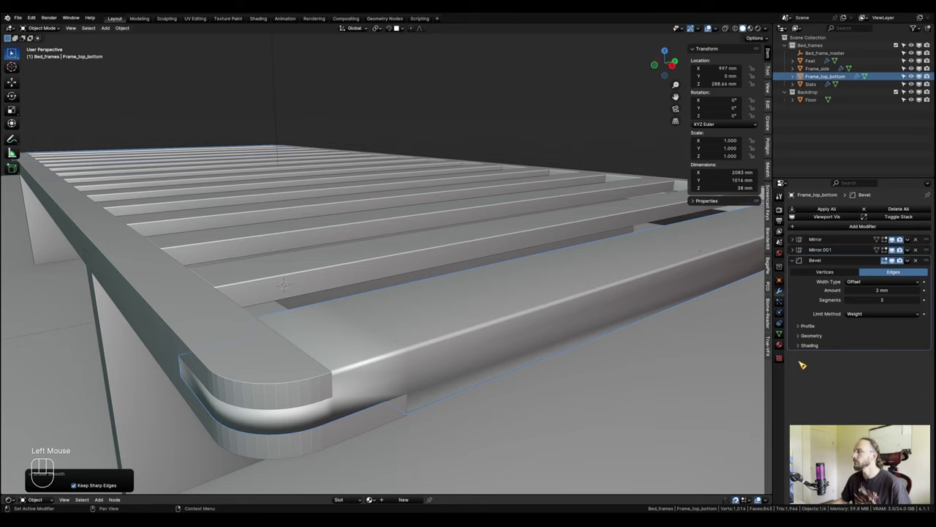
click(827, 227)
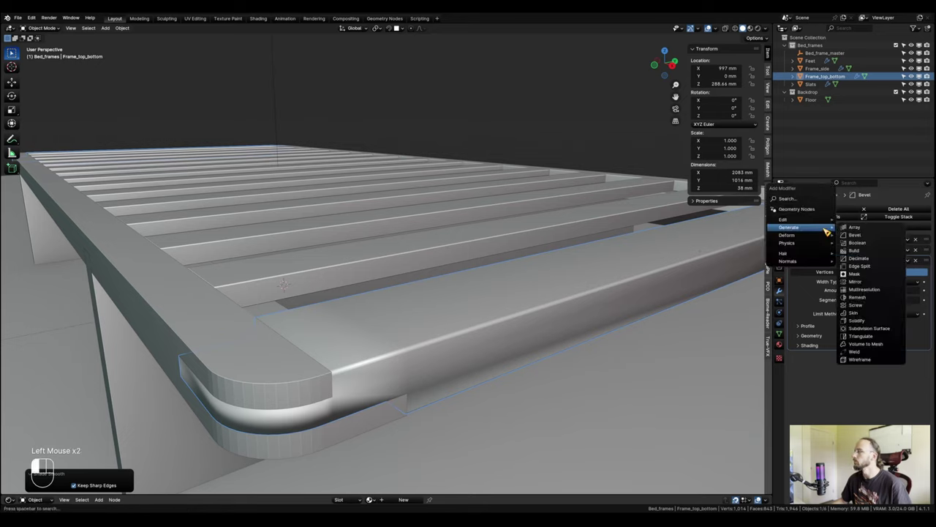
mouse_move(807, 268)
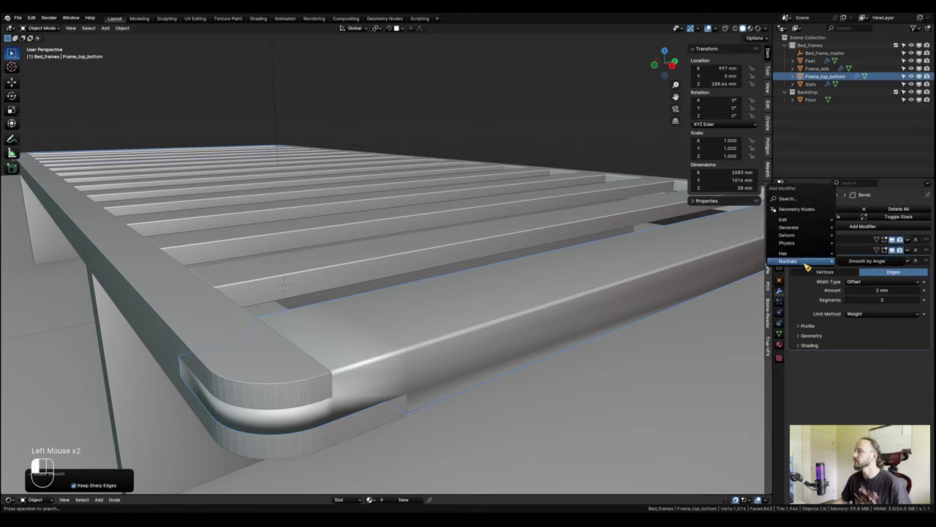
click(874, 261)
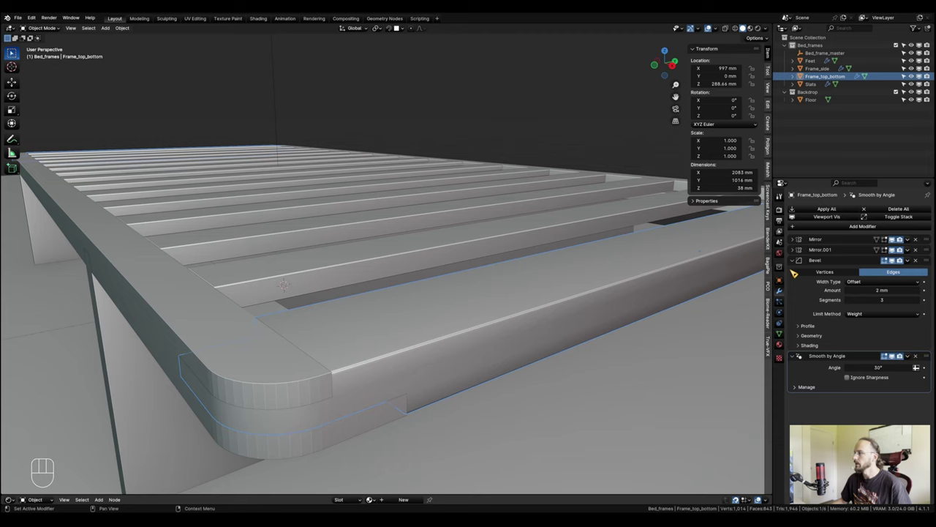
Enable Harden Normals in the shading options of the end rail's Bevel modifier.
click(809, 346)
click(850, 358)
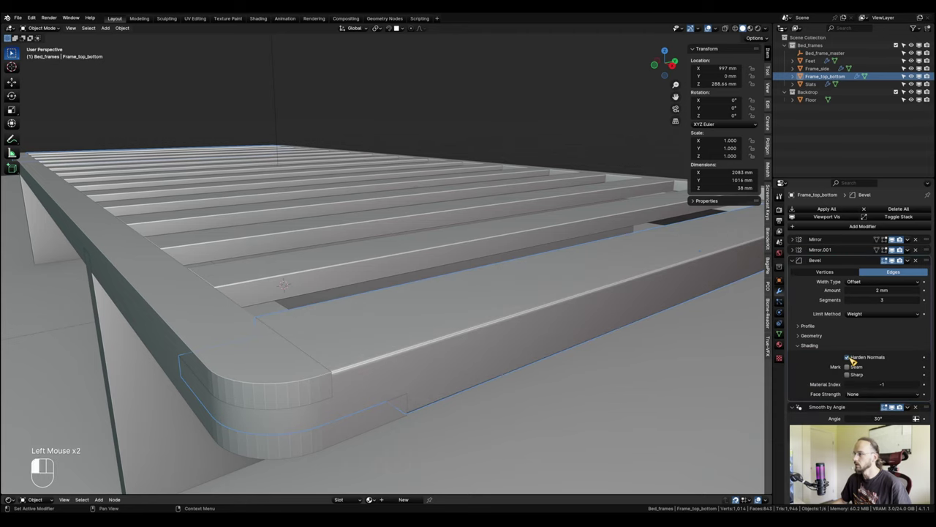
scroll(464, 364, down, 1)
shift+middle_drag(464, 364, 532, 329)
scroll(532, 329, up, 1)
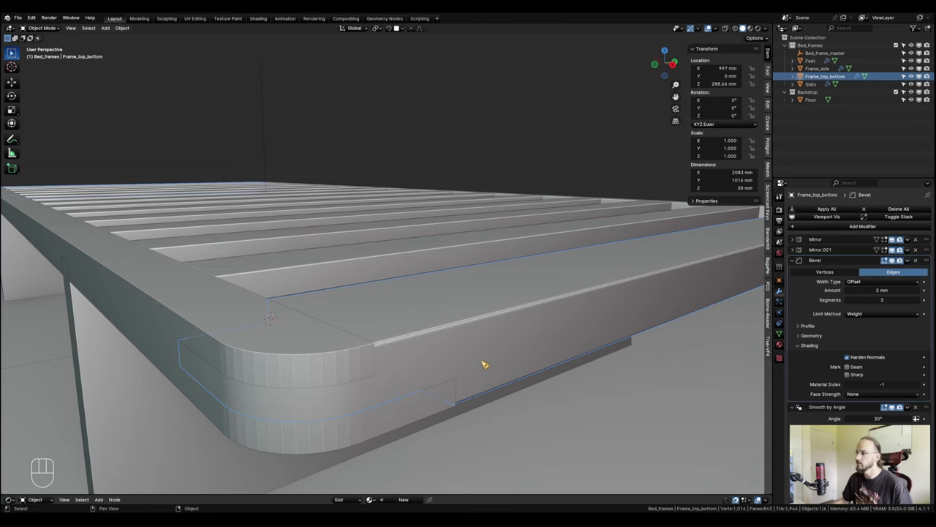
Set the angle of the end rail's Smooth by Angle modifier to 30.2°.
scroll(482, 363, up, 1)
scroll(387, 343, up, 1)
shift+middle_drag(455, 328, 453, 241)
scroll(453, 241, up, 1)
scroll(399, 253, up, 3)
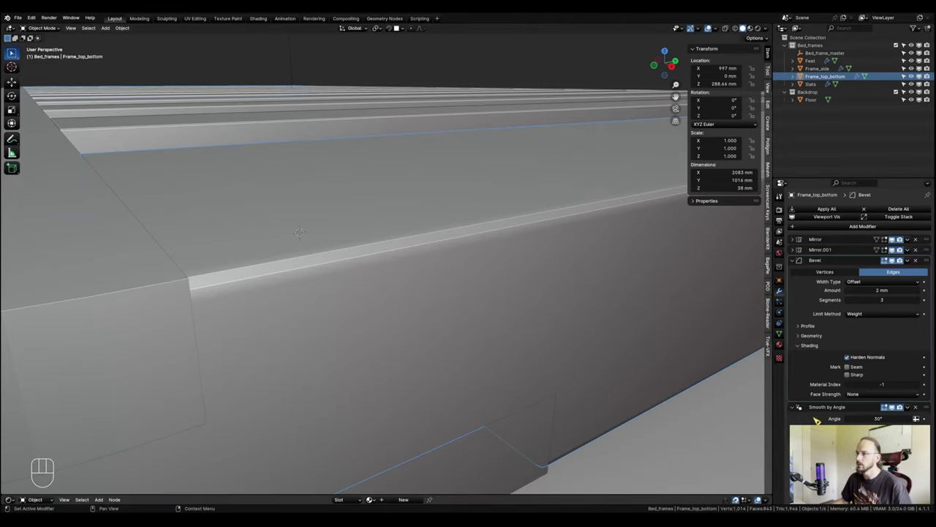
click(877, 418)
drag(877, 418, 879, 418)
scroll(491, 372, down, 2)
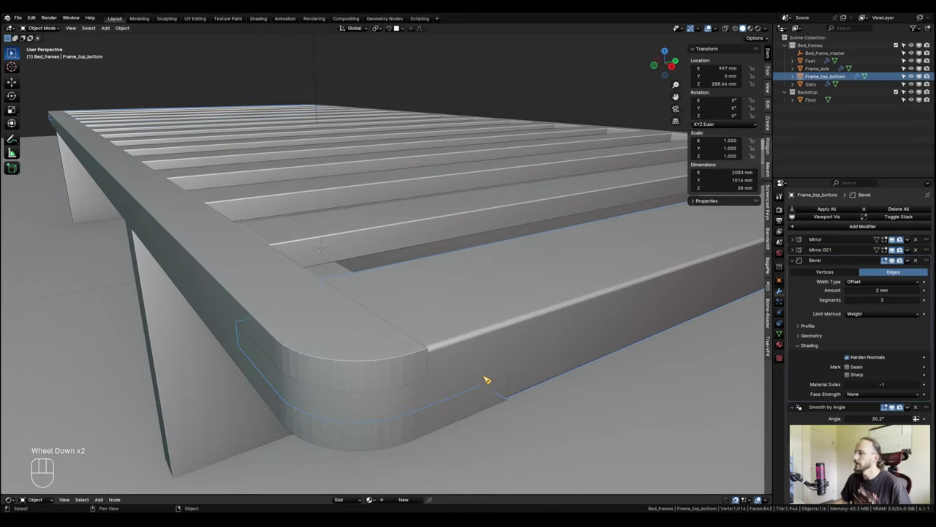
shift+middle_drag(485, 378, 293, 295)
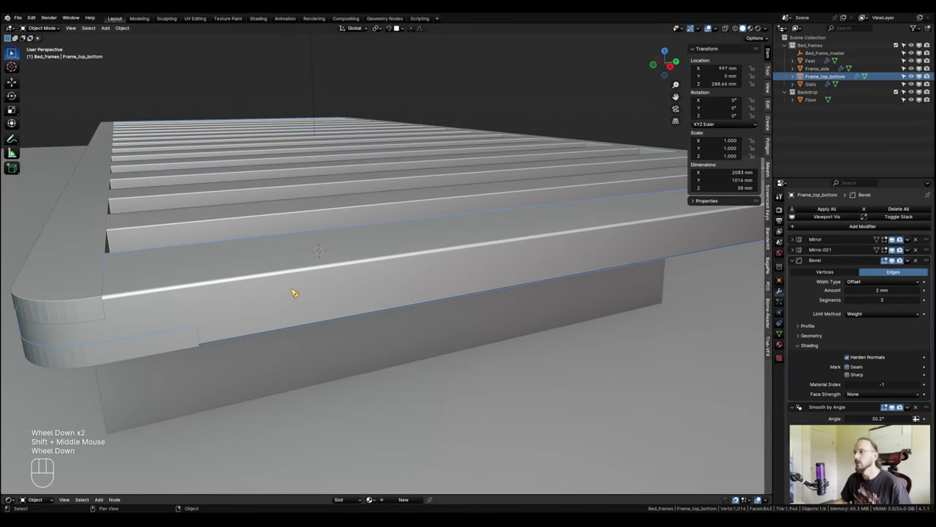
scroll(314, 295, up, 1)
scroll(439, 325, down, 1)
mouse_move(439, 324)
middle_down()
mouse_move(518, 334)
mouse_move(444, 309)
middle_up()
scroll(433, 320, up, 2)
Copy only the Bevel and Smooth by Angle modifiers from the end rail to the side rail (Frame_side).
click(429, 326)
scroll(429, 327, down, 1)
scroll(443, 309, down, 1)
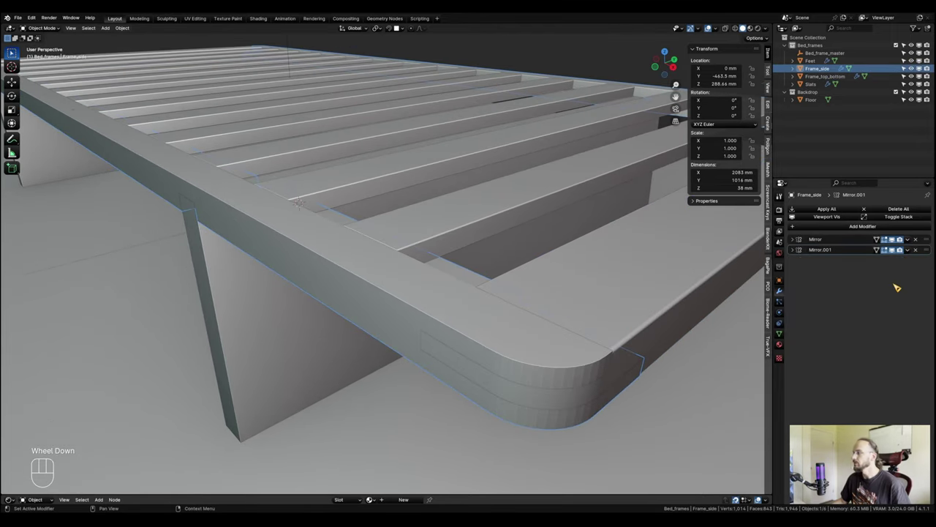
shift+middle_drag(572, 391, 569, 387)
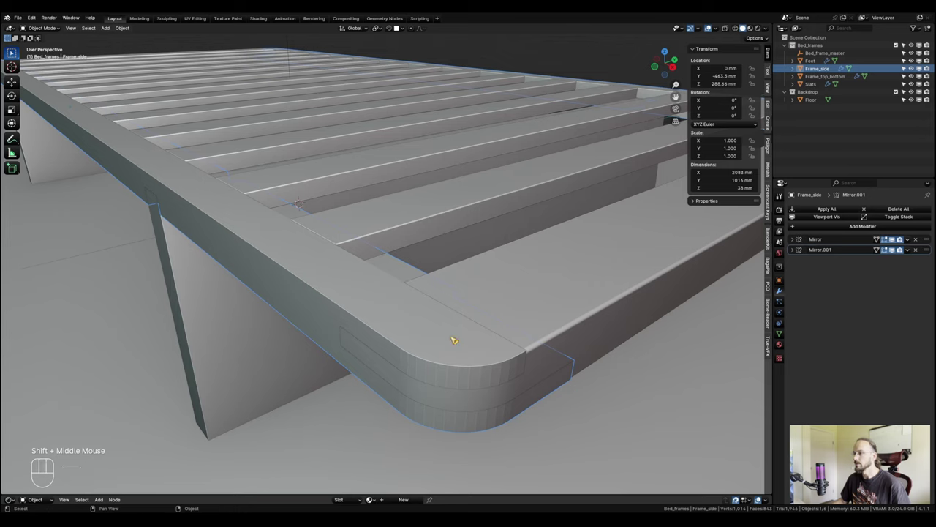
scroll(468, 340, up, 3)
scroll(487, 340, down, 3)
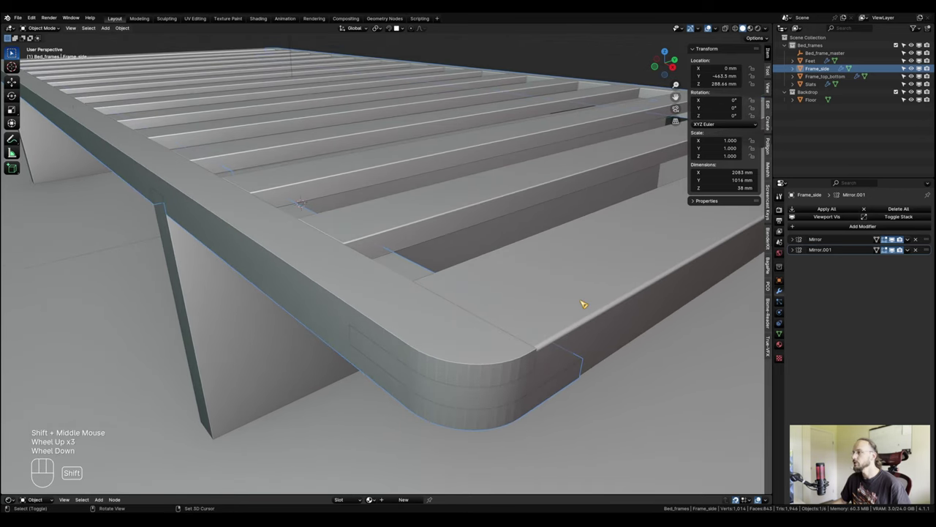
shift+click(592, 293)
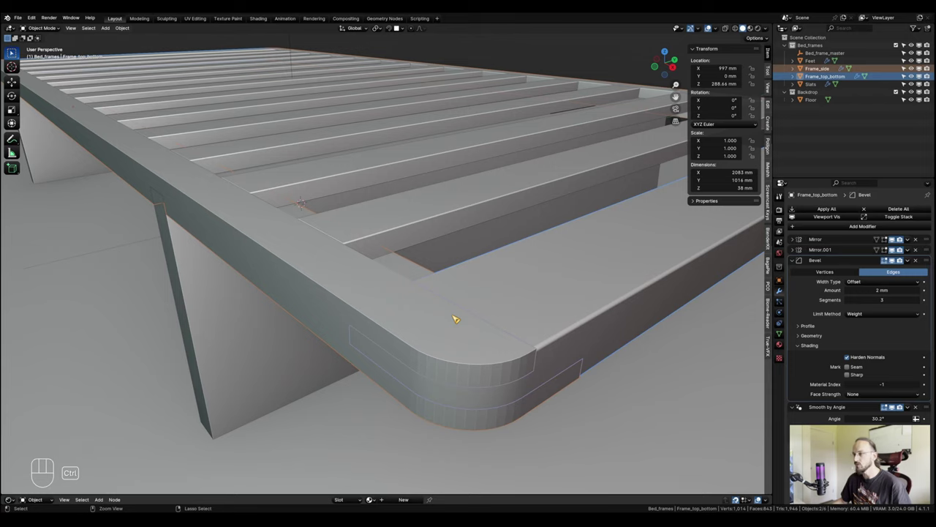
key(ctrl+c)
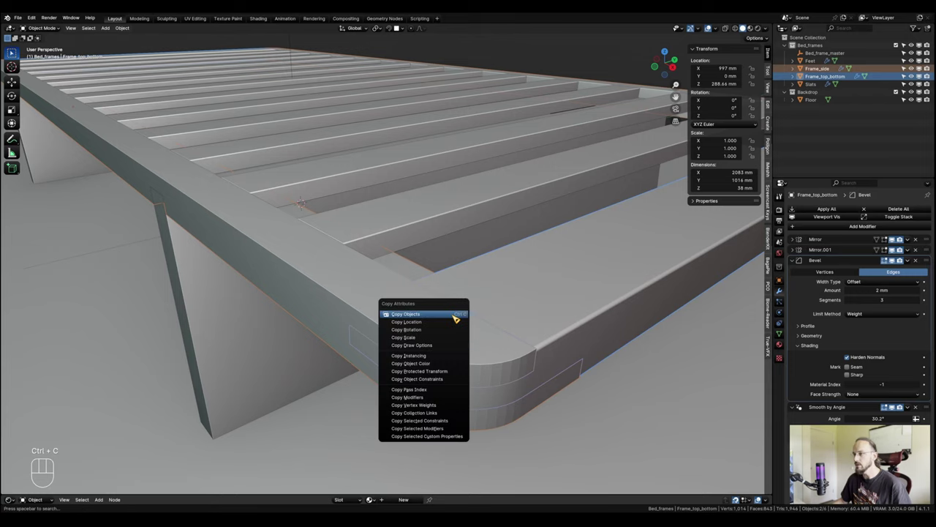
click(426, 429)
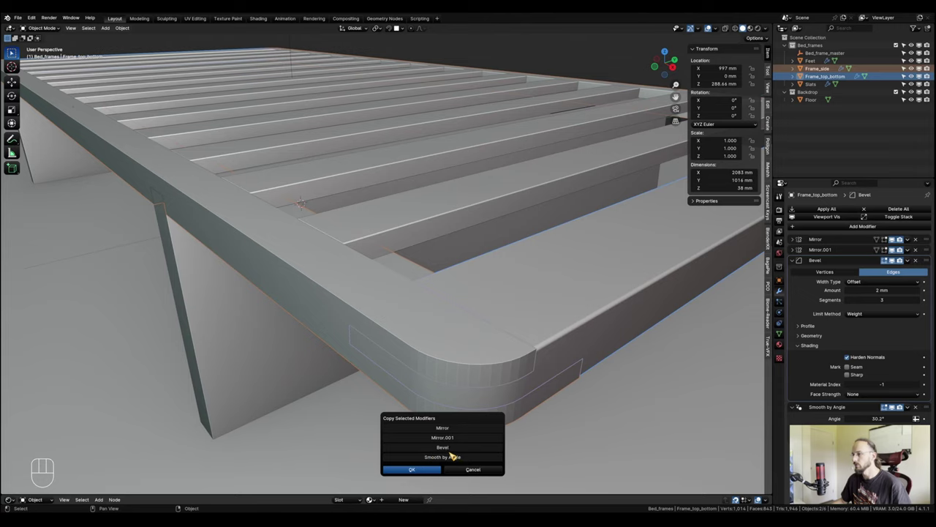
click(454, 447)
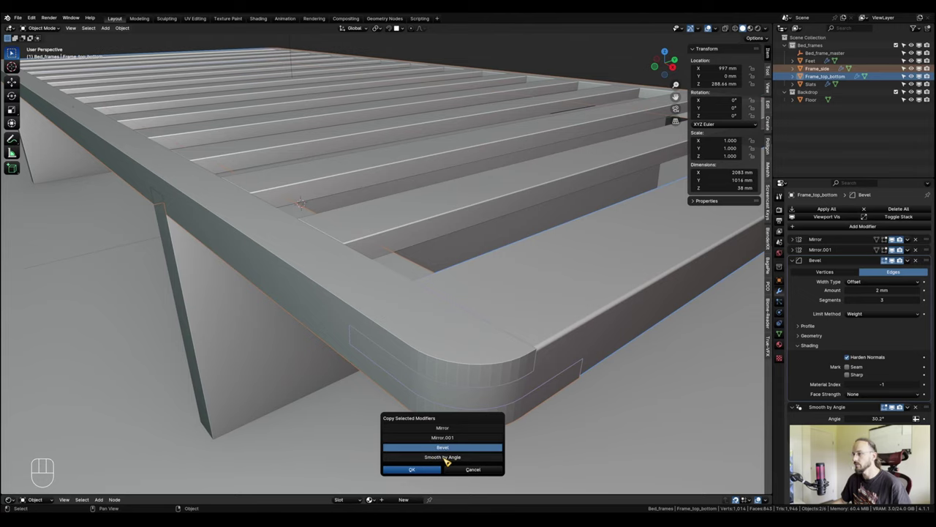
click(448, 458)
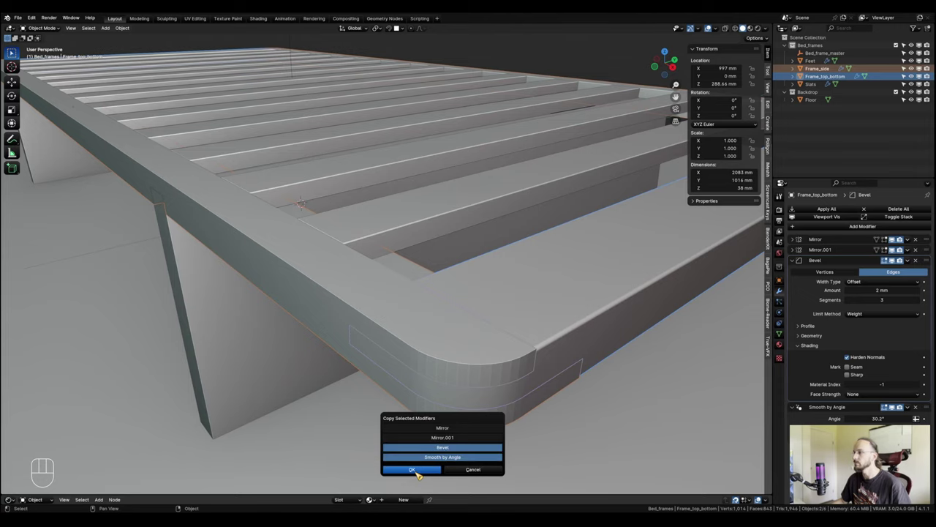
click(415, 473)
Select only the side rail and apply Shade Smooth to it.
shift+middle_drag(384, 309, 527, 313)
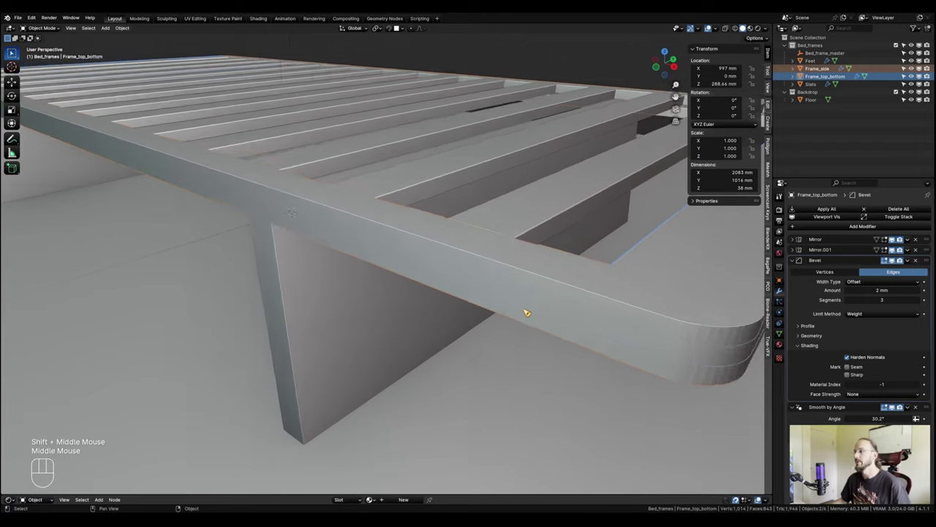
scroll(542, 311, up, 2)
middle_drag(627, 293, 402, 319)
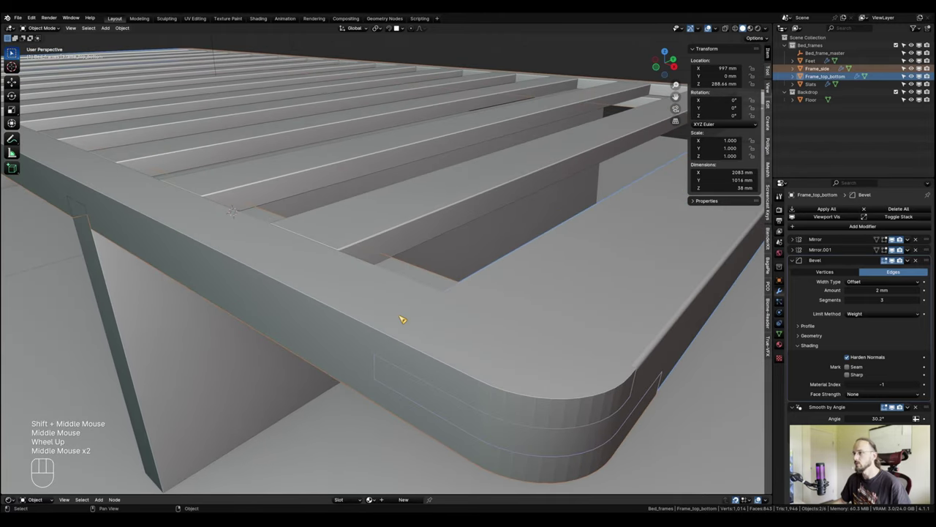
click(401, 319)
right_click(344, 316)
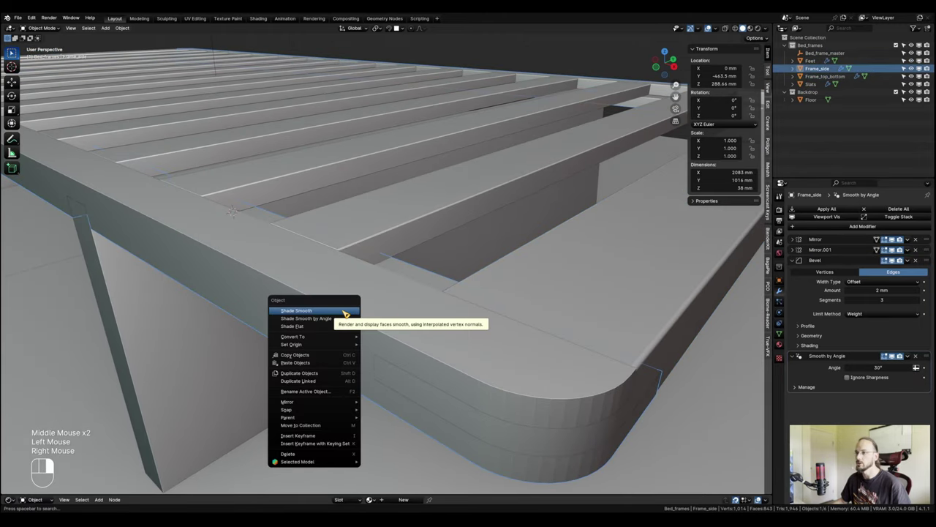
click(347, 315)
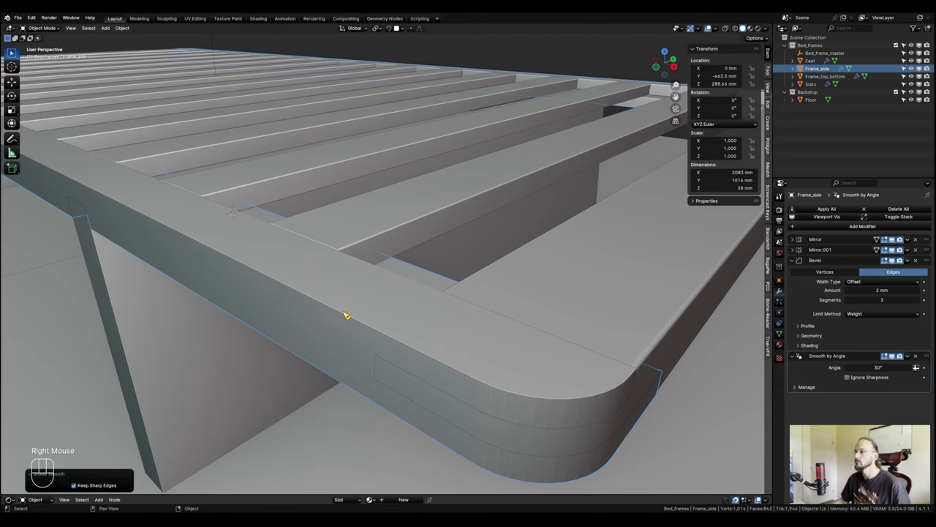
Examine the smooth shading on the side rail's rounded corner and along its length.
scroll(564, 404, up, 2)
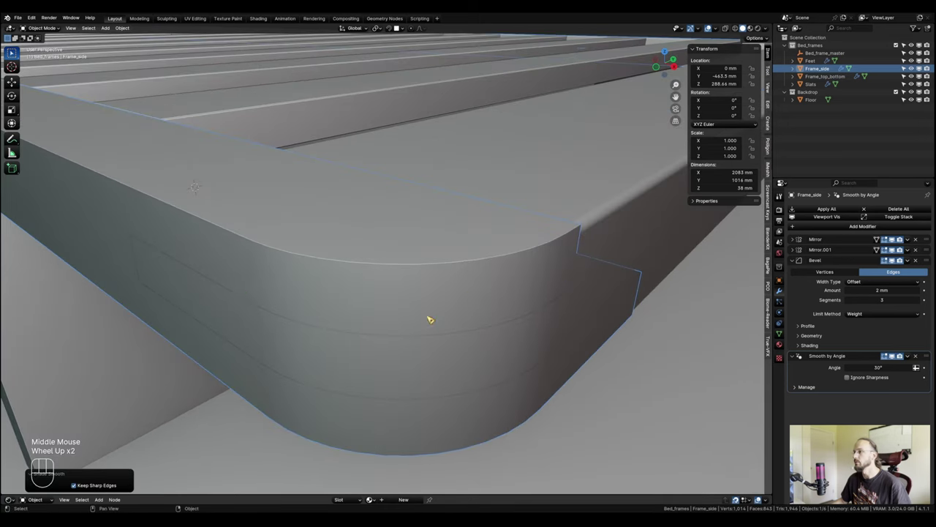
scroll(372, 372, down, 2)
scroll(410, 356, up, 1)
scroll(410, 355, down, 3)
middle_drag(409, 355, 308, 310)
scroll(442, 375, up, 1)
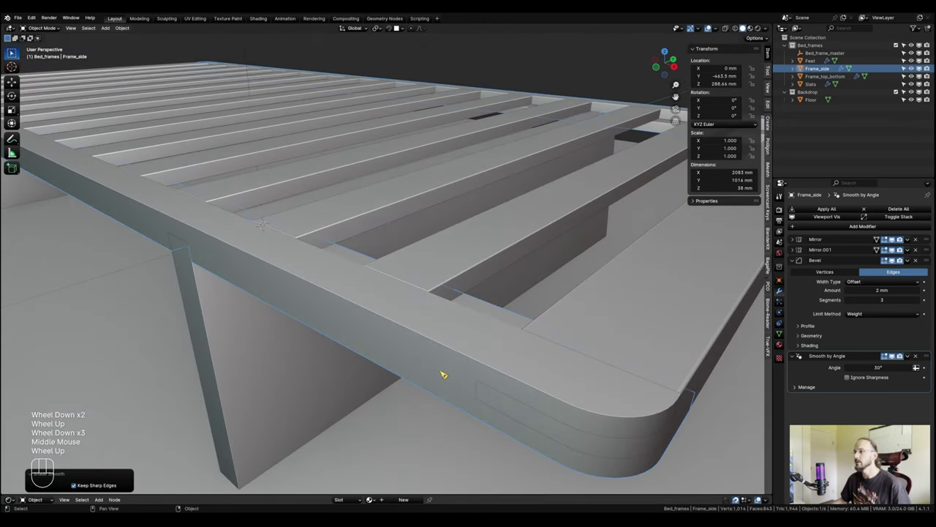
scroll(476, 373, down, 1)
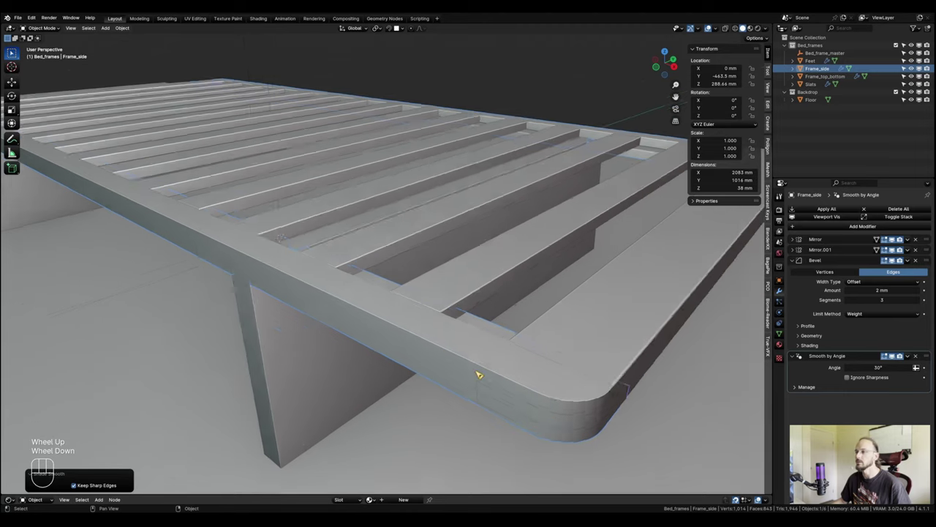
scroll(449, 359, up, 1)
scroll(476, 356, down, 1)
shift+middle_drag(472, 356, 436, 356)
scroll(431, 361, up, 2)
scroll(431, 361, up, 2)
scroll(401, 330, down, 1)
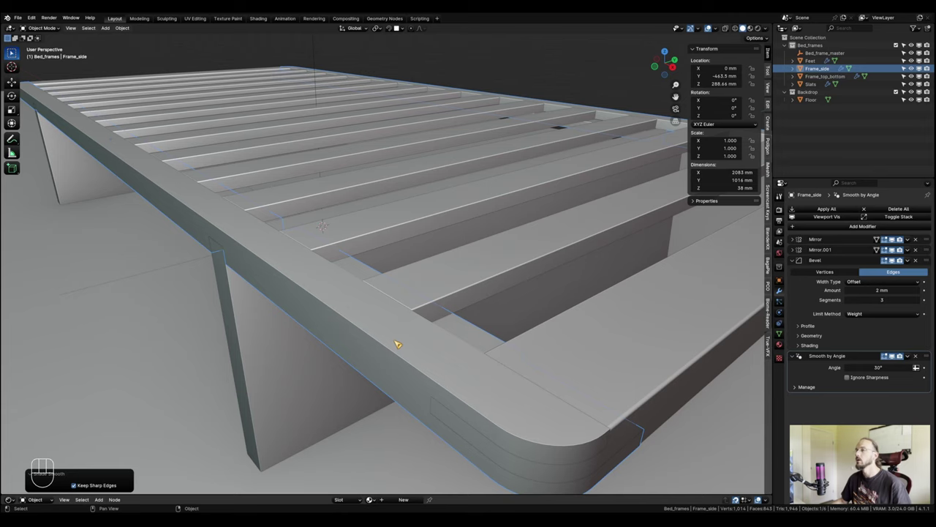
Isolate the side rail (Frame_side) in local view.
click(397, 344)
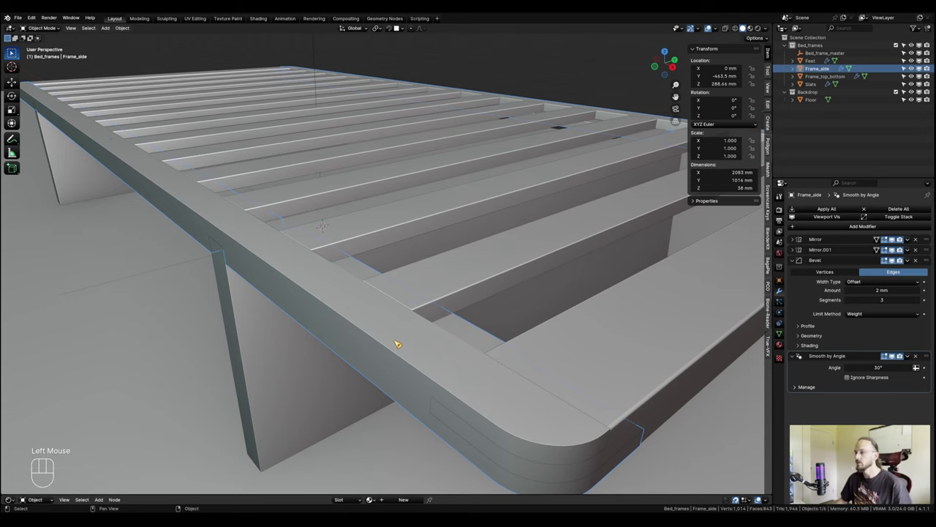
key(KP_Divide)
scroll(395, 340, up, 2)
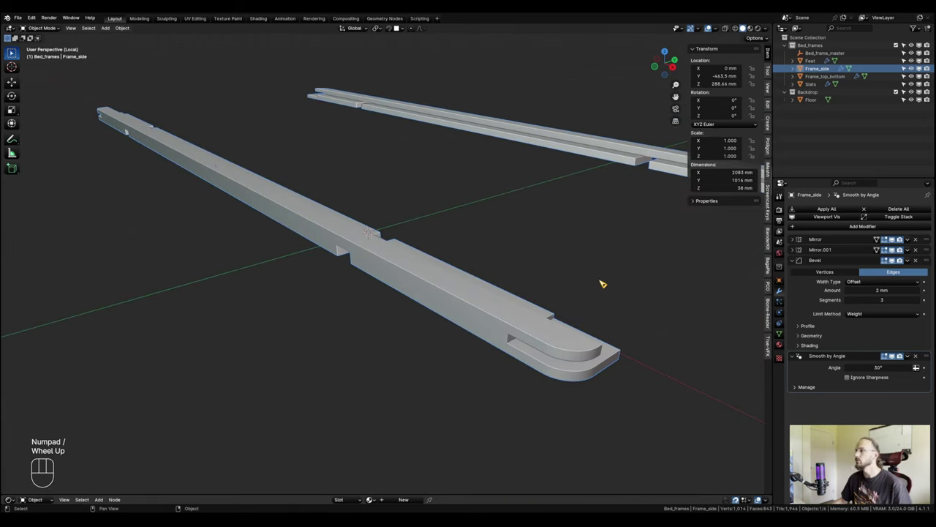
shift+middle_drag(439, 242, 482, 256)
middle_drag(483, 256, 451, 256)
Enter Edit Mode on the side rail and turn off the Edit Mode display of both its Mirror modifiers.
key(Tab)
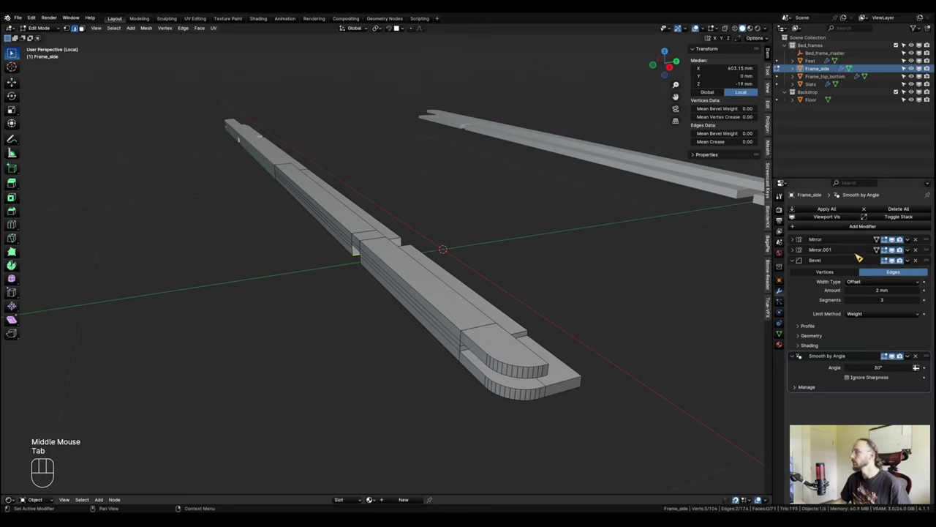
click(885, 250)
click(884, 239)
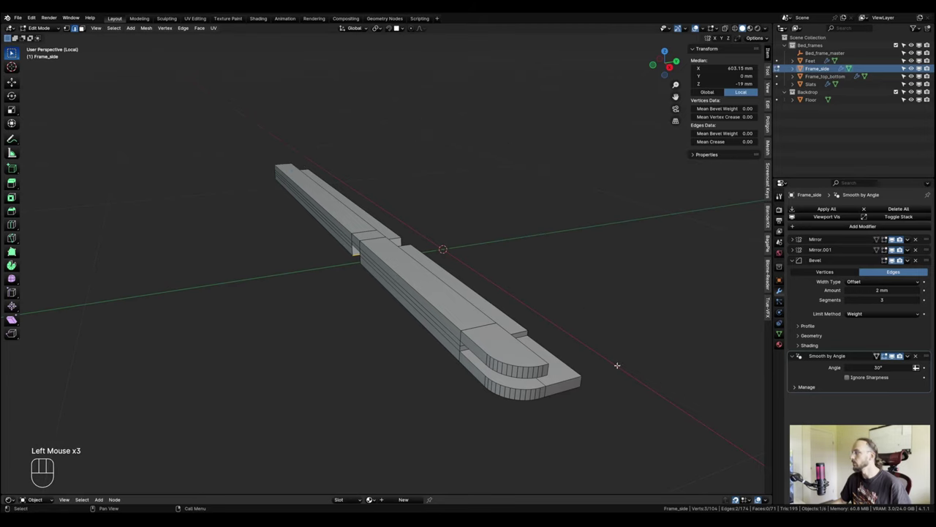
scroll(459, 299, up, 4)
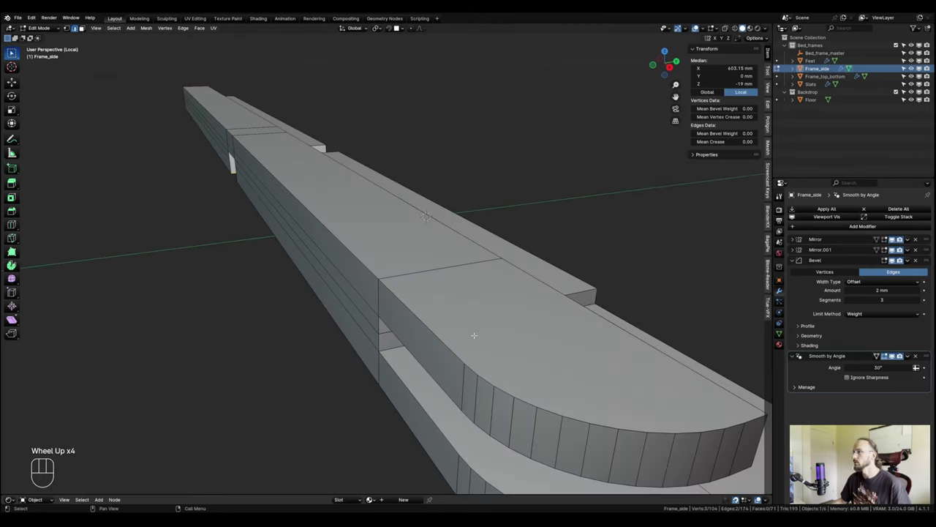
scroll(459, 298, down, 1)
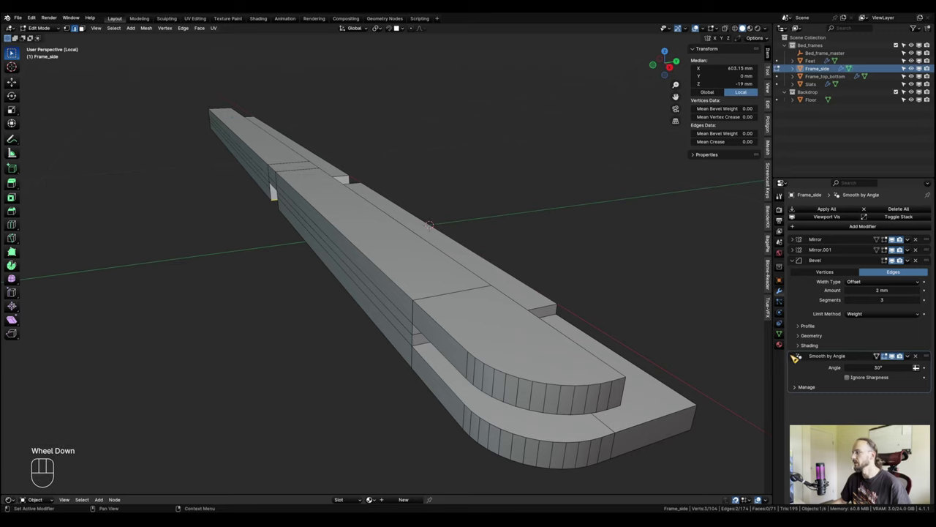
Collapse the Smooth by Angle modifier and select all sharp edges of the side rail.
click(794, 356)
middle_drag(430, 303, 399, 311)
scroll(389, 315, up, 1)
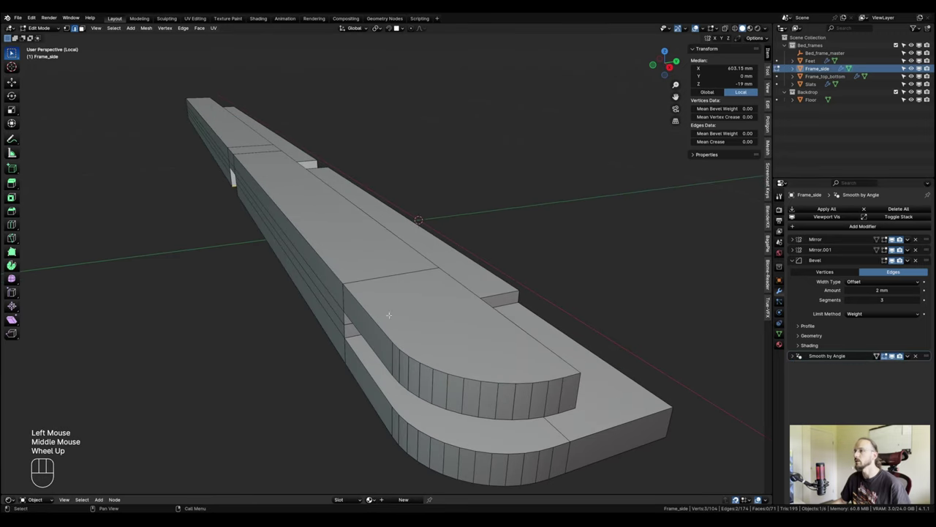
click(119, 30)
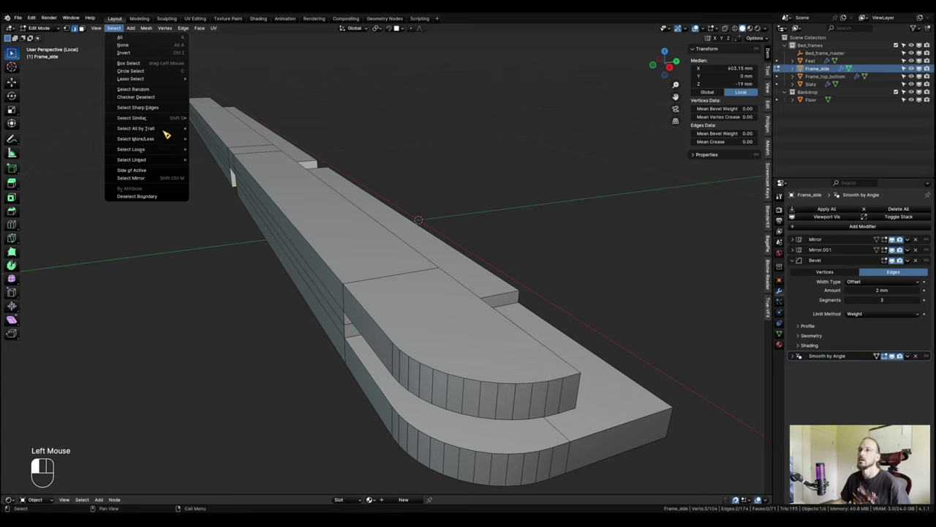
click(154, 110)
scroll(409, 278, down, 2)
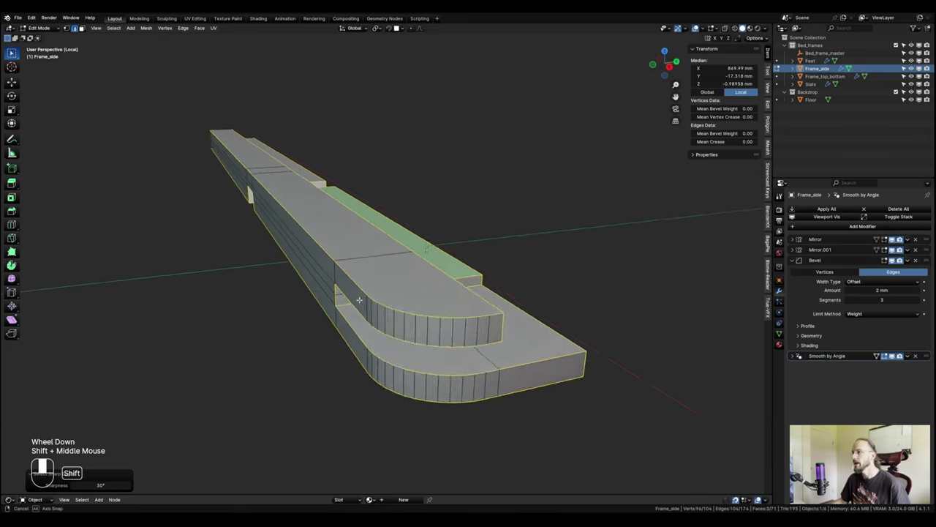
mouse_move(409, 278)
middle_down()
mouse_move(364, 270)
mouse_move(399, 289)
middle_up()
scroll(400, 289, up, 2)
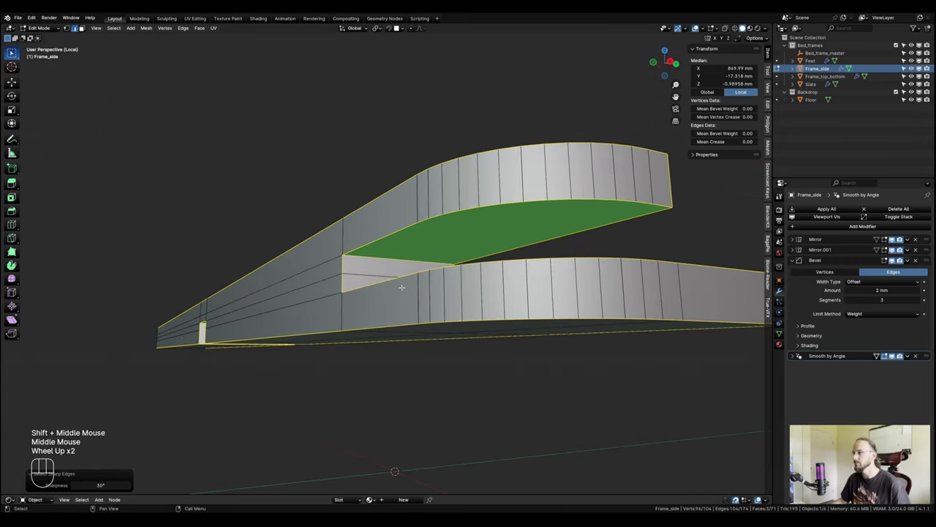
Deselect the upper and lower inner edges of the rounded end's slot and the bottom edge of the adjoining ledge step.
shift+click(392, 262)
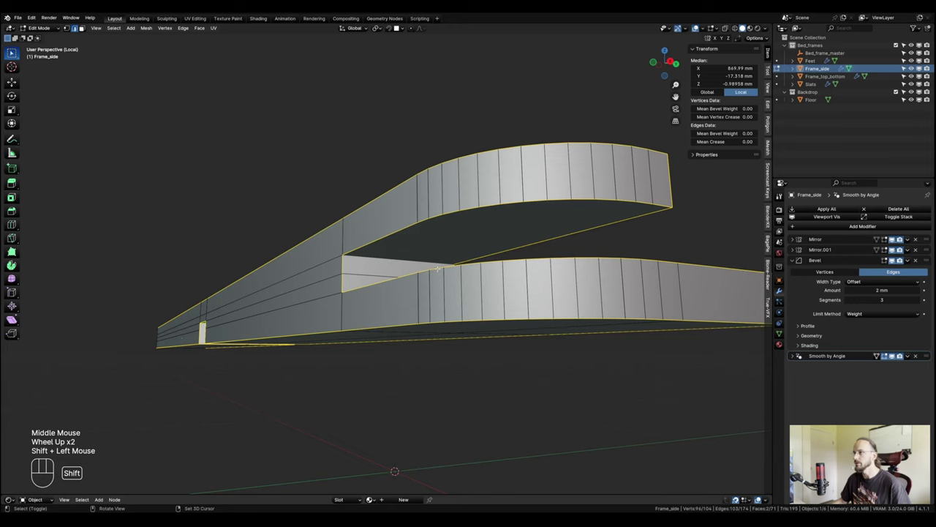
middle_drag(439, 264, 371, 357)
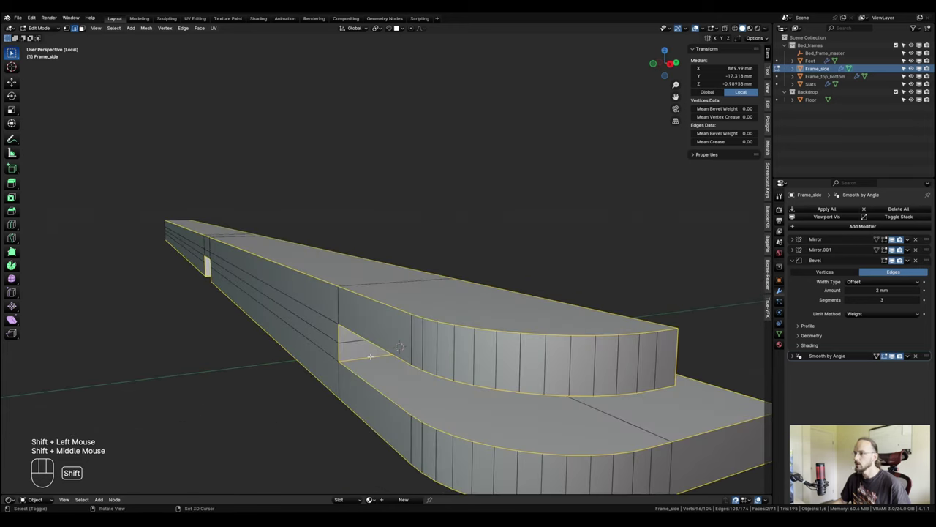
shift+click(371, 357)
middle_drag(578, 378, 533, 379)
shift+click(304, 366)
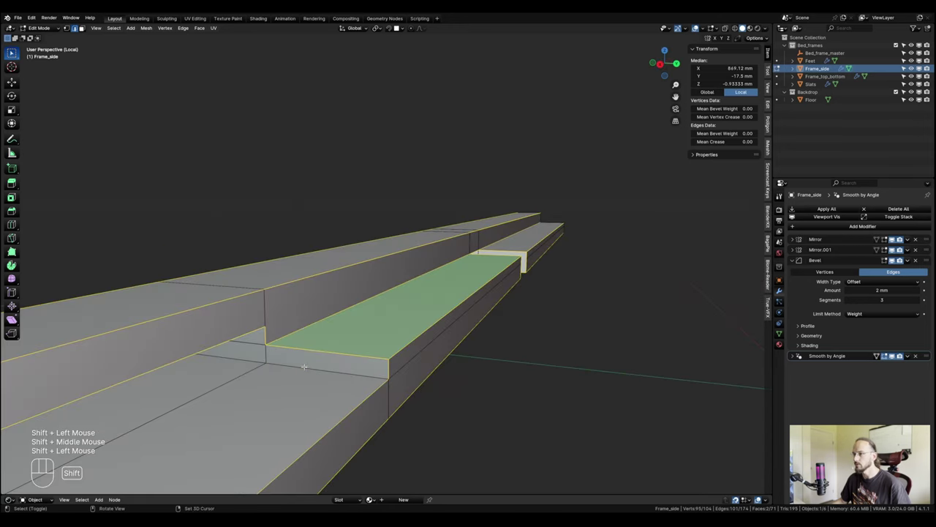
middle_drag(304, 366, 440, 247)
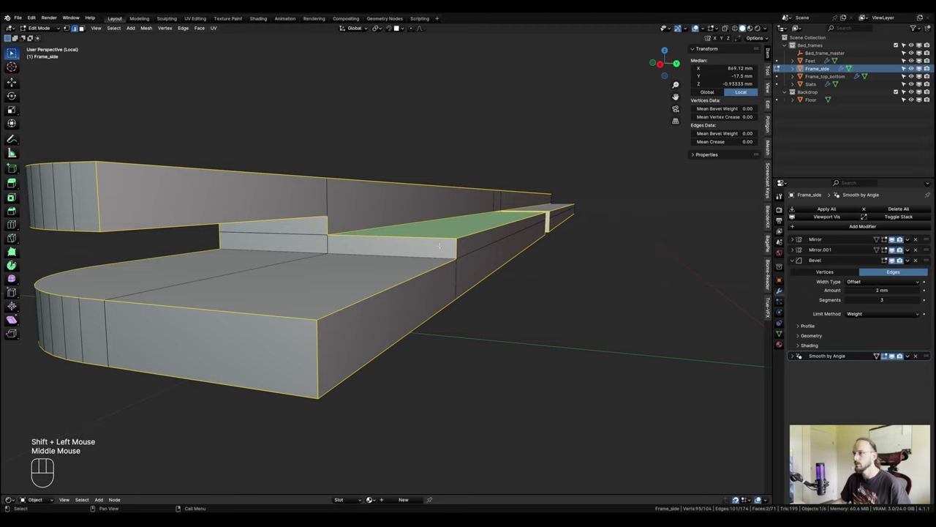
Deselect the two long inner edges where the slat ledge meets the rail's inner wall, on both sides of the foot notch.
scroll(379, 240, down, 1)
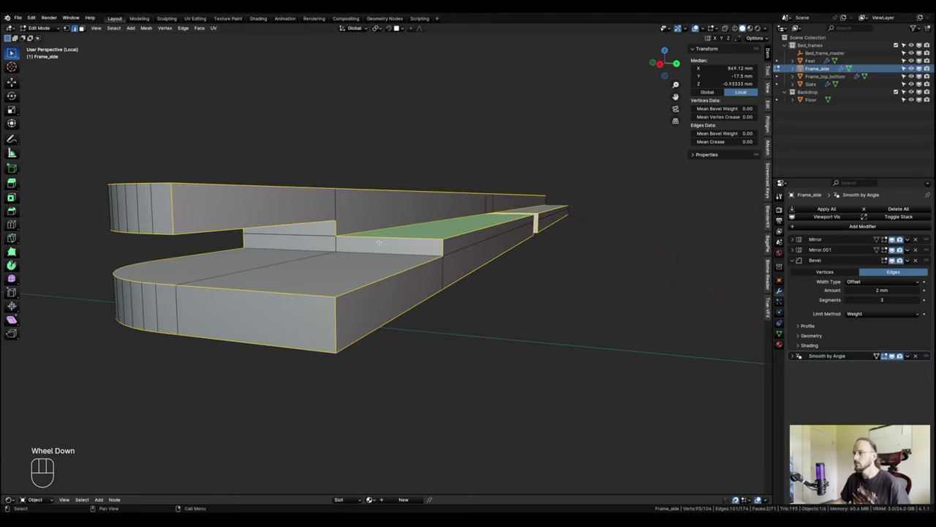
shift+middle_drag(227, 273, 366, 262)
mouse_move(249, 259)
middle_down()
mouse_move(498, 292)
mouse_move(258, 251)
mouse_move(398, 280)
mouse_move(495, 241)
mouse_move(487, 251)
mouse_move(495, 268)
mouse_move(523, 271)
mouse_move(238, 272)
middle_up()
scroll(265, 259, up, 2)
scroll(258, 251, up, 1)
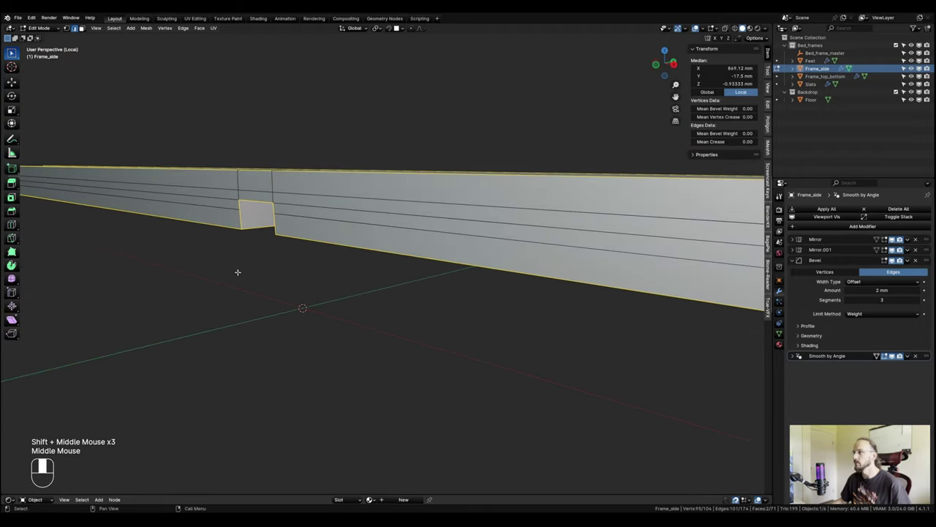
scroll(512, 269, down, 1)
shift+middle_drag(512, 269, 599, 271)
shift+middle_drag(512, 267, 410, 293)
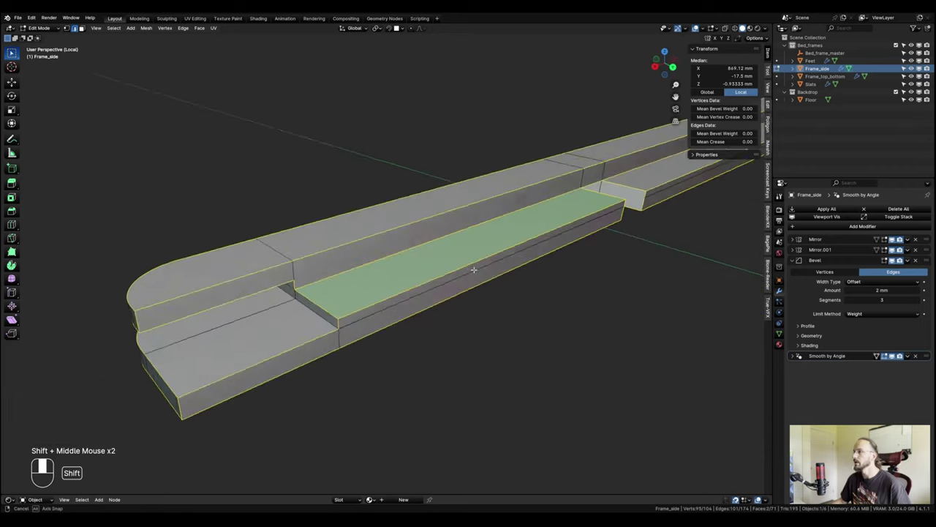
mouse_move(410, 292)
middle_down()
mouse_move(382, 304)
mouse_move(410, 300)
middle_up()
scroll(383, 303, down, 1)
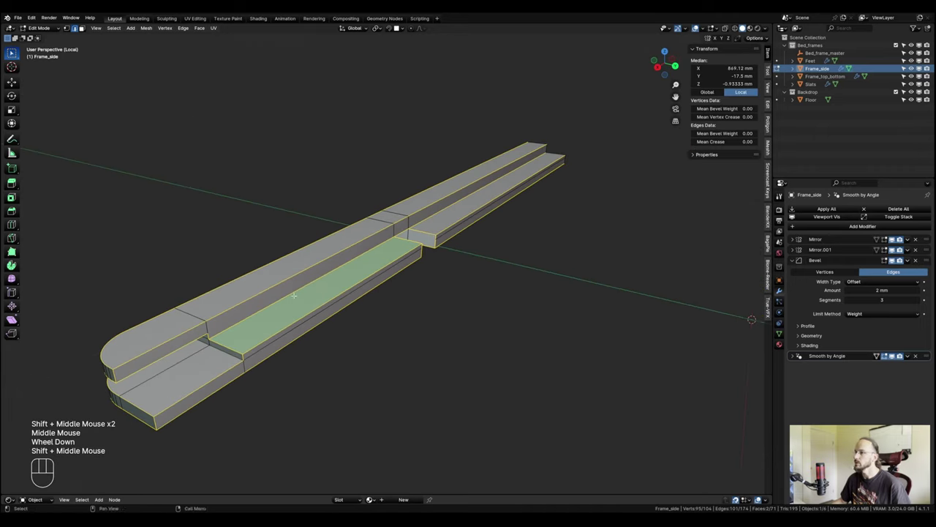
shift+click(320, 265)
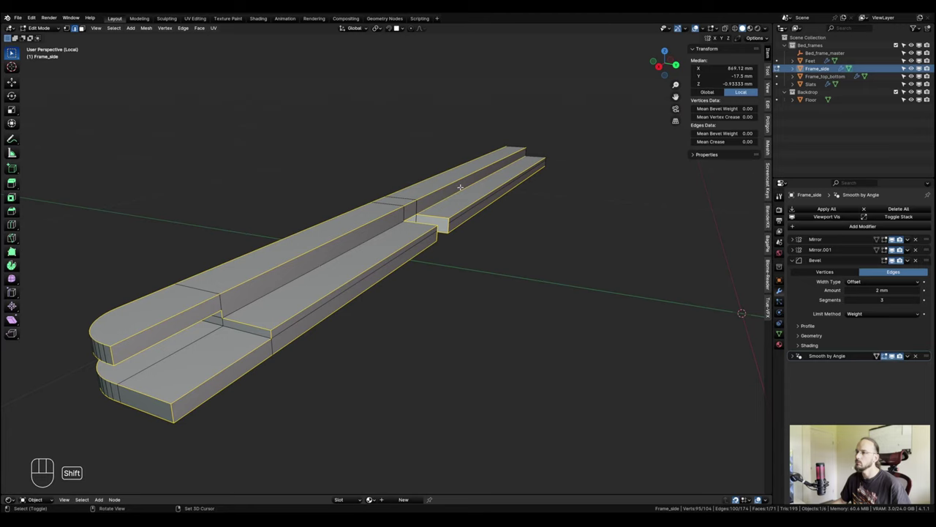
shift+click(437, 201)
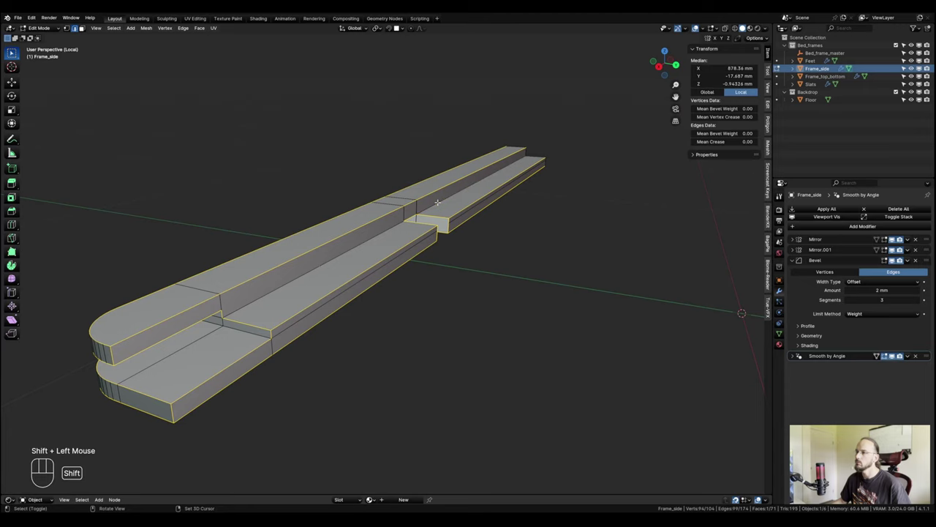
Mark the selected sharp edges of the side rail as UV seams.
shift+middle_drag(406, 236, 410, 276)
scroll(403, 272, up, 3)
scroll(404, 272, down, 4)
scroll(409, 276, up, 2)
right_click(407, 281)
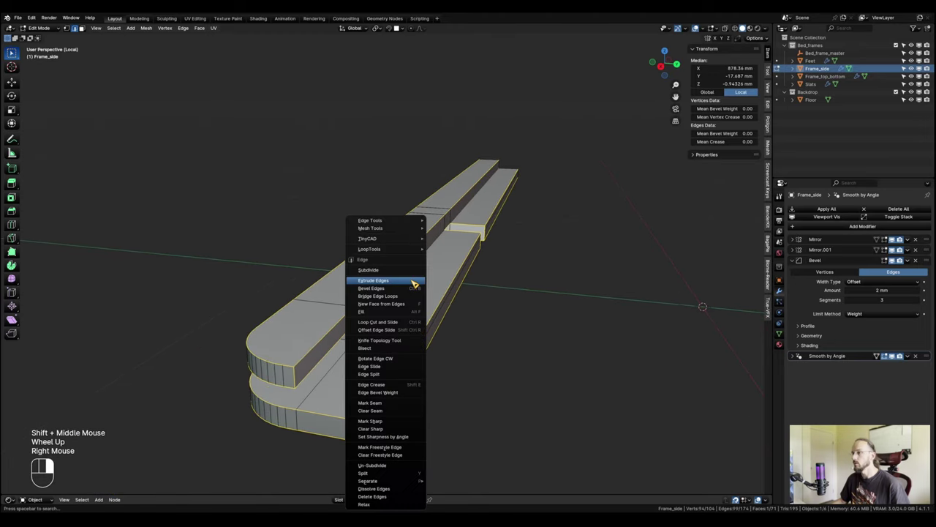
click(394, 401)
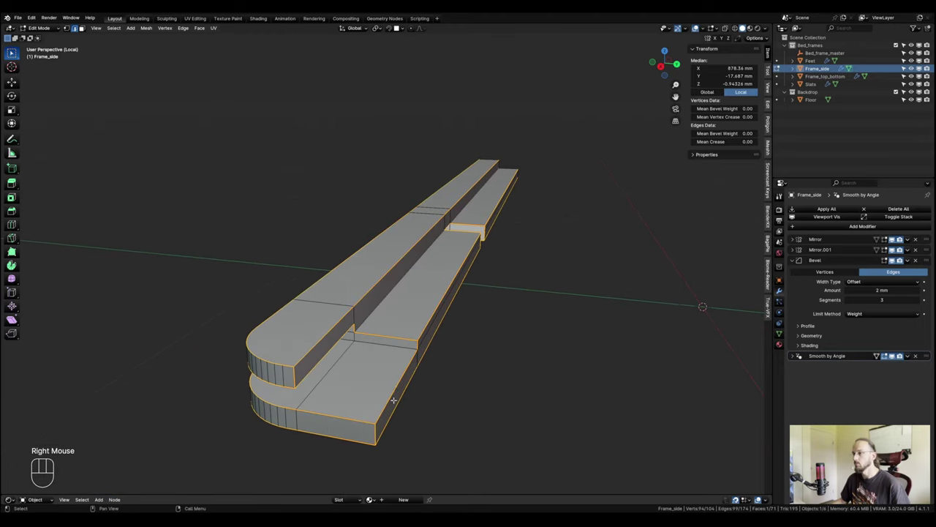
Select all faces of the side rail, unwrap them along the seams, and return to edge selection.
key(Tab)
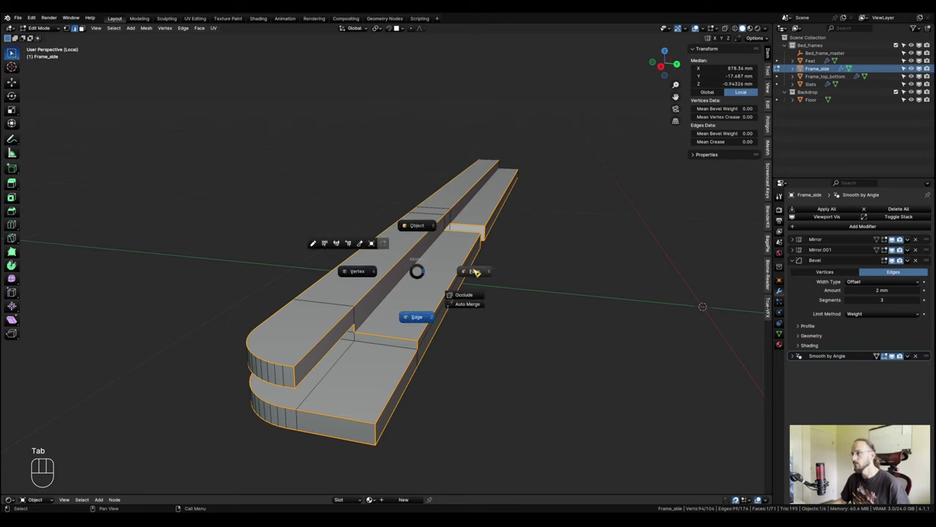
key(a)
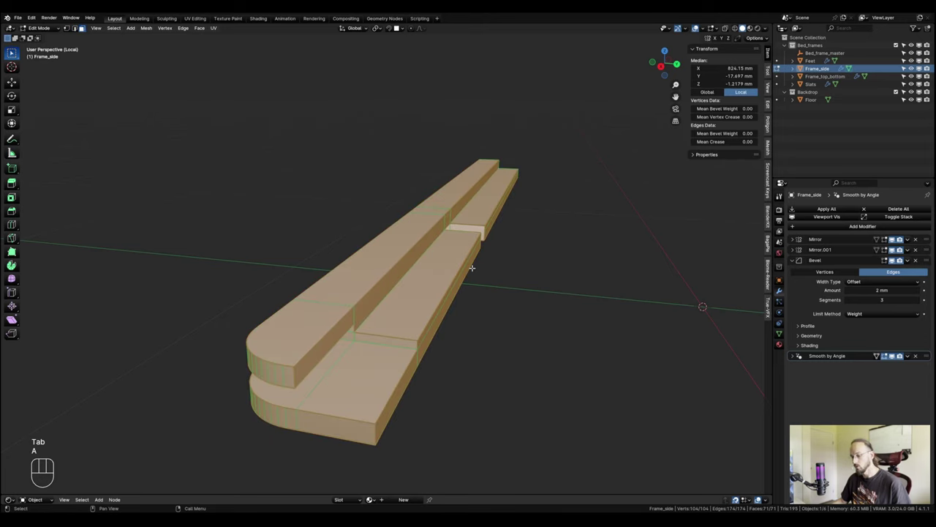
key(u)
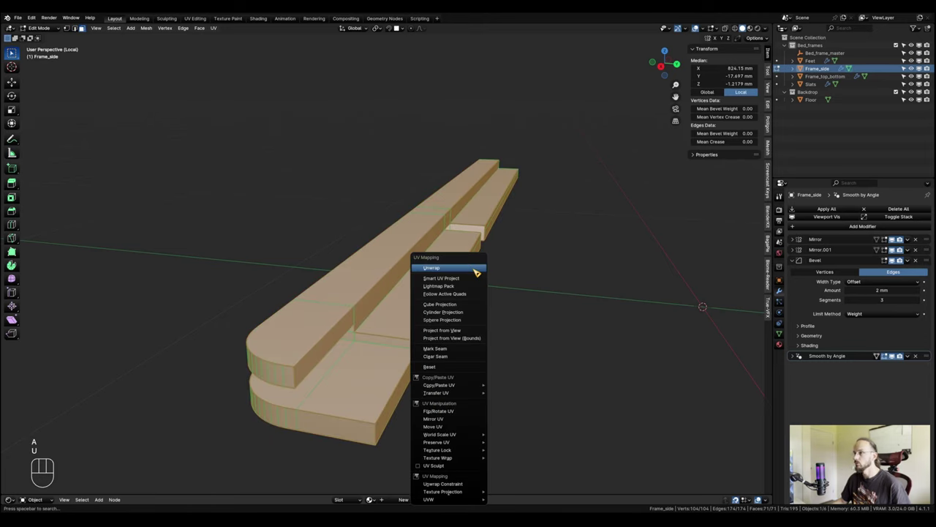
click(476, 272)
key(Tab)
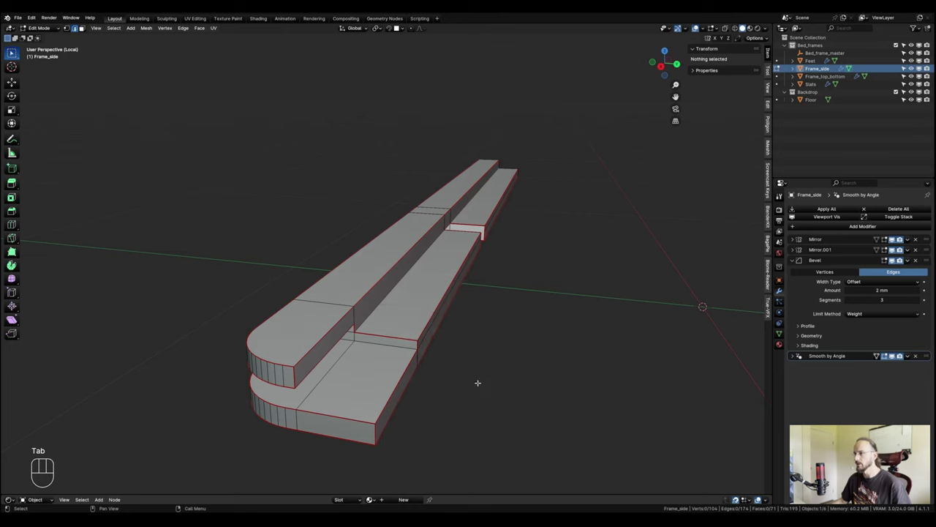
Select the upper and lower long edges along the inner side of Frame_side's lower ledge.
scroll(469, 372, up, 1)
shift+middle_drag(469, 372, 512, 314)
scroll(517, 305, up, 1)
middle_drag(512, 315, 523, 301)
middle_drag(523, 301, 512, 293)
shift+middle_drag(512, 293, 488, 272)
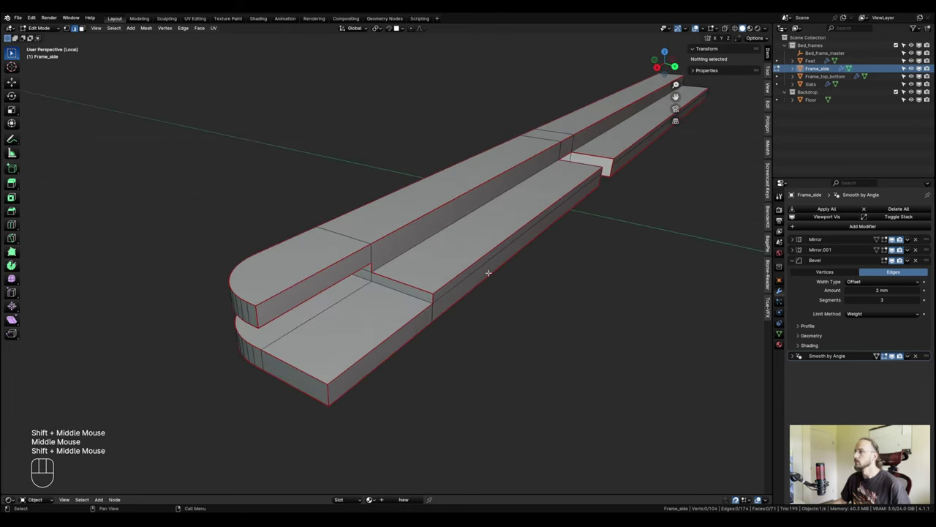
click(474, 294)
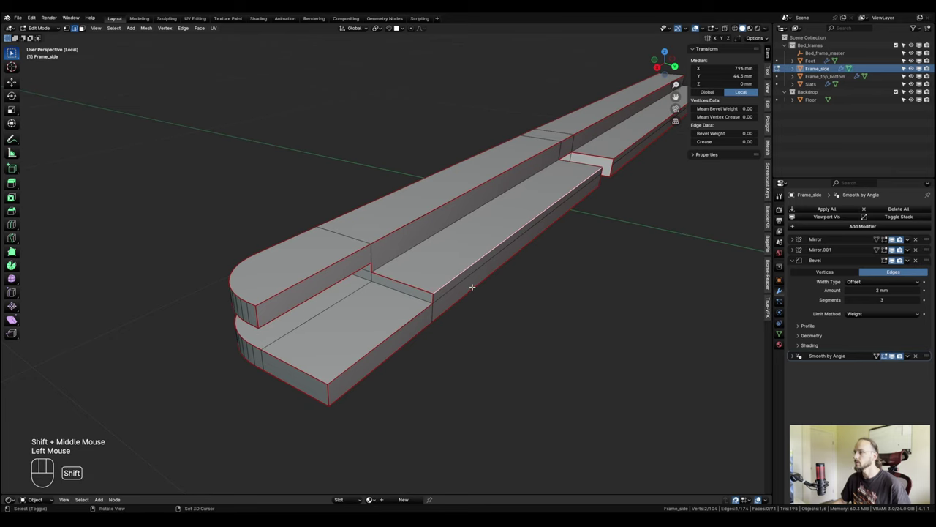
shift+click(488, 281)
Add the segments of the upper board's inner and outer long top edges to the edge selection.
shift+middle_drag(628, 185, 610, 176)
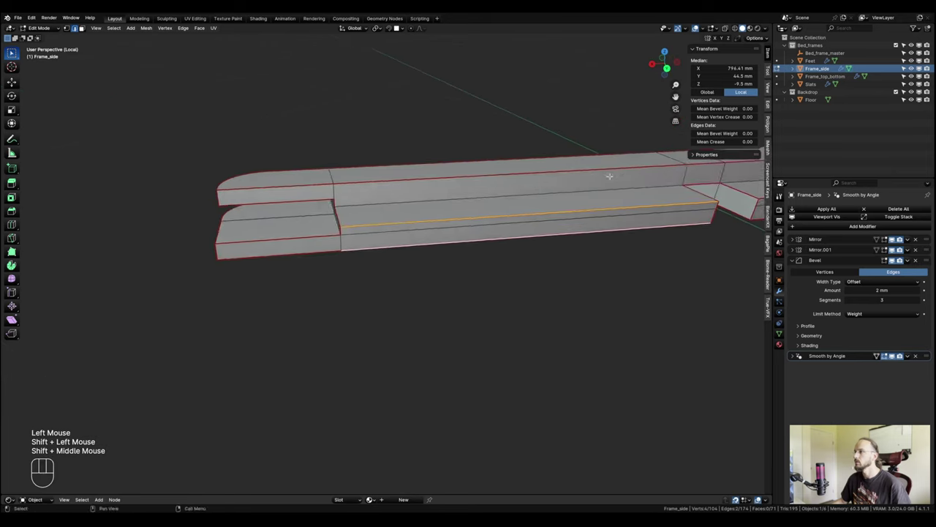
middle_drag(554, 177, 492, 293)
shift+click(411, 299)
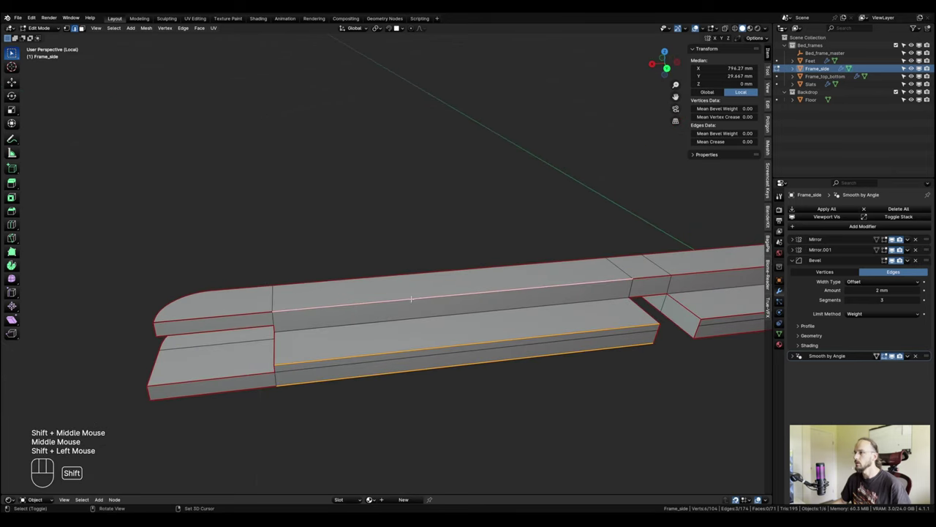
shift+click(649, 277)
shift+click(702, 272)
middle_drag(578, 303, 651, 295)
shift+click(610, 212)
shift+click(501, 316)
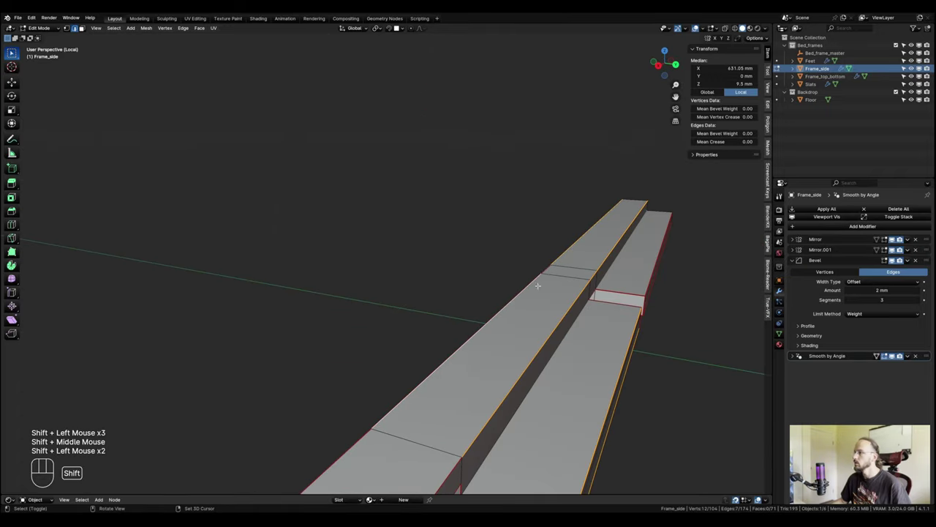
Extend the edge selection around the upper board's rounded corner, leaving out the inner edge at the board's end.
middle_drag(534, 286, 482, 309)
shift+click(483, 309)
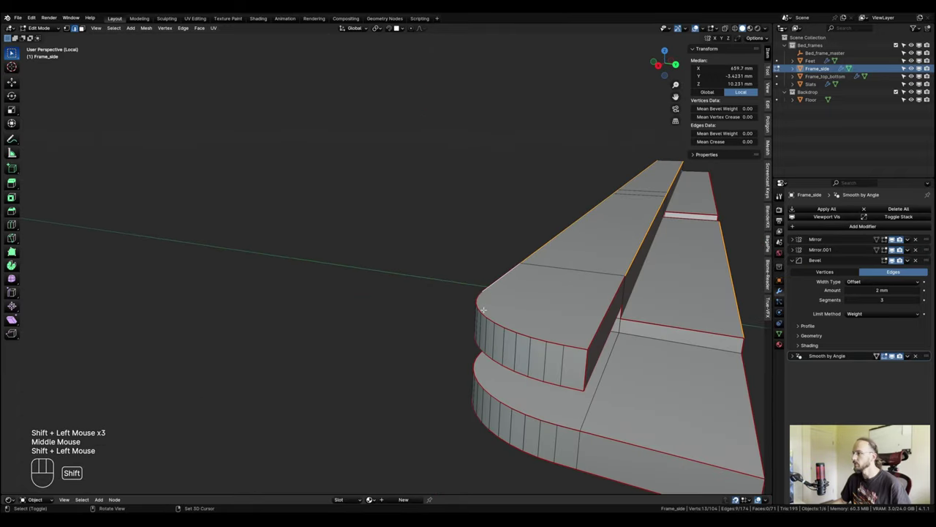
alt+shift+click(572, 345)
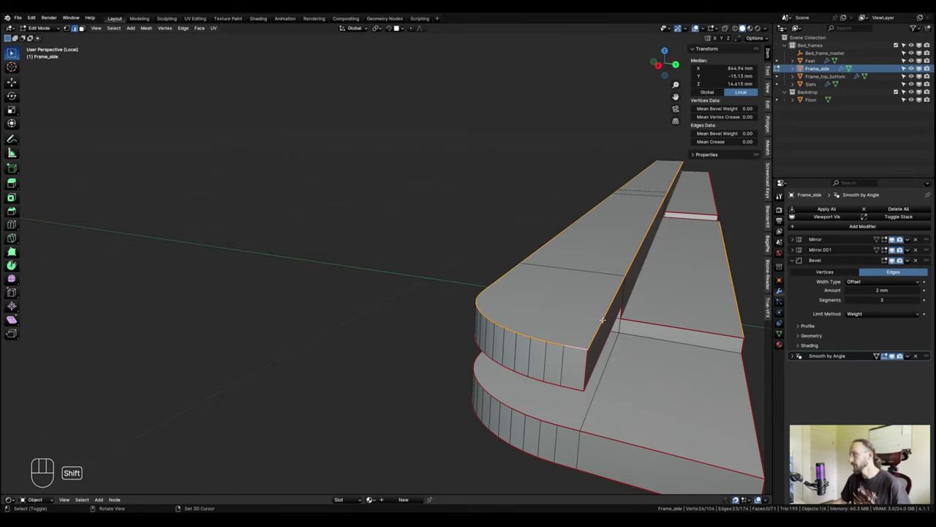
shift+click(602, 320)
scroll(596, 322, down, 2)
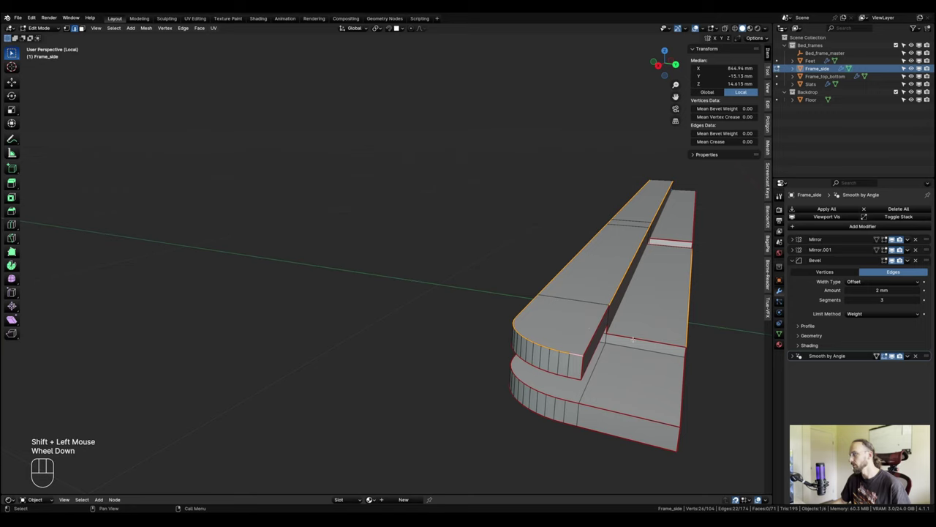
Add the rail's bottom outer edge, including the rounded corner and the straight segments on both sides of the notch, to the selection.
shift+middle_drag(611, 373, 509, 304)
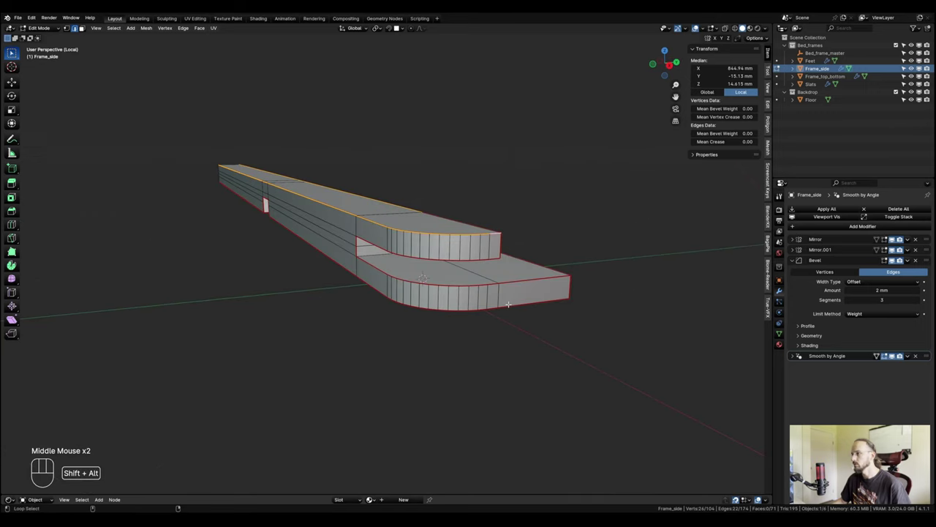
alt+shift+click(509, 305)
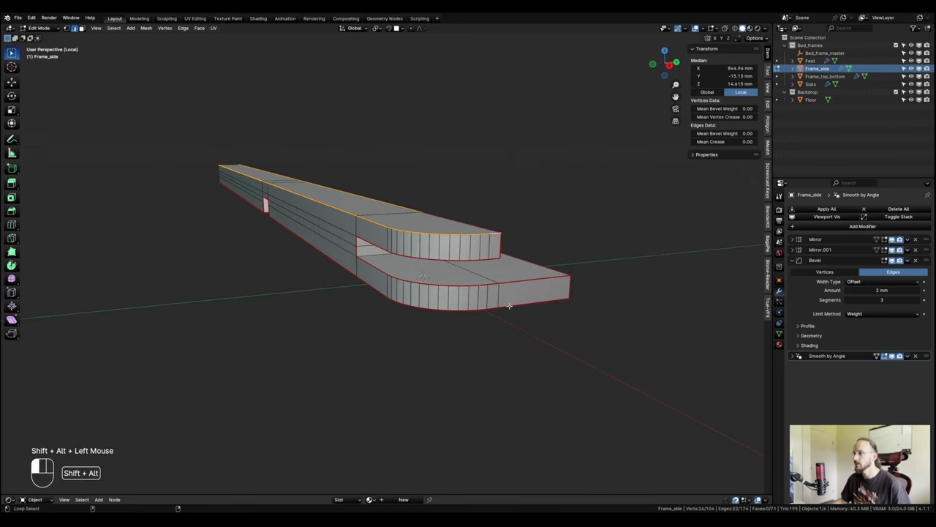
alt+shift+click(433, 310)
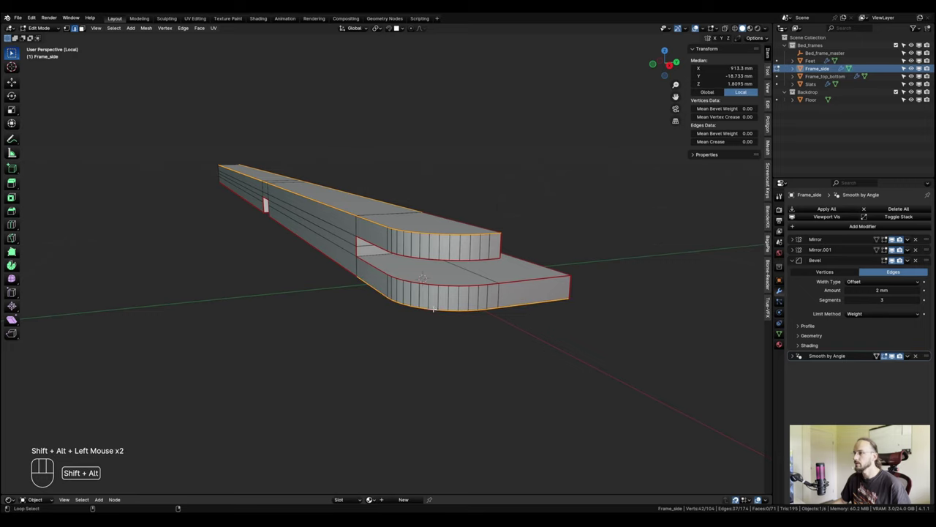
alt+shift+click(340, 265)
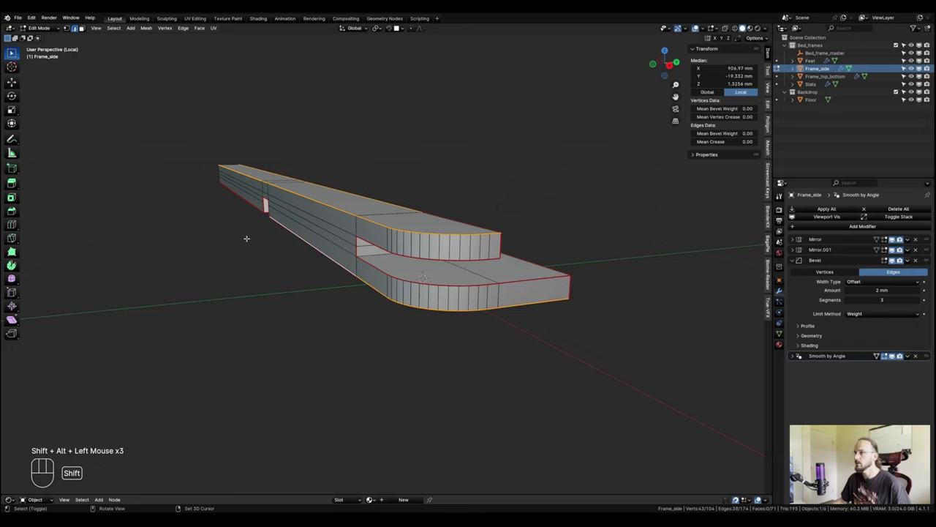
shift+middle_drag(247, 239, 449, 240)
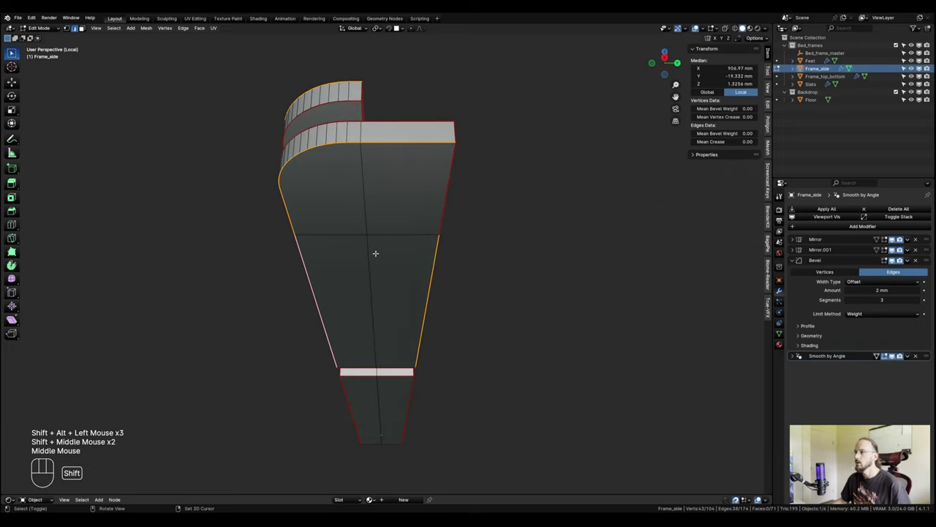
middle_drag(446, 188, 591, 258)
scroll(363, 230, up, 3)
scroll(362, 229, up, 3)
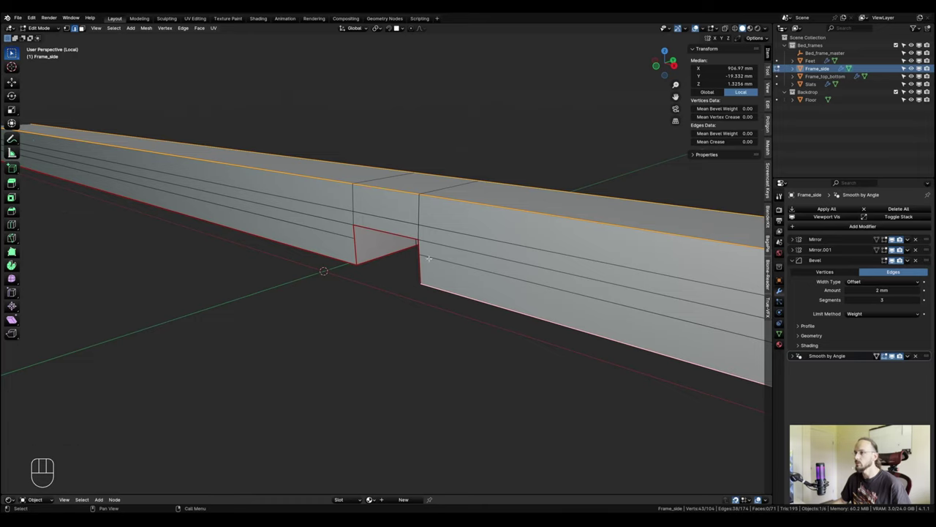
shift+click(267, 241)
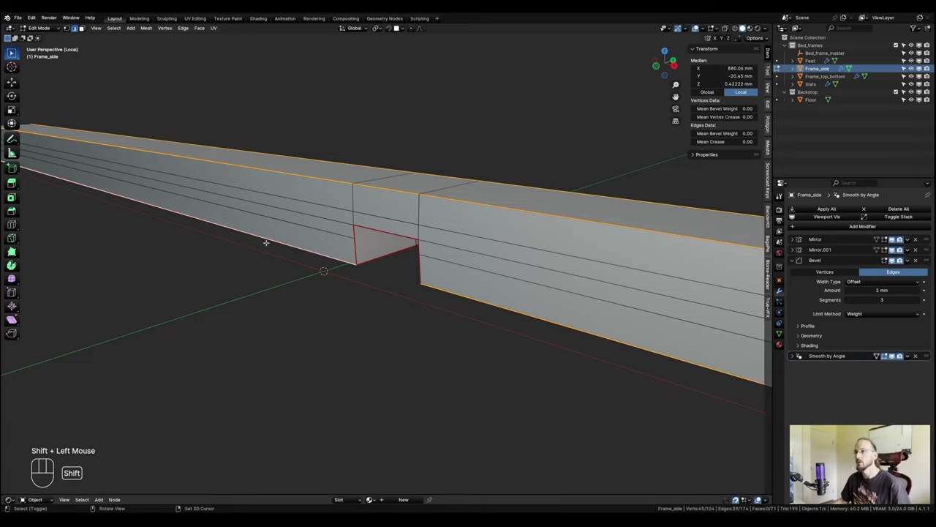
Assign a mean bevel weight to the selected edges of Frame_side and return to Object Mode.
scroll(267, 244, down, 2)
shift+middle_drag(267, 244, 672, 189)
scroll(563, 219, down, 2)
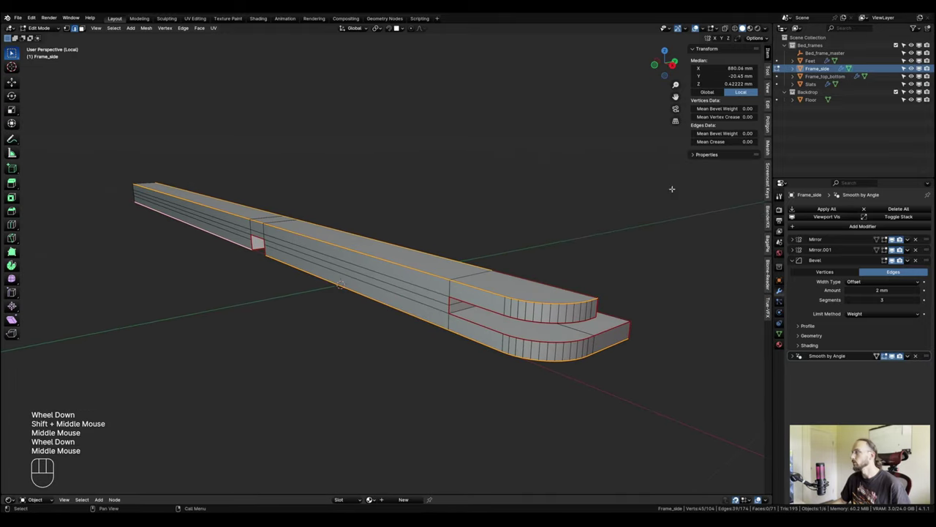
click(713, 133)
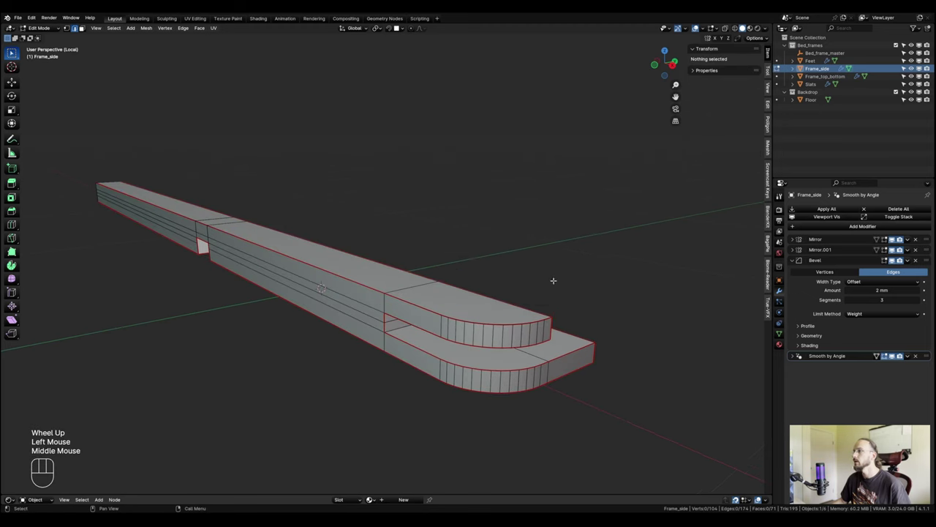
key(Tab)
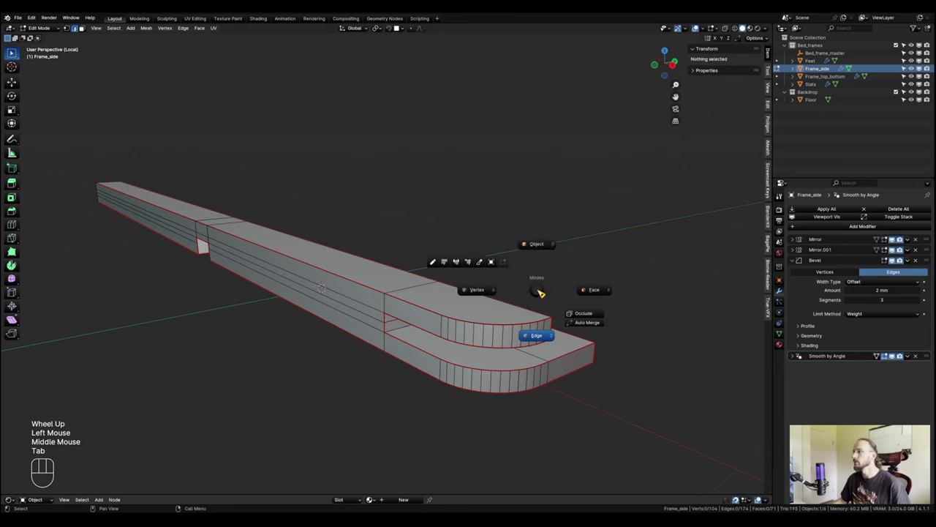
click(549, 241)
Set the angle of Frame_side's Smooth by Angle modifier to 30.1°.
scroll(469, 322, up, 3)
scroll(469, 326, down, 1)
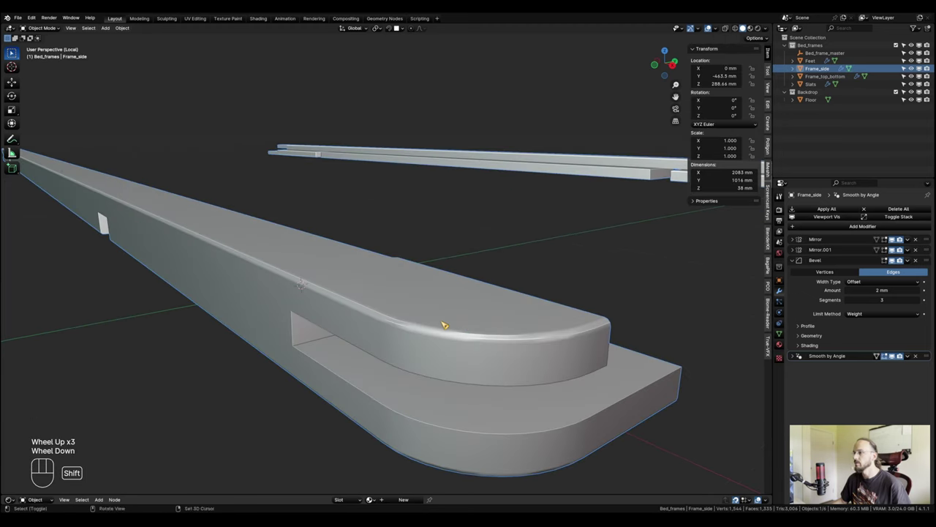
shift+middle_drag(406, 295, 434, 263)
middle_drag(434, 262, 436, 267)
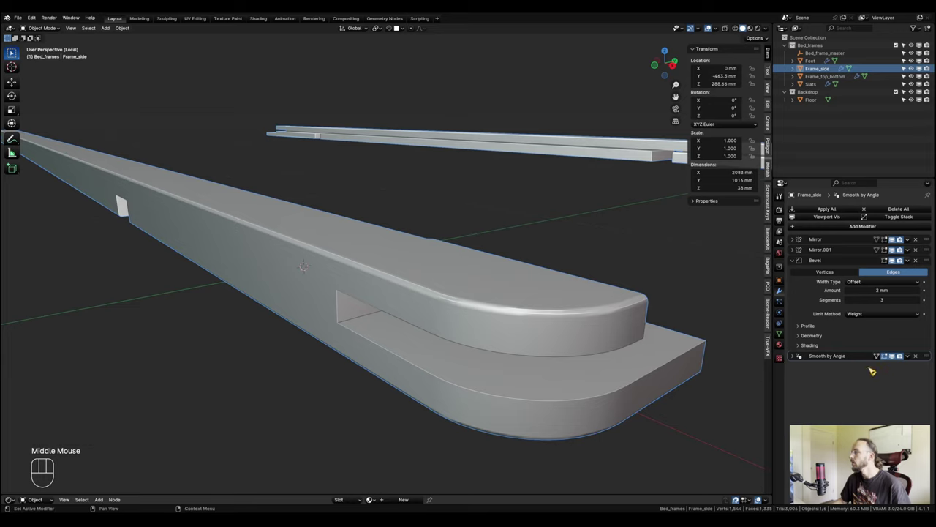
click(796, 358)
shift+click(877, 367)
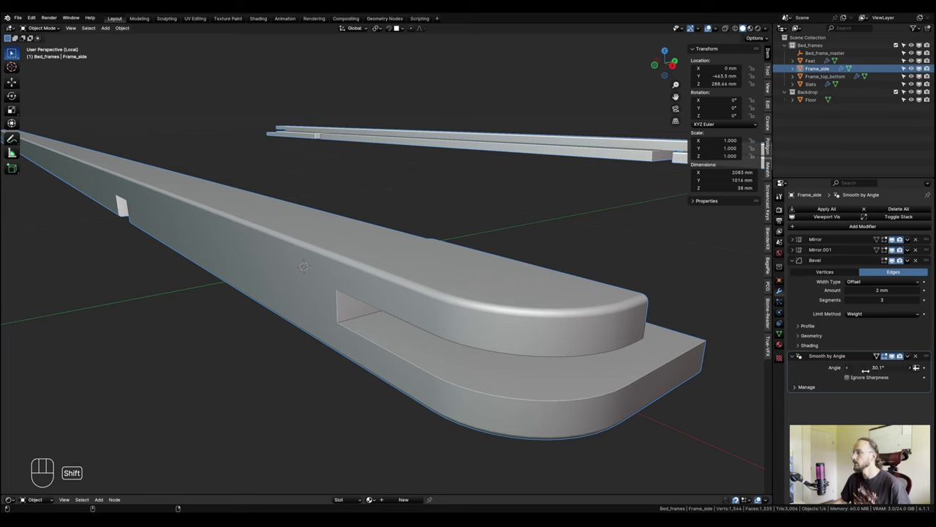
scroll(450, 351, down, 3)
shift+middle_drag(450, 351, 501, 341)
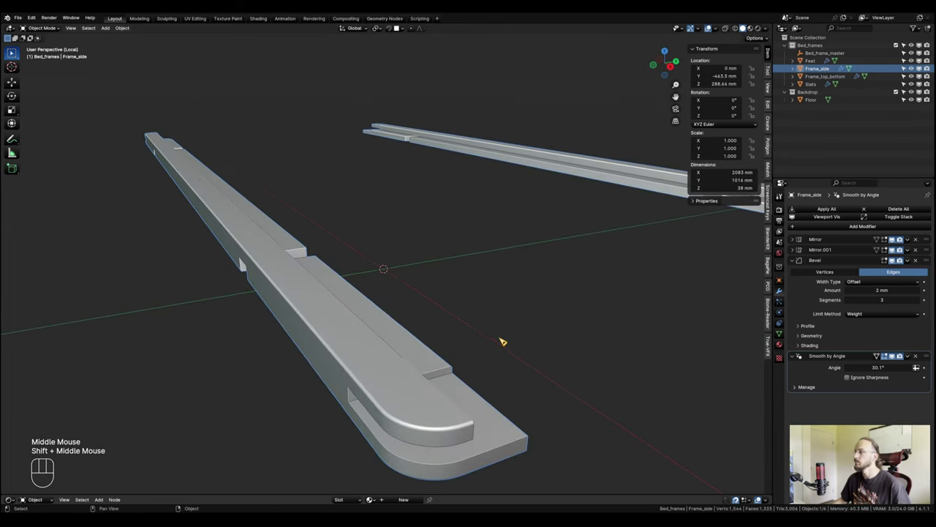
Exit local view and examine the side rail's rounded edges around the corner and at the joint with the feet.
key(KP_Divide)
scroll(508, 333, down, 3)
scroll(512, 328, up, 4)
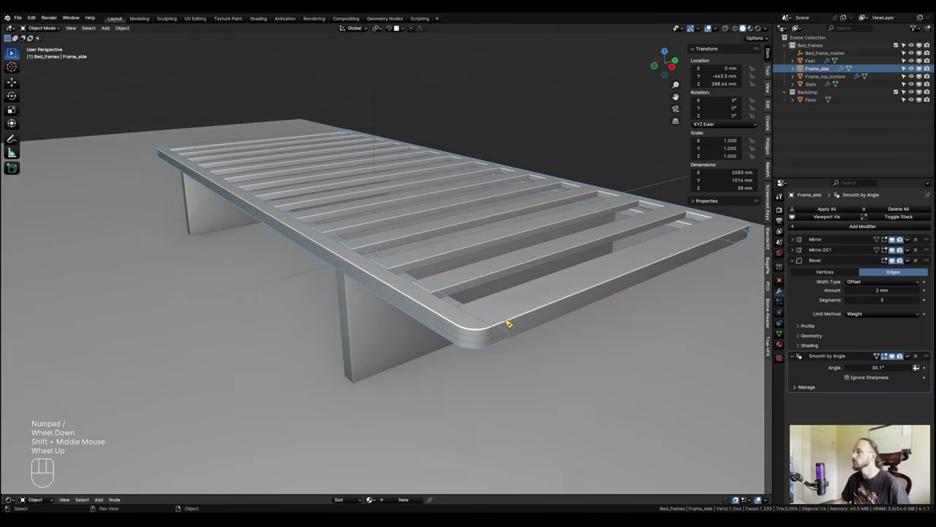
shift+middle_drag(569, 314, 444, 221)
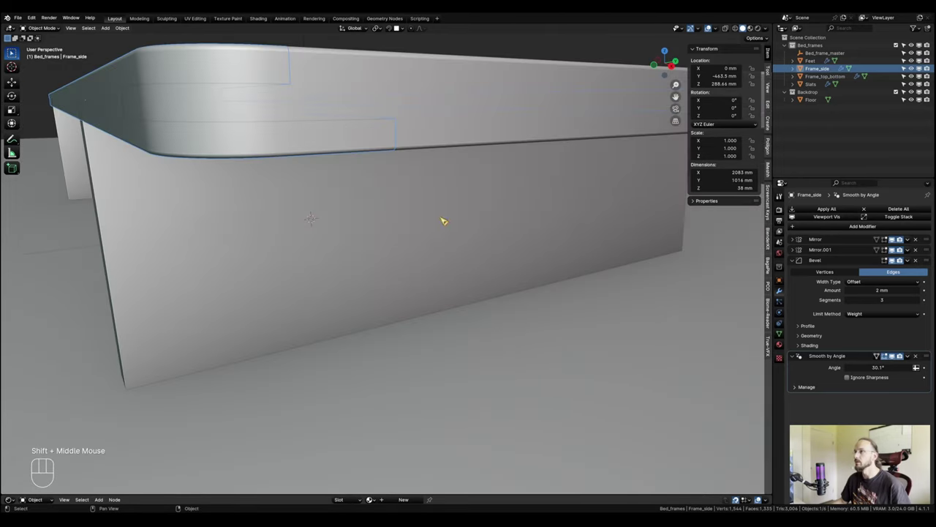
shift+middle_drag(182, 204, 361, 261)
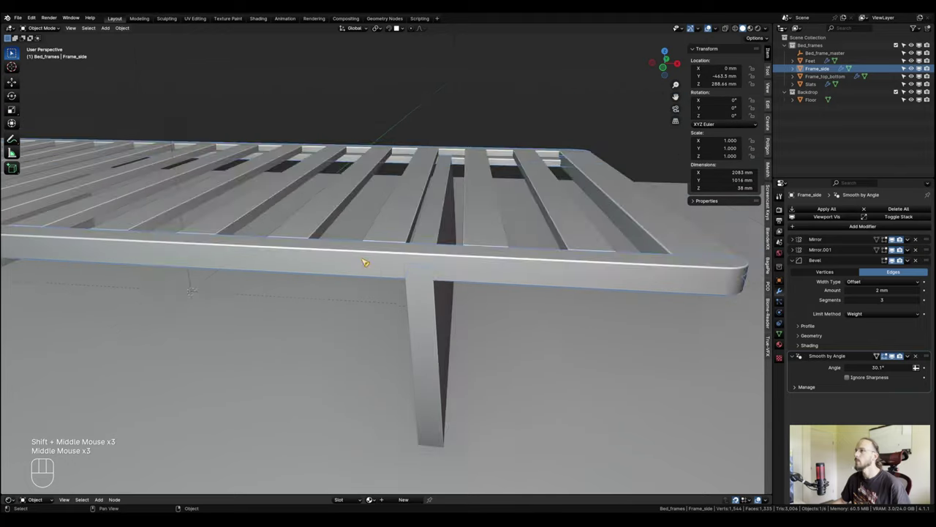
scroll(553, 313, up, 1)
scroll(334, 293, up, 1)
scroll(335, 292, up, 1)
scroll(334, 292, down, 1)
middle_drag(335, 292, 389, 272)
scroll(448, 277, up, 1)
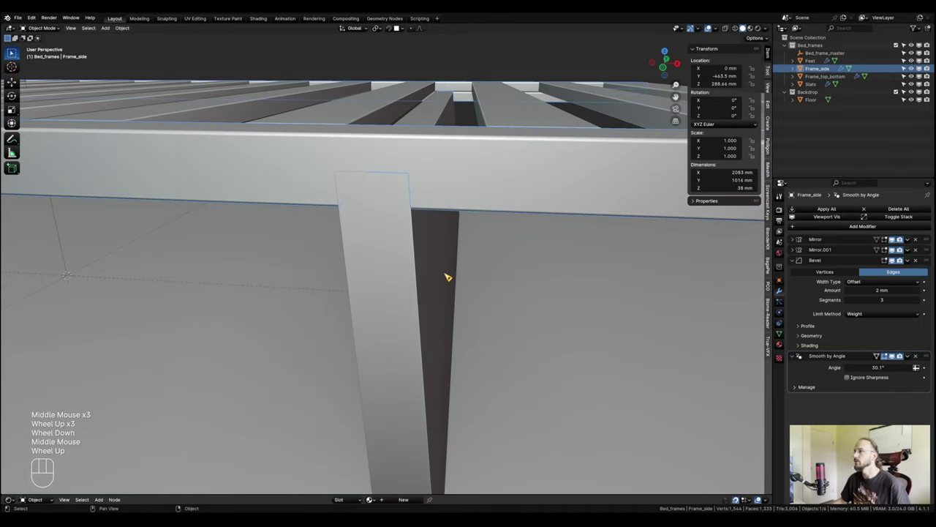
Select the Feet object and apply Shade Smooth to it.
click(421, 303)
shift+middle_drag(425, 307, 412, 300)
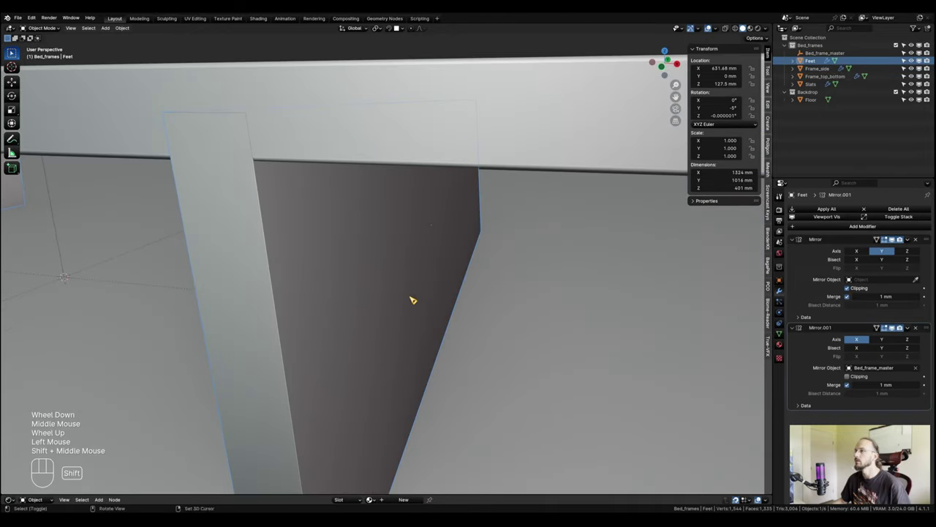
scroll(351, 265, down, 1)
right_click(349, 269)
click(347, 265)
middle_drag(347, 268, 460, 217)
scroll(468, 254, down, 1)
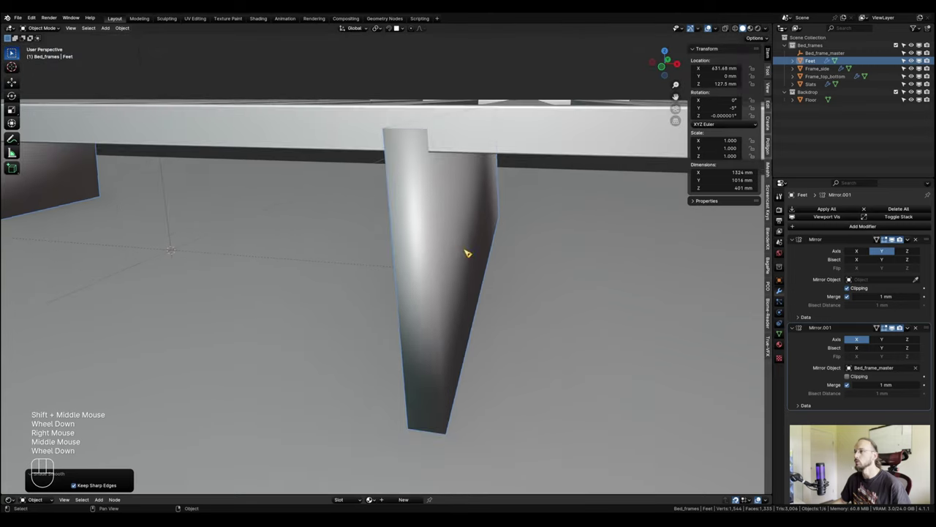
Copy the Bevel and Smooth by Angle modifiers from Frame_side to the Feet.
middle_drag(468, 253, 578, 165)
shift+click(581, 162)
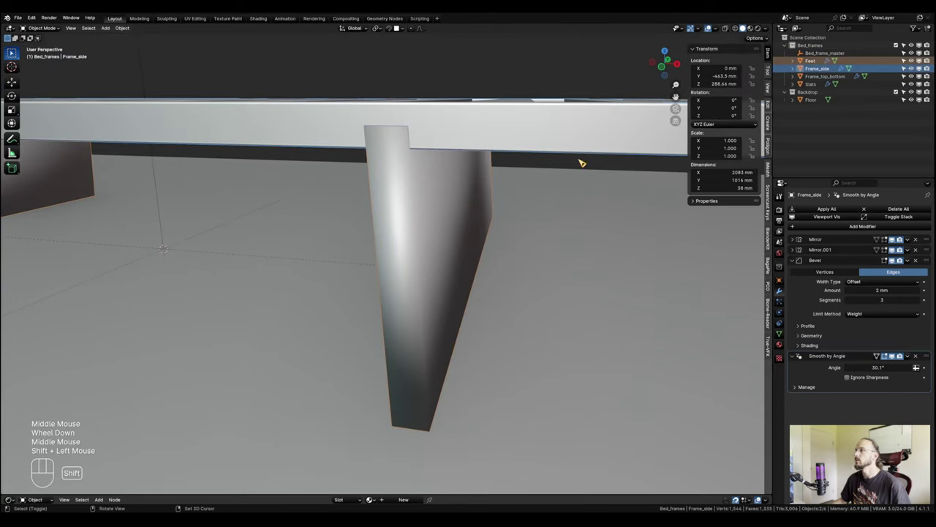
key(ctrl+c)
click(513, 264)
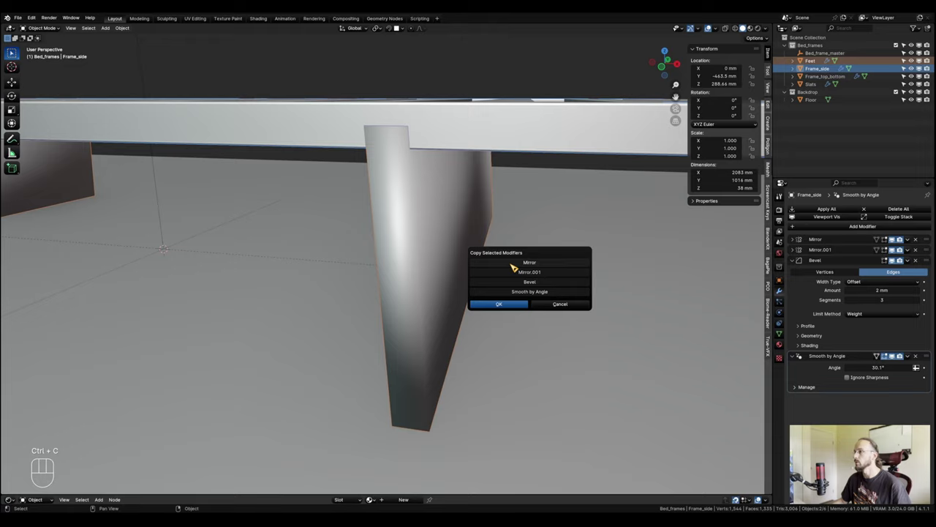
click(548, 283)
click(544, 292)
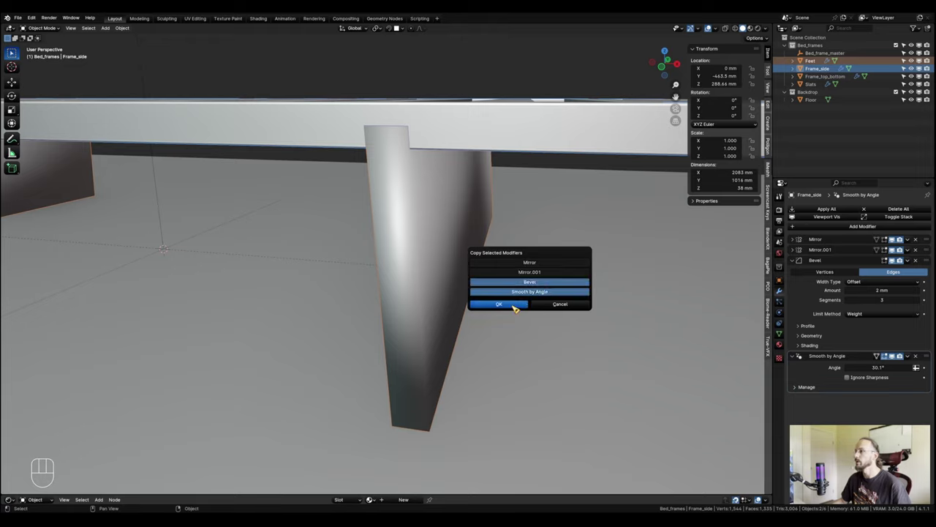
click(513, 306)
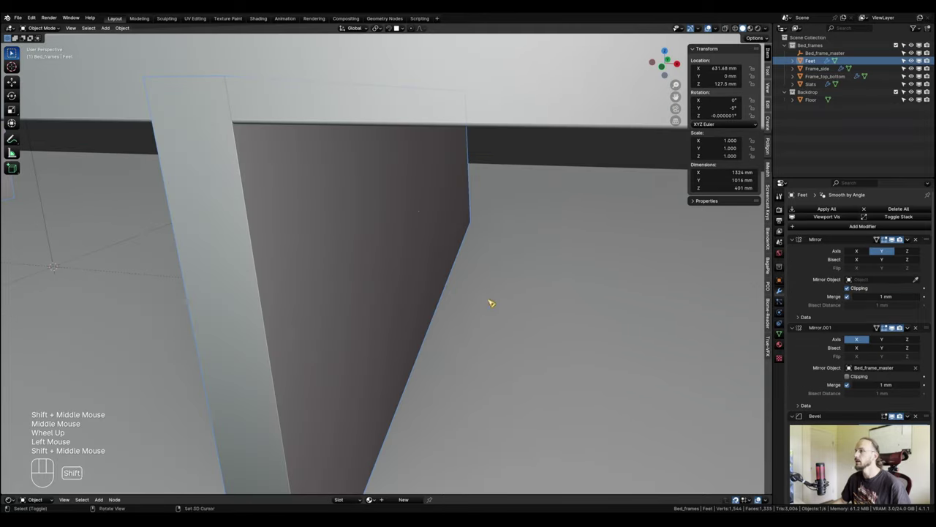
Enter Edit Mode on the Feet object around the foot's joint with the side rail.
scroll(351, 263, down, 5)
scroll(447, 241, up, 2)
shift+middle_drag(351, 263, 472, 227)
middle_drag(471, 227, 464, 264)
scroll(460, 276, up, 2)
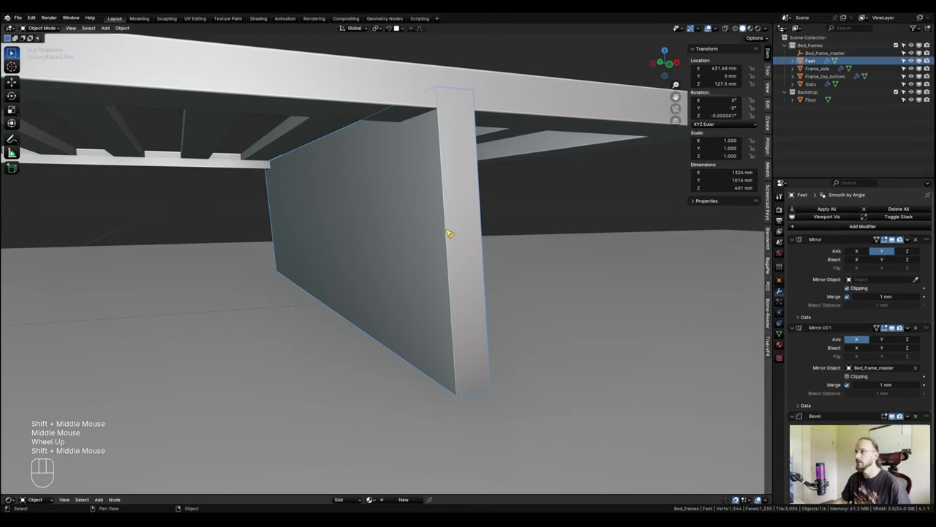
key(Tab)
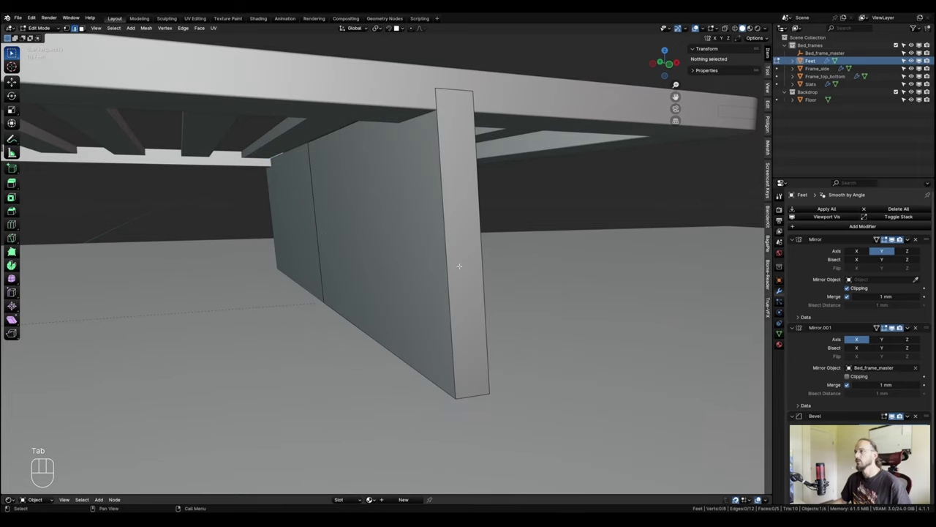
middle_drag(440, 155, 439, 176)
scroll(439, 177, up, 1)
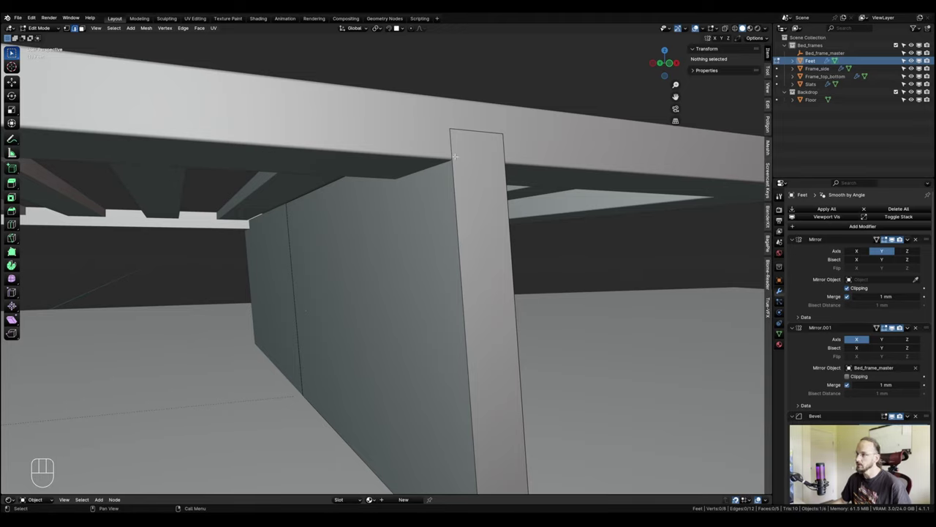
key(ctrl+r)
click(455, 318)
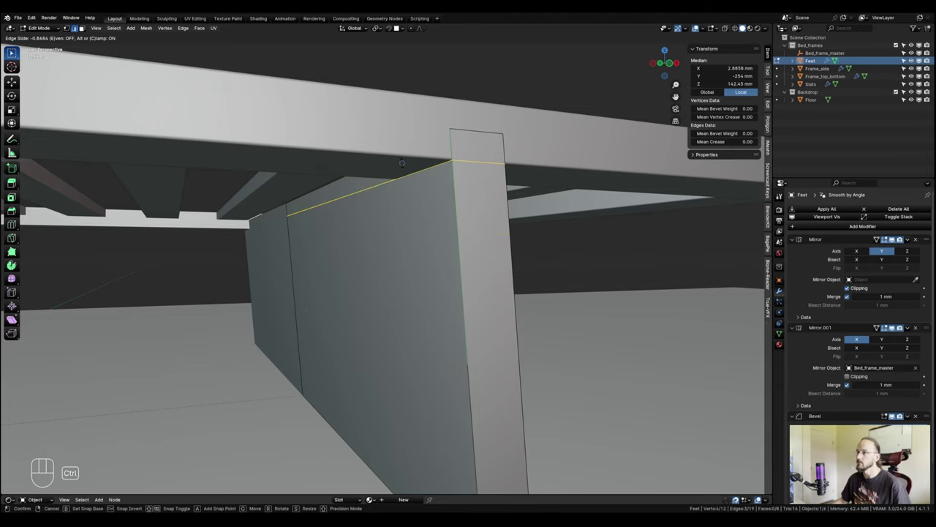
click(405, 162)
middle_drag(405, 163, 455, 265)
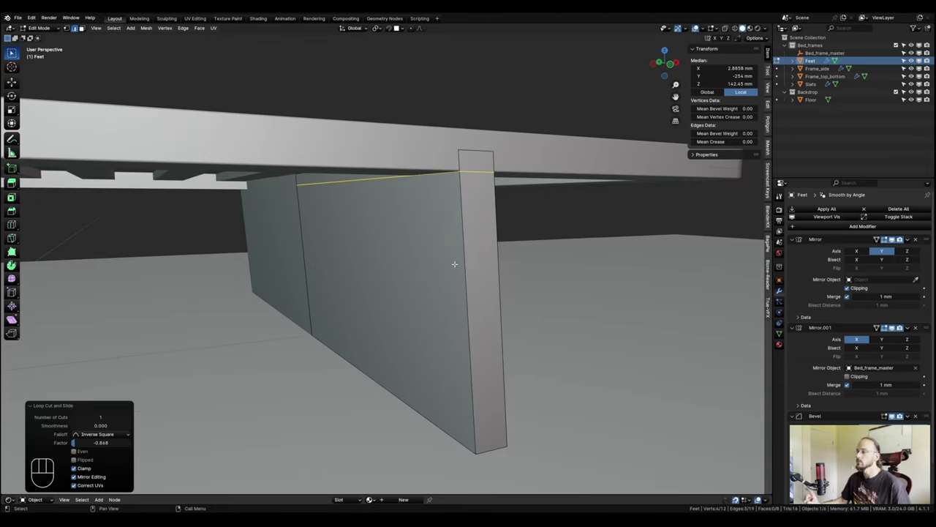
key(ctrl+z)
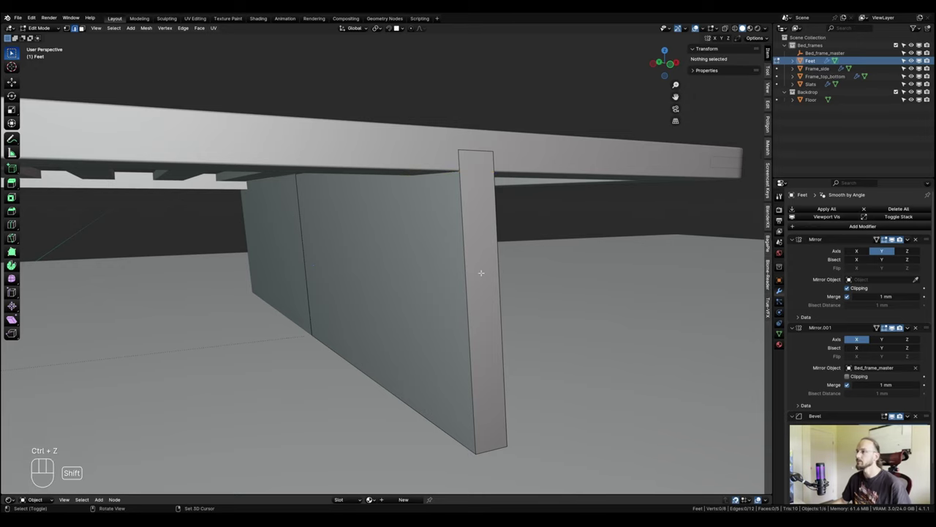
Add one centred horizontal loop cut around the foot without sliding it.
shift+middle_drag(483, 268, 465, 280)
scroll(456, 281, up, 1)
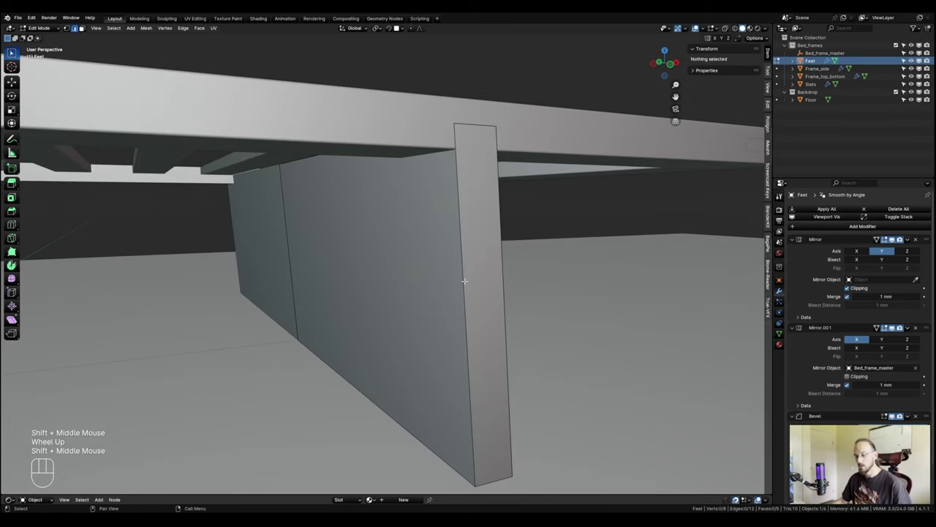
key(ctrl+r)
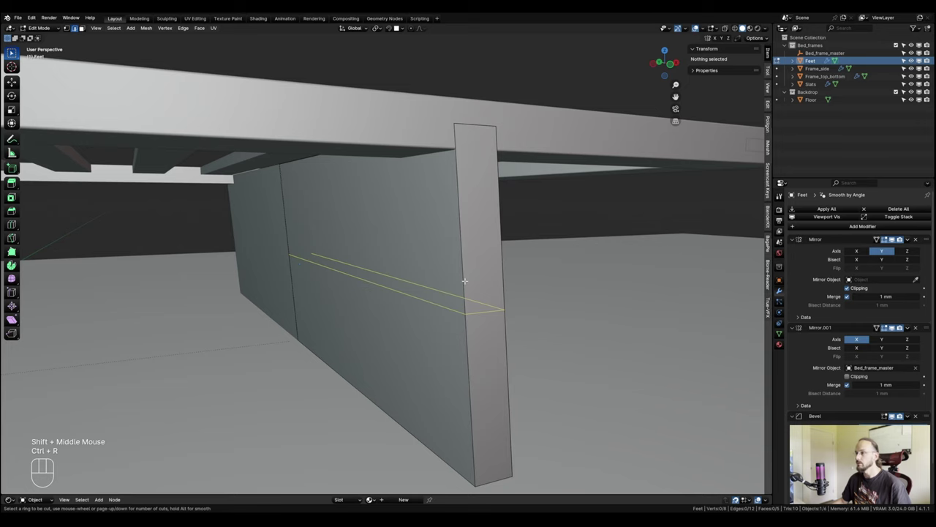
click(465, 280)
right_click(537, 297)
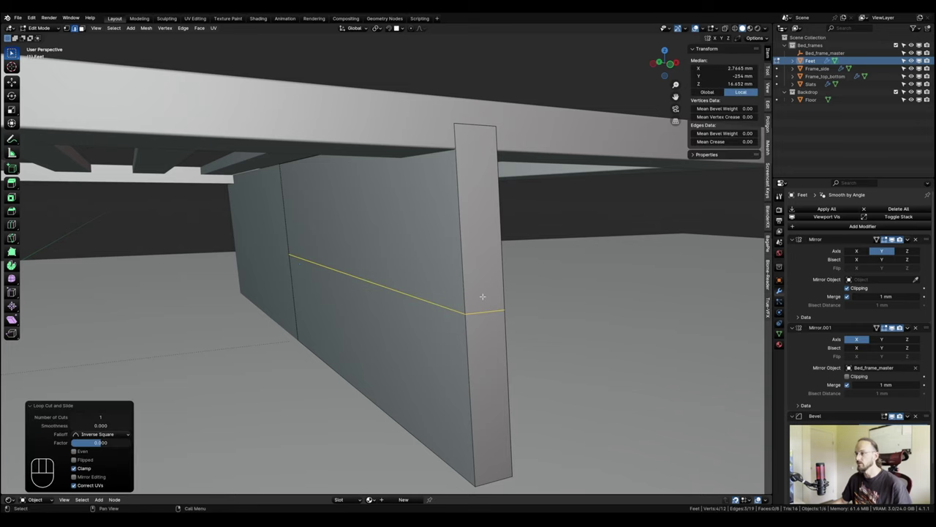
Add a second horizontal loop cut to the upper part of the foot, snapped to the underside of the side rail.
shift+middle_drag(397, 221, 489, 233)
scroll(429, 236, up, 1)
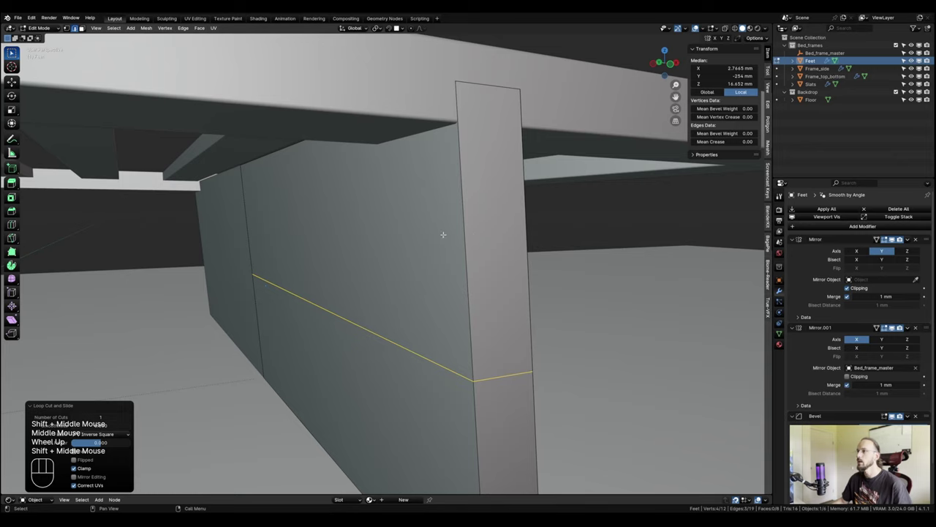
key(ctrl+r)
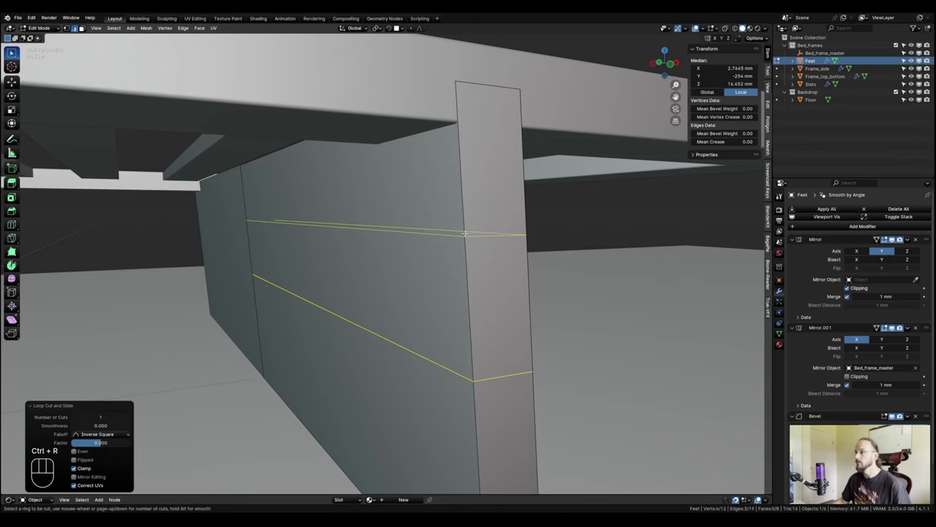
click(465, 233)
key(ctrl)
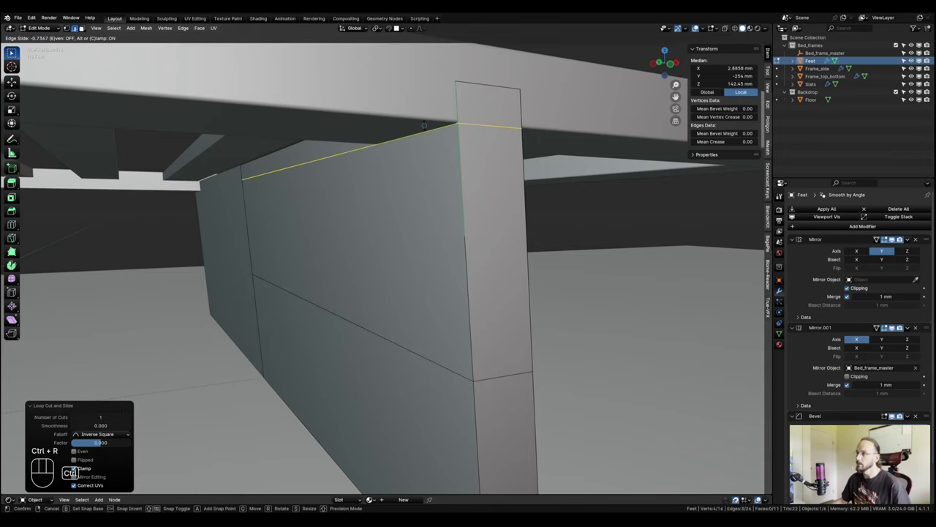
click(424, 126)
shift+middle_drag(439, 219, 455, 188)
scroll(455, 187, down, 3)
shift+middle_drag(468, 248, 483, 227)
key(Tab)
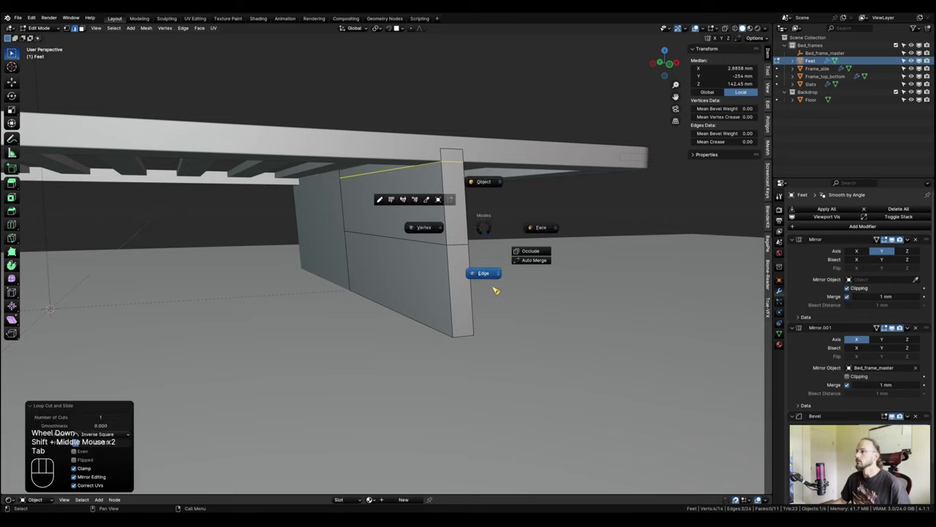
click(444, 205)
shift+click(468, 207)
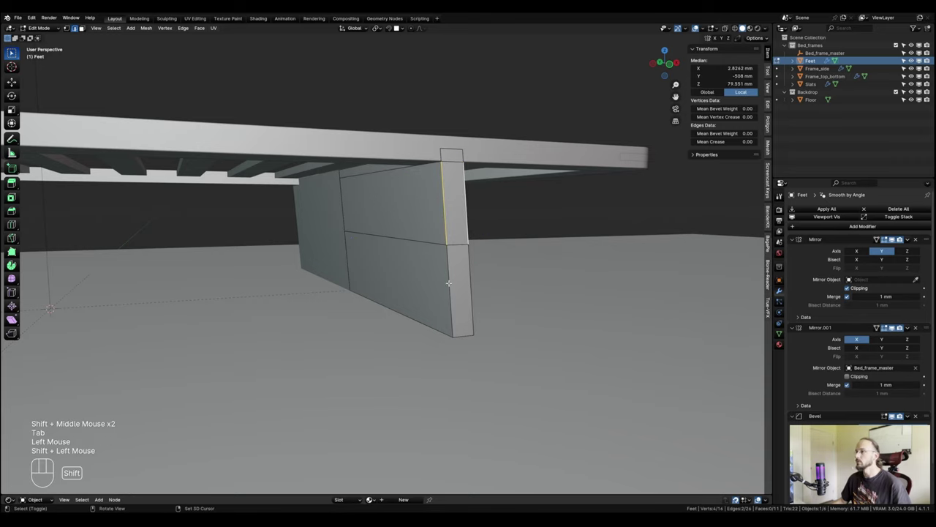
shift+click(448, 283)
shift+click(471, 293)
shift+click(463, 336)
shift+click(439, 329)
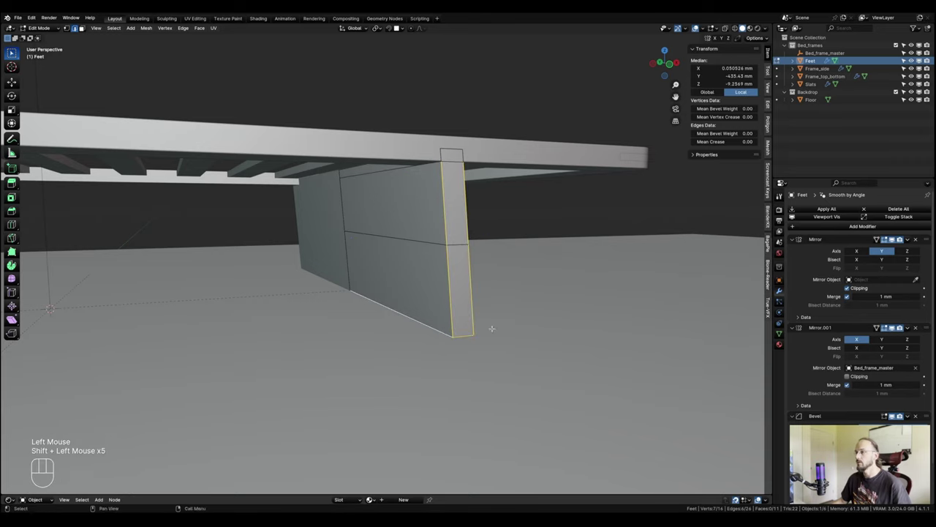
shift+middle_drag(492, 328, 558, 268)
shift+click(454, 320)
Add a vertical loop cut through the foot, snapped to the inner edge of the side rail.
scroll(558, 268, up, 3)
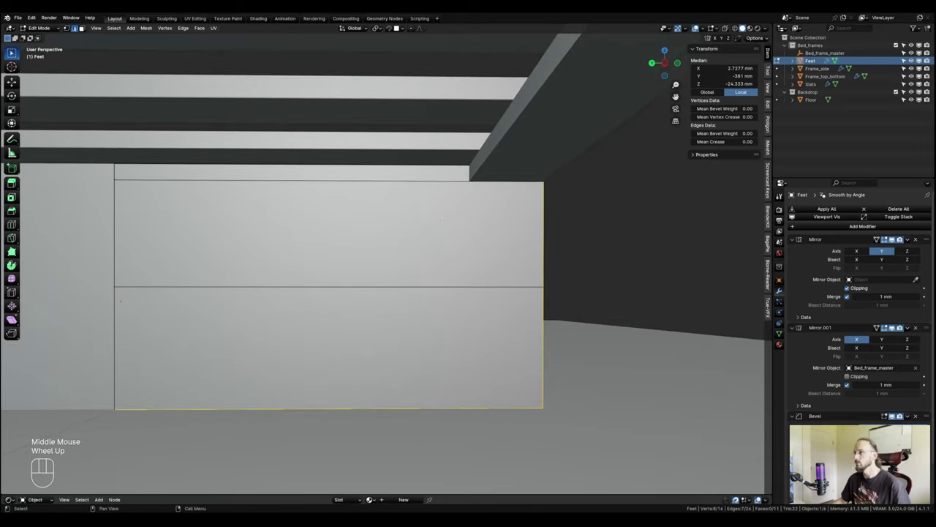
shift+middle_drag(443, 220, 454, 290)
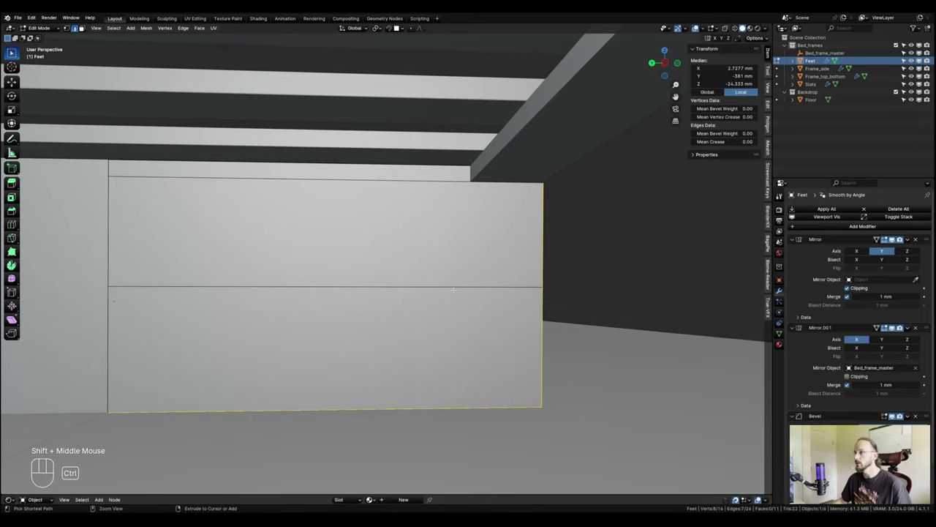
key(ctrl+r)
click(368, 176)
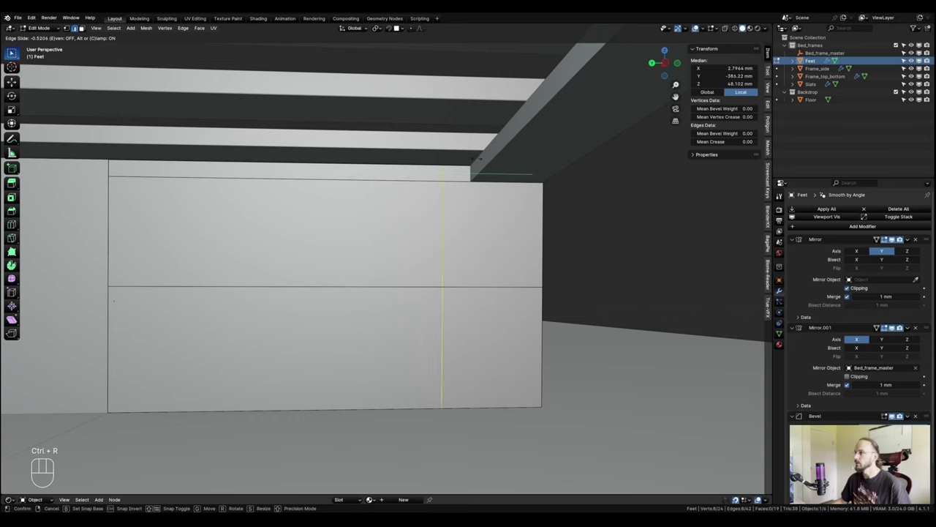
ctrl+click(489, 168)
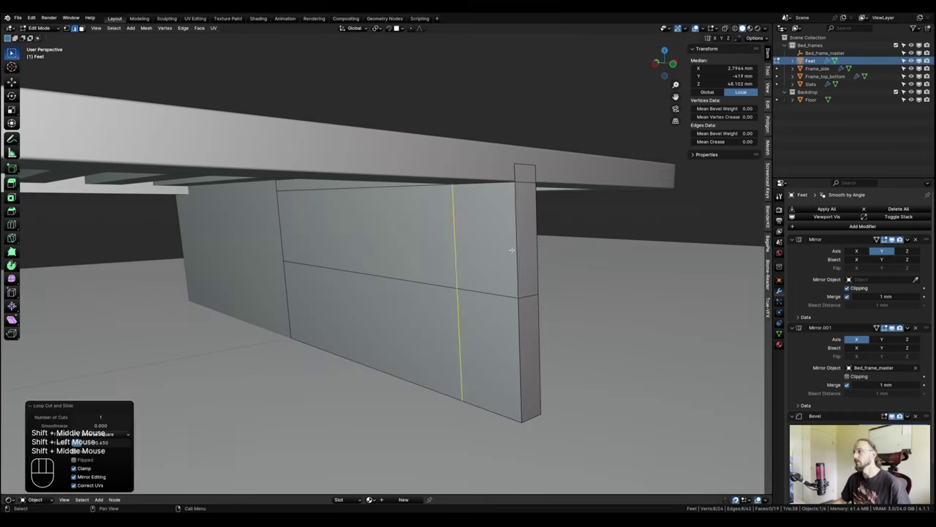
Select the foot's vertical end edges below the rail, its short bottom end edge and the long bottom edges on one side.
click(515, 247)
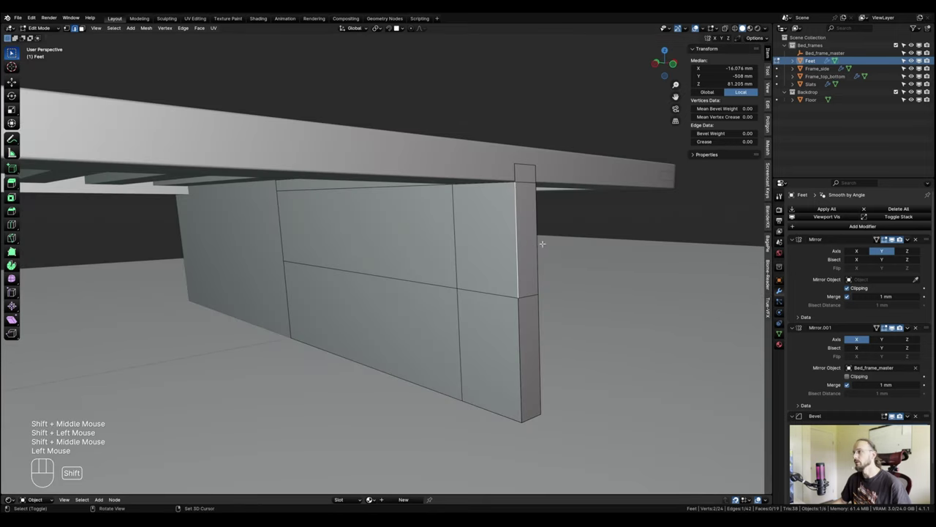
shift+click(537, 242)
shift+click(537, 347)
shift+click(523, 355)
shift+click(540, 411)
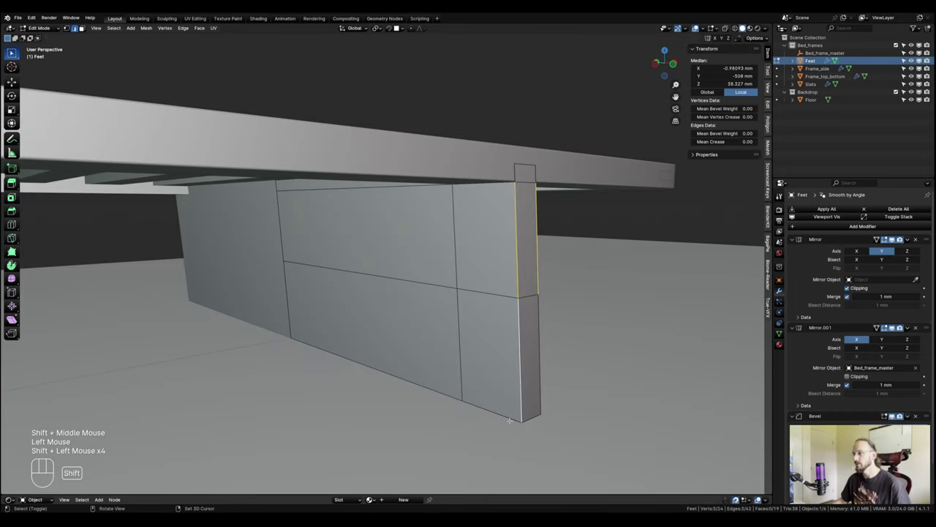
shift+click(540, 413)
shift+click(530, 418)
shift+click(498, 417)
shift+click(452, 397)
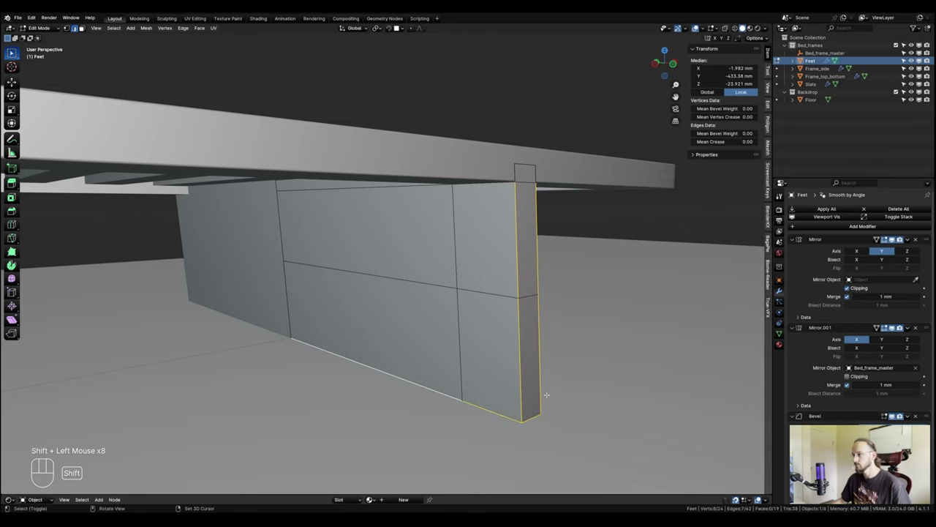
Add the opposite side's long bottom edges and the foot's two top edges inside the side rail to the selection.
middle_drag(629, 384, 499, 403)
shift+click(492, 412)
shift+click(529, 382)
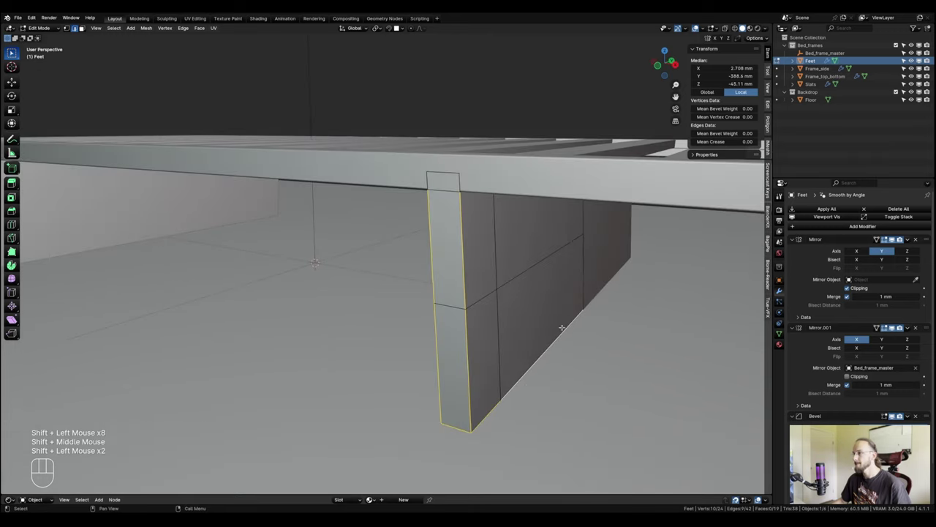
shift+middle_drag(601, 241, 527, 311)
shift+click(554, 221)
shift+click(585, 180)
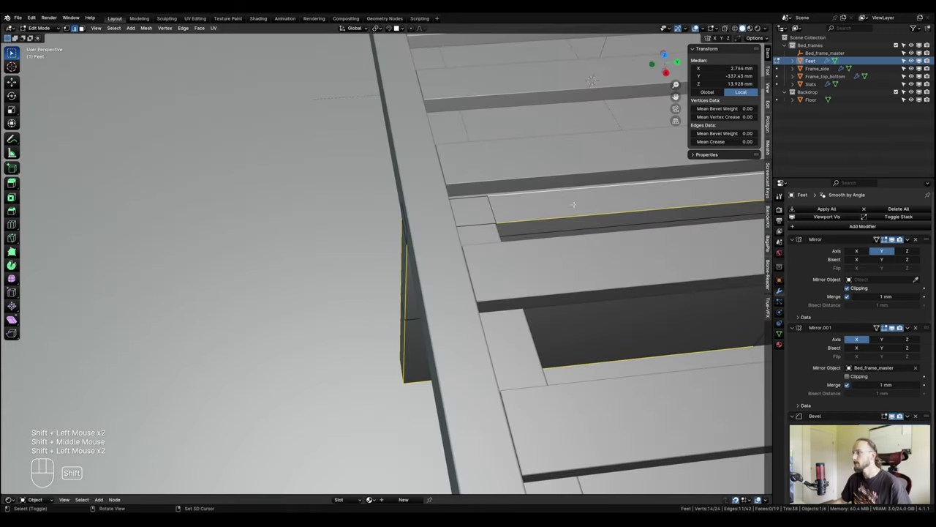
Set the selected edges' mean bevel weight to 1.00 and return to Object Mode.
middle_drag(585, 180, 423, 269)
scroll(425, 278, down, 1)
shift+scroll(426, 277, up, 1)
shift+middle_drag(371, 298, 504, 246)
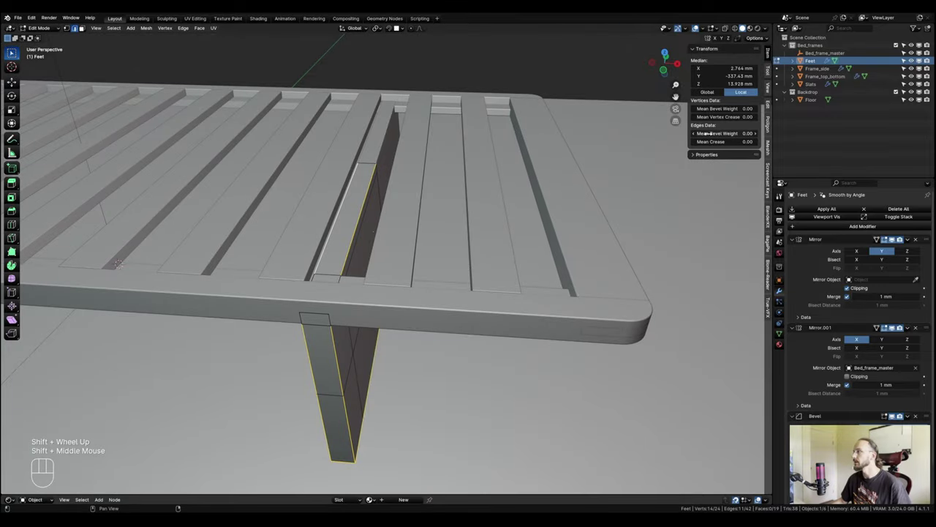
drag(715, 133, 732, 133)
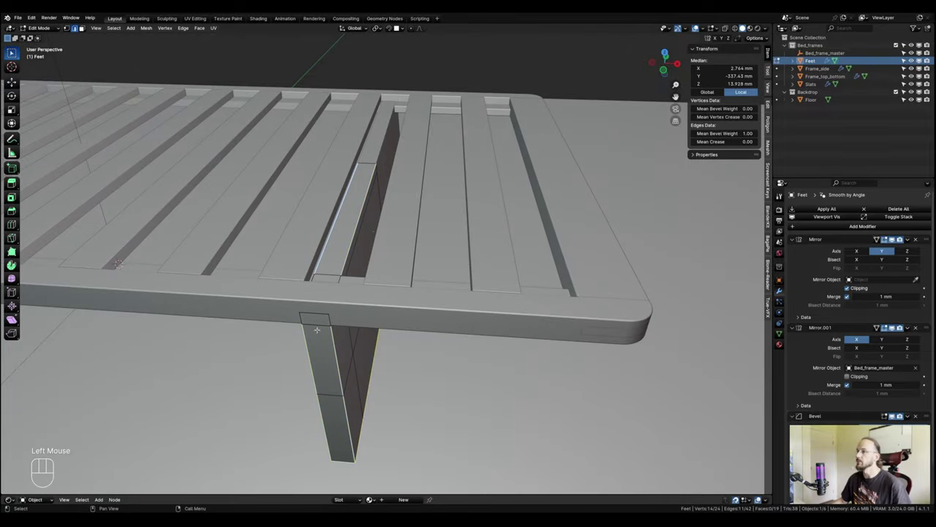
key(Tab)
Collapse the Feet's Mirror, Mirror.001 and Bevel modifiers and set the Smooth by Angle modifier's angle to 30.1°.
middle_drag(481, 313, 534, 308)
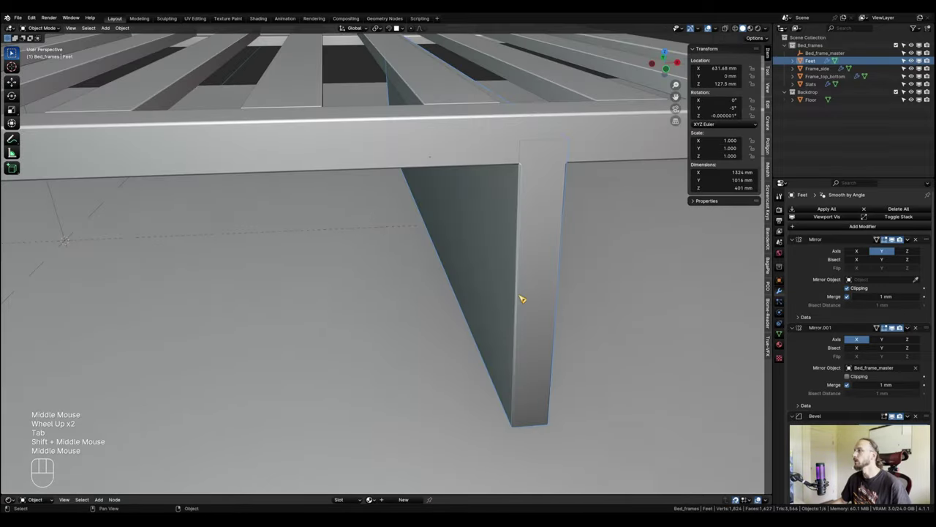
scroll(526, 286, up, 1)
scroll(533, 276, down, 1)
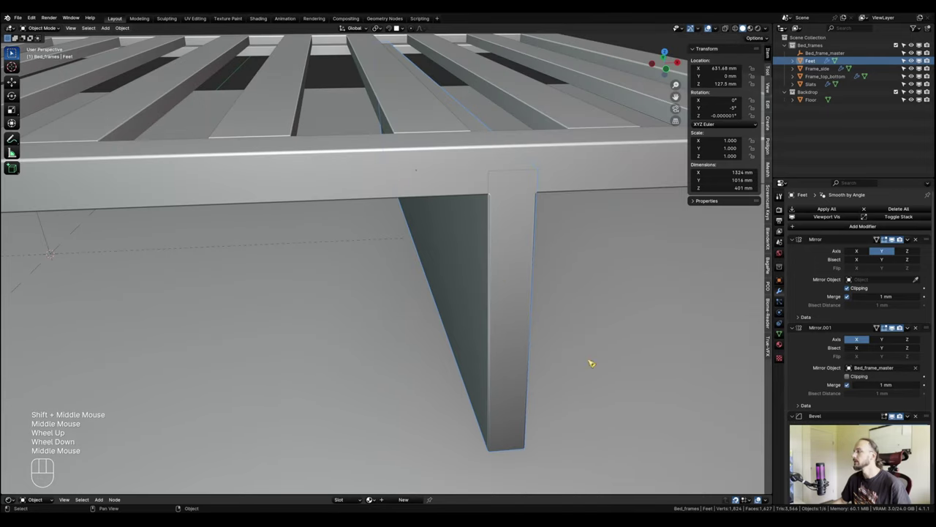
click(799, 328)
click(799, 240)
click(797, 259)
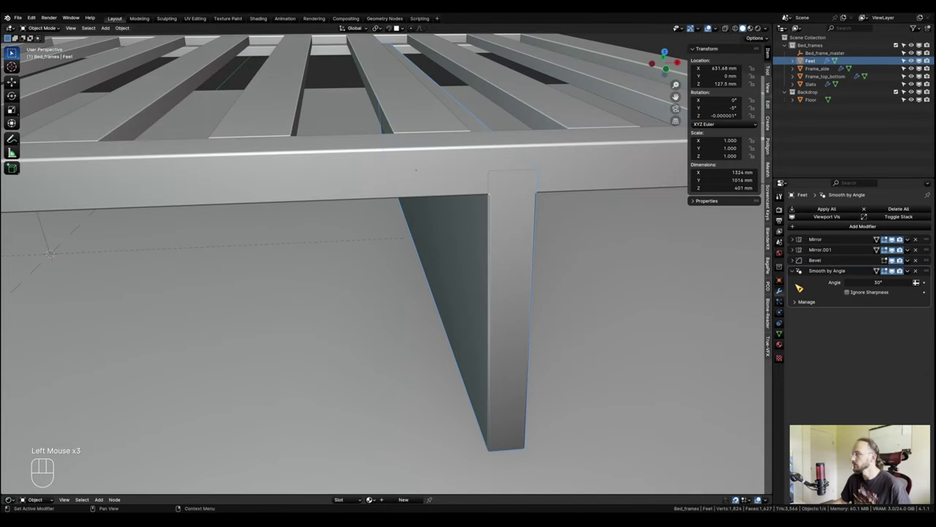
drag(878, 282, 880, 283)
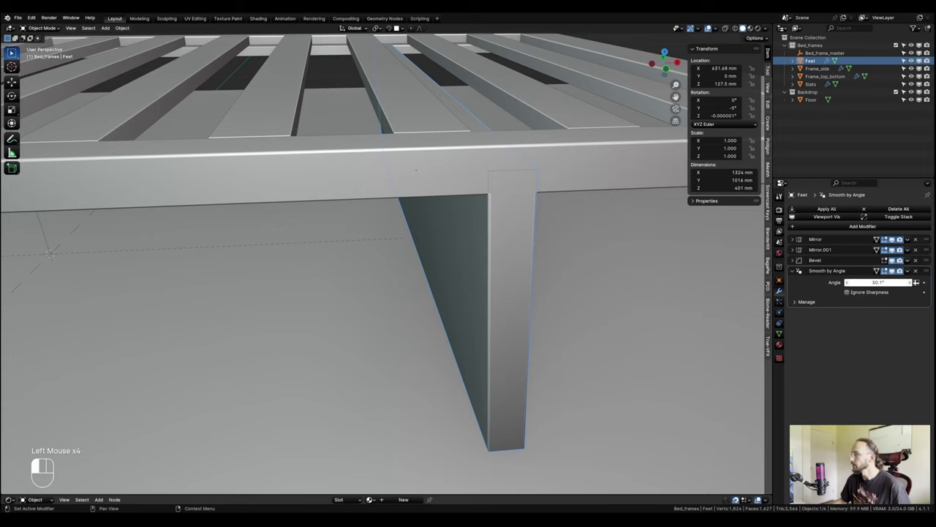
Examine the foot's bevelled edges and shading at its joint with the side rail and between the slats.
scroll(345, 272, up, 2)
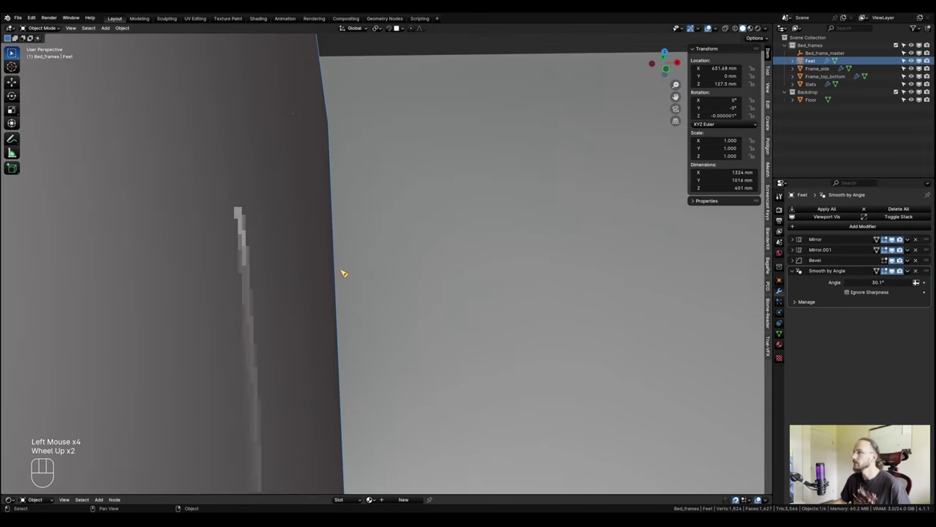
scroll(282, 294, down, 1)
middle_drag(283, 295, 546, 288)
scroll(541, 316, up, 3)
scroll(489, 221, down, 4)
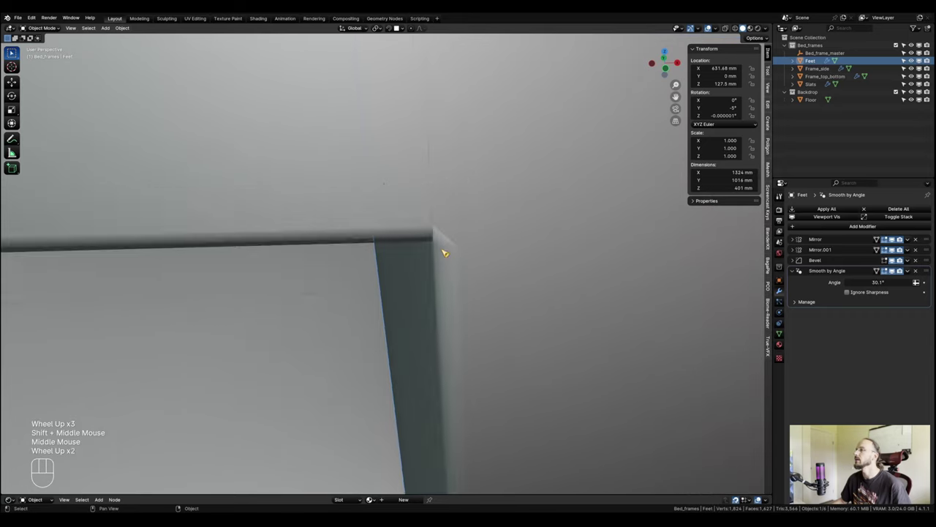
middle_drag(444, 254, 539, 180)
scroll(543, 202, down, 5)
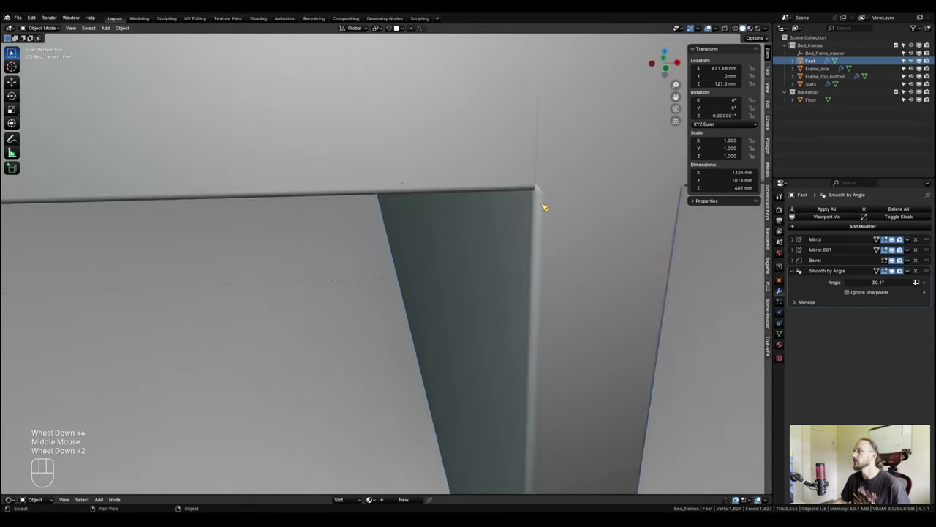
shift+middle_drag(446, 247, 448, 240)
scroll(539, 272, up, 4)
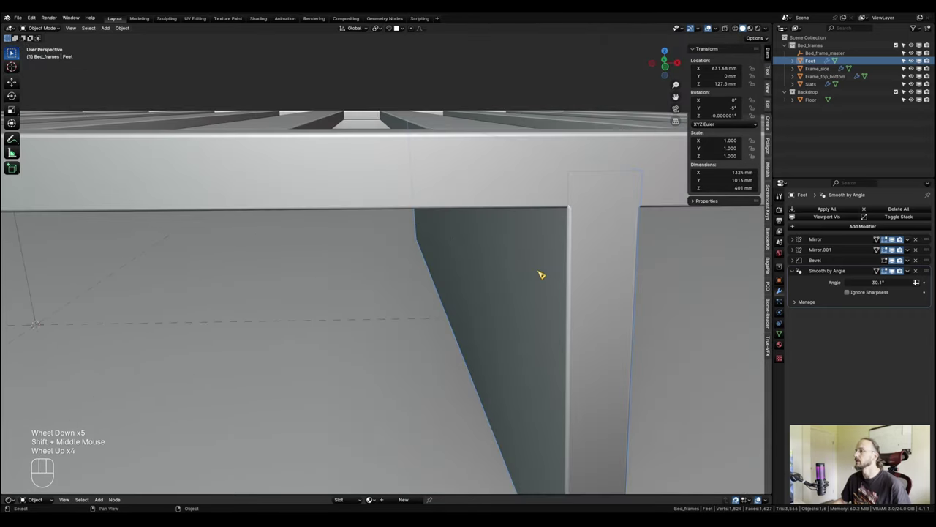
shift+middle_drag(540, 271, 542, 271)
middle_drag(542, 272, 520, 318)
scroll(523, 286, down, 1)
scroll(337, 380, up, 5)
scroll(337, 381, down, 6)
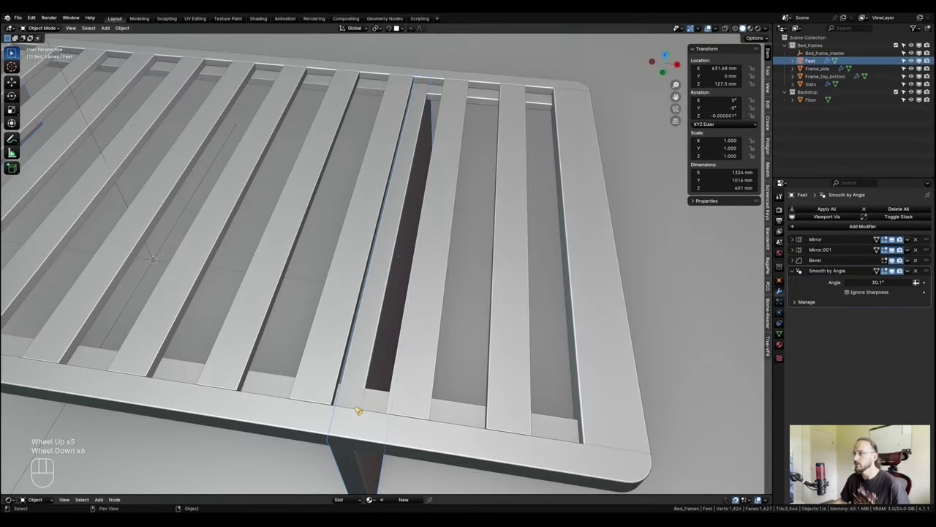
Enter Edit Mode on the Feet with edge selection, select a bottom edge loop and extend the selection to all sharp edges at 30° sharpness.
shift+middle_drag(358, 410, 364, 372)
scroll(372, 328, down, 2)
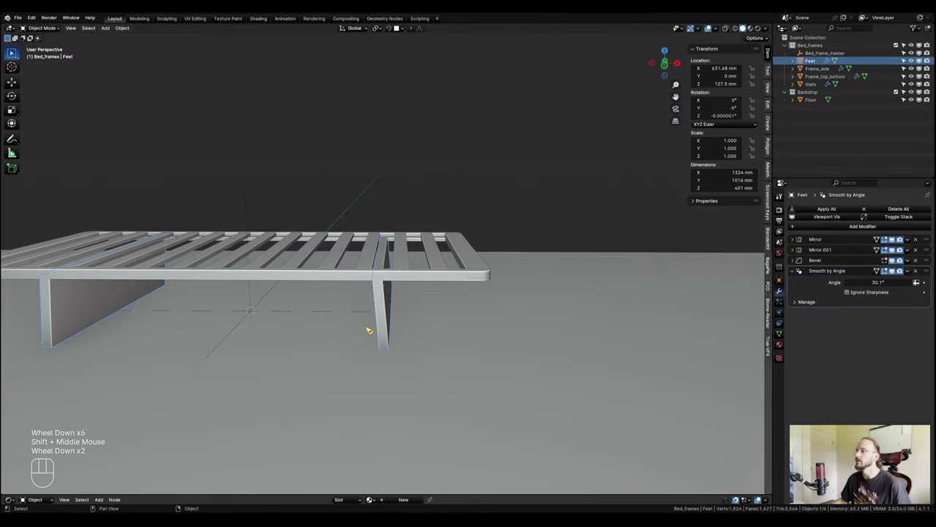
scroll(505, 345, up, 1)
middle_drag(372, 328, 516, 329)
middle_drag(516, 329, 545, 314)
scroll(545, 314, up, 1)
shift+middle_drag(546, 314, 484, 335)
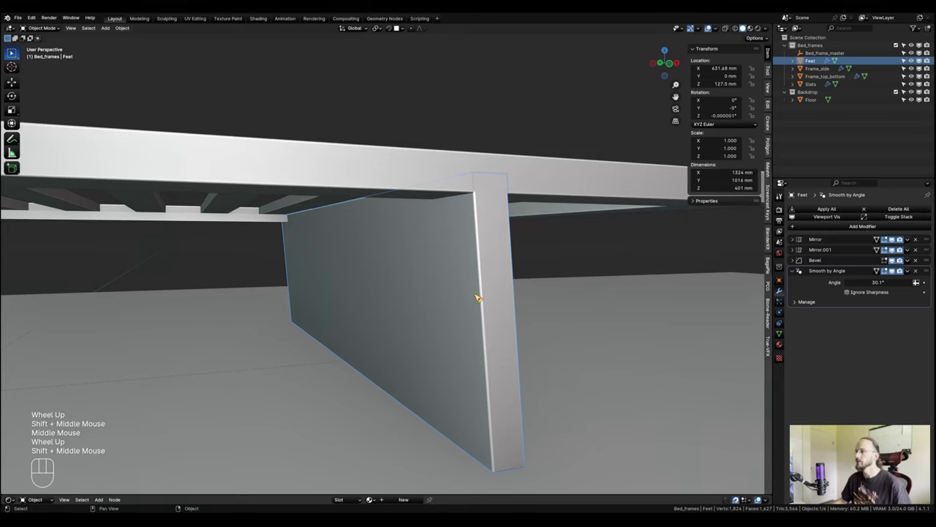
key(Tab)
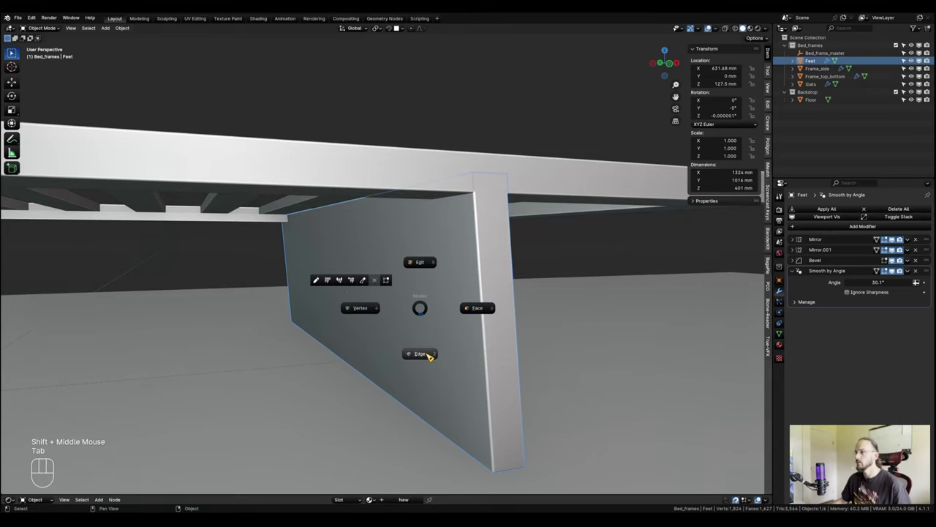
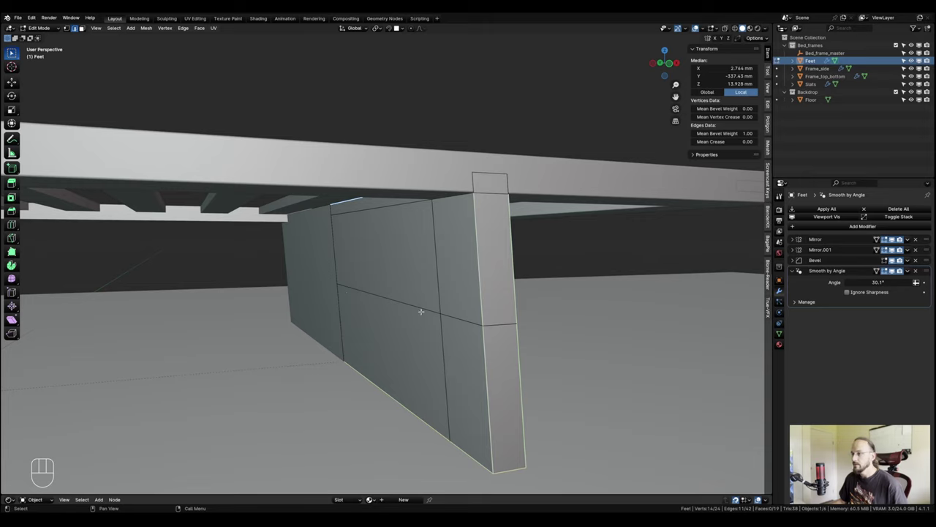
alt+click(481, 469)
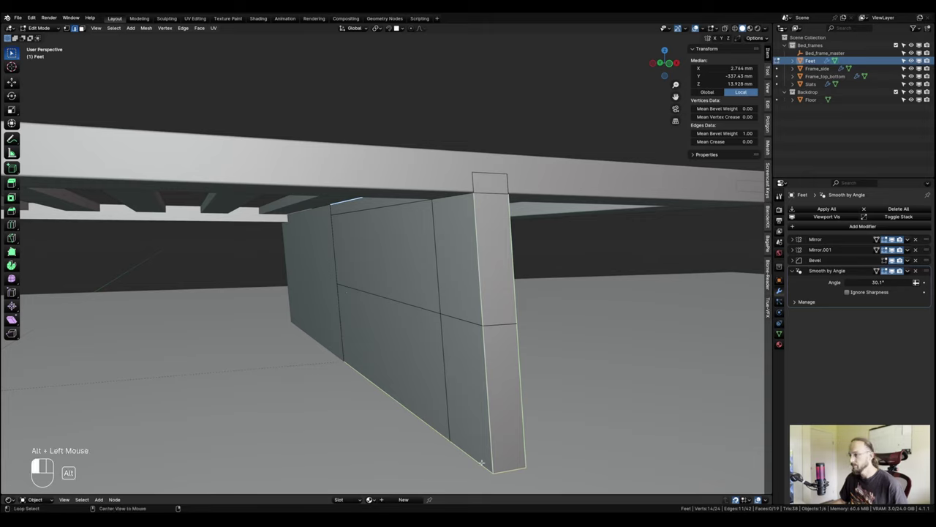
click(114, 28)
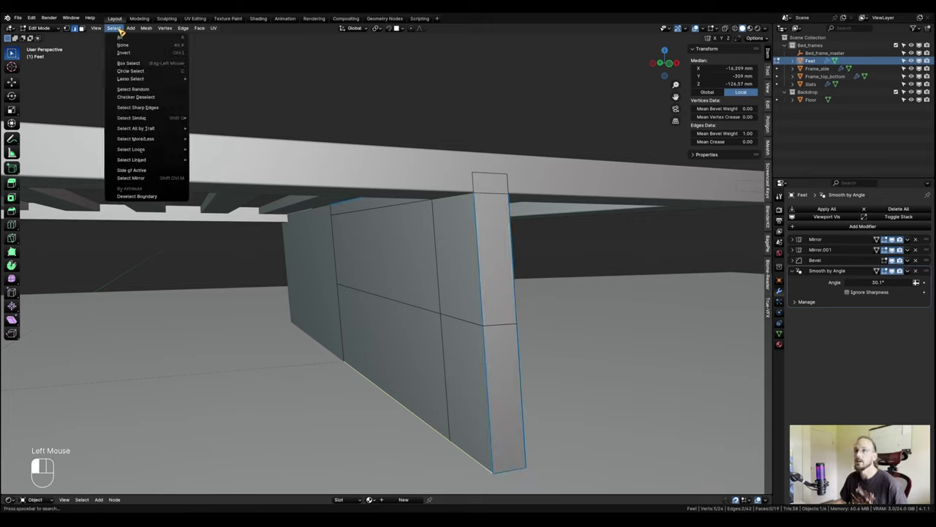
click(159, 110)
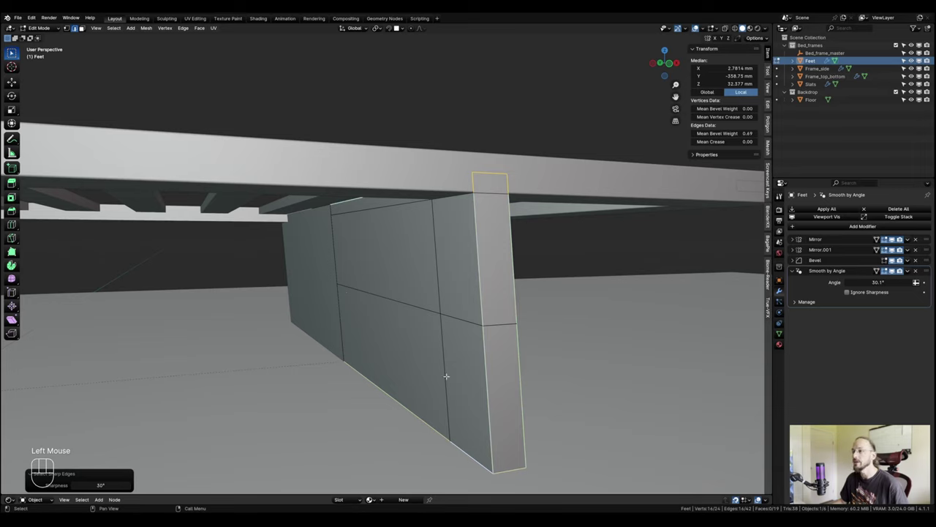
Add the horizontal edge loop halfway up the foot to the selection and mark the selected edges as seams.
alt+shift+click(466, 319)
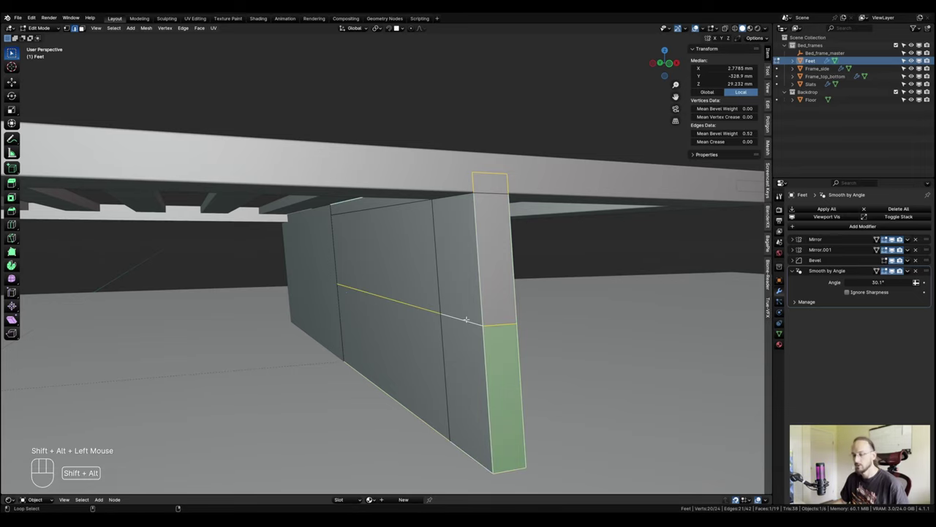
scroll(468, 319, down, 2)
shift+middle_drag(528, 323, 442, 294)
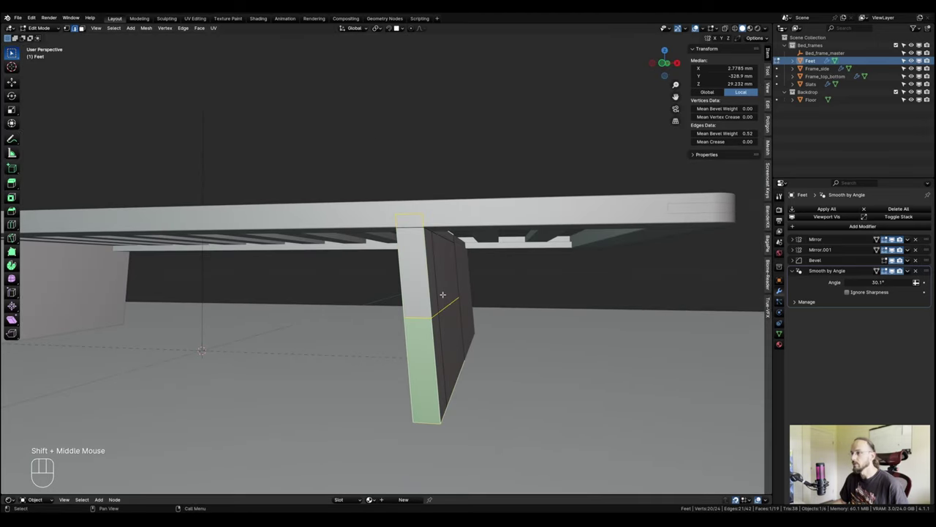
right_click(443, 294)
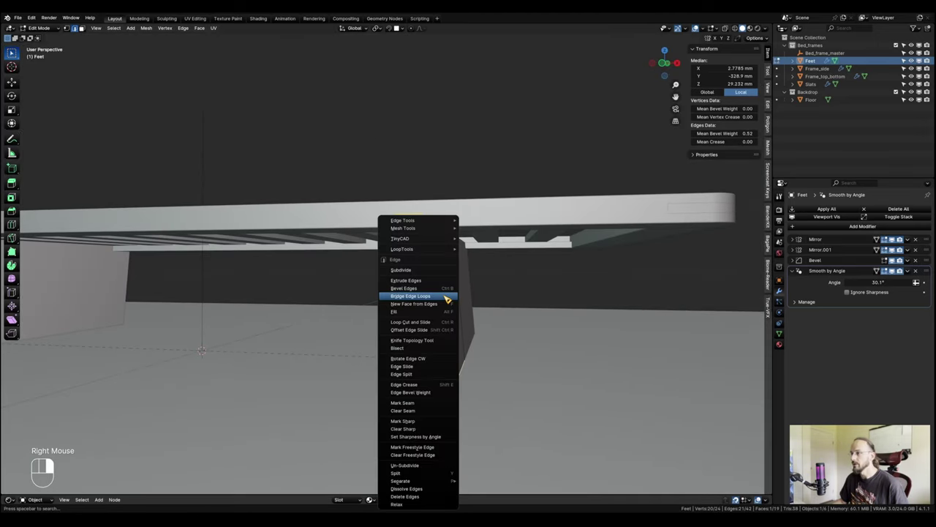
click(430, 403)
Unwrap all faces of the Feet mesh with the Angle Based method and return to Object Mode.
middle_drag(487, 365, 470, 308)
key(a)
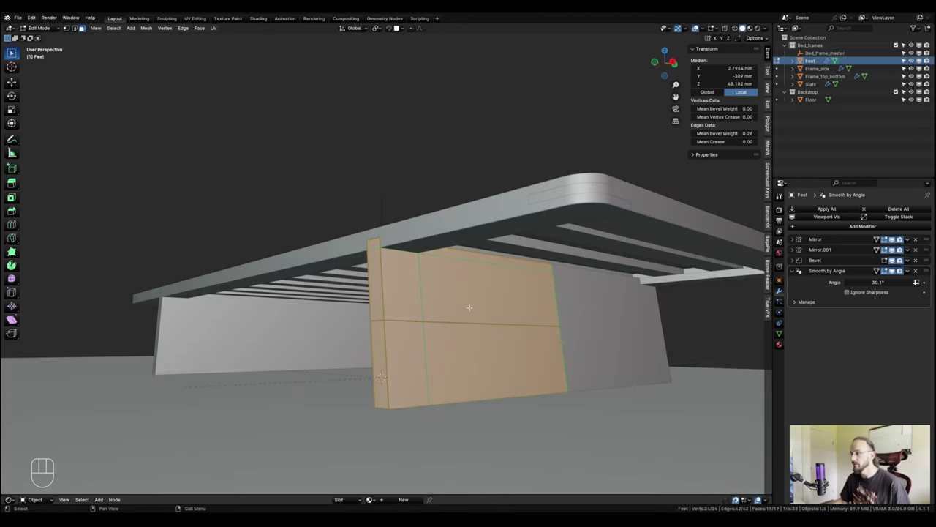
key(u)
click(461, 274)
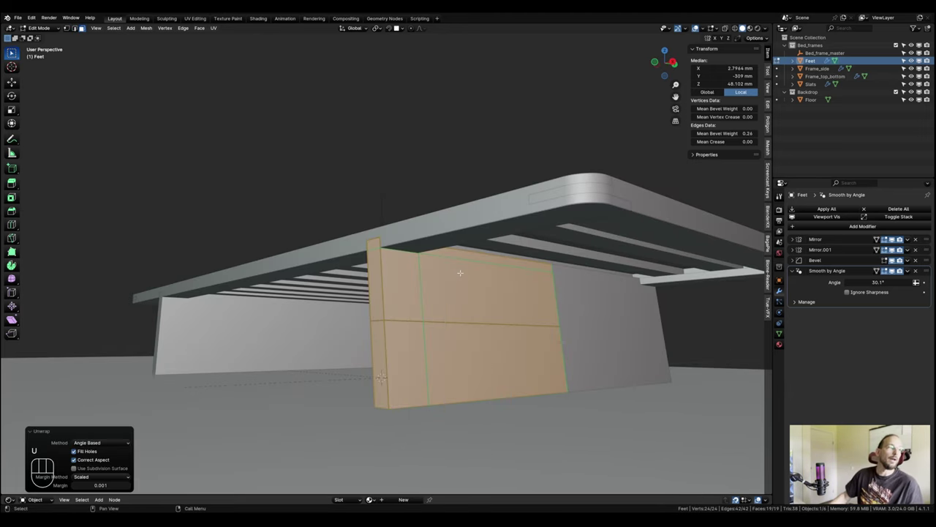
middle_drag(447, 283, 489, 327)
shift+middle_drag(488, 326, 470, 322)
key(Tab)
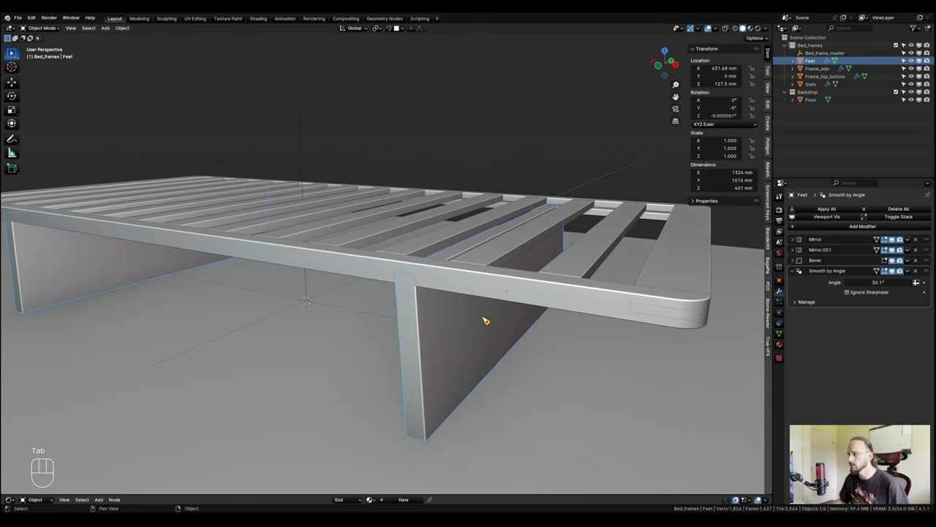
Set the viewport to Material Preview shading and exclude the Backdrop collection from the view layer.
scroll(505, 349, down, 2)
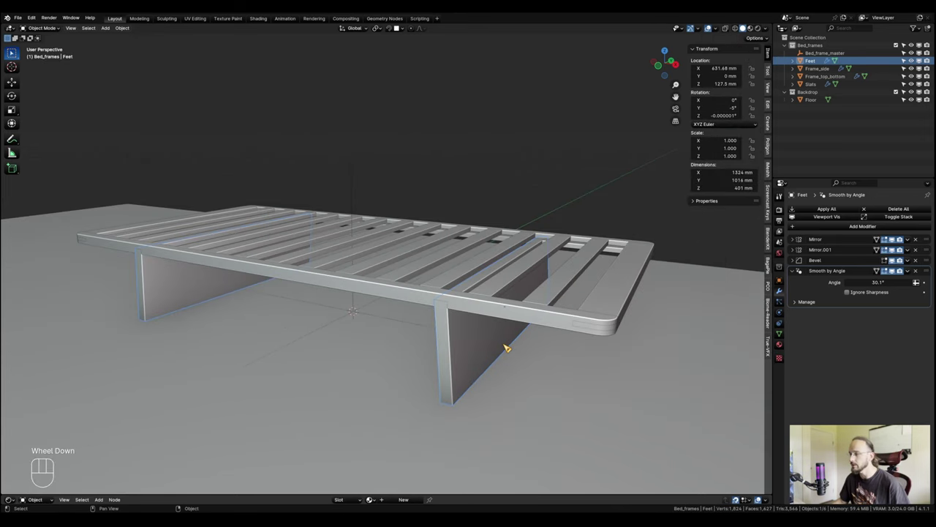
shift+middle_drag(477, 324, 512, 381)
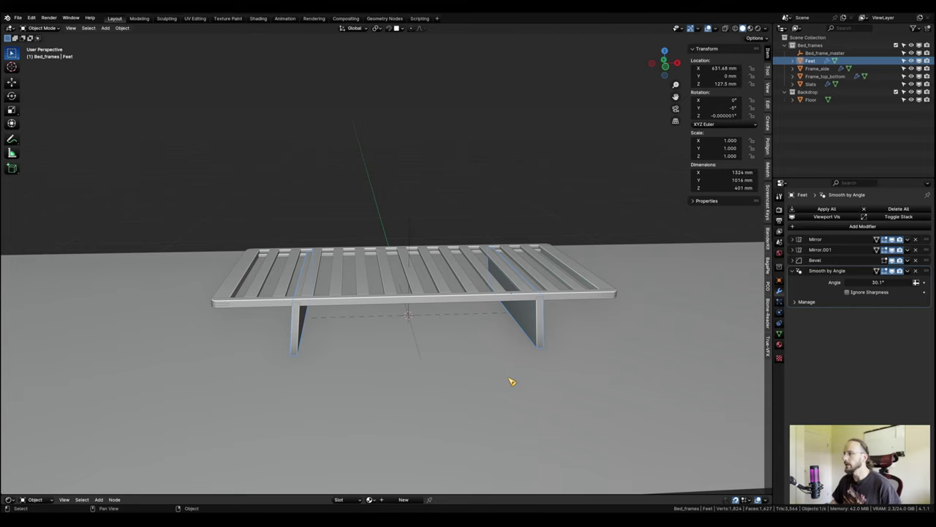
shift+middle_drag(528, 349, 488, 381)
scroll(435, 355, up, 2)
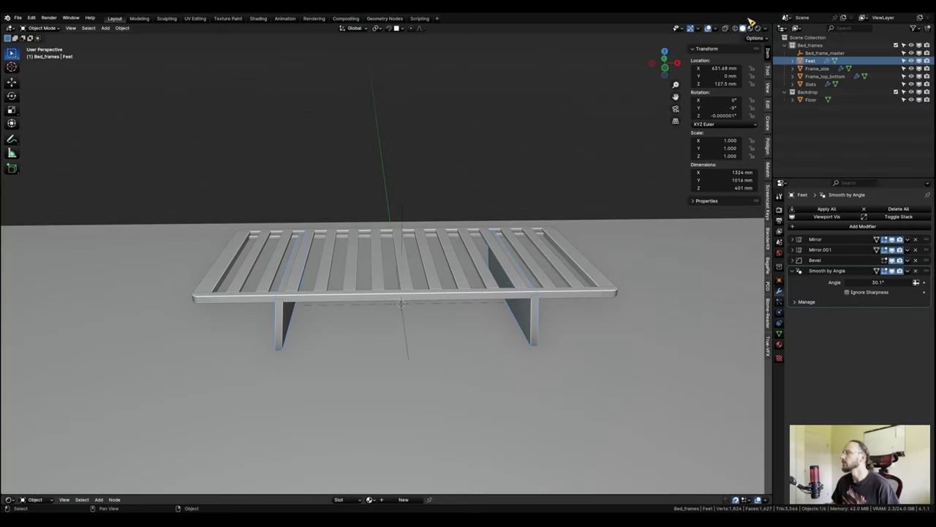
click(756, 30)
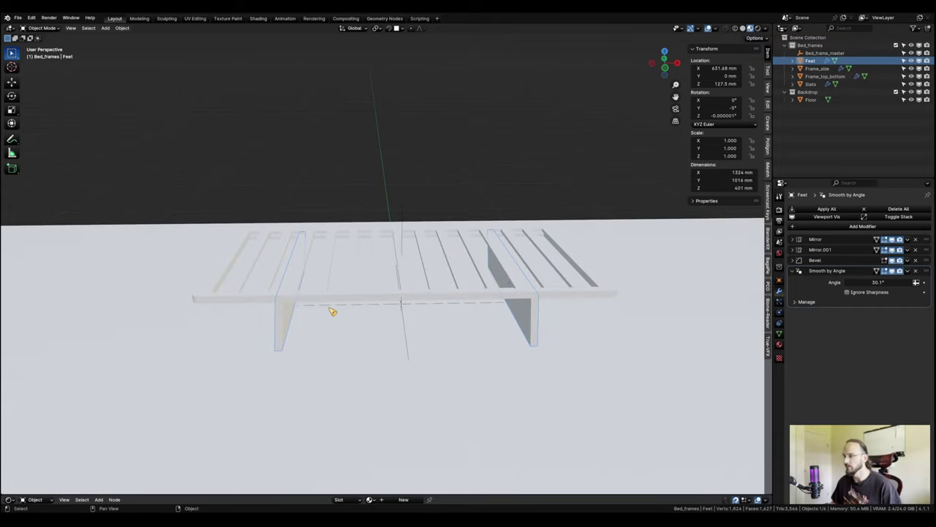
scroll(345, 292, up, 1)
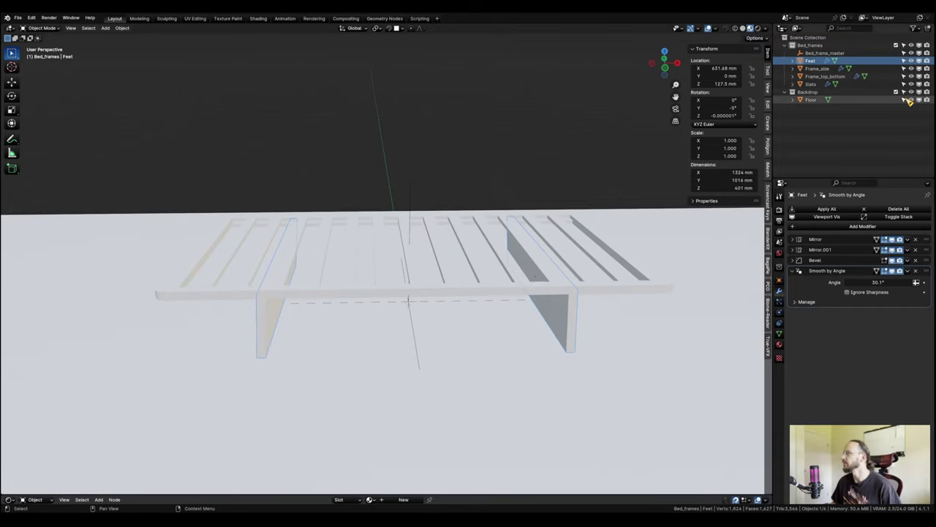
click(896, 91)
scroll(373, 307, up, 1)
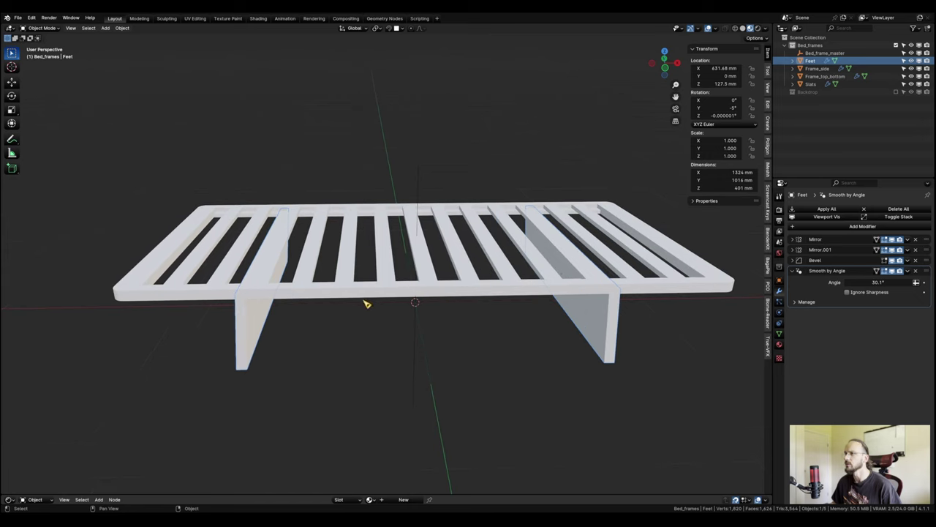
drag(504, 493, 475, 495)
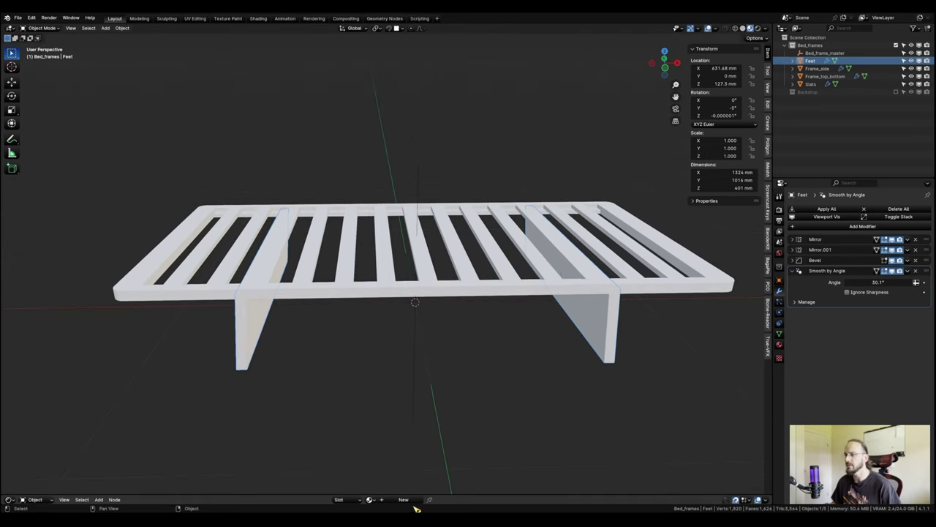
click(14, 501)
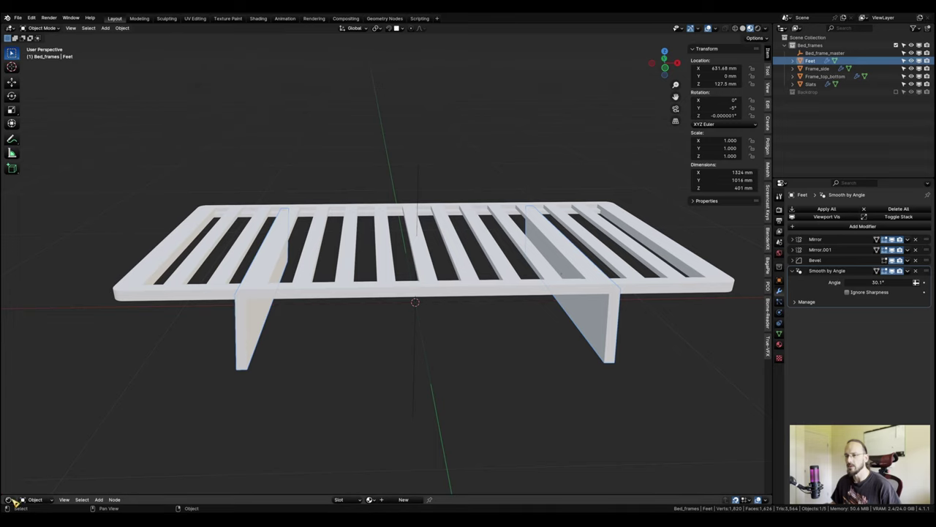
click(16, 501)
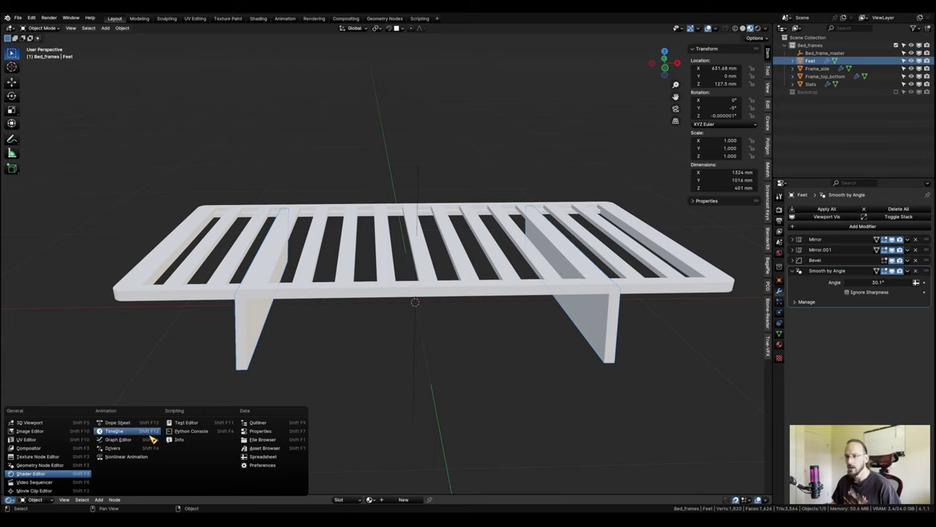
click(44, 474)
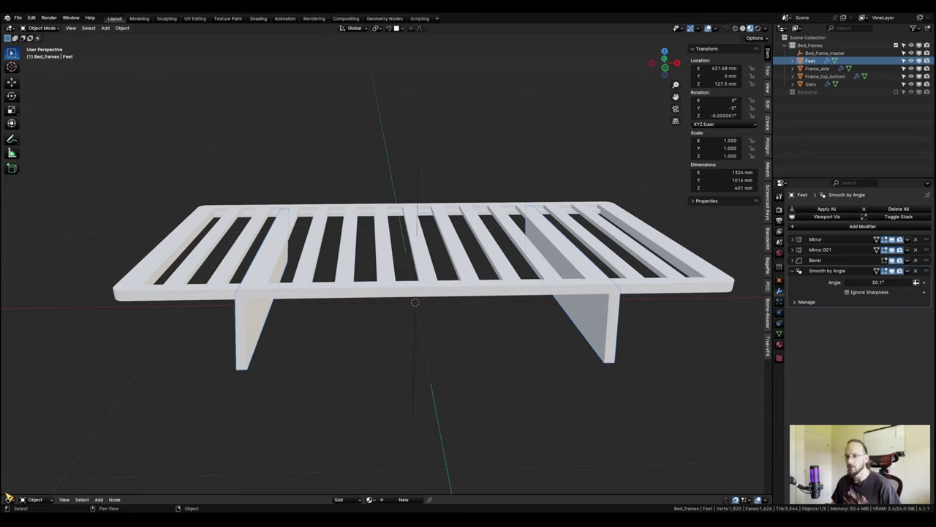
Replace the collapsed strip under the viewport with a new Shader Editor area and enlarge it to nearly half the window's height.
drag(3, 493, 7, 504)
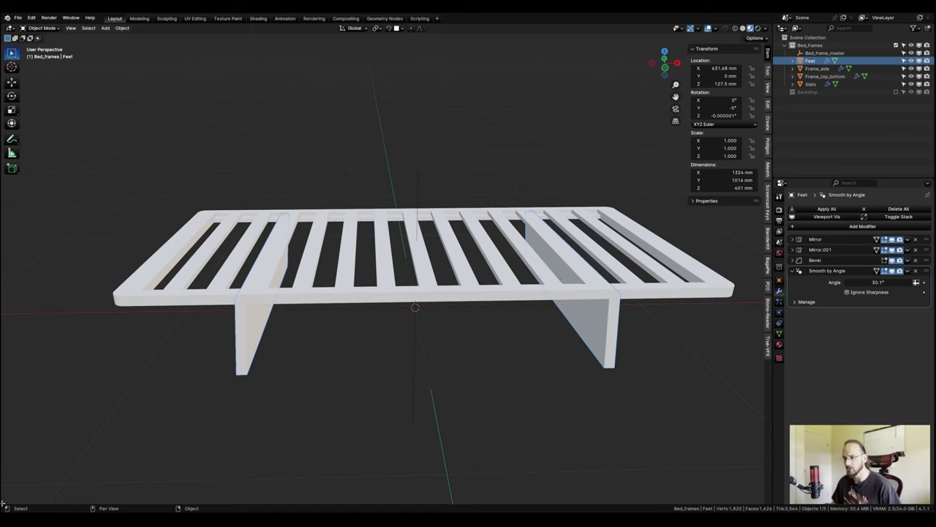
drag(3, 499, 12, 423)
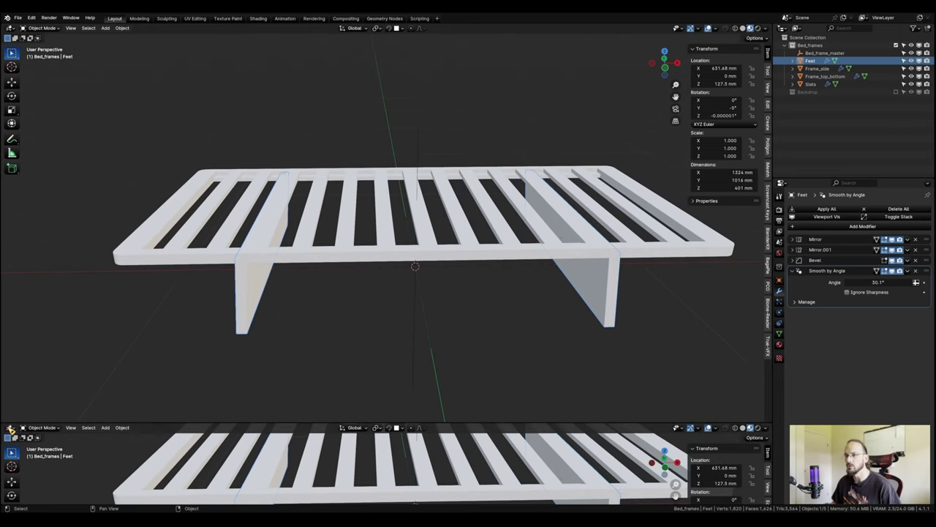
click(11, 428)
click(33, 402)
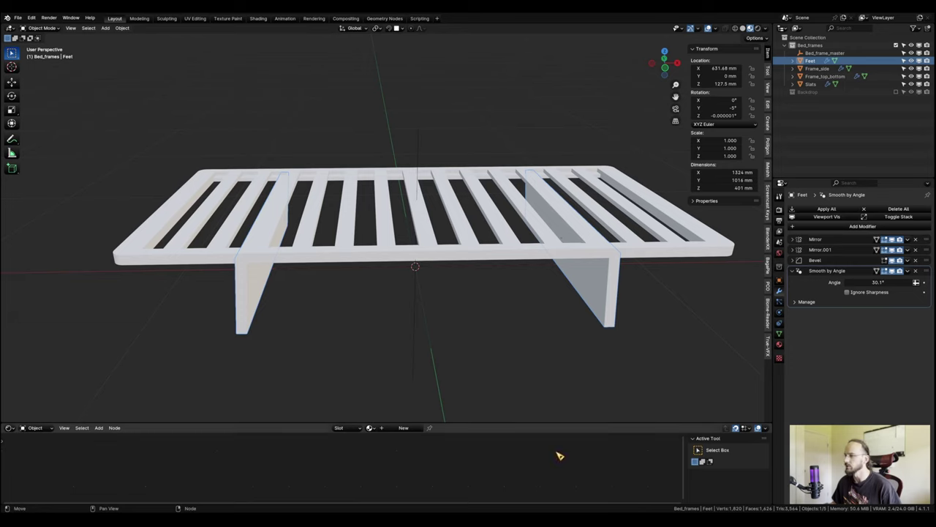
drag(561, 423, 512, 301)
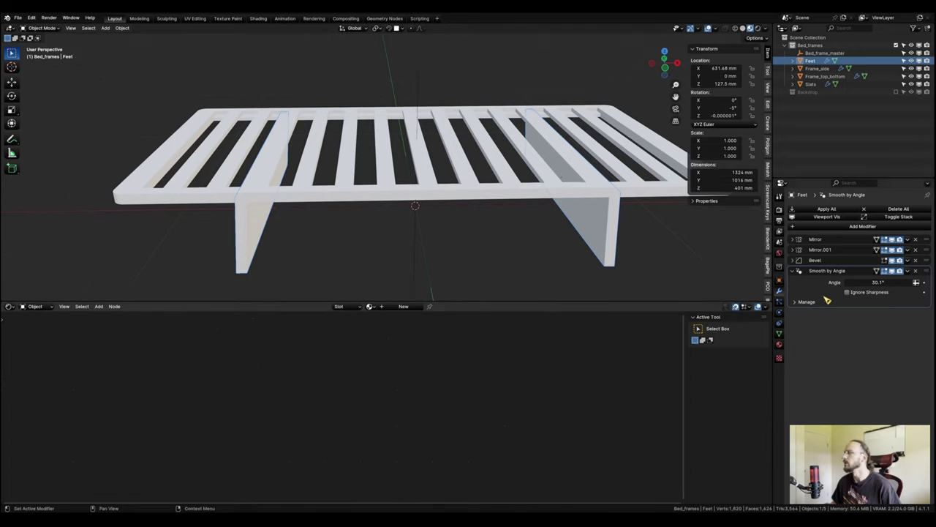
Undo the new material and assign the existing material named Material to Frame_side.
click(403, 306)
key(ctrl+z)
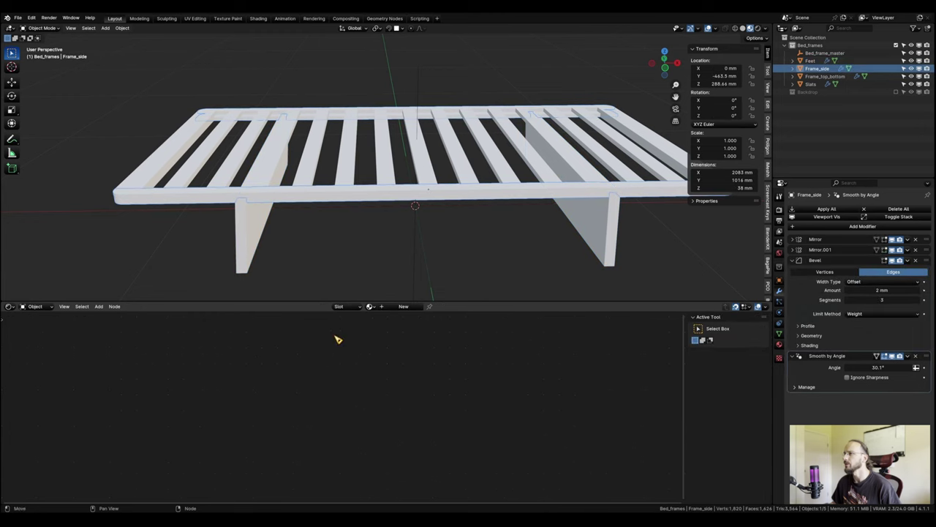
click(370, 306)
click(386, 319)
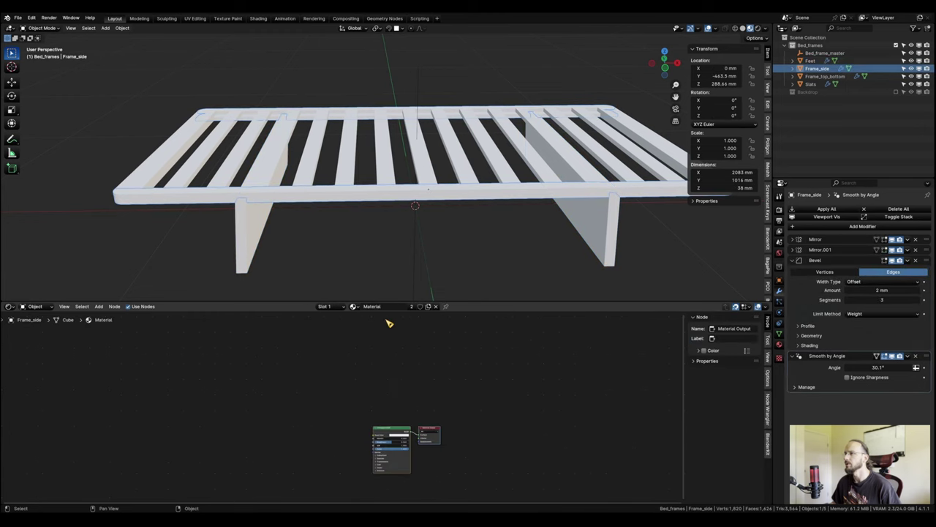
Select Frame_side's Principled BSDF node and start the Principled Texture Setup for it.
scroll(373, 400, up, 3)
middle_drag(320, 446, 429, 388)
click(483, 382)
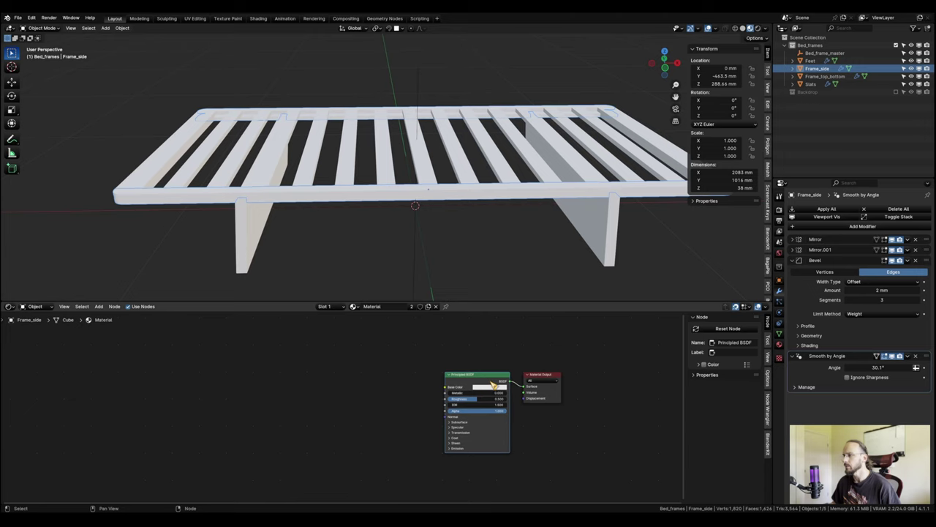
scroll(439, 377, up, 2)
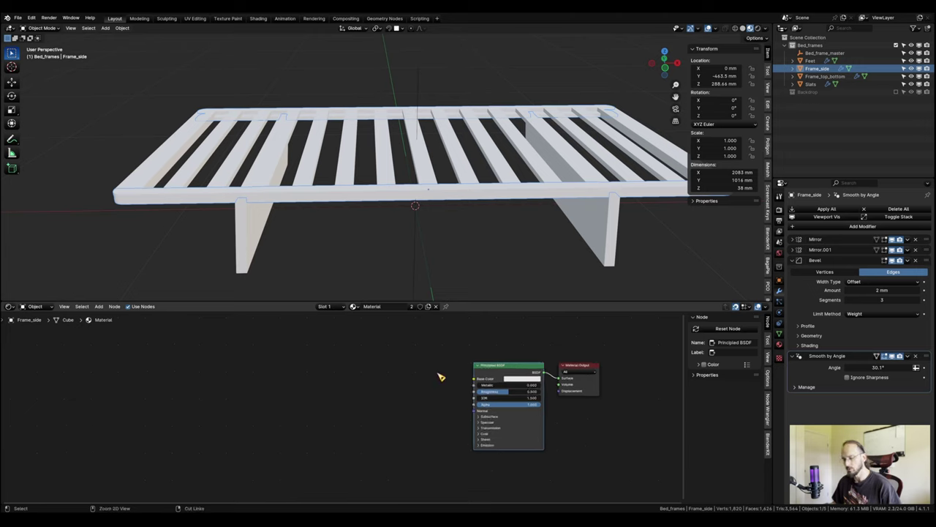
key(ctrl+shift+t)
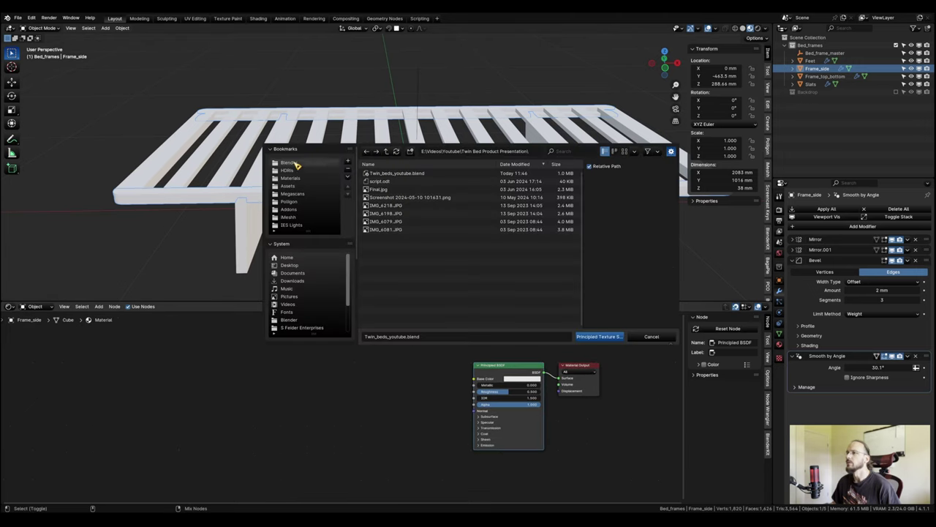
Browse to the textures folder of oak_veneer_01_4k in the Wood materials library, sorting the folders by name.
click(303, 179)
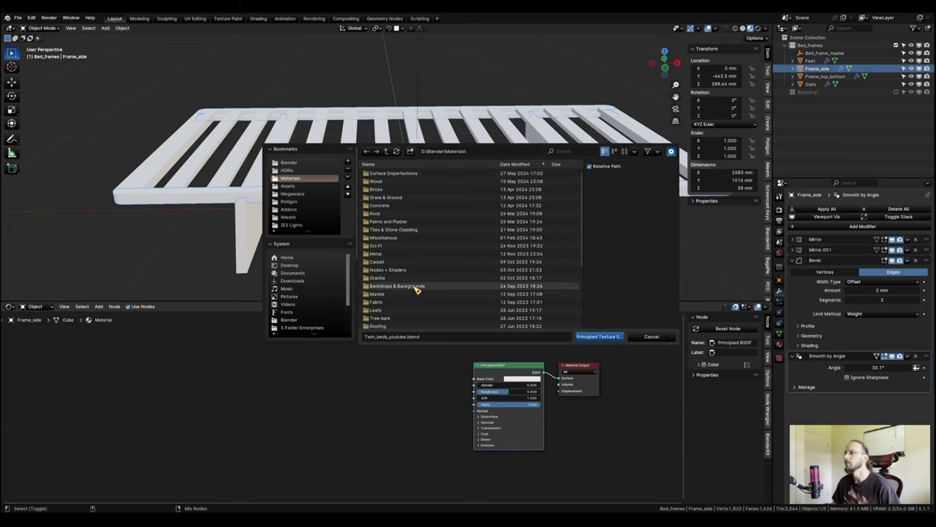
scroll(409, 272, down, 2)
scroll(411, 280, down, 1)
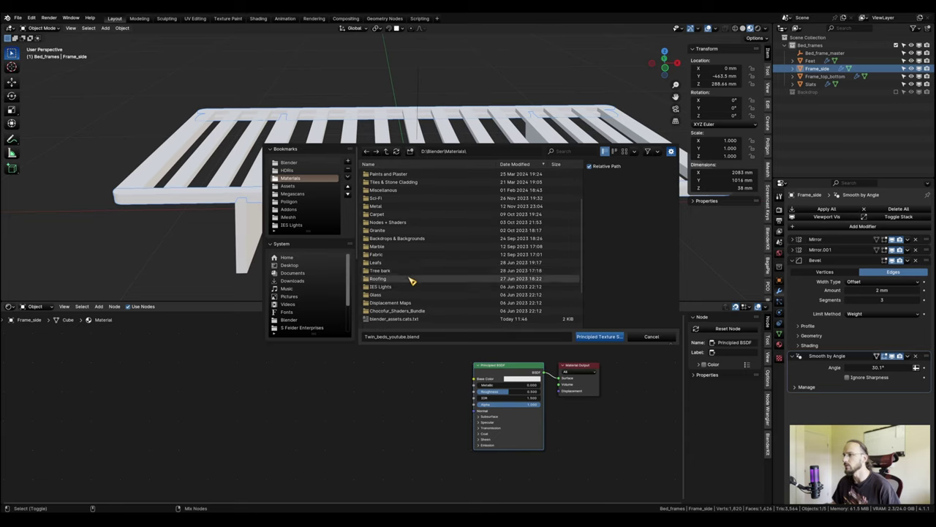
scroll(412, 280, up, 3)
click(408, 166)
scroll(412, 278, down, 5)
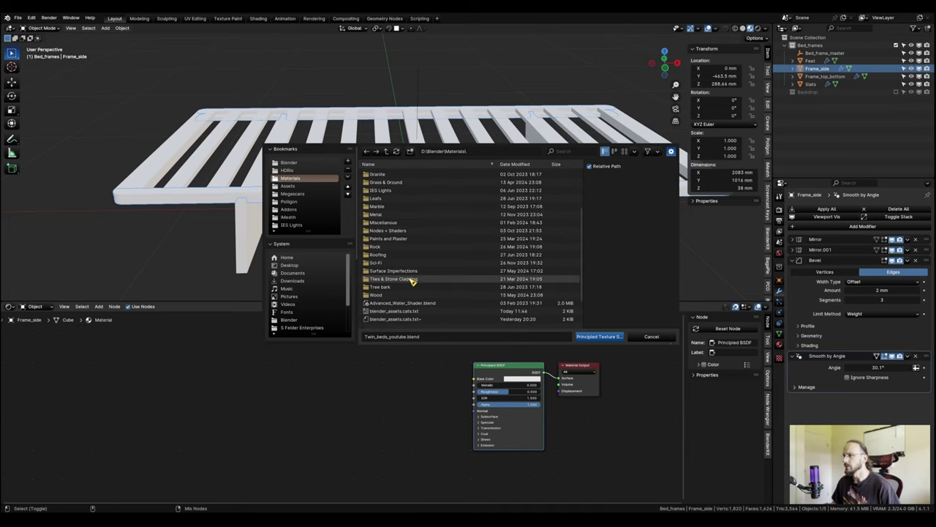
double_click(388, 295)
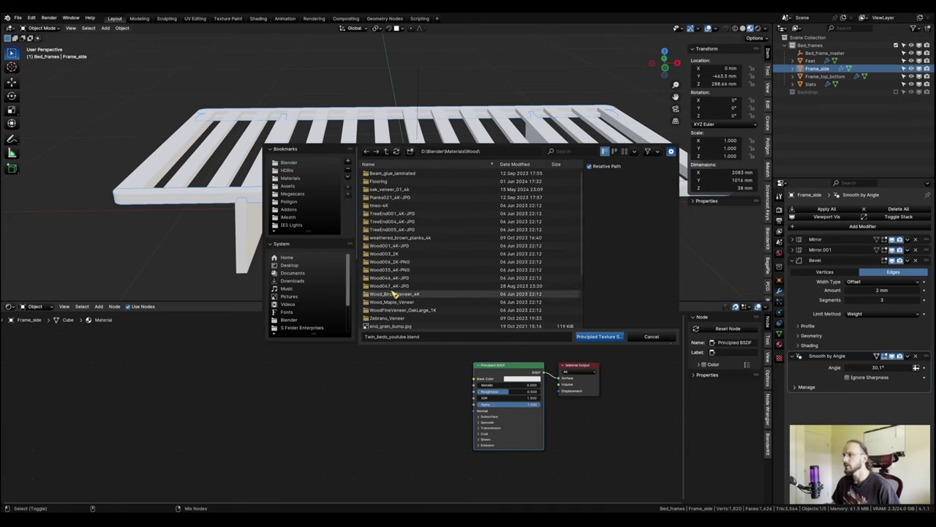
double_click(401, 190)
double_click(438, 173)
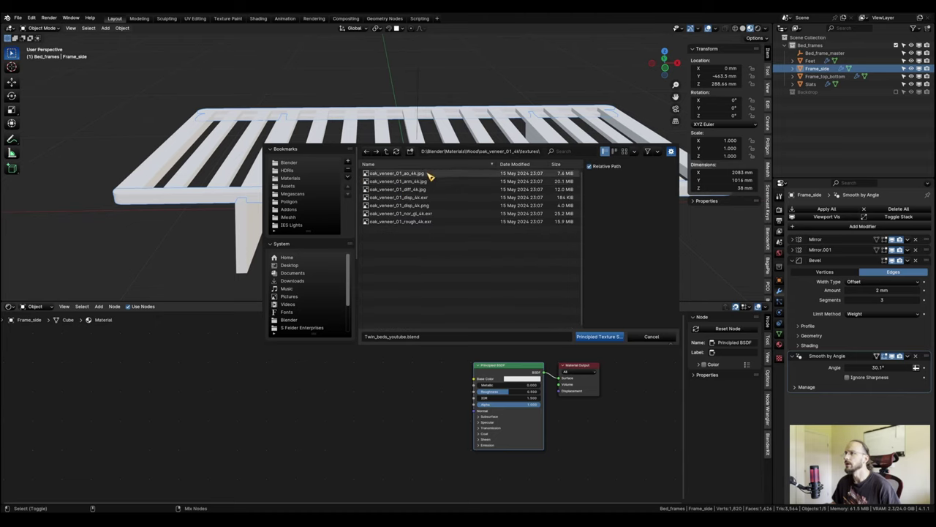
Load the oak_veneer_01 ao, diff, nor_gl and rough 4k maps through the Principled Texture Setup.
click(428, 174)
ctrl+click(430, 189)
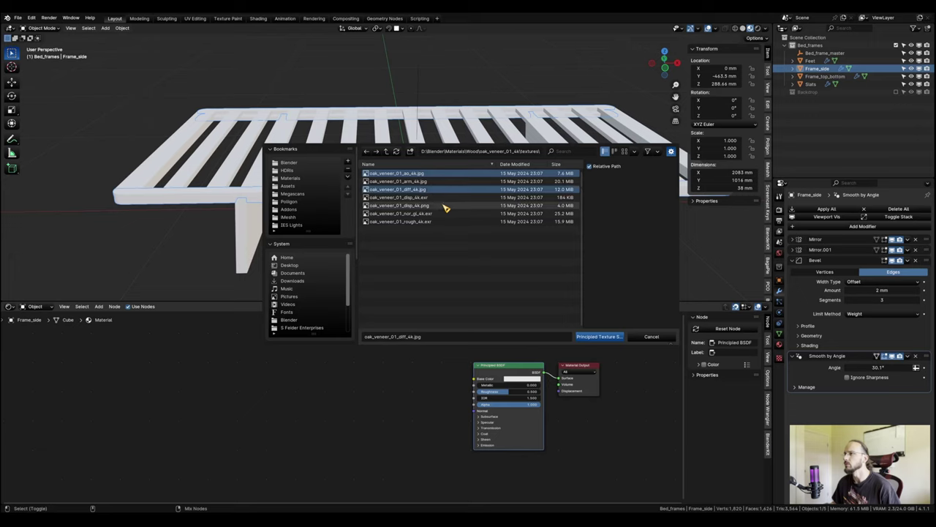
ctrl+click(454, 213)
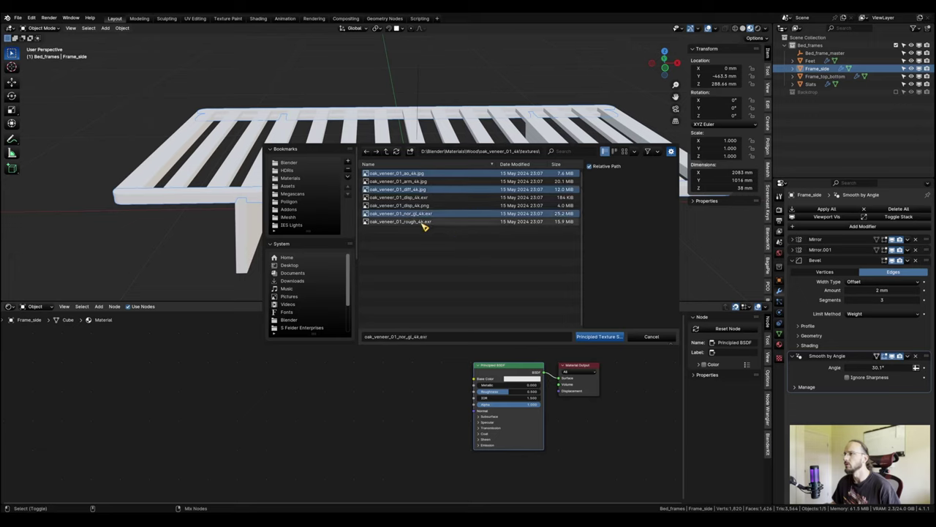
ctrl+click(424, 222)
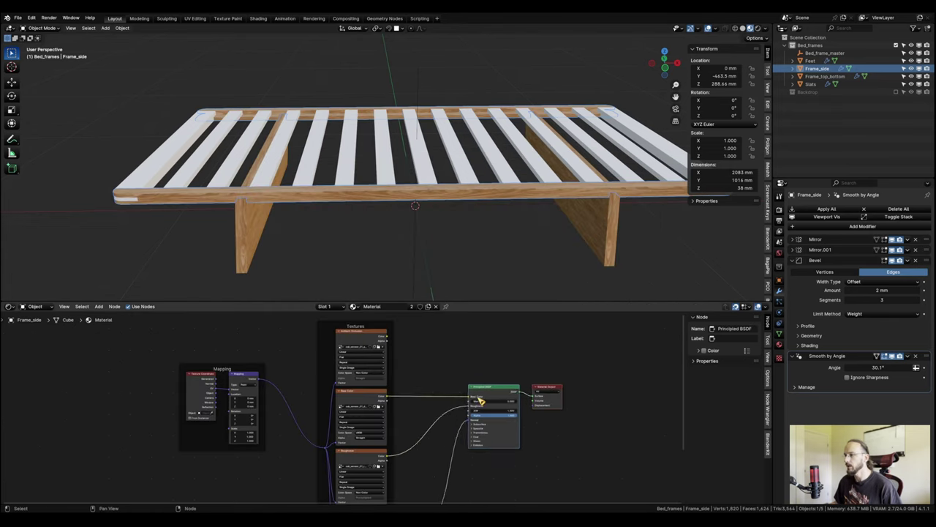
scroll(507, 381, up, 2)
scroll(412, 406, down, 1)
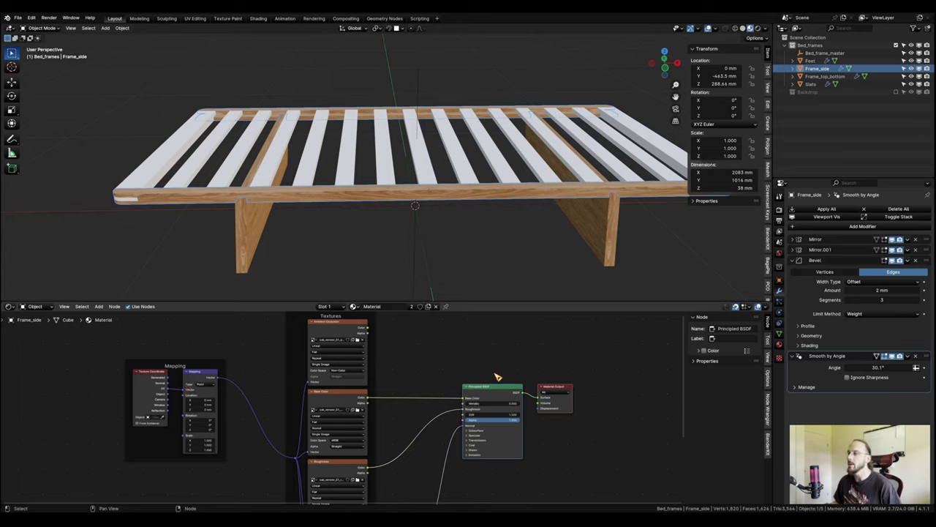
scroll(442, 382, up, 2)
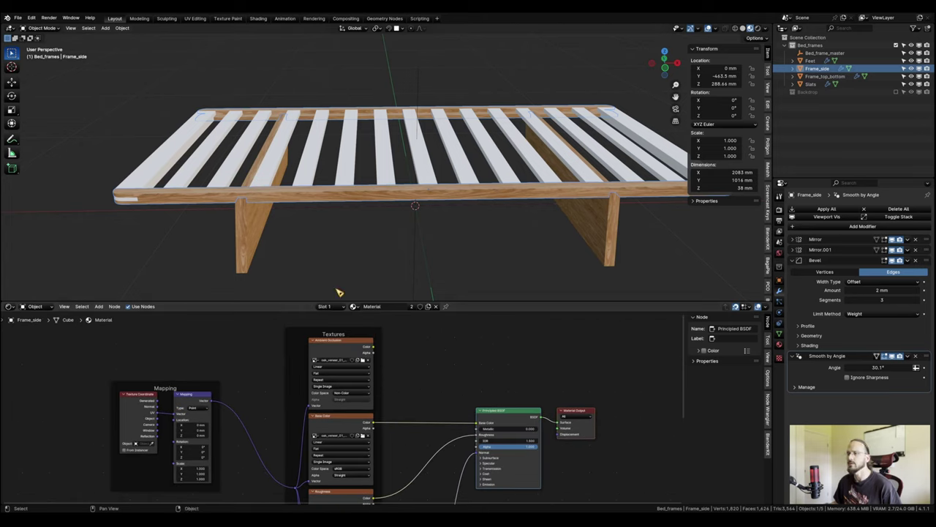
Look up the Node Wrangler add-on in the Preferences by searching the add-ons for "node", then close the Preferences.
click(34, 18)
click(33, 20)
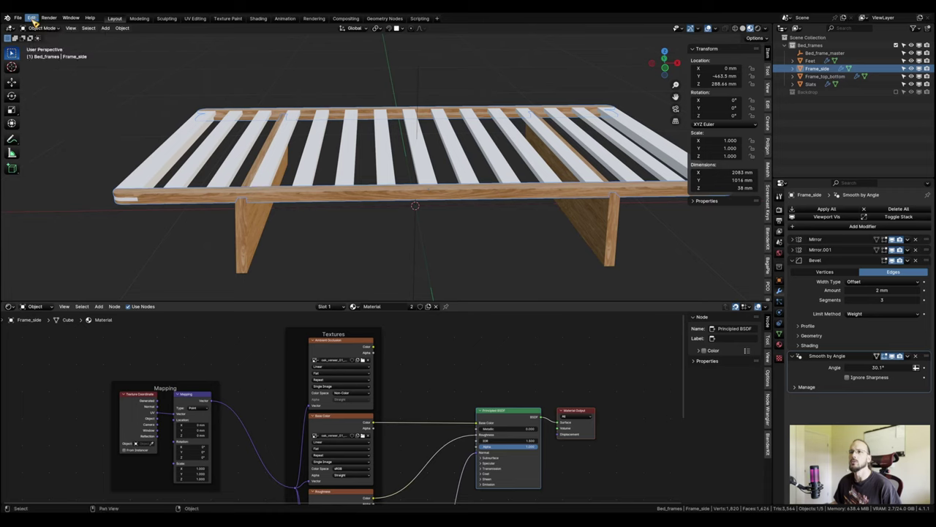
click(32, 18)
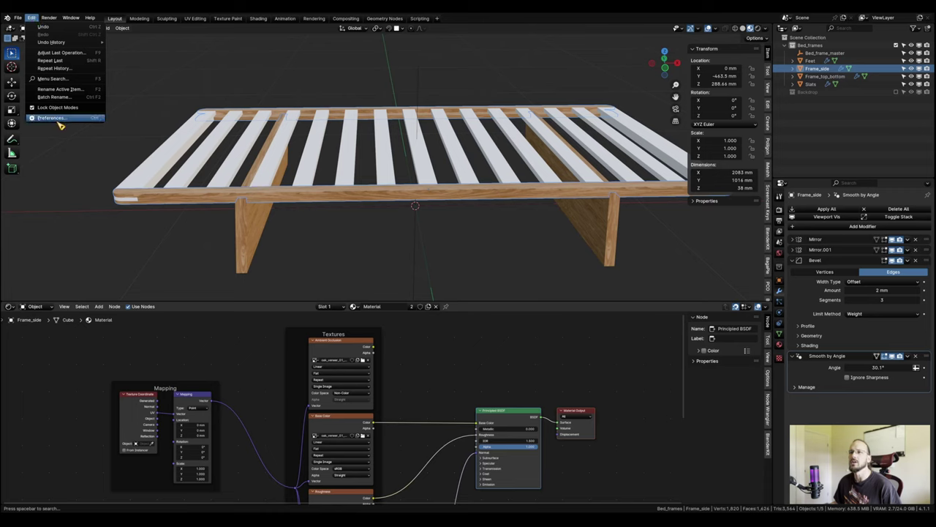
click(59, 117)
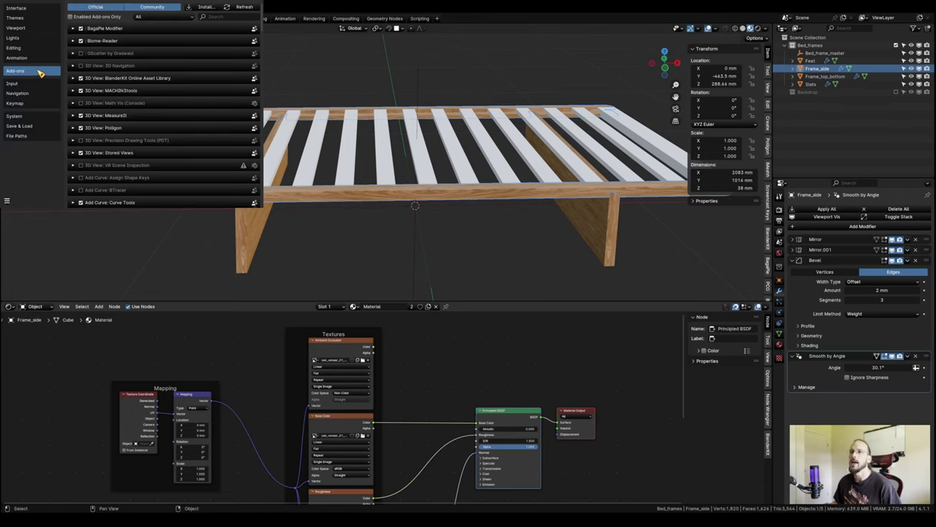
click(246, 16)
text(mode)
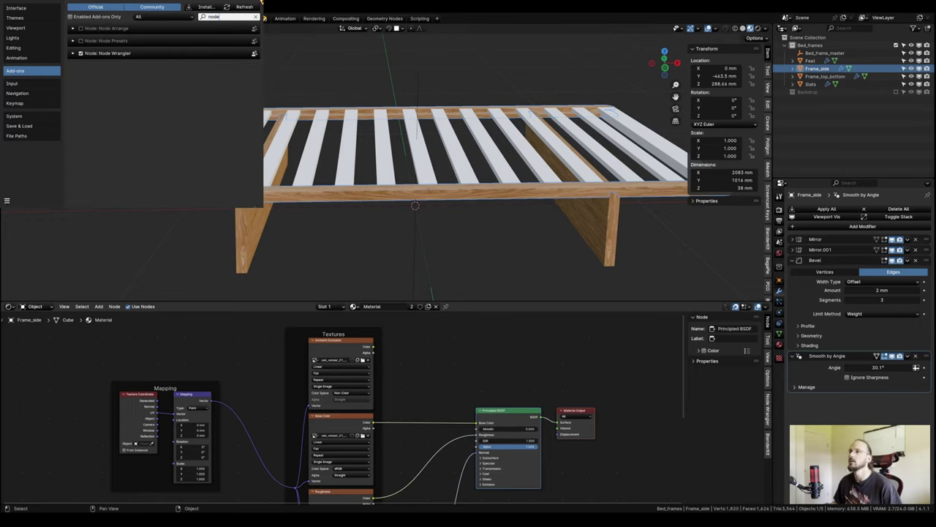
click(261, 2)
Add a Mix Color node on the link between the Base Color texture and the Principled BSDF.
scroll(406, 371, up, 1)
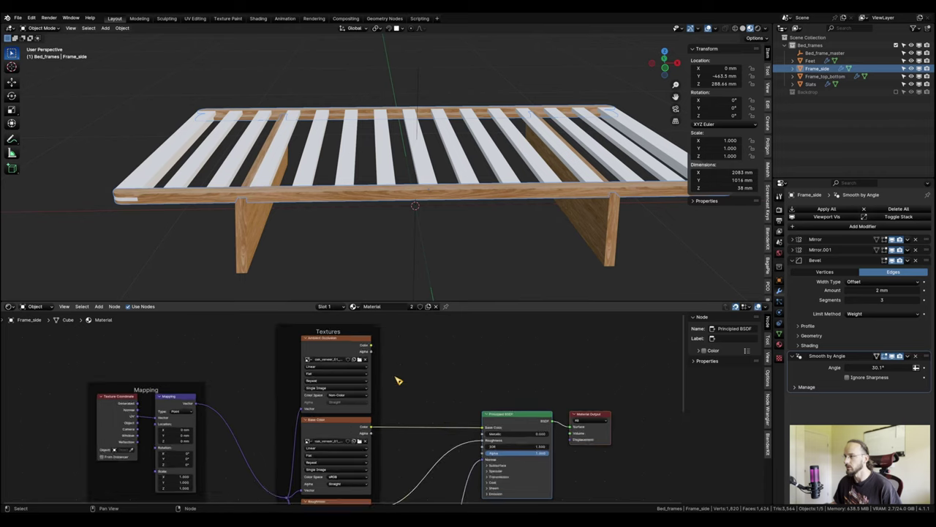
scroll(358, 369, down, 4)
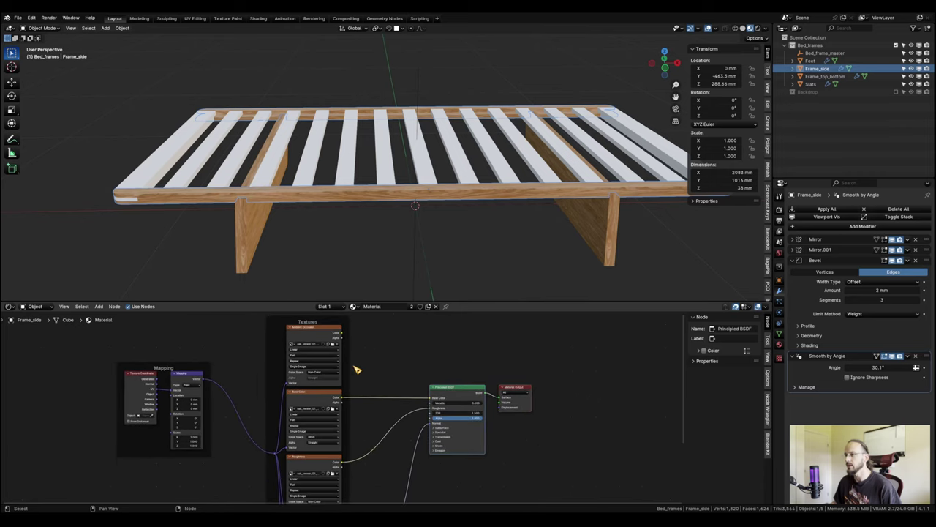
scroll(366, 361, up, 1)
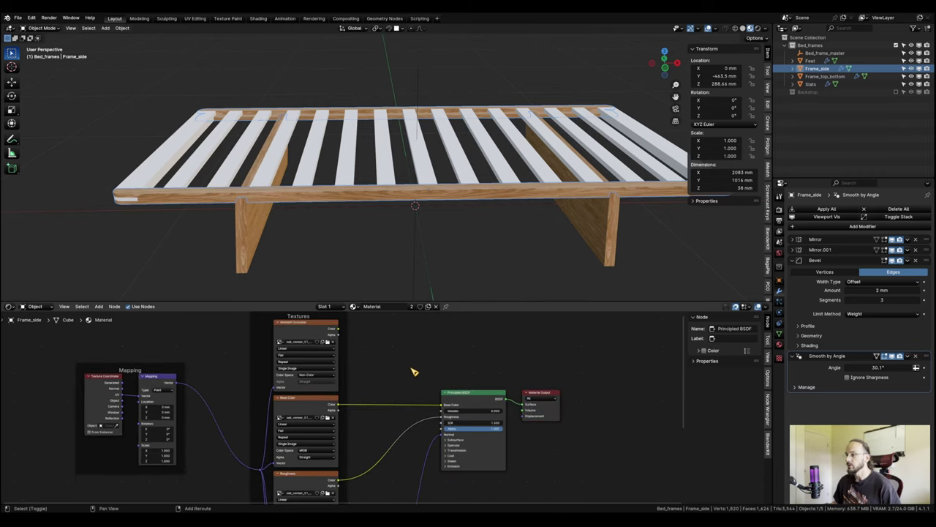
key(shift+a)
text(mix)
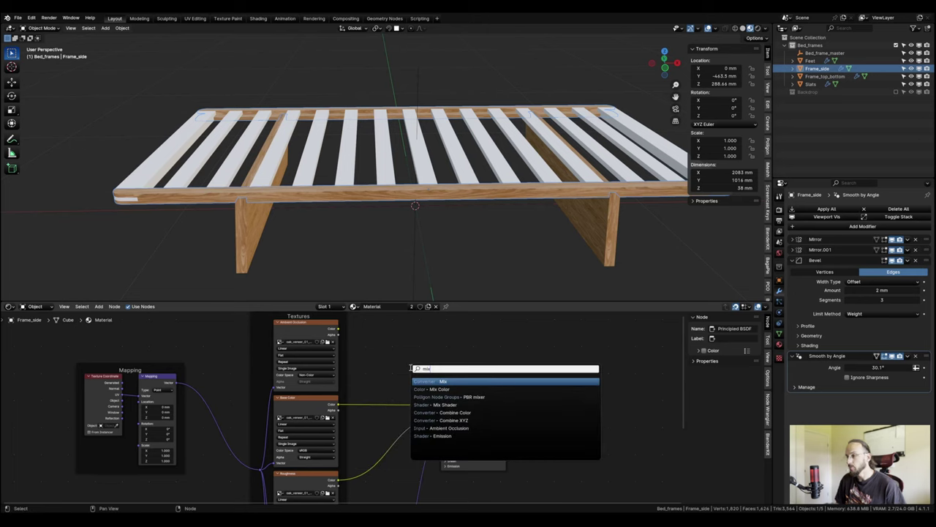
click(465, 399)
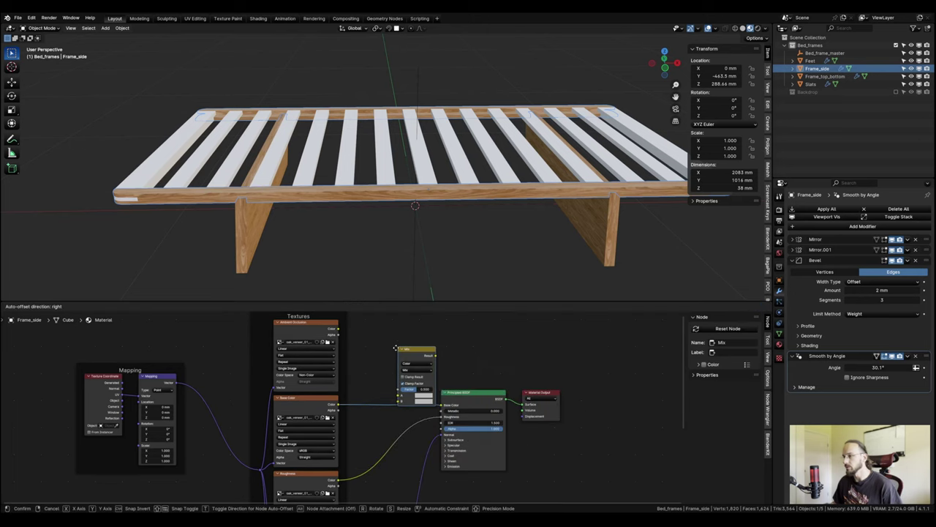
click(394, 357)
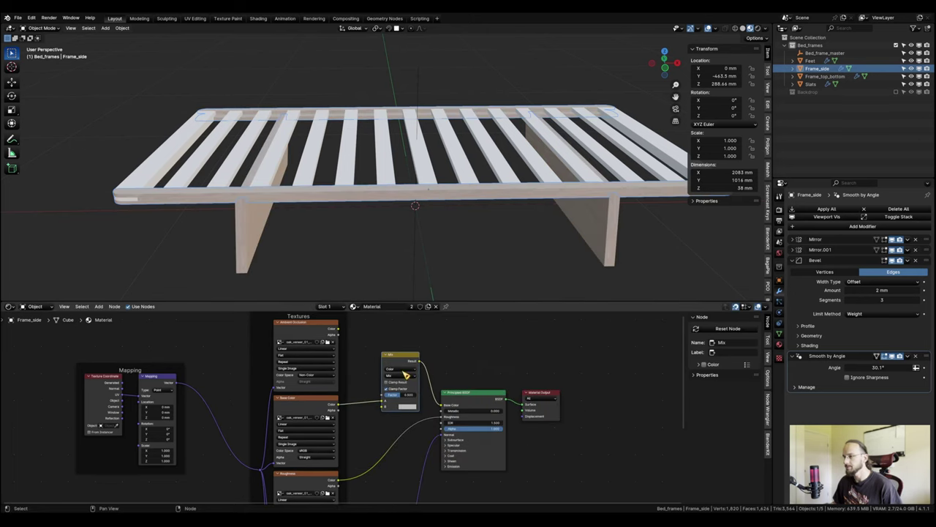
Set the mix node's blending mode to Multiply and connect the Ambient Occlusion texture's Color output to its B input.
click(406, 374)
click(400, 404)
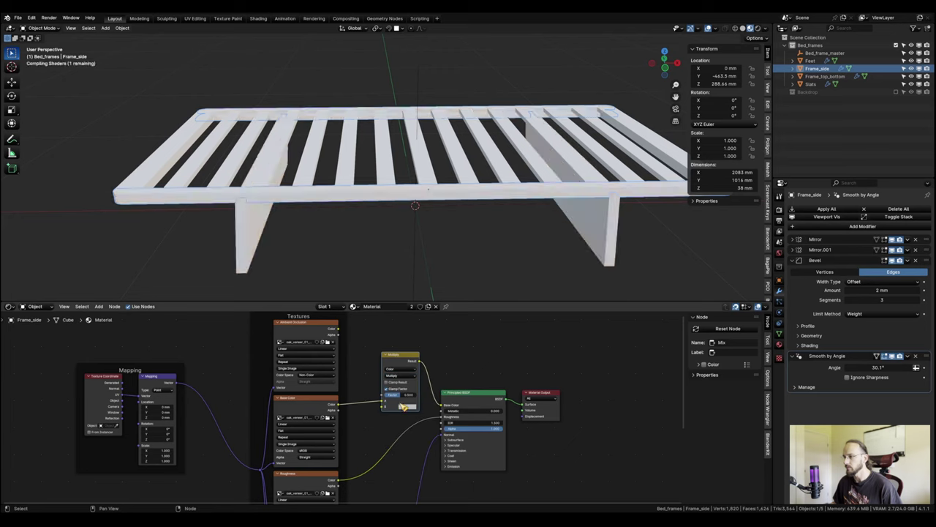
mouse_move(335, 329)
mouse_down()
mouse_move(369, 334)
mouse_move(374, 414)
mouse_move(385, 409)
mouse_up()
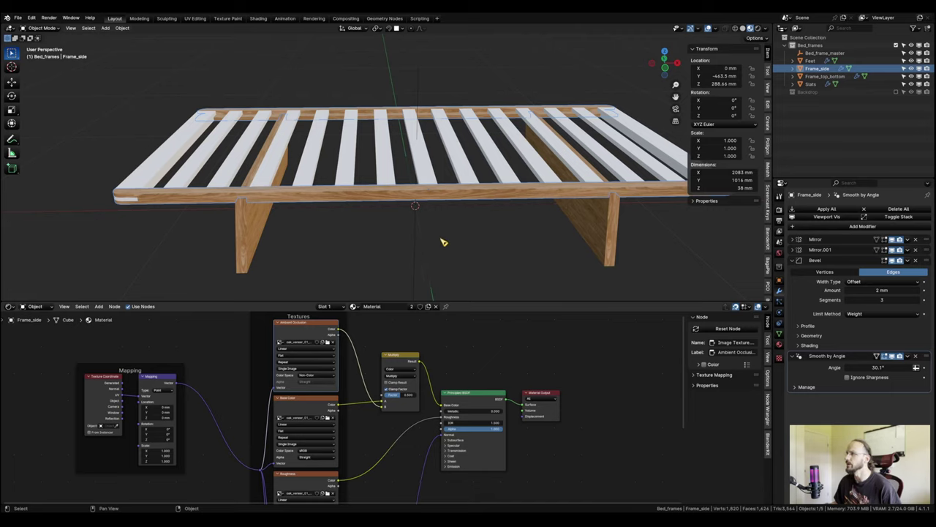
Link Frame_side's material to Frame_top_bottom.
middle_drag(434, 245, 517, 211)
shift+middle_drag(453, 188, 439, 231)
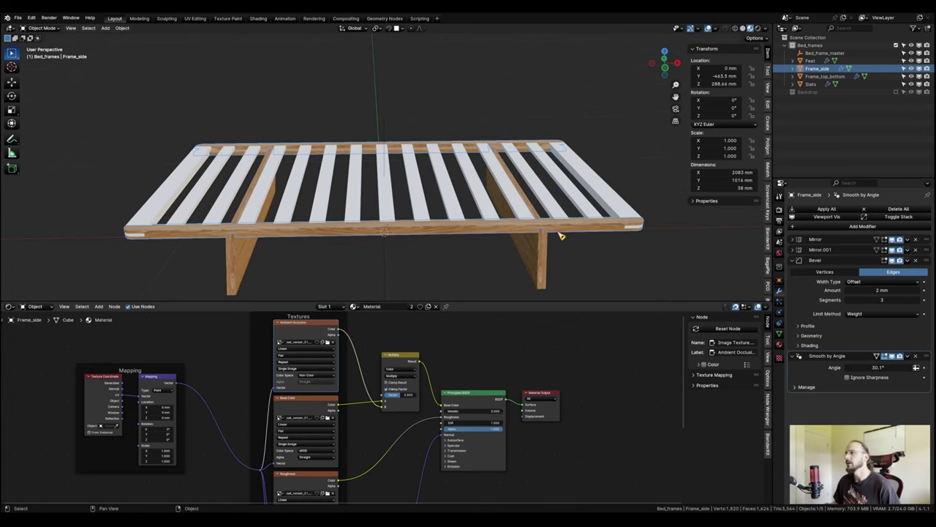
scroll(582, 241, up, 1)
scroll(585, 237, down, 1)
scroll(635, 231, up, 2)
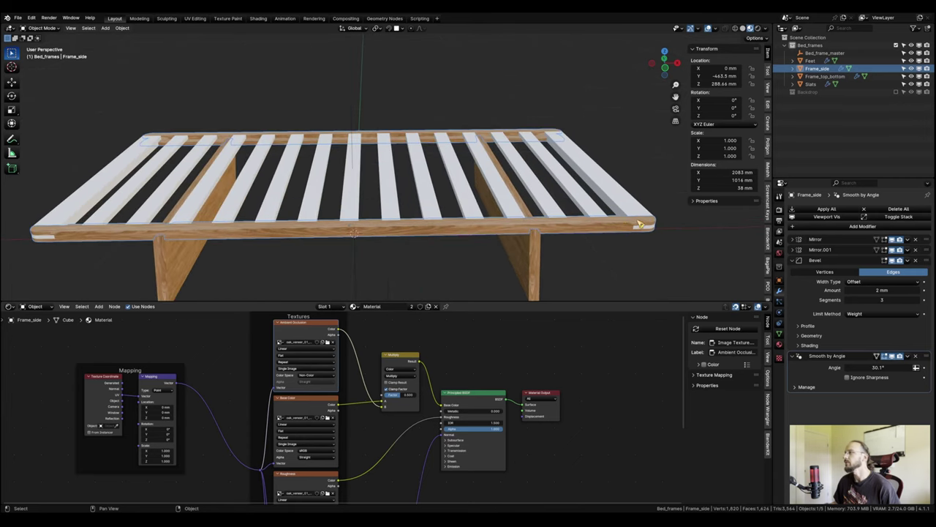
click(614, 185)
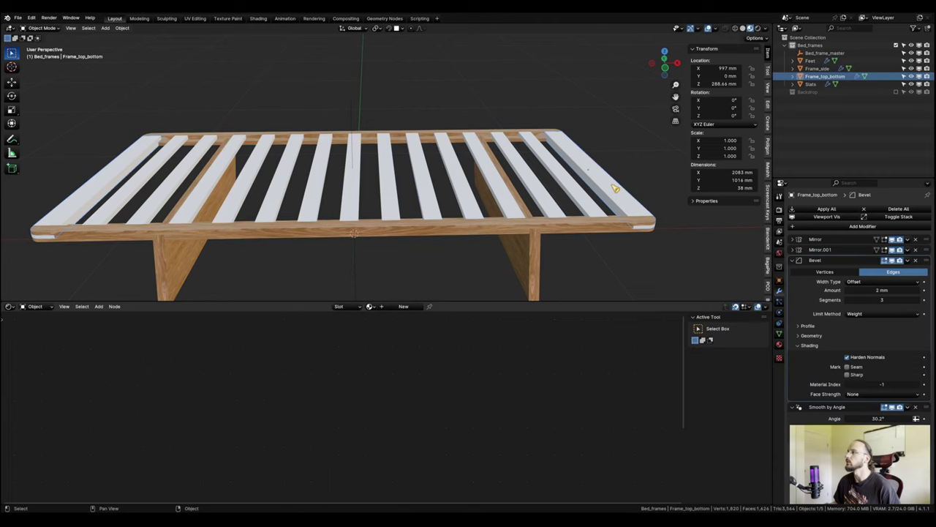
shift+click(575, 229)
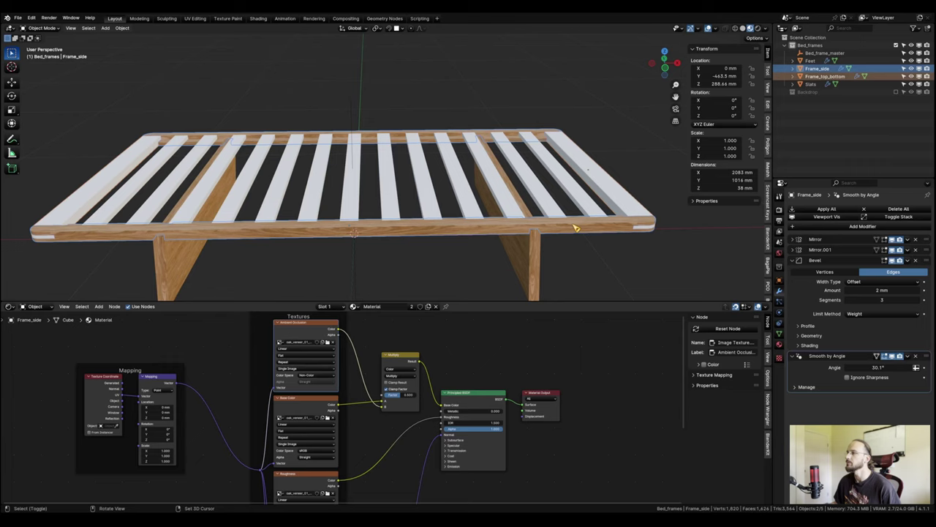
key(ctrl+l)
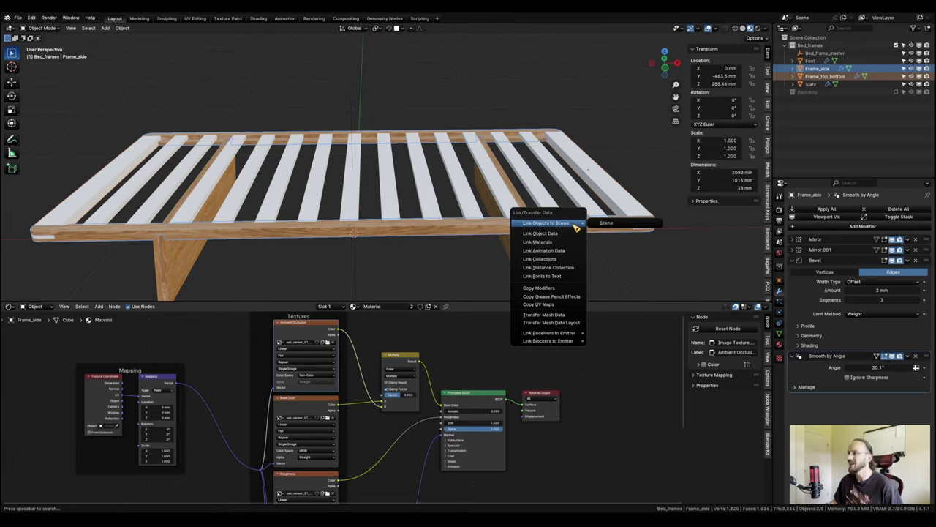
click(542, 242)
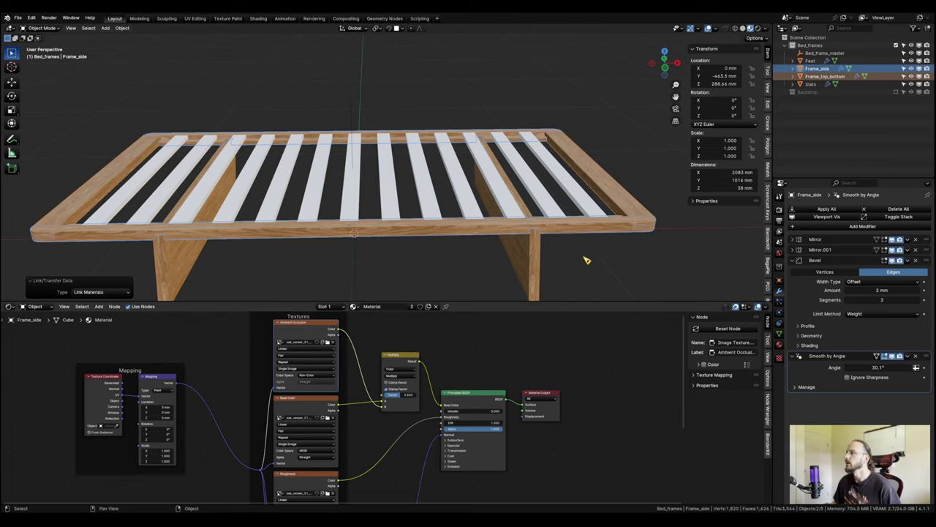
Rename the frame's material to Oak_veneer.
middle_drag(651, 222, 459, 200)
scroll(559, 175, up, 3)
scroll(536, 182, down, 5)
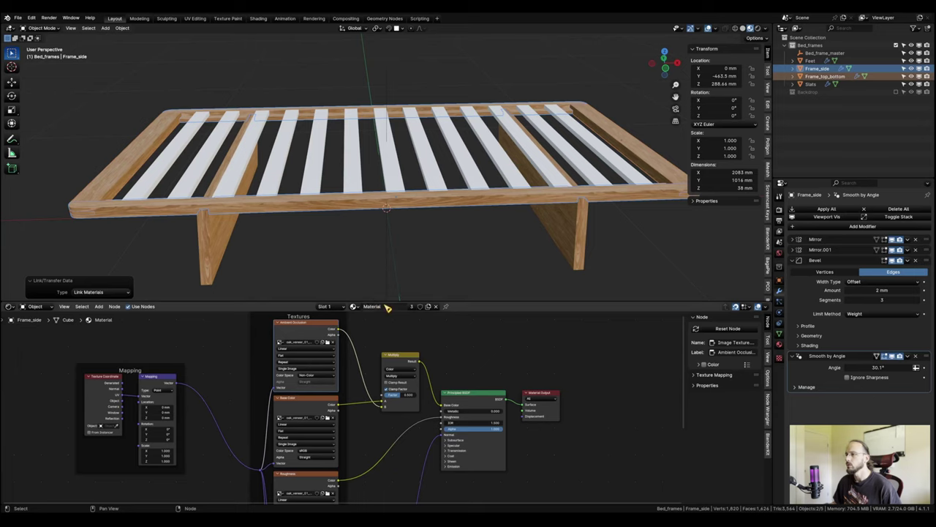
click(387, 306)
text(Oak_ven)
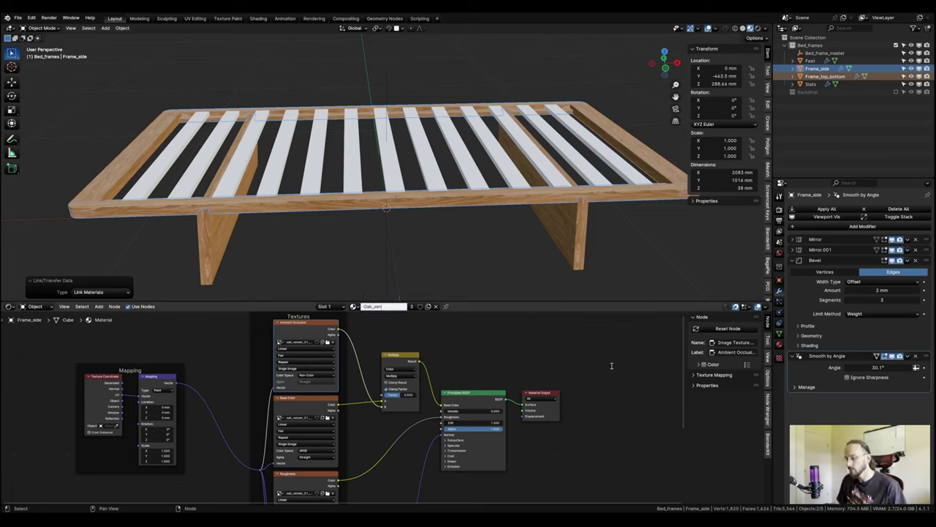
text(eer)
key(Return)
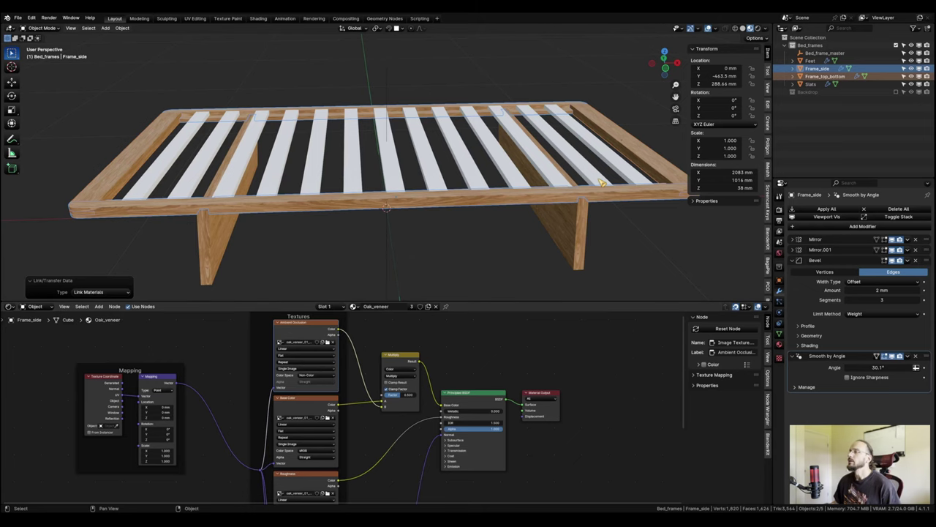
Select the slats and choose the Wood-42-Cycles material from the iMeshh materials library.
middle_drag(629, 207, 585, 212)
scroll(516, 236, up, 4)
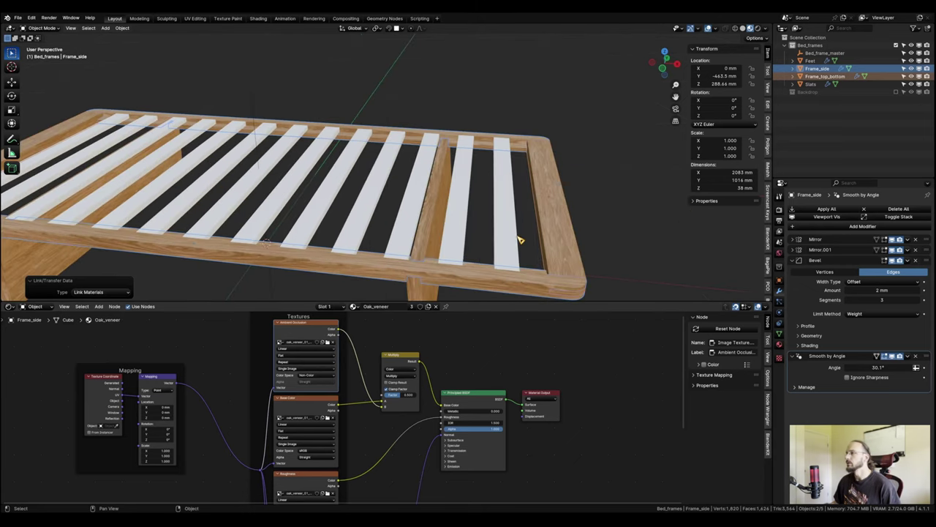
click(508, 244)
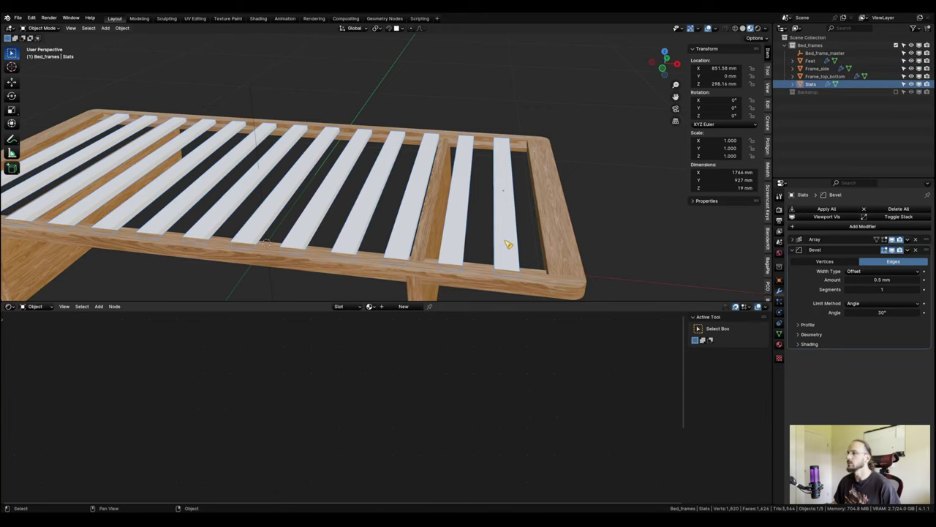
middle_drag(446, 249, 497, 233)
scroll(460, 240, down, 4)
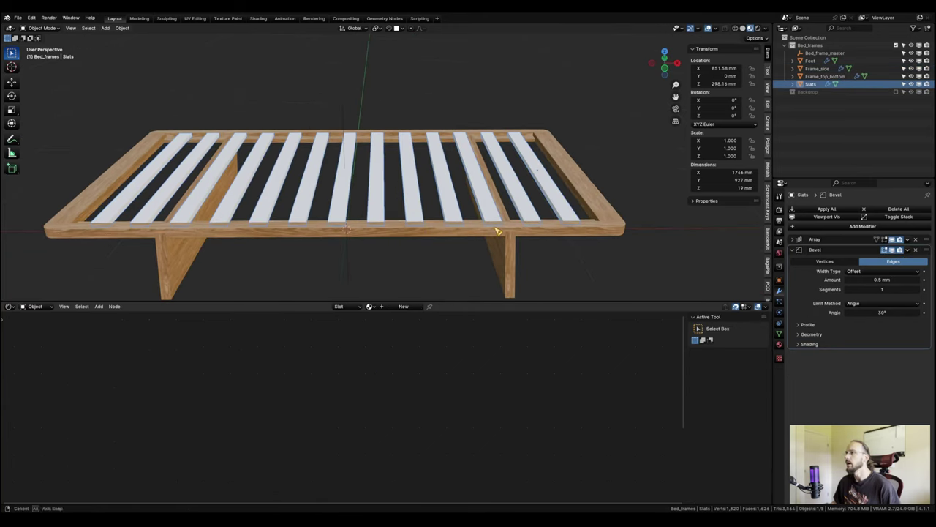
click(768, 172)
click(724, 124)
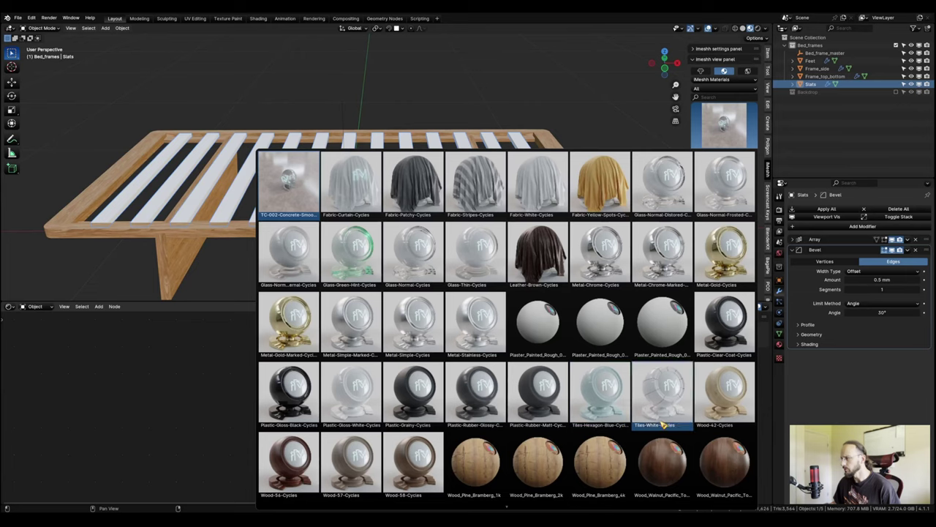
click(724, 391)
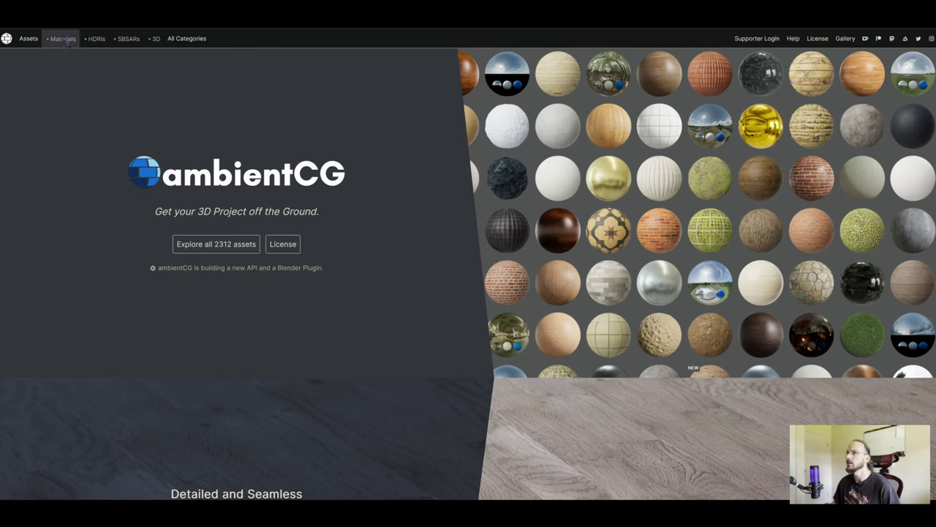
Switch to the ambientCG website and browse its materials filtered by the Wood tag.
click(62, 38)
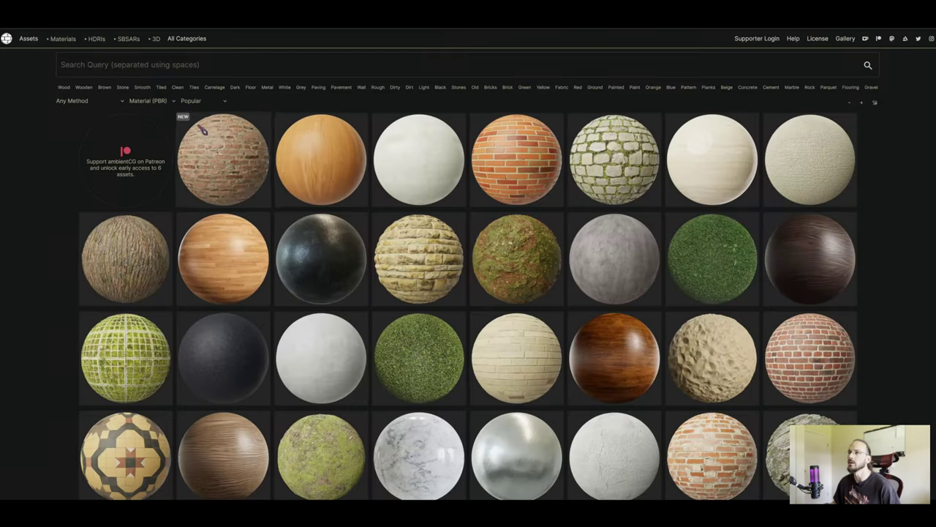
click(63, 87)
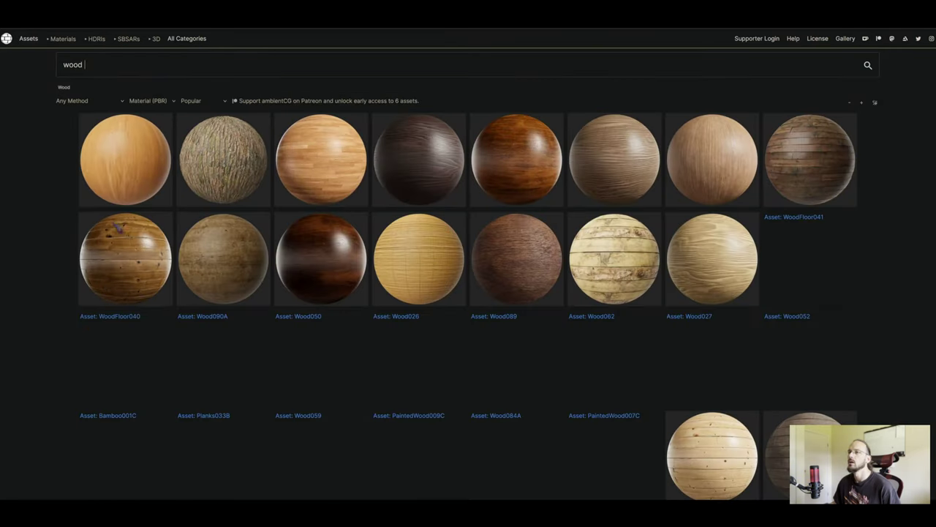
click(128, 183)
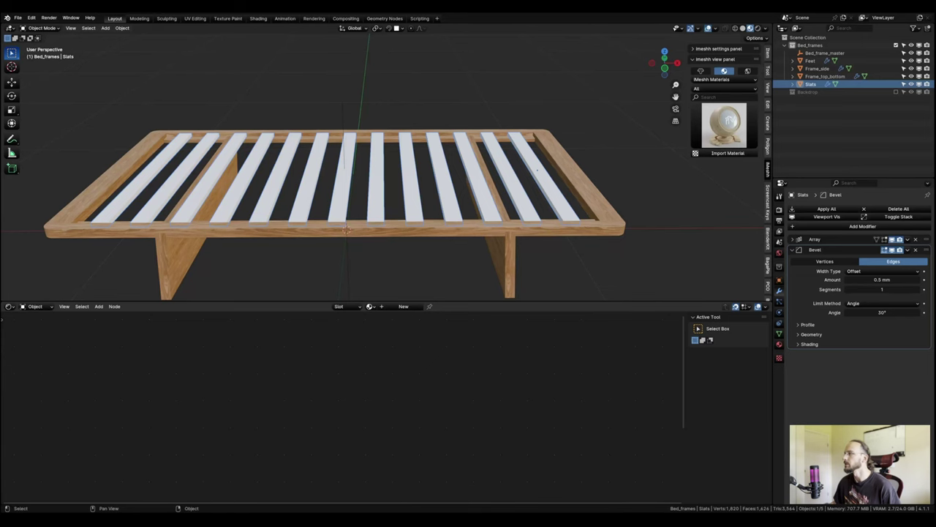
Switch back to Blender and import the chosen iMeshh Wood 42 material onto the slats.
shift+middle_drag(589, 163, 598, 172)
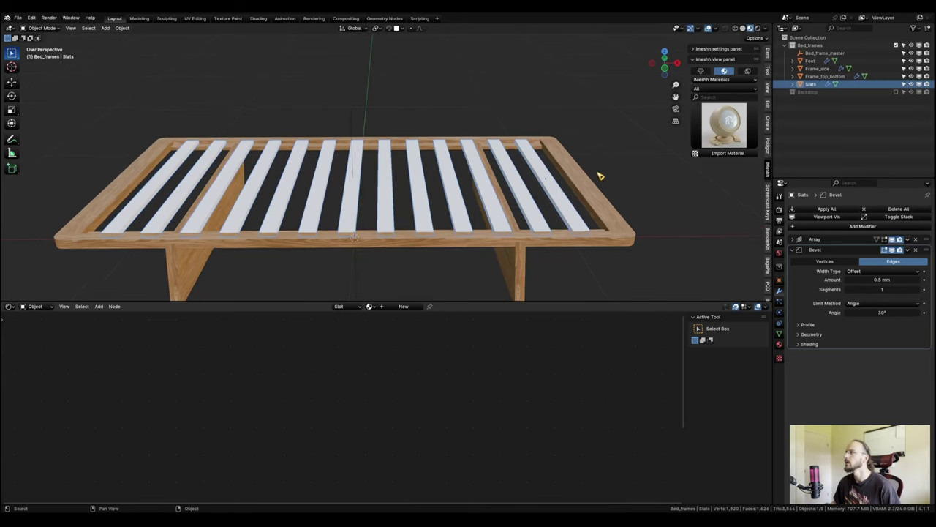
click(728, 152)
scroll(567, 193, up, 3)
middle_drag(567, 193, 607, 219)
scroll(506, 181, down, 1)
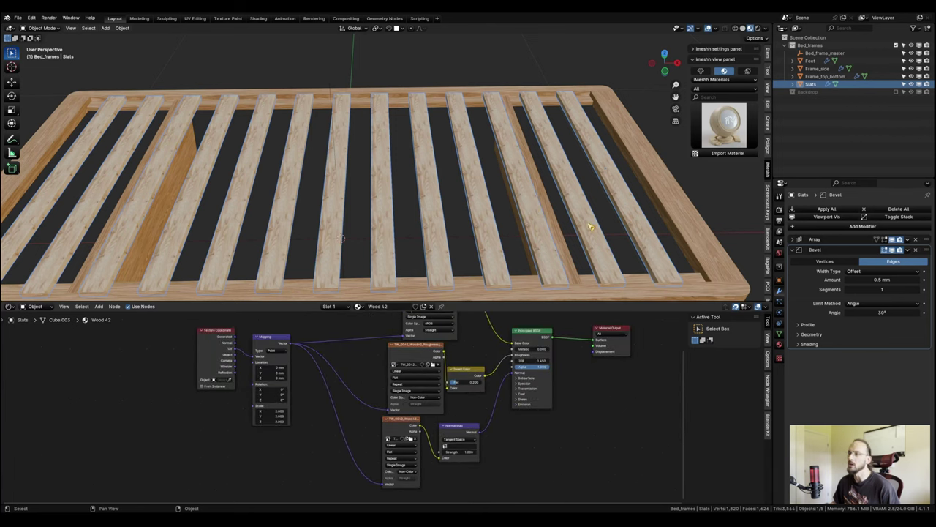
middle_drag(592, 226, 535, 221)
scroll(533, 198, down, 3)
scroll(532, 192, up, 3)
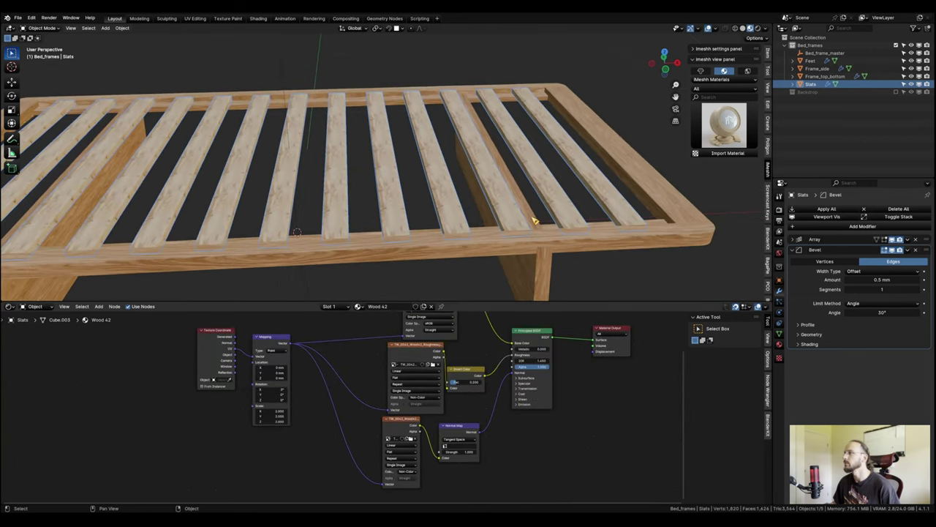
Set the slats' Array modifier UV offsets to about 0.09 in U and 0.33 in V.
click(795, 243)
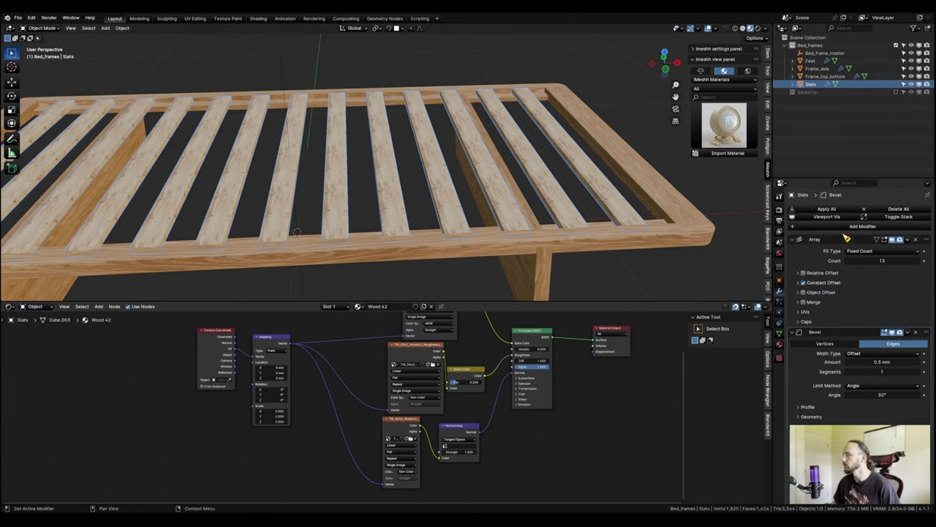
click(803, 312)
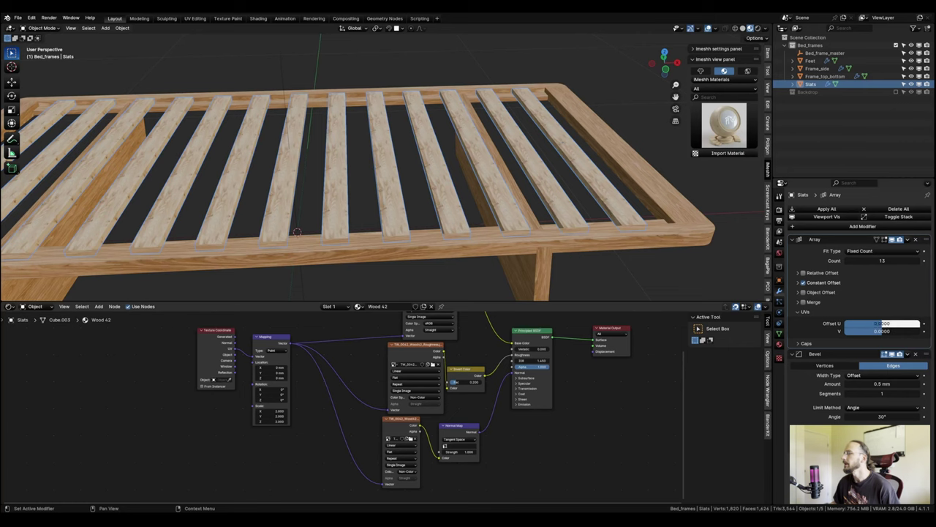
drag(882, 322, 894, 331)
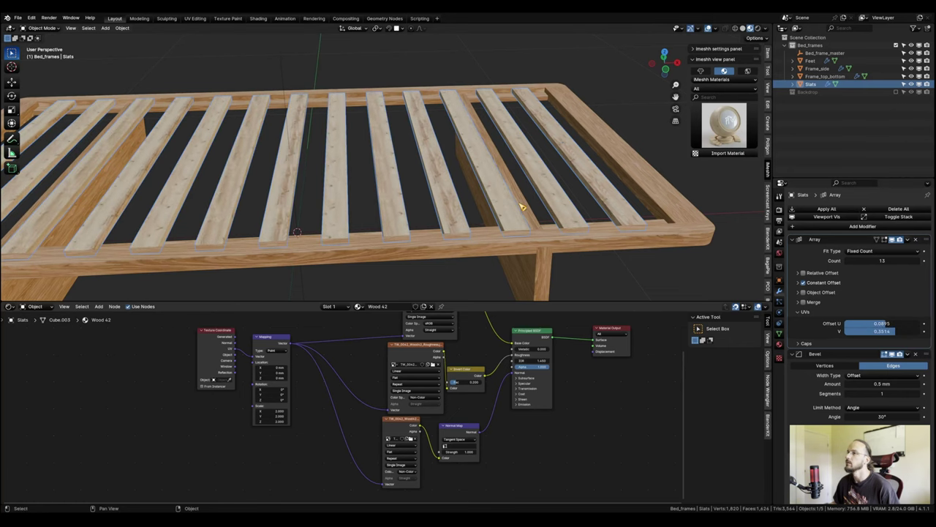
Select Frame_side and examine the wood grain on the side rail and across the slats.
middle_drag(522, 207, 691, 260)
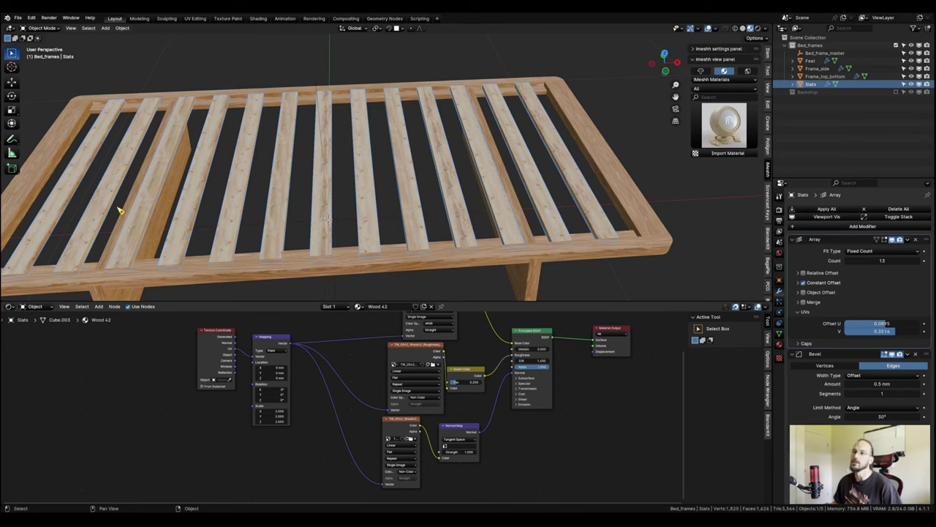
shift+middle_drag(560, 197, 525, 195)
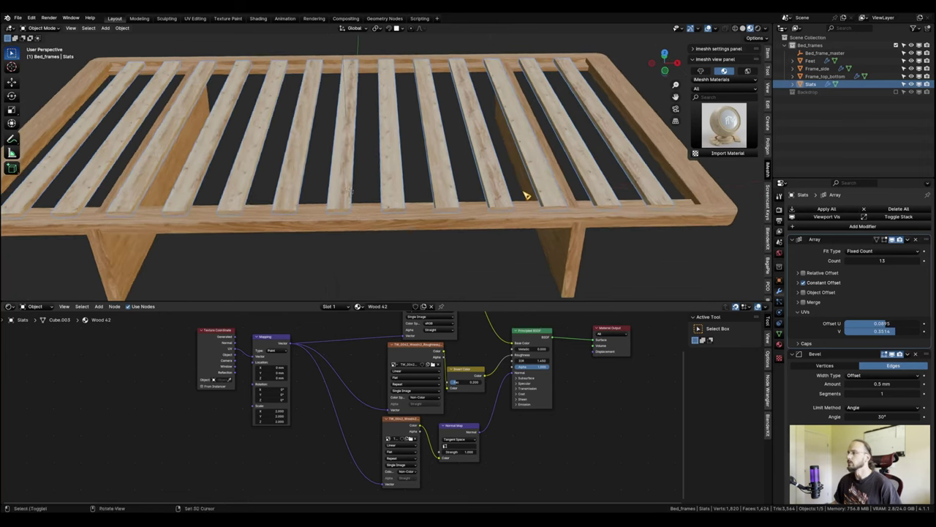
scroll(490, 207, up, 1)
scroll(483, 207, up, 1)
click(439, 242)
scroll(510, 226, up, 1)
middle_drag(438, 233, 418, 234)
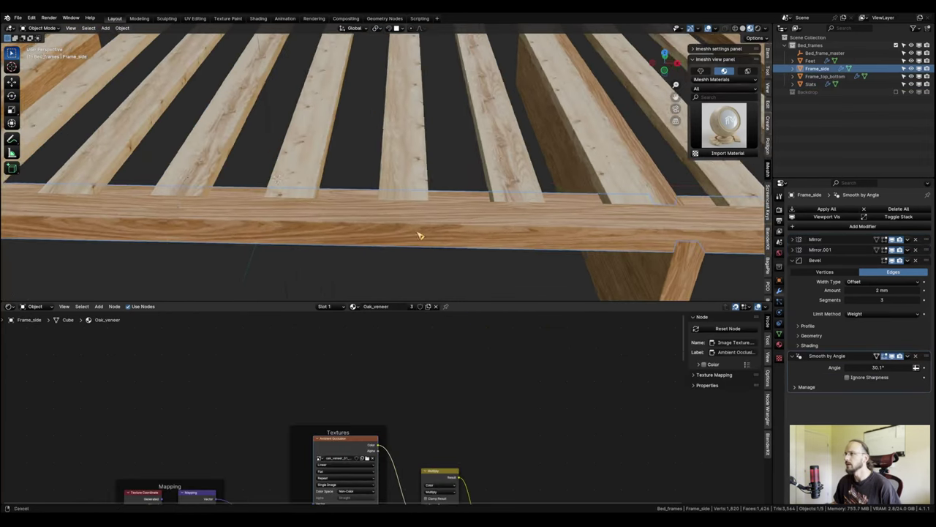
scroll(468, 230, down, 2)
middle_drag(510, 229, 462, 230)
scroll(462, 229, down, 4)
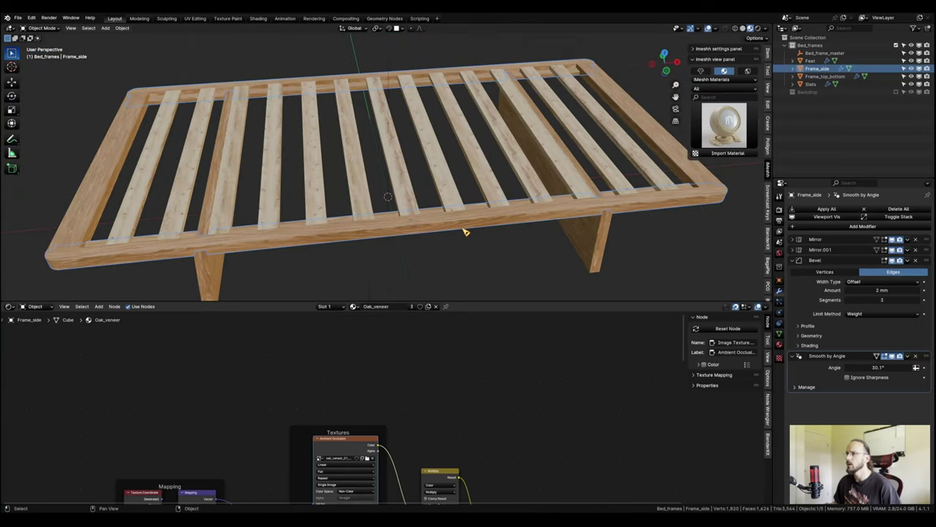
scroll(464, 232, up, 4)
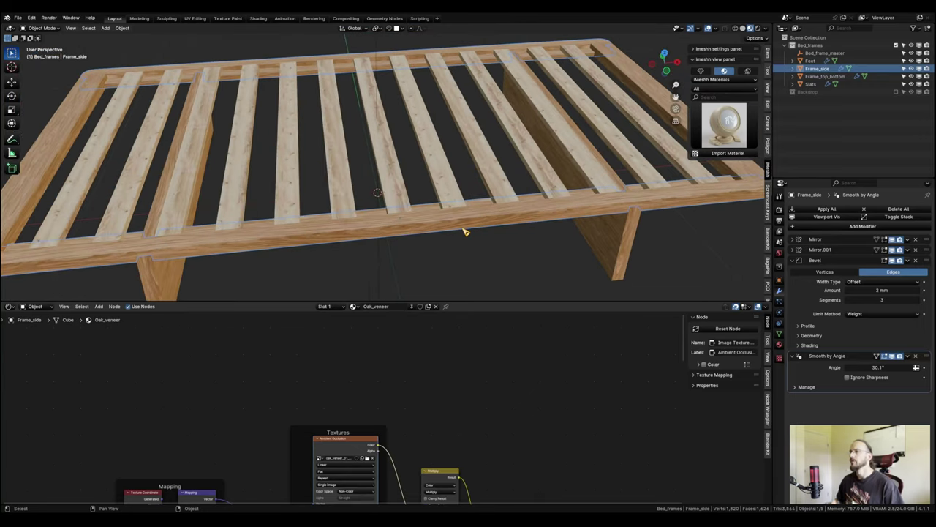
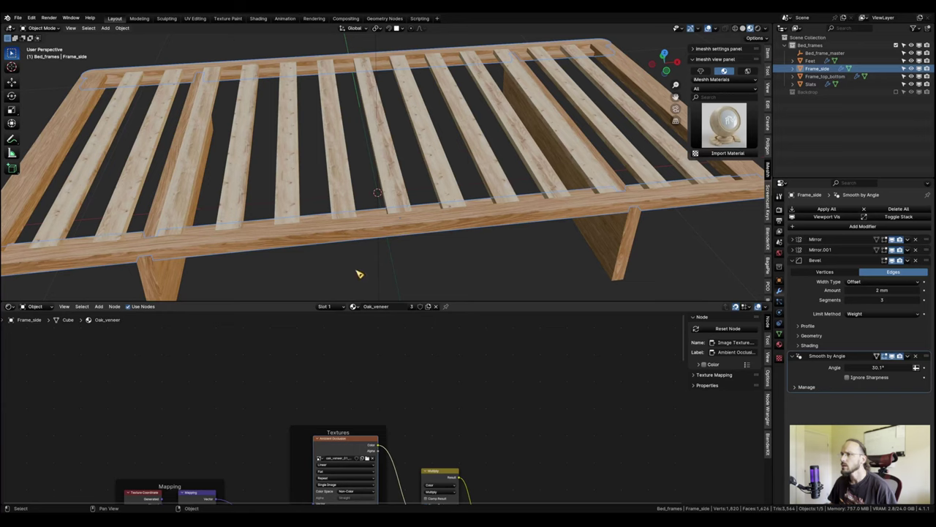
Switch Frame_side to the UV Editing workspace and display oak_veneer_01_diff_4k.jpg behind its UVs.
click(196, 19)
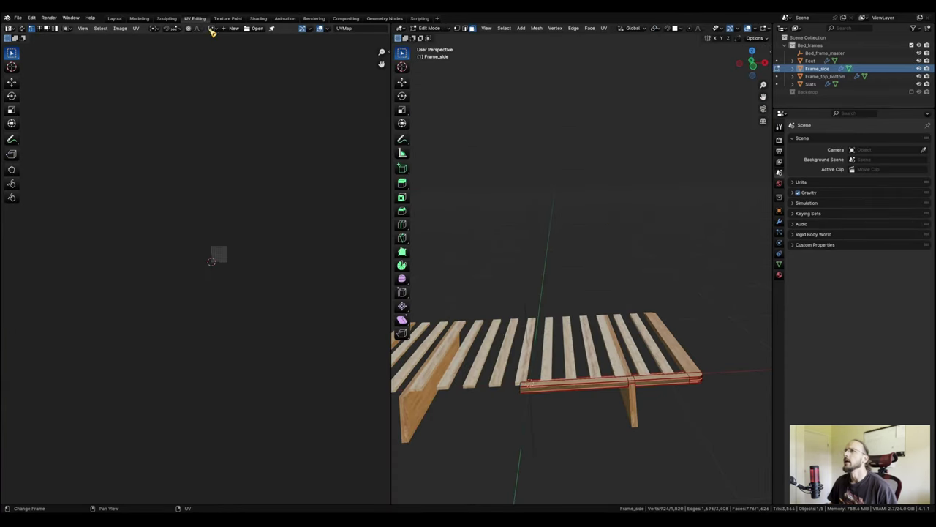
click(213, 28)
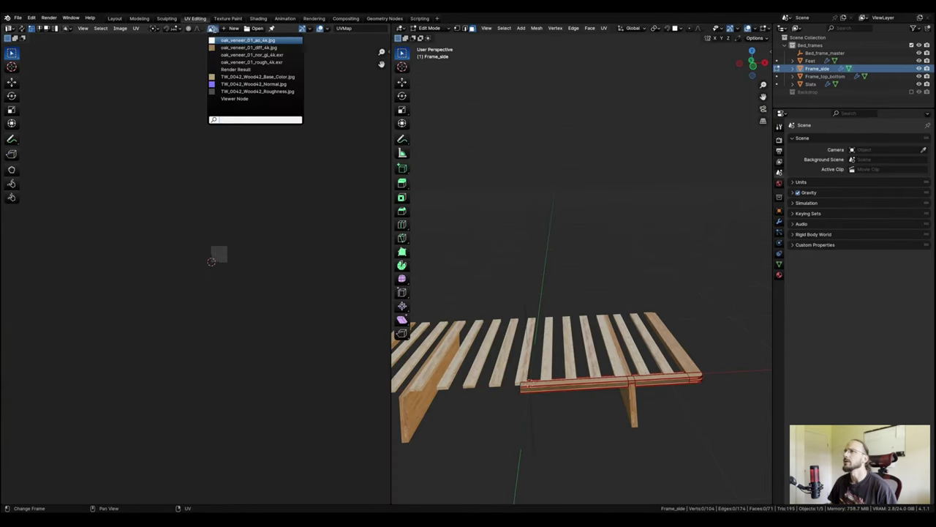
click(267, 49)
scroll(237, 305, up, 2)
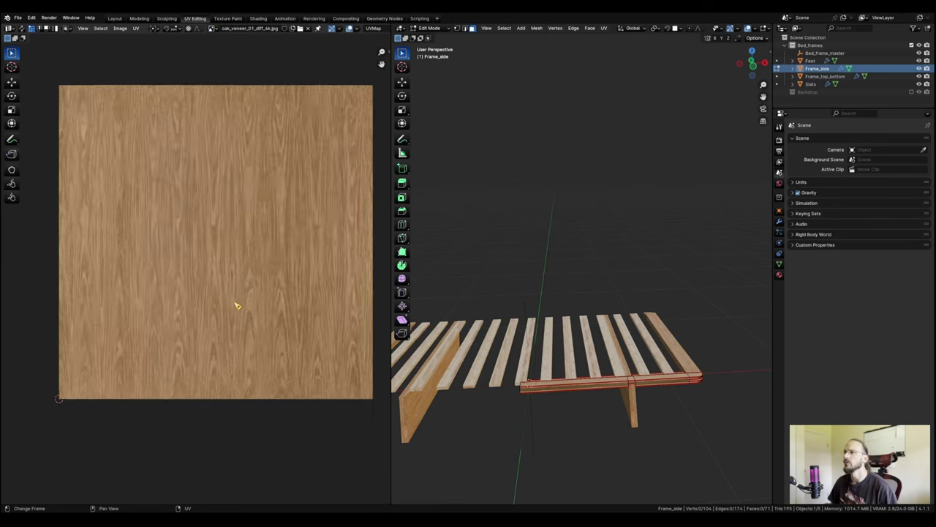
scroll(219, 325, down, 1)
middle_drag(219, 328, 221, 333)
scroll(223, 329, up, 1)
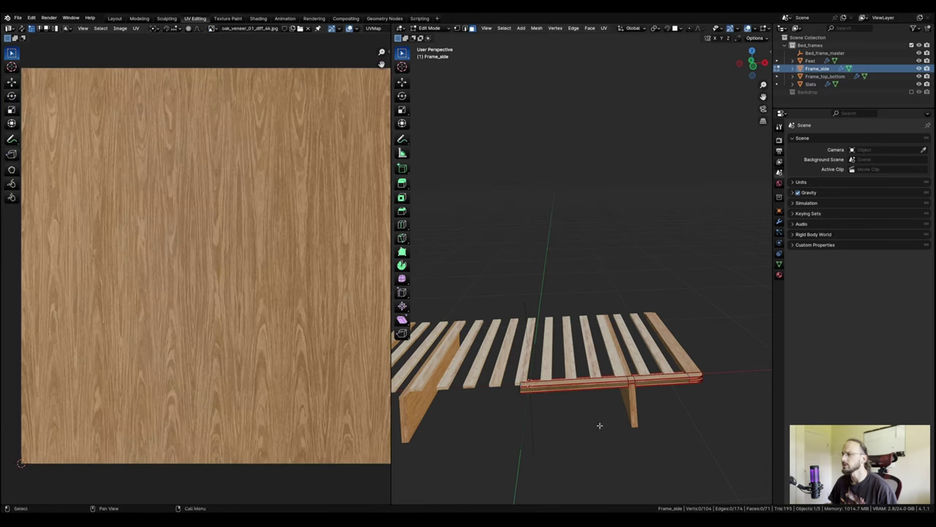
Select all of Frame_side's faces and examine how its UV islands lie on the oak texture.
scroll(587, 397, up, 3)
shift+middle_drag(600, 426, 568, 345)
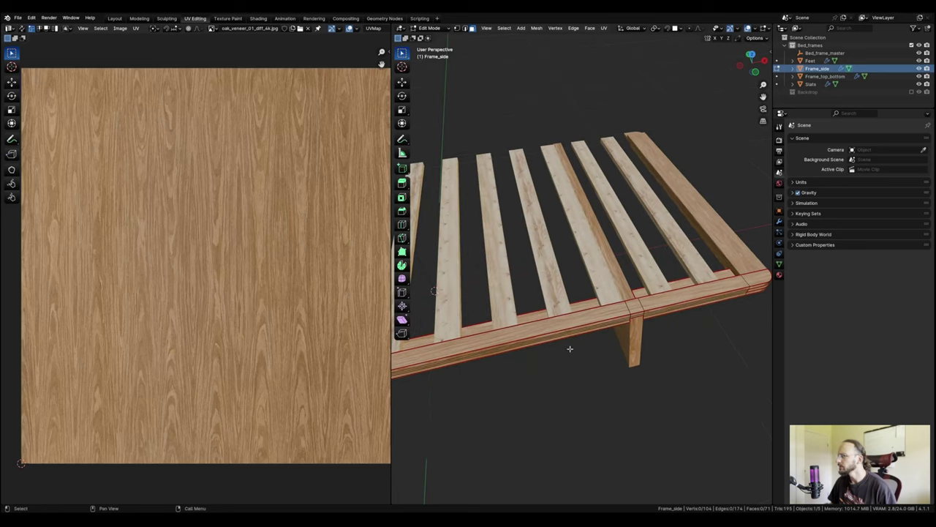
key(a)
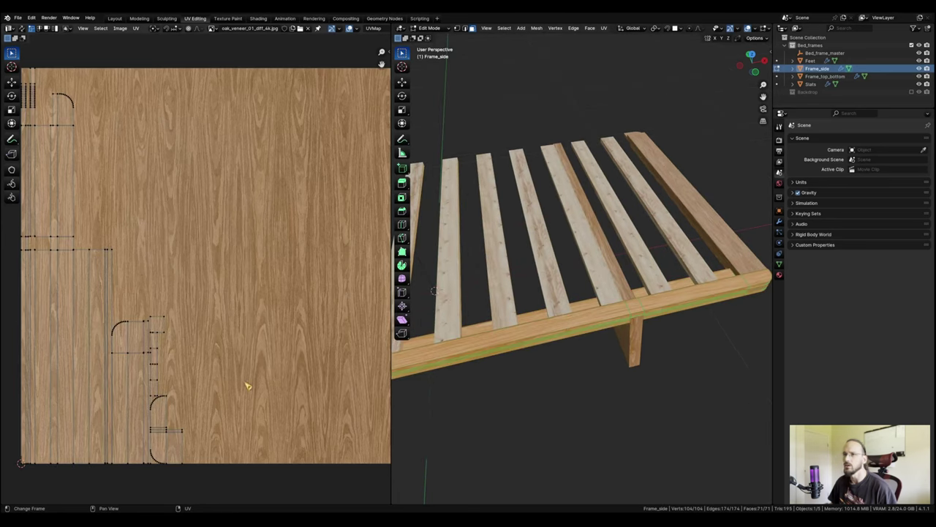
middle_drag(189, 260, 224, 258)
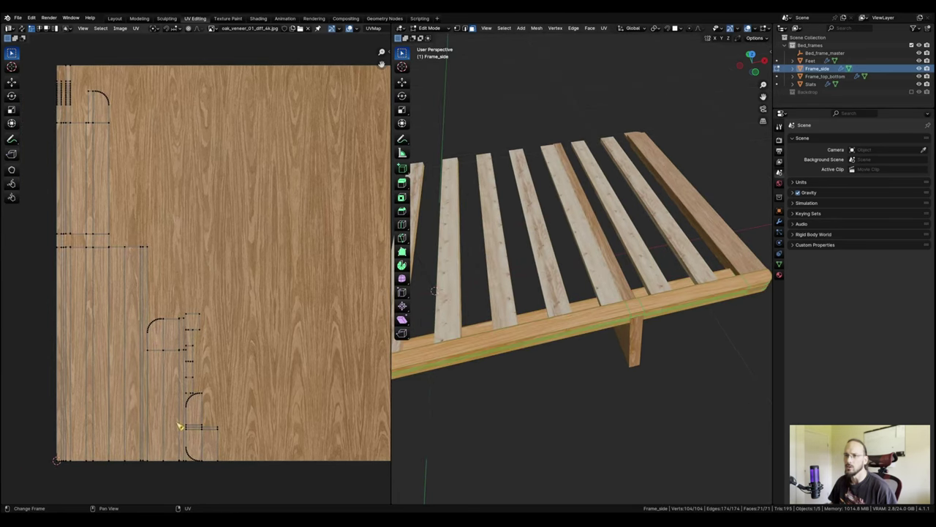
scroll(222, 353, down, 3)
middle_drag(217, 355, 230, 372)
scroll(207, 357, up, 2)
shift+middle_drag(537, 388, 589, 350)
scroll(589, 350, up, 1)
middle_drag(641, 337, 570, 356)
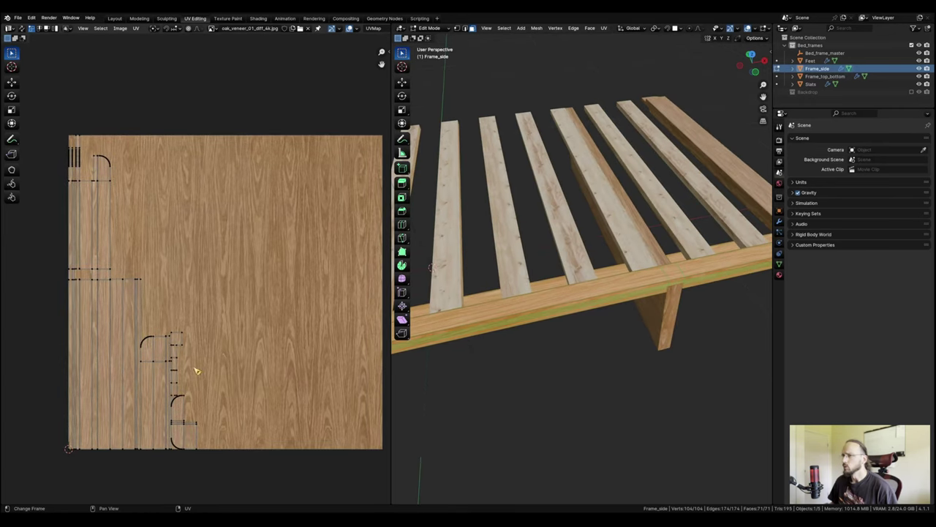
shift+middle_drag(632, 327, 587, 230)
middle_drag(627, 271, 524, 351)
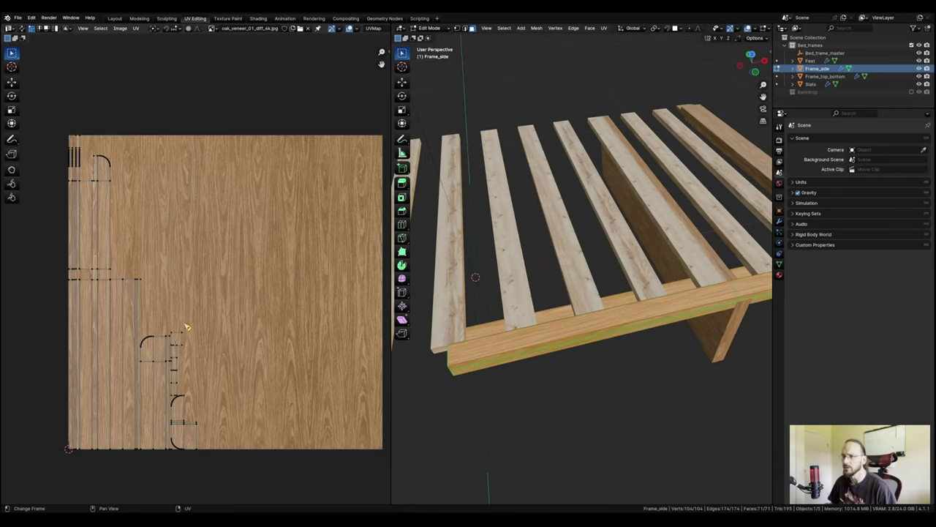
Shift all of Frame_side's UV islands slightly left and upward over the oak texture and return to Object Mode.
key(a)
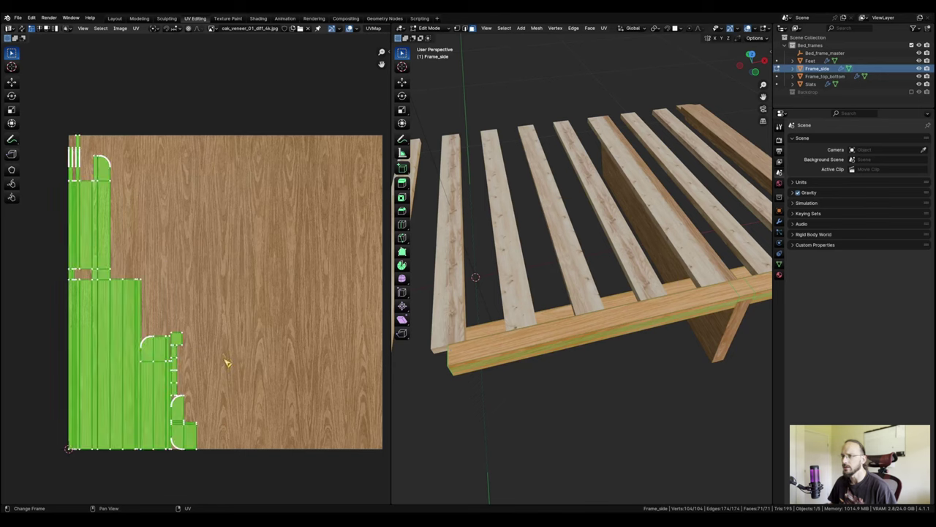
key(g)
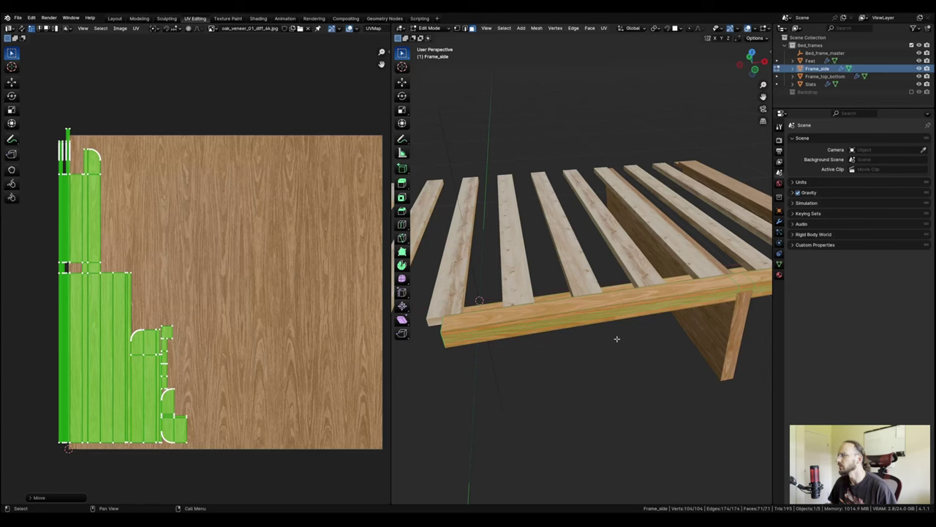
key(Tab)
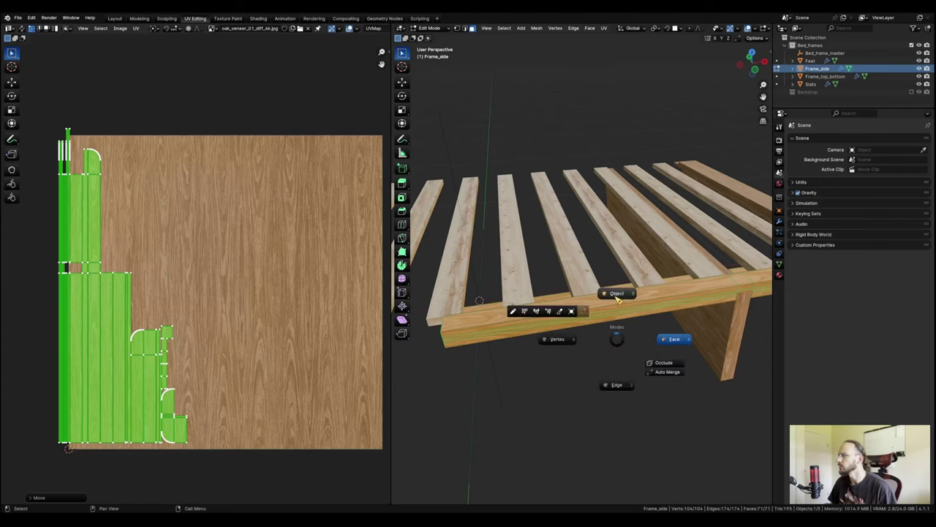
click(616, 294)
Select Frame_top_bottom, enter Edit Mode and select all its faces so its UV islands show over the oak texture.
middle_drag(627, 341, 556, 312)
scroll(577, 349, up, 4)
scroll(632, 373, down, 2)
click(589, 328)
scroll(576, 354, up, 2)
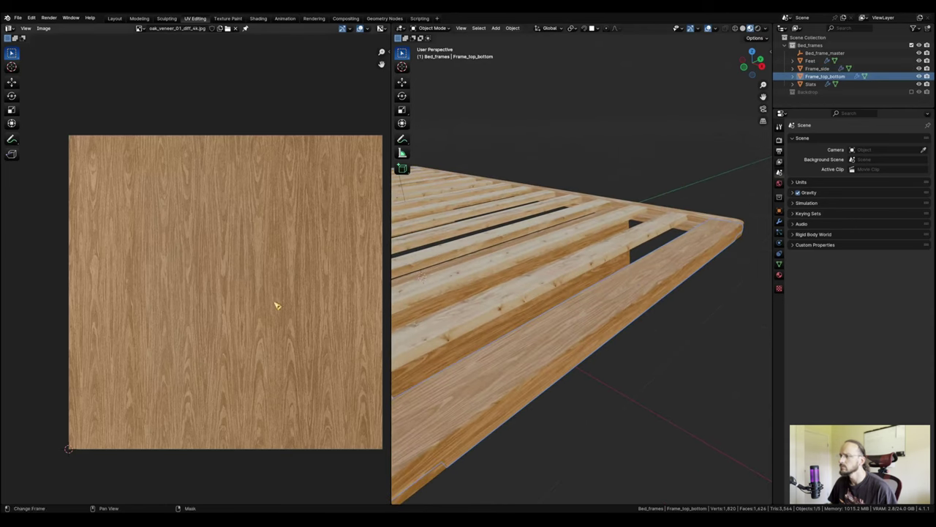
key(Tab)
click(619, 313)
scroll(616, 311, down, 2)
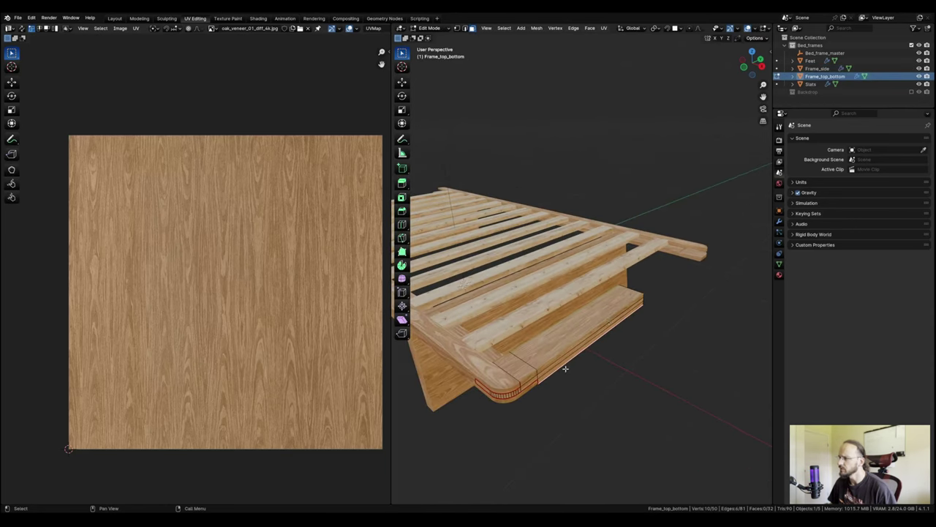
key(a)
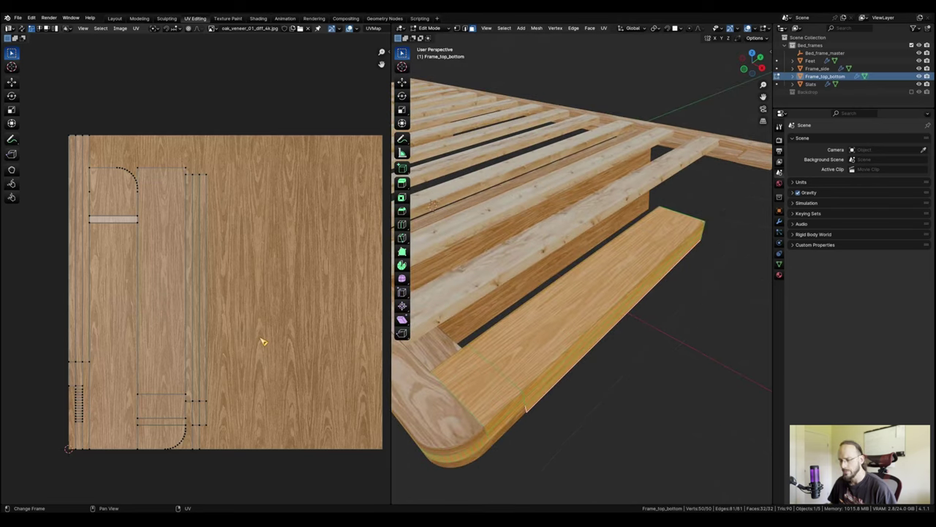
Shift all of Frame_top_bottom's UV islands slightly upward over the oak texture and check the grain on the end rail.
key(a)
key(g)
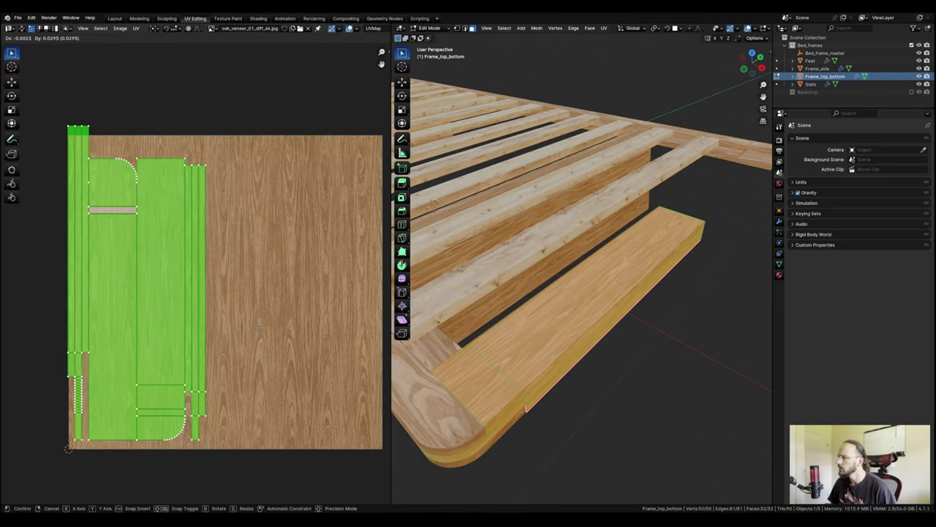
click(278, 337)
middle_drag(556, 410, 550, 347)
key(Tab)
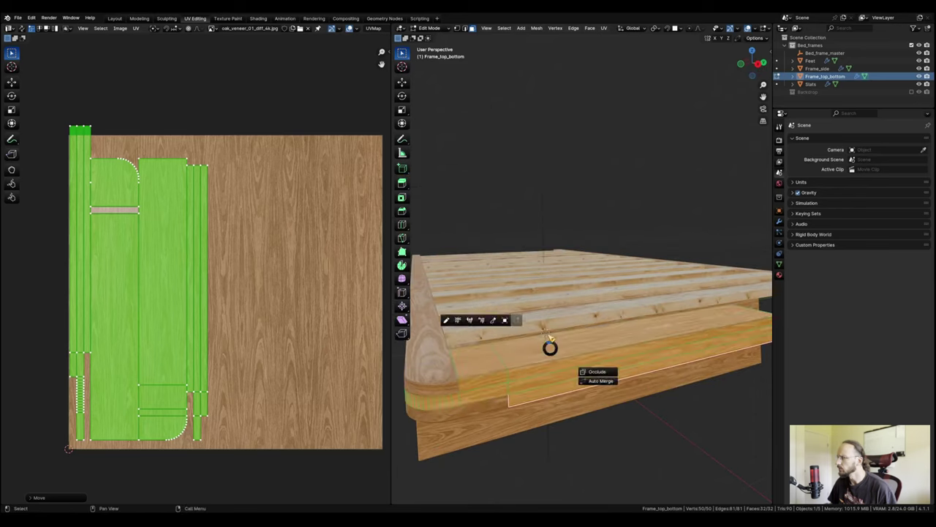
middle_drag(633, 380, 518, 366)
middle_drag(518, 326, 585, 322)
Scale all of Frame_top_bottom's UV islands down slightly and reposition them over the oak texture.
key(Tab)
key(s)
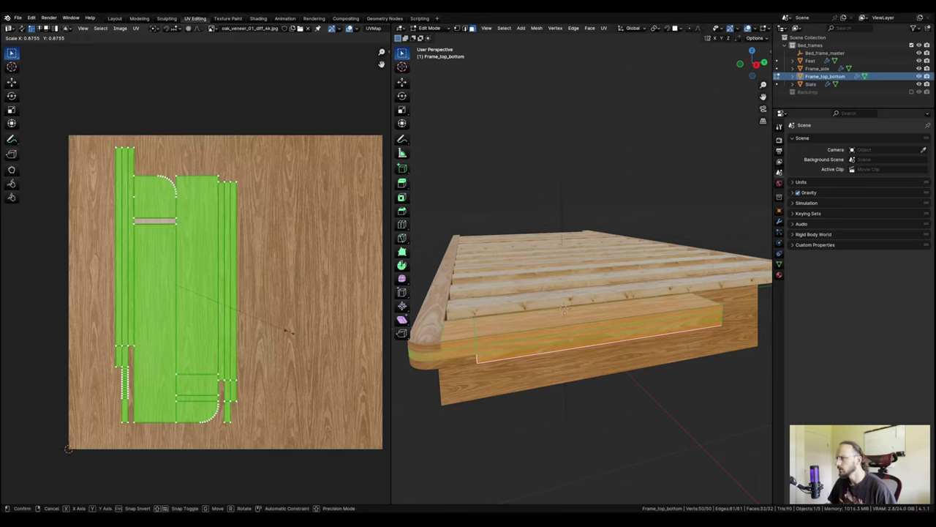
click(285, 331)
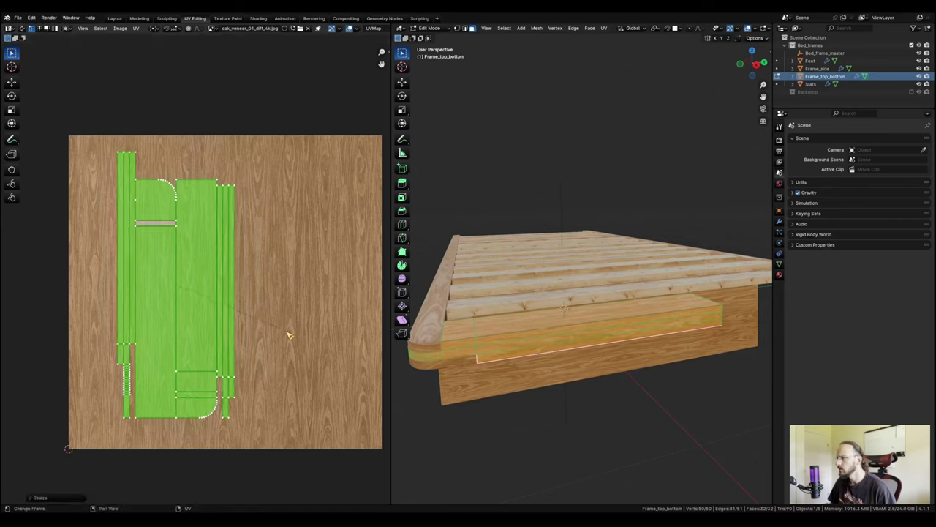
key(g)
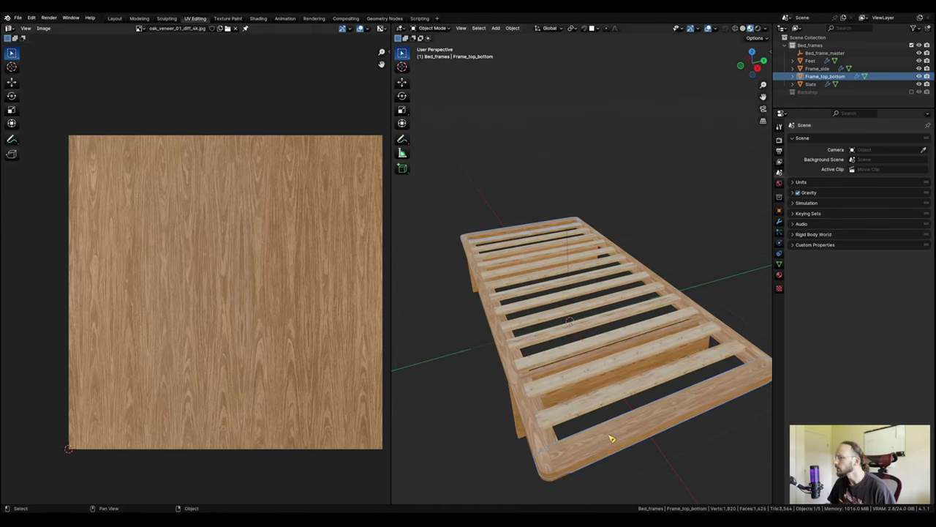
Examine how the UV islands of Feet lie on the oak texture, then return to Object Mode.
scroll(612, 439, up, 2)
shift+middle_drag(608, 304, 539, 349)
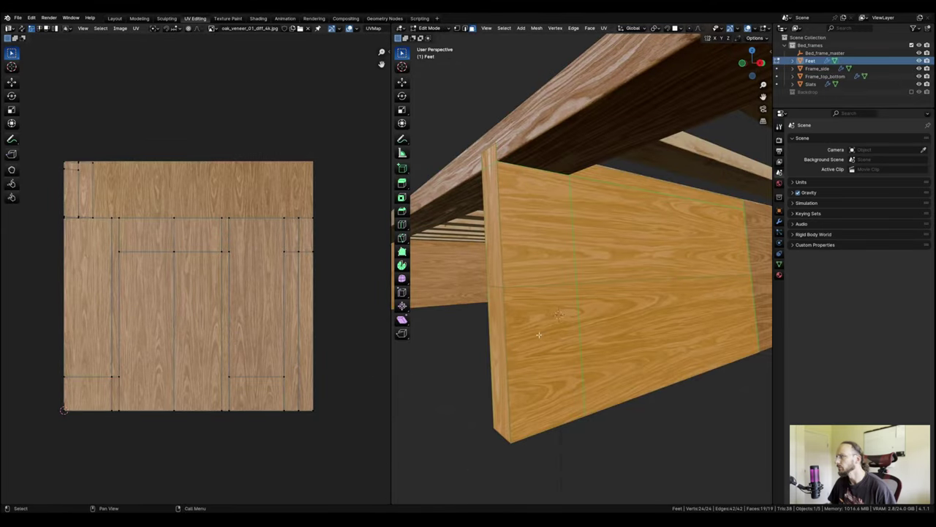
scroll(681, 349, down, 5)
key(ctrl+Tab)
click(561, 324)
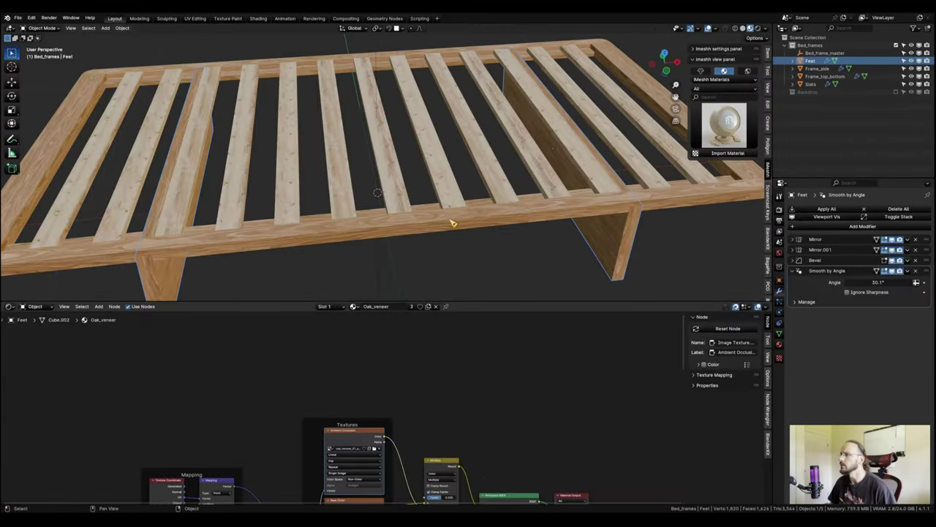
Examine the wood grain along the side rail and on the narrow edge of the foot in the Layout workspace.
scroll(453, 223, down, 2)
middle_drag(452, 223, 485, 241)
scroll(434, 215, up, 3)
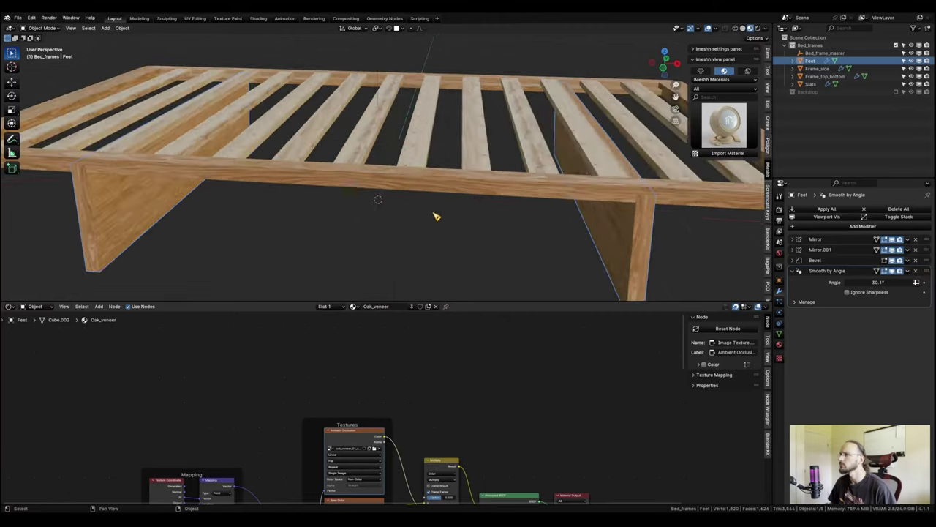
scroll(435, 215, down, 4)
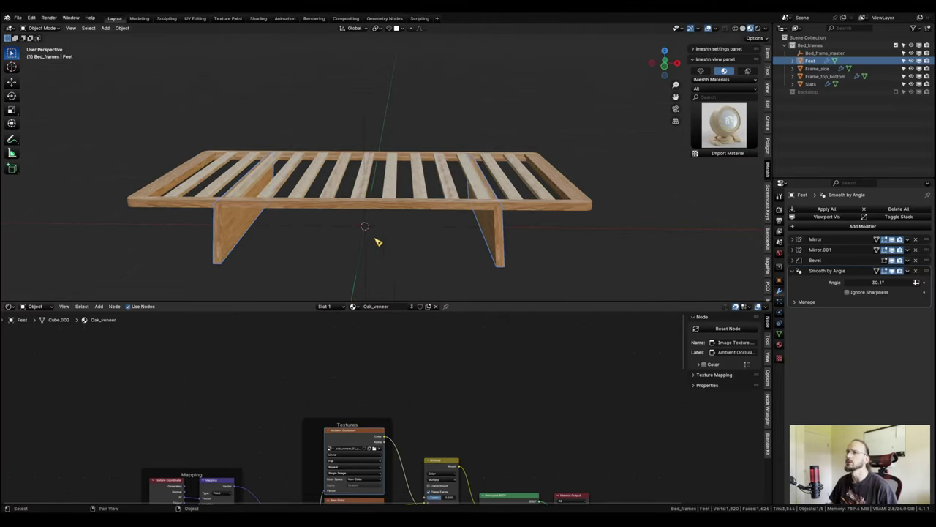
shift+middle_drag(329, 250, 520, 227)
scroll(520, 227, up, 2)
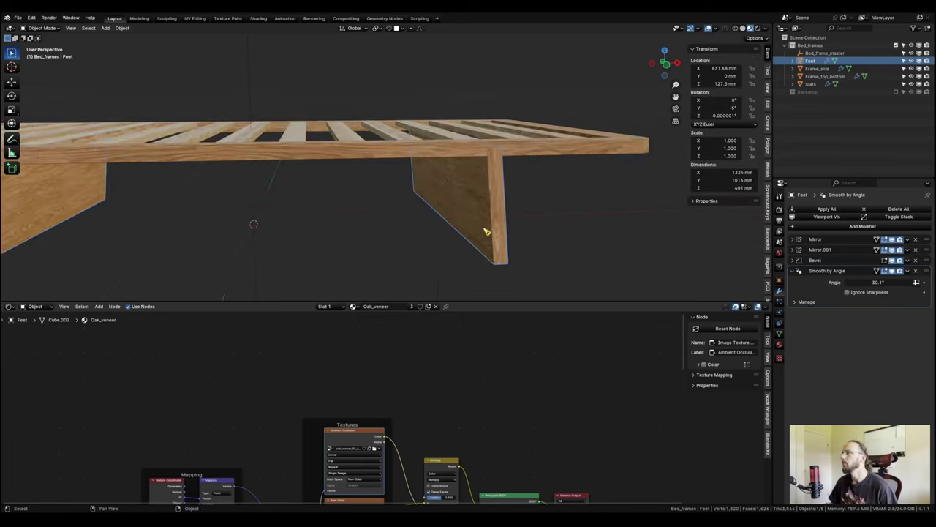
mouse_move(515, 215)
middle_down()
mouse_move(495, 213)
mouse_move(502, 215)
middle_up()
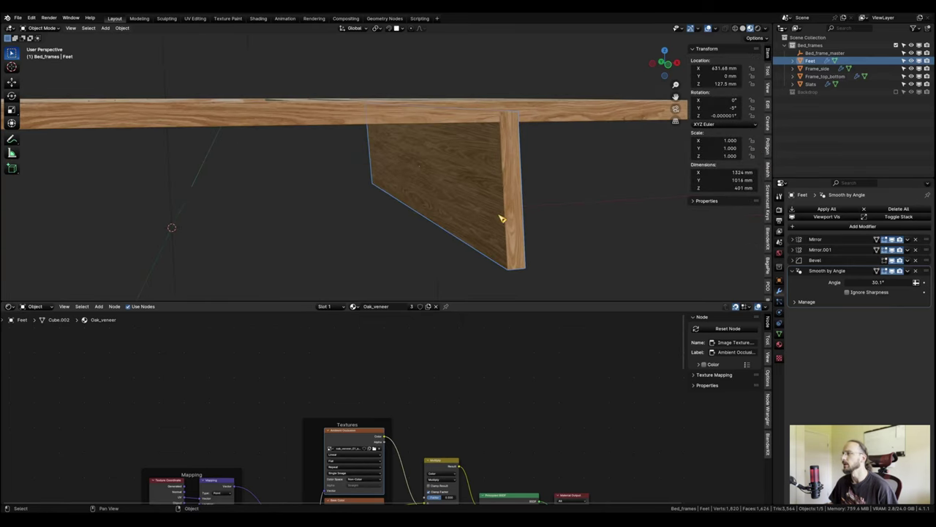
scroll(455, 198, up, 2)
scroll(439, 176, up, 3)
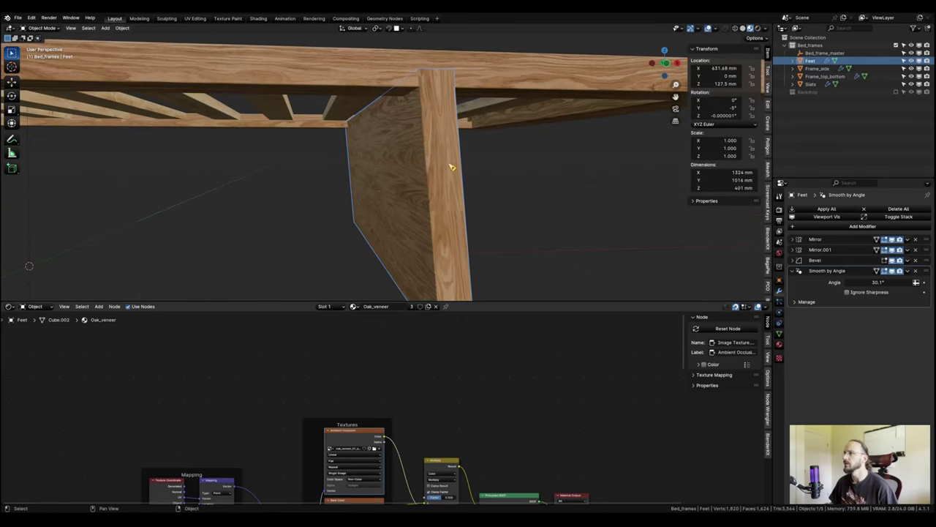
scroll(448, 176, down, 3)
shift+middle_drag(438, 196, 440, 180)
Enter face editing on Feet and add 10 evenly spaced horizontal loop cuts across the upper half of the foot.
key(Tab)
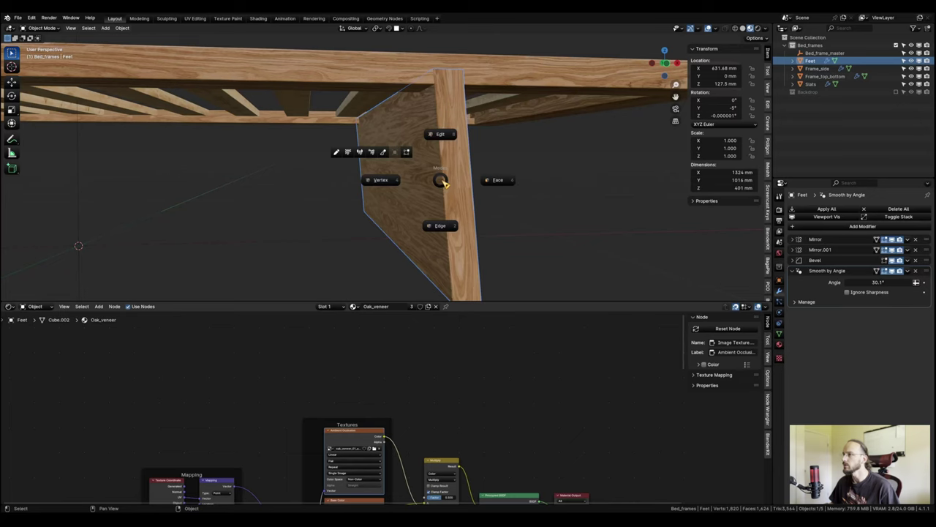
click(496, 181)
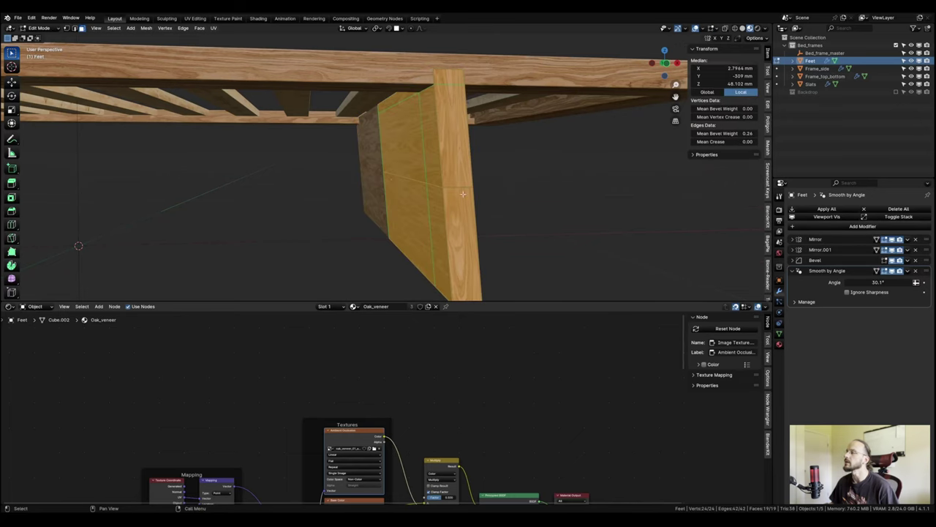
middle_drag(464, 195, 487, 185)
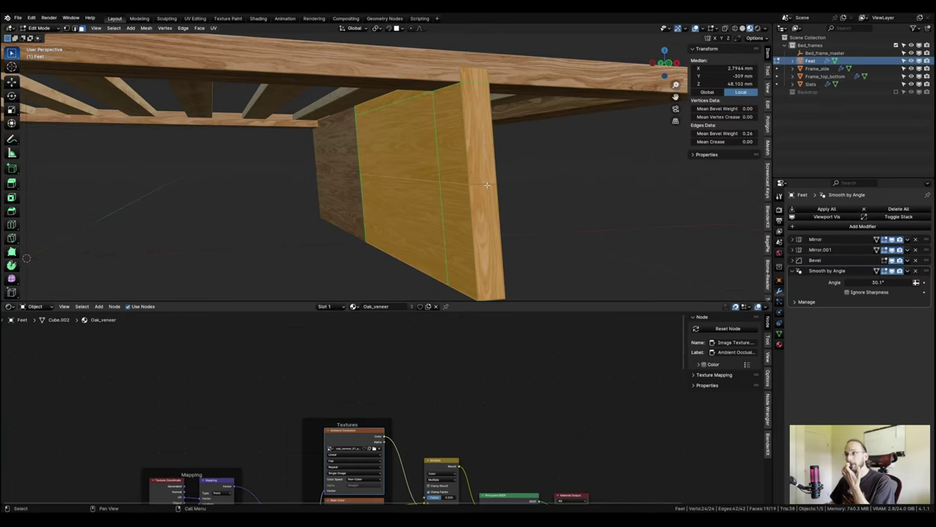
key(ctrl+r)
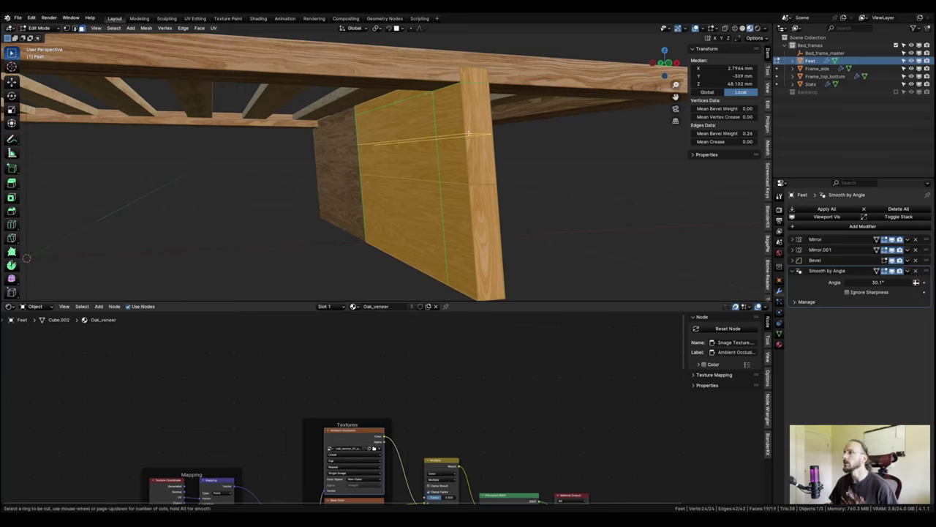
scroll(469, 134, up, 7)
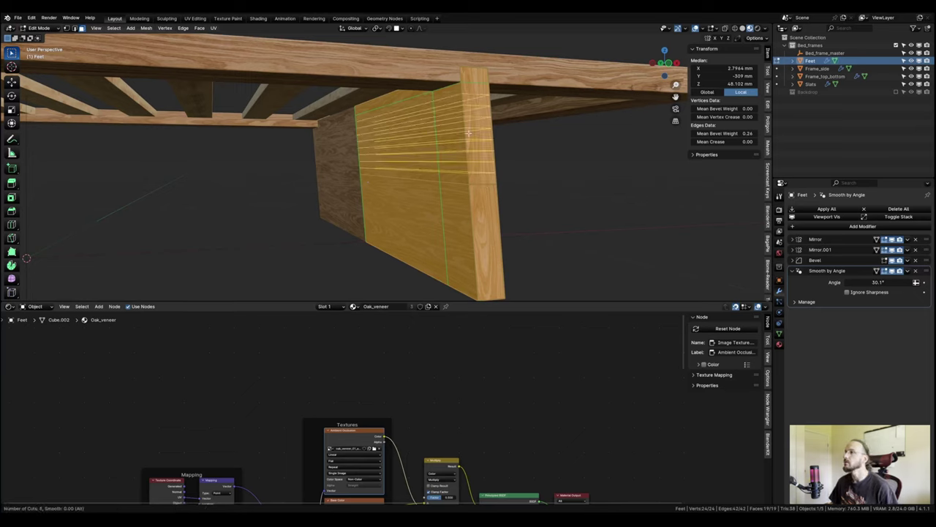
scroll(469, 133, up, 2)
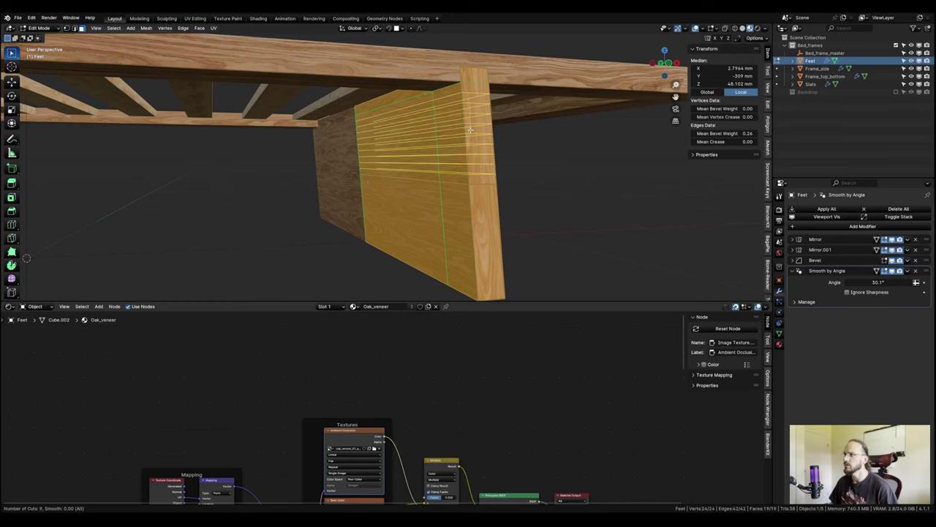
click(470, 130)
right_click(467, 77)
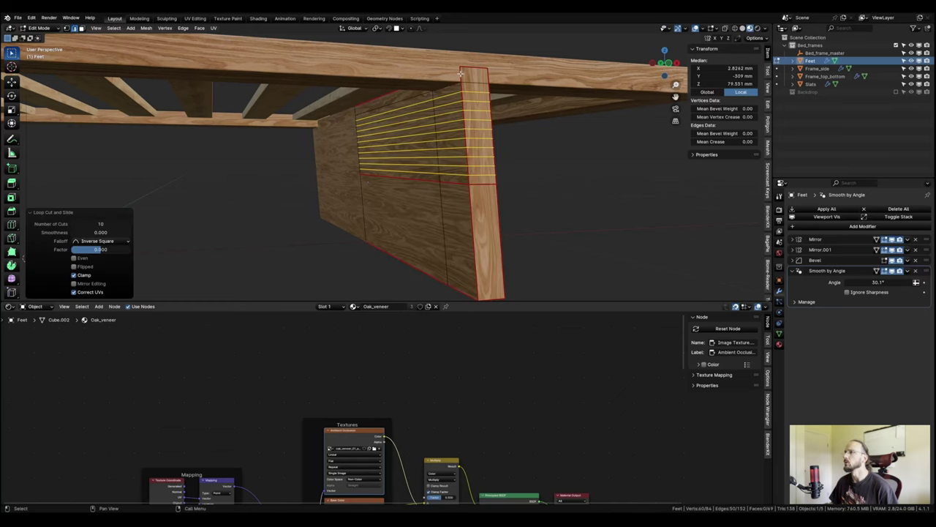
Add one centred horizontal loop cut in the short section at the very top of the foot.
key(ctrl)
key(ctrl+r)
click(461, 74)
right_click(461, 73)
Add 12 evenly spaced horizontal loop cuts across the lower half of the foot.
shift+middle_drag(477, 238, 481, 222)
scroll(481, 221, up, 10)
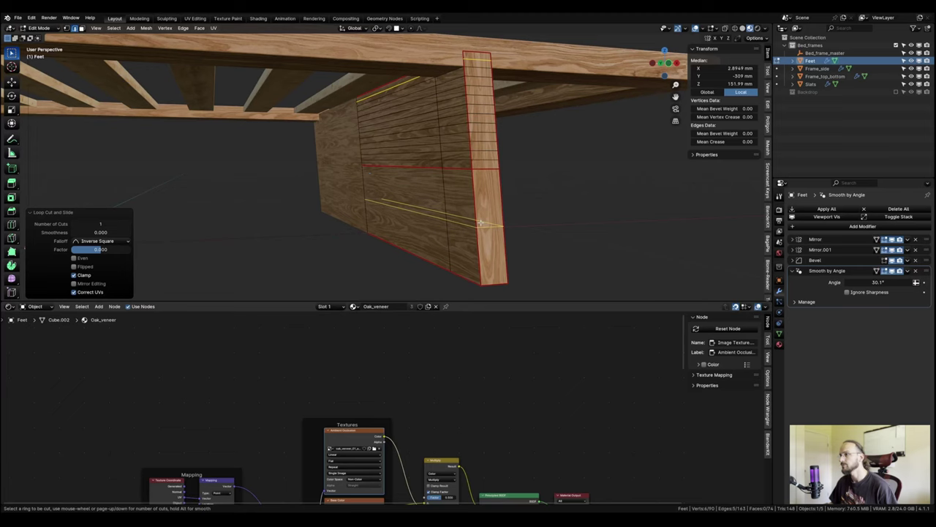
scroll(481, 221, down, 1)
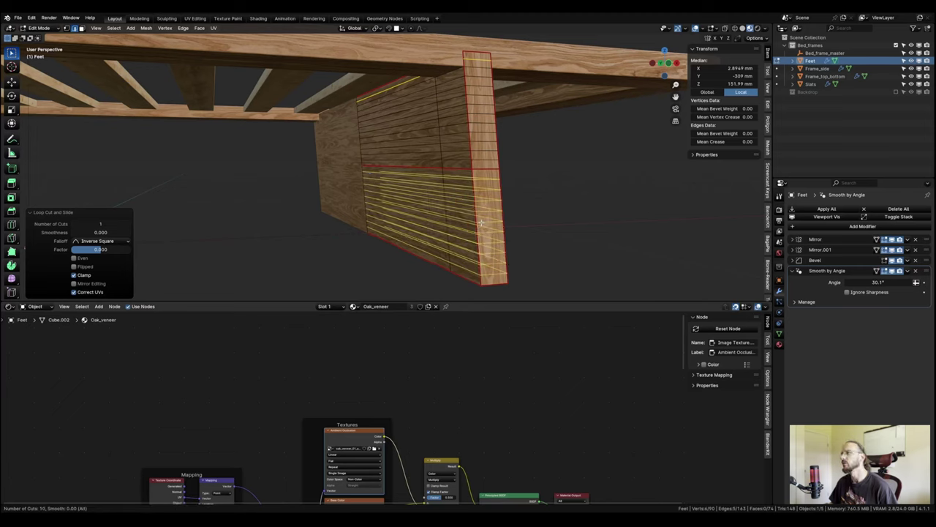
scroll(480, 222, up, 3)
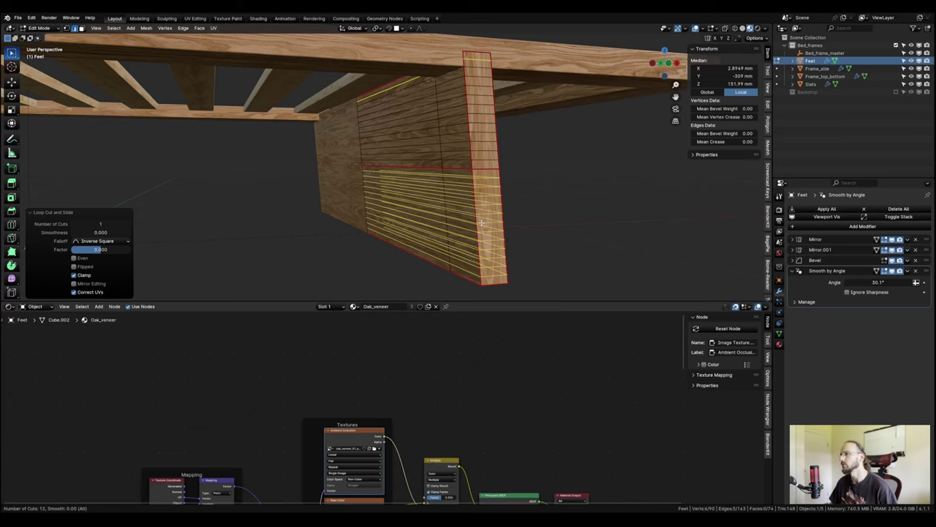
click(481, 223)
right_click(482, 223)
Switch to the UV Editing workspace and select the strip of faces on the upper half of the foot's narrow edge.
scroll(579, 215, down, 5)
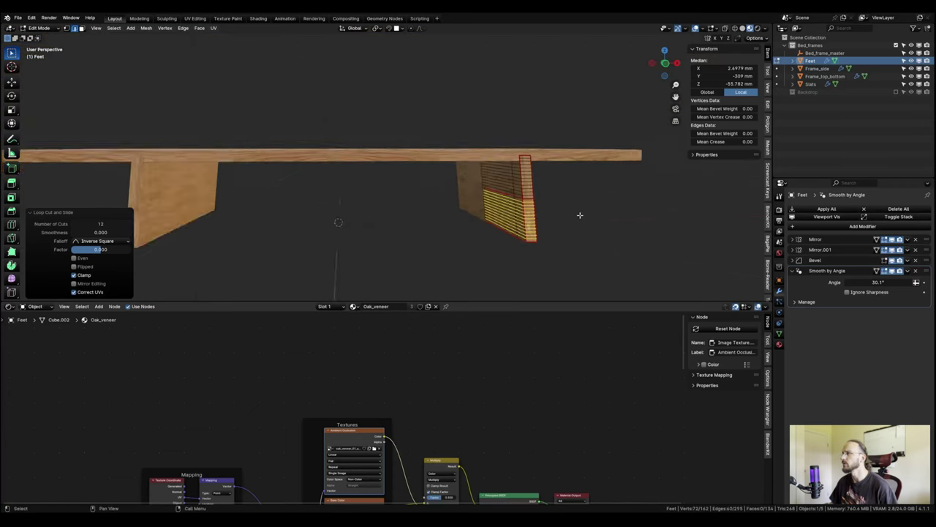
middle_drag(579, 215, 244, 97)
scroll(517, 204, up, 4)
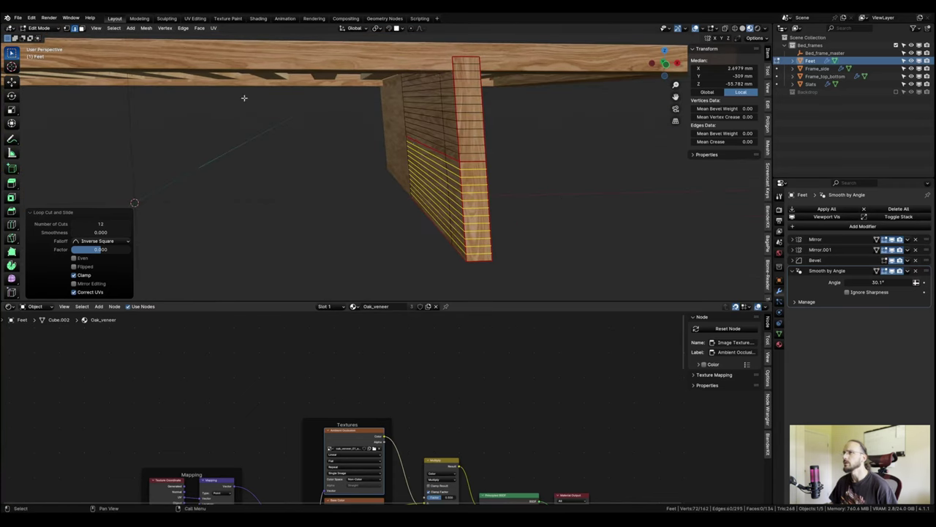
click(198, 19)
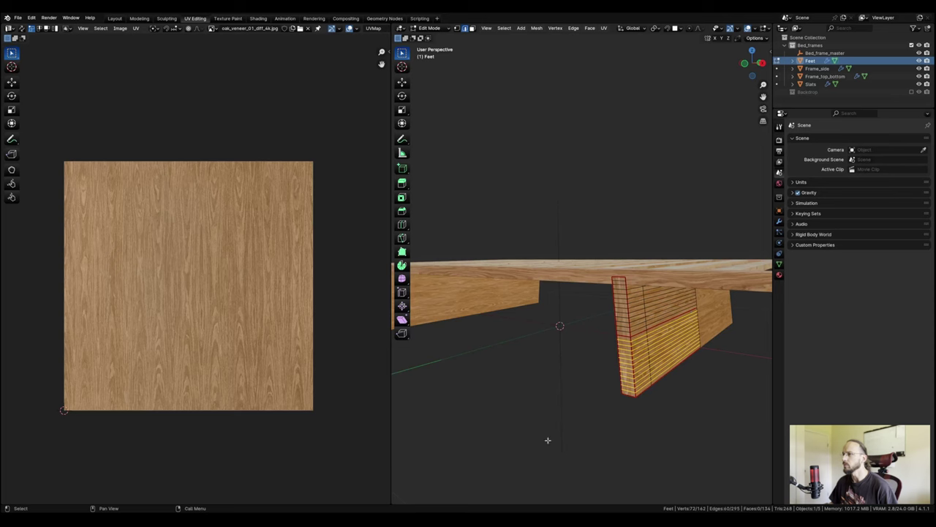
middle_drag(567, 371, 571, 366)
key(alt+a)
key(Tab)
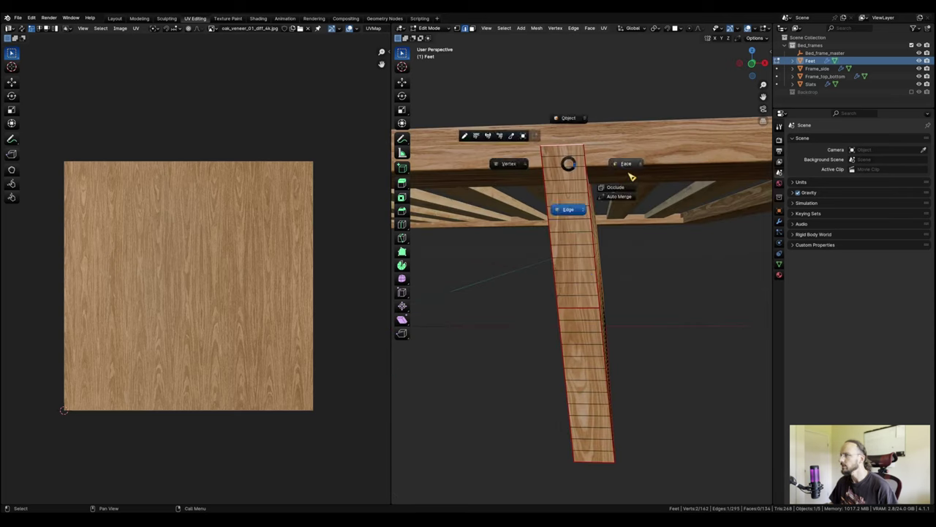
click(586, 159)
click(570, 150)
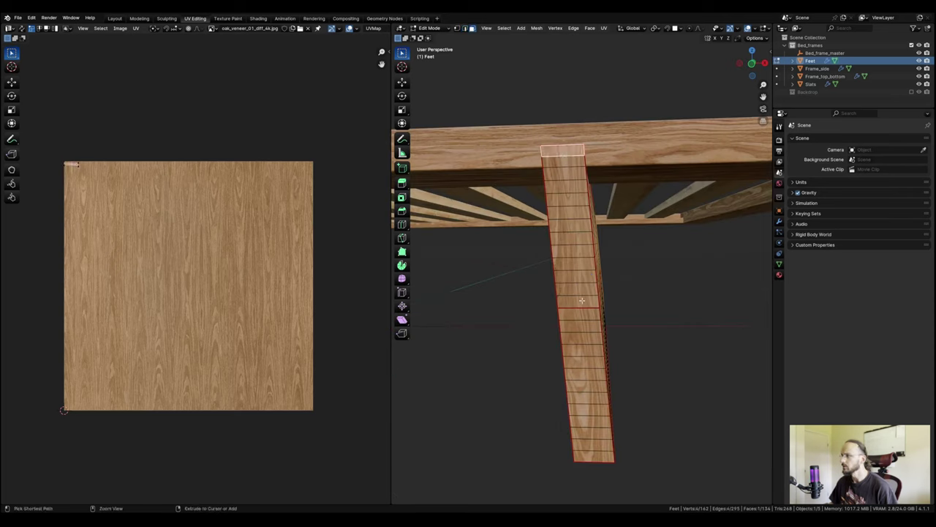
ctrl+click(581, 300)
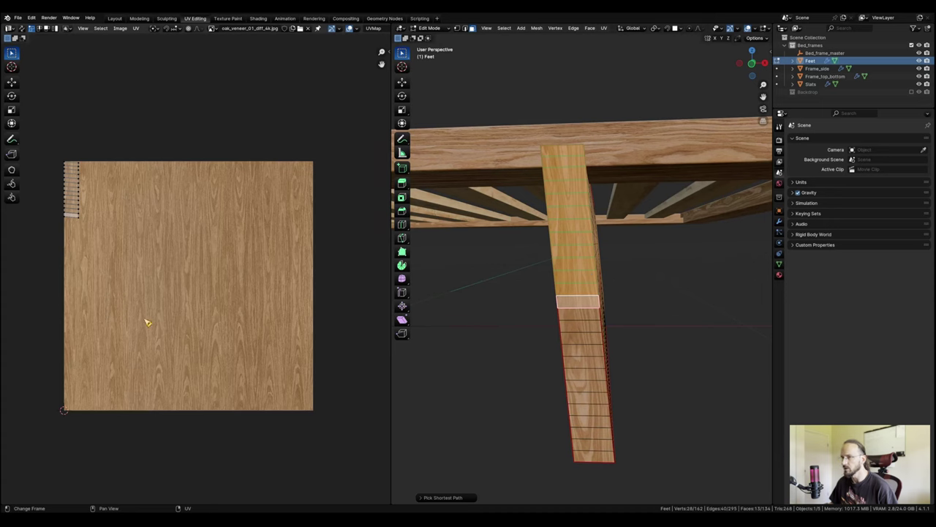
Select the whole UV strip and move it about 0.22 across and 0.3 down into the middle of the oak texture.
scroll(147, 324, up, 6)
middle_drag(268, 271, 260, 295)
scroll(228, 207, down, 4)
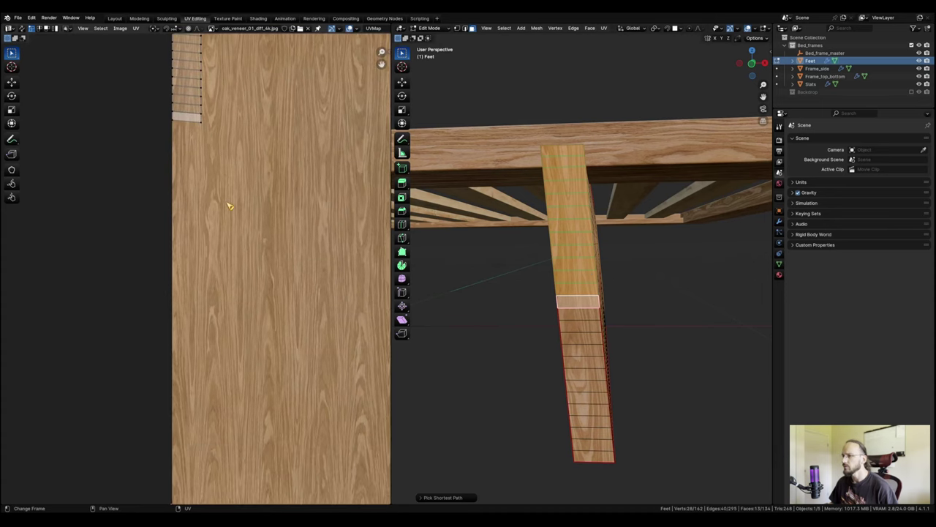
scroll(228, 204, down, 2)
middle_drag(235, 202, 244, 276)
scroll(243, 275, up, 2)
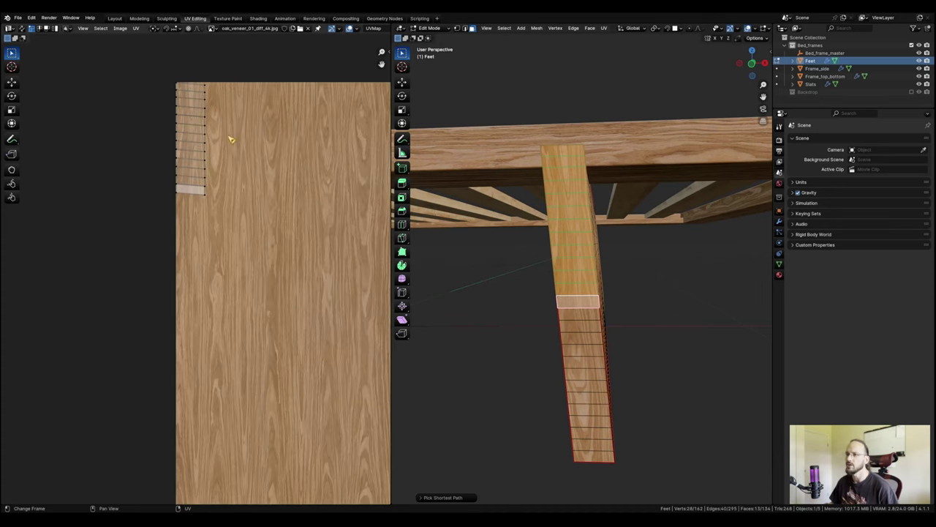
key(a)
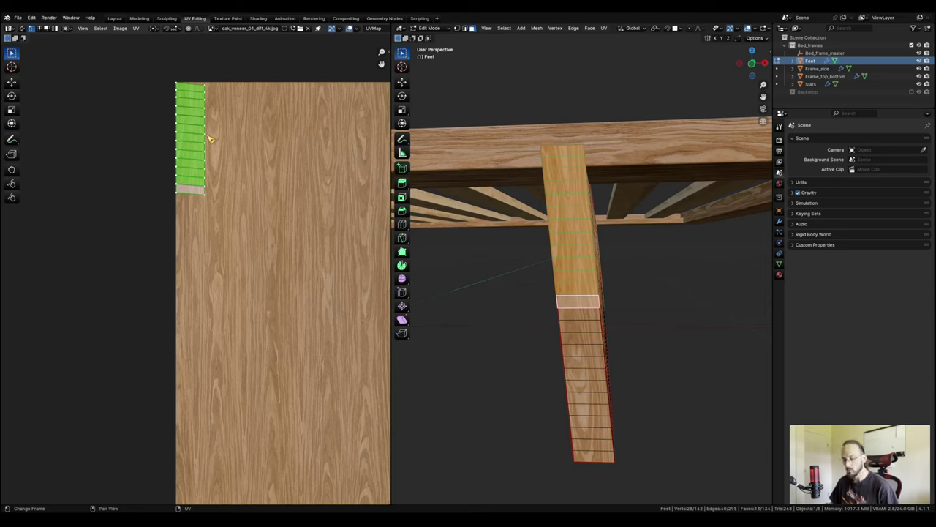
key(g)
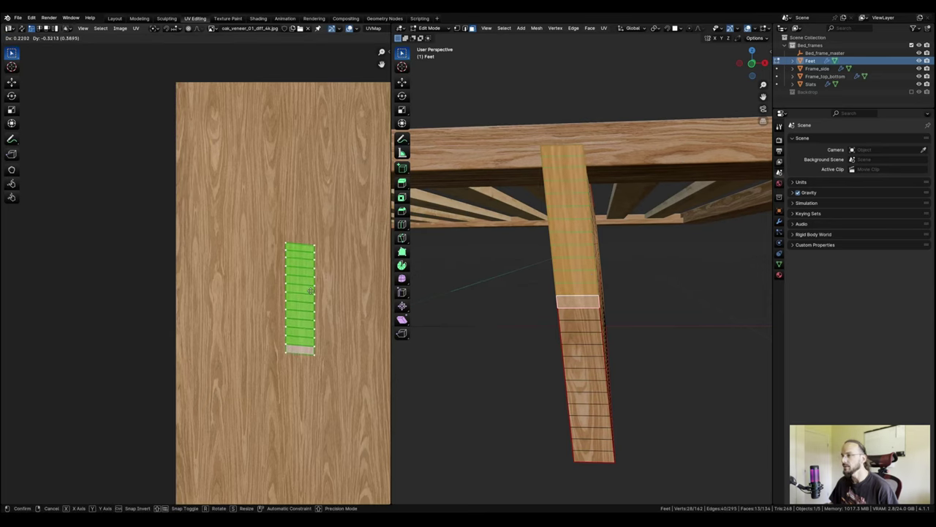
click(310, 282)
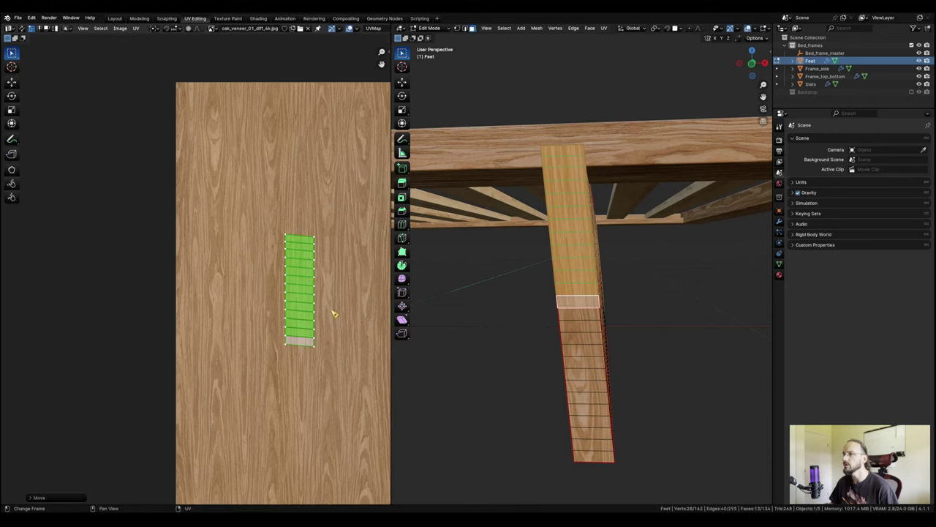
Leave out the end rows of the UV strip and shift the rows between them about 0.002 in positive X.
scroll(330, 310, up, 2)
key(b)
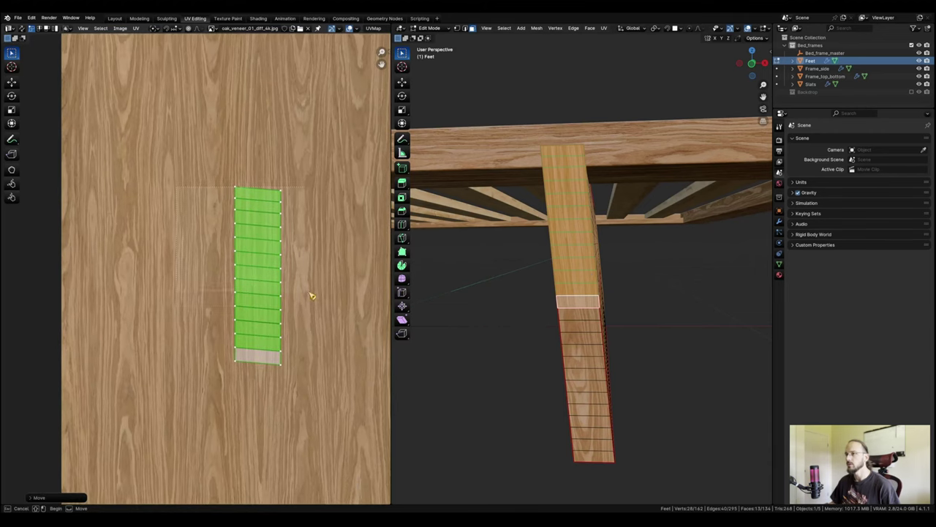
drag(324, 307, 337, 357)
key(b)
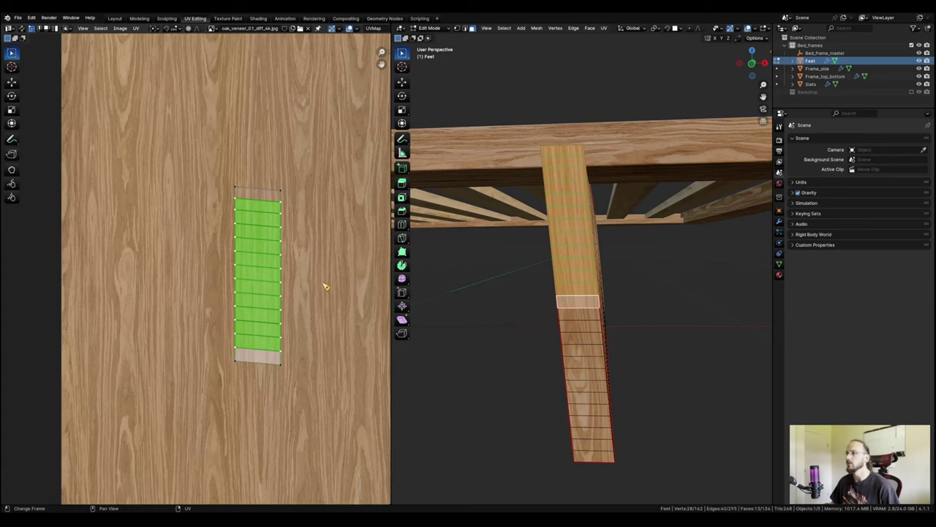
middle_drag(326, 287, 295, 256)
key(g)
key(x)
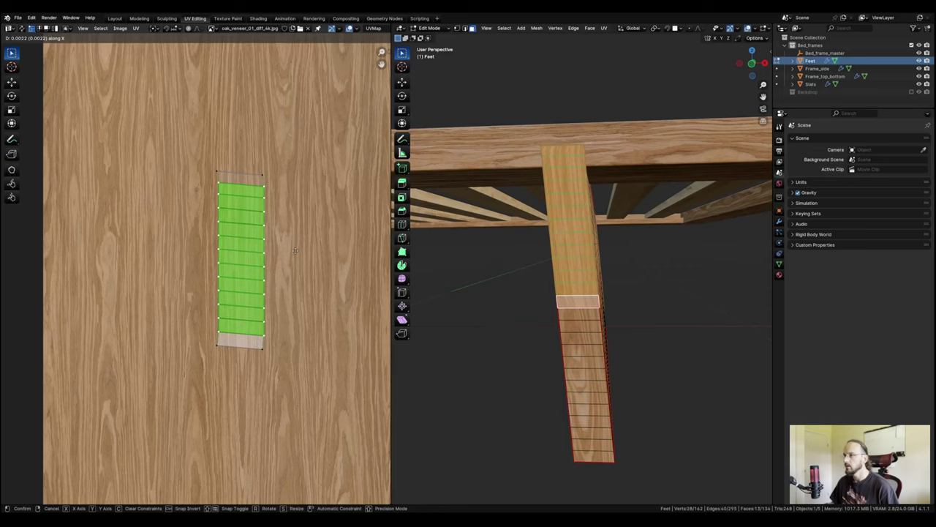
click(296, 251)
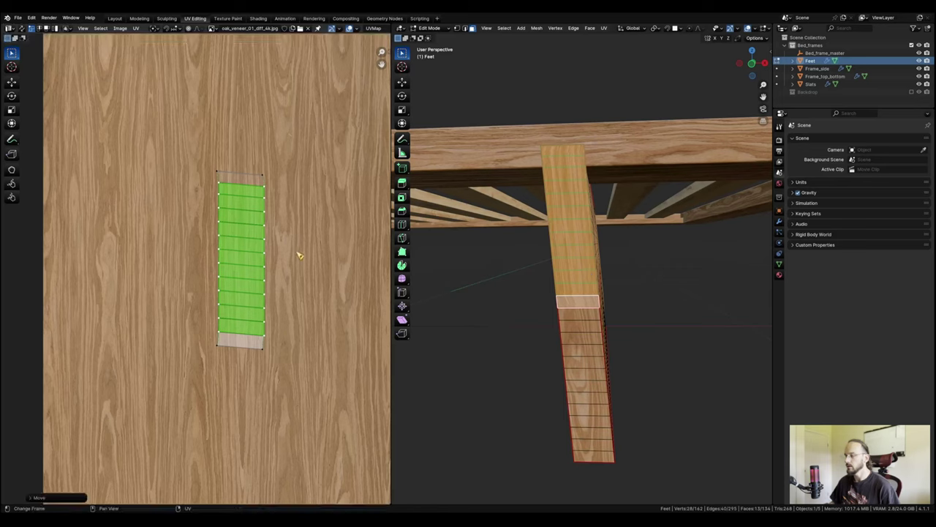
Shrink the UV selection one row per end twice, shifting the remaining rows in positive X each time, by about 0.0025 and then slightly more.
key(ctrl+KP_Subtract)
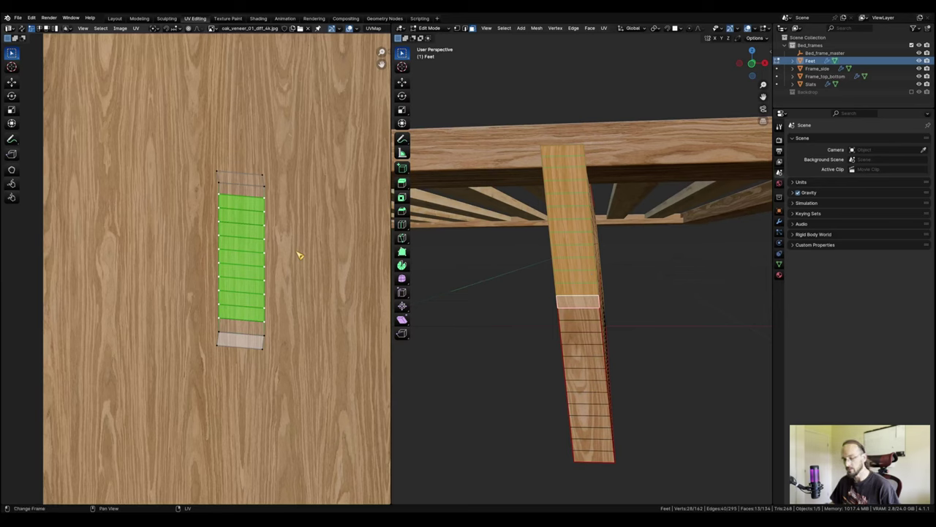
key(g)
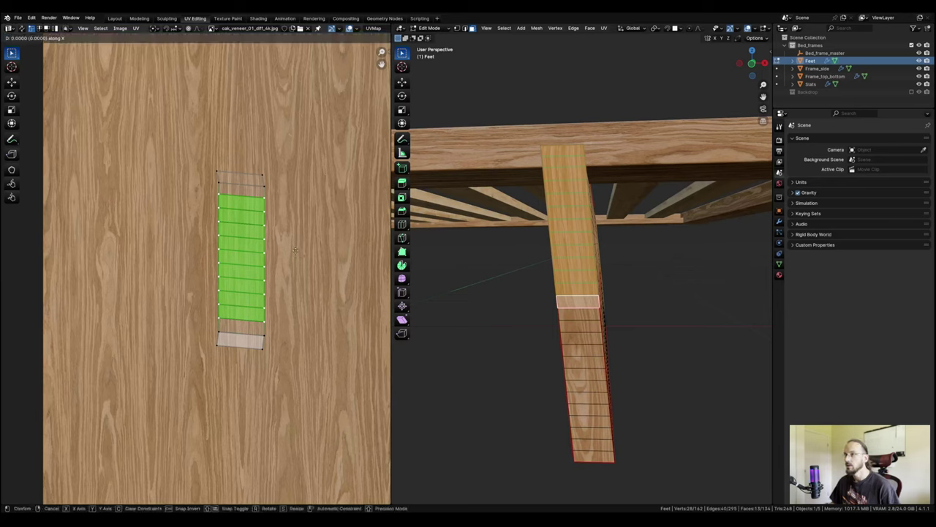
key(x)
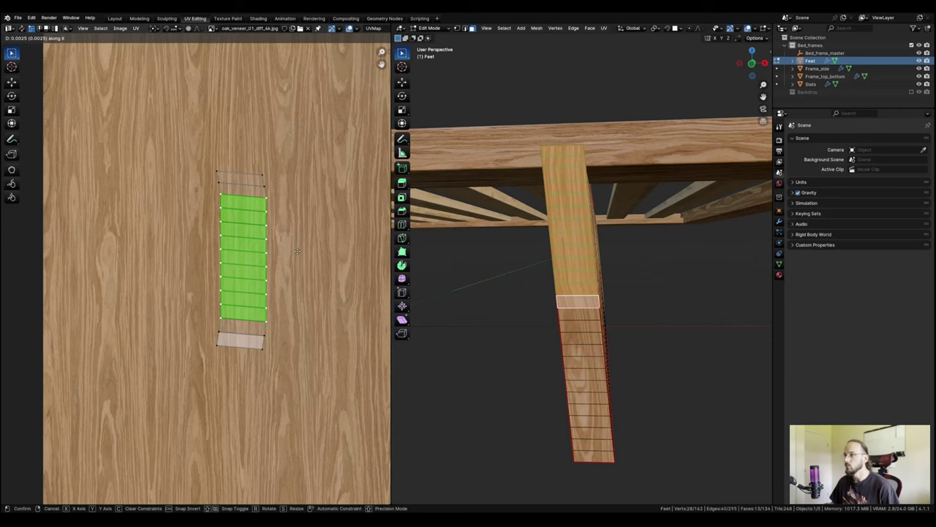
click(299, 253)
key(ctrl+KP_Subtract)
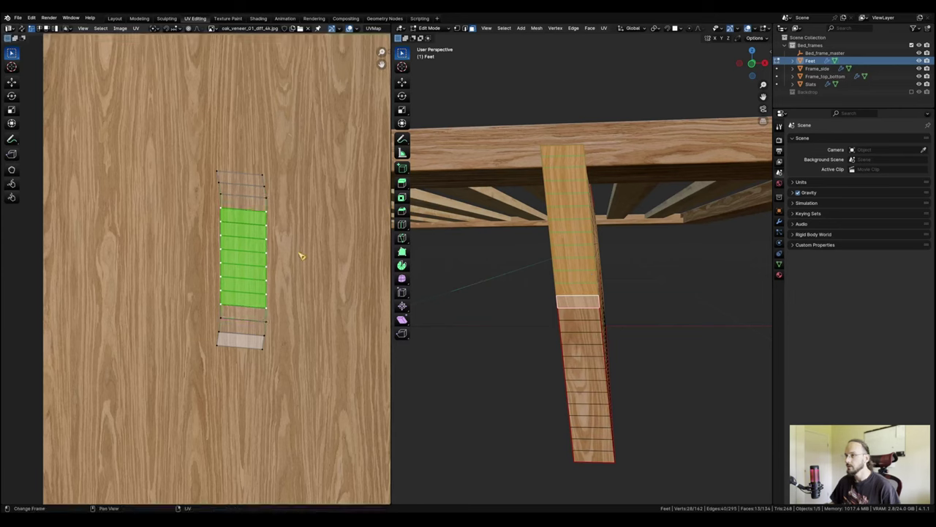
key(g)
key(x)
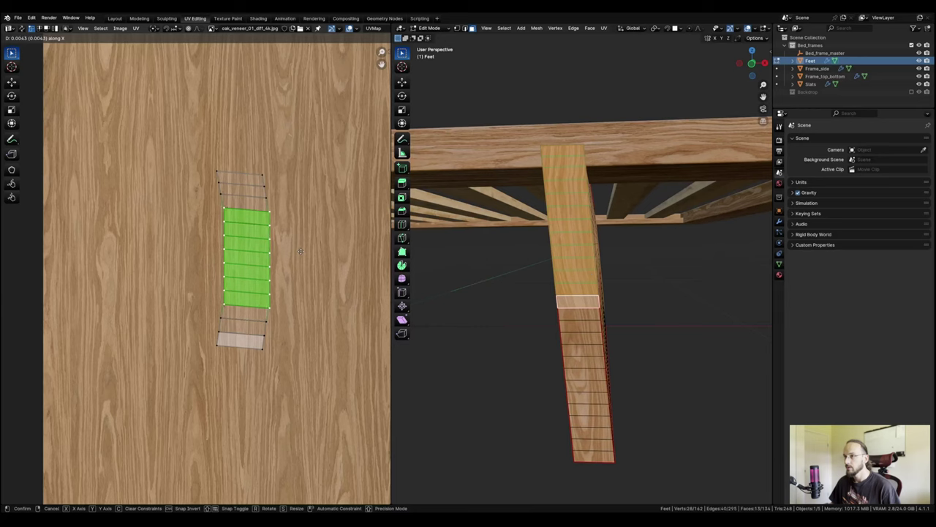
click(299, 252)
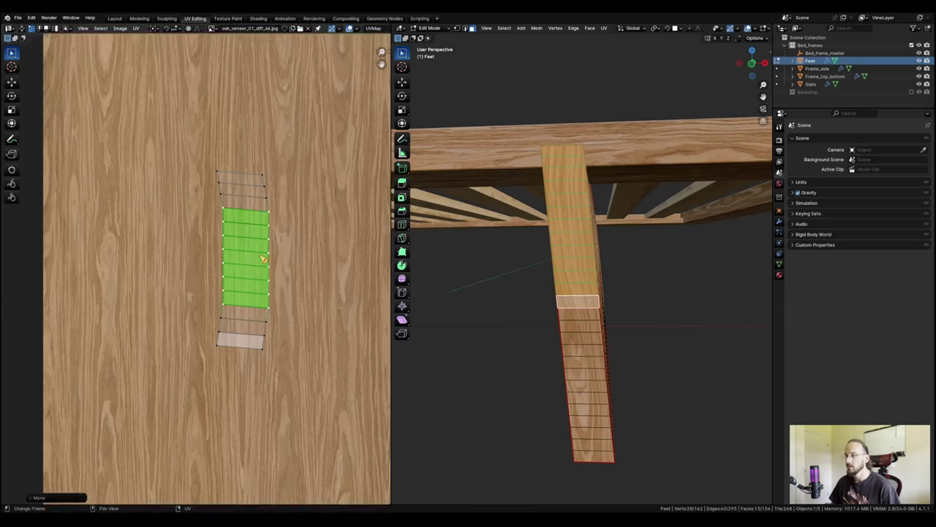
Continue the UV curve inward with two more one-row selection reductions, shifting the remaining rows about 0.003 in positive X after each.
key(ctrl+KP_Subtract)
key(g)
key(x)
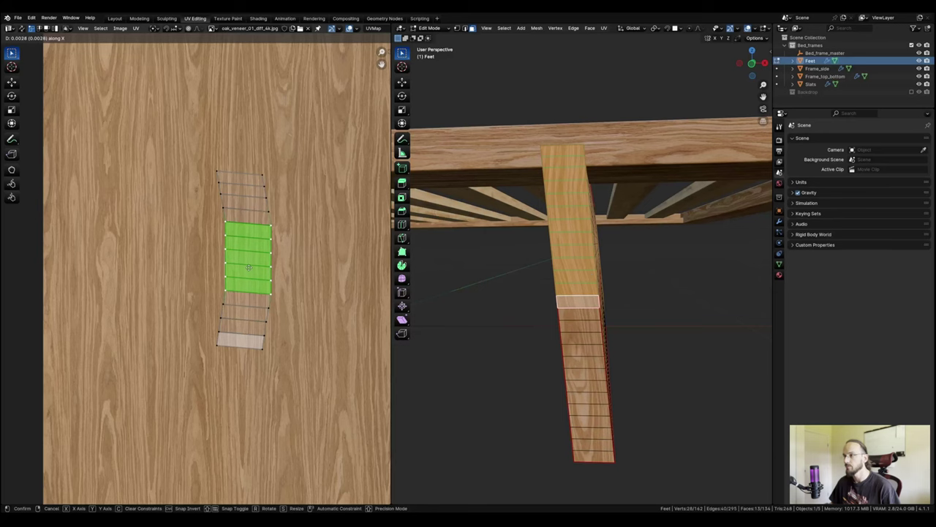
click(249, 268)
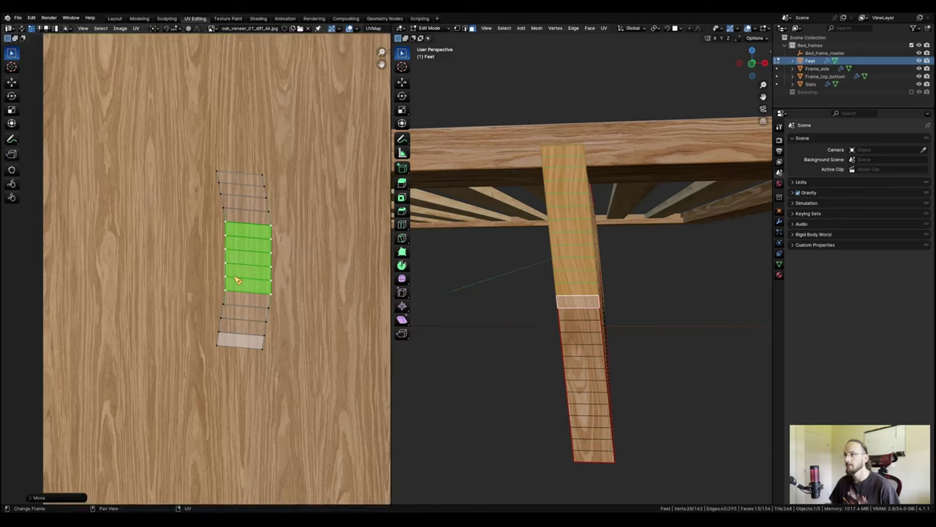
key(ctrl+KP_Subtract)
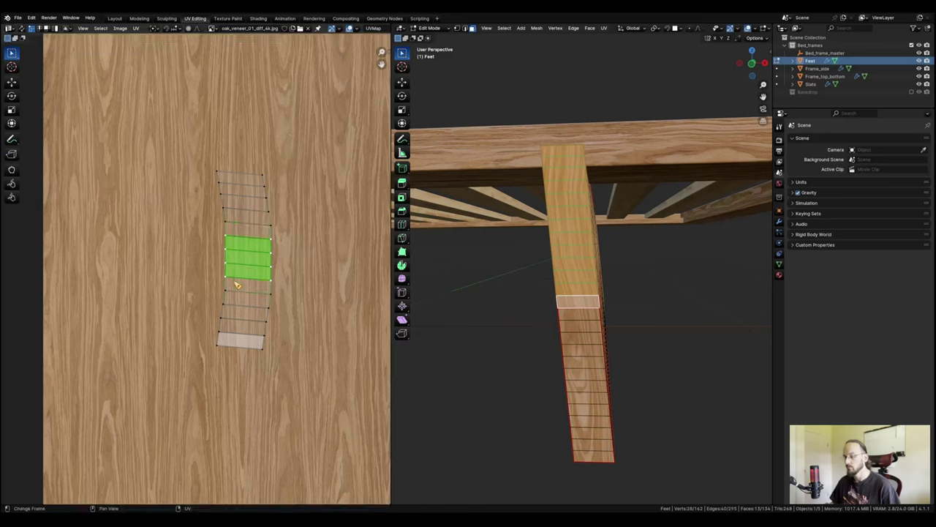
key(g)
key(x)
click(239, 286)
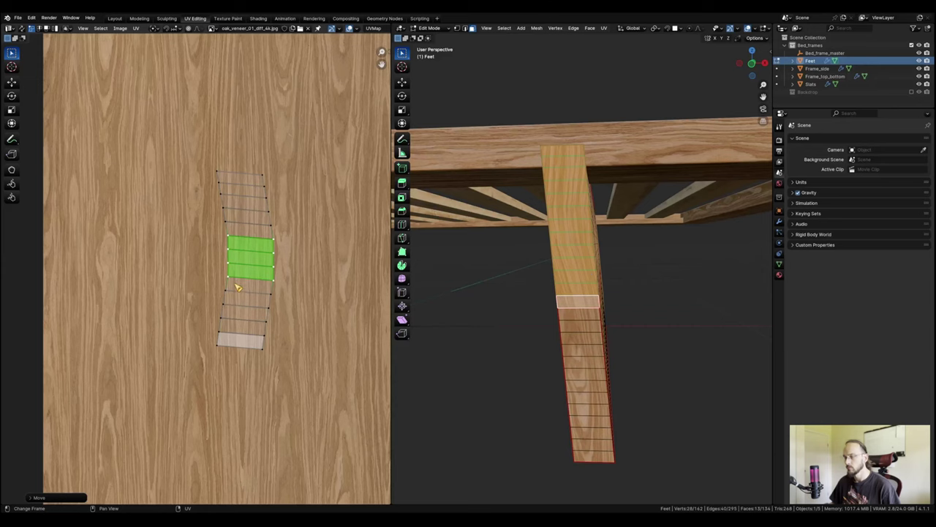
Reduce the UV selection to the single middle face and shift it about 0.0015 in positive X.
key(ctrl+KP_Subtract)
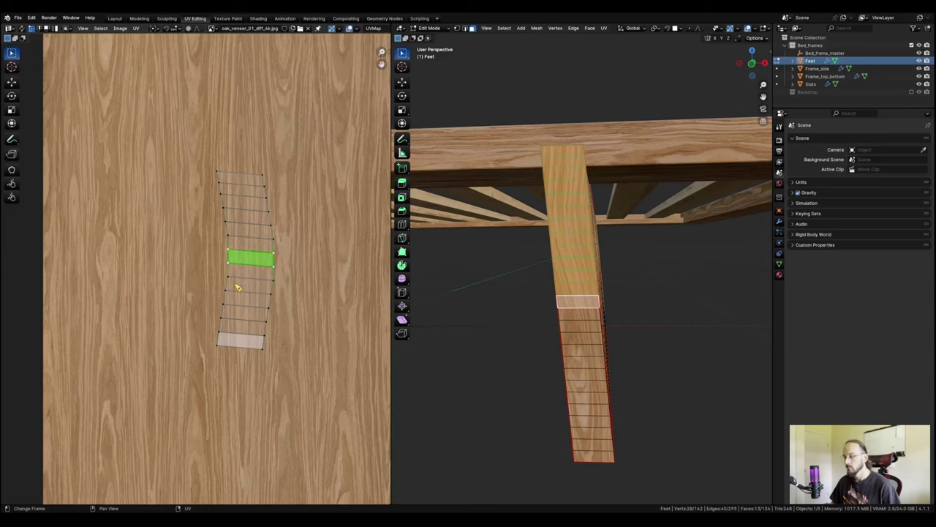
key(g)
key(x)
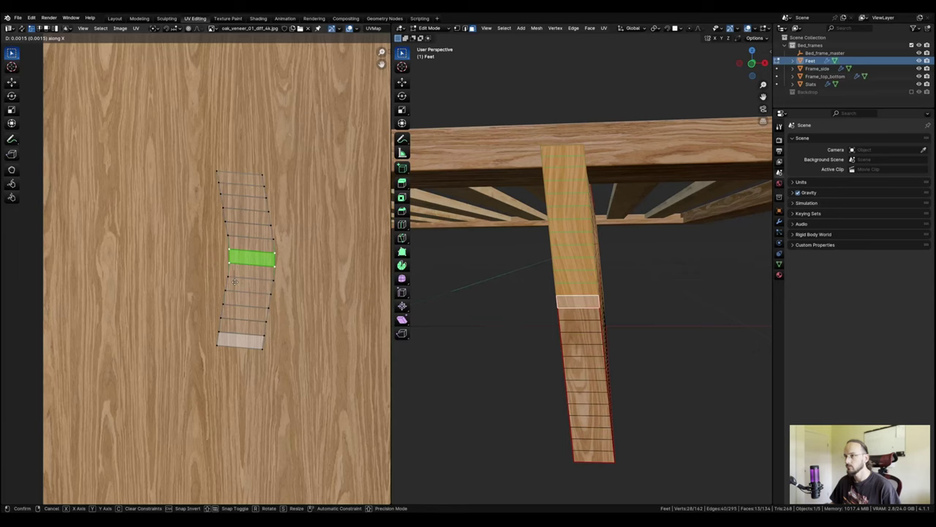
click(238, 286)
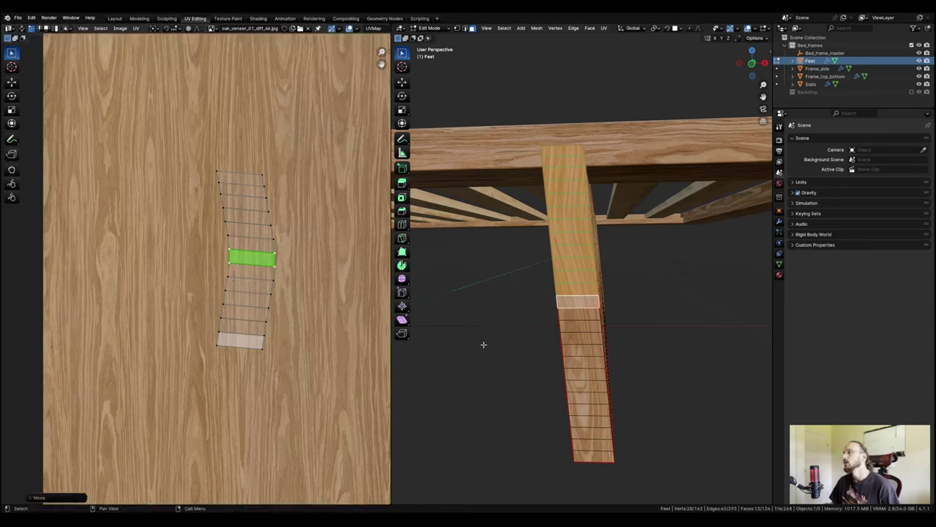
Select the whole curved UV strip and scale it along X to about five times its width.
drag(173, 154, 320, 373)
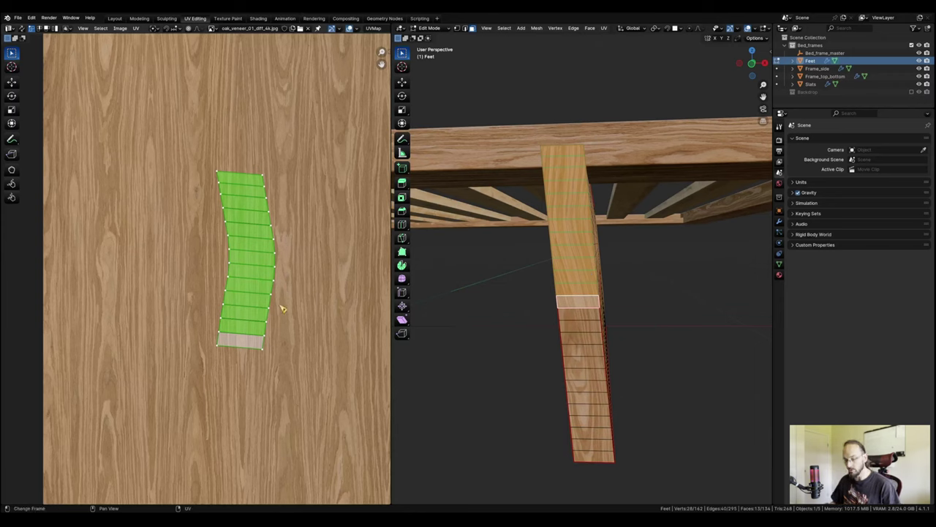
key(s)
key(x)
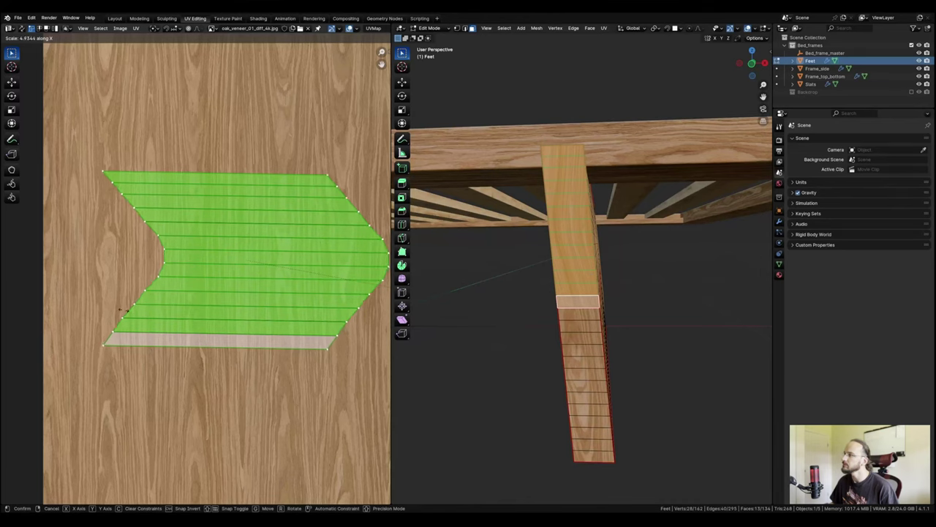
click(139, 318)
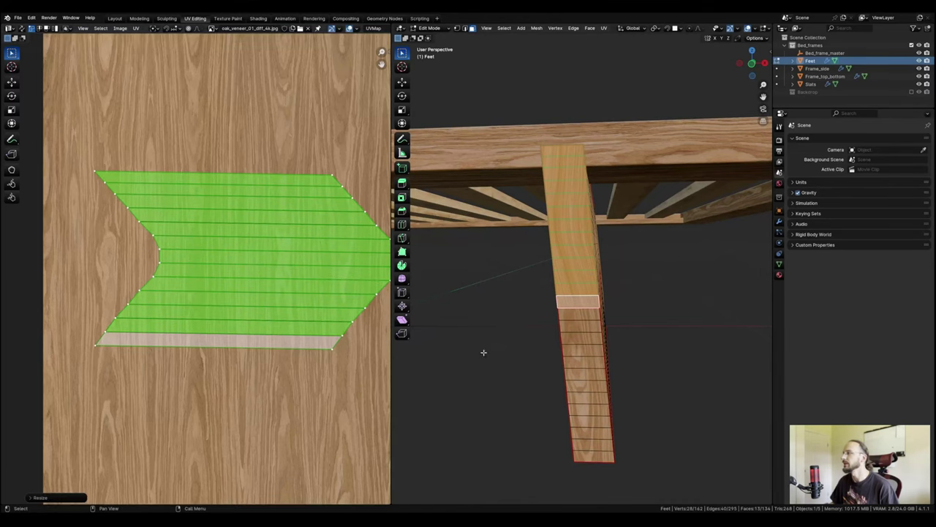
Return to Object Mode and examine the curved grain on the foot's narrow edge from several angles.
key(ctrl+Tab)
click(618, 294)
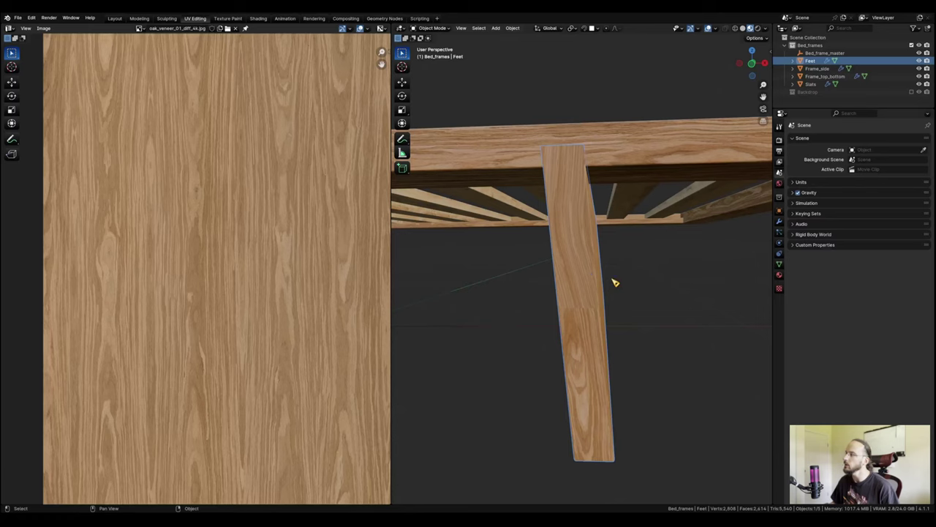
middle_drag(613, 282, 657, 300)
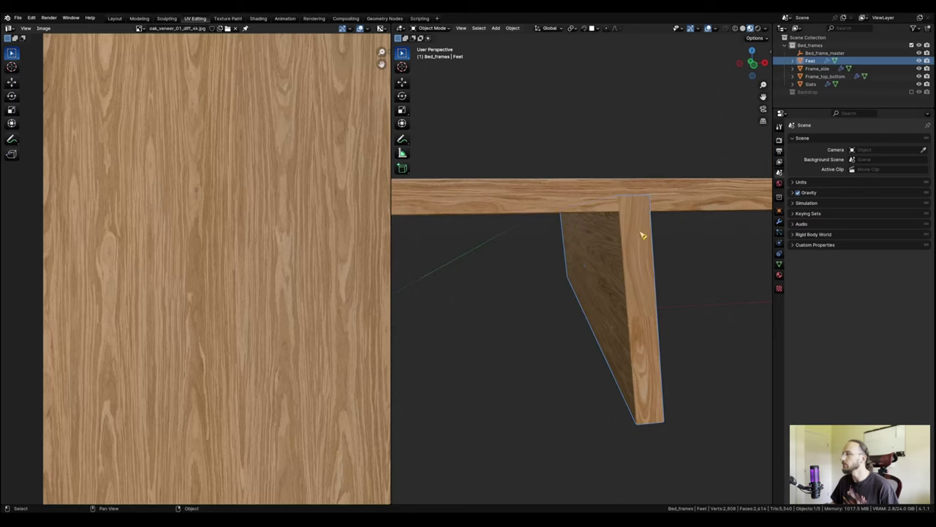
middle_drag(642, 235, 622, 311)
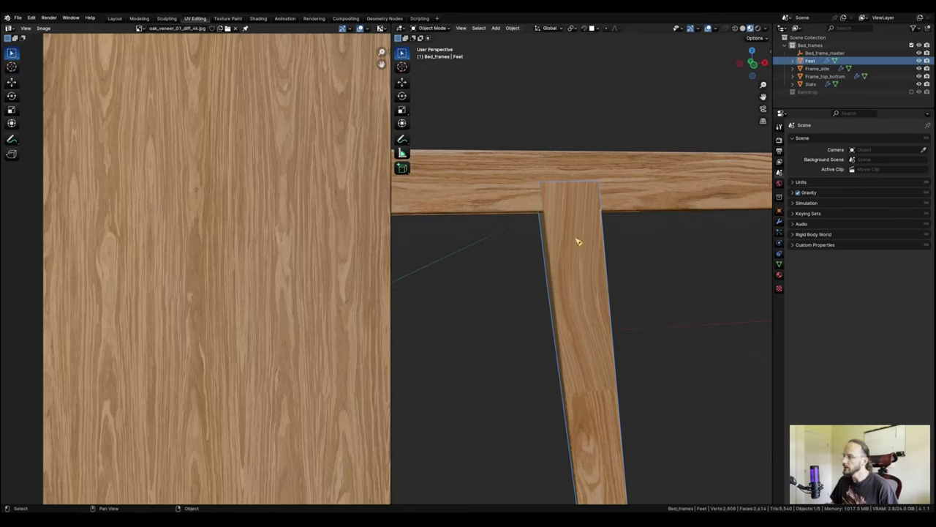
middle_drag(577, 259, 624, 294)
Edit Feet again and move the UV strip of the lower narrow-edge faces to the lower part of the oak texture.
key(ctrl+Tab)
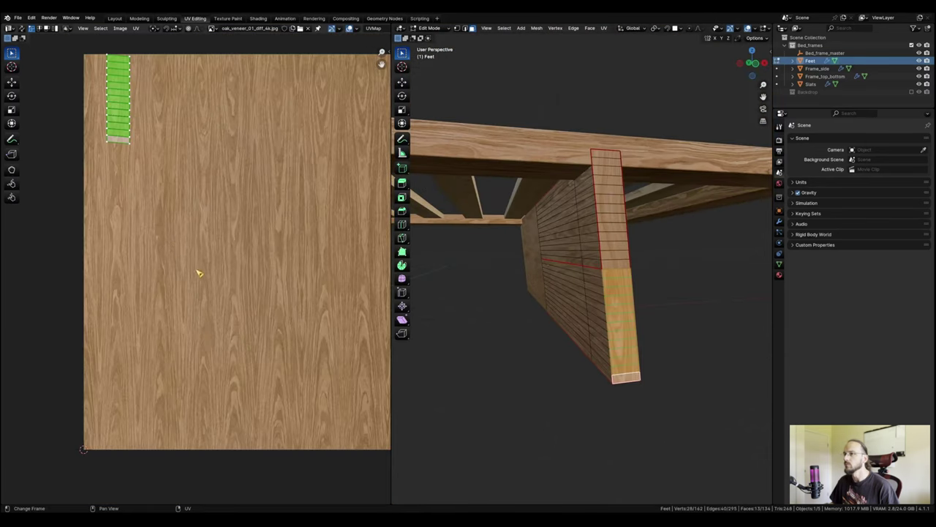
key(g)
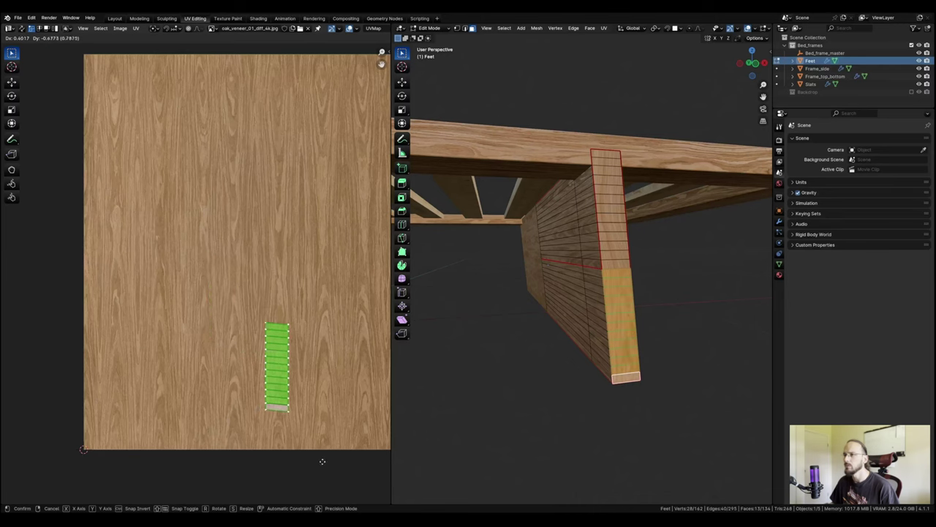
click(376, 363)
Select all rows of the lower foot's UV strip except the end rows and shift them about 0.004 in negative X.
scroll(360, 285, up, 3)
drag(164, 151, 322, 354)
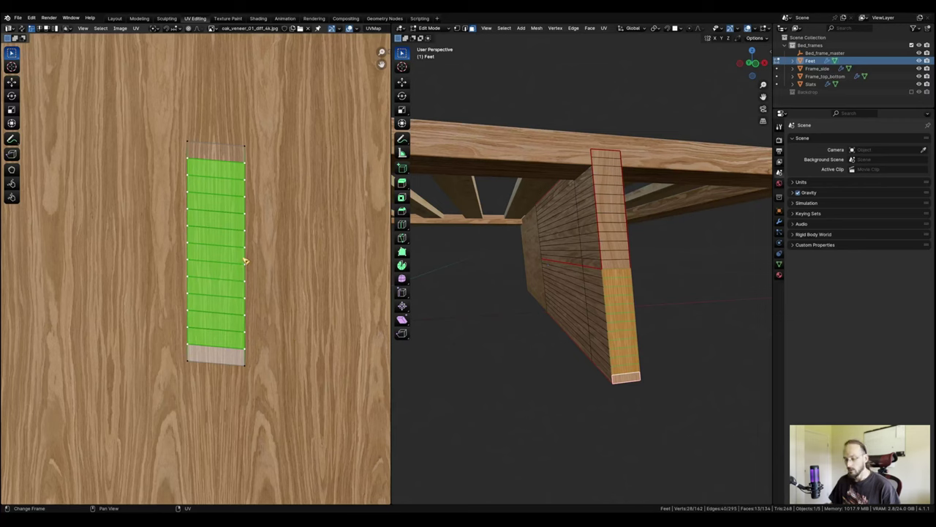
key(g)
key(x)
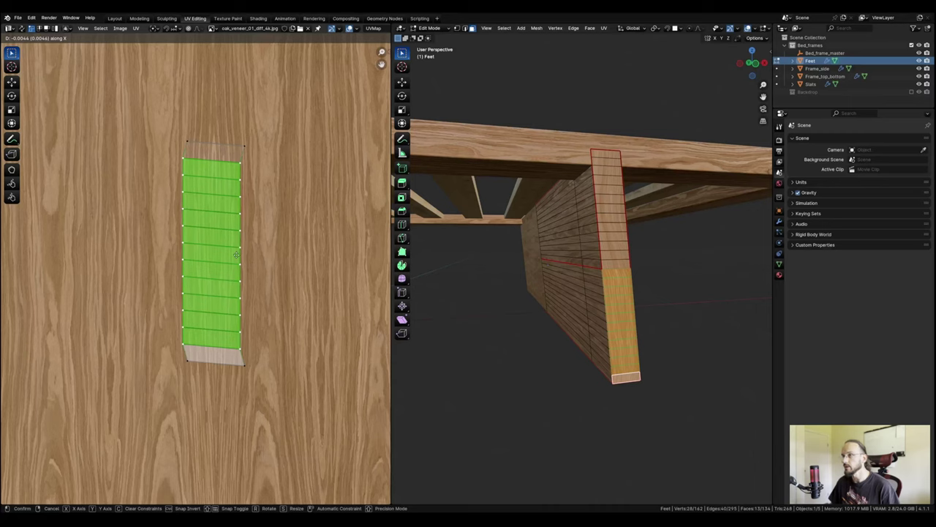
click(236, 255)
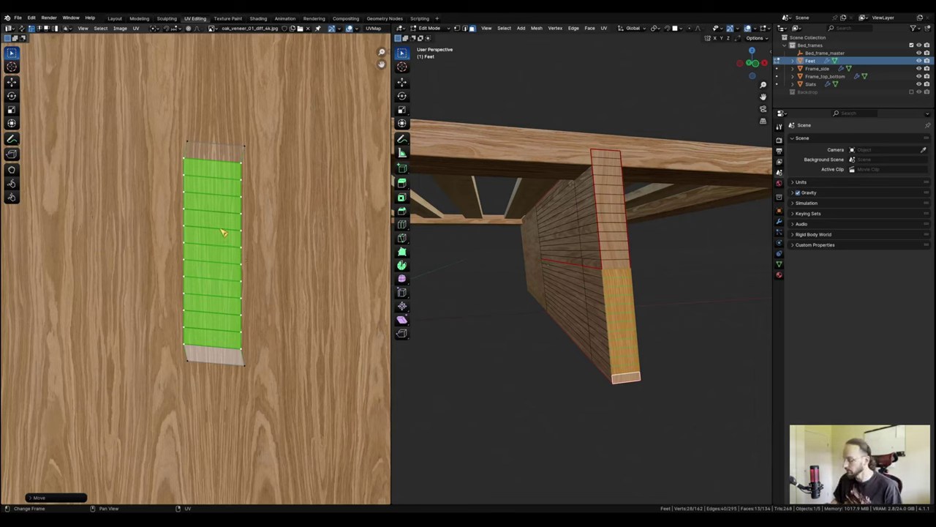
Shrink the lower foot's UV strip selection by one row per end, twice, shifting it about 0.004 in negative X each time.
key(ctrl+KP_Subtract)
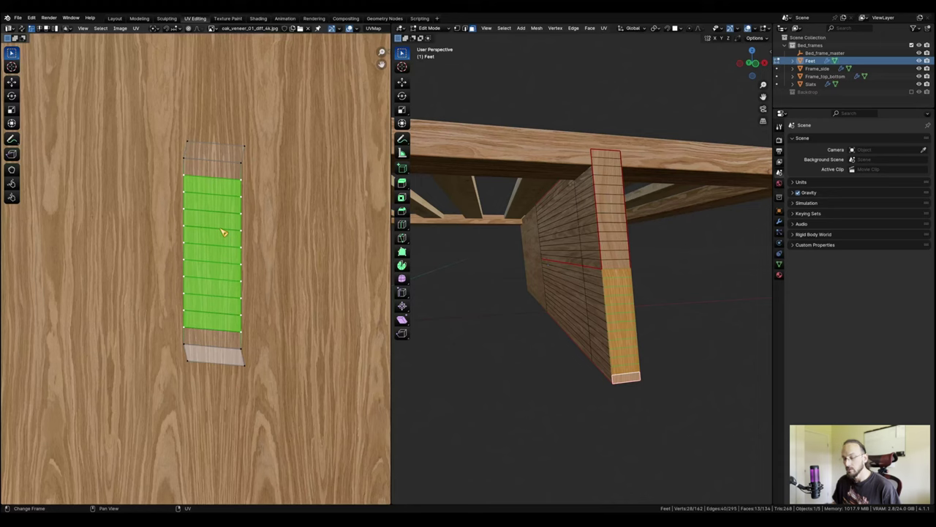
key(g)
key(x)
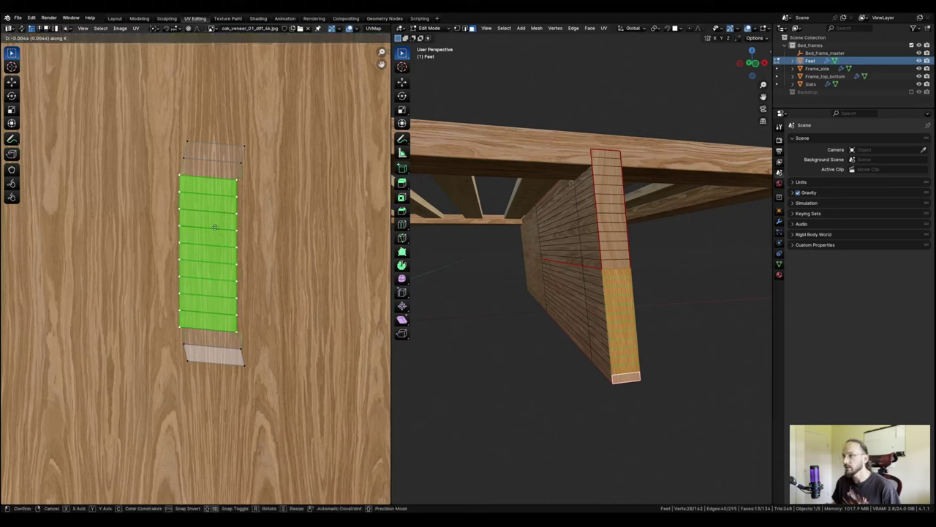
click(214, 227)
key(ctrl+KP_Subtract)
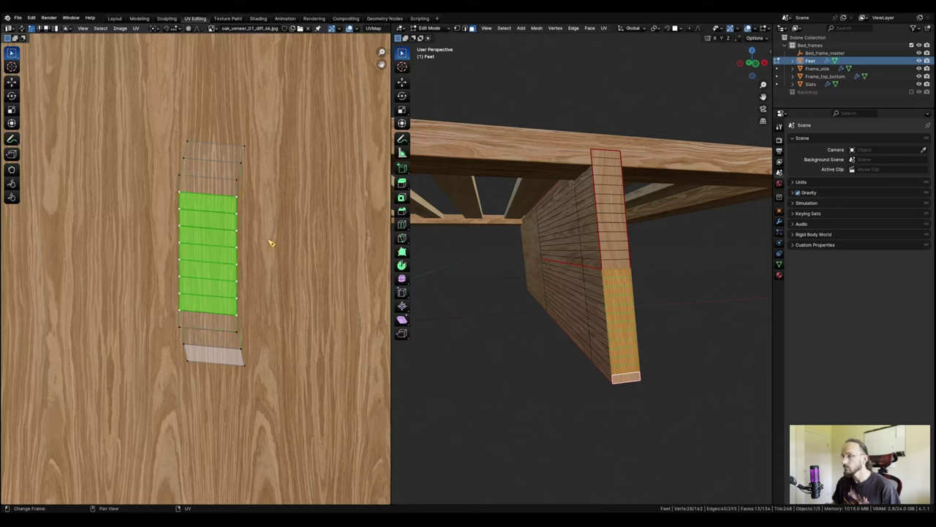
key(g)
key(x)
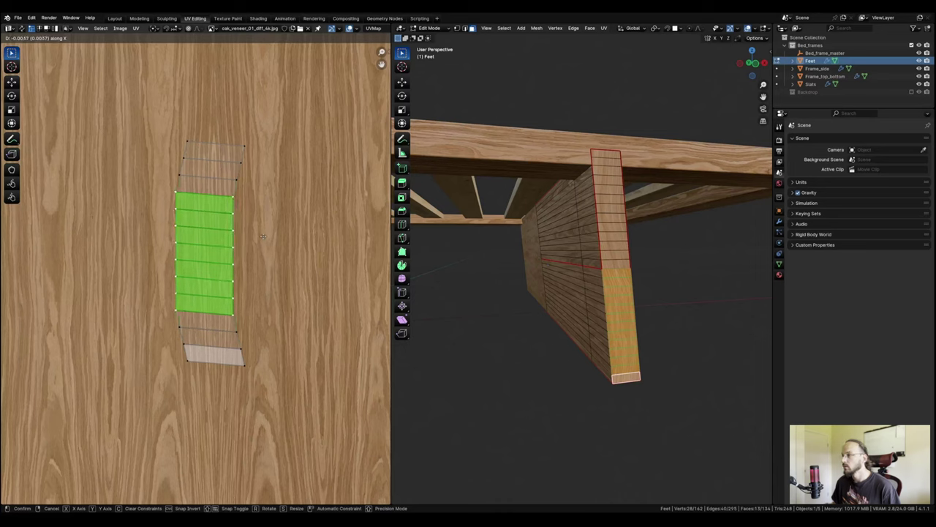
click(265, 240)
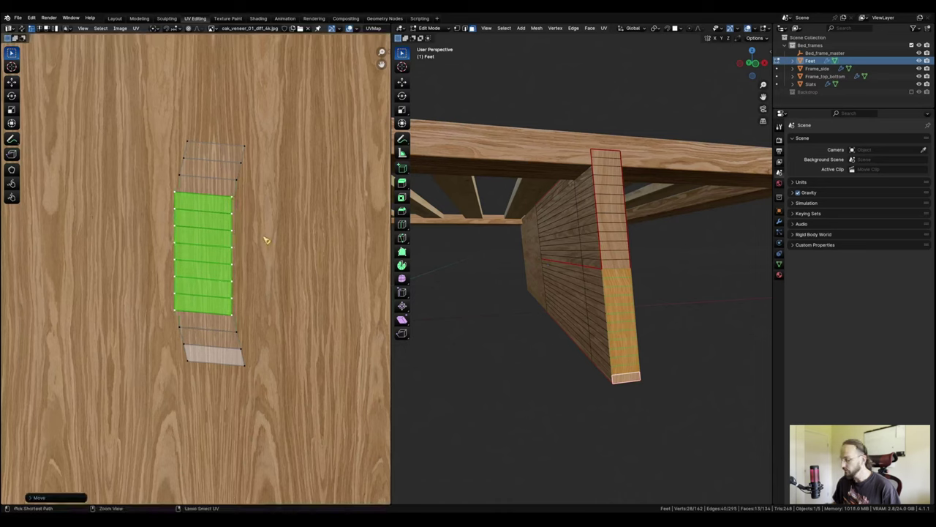
Shrink the UV strip selection three more times down to the middle face, nudging it in negative X by smaller amounts each time.
key(ctrl+KP_Subtract)
key(g)
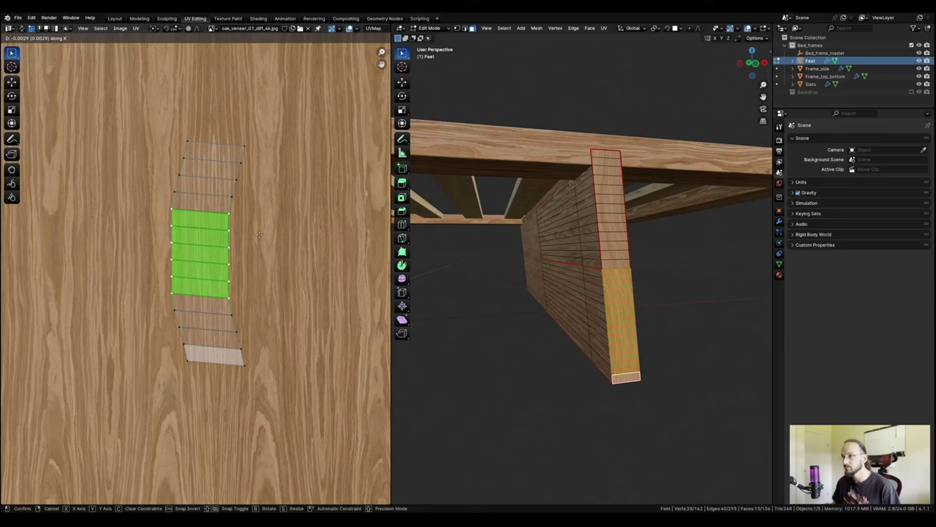
click(261, 239)
key(ctrl+KP_Subtract)
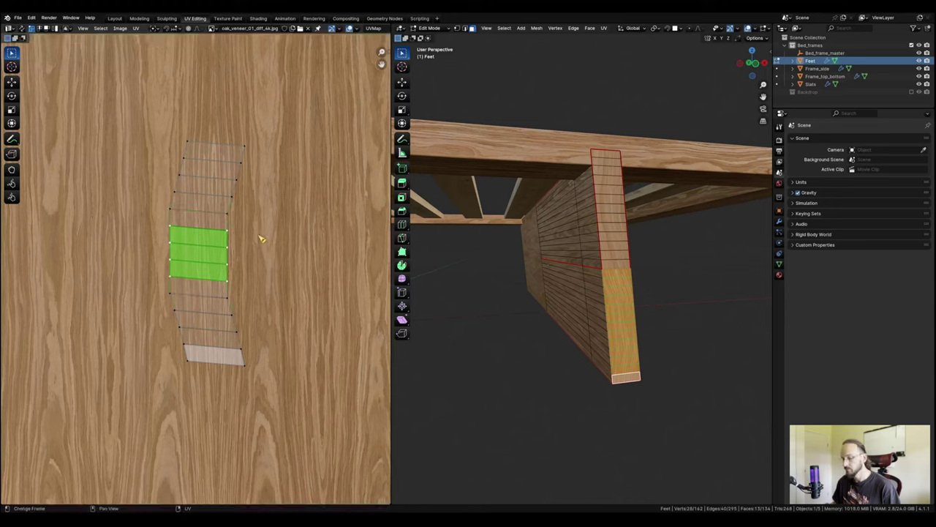
key(g)
click(257, 238)
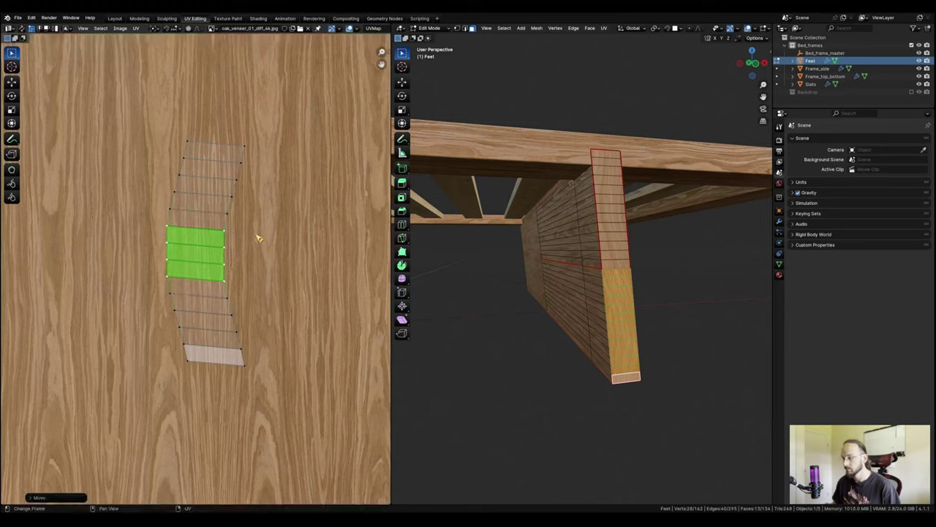
key(ctrl+KP_Subtract)
key(g)
key(x)
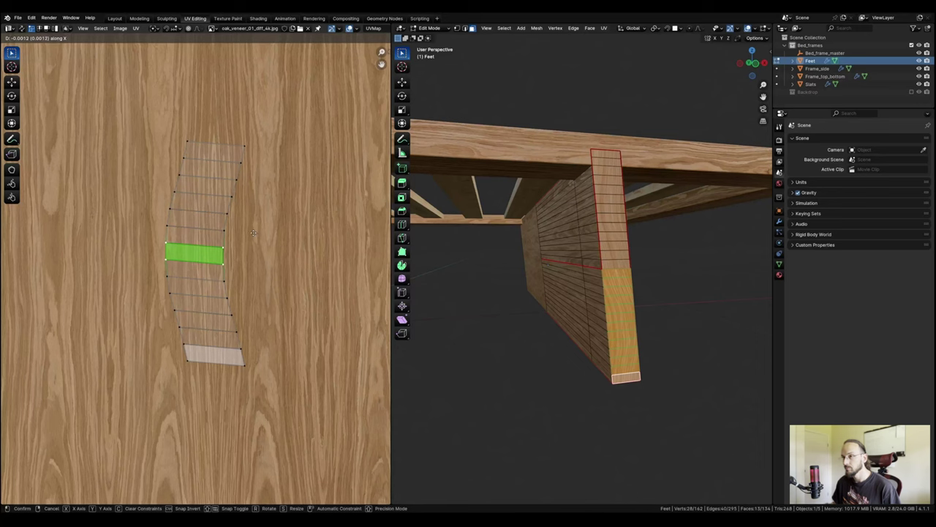
click(257, 236)
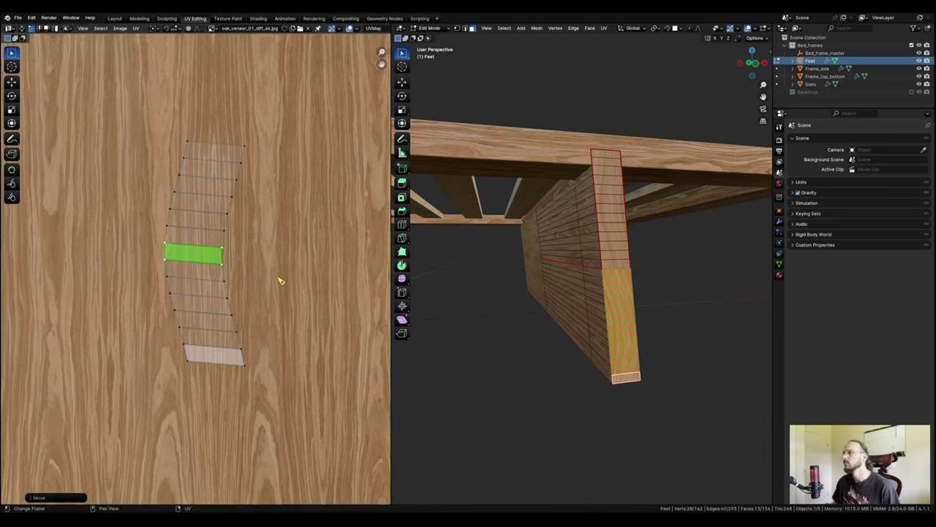
Select the whole curved UV strip, rotate it about 7°, and scale it along X to more than ten times its width.
key(ctrl+l)
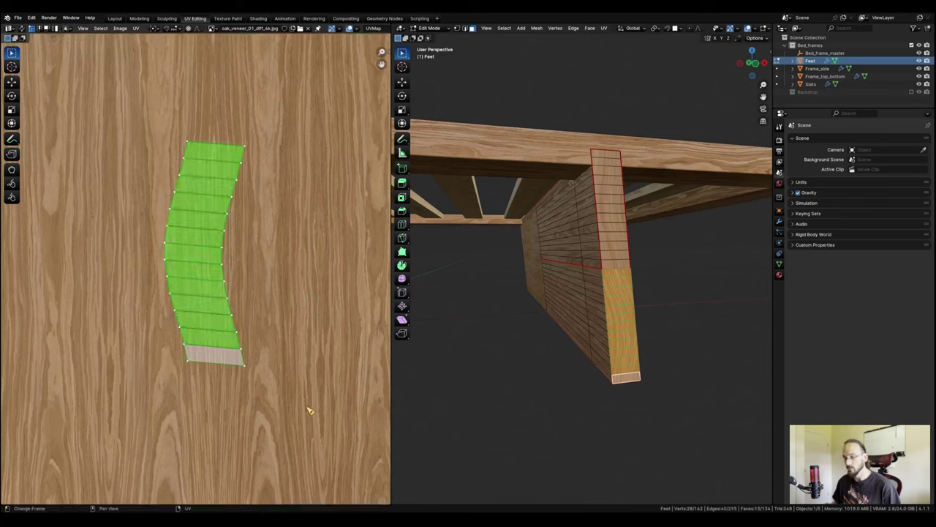
key(r)
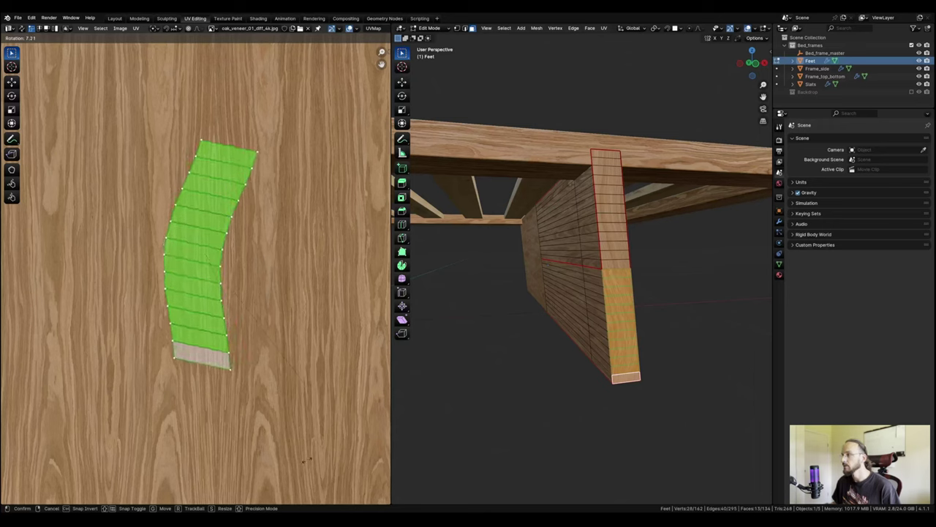
click(308, 462)
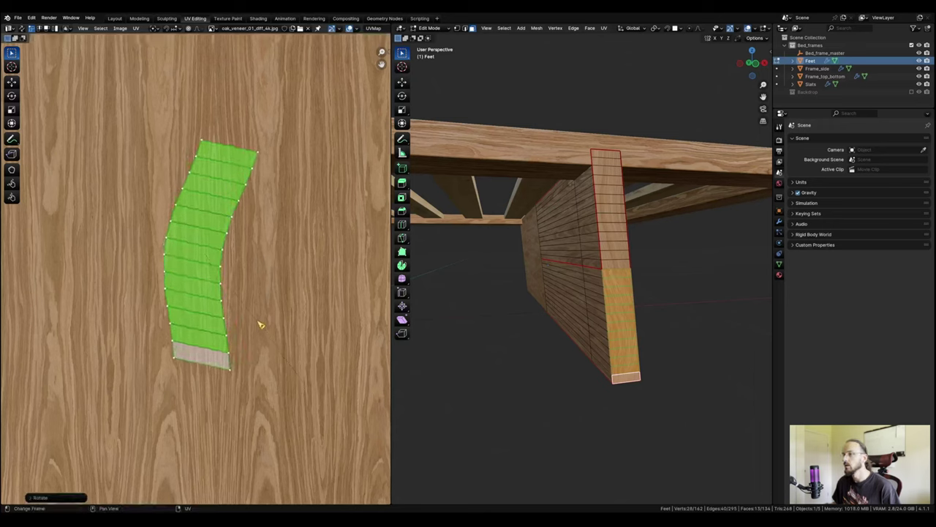
key(s)
key(x)
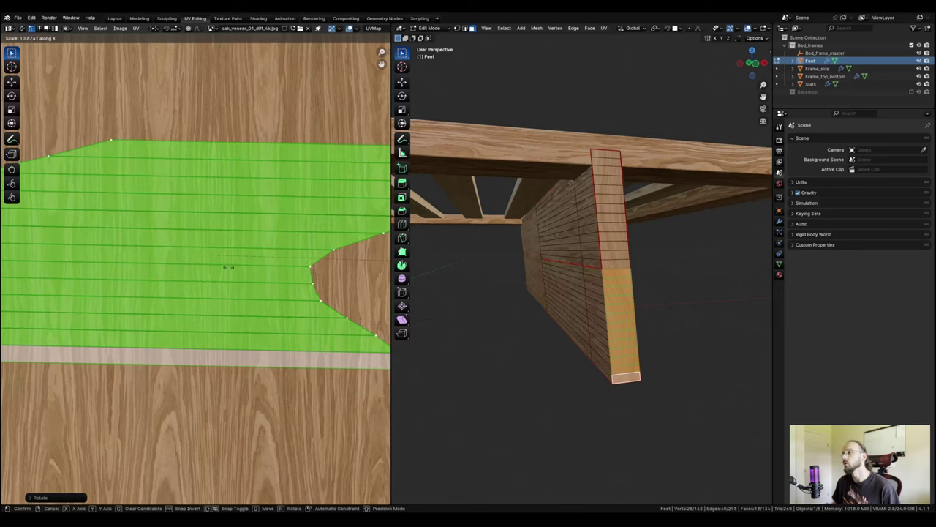
click(265, 268)
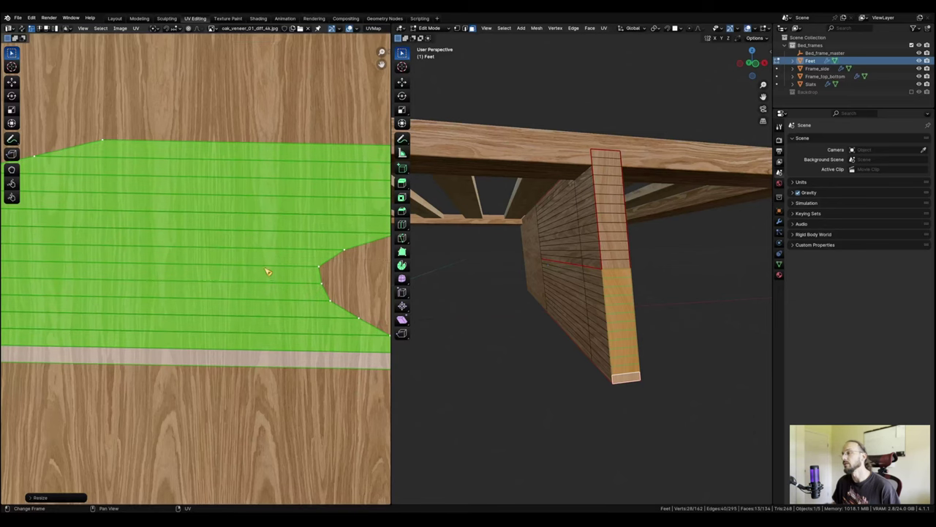
Return to Object Mode and examine the grain on the foot's lower narrow edge and broad side from several angles.
key(Tab)
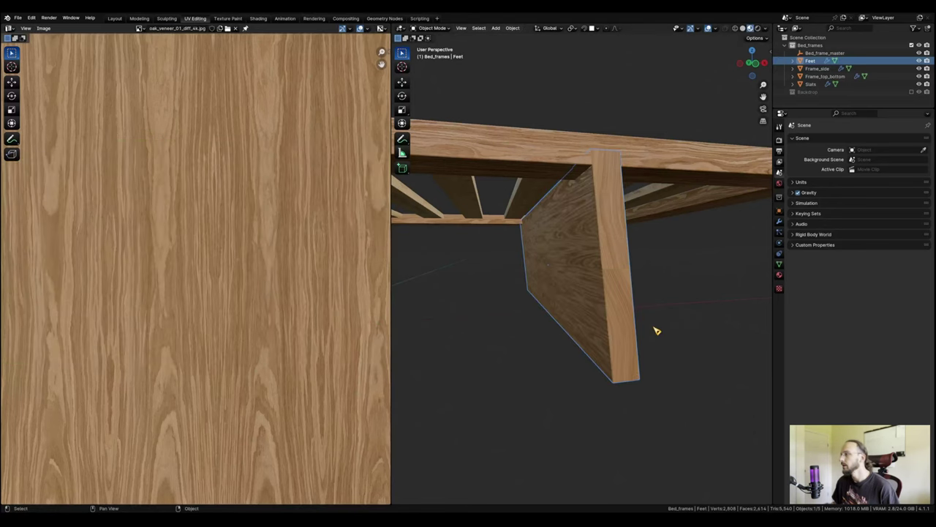
middle_drag(620, 325, 610, 322)
scroll(575, 326, up, 3)
scroll(497, 334, down, 2)
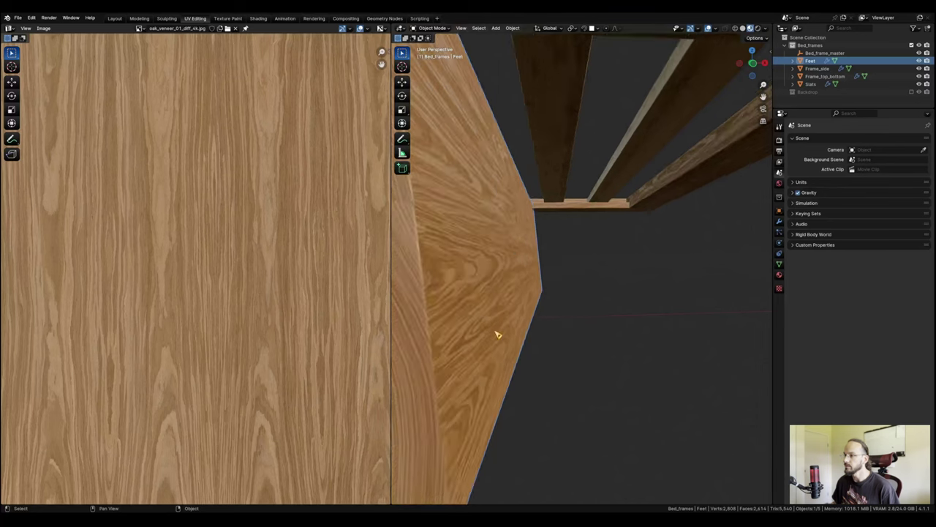
scroll(539, 316, down, 4)
shift+middle_drag(531, 312, 566, 291)
scroll(552, 322, up, 4)
scroll(552, 322, down, 2)
scroll(557, 319, up, 3)
Edit Feet in face mode, unwrap the selected broad-side faces, and select all of their UVs.
key(ctrl+Tab)
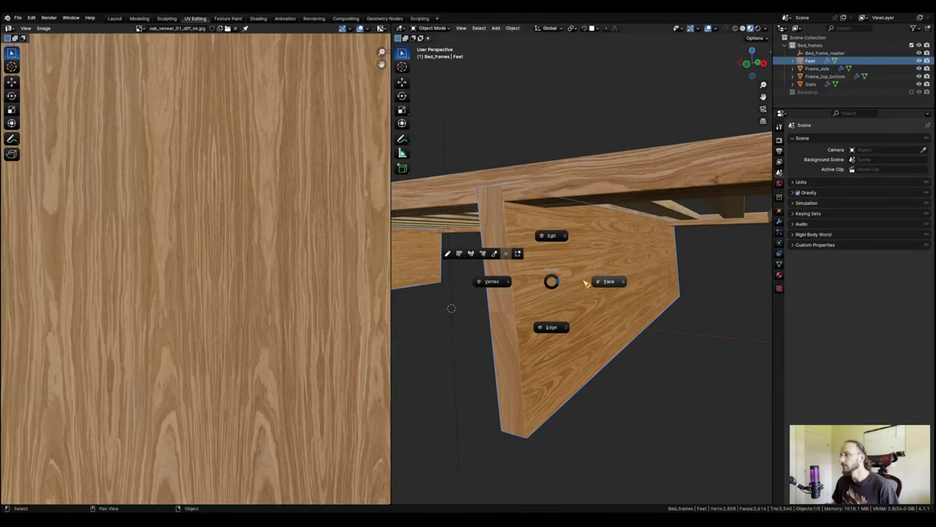
click(608, 283)
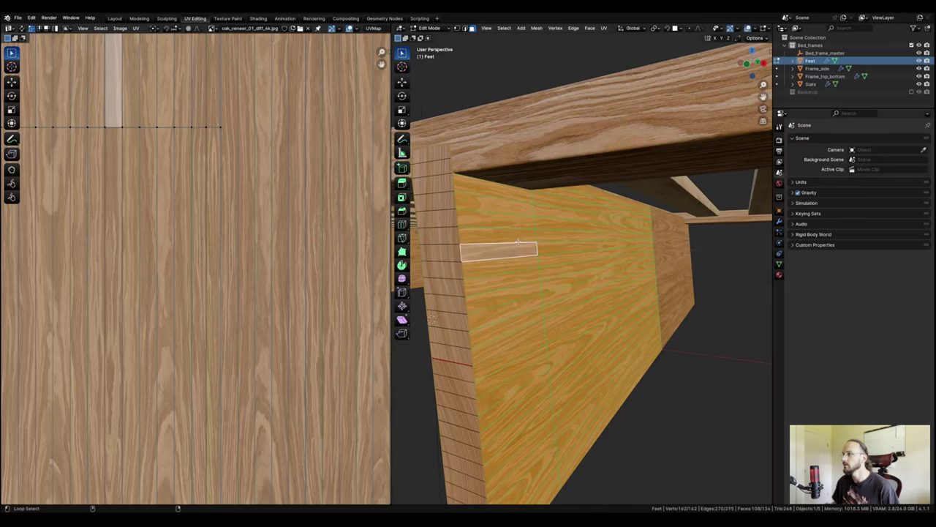
scroll(531, 257, down, 2)
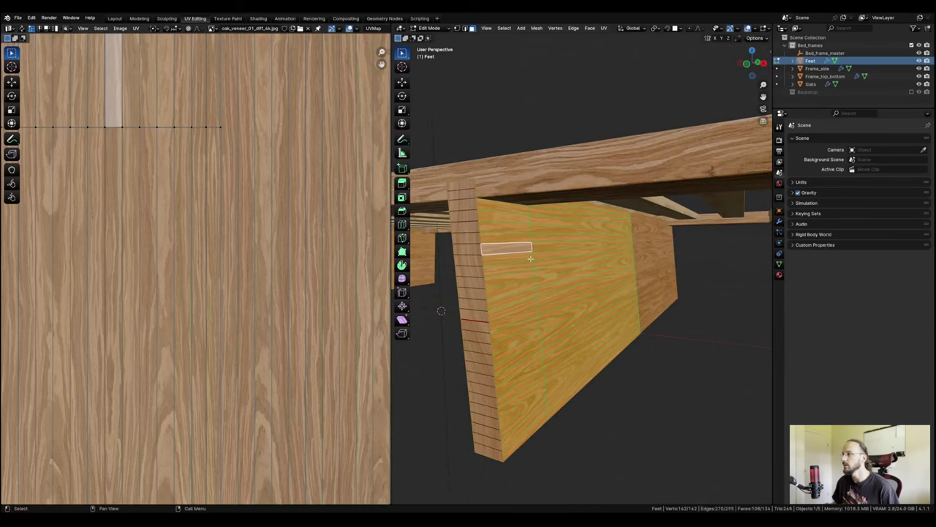
mouse_move(580, 336)
middle_down()
mouse_move(604, 299)
mouse_move(567, 330)
middle_up()
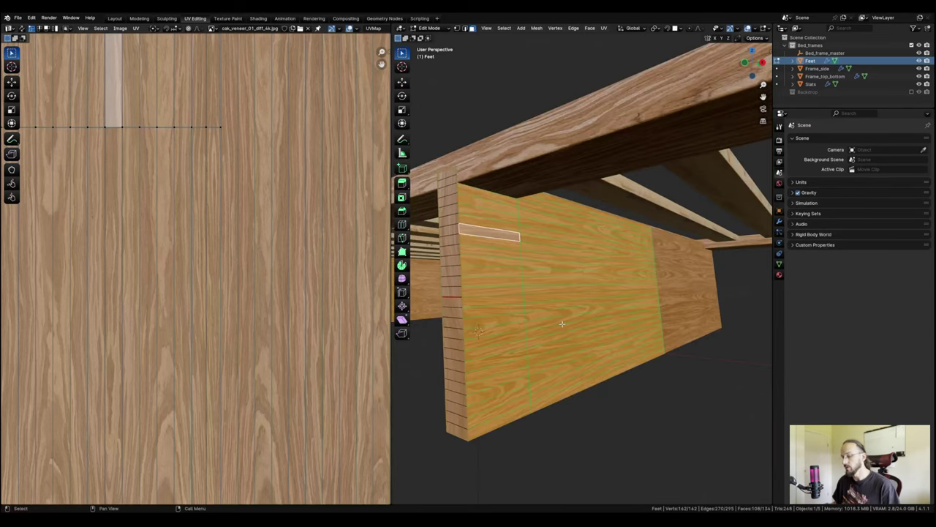
key(u)
click(550, 273)
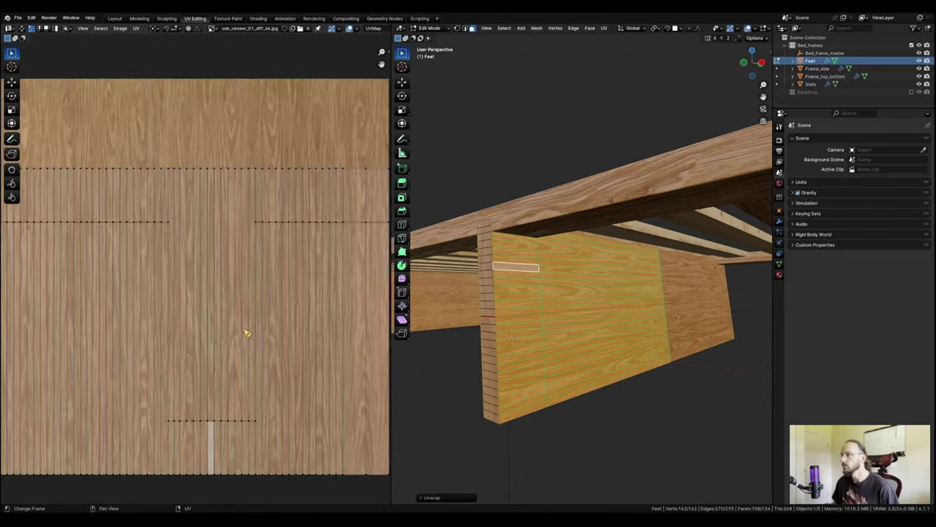
scroll(246, 333, down, 3)
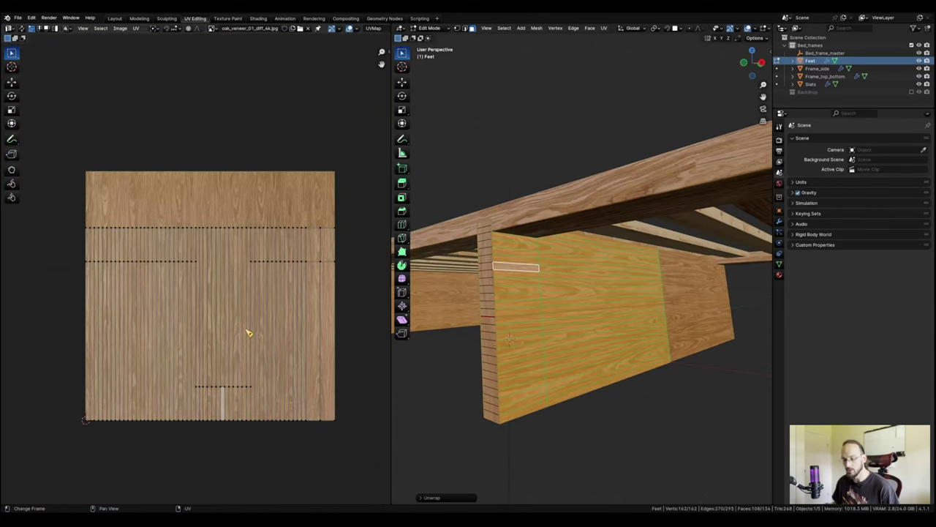
key(a)
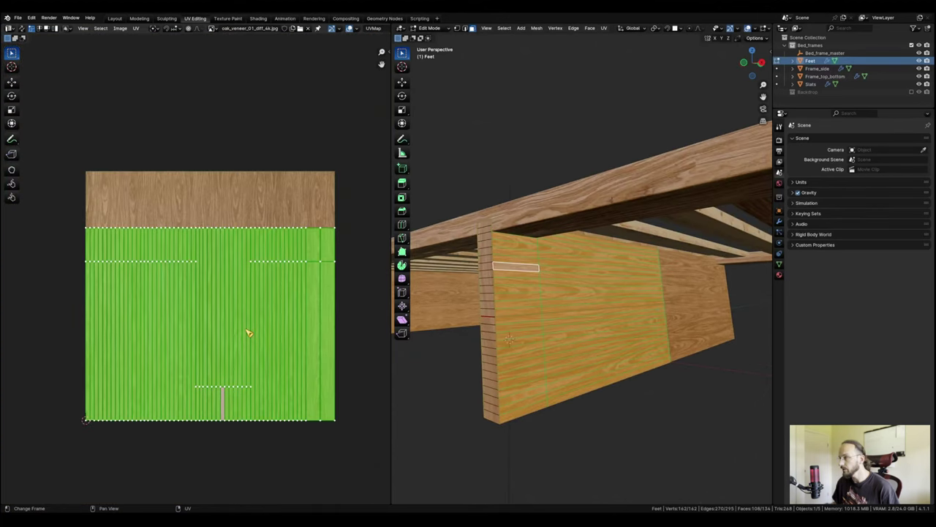
key(s)
key(x)
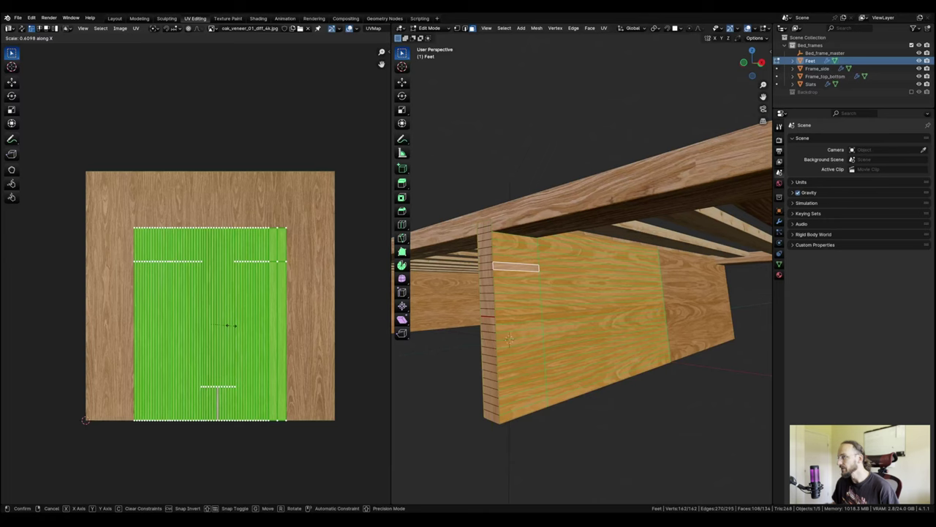
key(Escape)
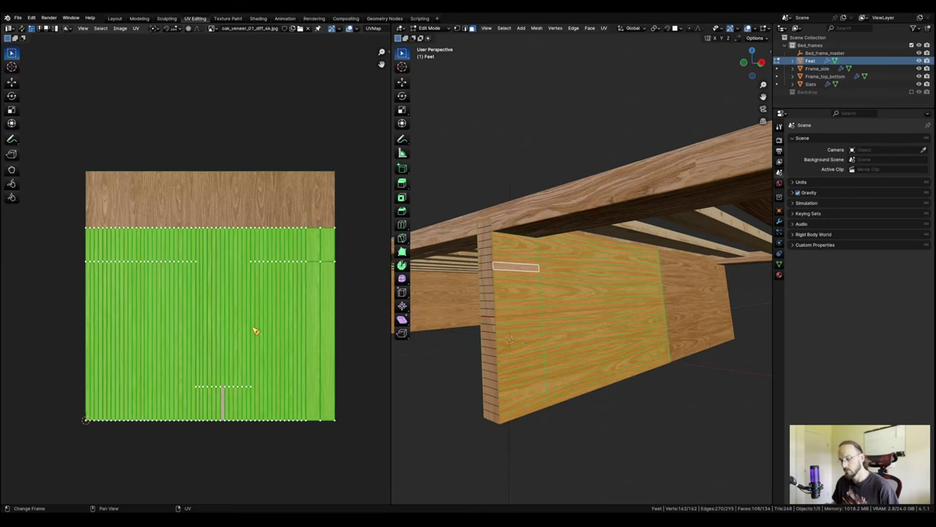
Scale the broad-side UVs along X to about 0.62 and shift them about 0.064 in negative X.
key(s)
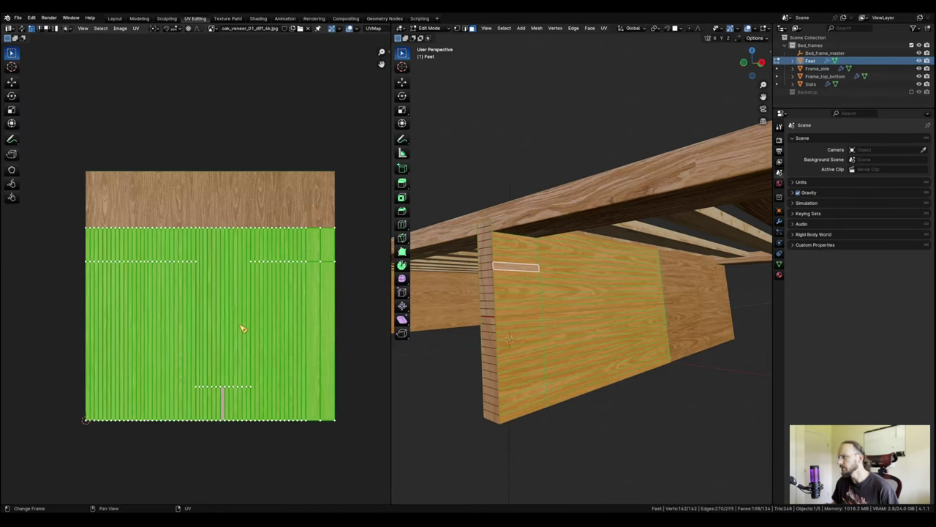
key(x)
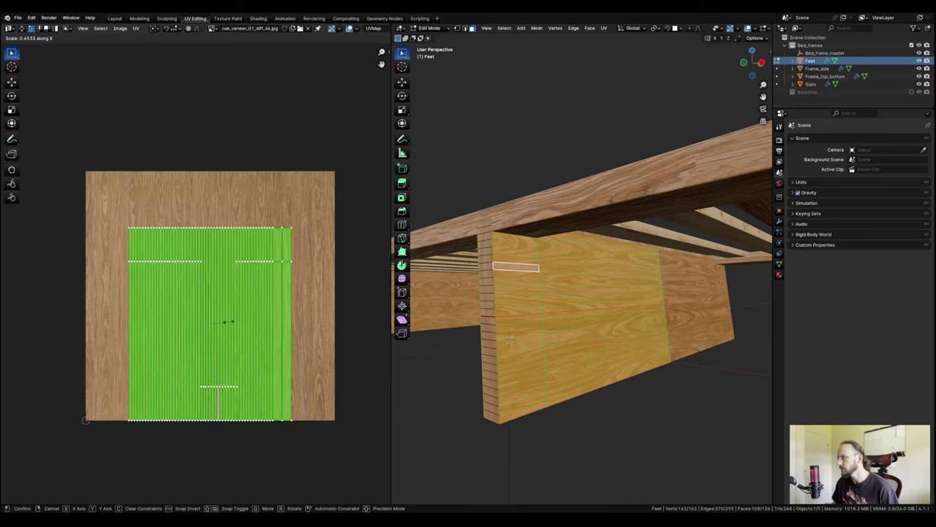
click(228, 322)
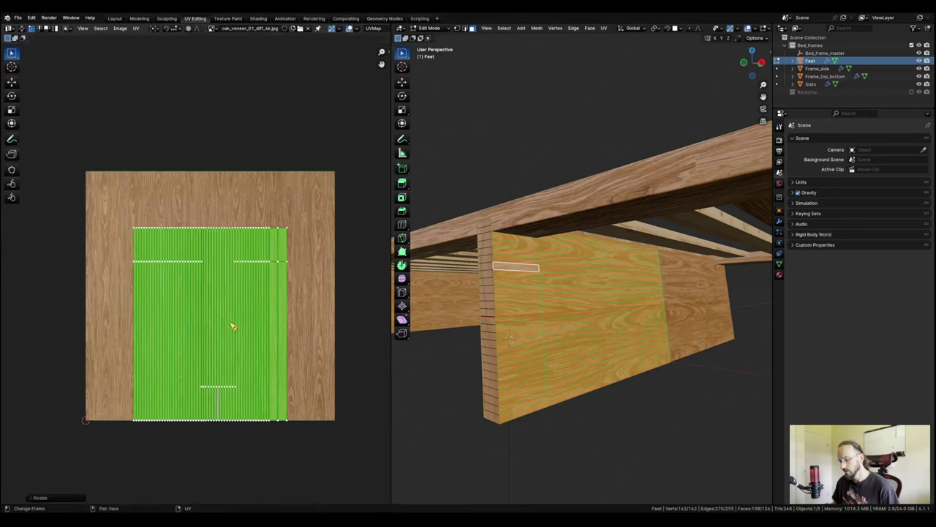
key(g)
key(x)
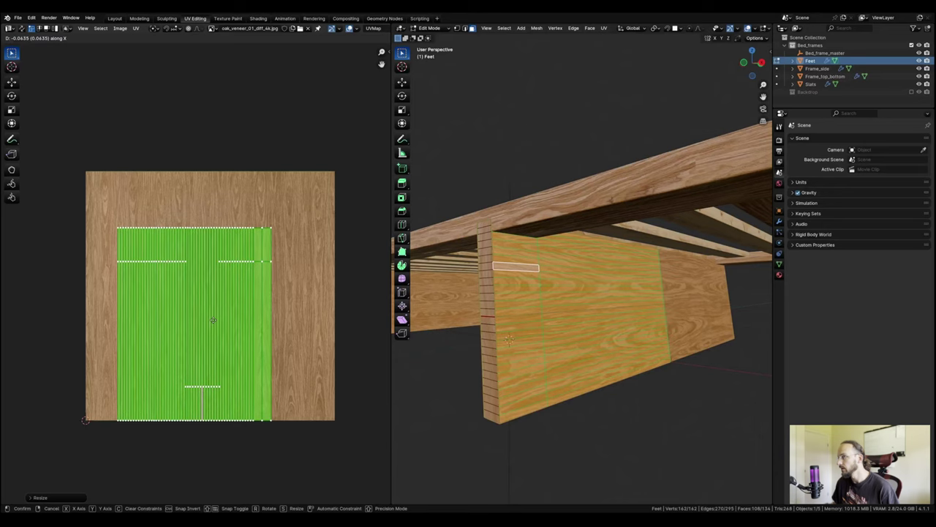
click(213, 320)
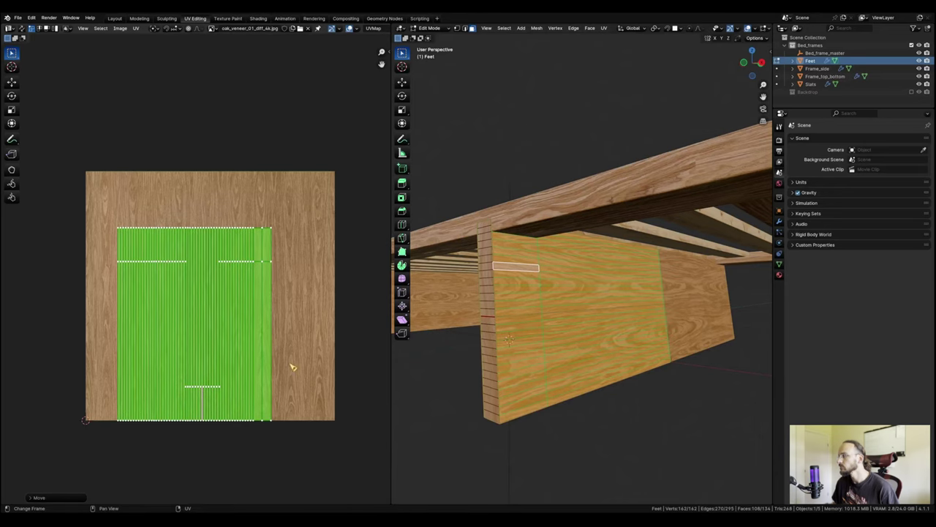
Return to Object Mode and examine the grain on the foot's broad side up close and from a distance.
key(Tab)
middle_drag(546, 380, 642, 329)
scroll(584, 371, up, 4)
scroll(573, 378, down, 5)
scroll(556, 356, up, 4)
scroll(642, 329, up, 2)
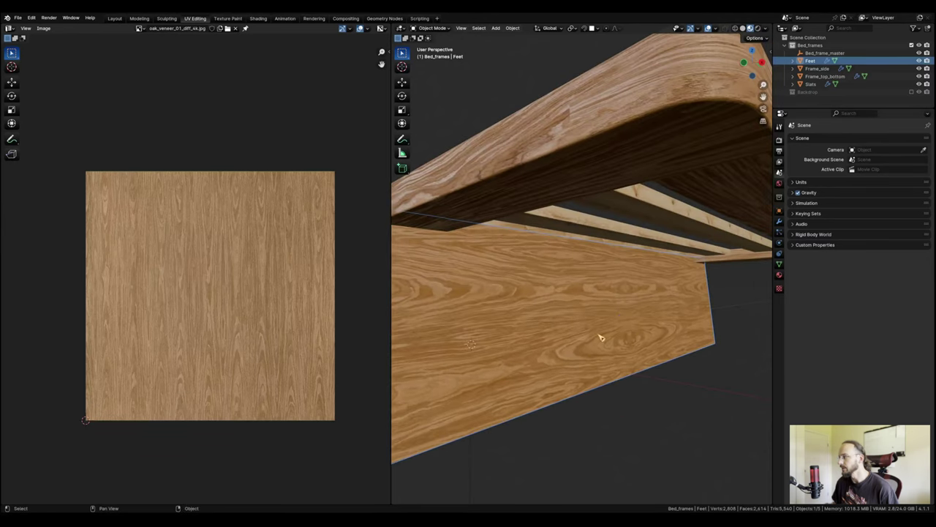
scroll(622, 372, down, 6)
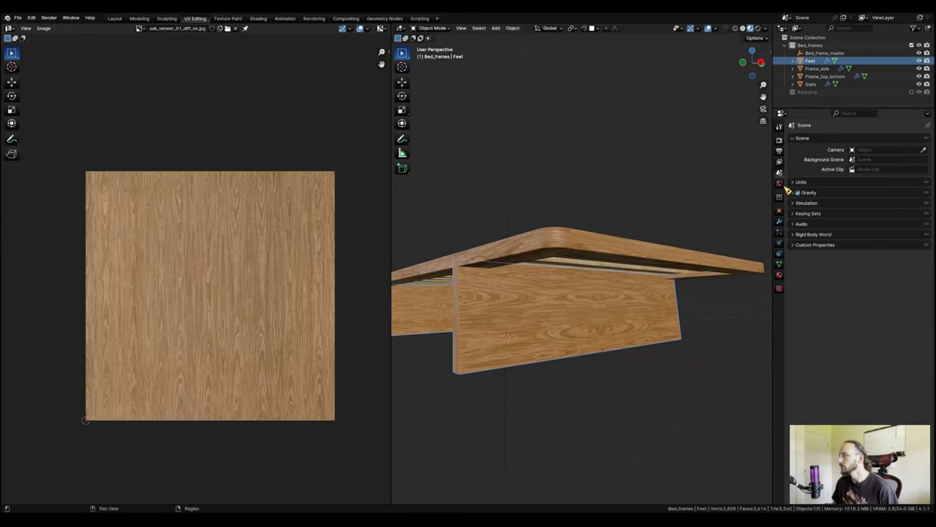
Apply the first Mirror modifier, set to the Y axis, on the Feet object.
click(779, 263)
click(780, 221)
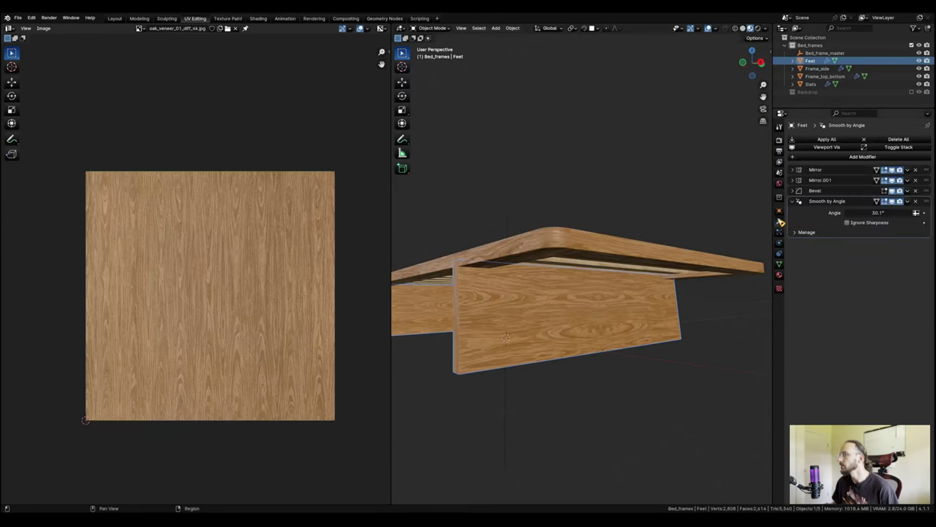
click(795, 170)
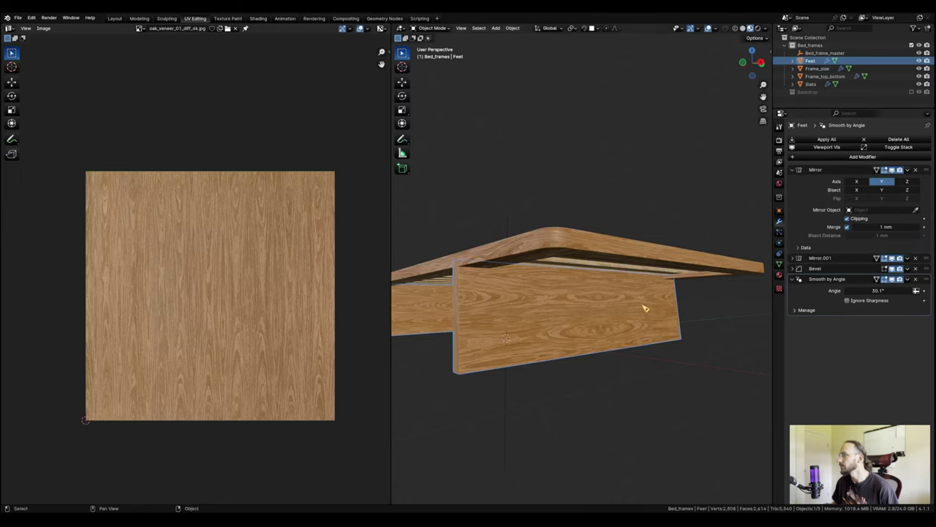
click(909, 170)
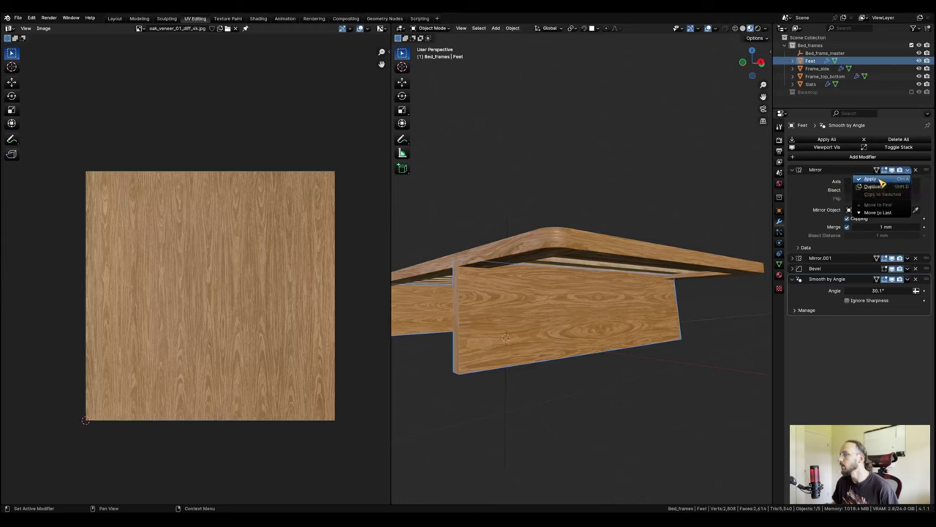
click(882, 182)
Edit Feet in face mode and unwrap the selected broad-side faces again.
key(Tab)
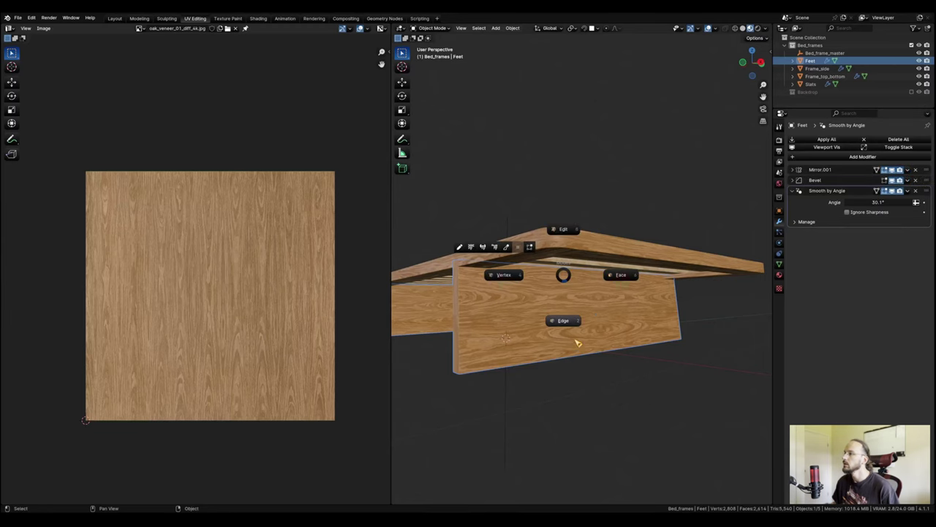
click(622, 284)
scroll(586, 298, up, 2)
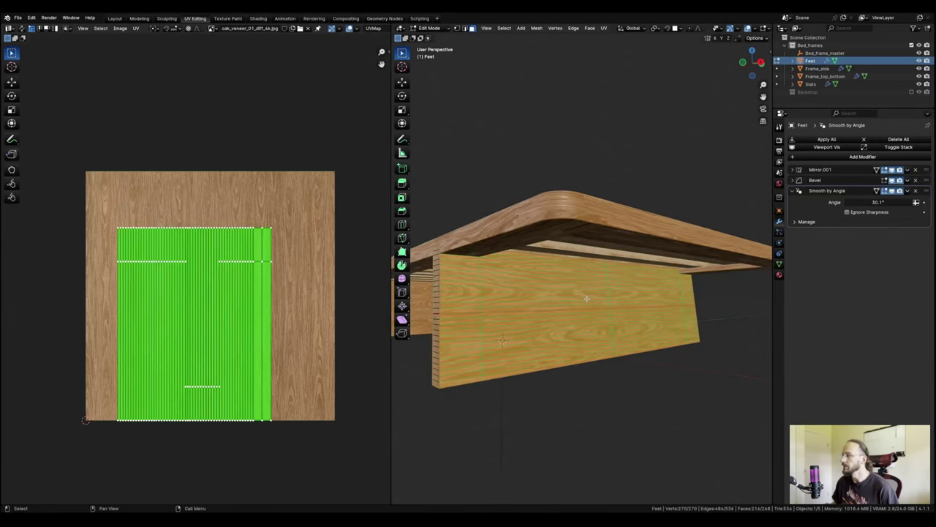
key(u)
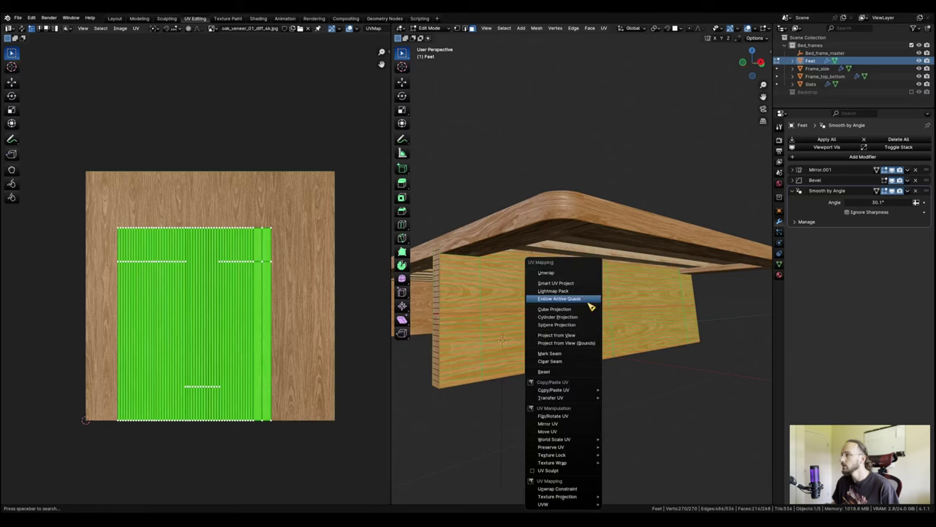
click(575, 273)
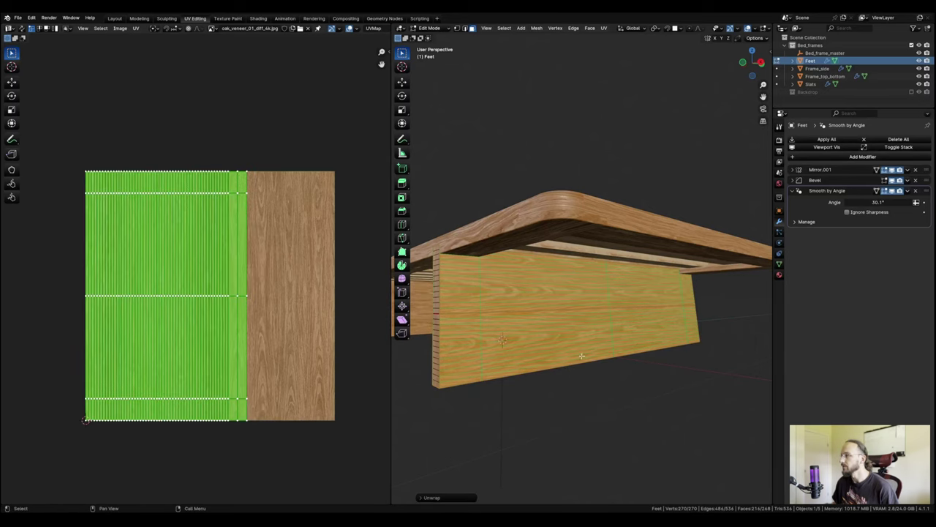
Return to Object Mode and examine the grain on both feet and the frame corner from several angles.
key(Tab)
scroll(580, 362, down, 3)
scroll(640, 366, down, 4)
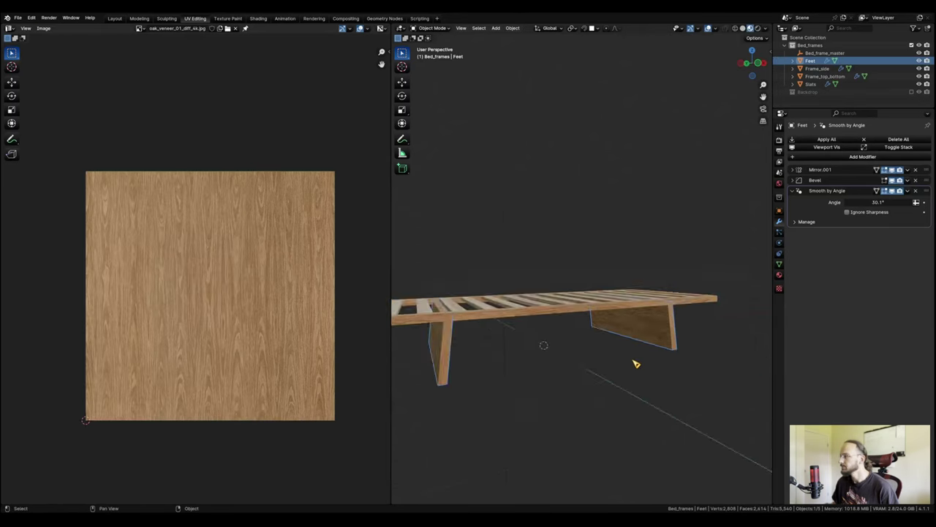
shift+middle_drag(636, 363, 665, 353)
scroll(664, 353, down, 2)
scroll(629, 351, up, 3)
middle_drag(518, 352, 680, 331)
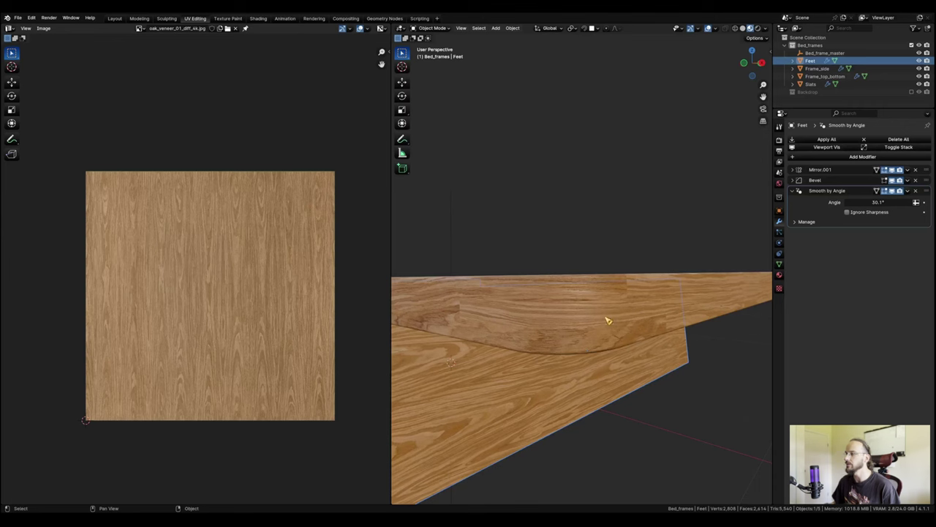
Edit Frame_top_bottom and add 10 evenly spaced loop cuts across the long undivided face of the curved corner strip.
click(532, 310)
key(Tab)
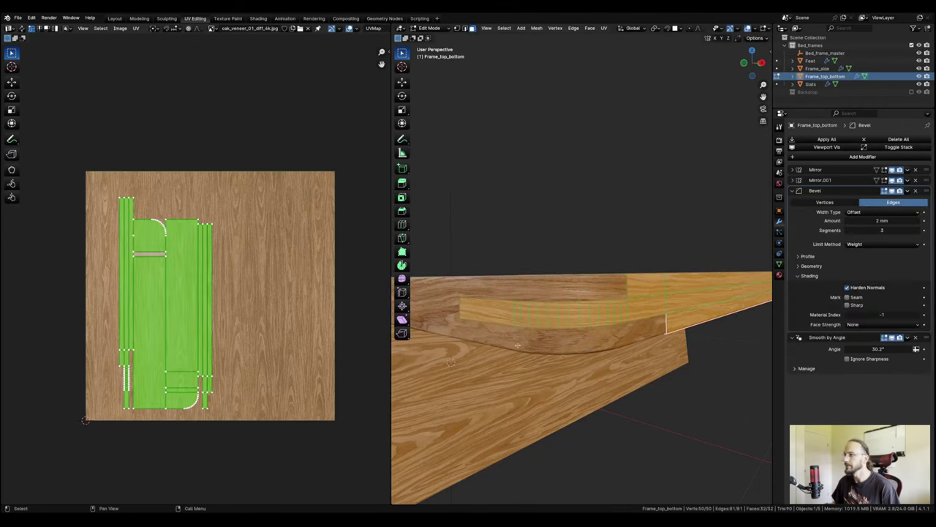
middle_drag(631, 325, 625, 326)
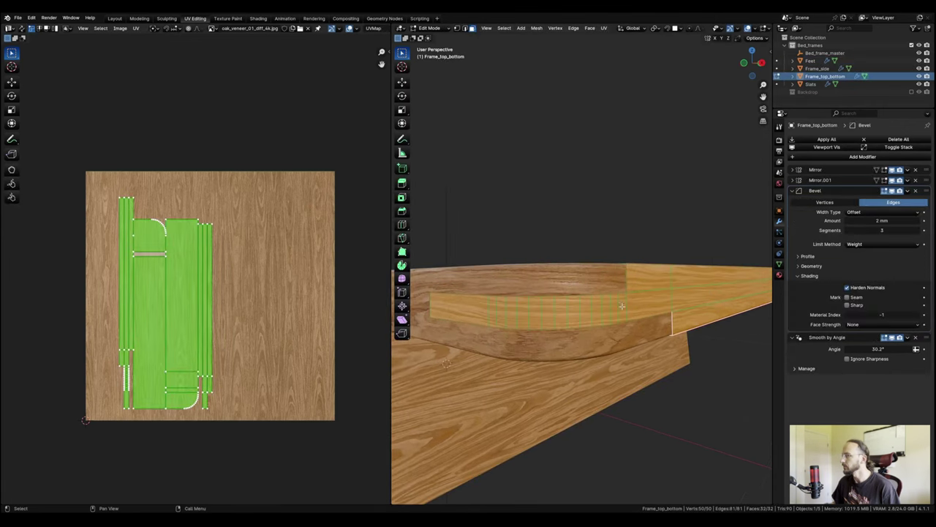
click(622, 305)
middle_drag(456, 310, 572, 318)
scroll(536, 327, up, 1)
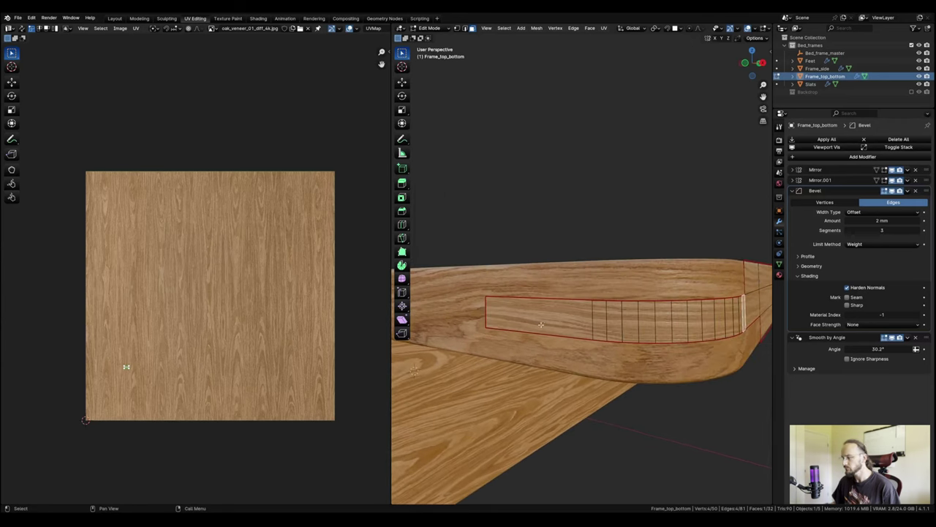
key(ctrl+r)
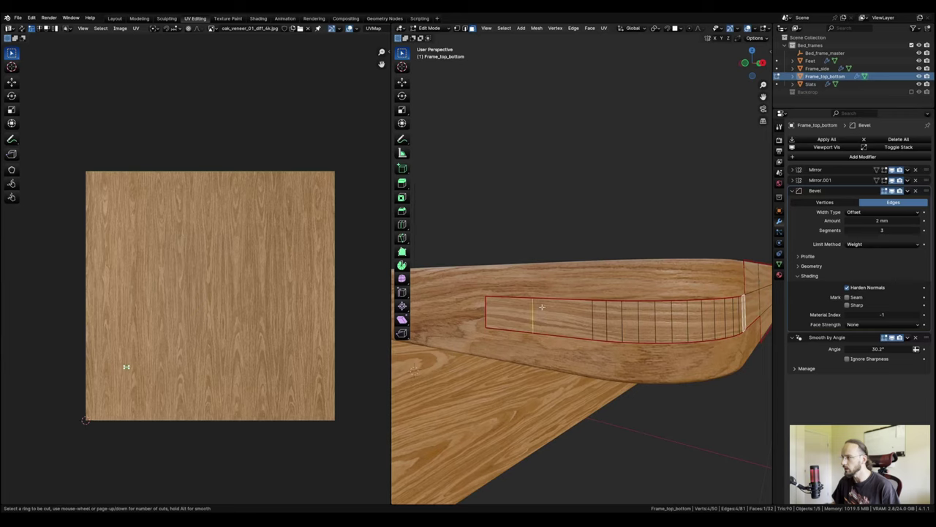
scroll(542, 307, up, 9)
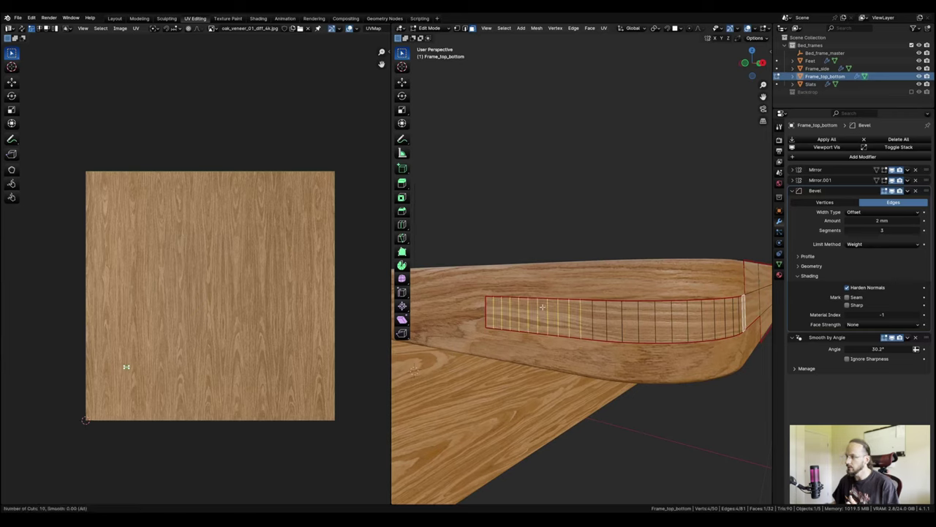
click(542, 307)
right_click(592, 305)
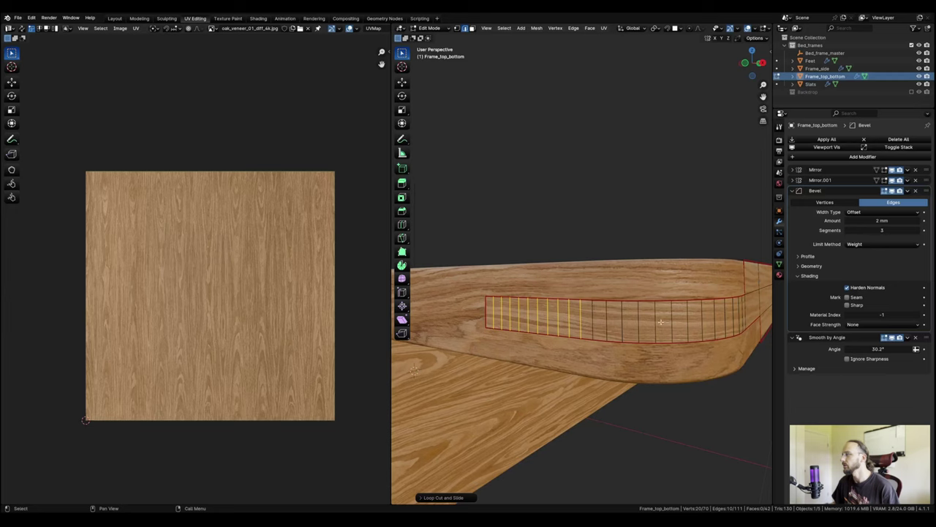
Select the continuous run of faces along the curved corner strip, including the newly subdivided section, in face mode.
scroll(681, 326, down, 2)
middle_drag(681, 327, 644, 330)
click(685, 326)
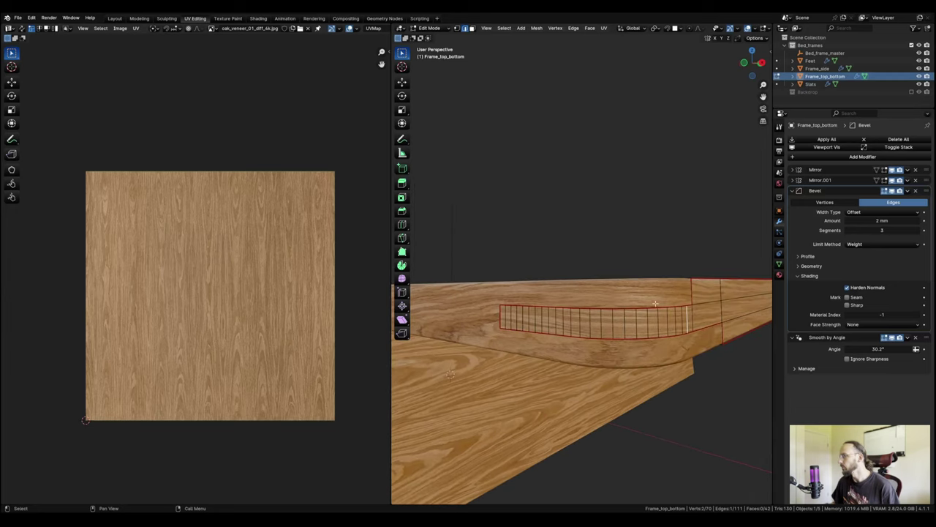
key(Tab)
click(732, 307)
click(688, 318)
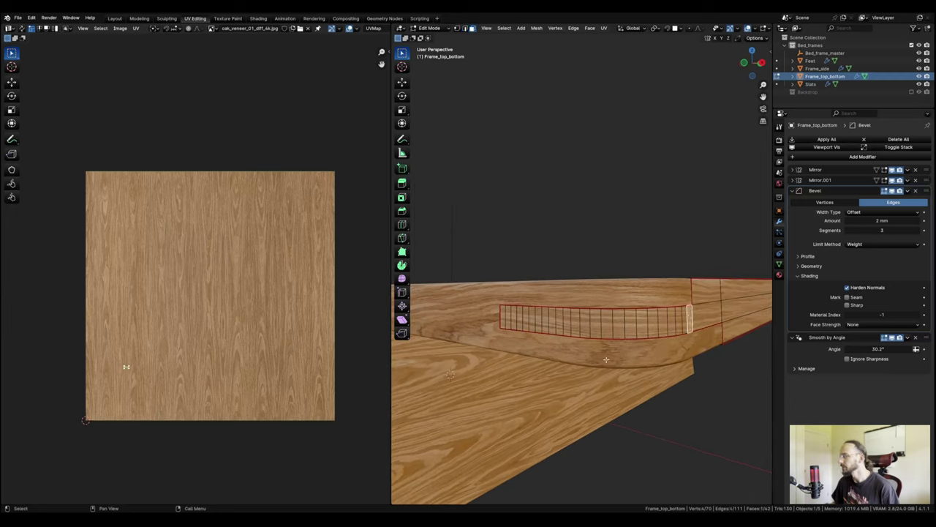
ctrl+click(503, 316)
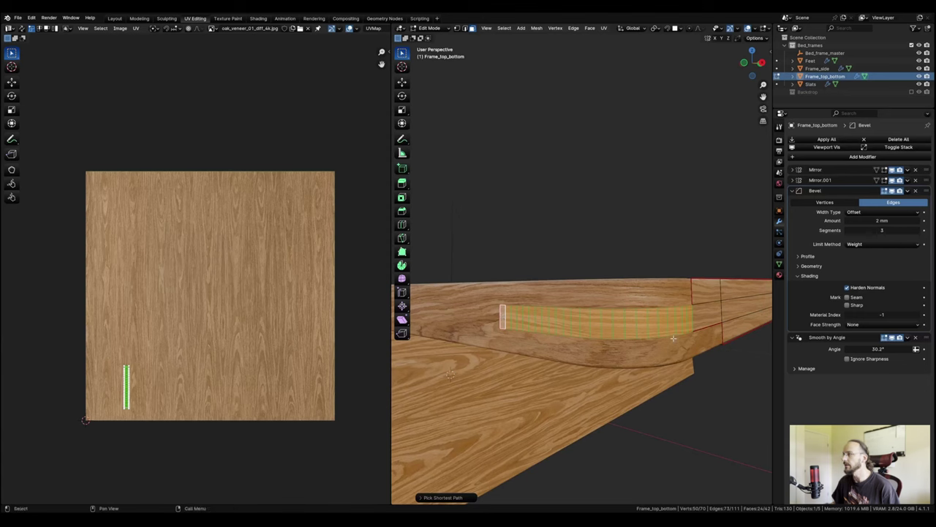
Select the strip's UVs except the uppermost row, rotate them slightly clockwise, and shift them back against the row above.
scroll(104, 411, up, 10)
middle_drag(244, 390, 173, 385)
scroll(193, 373, down, 5)
scroll(213, 372, up, 3)
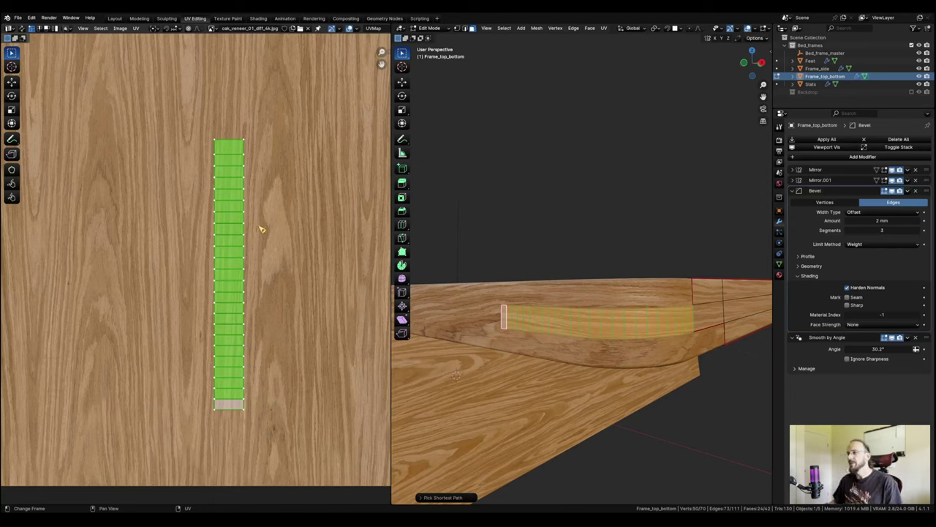
drag(183, 169, 322, 437)
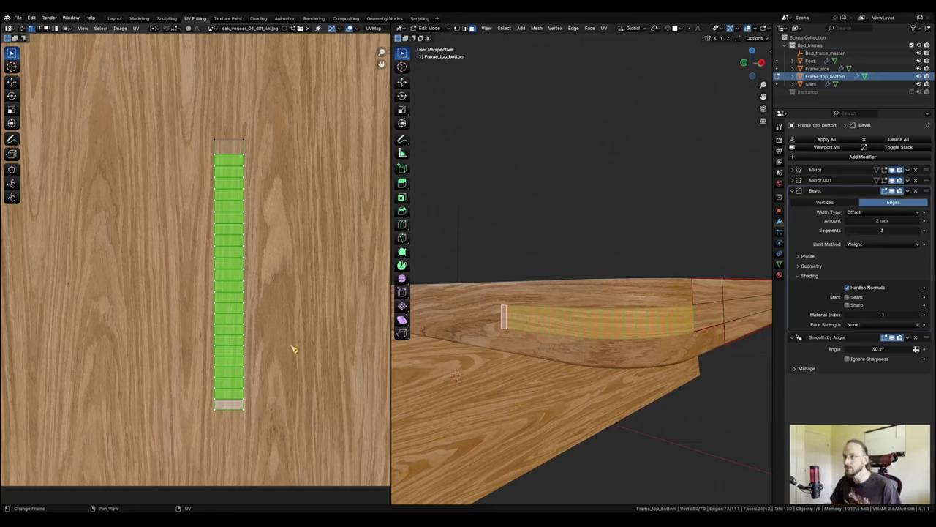
key(r)
click(309, 171)
key(g)
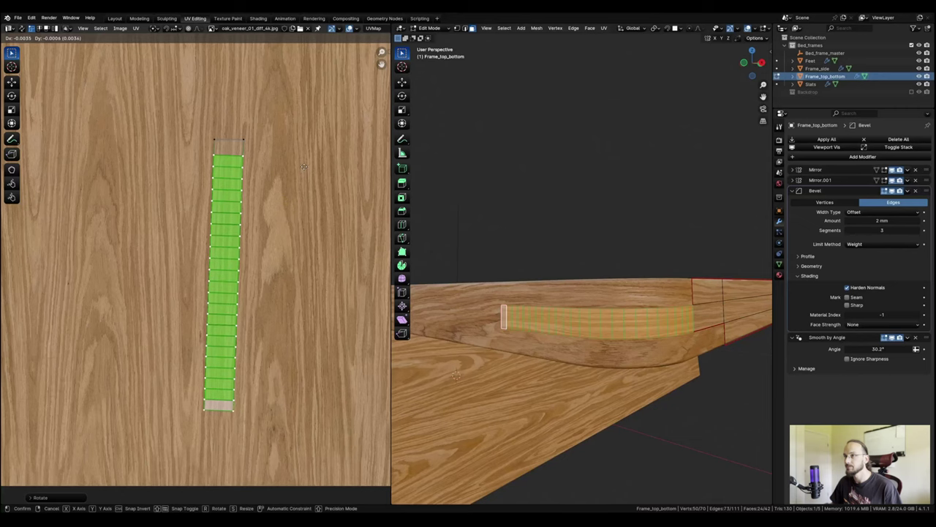
click(304, 167)
Bend the UV strip at its third and fourth cross-edges by shrinking the selection one row, rotating clockwise, and realigning each time.
key(ctrl+KP_Subtract)
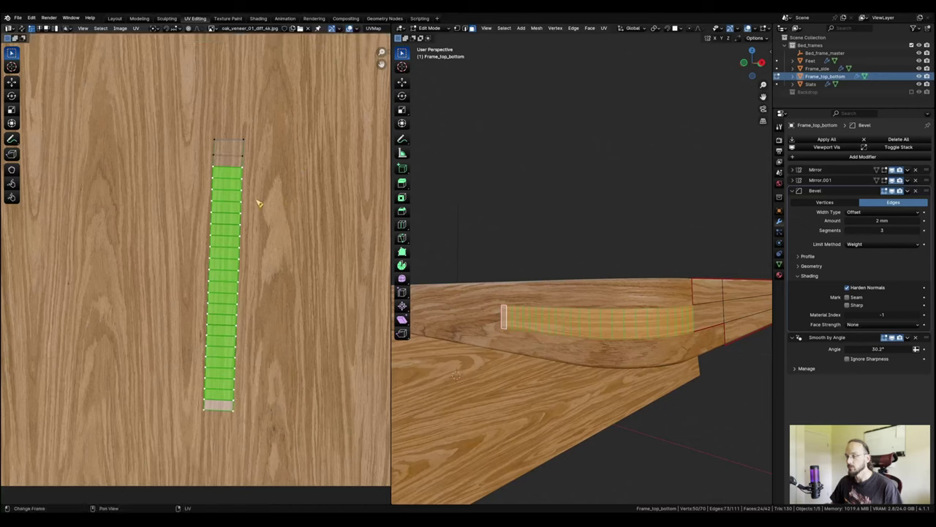
key(r)
click(266, 205)
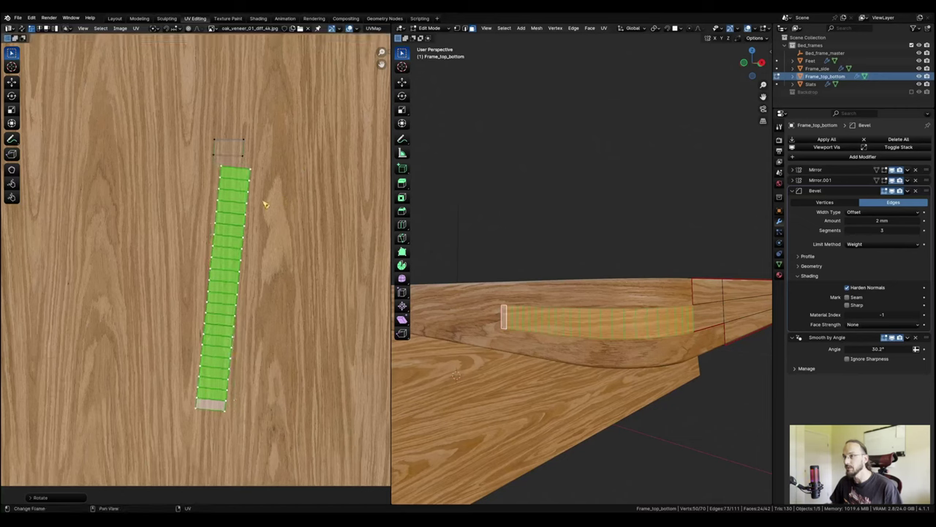
key(g)
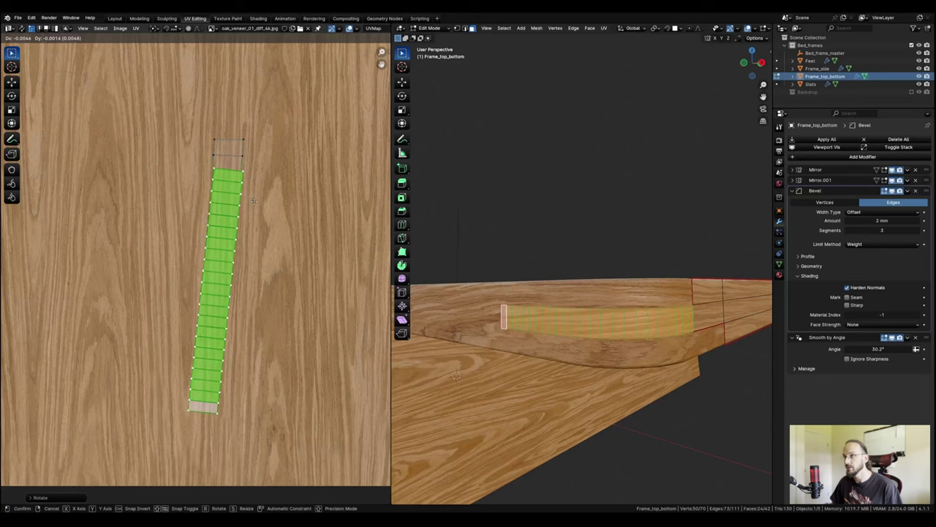
click(252, 199)
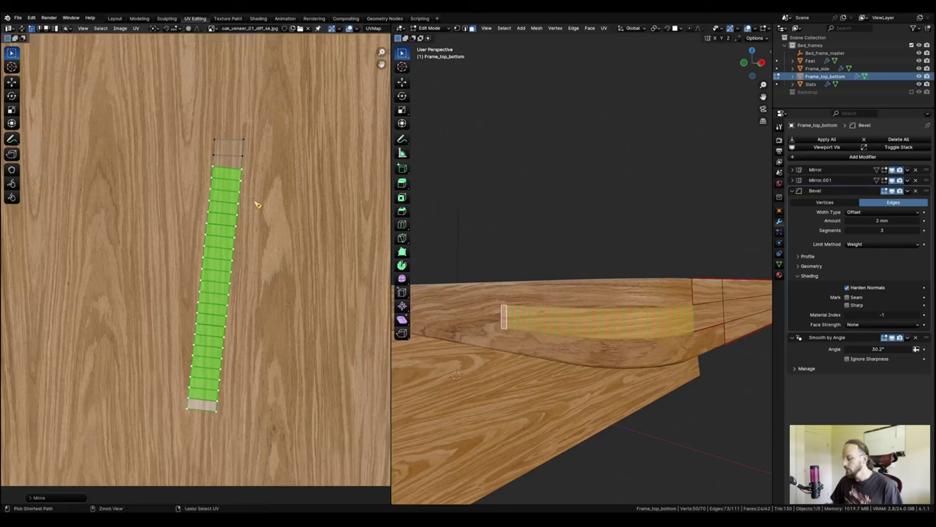
key(ctrl+KP_Subtract)
key(r)
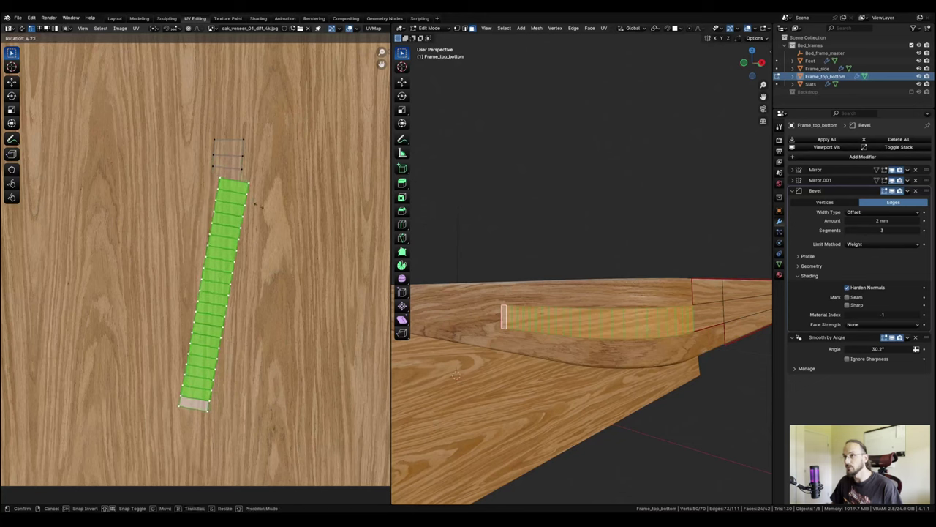
click(263, 211)
key(g)
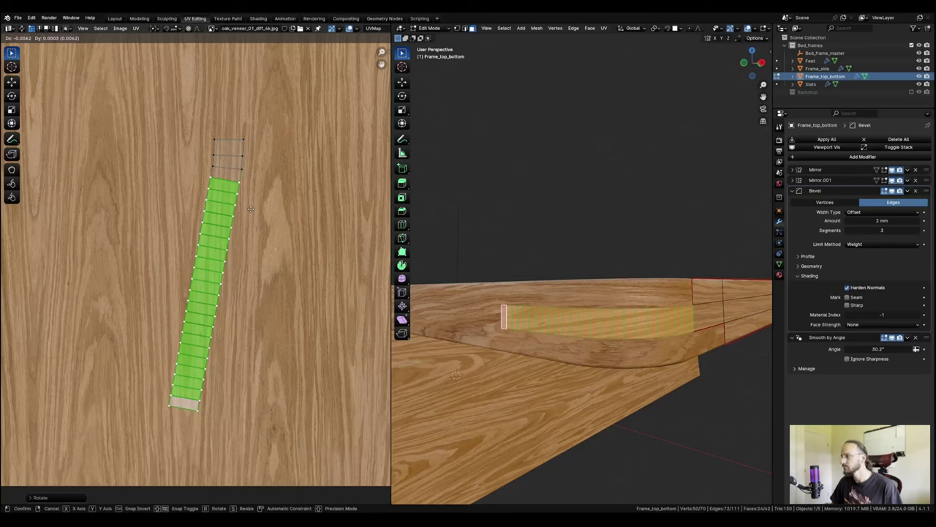
click(252, 210)
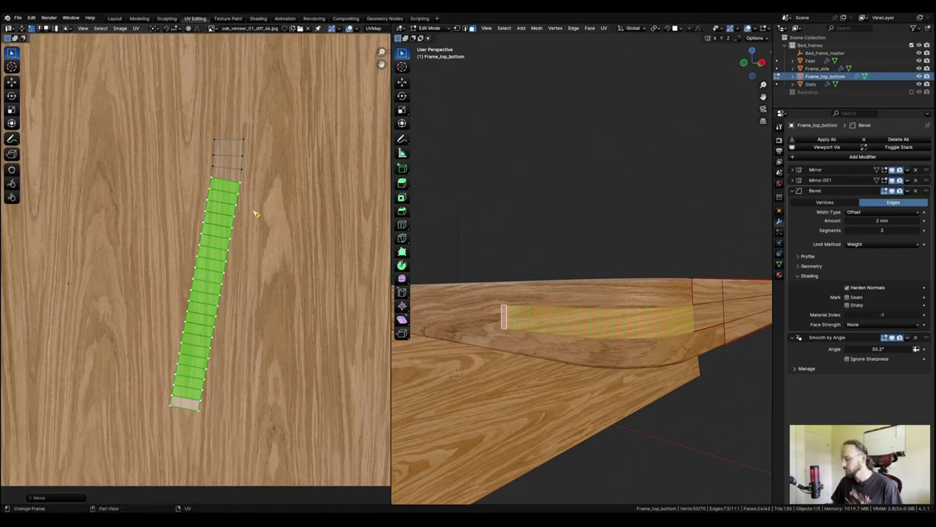
Continue the bend at the UV strip's fifth and sixth cross-edges, rotating and shifting the remaining UVs after each one-row selection shrink.
key(ctrl+KP_Subtract)
key(r)
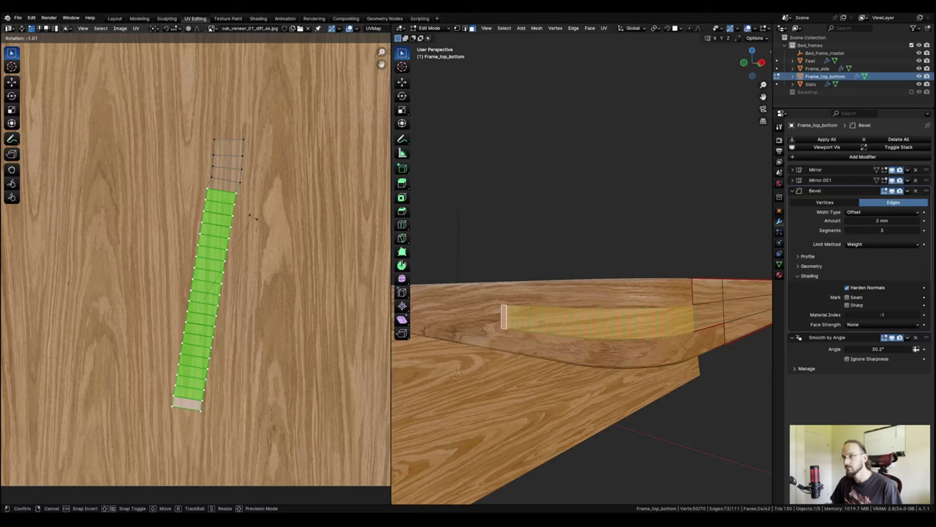
click(262, 223)
key(g)
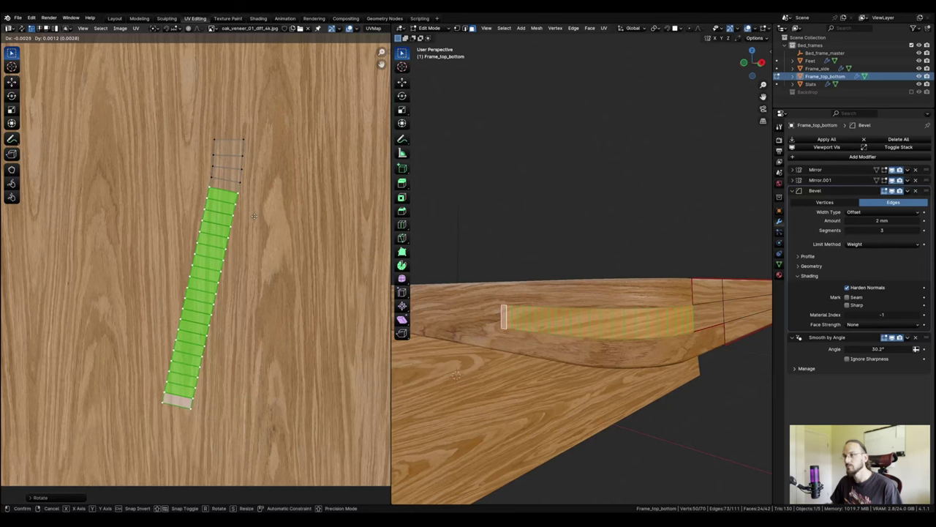
right_click(256, 218)
key(ctrl+z)
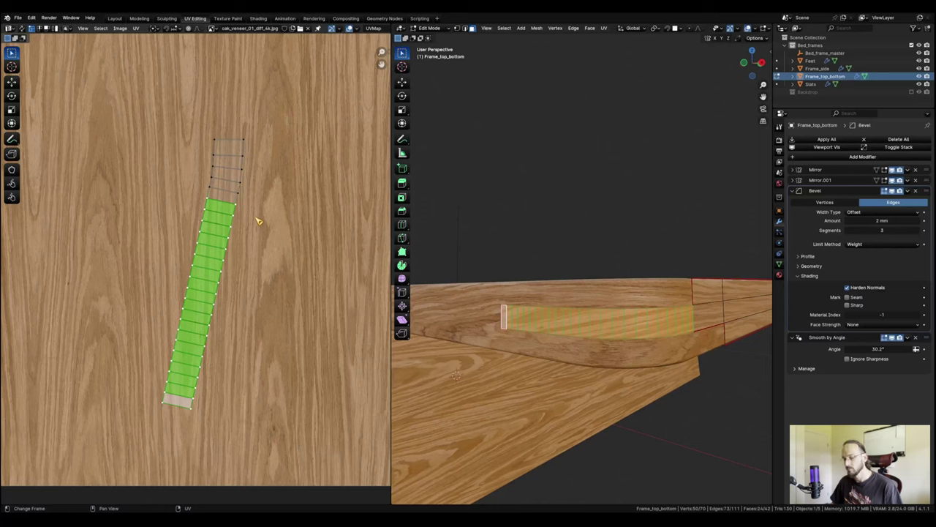
key(r)
click(262, 223)
key(g)
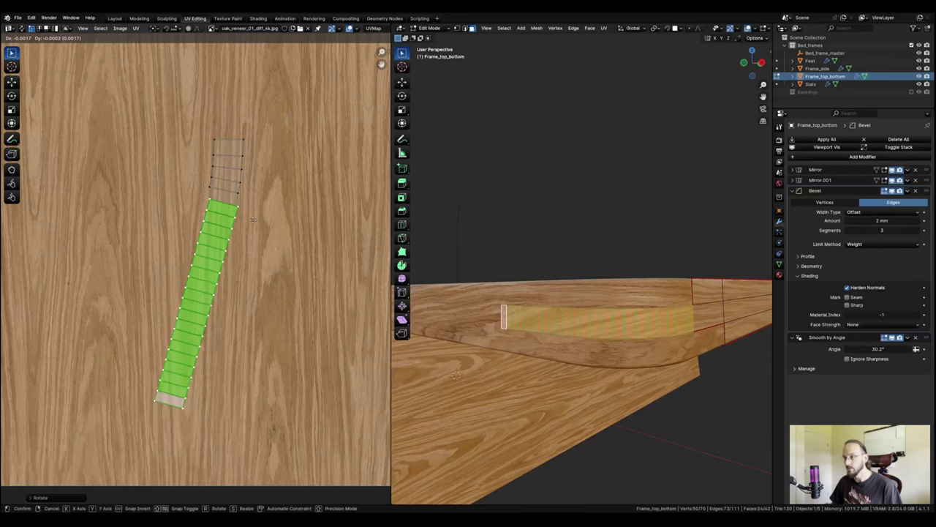
click(254, 222)
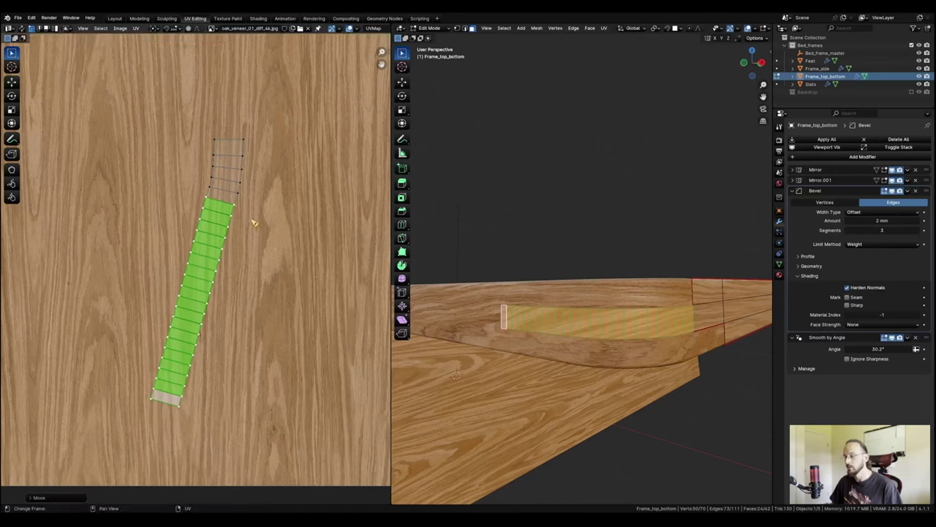
Continue bending the UV strip at its next two cross-edges, shrinking the selection one row, rotating clockwise, and realigning each time.
key(ctrl+z)
key(r)
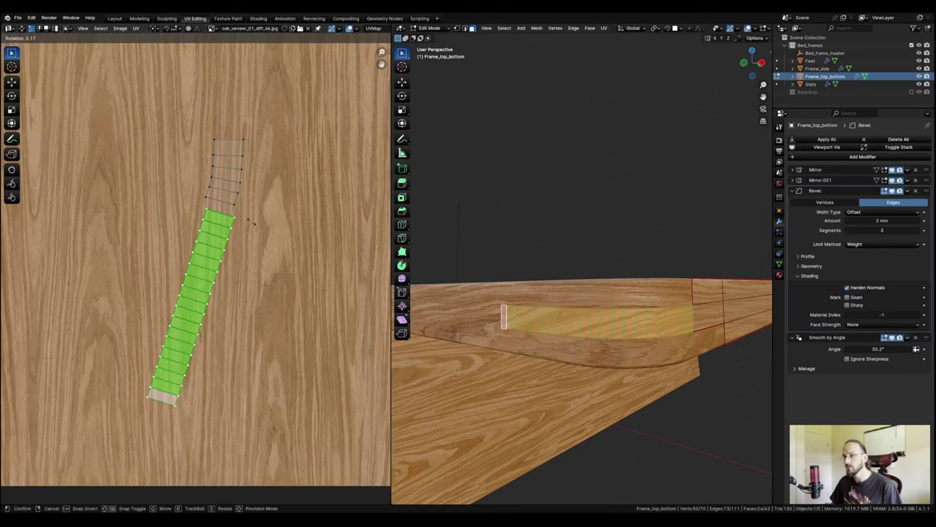
click(256, 224)
key(g)
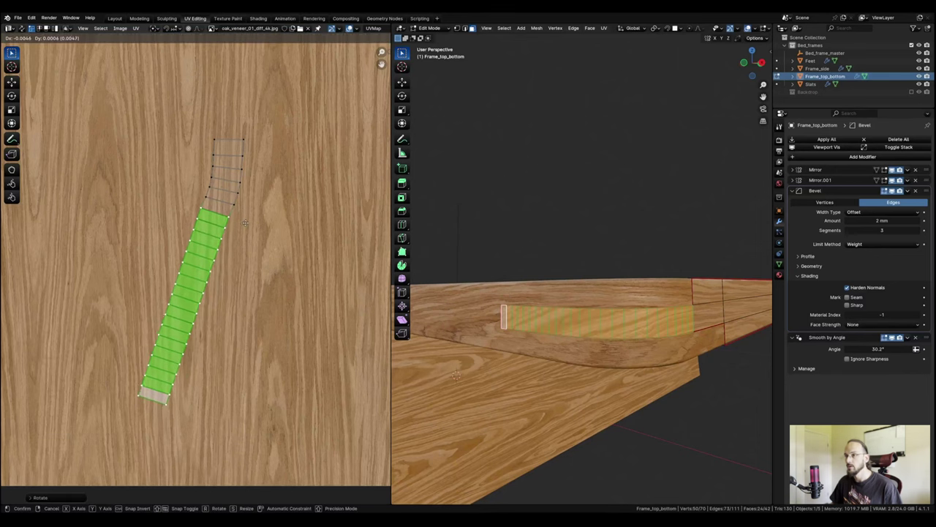
click(247, 224)
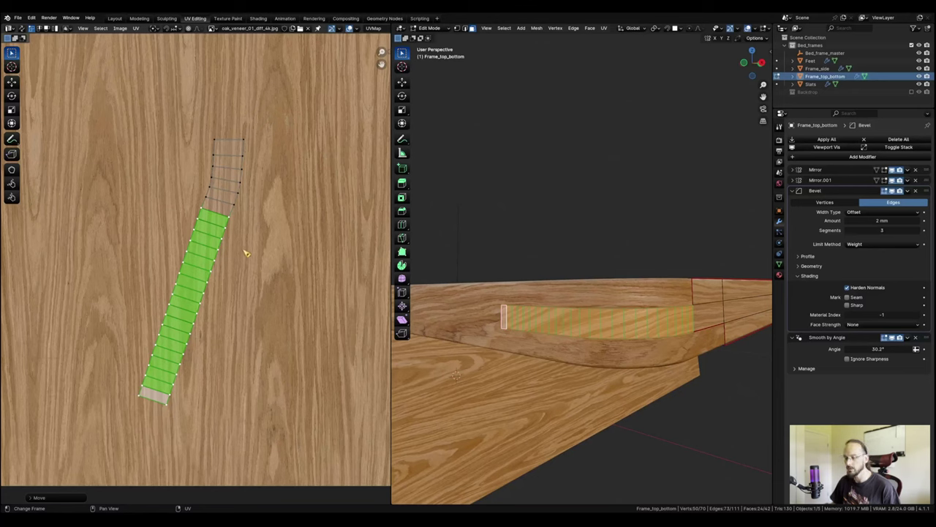
key(ctrl+KP_Subtract)
key(r)
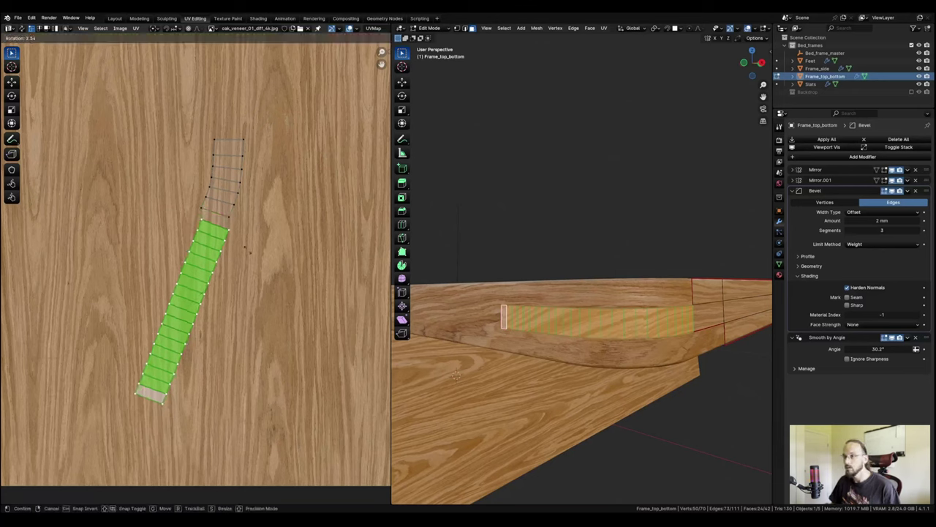
click(250, 253)
key(g)
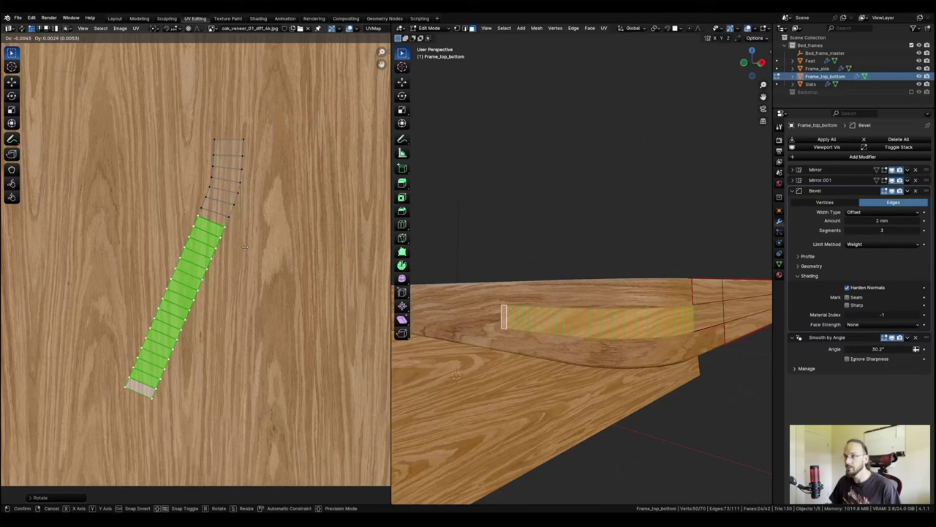
click(248, 254)
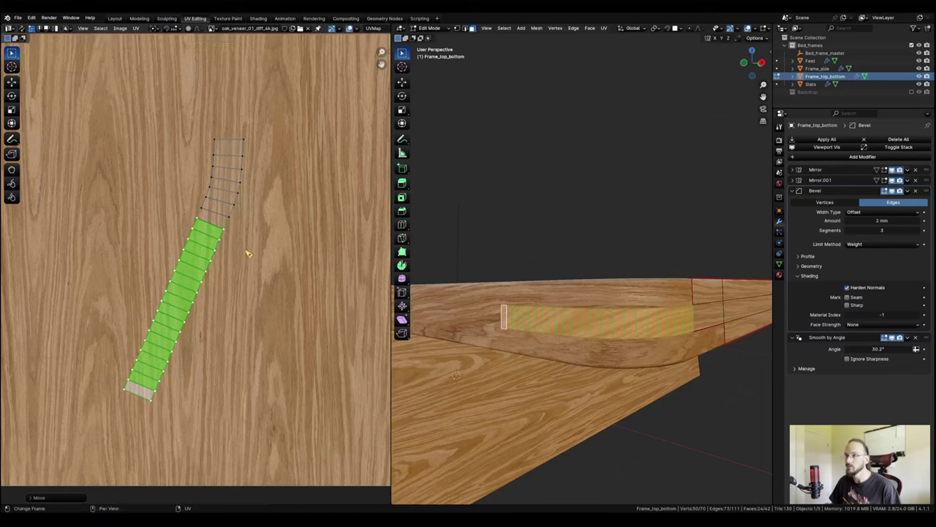
Shrink the UV selection by one more row, rotate it further clockwise, and shift it back against the row above.
key(ctrl+KP_Subtract)
key(r)
click(196, 260)
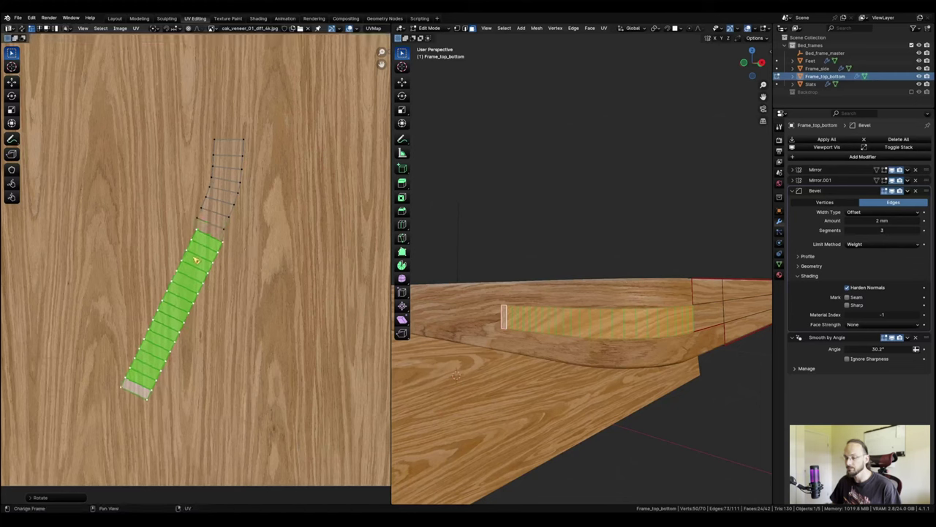
key(g)
click(191, 259)
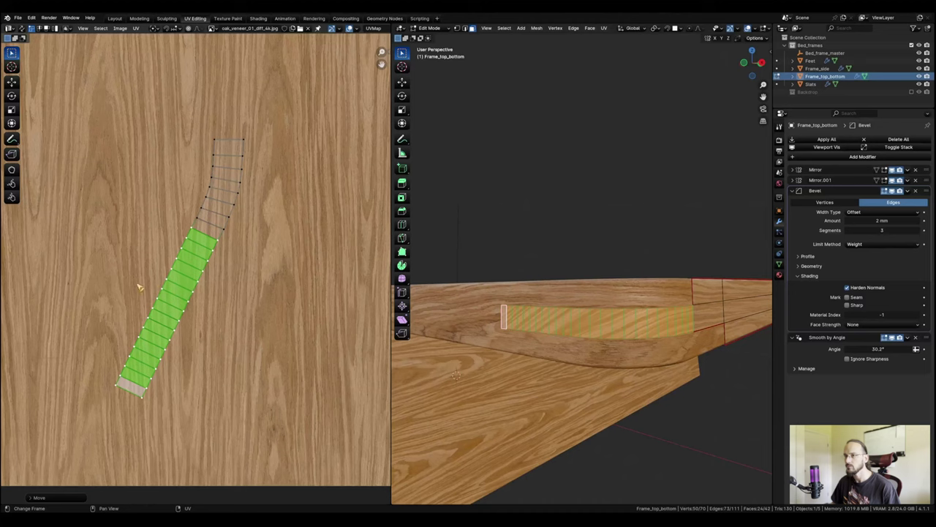
Box-select the UV strip's lower half and rotate it clockwise into line with the bend, then repeat with only its last few rows.
drag(100, 269, 202, 434)
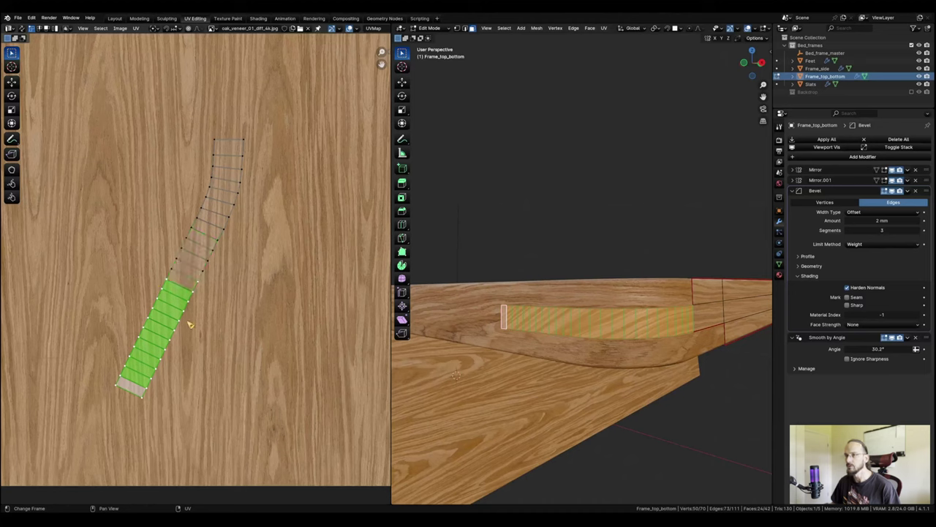
key(r)
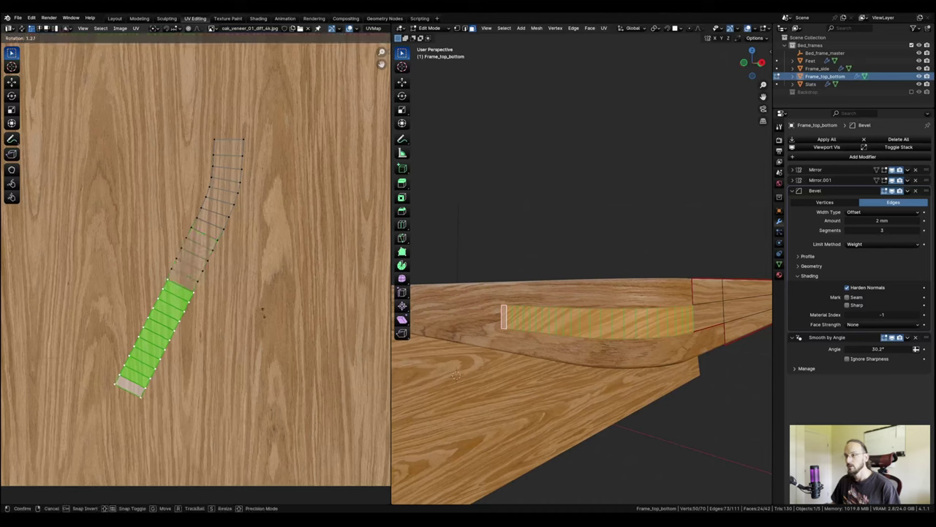
click(267, 329)
key(g)
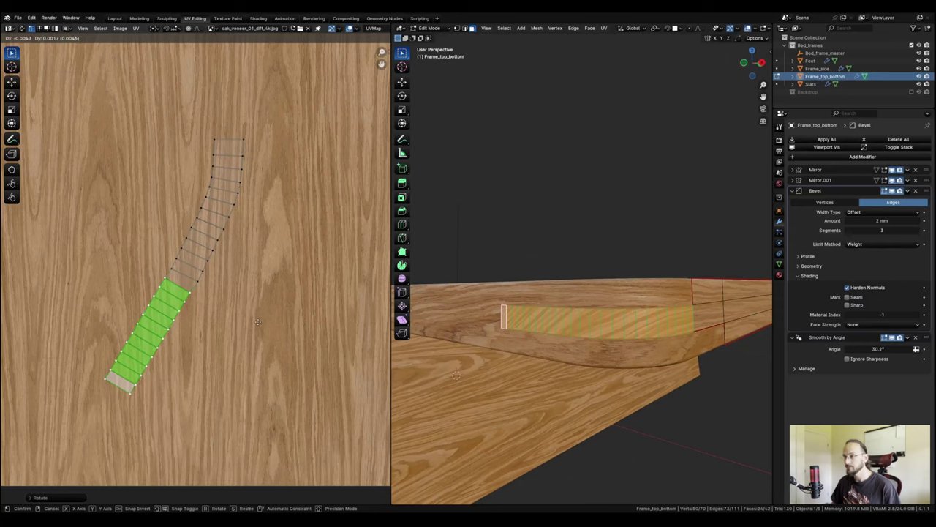
click(261, 324)
drag(86, 318, 168, 425)
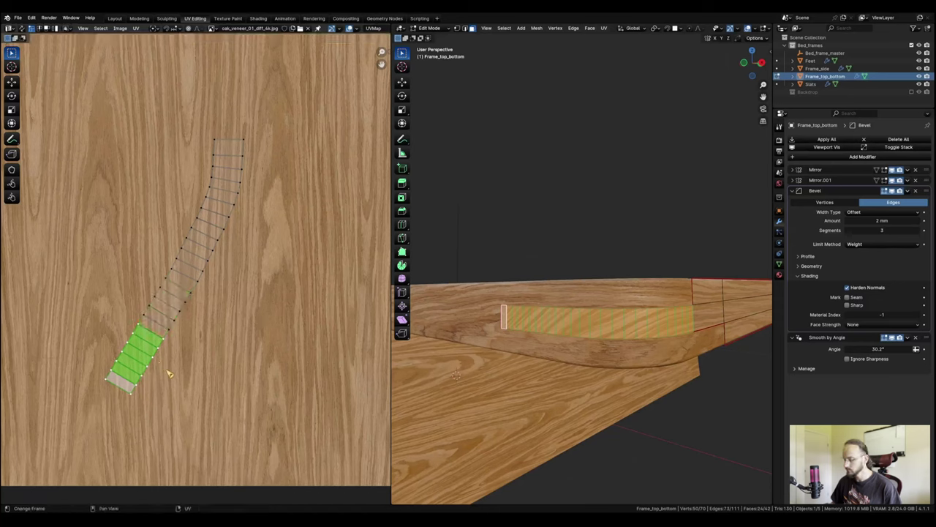
key(g)
click(171, 377)
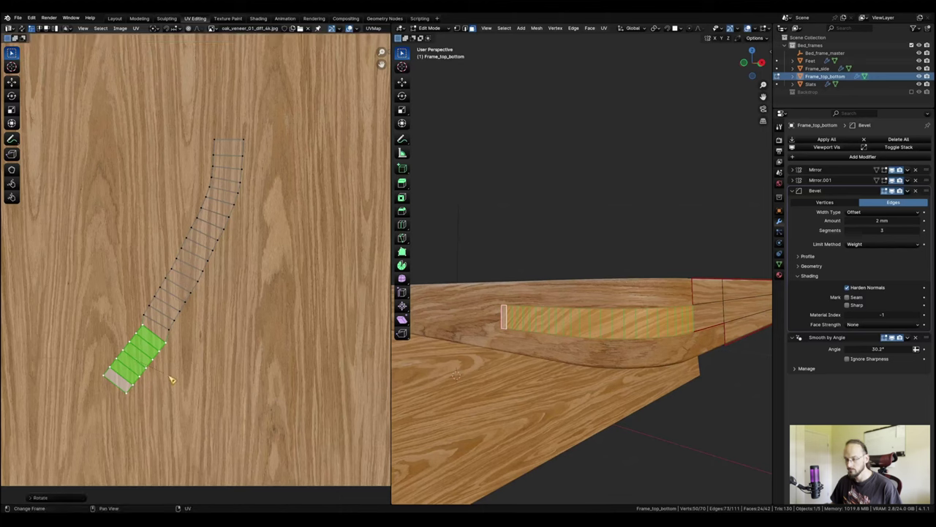
key(g)
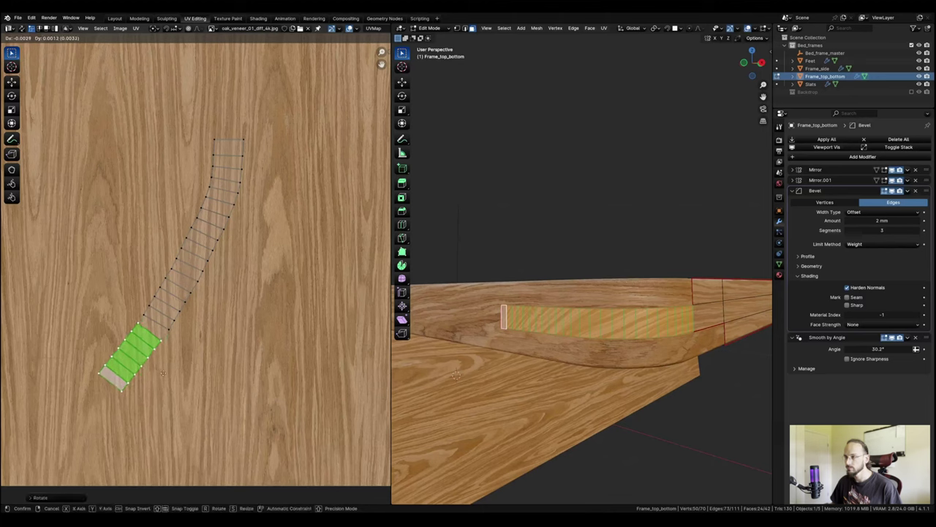
click(164, 376)
Leave editing Frame_top_bottom and open the adjoining Frame_side object in edit mode.
key(Tab)
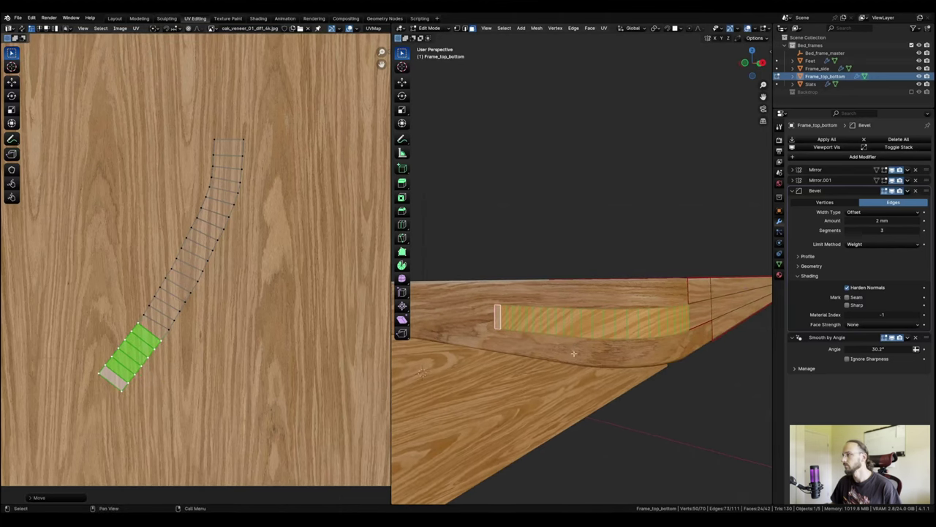
middle_drag(594, 388, 569, 387)
click(581, 324)
key(Tab)
click(625, 321)
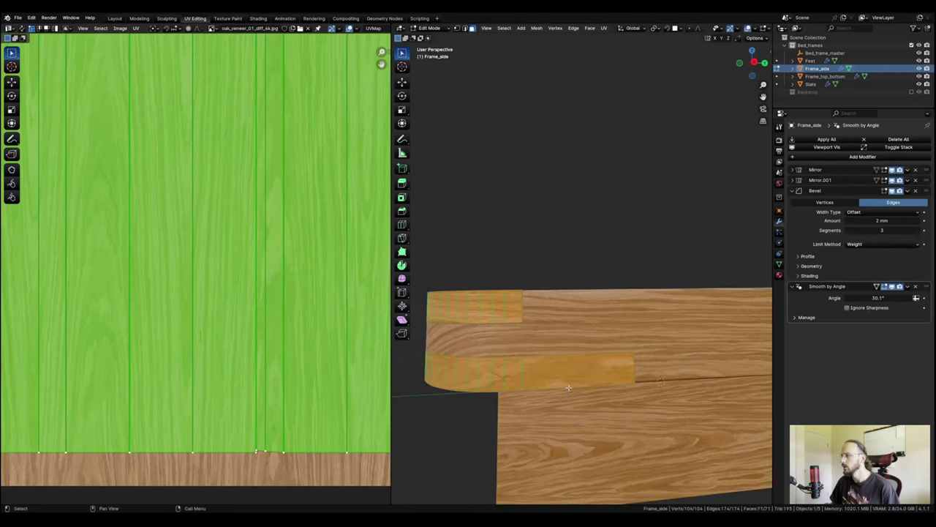
Add six evenly spaced loop cuts across the long face at the end of Frame_side's lower corner strip.
scroll(570, 387, up, 5)
middle_drag(549, 347, 567, 338)
click(567, 338)
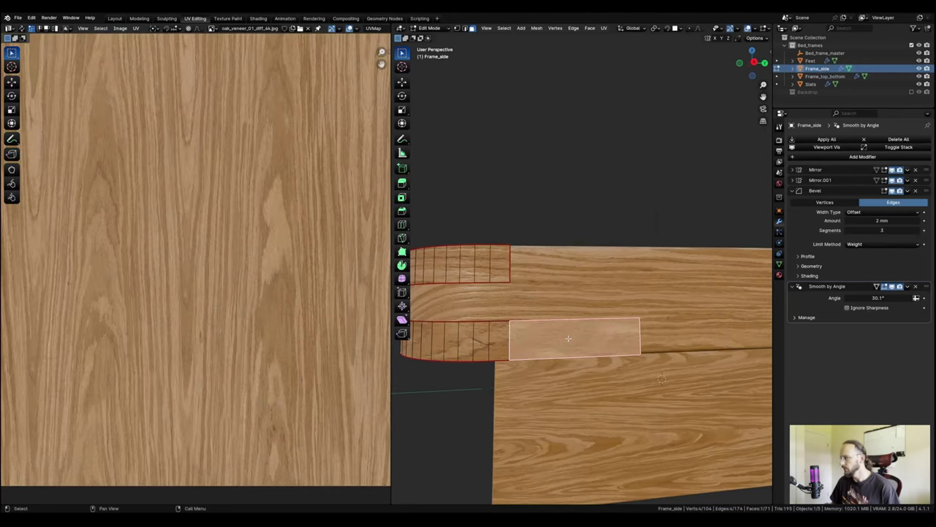
key(ctrl+r)
scroll(571, 326, up, 5)
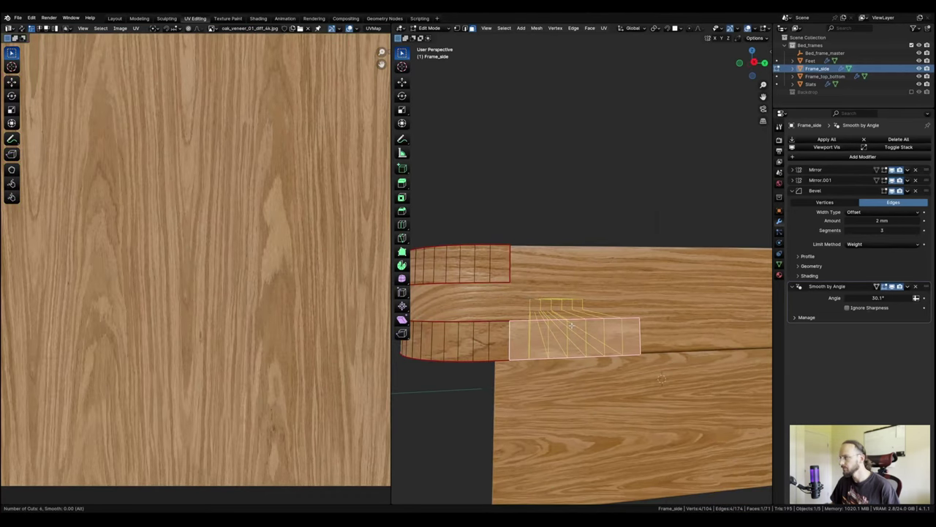
click(571, 326)
right_click(567, 402)
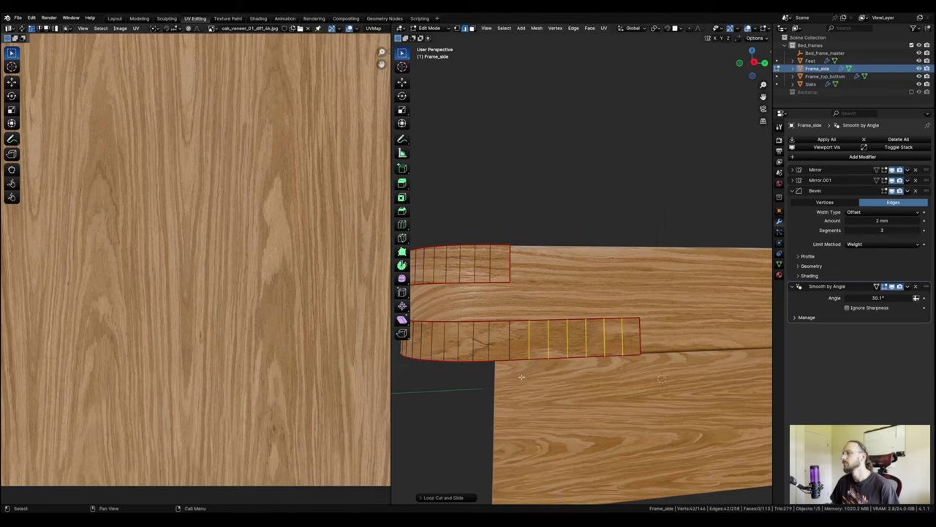
Select the continuous run of faces along Frame_side's lower corner strip, including the newly cut section, in face mode.
middle_drag(521, 377, 496, 316)
key(alt+a)
key(Tab)
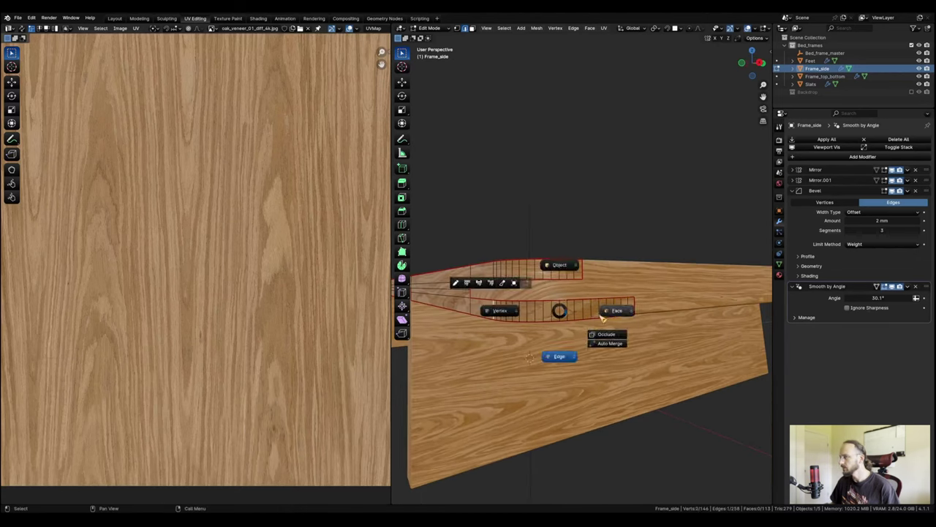
click(609, 314)
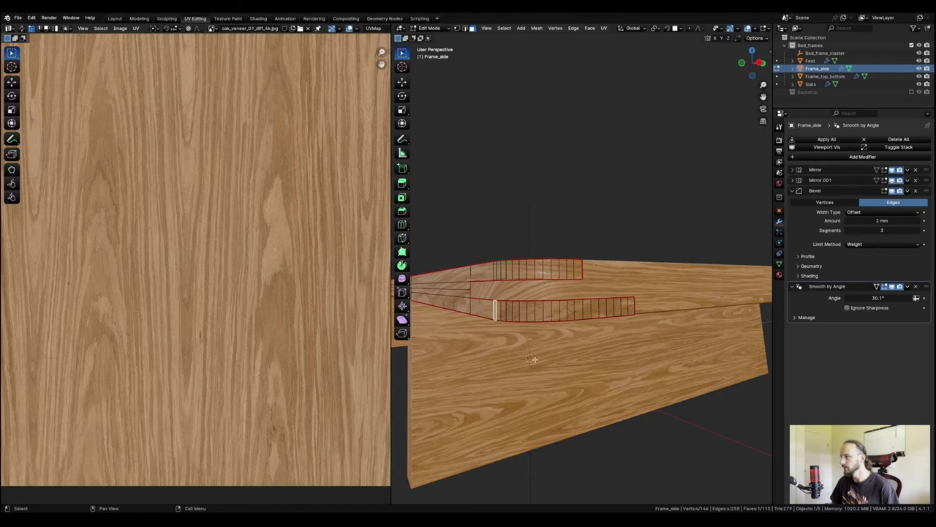
ctrl+click(629, 304)
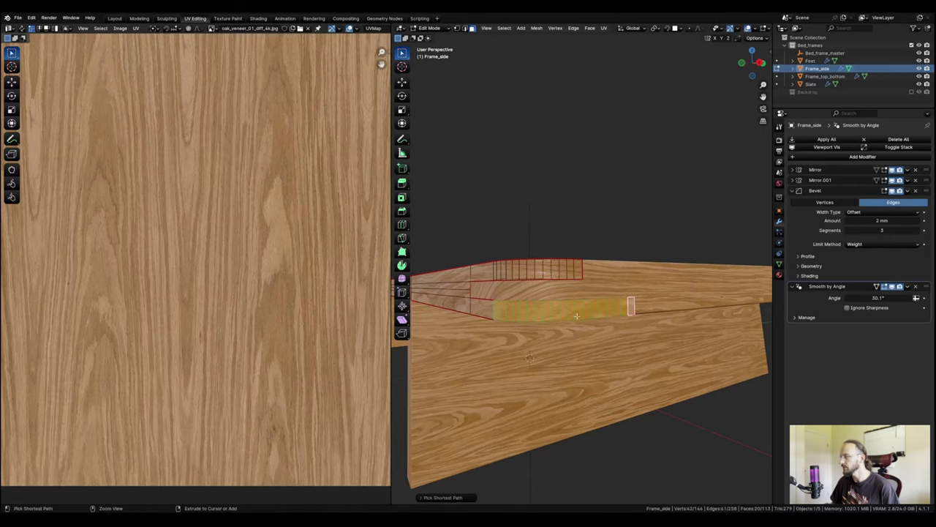
Bend the lower strip's UVs at the first two cross-edges from the base, rotating the upper rows counterclockwise and shifting them back into line.
scroll(234, 364, down, 4)
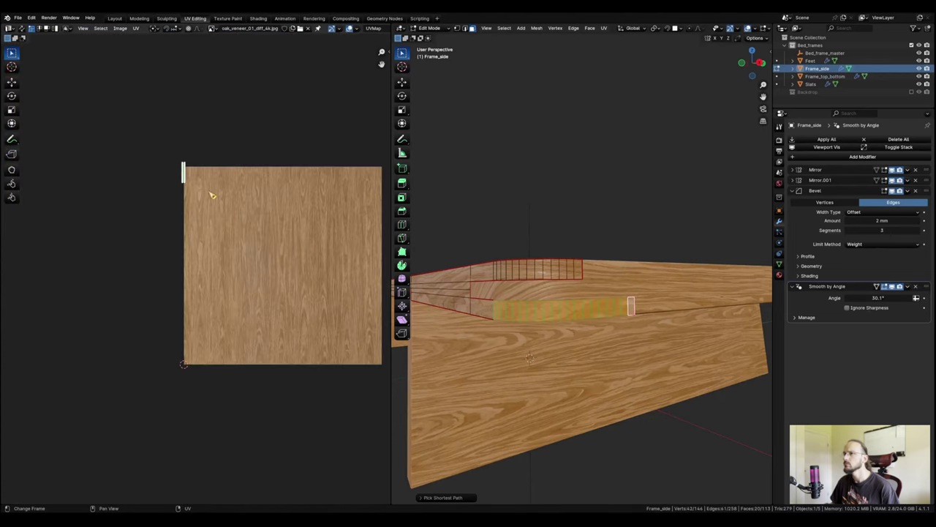
scroll(198, 196, up, 6)
scroll(124, 199, up, 2)
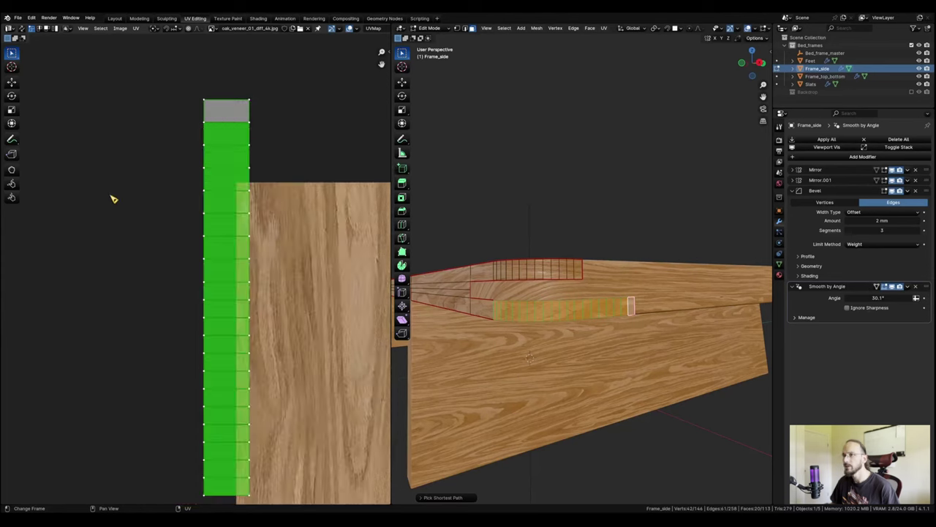
scroll(209, 190, down, 2)
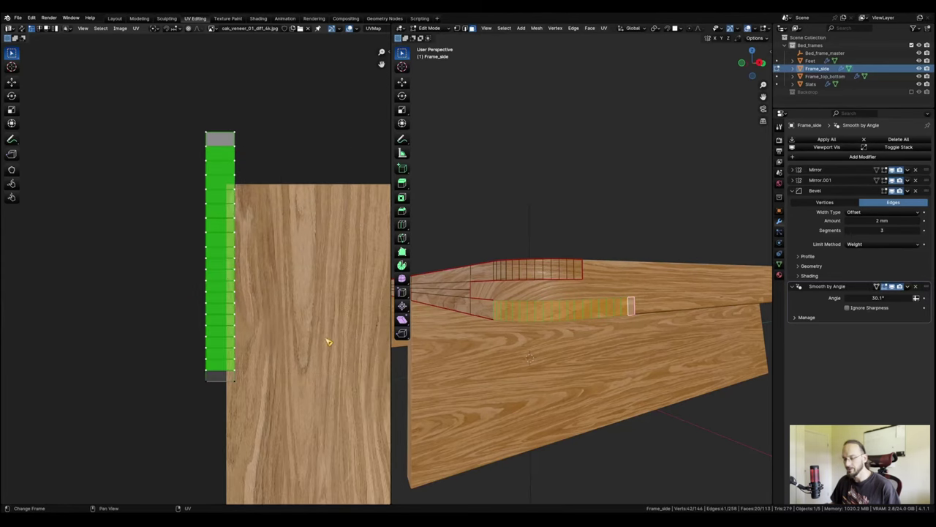
key(r)
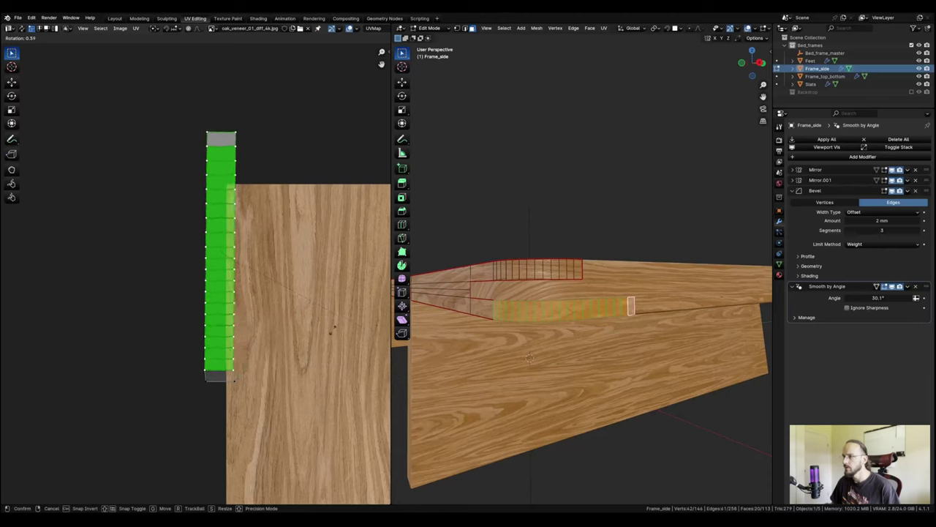
click(348, 333)
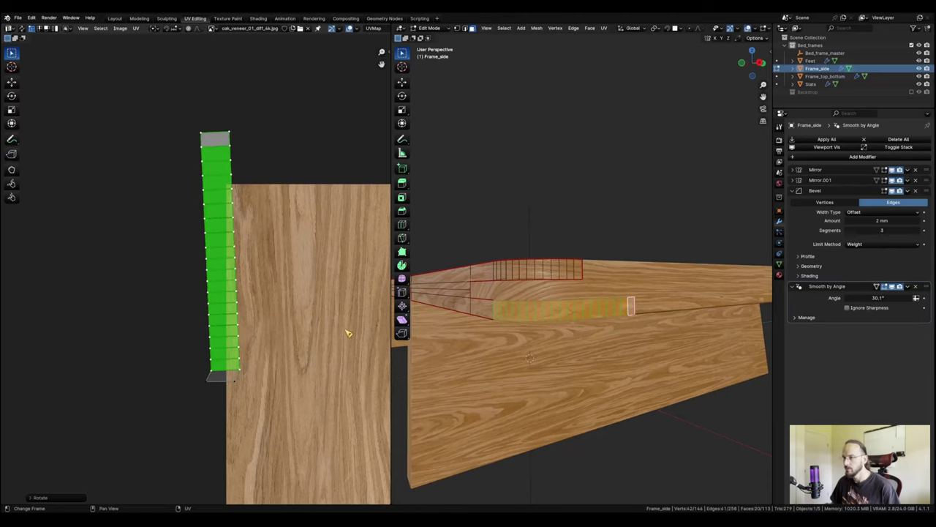
key(g)
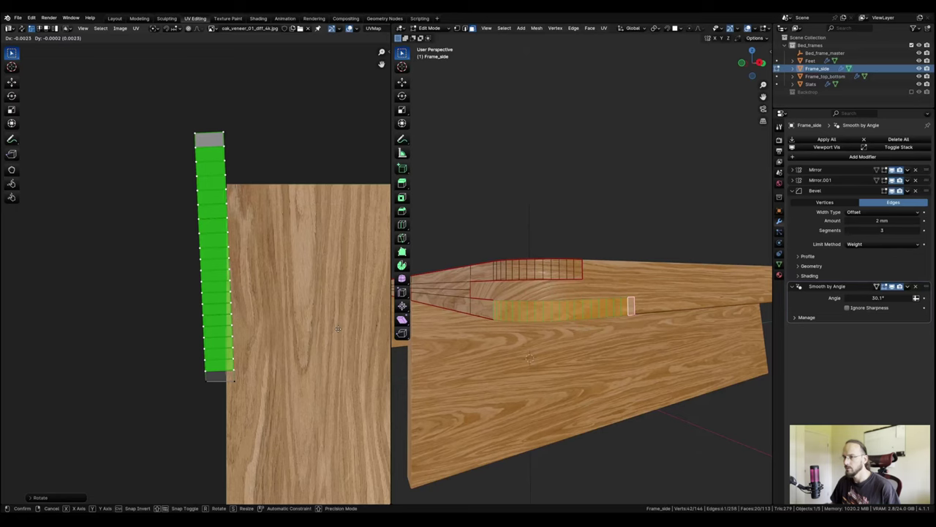
click(344, 332)
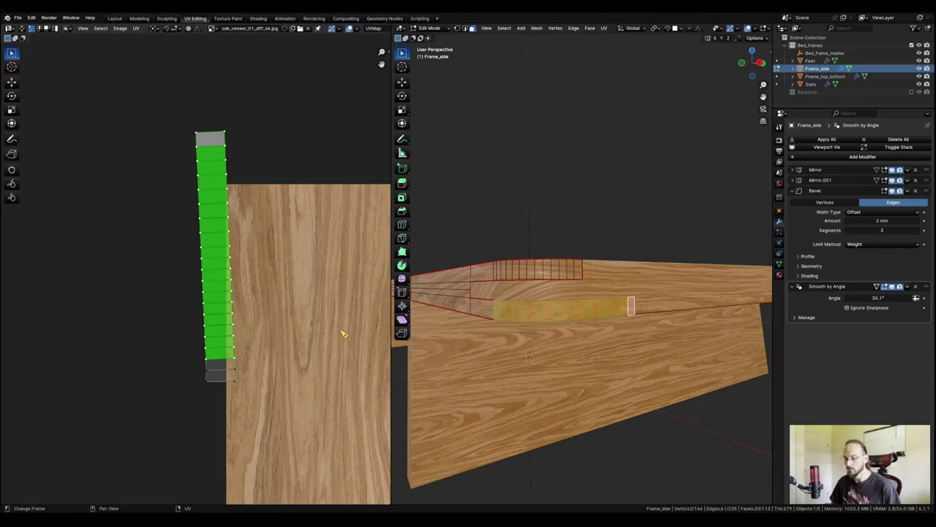
key(r)
click(342, 324)
key(g)
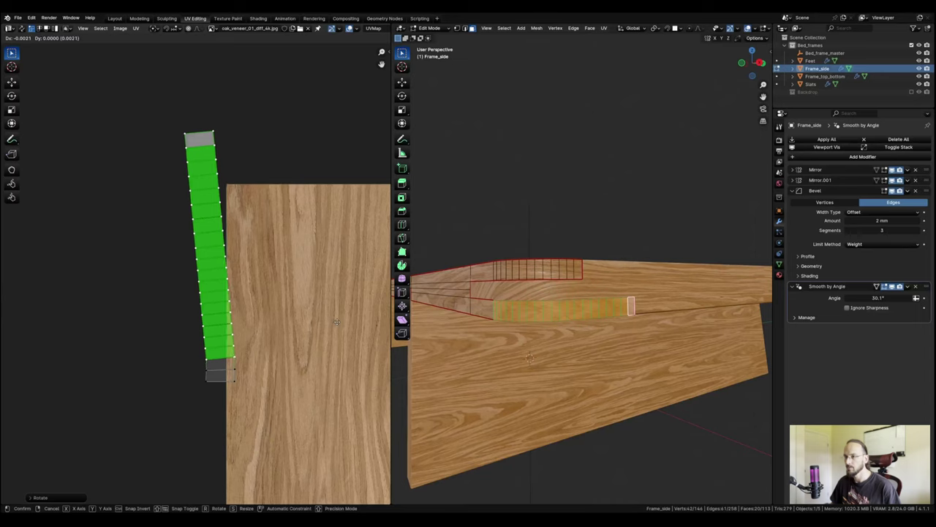
click(337, 323)
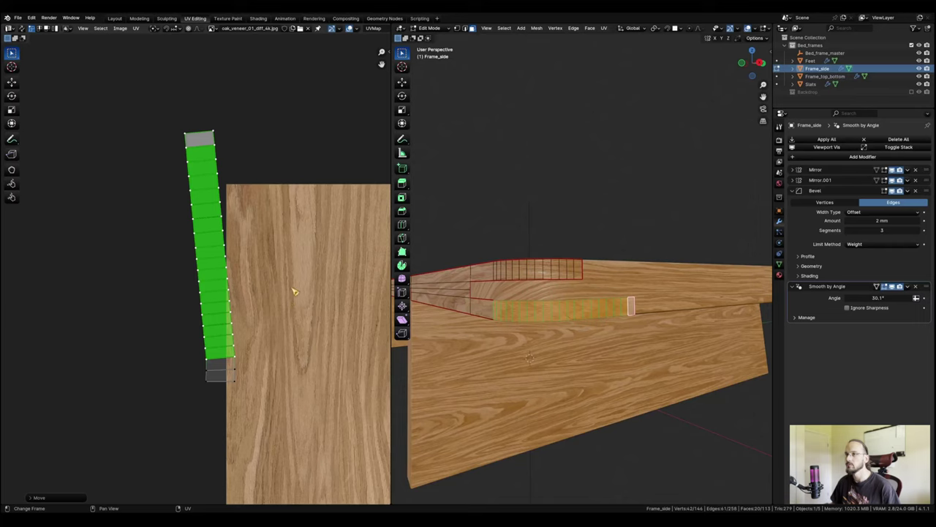
Continue the counterclockwise bend over the next two rows by shrinking the UV selection, rotating and realigning, and box-select the uppermost rows.
key(ctrl+KP_Subtract)
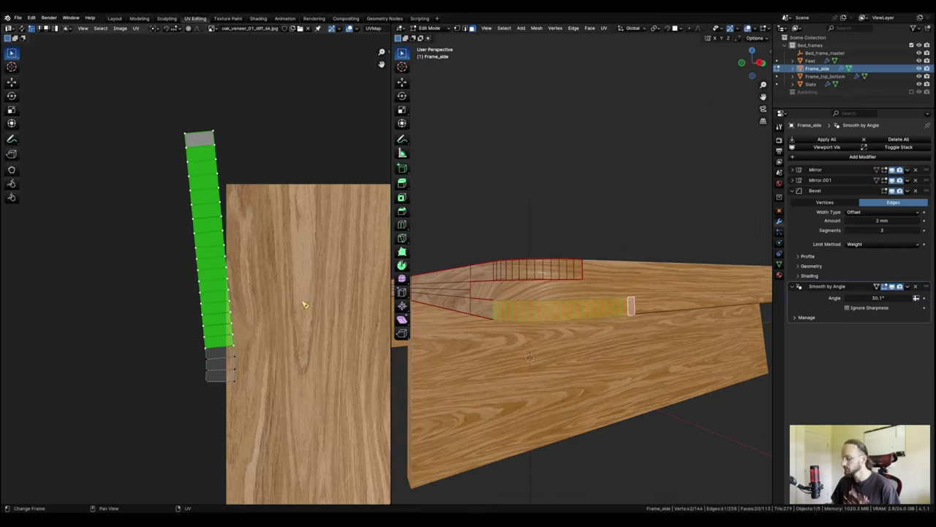
key(r)
click(304, 300)
key(g)
click(297, 304)
key(ctrl+KP_Subtract)
key(r)
click(306, 302)
drag(114, 122, 233, 264)
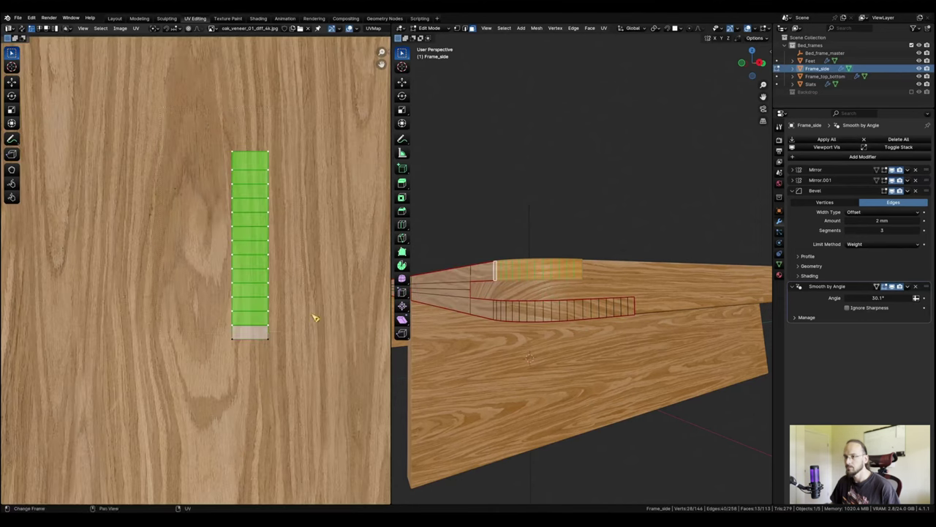
Bend the UVs of Frame_side's upper corner strip counterclockwise from the base row, shifting the rotated rows back into line.
key(r)
click(332, 299)
key(g)
click(309, 293)
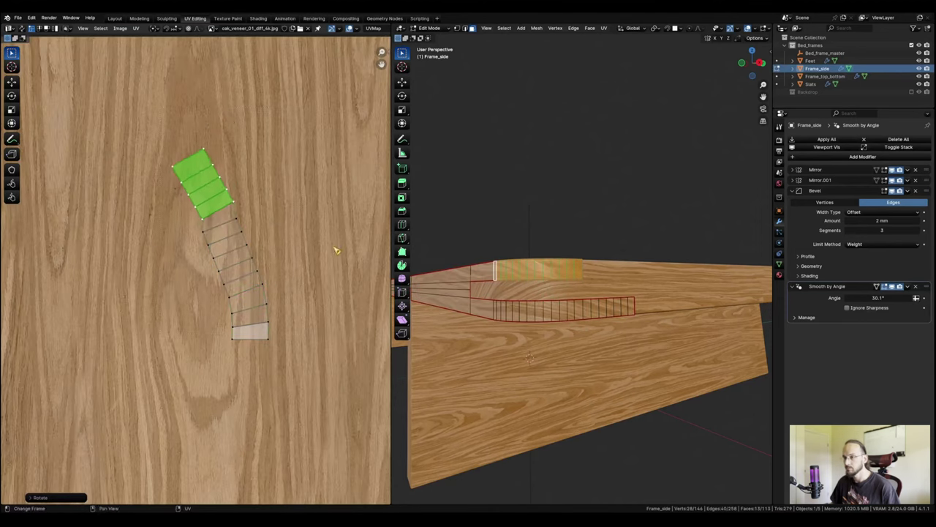
Shift all of Frame_side's UVs together across the veneer texture and return to object mode in the Layout workspace.
key(a)
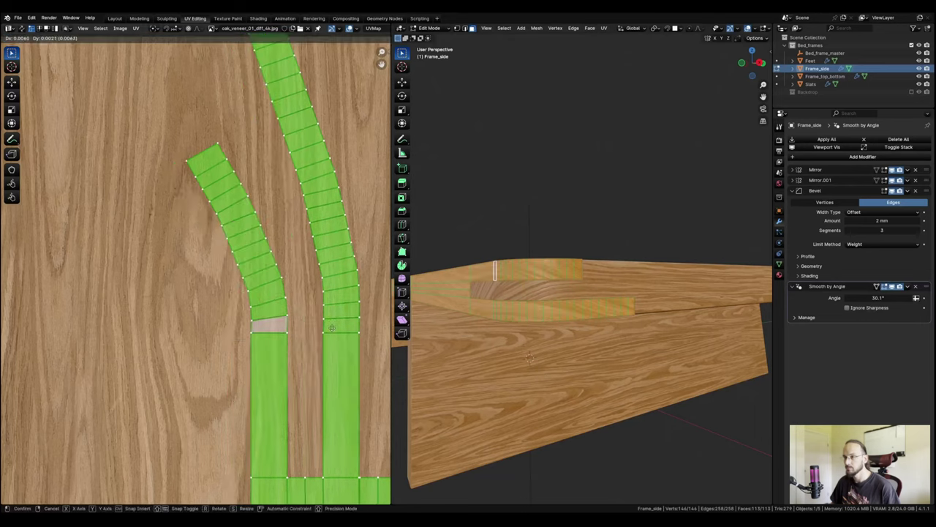
key(Tab)
click(114, 18)
Examine the wood grain on the frame's curved corner strips, feet and slats from several angles and distances.
middle_drag(534, 172, 566, 242)
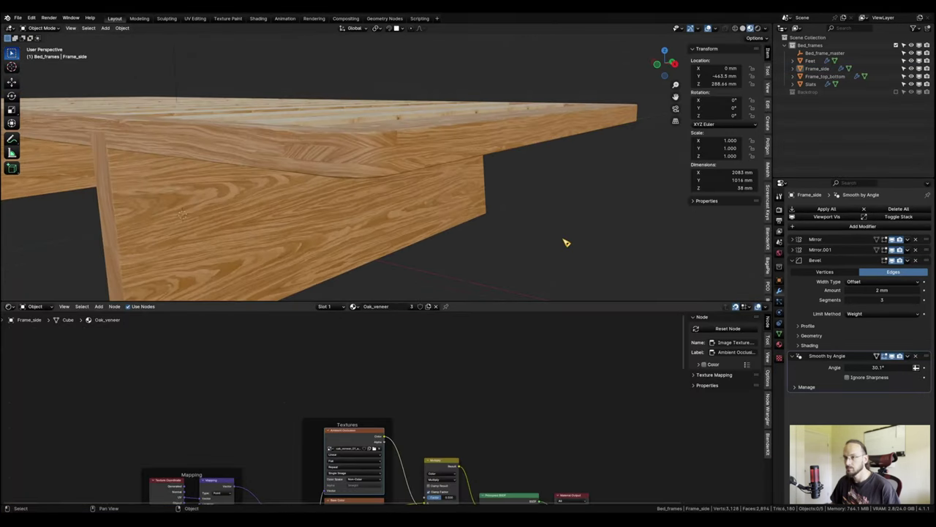
middle_drag(348, 219, 355, 210)
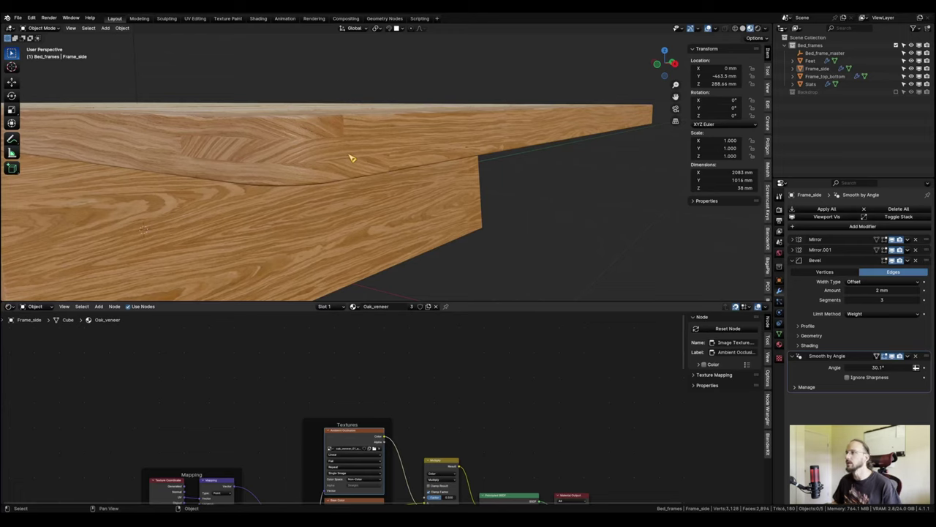
scroll(351, 157, down, 8)
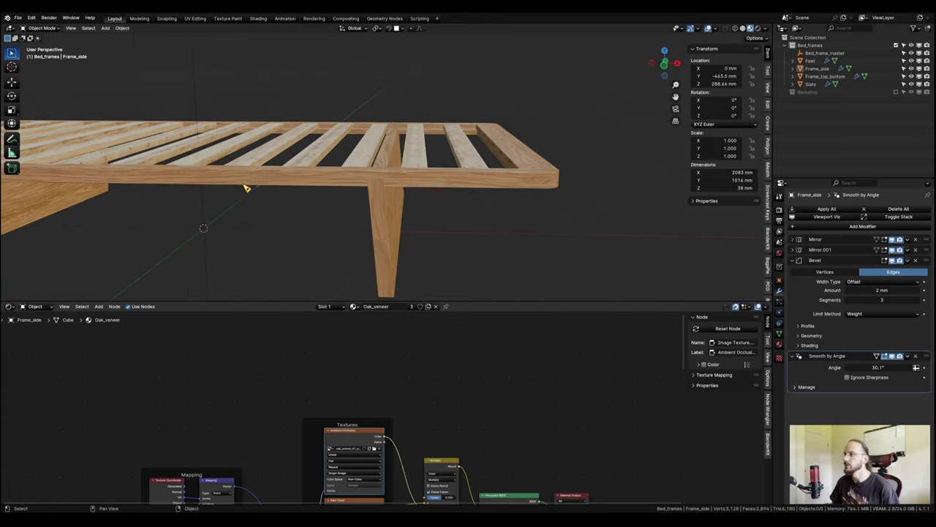
scroll(246, 188, down, 2)
shift+middle_drag(246, 188, 459, 215)
shift+middle_drag(220, 217, 330, 140)
scroll(330, 140, up, 6)
scroll(394, 152, down, 2)
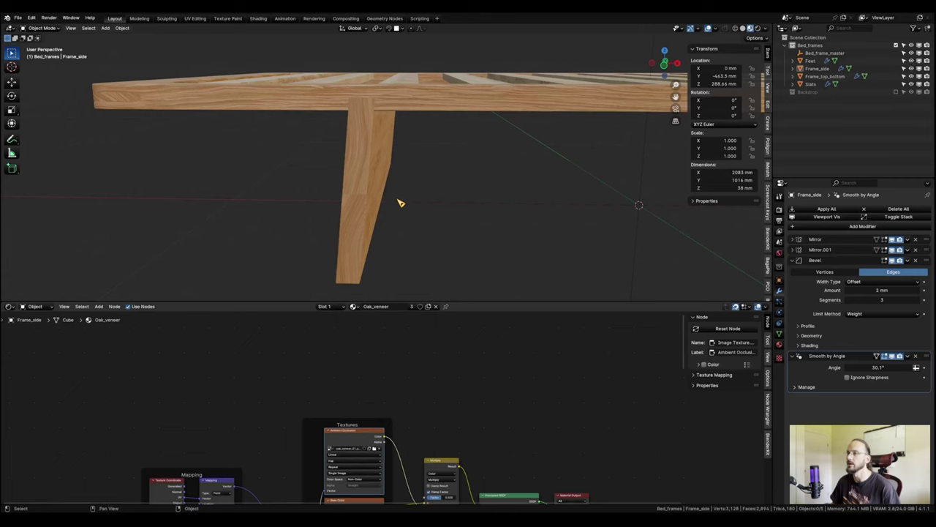
middle_drag(426, 159, 441, 224)
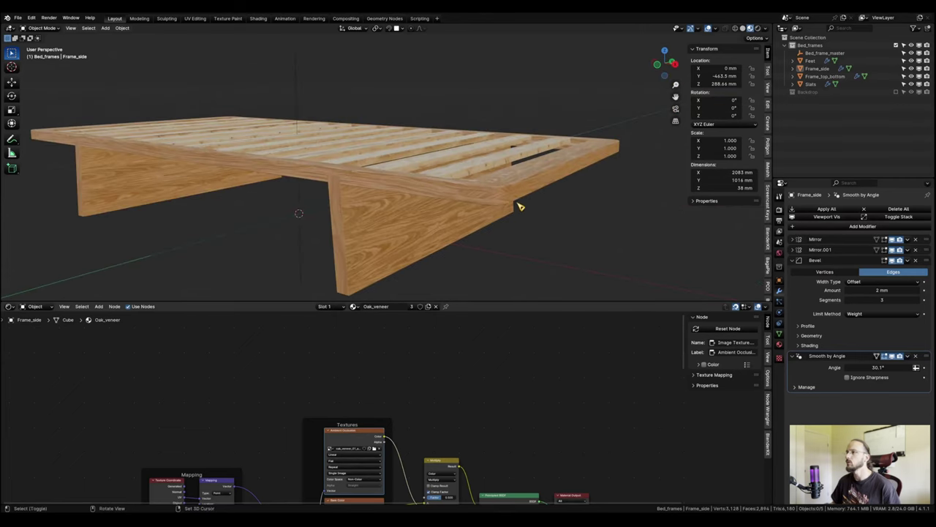
shift+middle_drag(518, 205, 375, 220)
scroll(414, 201, up, 3)
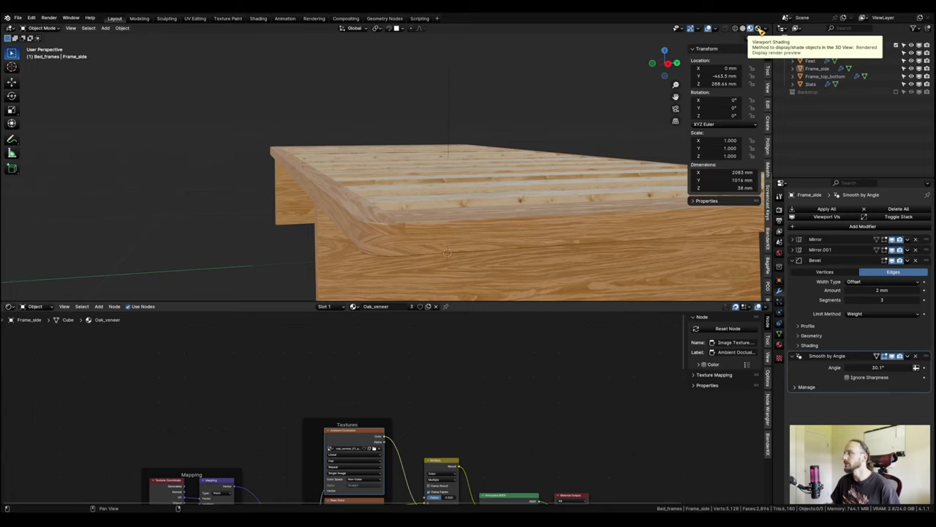
Switch the viewport to rendered shading and show the World shader nodes in the node editor.
click(760, 29)
middle_drag(436, 218, 470, 220)
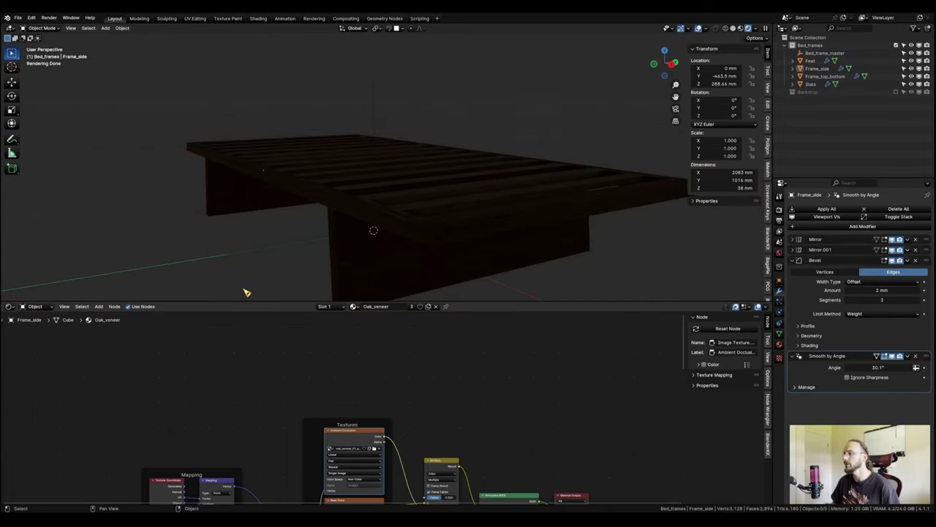
click(51, 310)
click(56, 333)
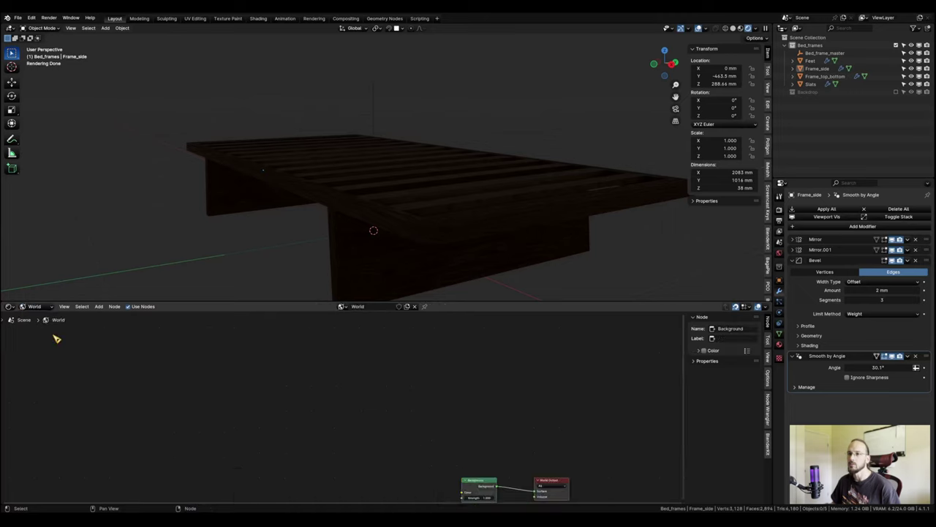
Add an Environment Texture node connected to the Background node's Color input and place it beside that node.
scroll(413, 415, down, 3)
middle_drag(429, 449, 382, 394)
scroll(451, 376, up, 14)
drag(383, 393, 223, 359)
click(168, 372)
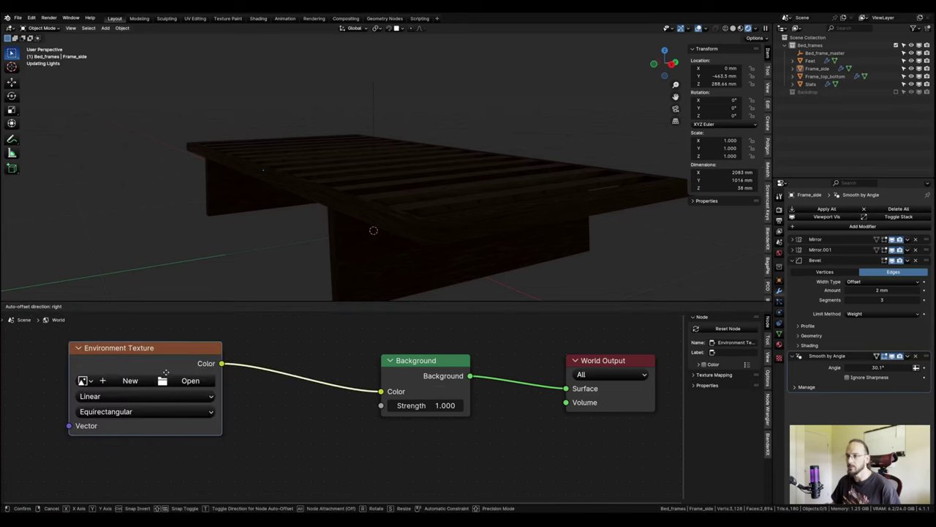
click(245, 385)
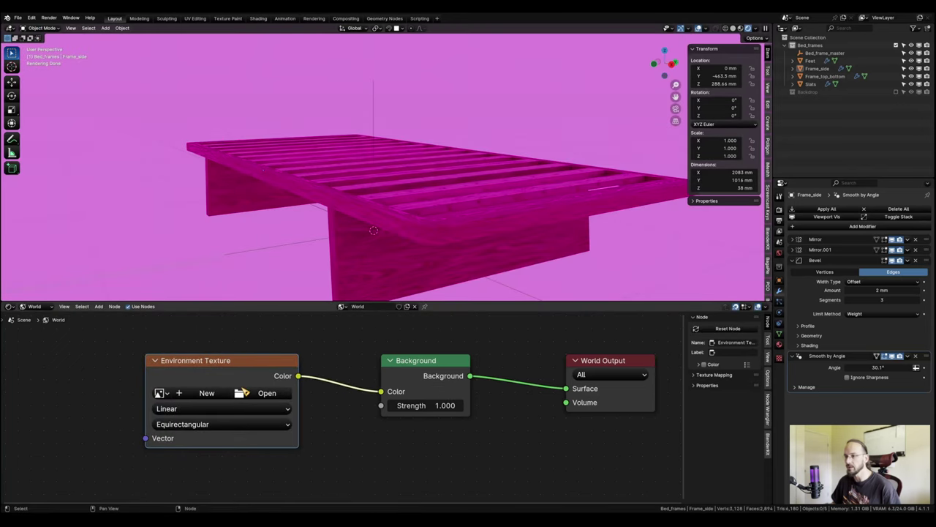
Load brown_photostudio_02_4k.exr from the HDRIs folder into the Environment Texture, browsing the files as thumbnails.
click(262, 394)
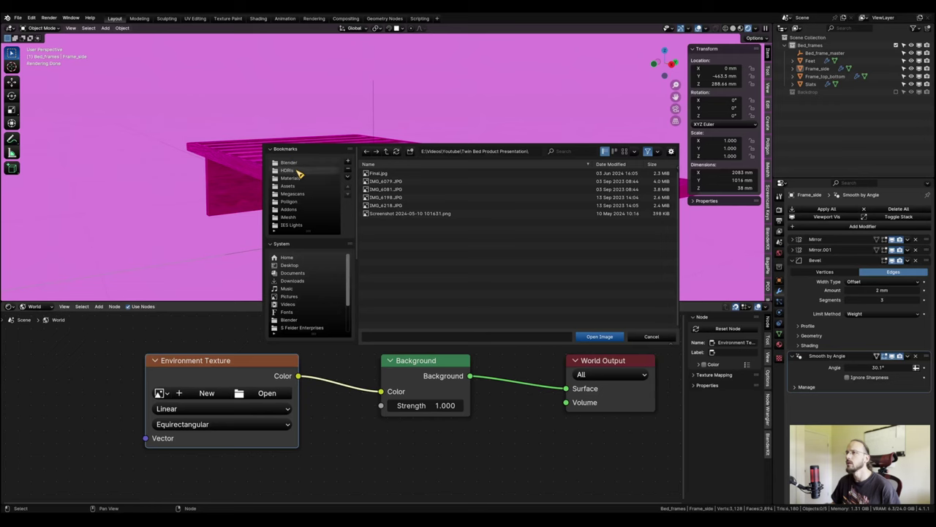
click(293, 172)
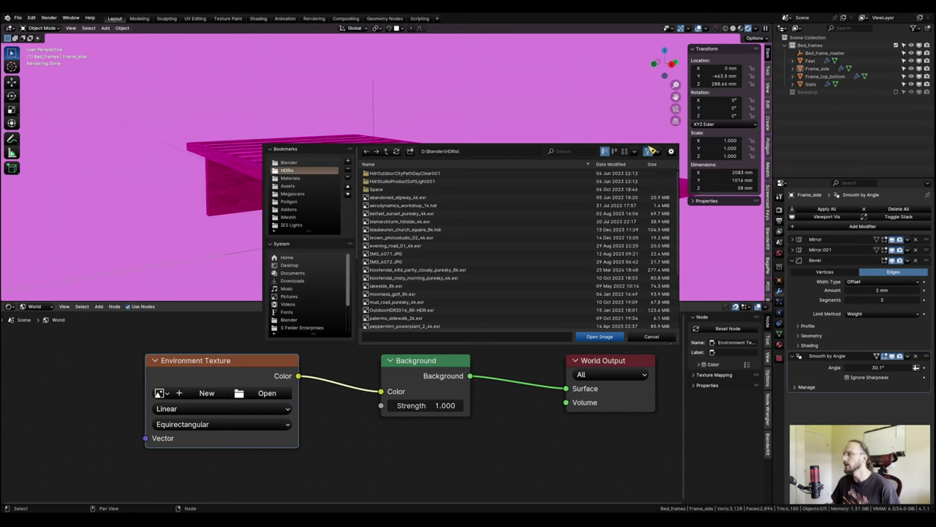
click(625, 151)
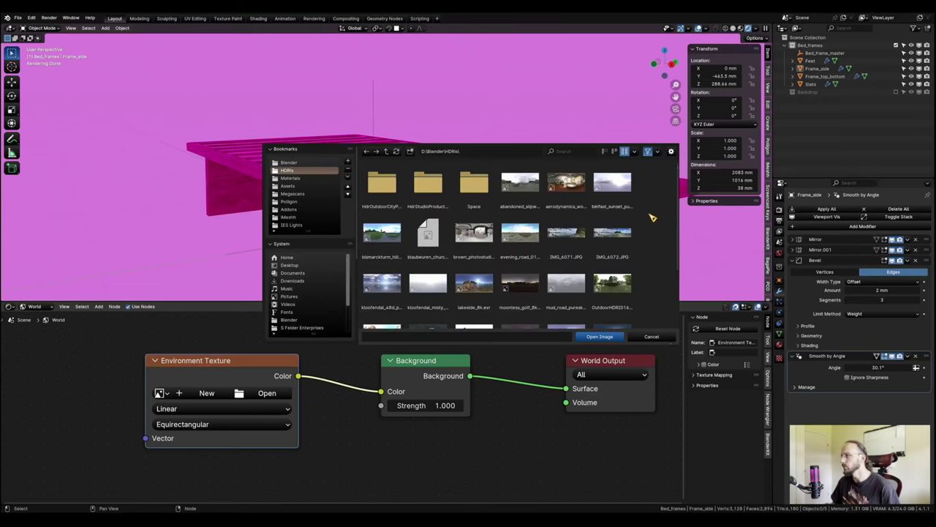
click(475, 234)
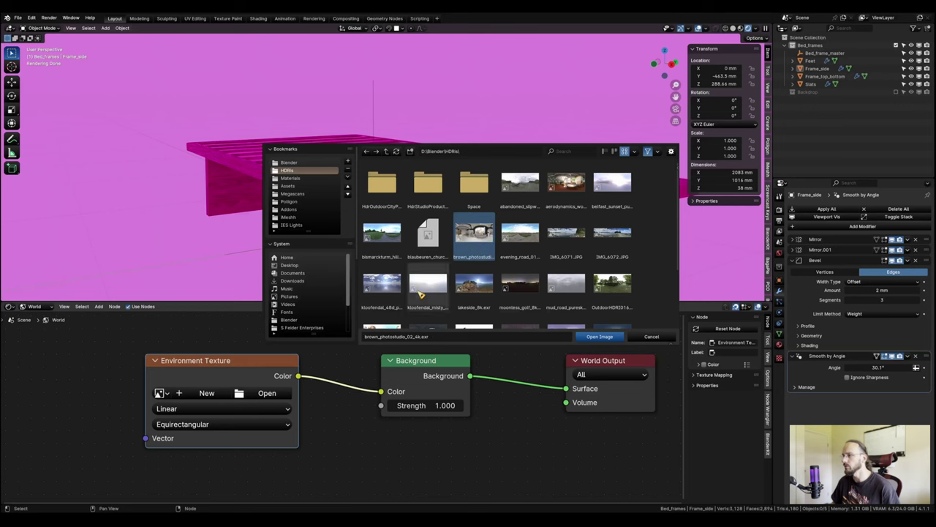
click(600, 337)
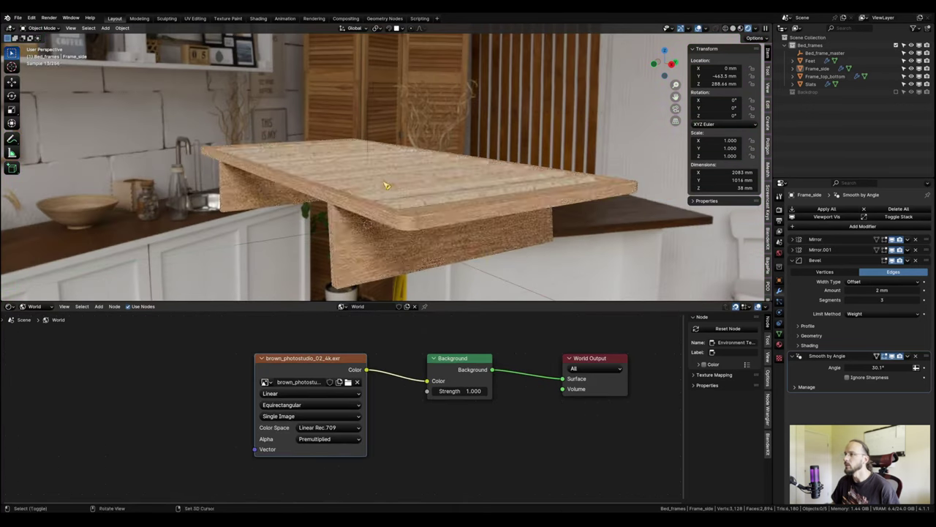
Inspect the bed's rounded corner under the HDRI lighting and bring back the Oak_veneer object material nodes.
middle_drag(387, 183, 339, 192)
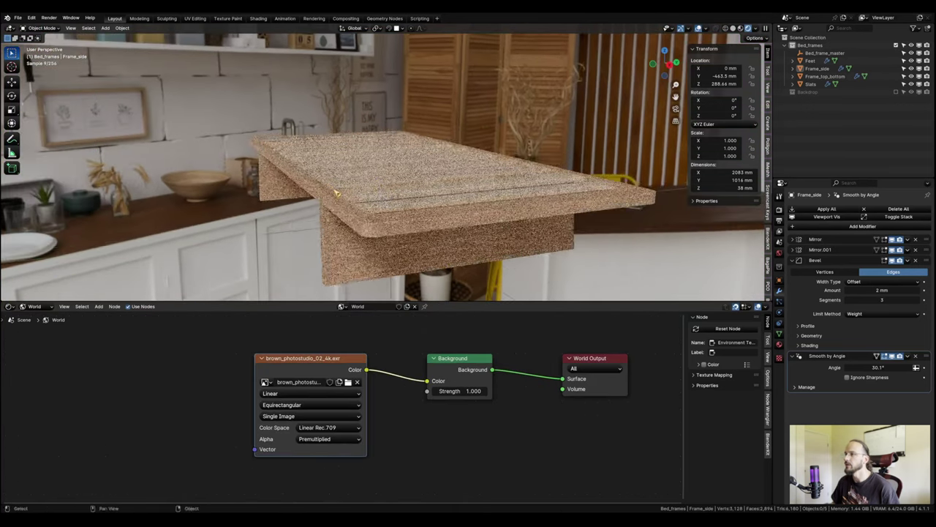
middle_drag(512, 190, 470, 217)
scroll(522, 213, up, 5)
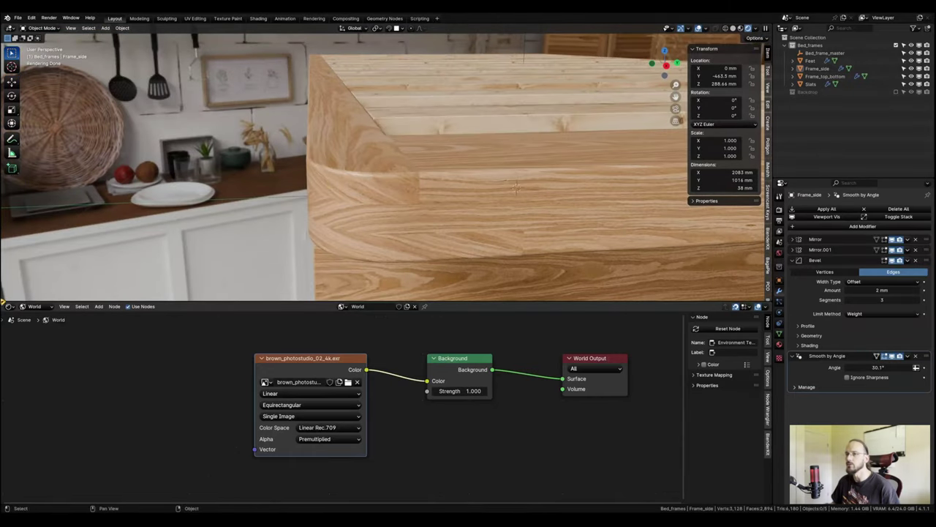
click(37, 307)
click(45, 330)
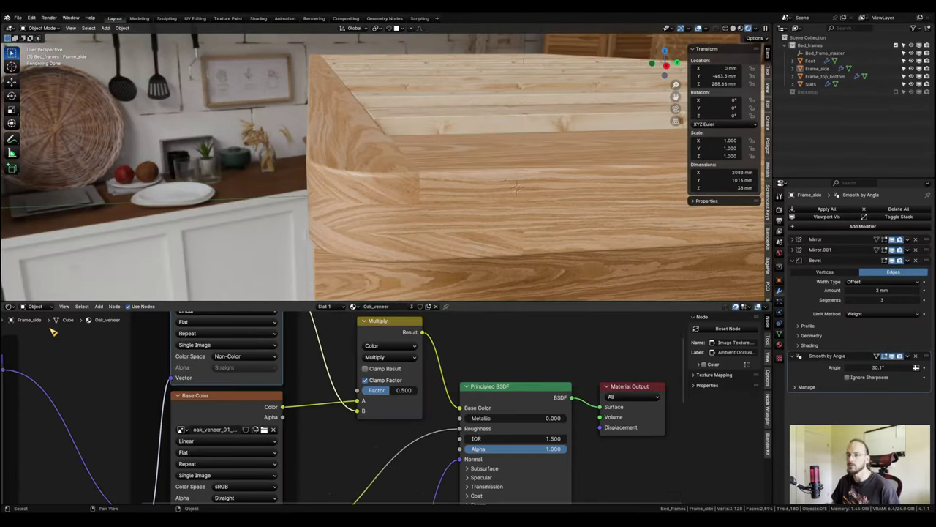
scroll(432, 399, down, 6)
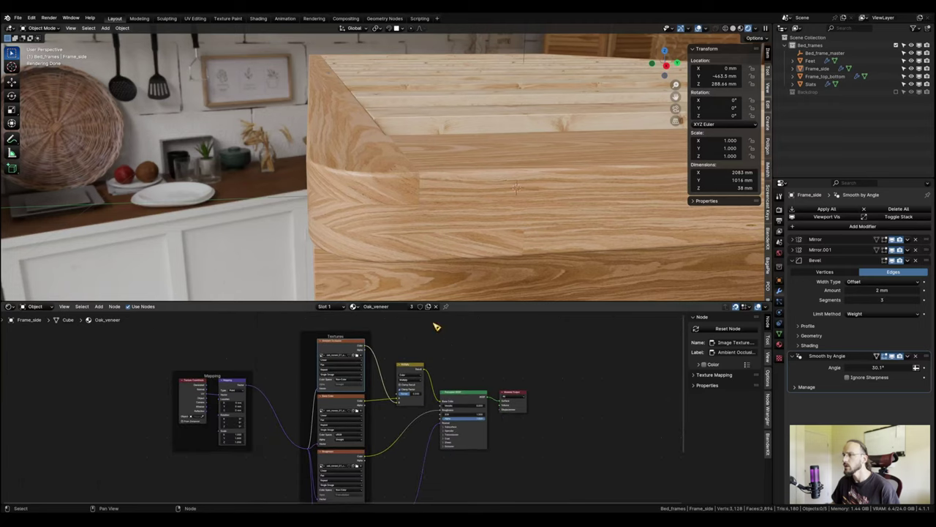
Give Oak_veneer's Principled BSDF a coat with Weight 1.000 and Roughness 0.404.
middle_drag(472, 235, 507, 208)
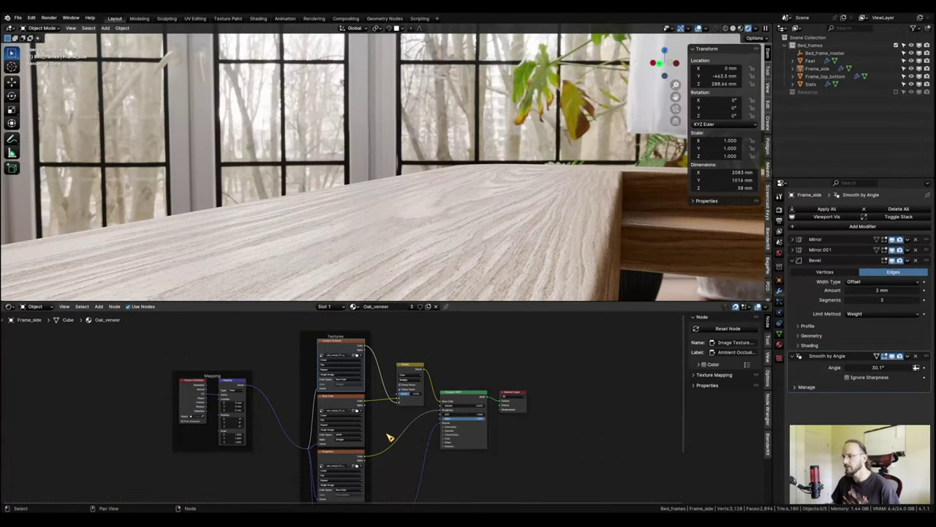
scroll(390, 437, up, 3)
middle_drag(412, 474, 404, 388)
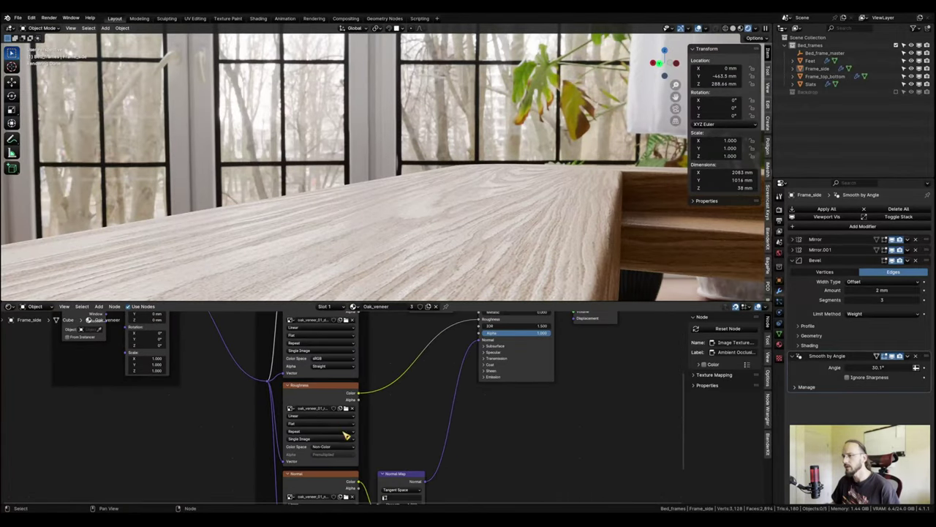
shift+scroll(378, 408, down, 3)
shift+scroll(349, 420, up, 6)
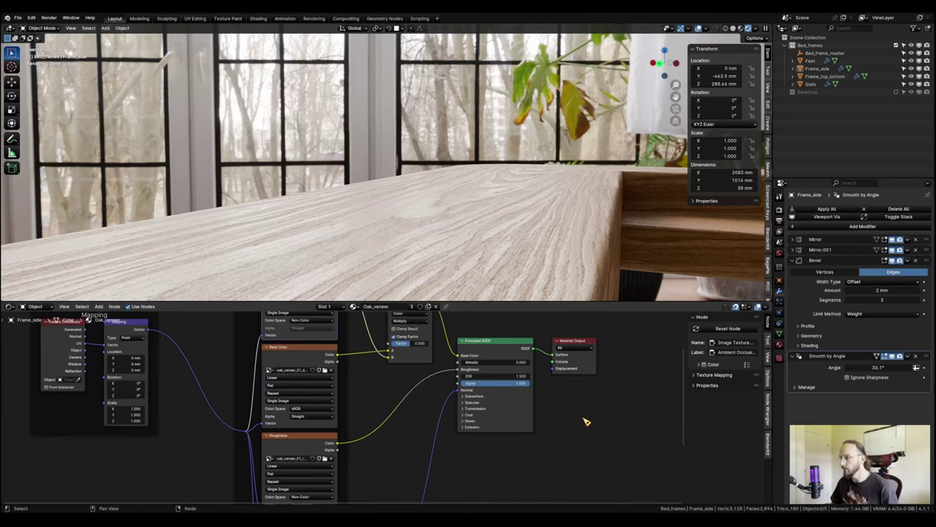
click(466, 415)
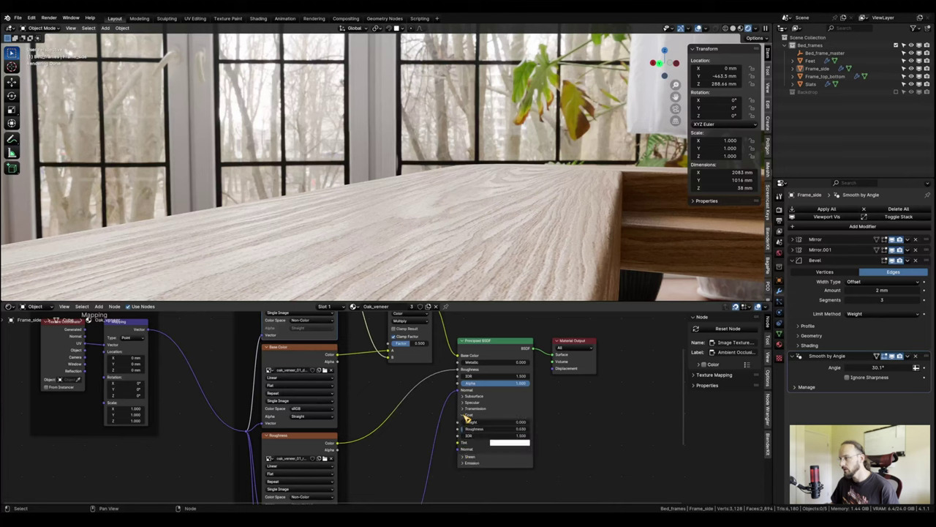
scroll(573, 438, up, 2)
drag(484, 420, 523, 420)
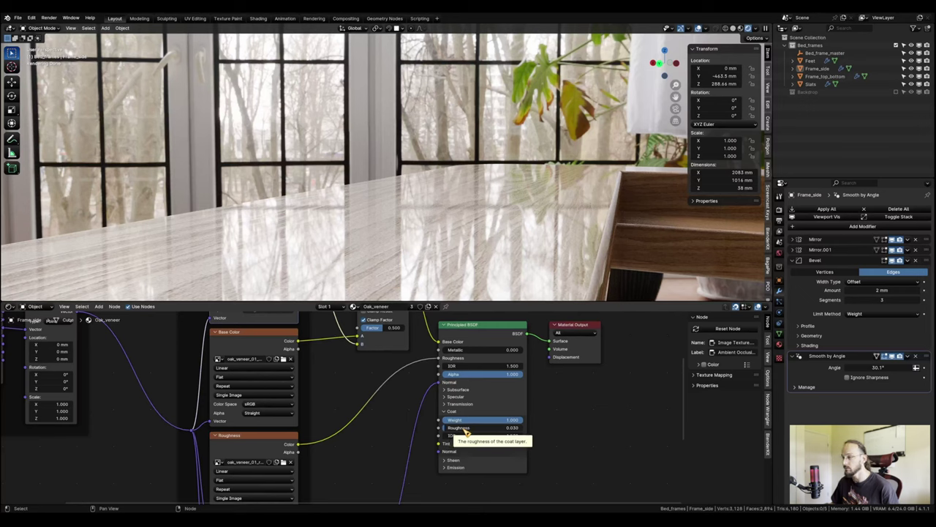
mouse_move(464, 429)
mouse_down()
mouse_move(490, 431)
mouse_move(475, 428)
mouse_up()
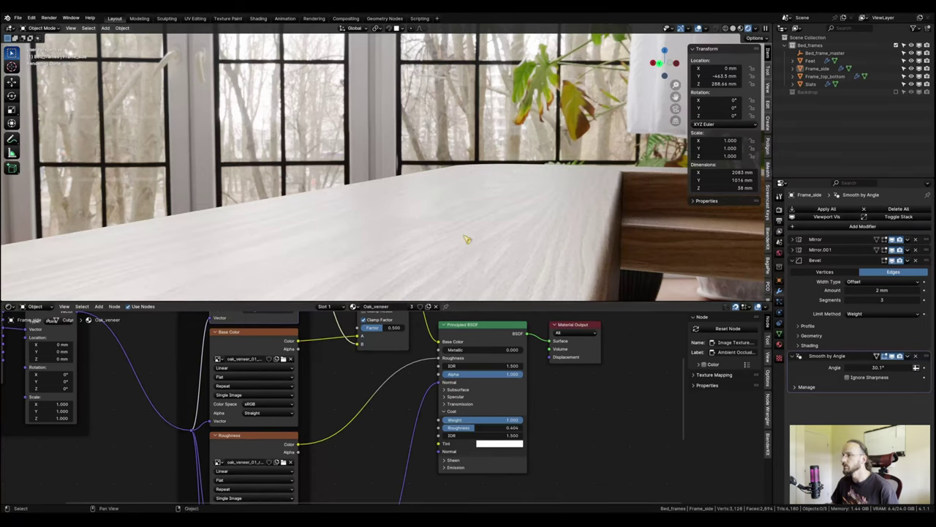
Connect the existing Normal Map output to the Principled BSDF's coat Normal input and check the surface reflections.
middle_drag(467, 240, 560, 240)
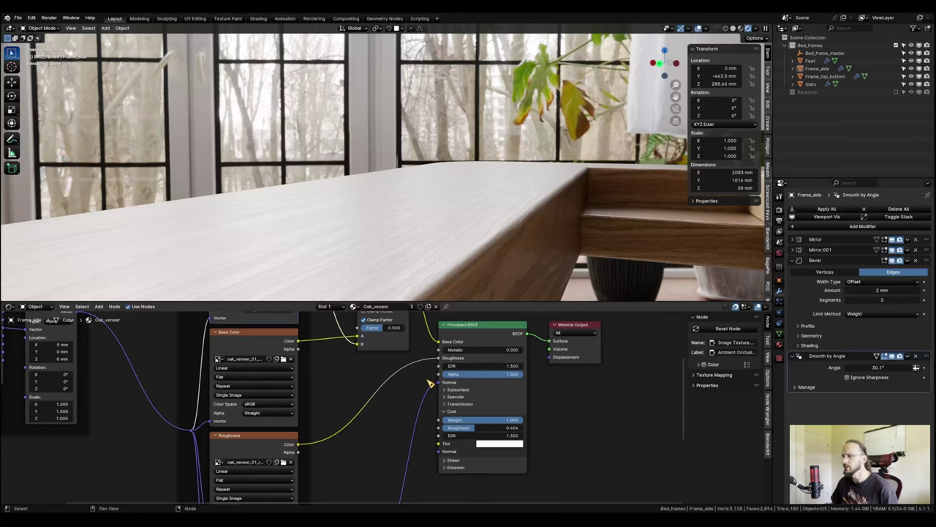
middle_drag(355, 467, 373, 404)
middle_drag(363, 436, 330, 434)
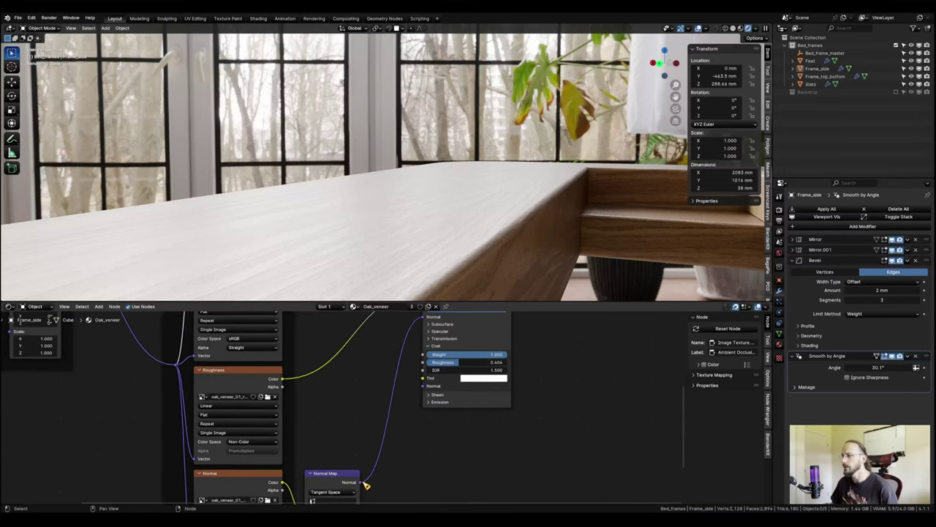
drag(363, 486, 425, 386)
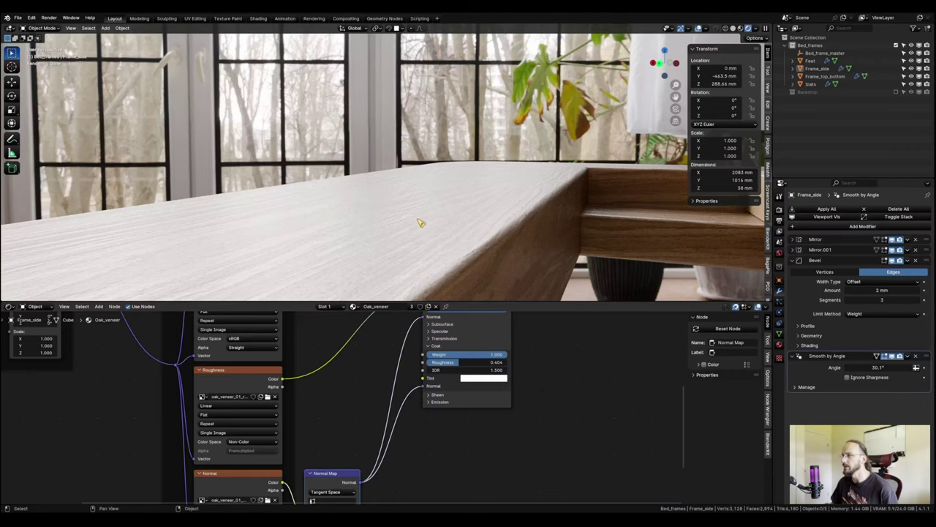
middle_drag(423, 223, 425, 224)
scroll(432, 227, up, 1)
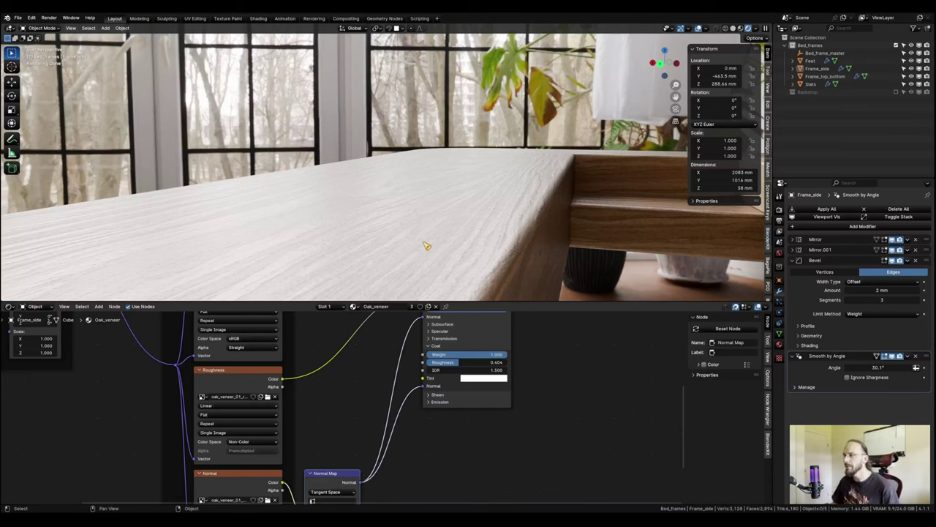
scroll(422, 230, down, 1)
Duplicate the Normal Map node, feed it from the Normal texture's Color, and use it for the coat Normal below the original.
middle_drag(343, 448, 353, 390)
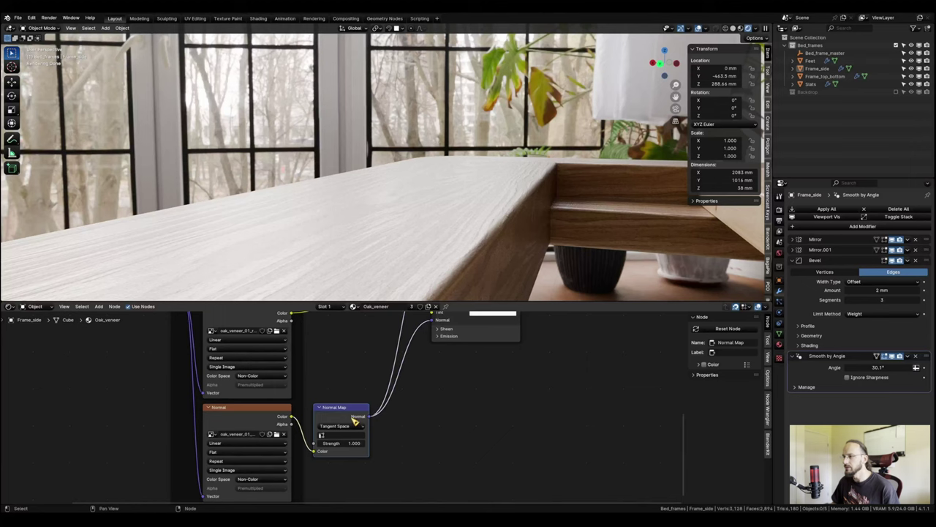
key(shift+d)
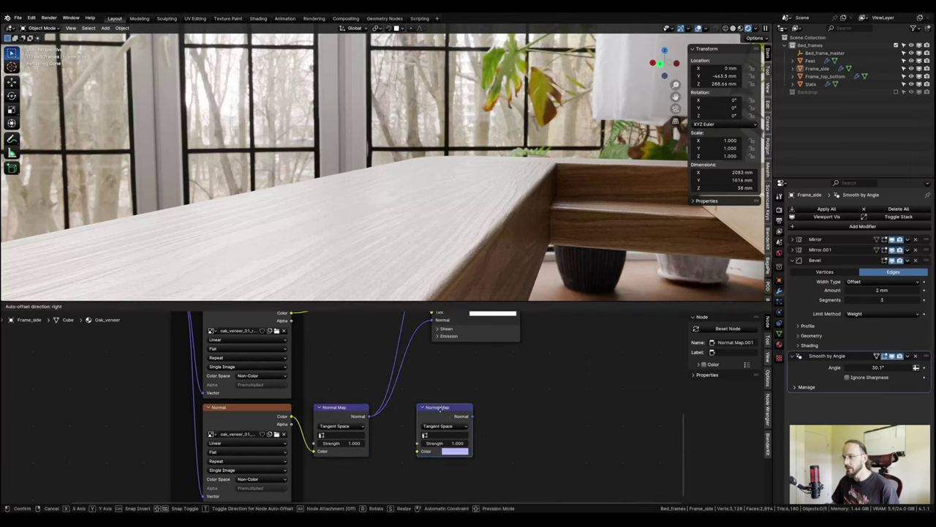
click(431, 401)
drag(361, 436, 357, 350)
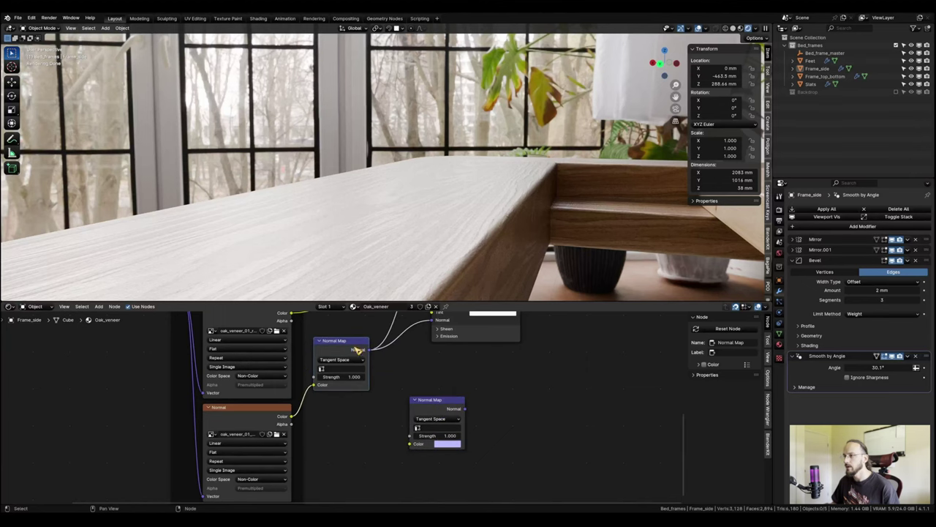
drag(293, 416, 409, 443)
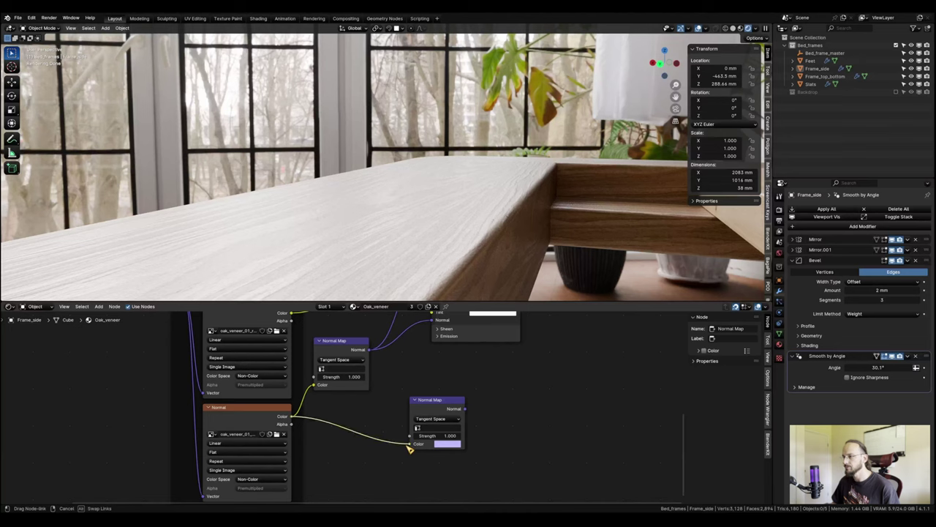
drag(433, 401, 433, 351)
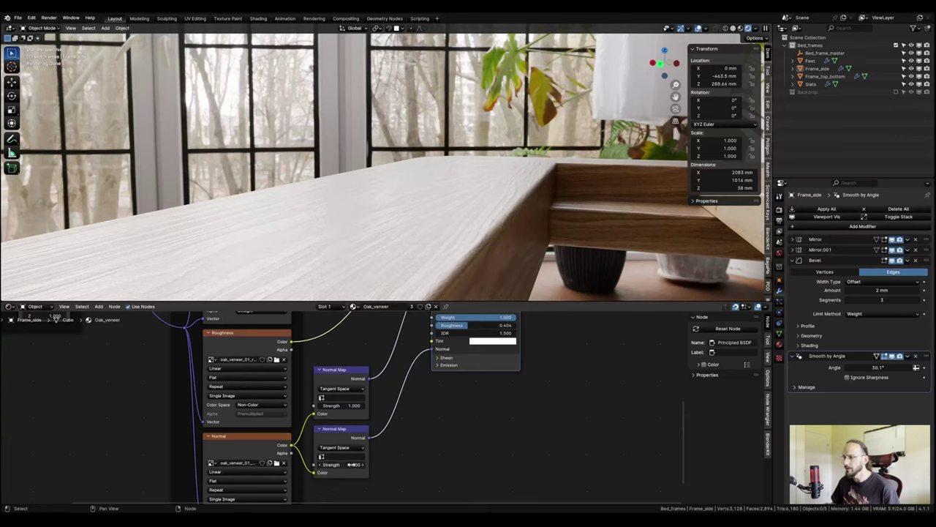
Set the Strength of Oak_veneer's lower Normal Map to 0.100 and check the coat reflections along the frame.
drag(354, 465, 345, 465)
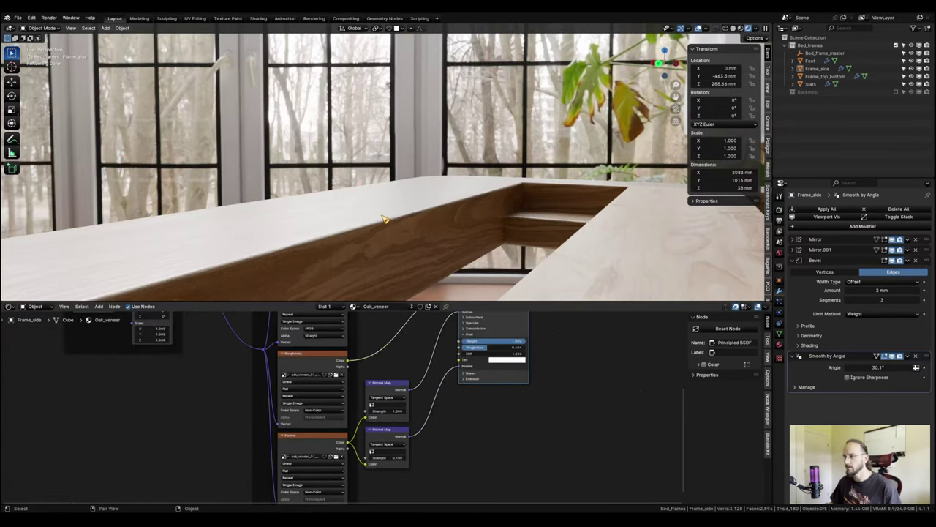
scroll(414, 240, down, 3)
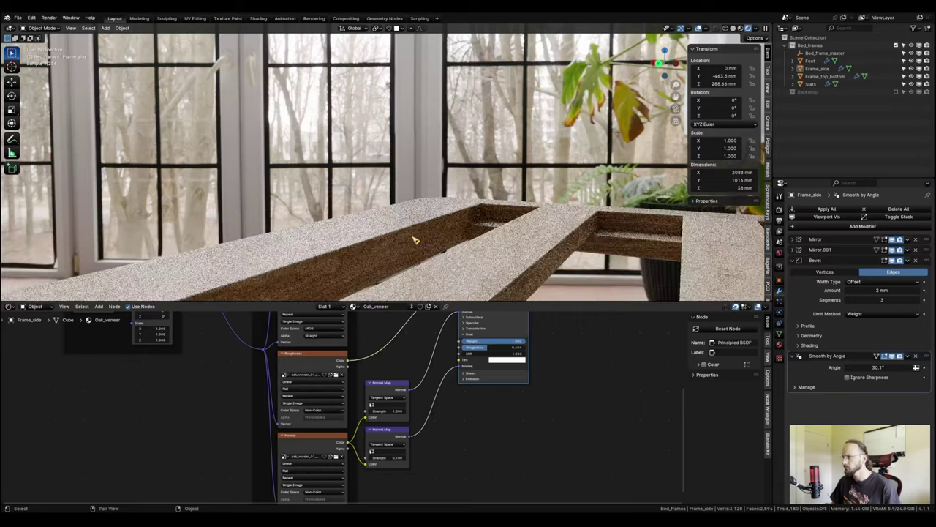
middle_drag(414, 239, 516, 203)
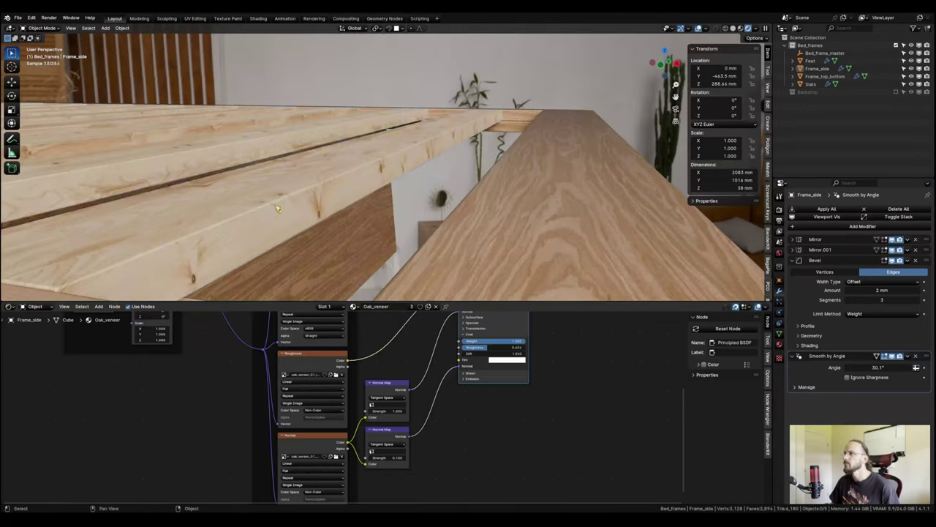
Give the slats' Wood 42 Principled BSDF a coat with Weight 1.000 and Roughness 0.401.
click(276, 209)
scroll(384, 378, down, 8)
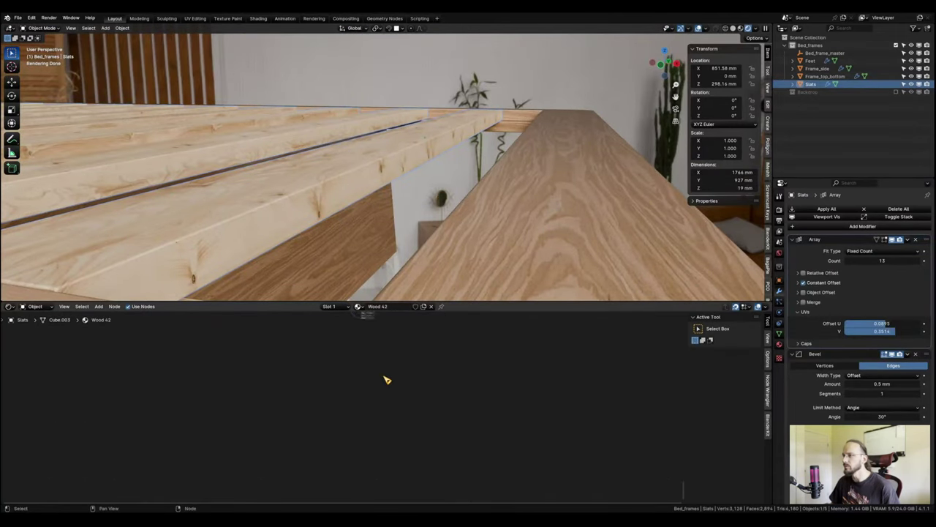
middle_drag(376, 359, 498, 461)
scroll(497, 439, up, 10)
click(512, 428)
scroll(501, 422, up, 2)
click(486, 413)
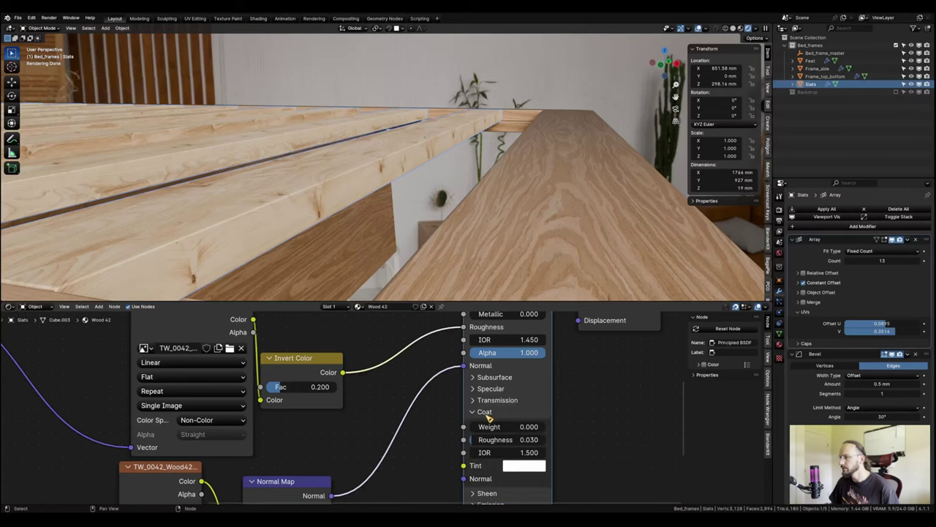
scroll(562, 445, down, 3)
mouse_move(511, 429)
mouse_down()
mouse_move(552, 429)
mouse_move(509, 440)
mouse_up()
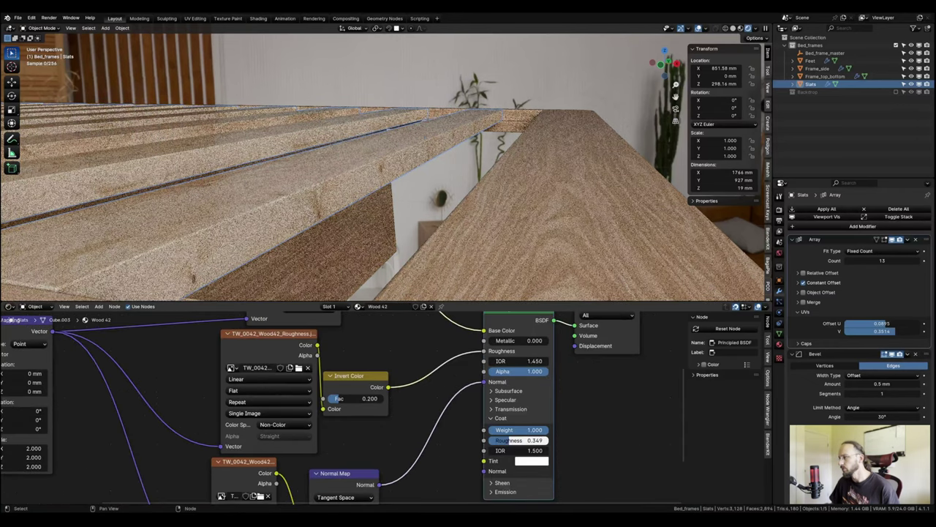
Duplicate Wood 42's Normal Map node, feed it from the normal texture's Color, and connect it to the coat Normal input.
key(shift+d)
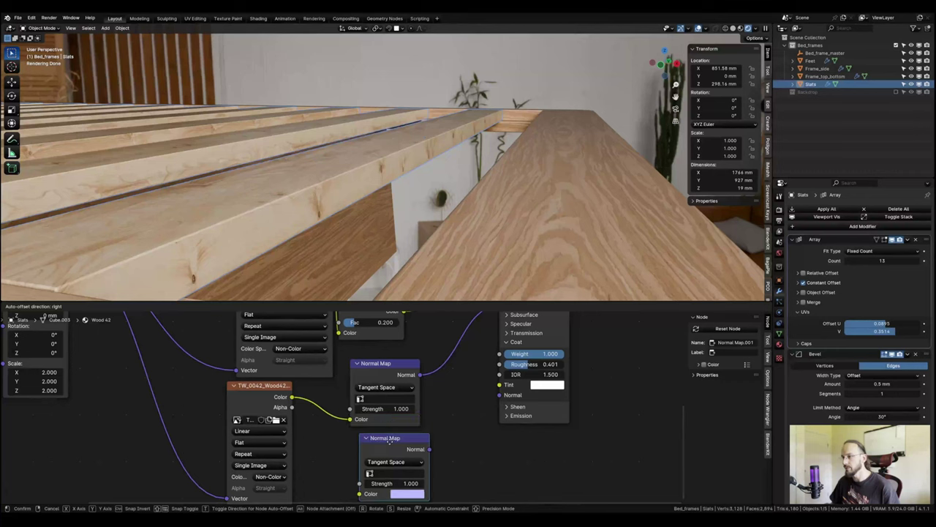
click(389, 440)
drag(293, 398, 373, 499)
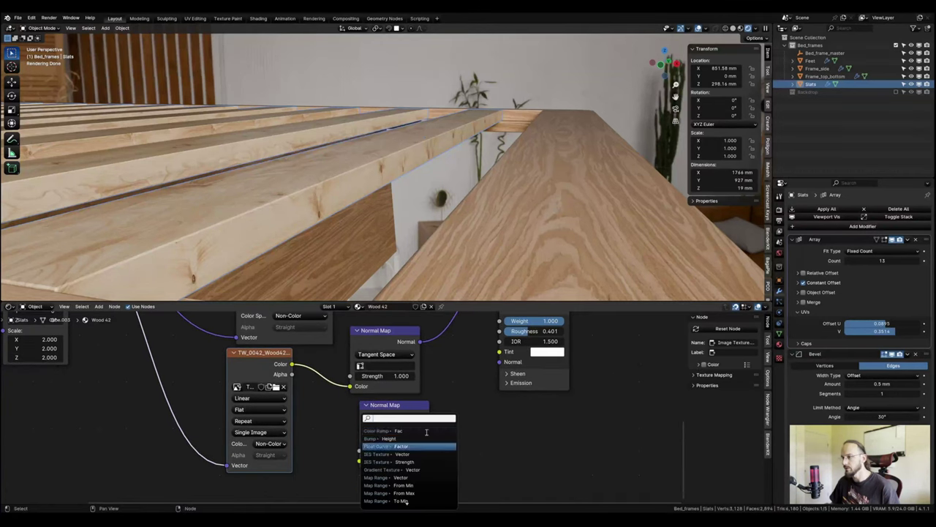
drag(294, 368, 361, 461)
drag(422, 410, 500, 361)
Set the duplicated Normal Map's Strength to 0.100 and review the slats and frame from farther away.
mouse_move(396, 450)
mouse_down()
mouse_move(409, 450)
mouse_move(388, 450)
mouse_up()
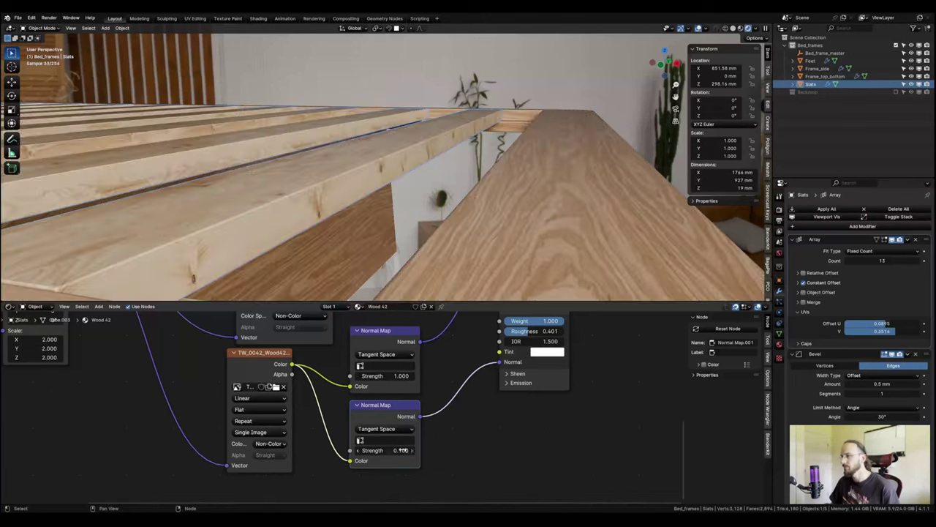
scroll(267, 215, down, 4)
middle_drag(267, 215, 408, 227)
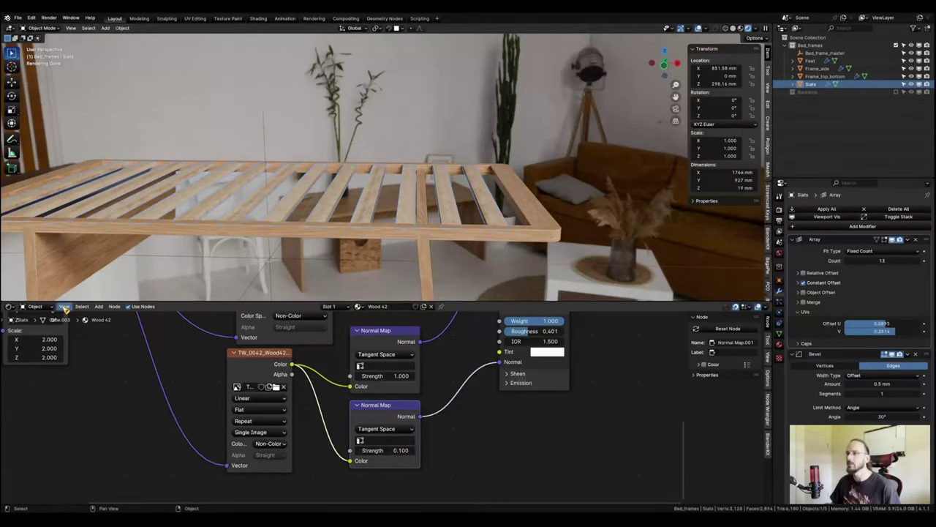
Examine the wood materials on the bed frame's sides, slats and feet from several angles in the rendered view.
click(36, 306)
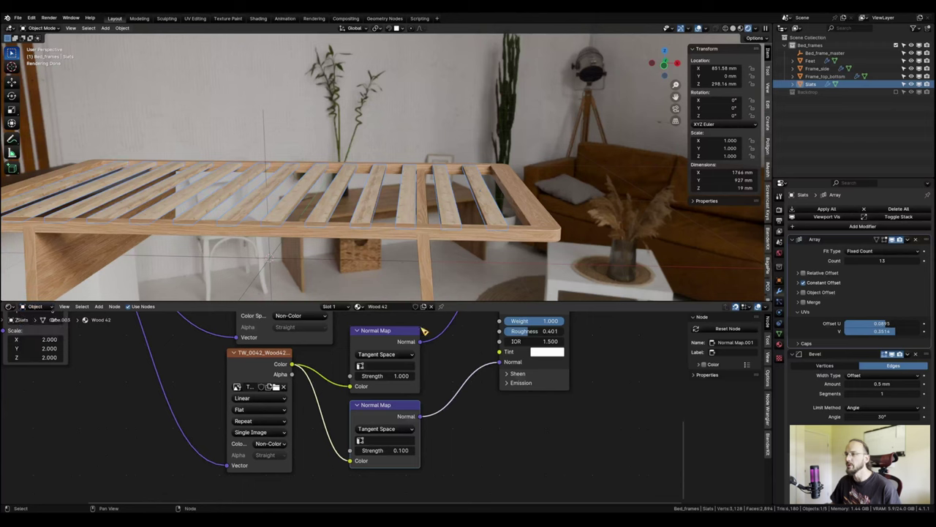
scroll(449, 221, down, 3)
middle_drag(447, 218, 443, 233)
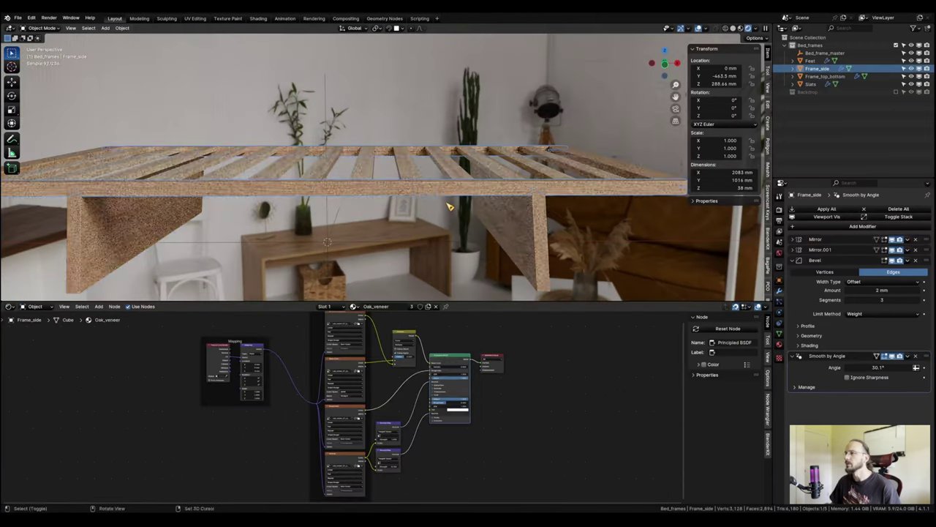
scroll(449, 206, down, 2)
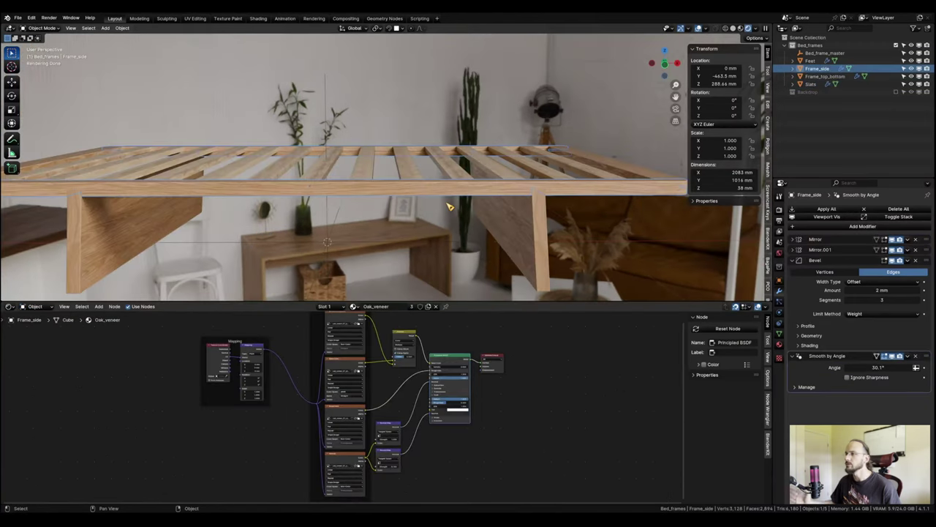
scroll(483, 197, down, 1)
middle_drag(485, 194, 490, 220)
scroll(468, 232, up, 1)
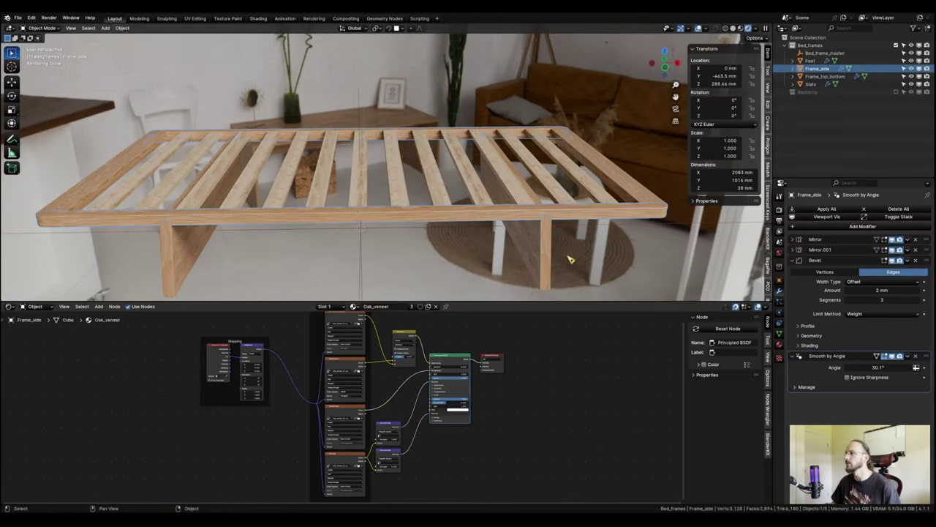
scroll(423, 260, down, 3)
middle_drag(423, 260, 429, 239)
scroll(428, 239, up, 2)
middle_drag(465, 156, 466, 202)
scroll(474, 189, down, 3)
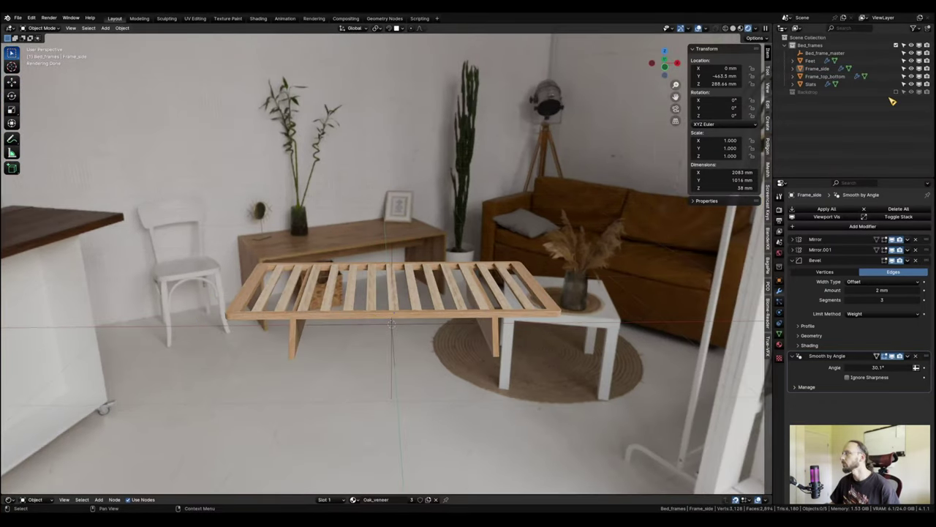
Enable the Backdrop collection in the view layer to show the floor under the bed frame.
click(896, 92)
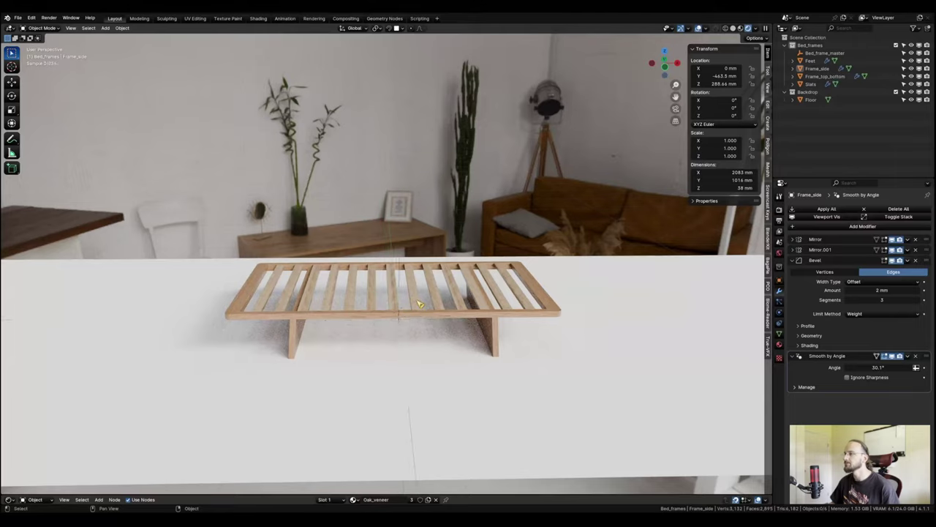
scroll(419, 303, down, 2)
middle_drag(405, 304, 463, 313)
scroll(439, 326, up, 3)
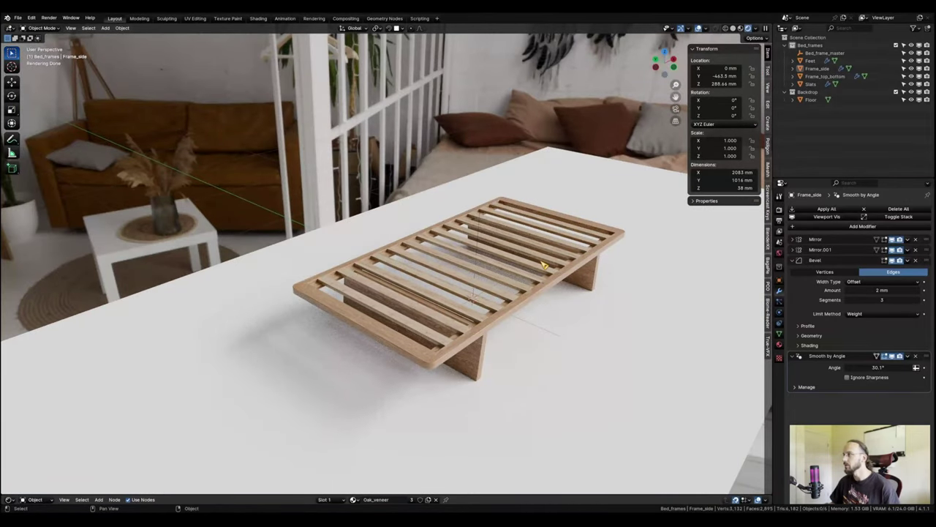
Add a plane mesh at the world origin and rotate it 90° about the X axis so it stands upright.
key(shift+a)
mouse_move(544, 271)
click(585, 276)
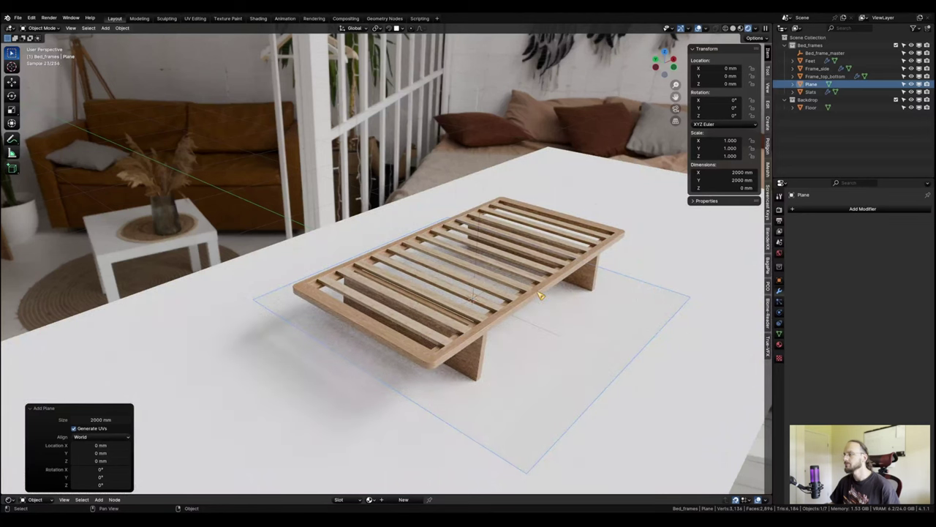
key(r)
text(90)
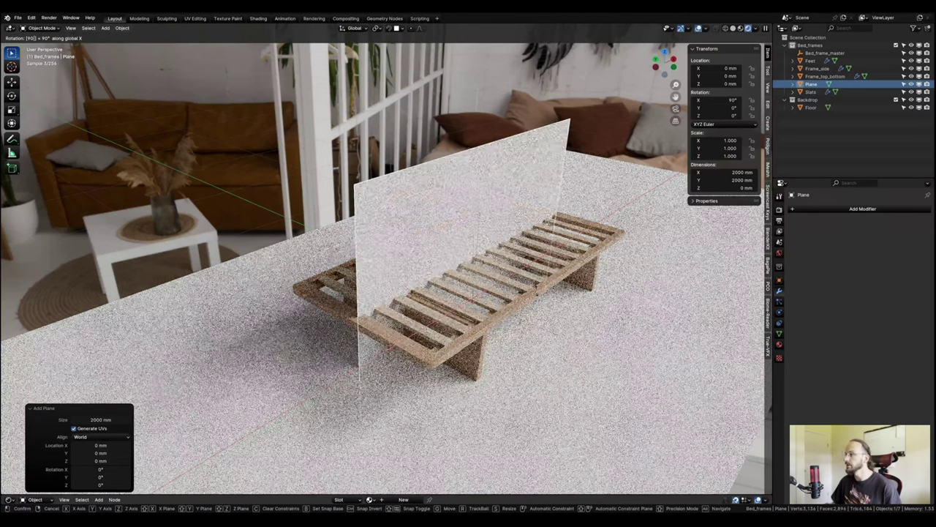
key(Return)
Move the upright plane behind the bed to about Y 1498 mm and raise it to about Z 989 mm.
key(g)
key(shift+z)
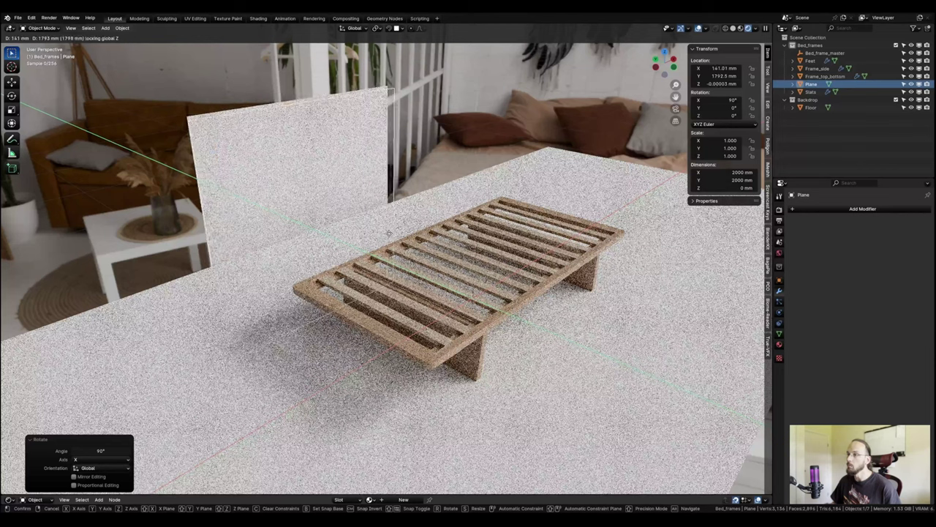
click(393, 209)
key(g)
key(z)
click(397, 132)
middle_drag(412, 209, 496, 264)
Apply the plane's rotation and set its Z dimension to 2400 mm.
key(ctrl+a)
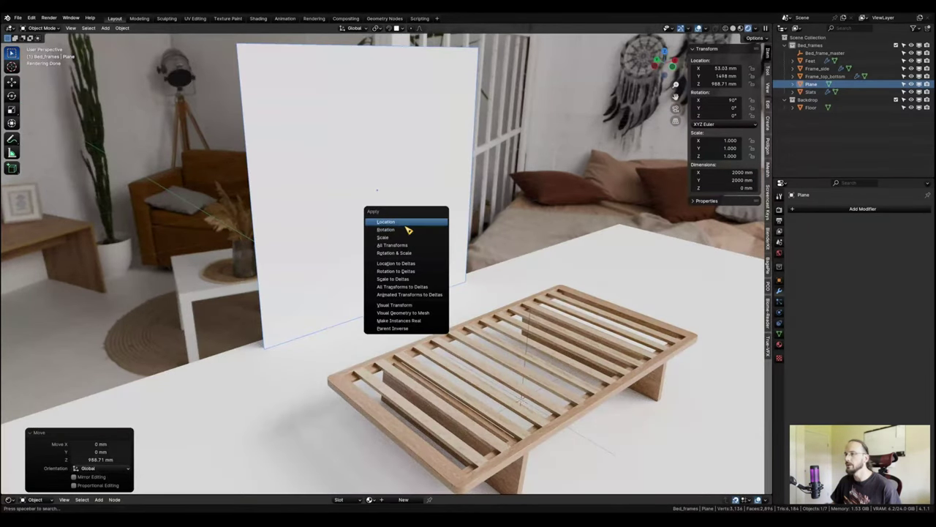
click(395, 229)
click(724, 188)
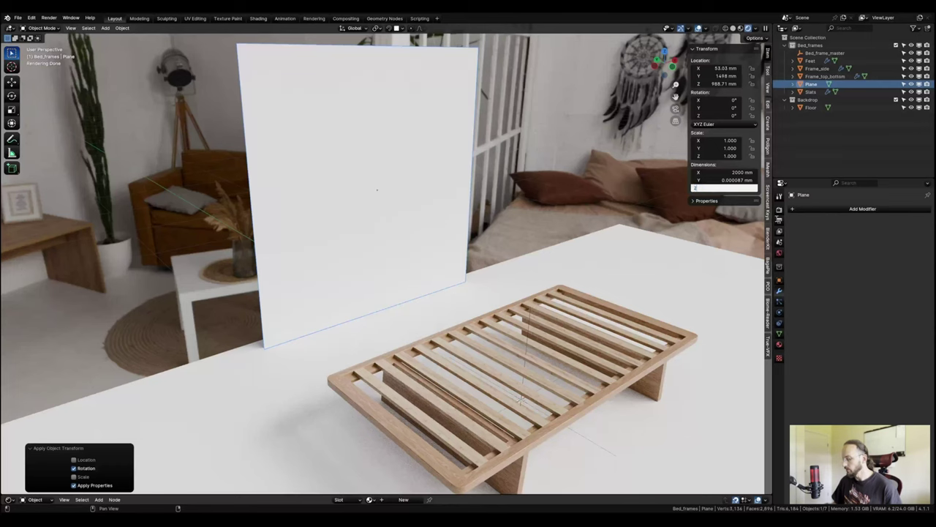
text(2400)
key(Return)
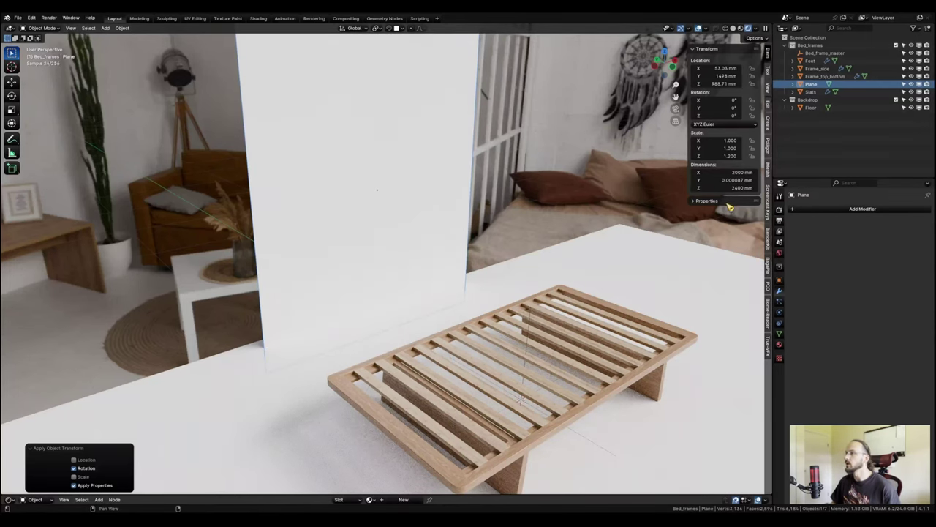
Raise the plane by about 201 mm along Z so its lower edge meets the floor.
scroll(475, 280, down, 3)
middle_drag(476, 281, 387, 328)
key(g)
key(z)
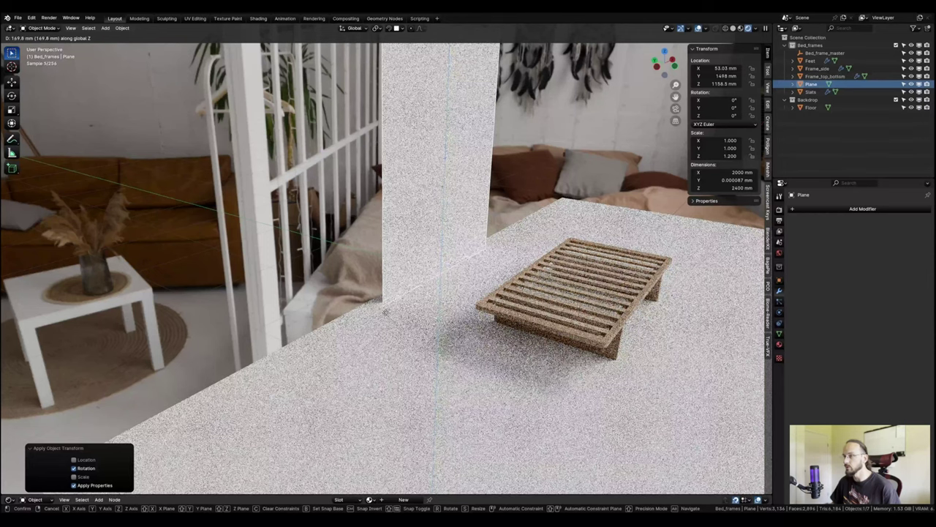
click(387, 310)
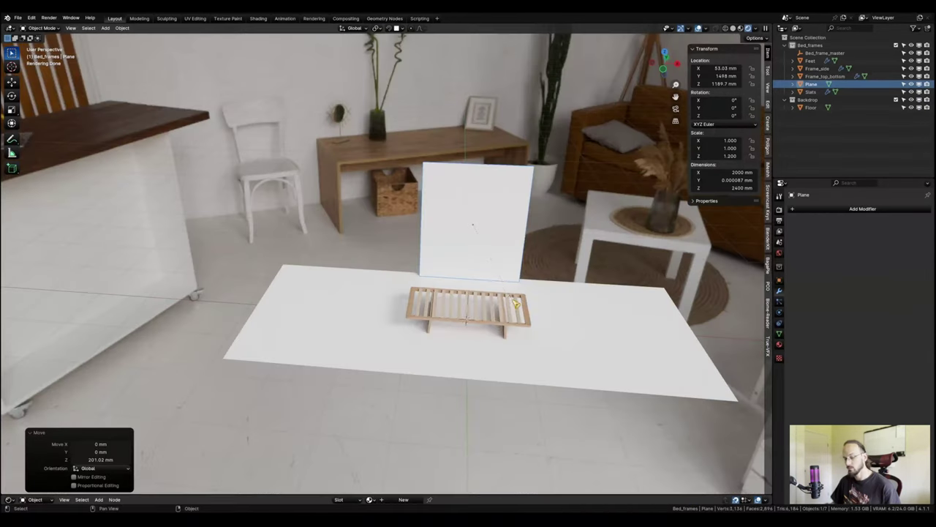
Scale the plane along X by about 3.78 so it forms a backdrop about 7557 mm wide.
key(s)
key(x)
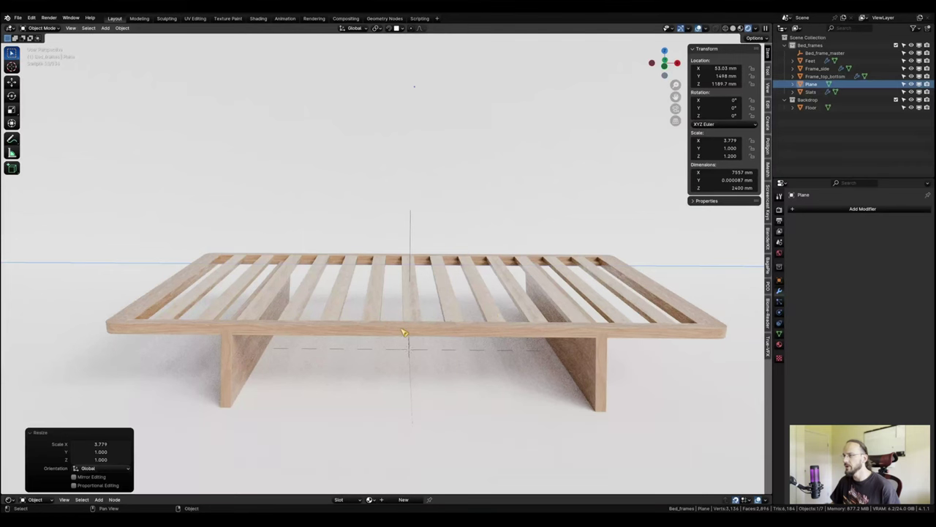
scroll(417, 106, down, 2)
middle_drag(417, 262, 570, 376)
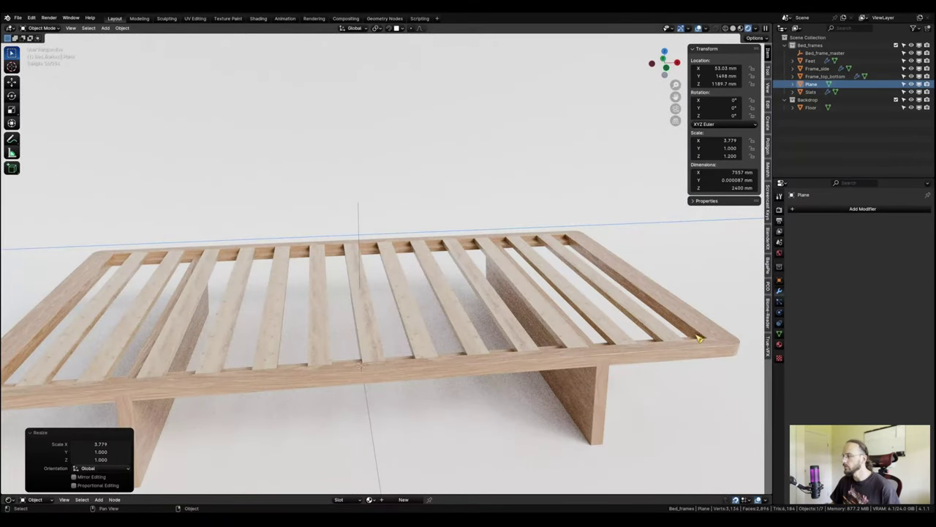
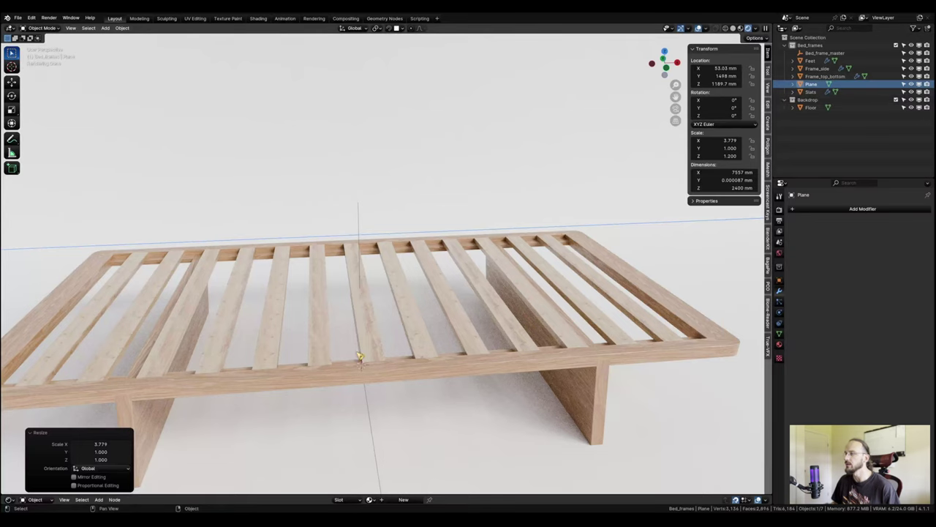
Move the plane into the Backdrop collection and rename it Wall.
click(822, 92)
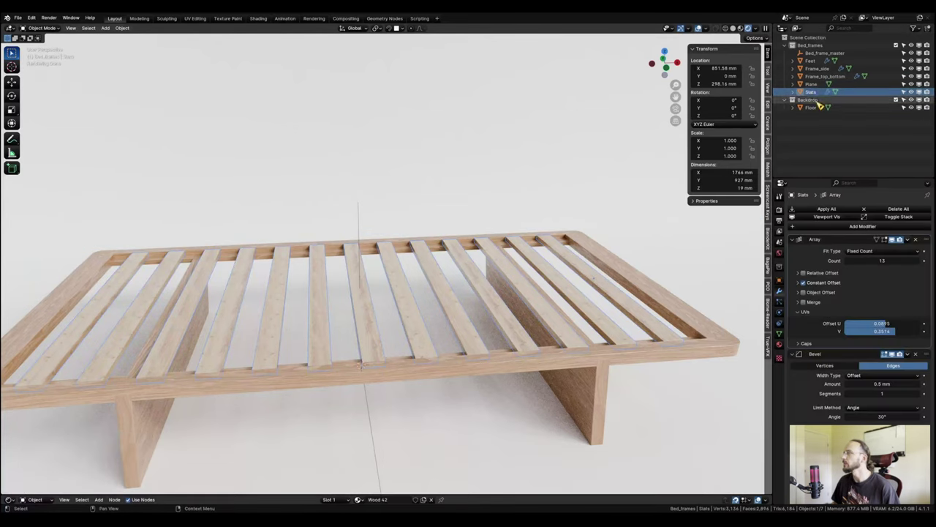
click(812, 85)
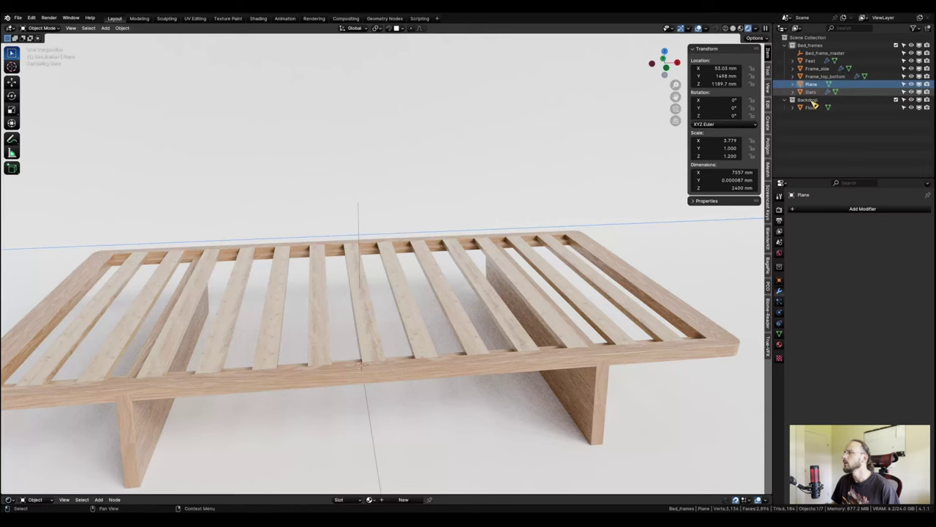
drag(813, 87, 809, 100)
double_click(812, 108)
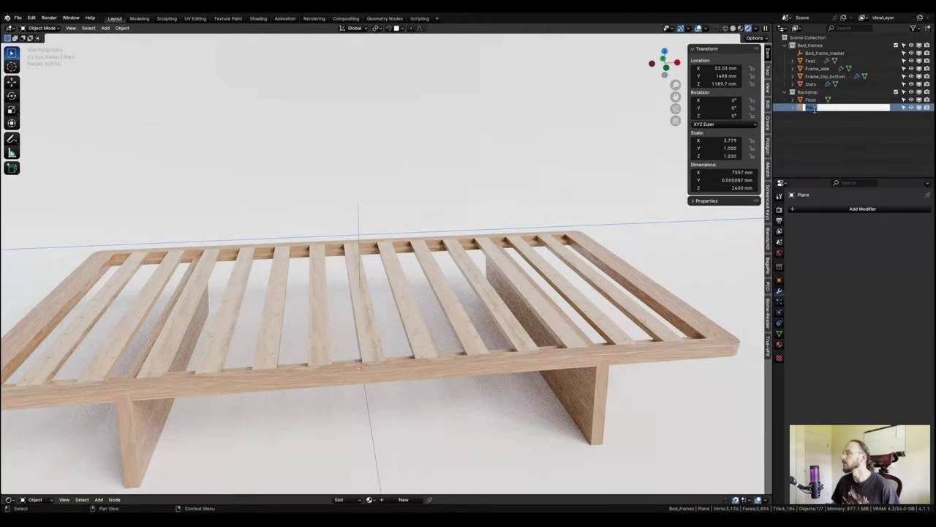
text(Wall)
key(Return)
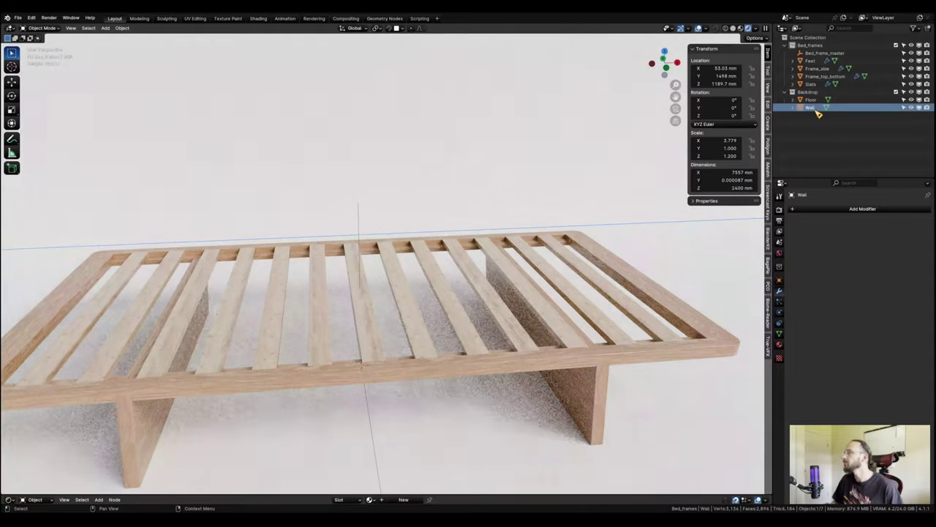
In solid shading, parent Slats, Frame_top_bottom, Frame_side and Feet to the Bed_frame_master empty using the Object option.
click(812, 85)
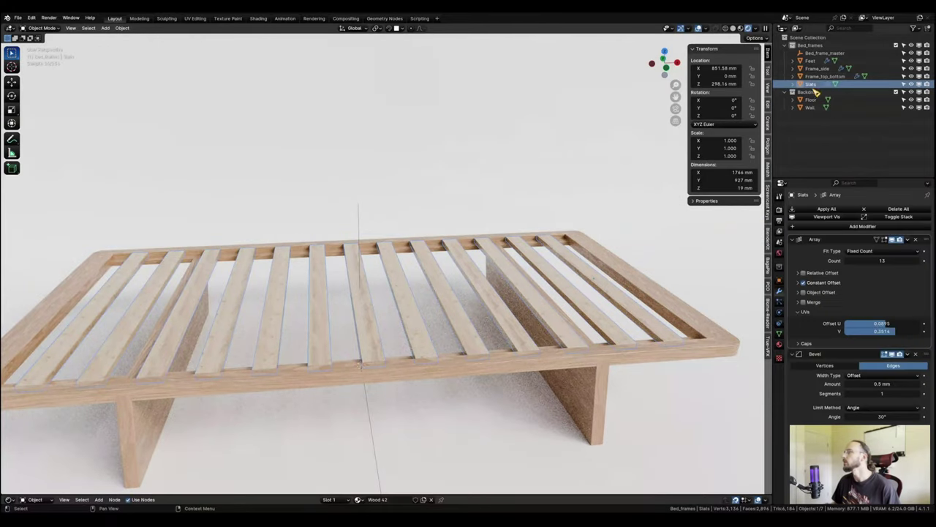
shift+click(821, 76)
shift+click(820, 70)
shift+click(811, 62)
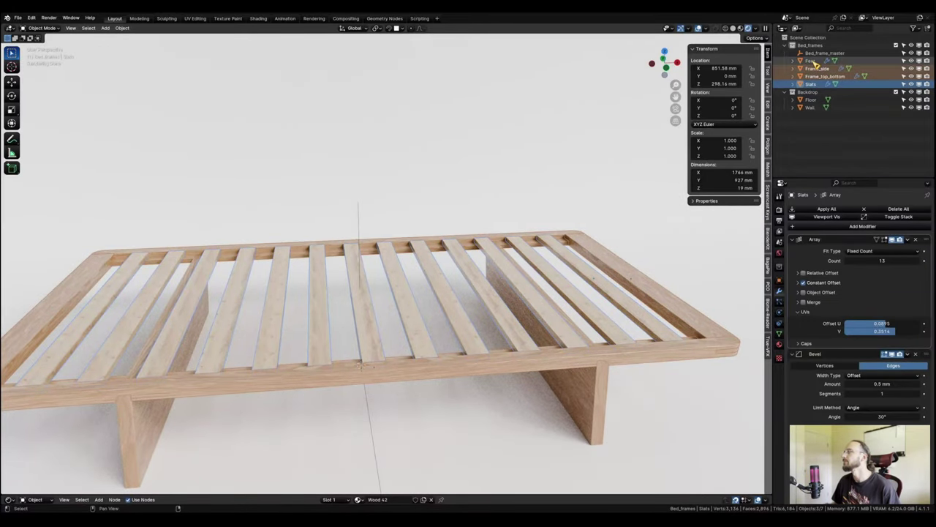
shift+click(829, 54)
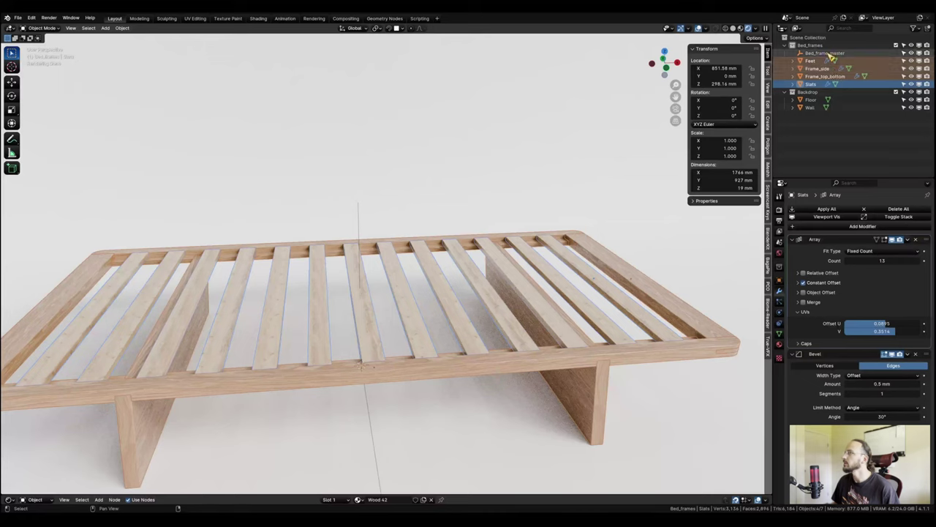
shift+click(829, 55)
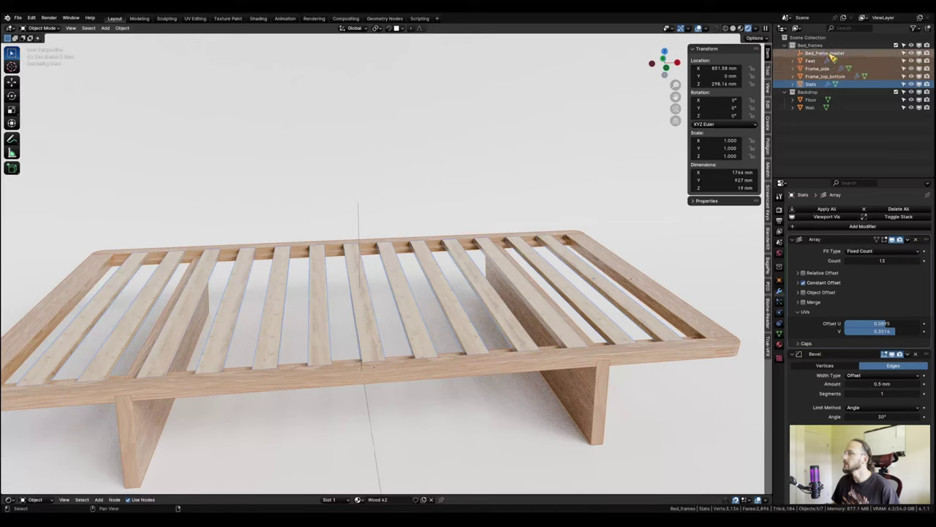
shift+click(360, 218)
shift+click(360, 218)
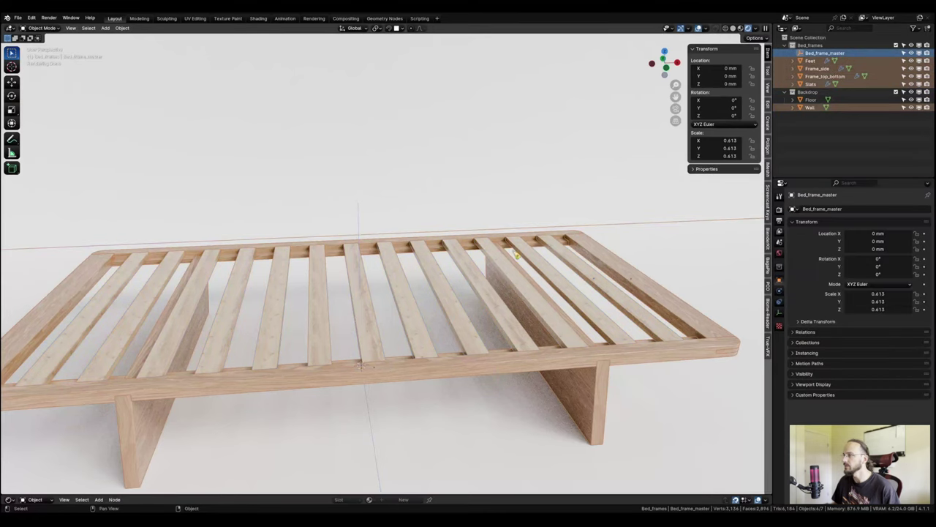
scroll(373, 314, up, 2)
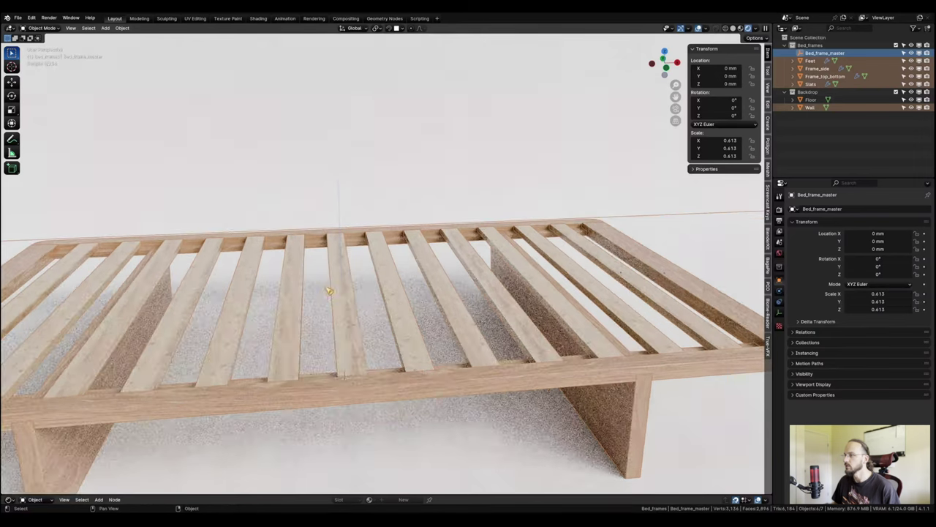
click(733, 28)
middle_drag(377, 304, 448, 279)
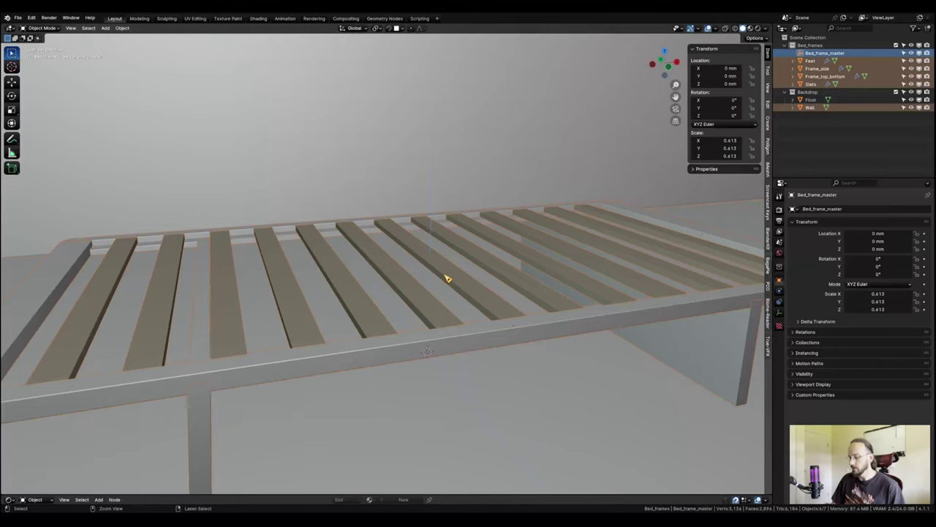
key(ctrl+p)
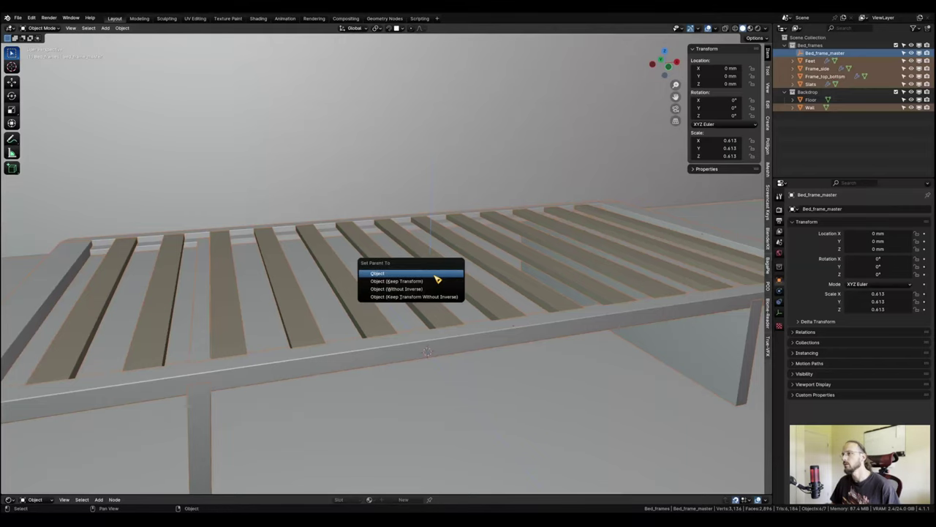
click(436, 276)
Expand the children of Bed_frame_master, clear the Wall's parent, and leave only the Wall selected.
scroll(449, 352, down, 3)
click(800, 52)
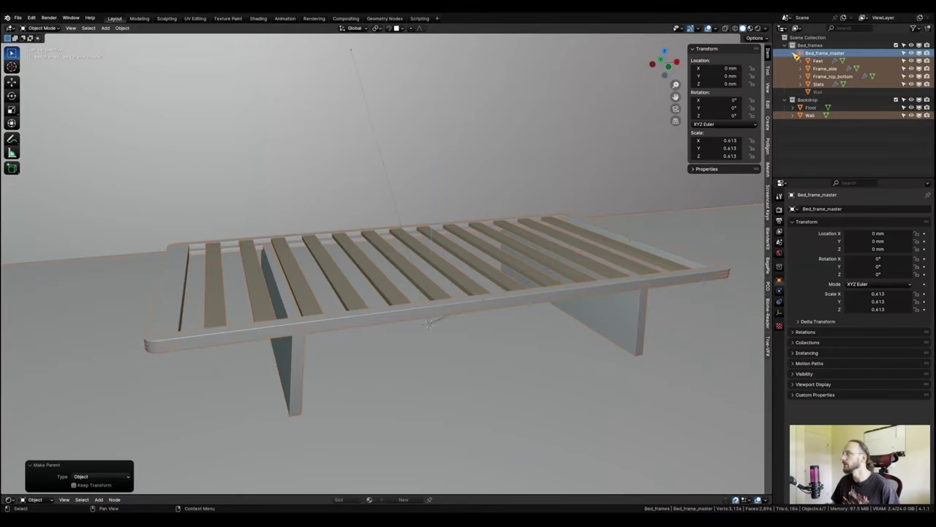
click(819, 91)
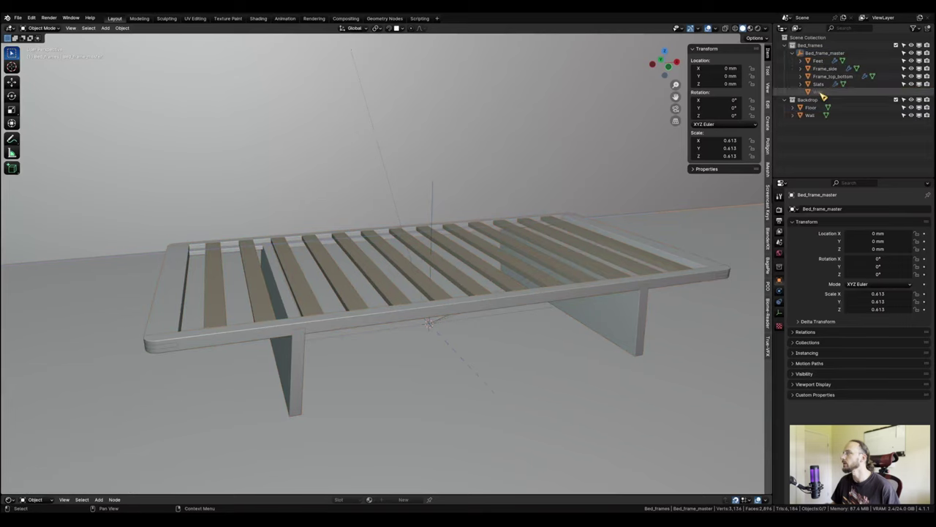
middle_drag(560, 330, 478, 267)
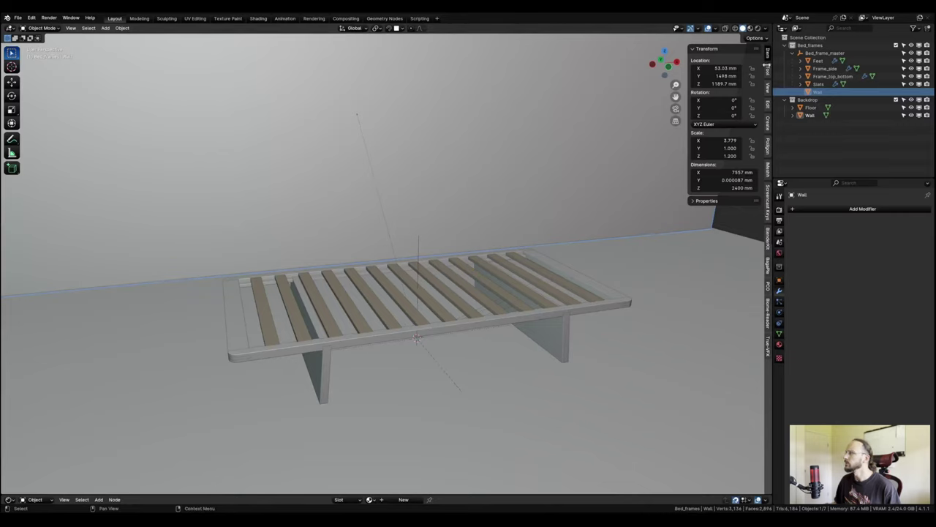
key(alt+p)
click(492, 166)
key(alt+a)
scroll(297, 247, up, 3)
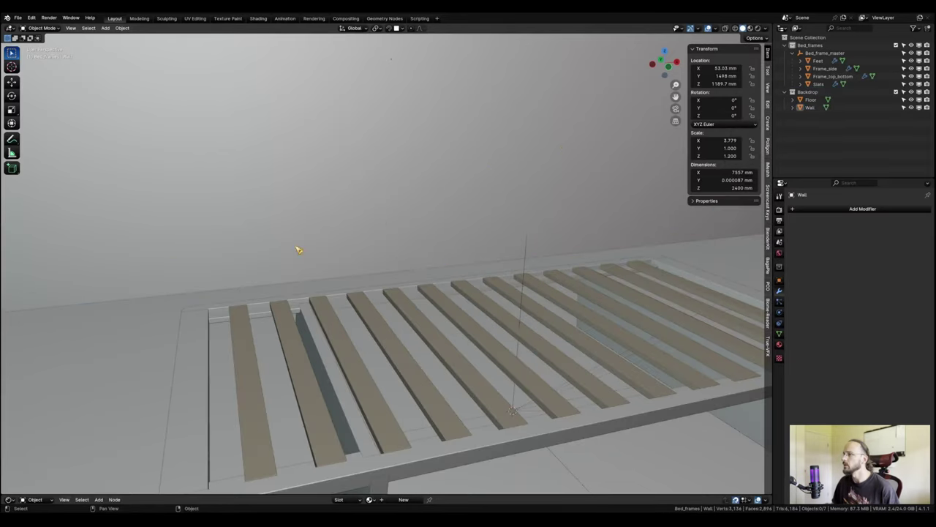
shift+middle_drag(550, 275, 522, 244)
click(489, 223)
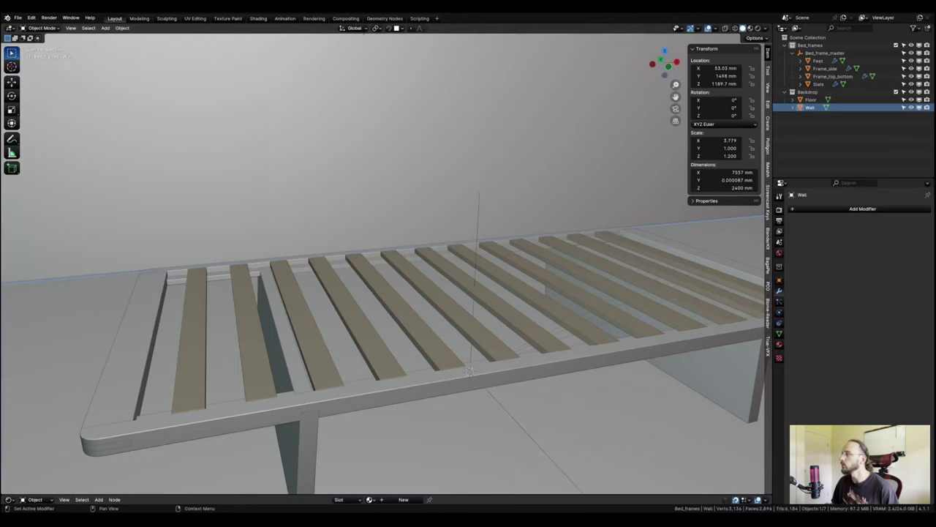
Move Bed_frame_master across the floor toward the wall to about X 27 mm and Y 927 mm, keeping its height locked.
click(826, 54)
scroll(564, 322, down, 3)
middle_drag(558, 331, 507, 295)
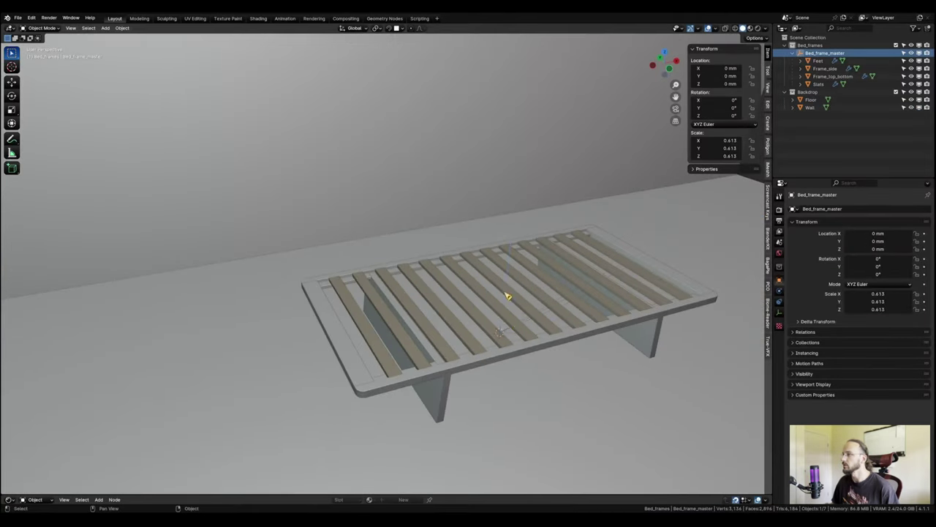
middle_drag(600, 322, 587, 294)
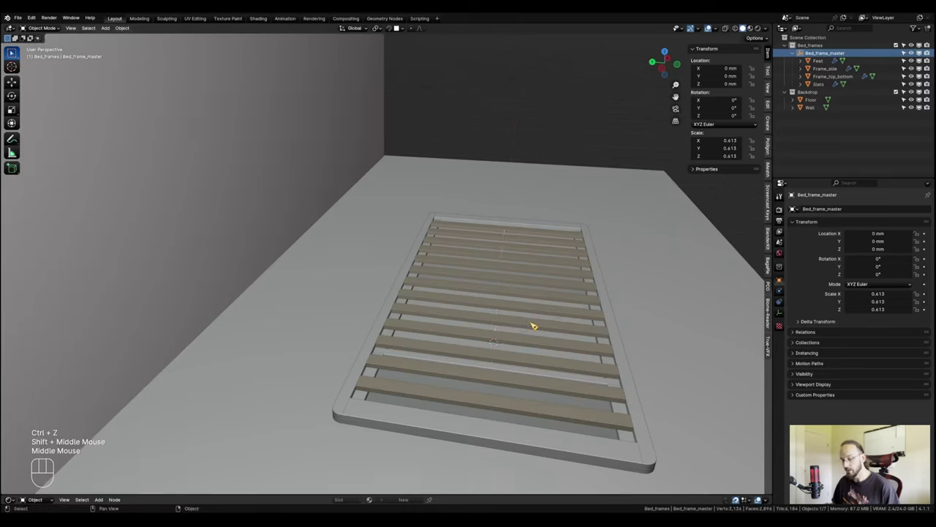
key(g)
shift+middle_click(529, 320)
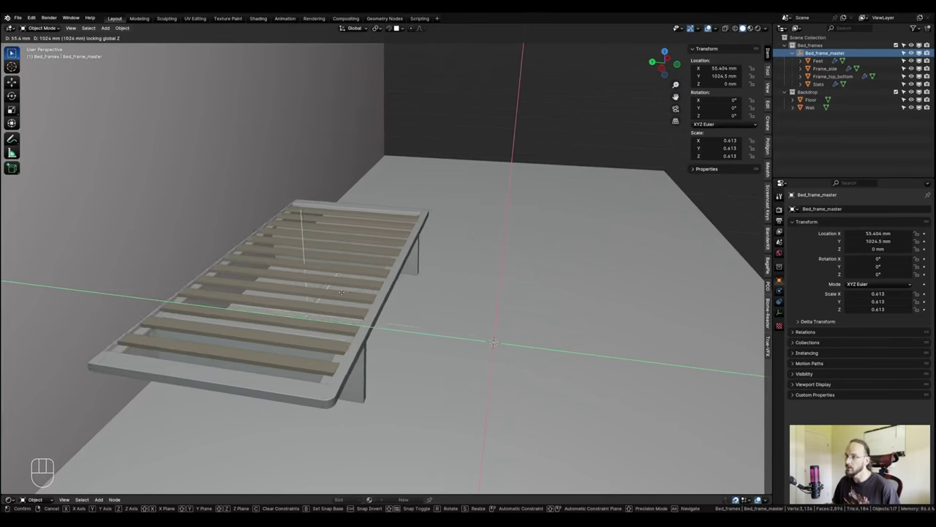
click(364, 295)
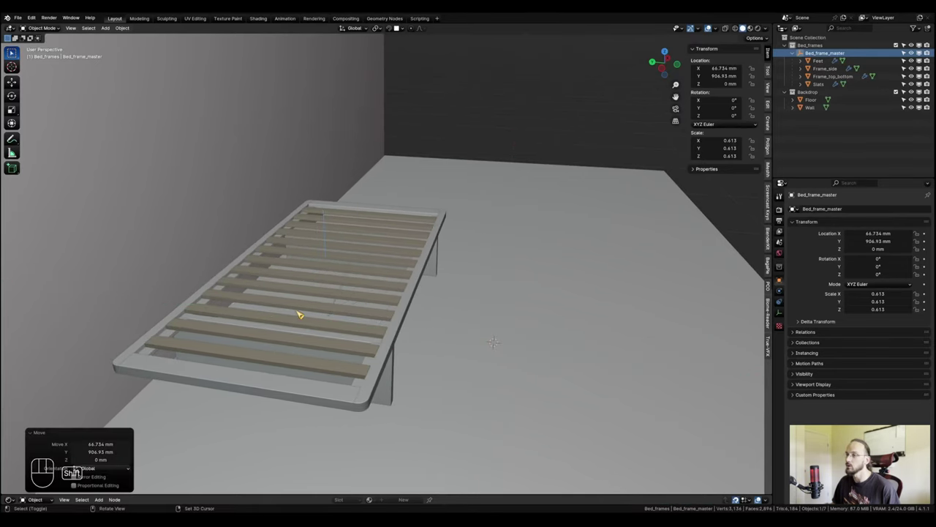
shift+middle_drag(301, 315, 511, 238)
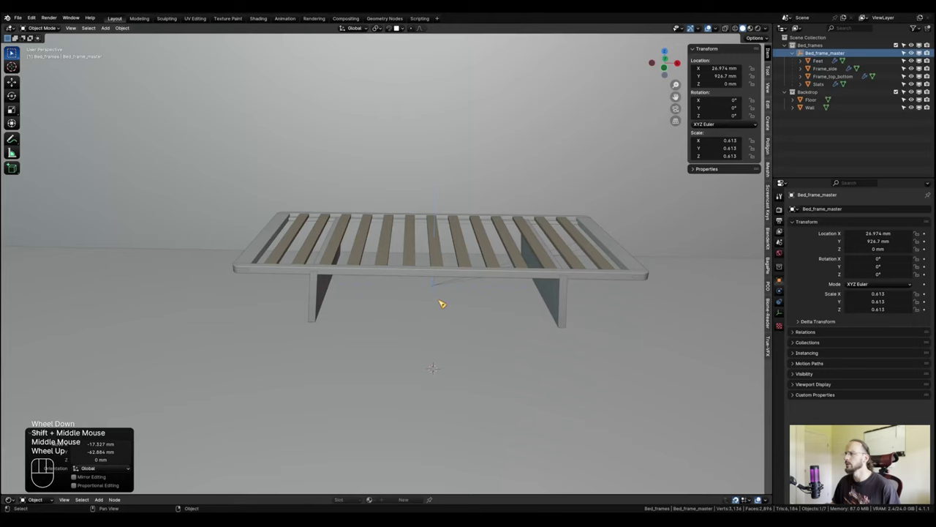
shift+middle_drag(450, 271, 406, 255)
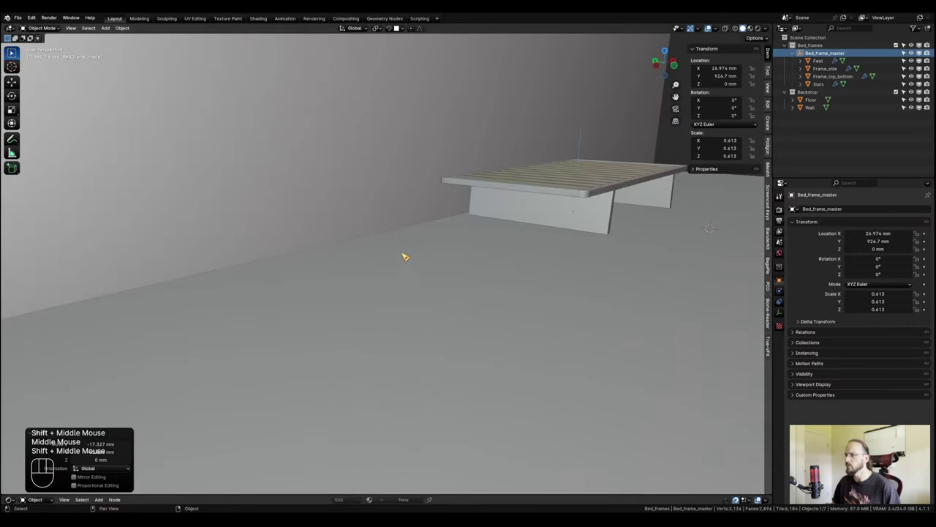
Make Backdrop the active collection and add a cube to it.
scroll(477, 298, up, 1)
middle_drag(477, 299, 515, 302)
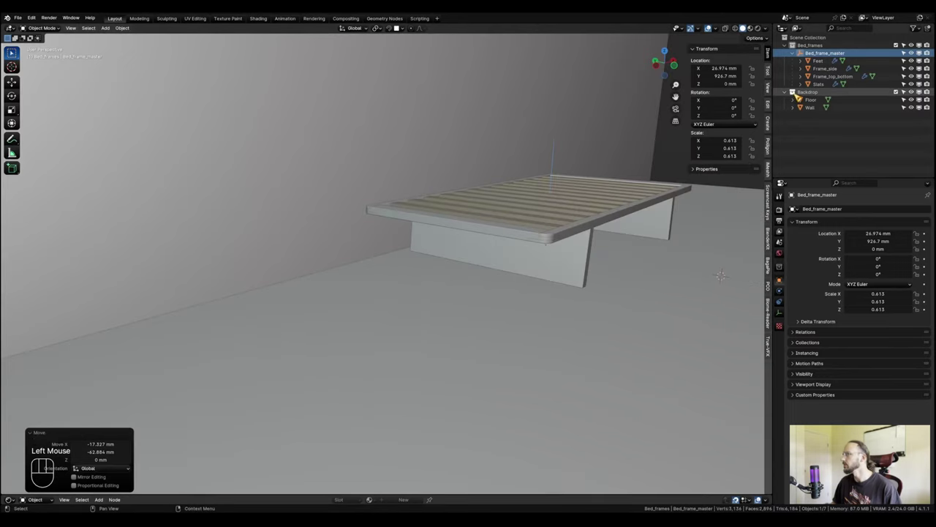
click(797, 92)
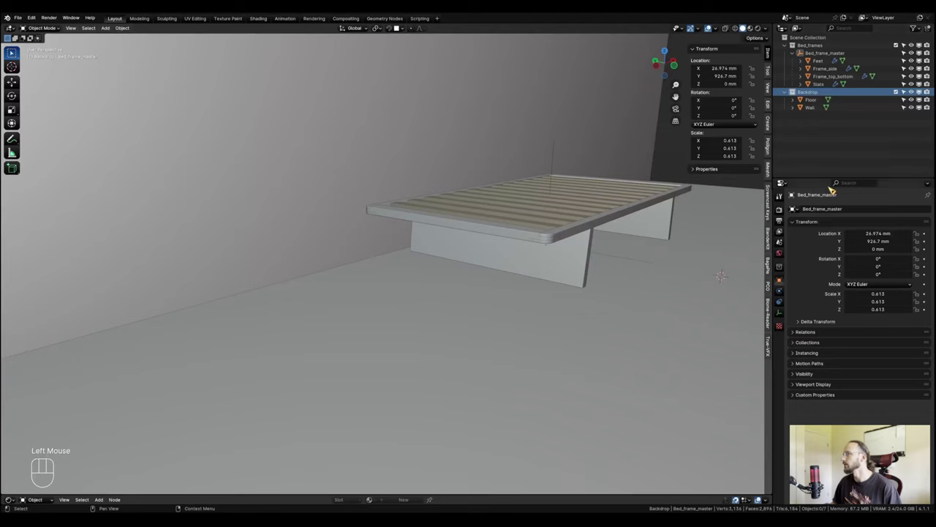
double_click(796, 93)
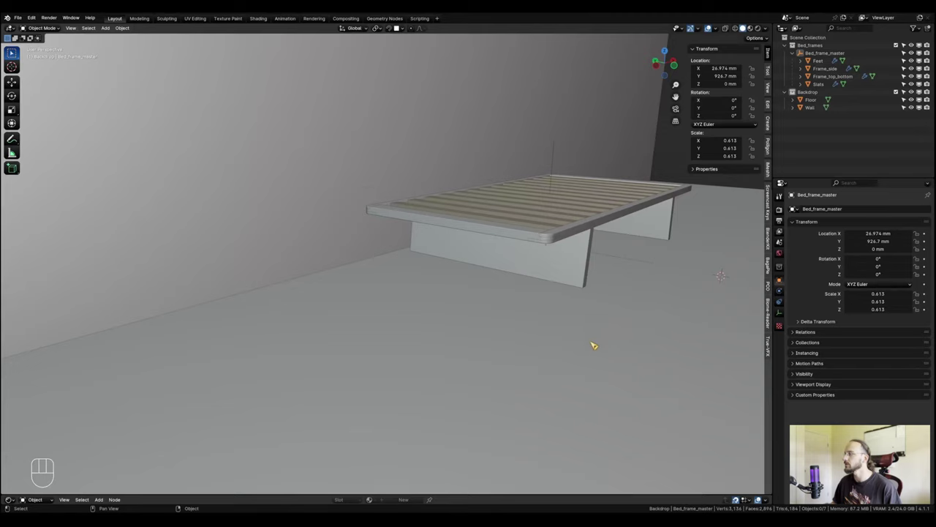
shift+middle_drag(594, 346, 477, 332)
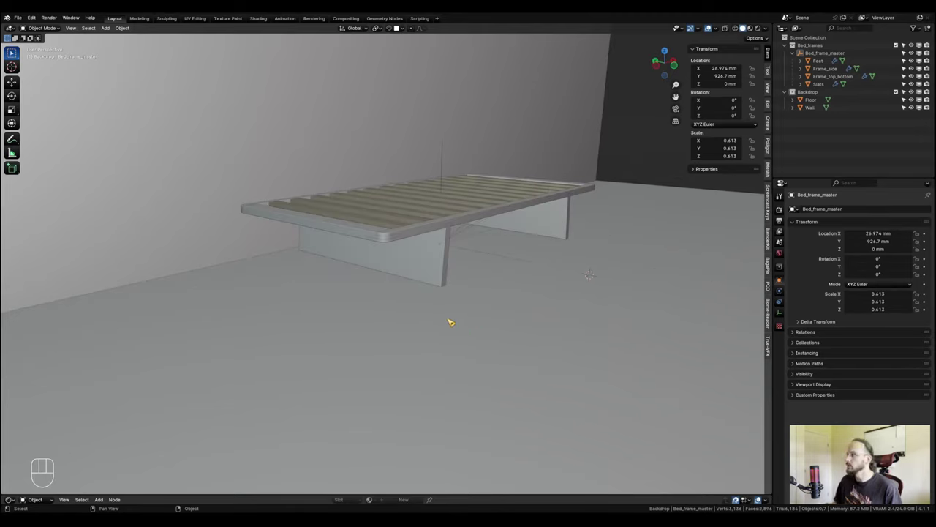
key(shift+a)
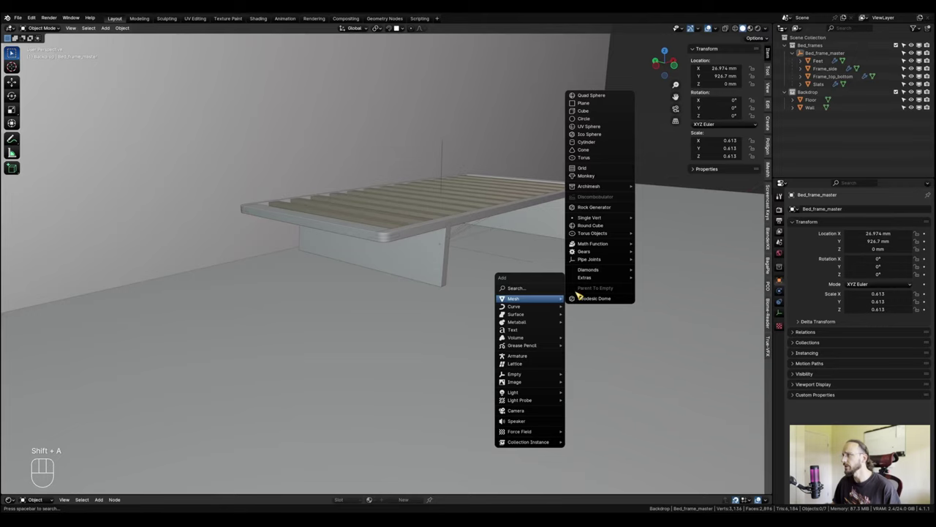
click(608, 111)
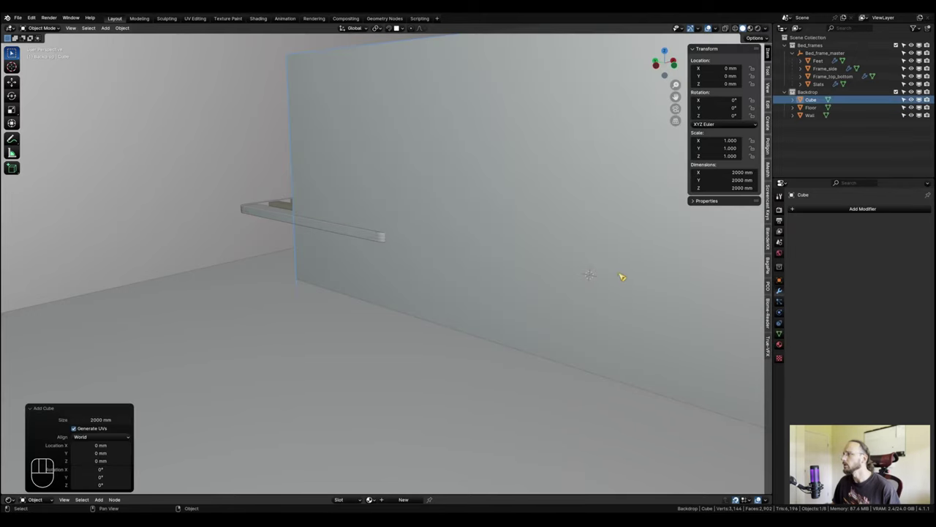
Set the cube's dimensions to 19 mm in Y and 120 mm in Z, and rest it on the floor at Z 60 mm.
click(724, 188)
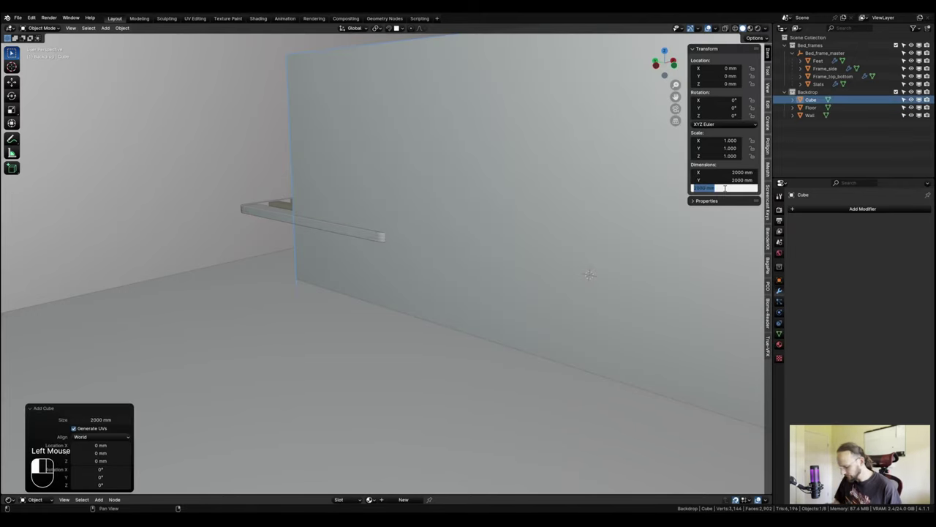
text(120)
key(Return)
click(723, 181)
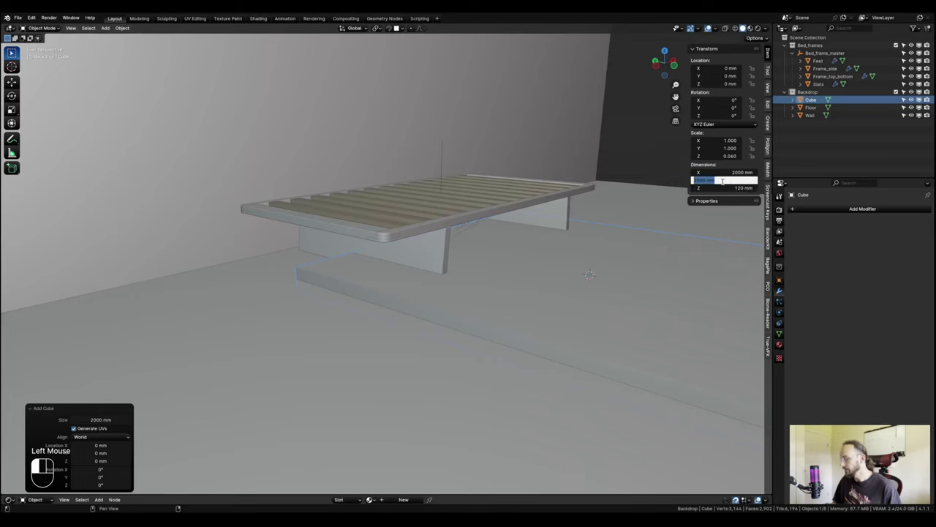
text(19)
key(Return)
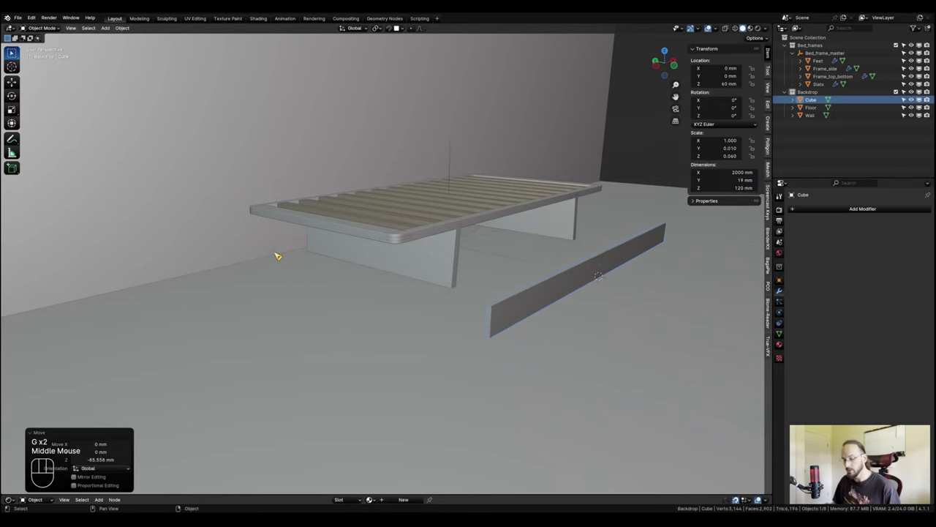
Move the board along Y and snap it against the wall at about Y 1488.5 mm.
key(g)
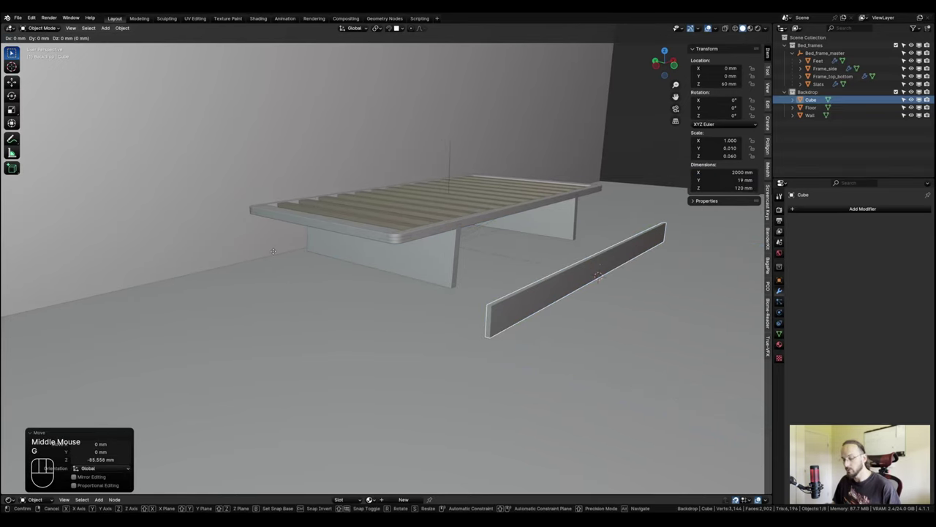
key(y)
ctrl+click(276, 255)
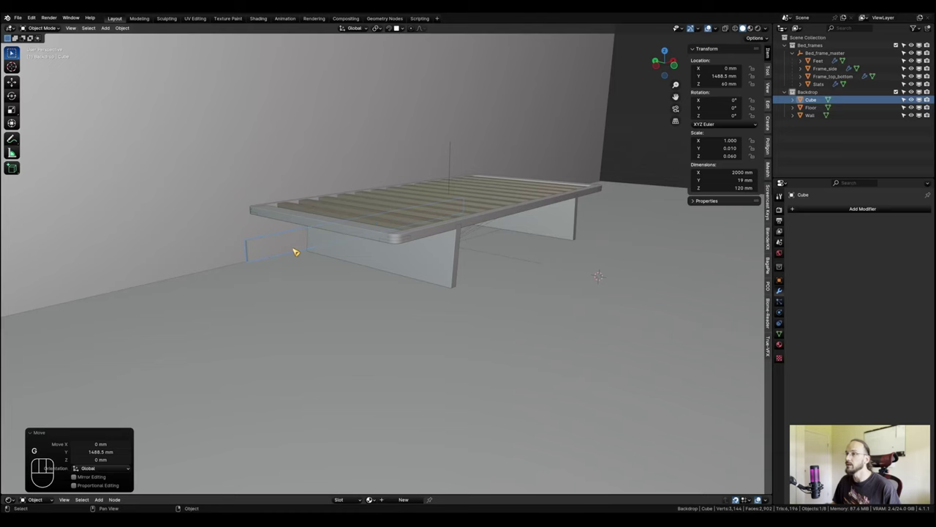
In Edit Mode, select the board's near end vertices and move them about -2700 mm along X to the wall's end.
key(Tab)
click(247, 249)
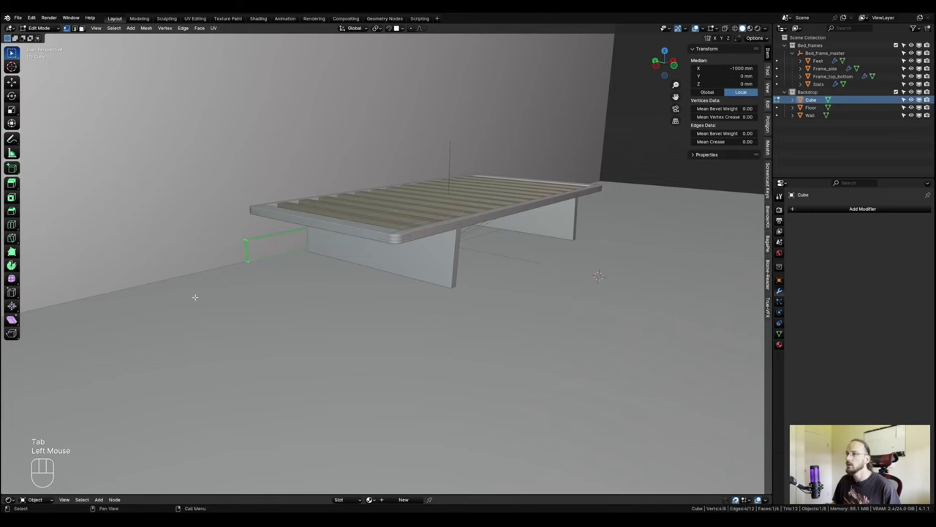
middle_drag(194, 295, 440, 258)
scroll(440, 257, down, 2)
key(g)
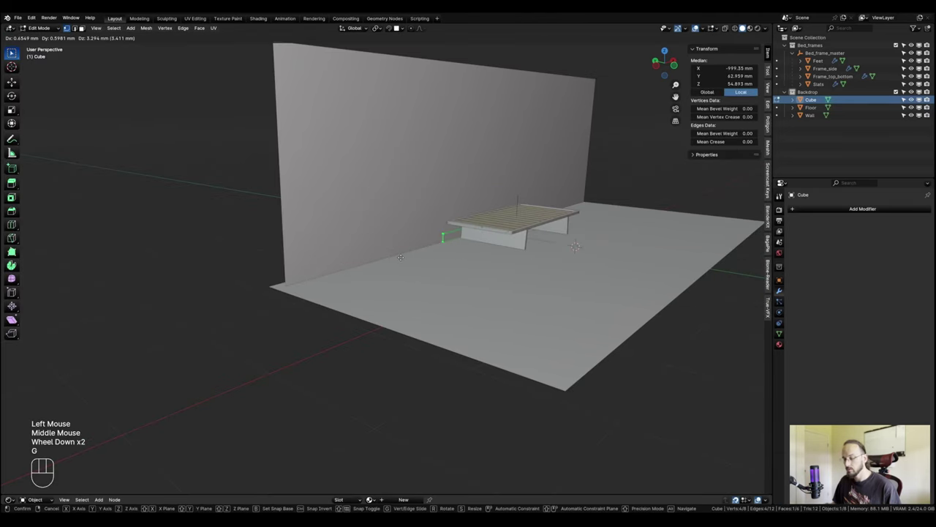
key(x)
click(253, 324)
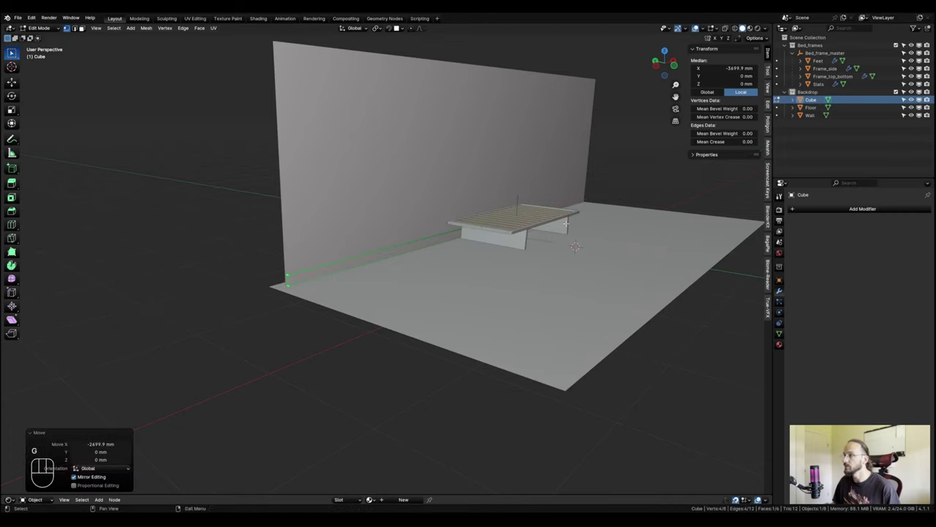
Move the board's opposite end vertices along X to the wall's other end, making the board about 7518 mm long.
shift+middle_drag(253, 324, 376, 107)
scroll(464, 192, down, 3)
middle_drag(464, 193, 364, 197)
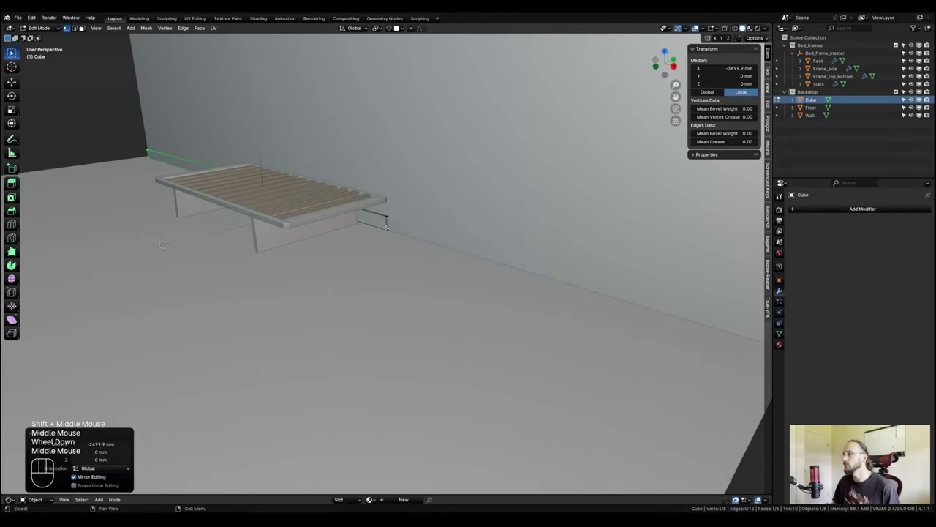
drag(364, 197, 455, 311)
middle_drag(455, 311, 404, 229)
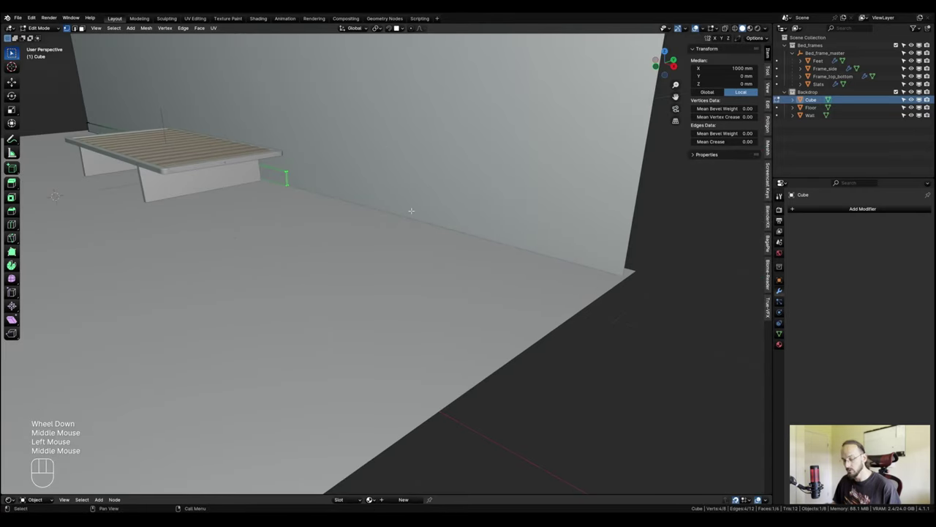
key(g)
click(744, 307)
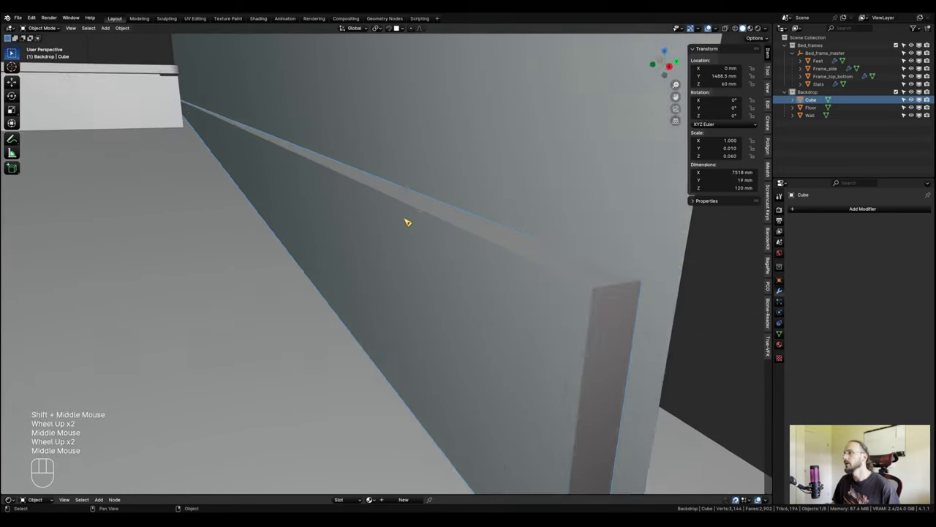
Select the board's upper front edge in edge select mode and try to bevel it.
scroll(405, 219, down, 1)
key(Tab)
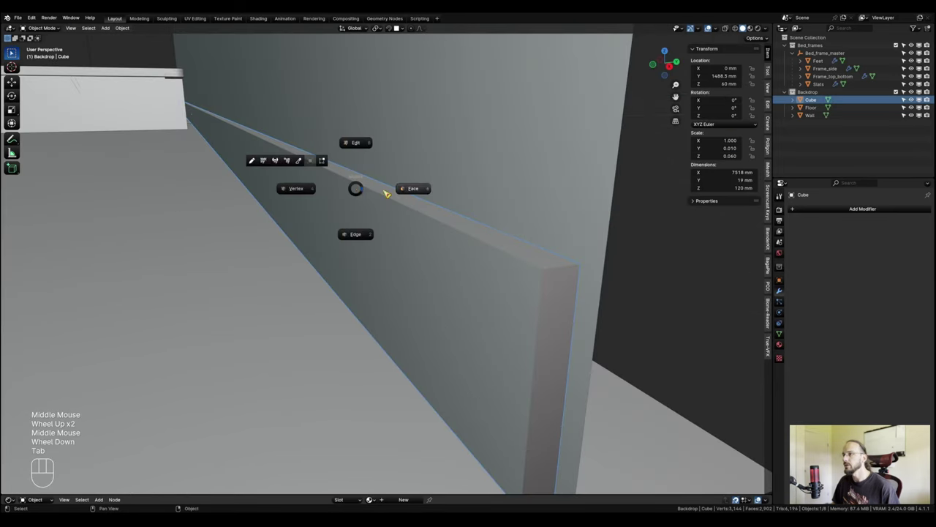
click(387, 193)
click(505, 251)
scroll(372, 215, down, 1)
key(ctrl+b)
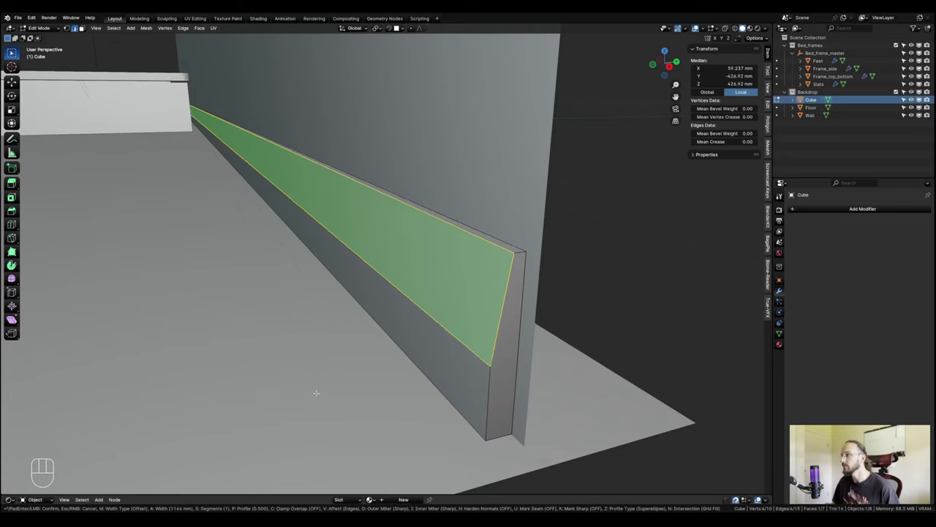
right_click(336, 311)
Apply the board's scale in Object Mode.
key(Tab)
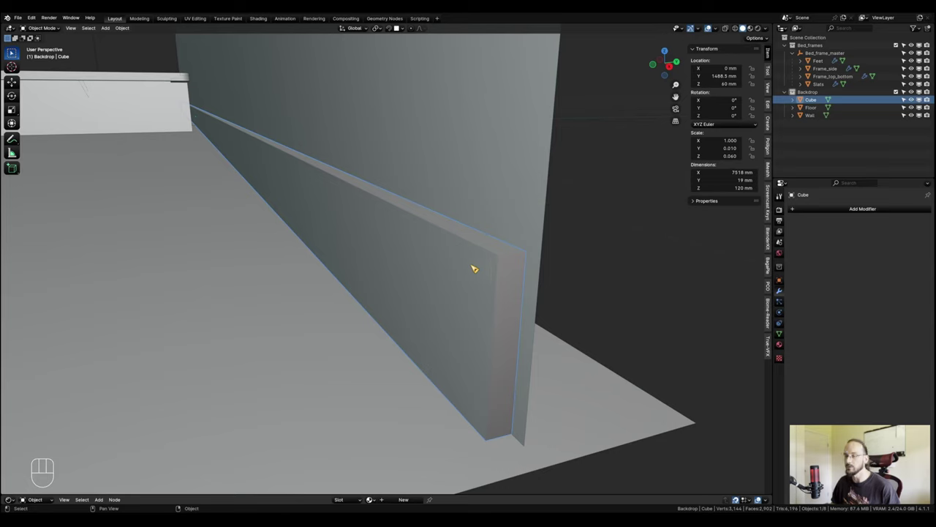
key(ctrl)
key(ctrl+a)
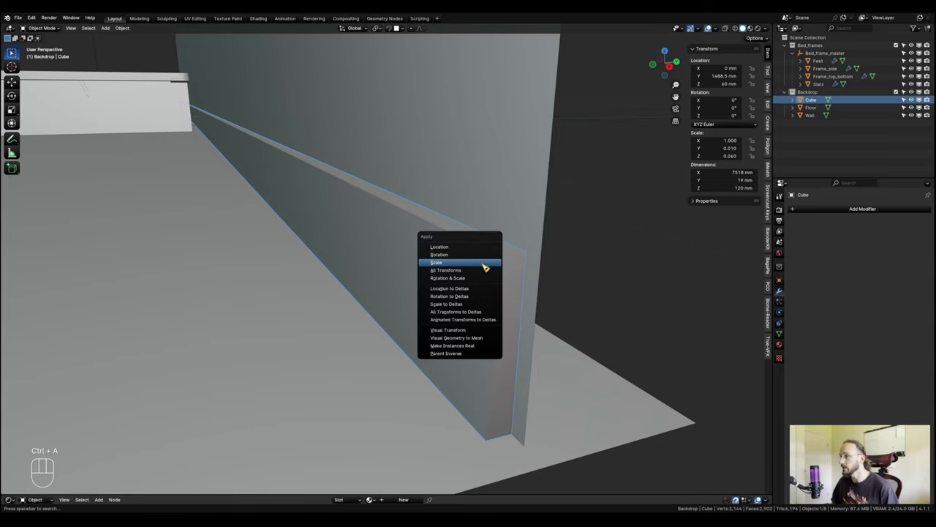
click(484, 263)
Bevel the board's upper front edge with a width of 31 mm.
key(Tab)
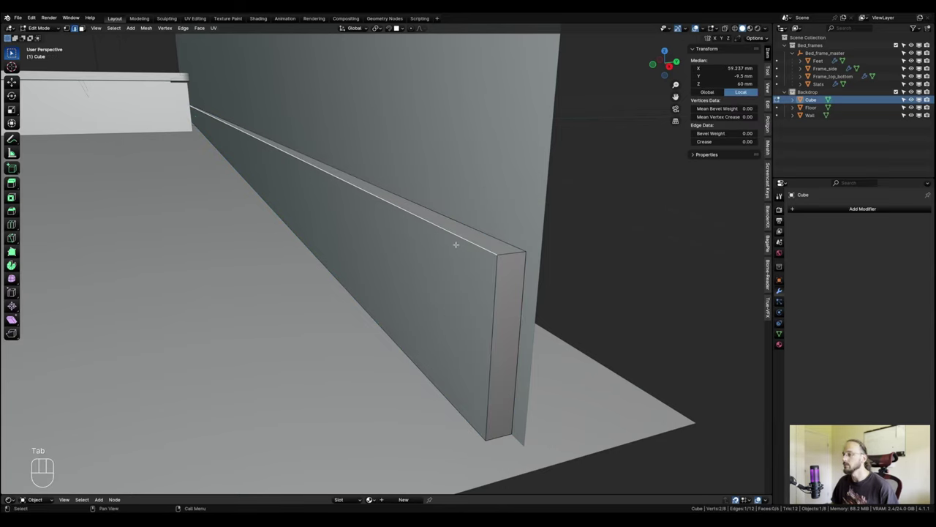
key(ctrl+b)
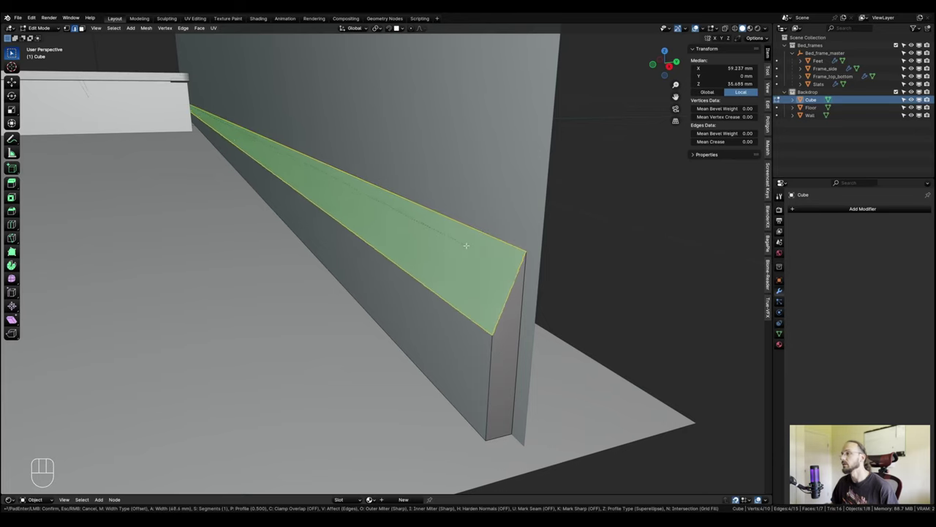
text(31)
key(Return)
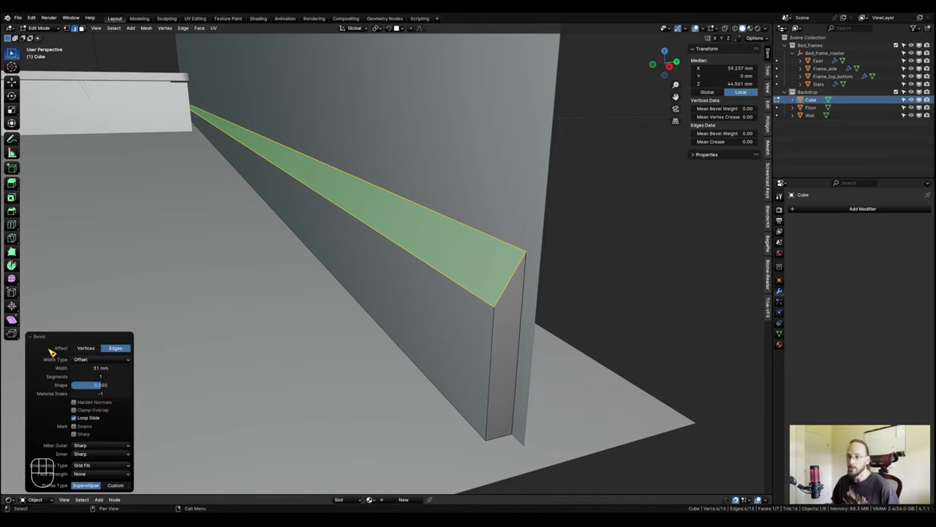
Give the bevel a custom profile using the Cornice Molding preset and raise its segments to 20.
click(122, 486)
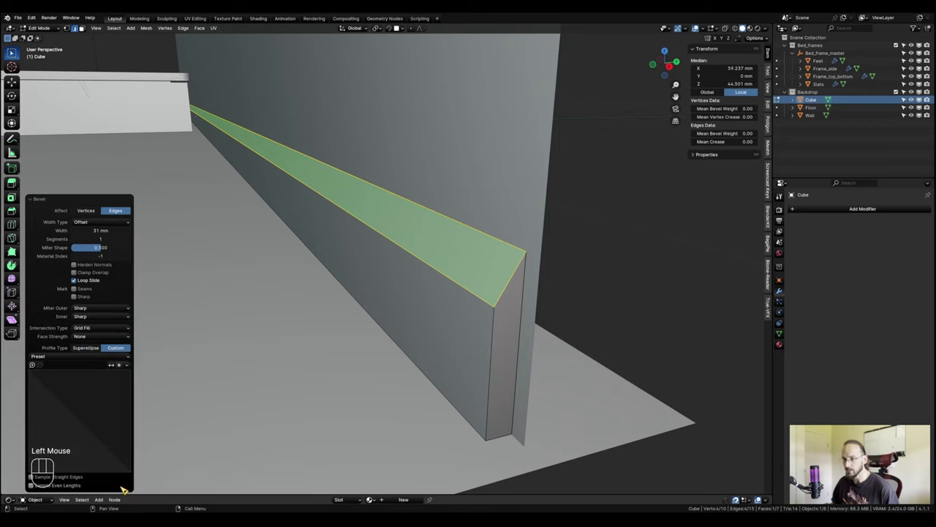
click(78, 357)
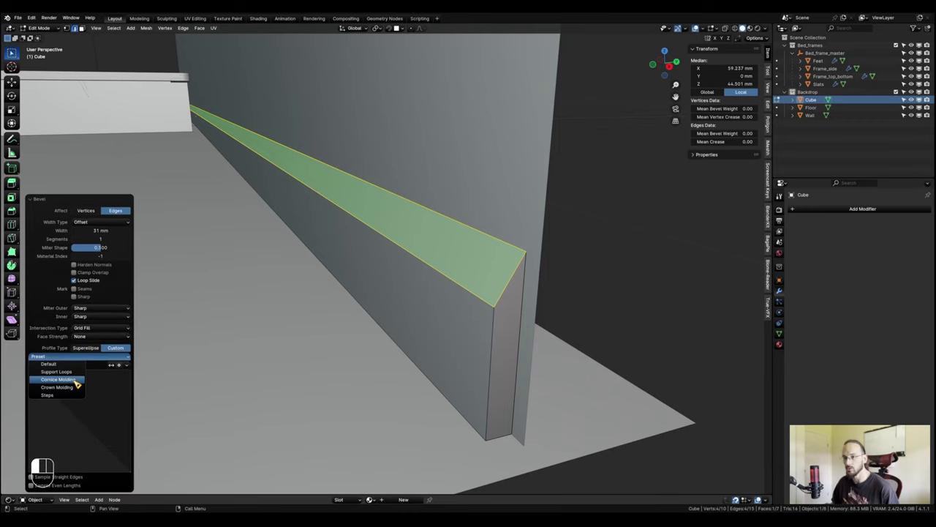
click(76, 382)
shift+middle_drag(558, 316, 558, 315)
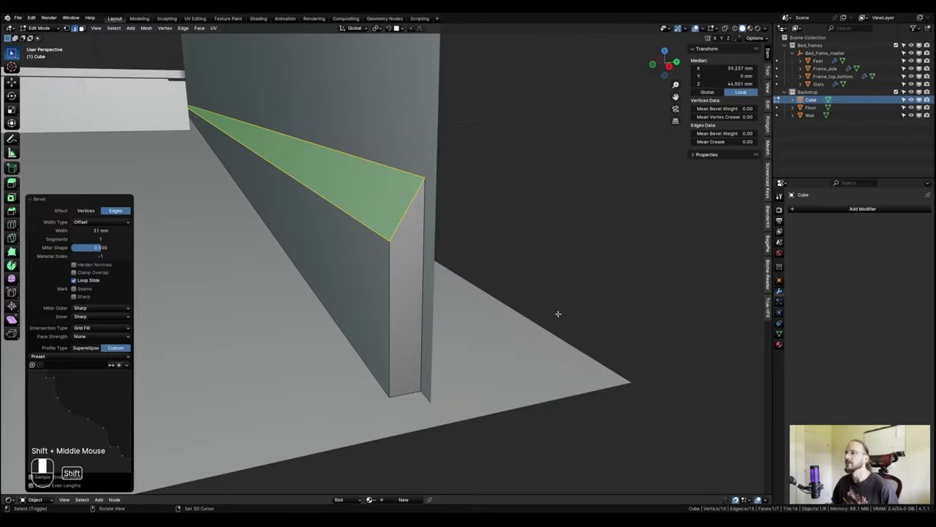
click(103, 239)
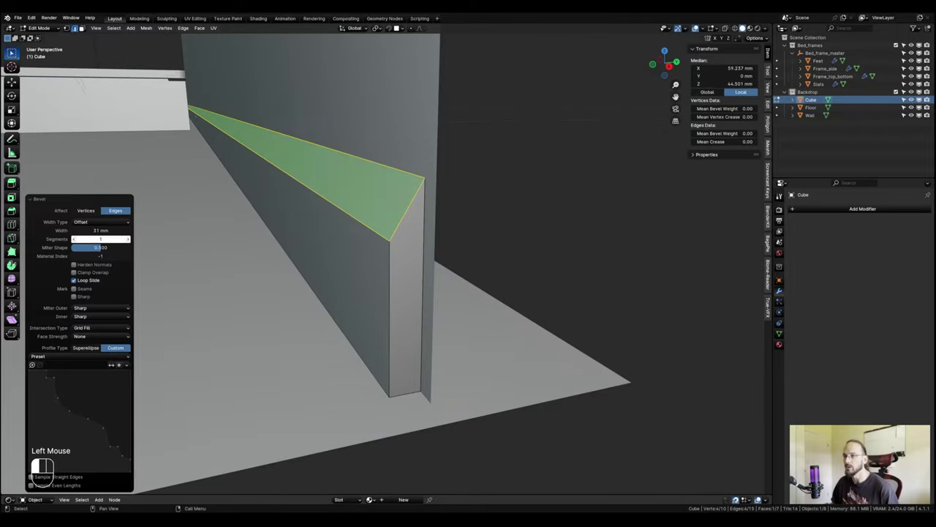
drag(103, 239, 143, 239)
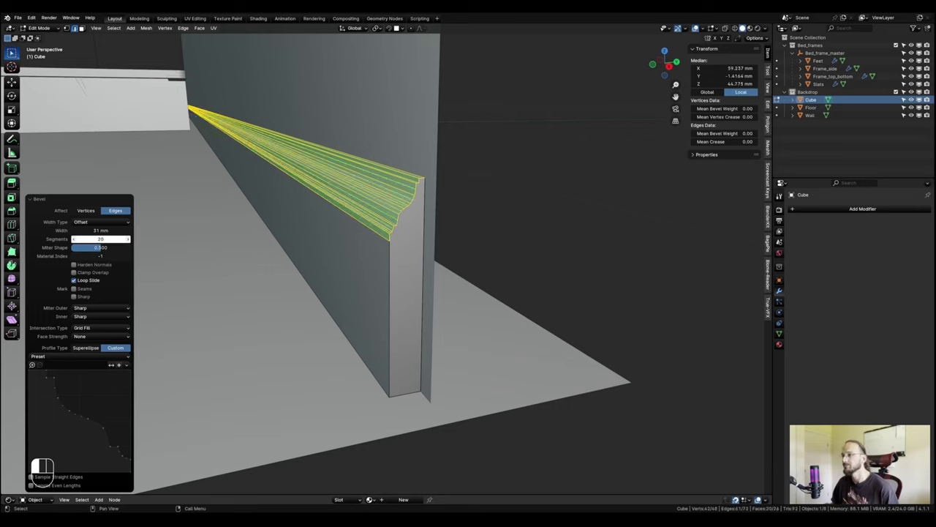
Return to Object Mode and shade the moulded skirting board smooth.
scroll(373, 197, up, 2)
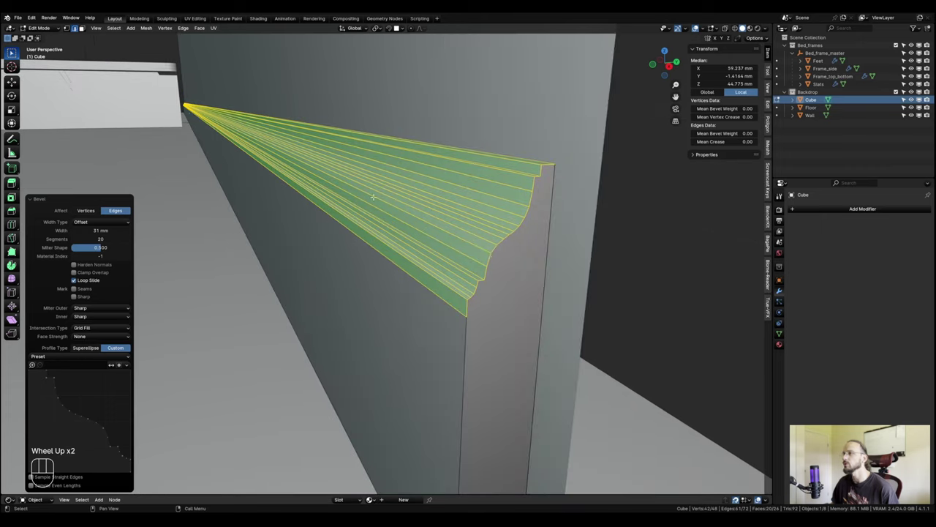
shift+middle_drag(488, 260, 582, 235)
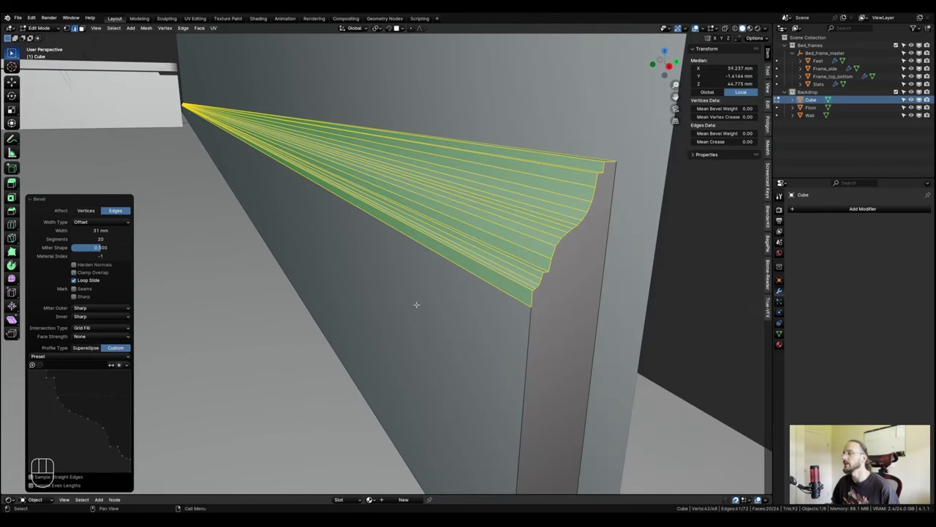
key(Tab)
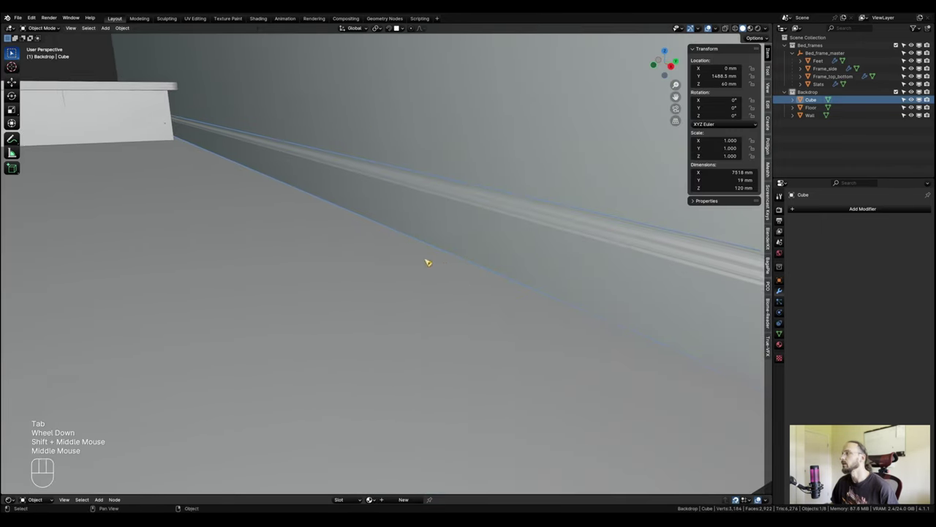
mouse_move(426, 262)
middle_down()
mouse_move(393, 278)
mouse_move(279, 225)
mouse_move(434, 265)
middle_up()
scroll(393, 278, up, 1)
right_click(279, 224)
click(271, 221)
Add a Smooth by Angle modifier to the skirting board and check the smoothed moulding profile.
click(894, 204)
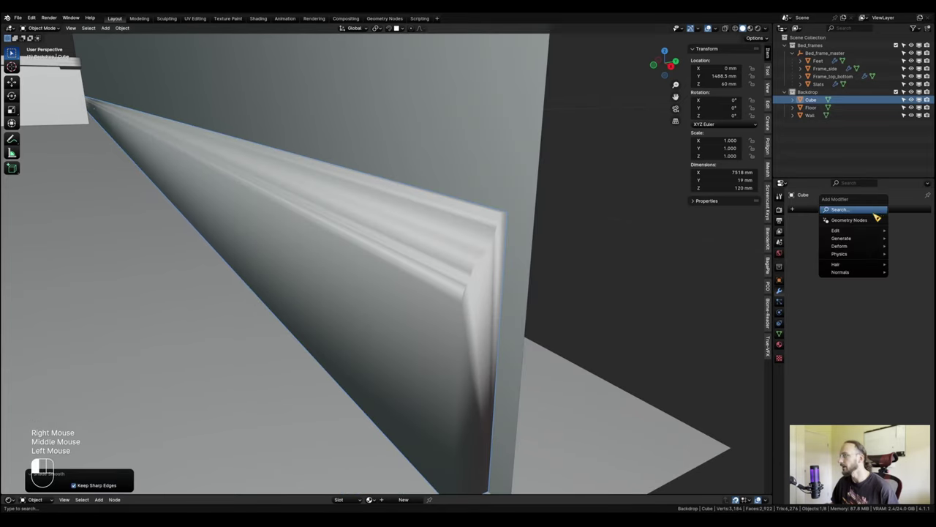
mouse_move(868, 272)
click(803, 274)
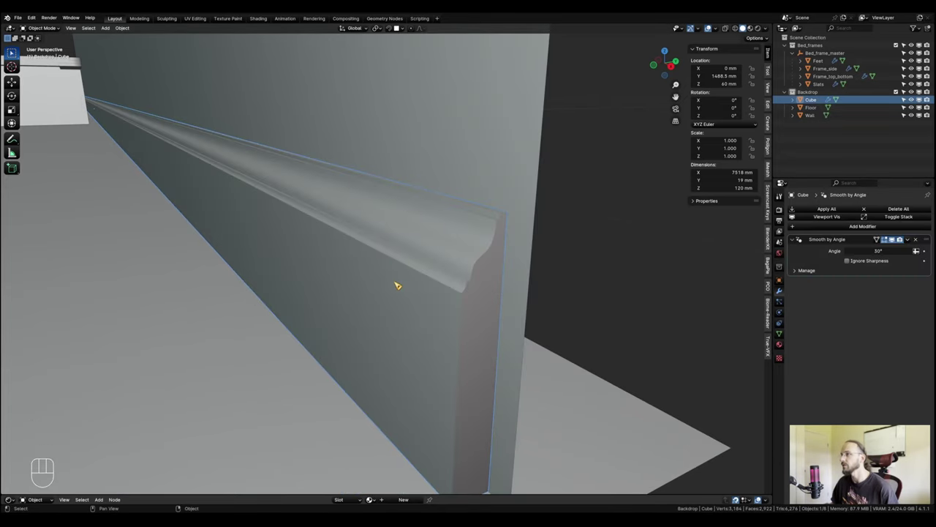
scroll(385, 233, up, 2)
shift+middle_drag(403, 248, 443, 256)
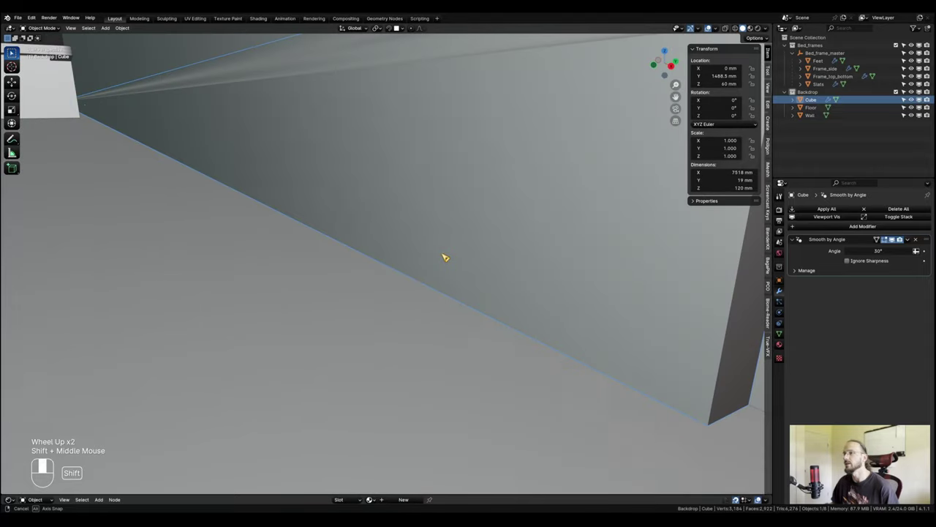
scroll(444, 255, down, 1)
scroll(442, 253, down, 1)
shift+middle_drag(364, 239, 440, 250)
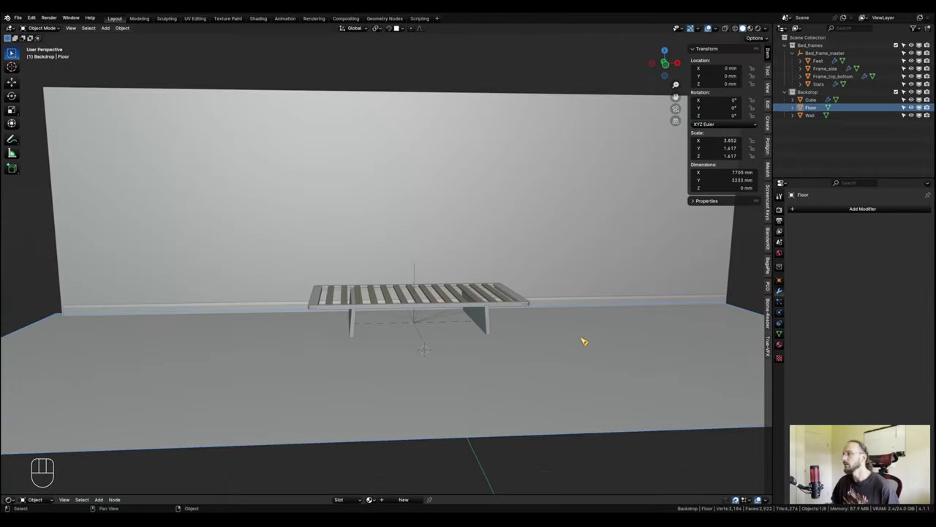
Apply the scale of the floor plane and of the wall plane.
shift+middle_drag(582, 339, 578, 356)
scroll(563, 356, up, 1)
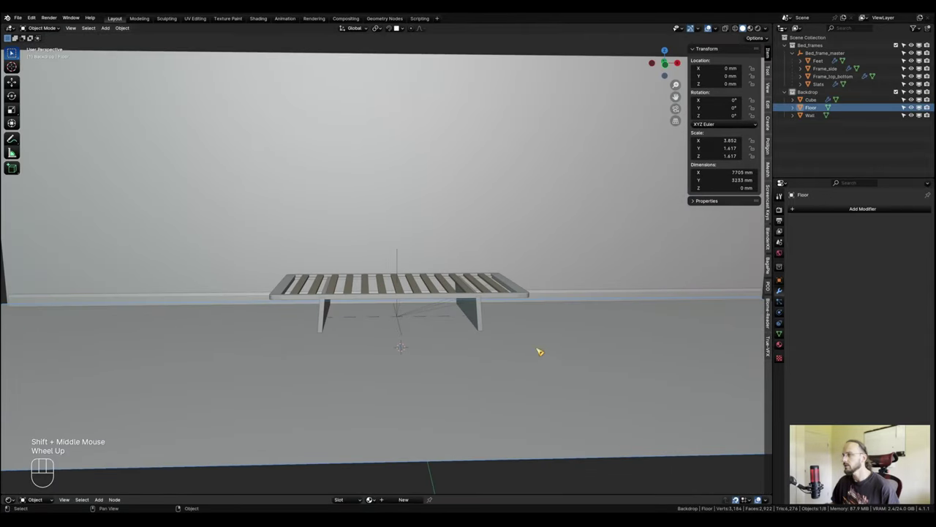
key(ctrl+a)
click(568, 381)
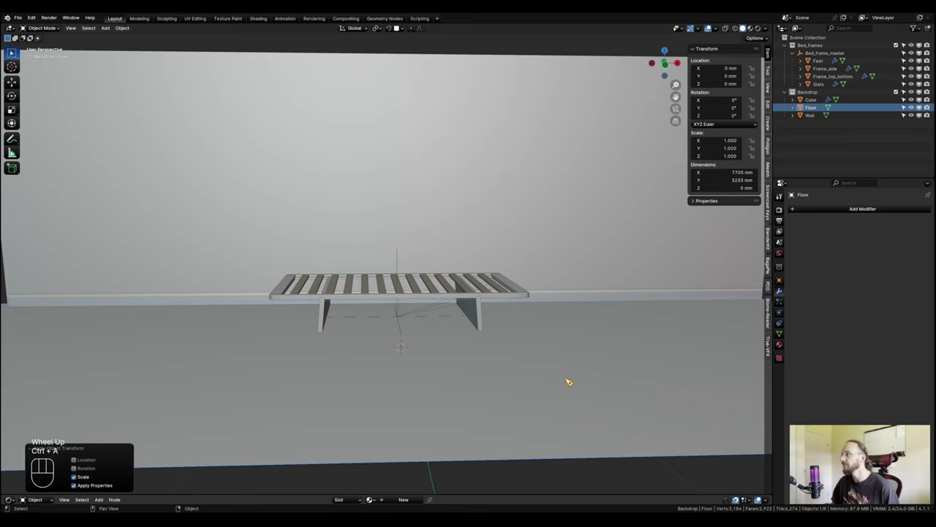
click(517, 173)
key(ctrl+a)
key(Escape)
Switch the viewport to Material Preview, enlarge the lower editor area and show the Materials library in the Asset Browser there.
middle_drag(527, 370, 485, 340)
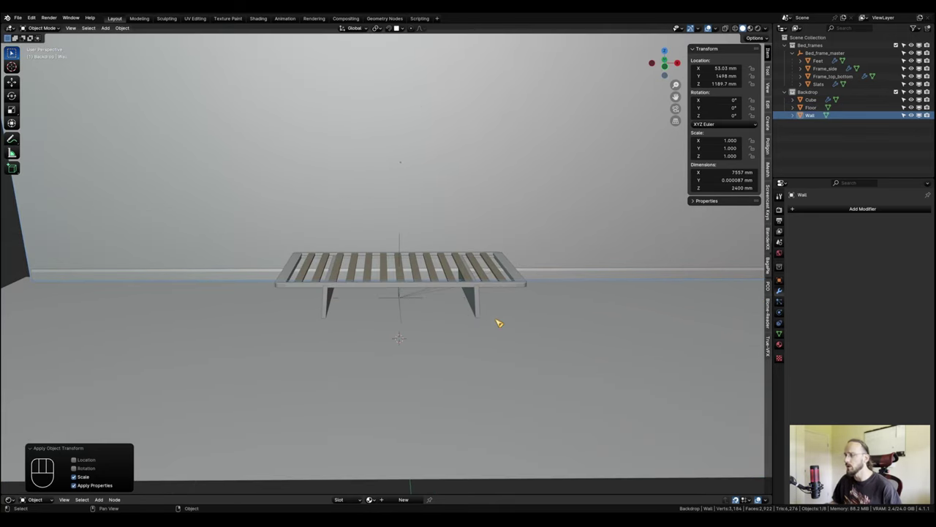
middle_drag(487, 324, 482, 346)
shift+middle_drag(483, 389, 491, 401)
click(750, 28)
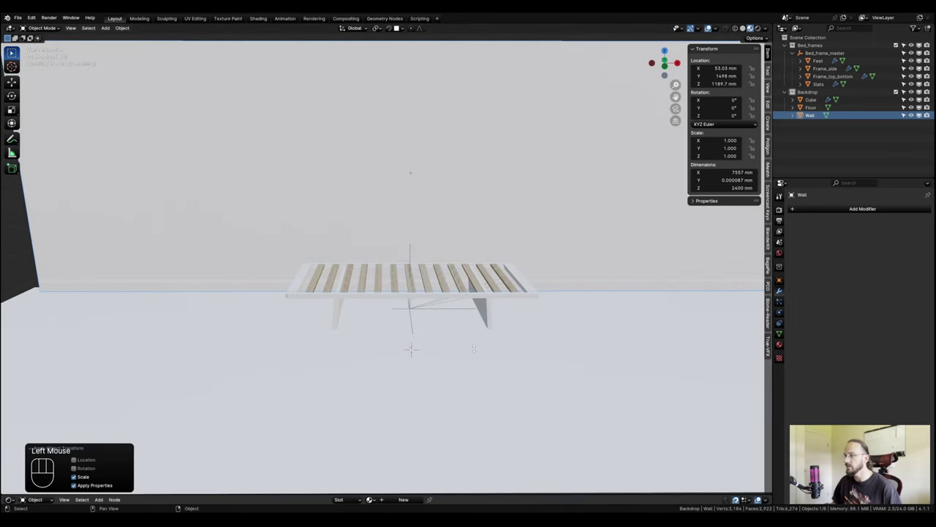
drag(474, 348, 474, 312)
click(10, 317)
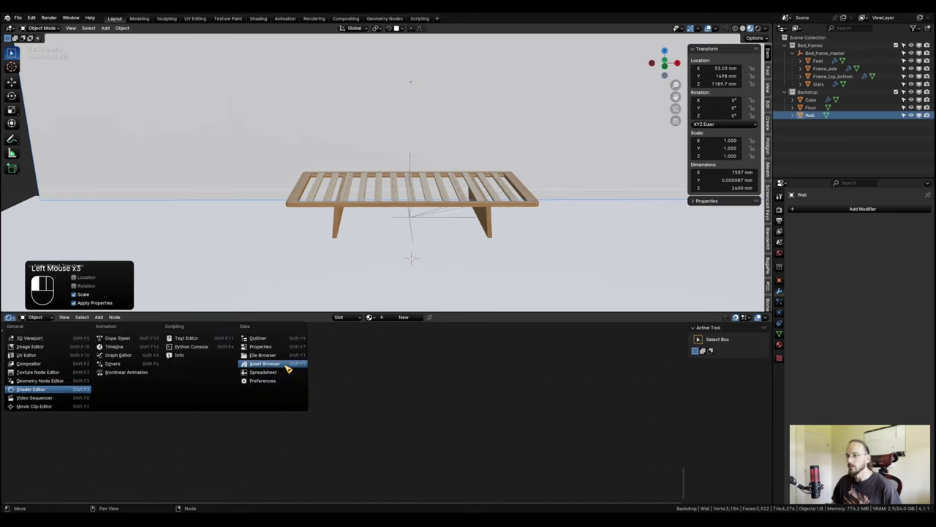
click(288, 367)
click(32, 332)
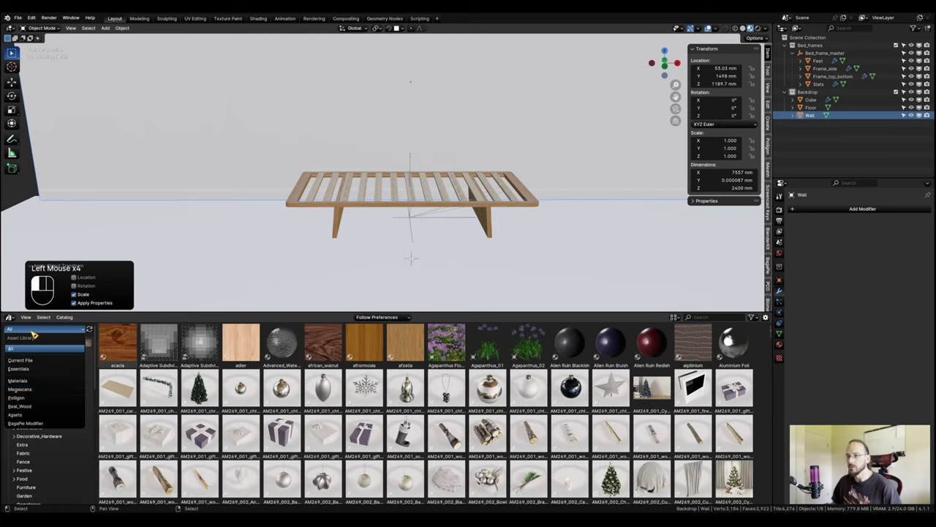
click(38, 383)
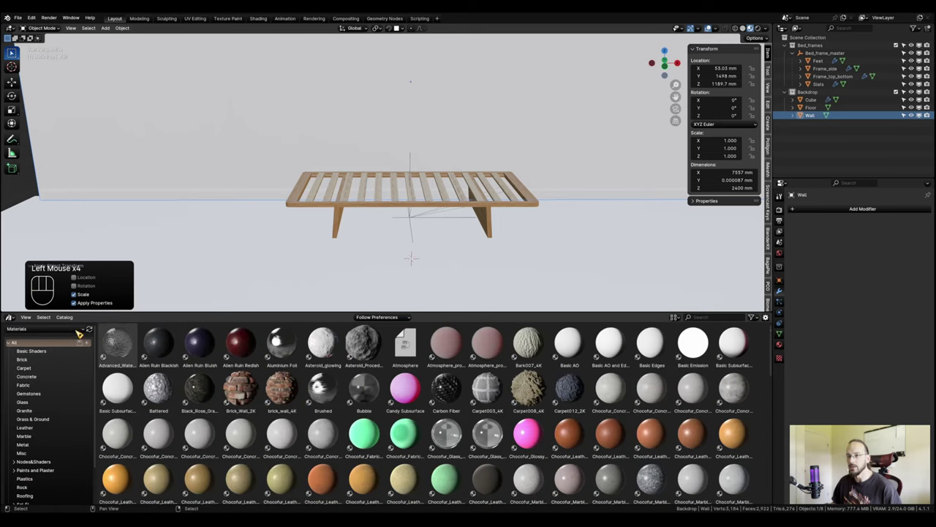
Assign the wood_floor_oak_plank material from the Wood Flooring catalog to the floor.
scroll(56, 459, down, 3)
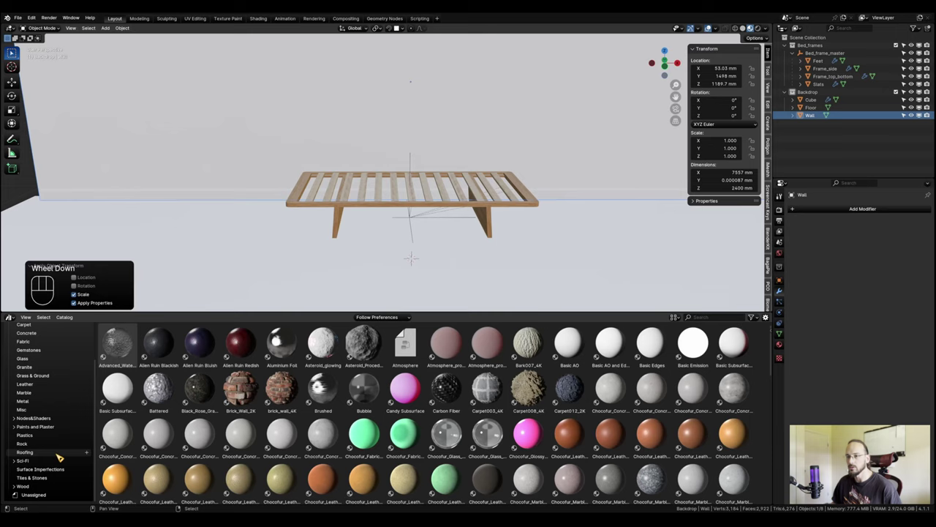
click(38, 486)
click(30, 487)
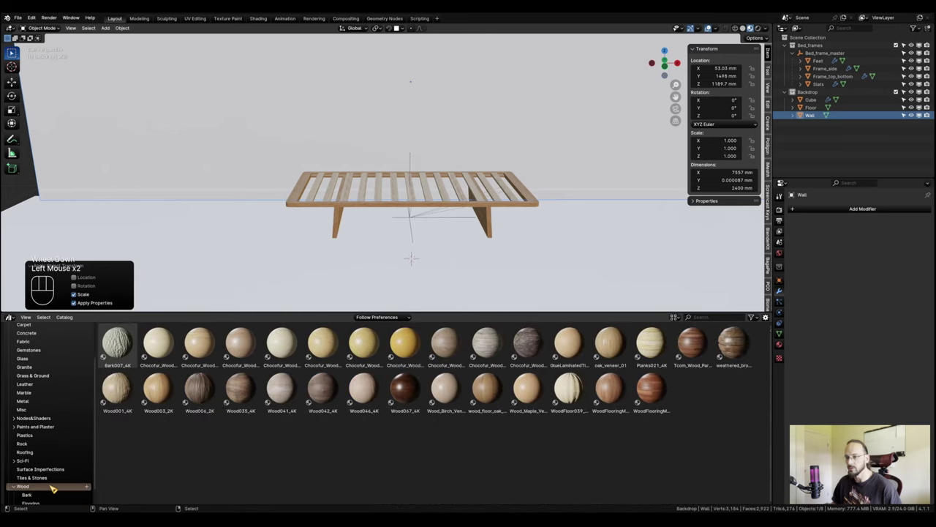
scroll(52, 488, down, 2)
click(44, 487)
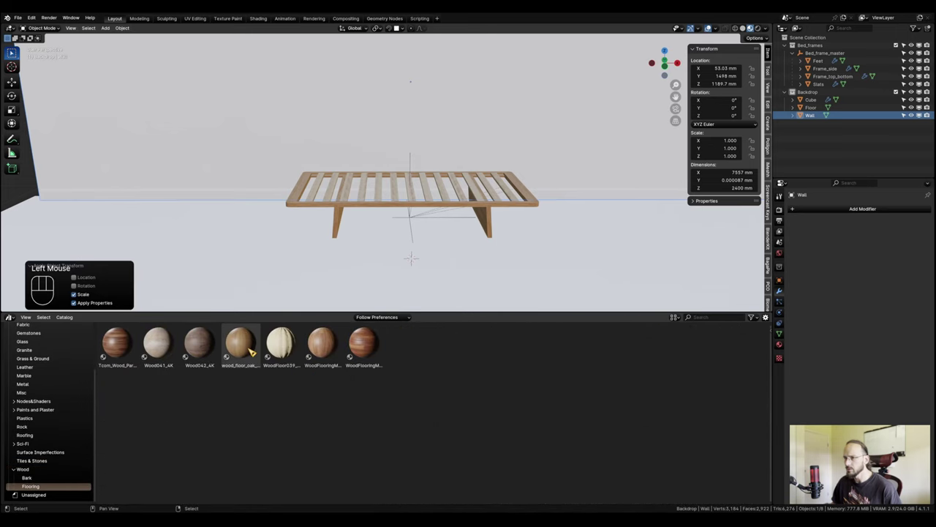
drag(242, 351, 571, 266)
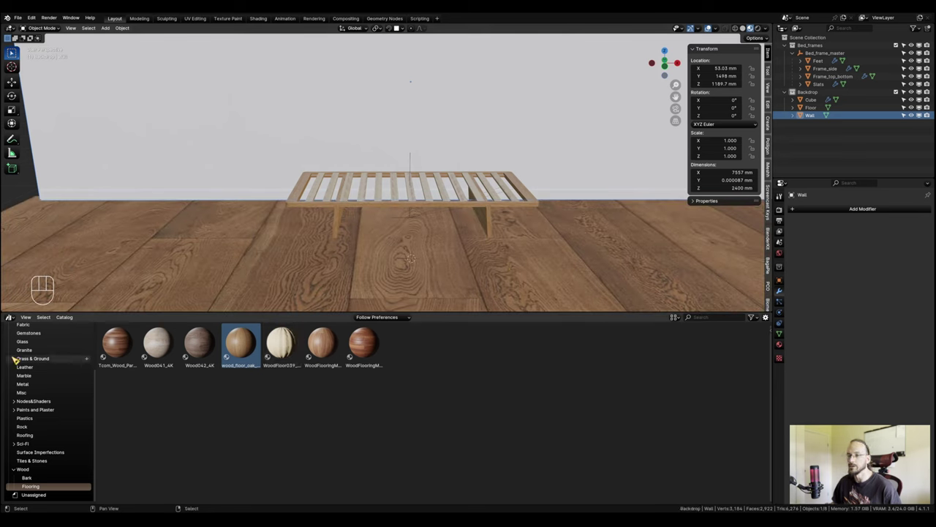
Assign the painted plaster material from the Paints and Plaster catalog to the back wall.
scroll(39, 382, up, 3)
scroll(93, 420, down, 1)
scroll(10, 450, up, 1)
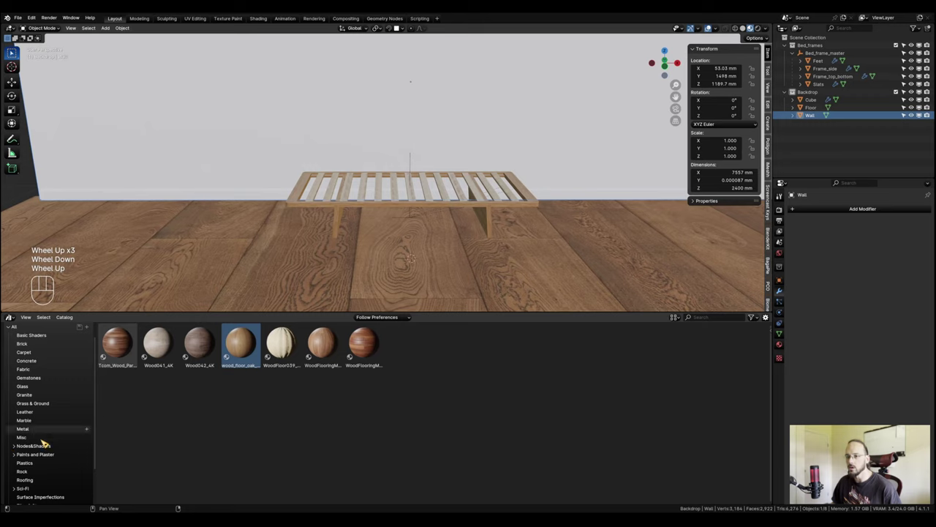
click(65, 454)
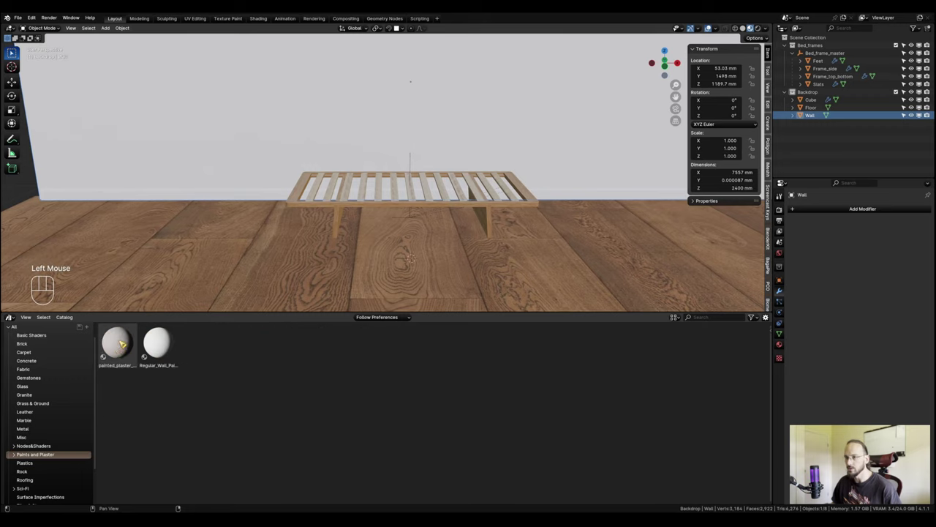
mouse_move(117, 355)
mouse_down()
mouse_move(443, 133)
mouse_move(458, 87)
mouse_up()
shift+middle_drag(449, 215, 478, 207)
scroll(479, 214, down, 1)
Change the Asset Browser area to the Shader Editor and show the floor's material nodes.
click(11, 317)
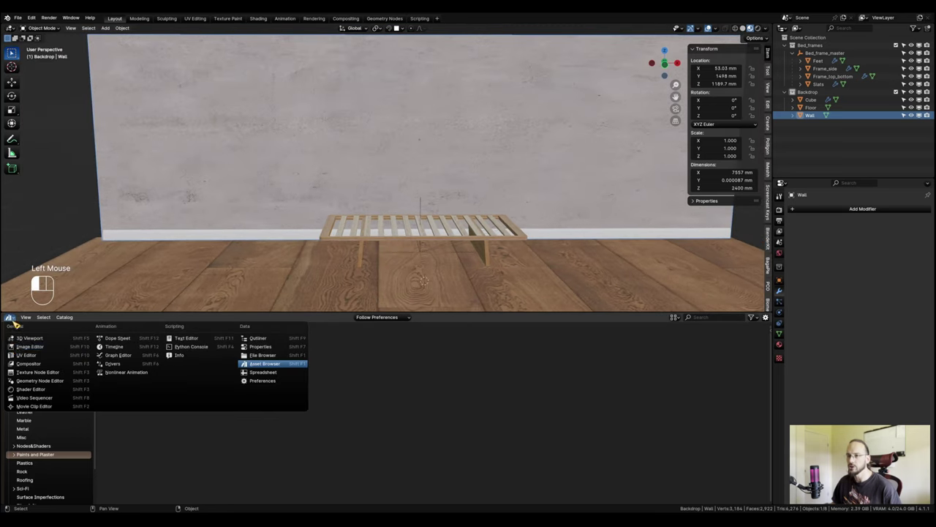
click(47, 389)
click(575, 271)
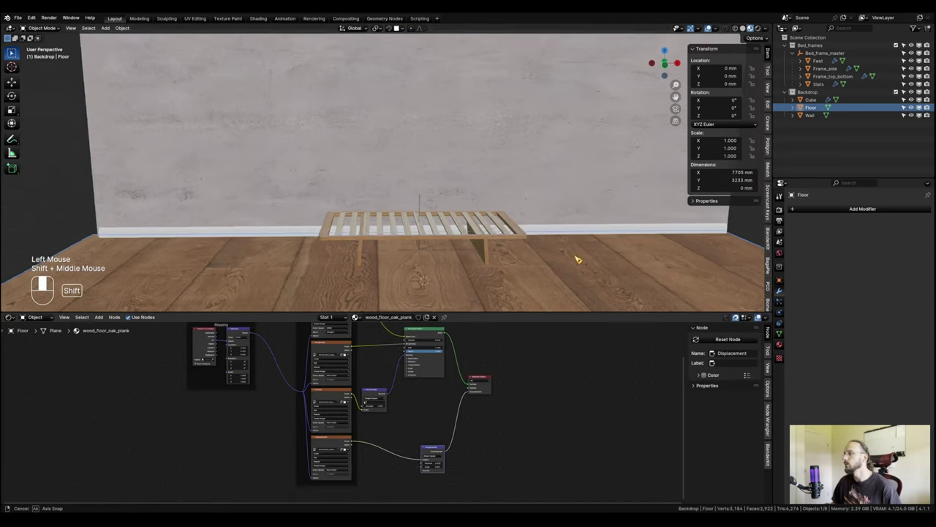
Unwrap the floor plane's face in Edit Mode with the angle-based method.
middle_drag(575, 265, 529, 226)
scroll(569, 291, down, 2)
scroll(535, 212, up, 1)
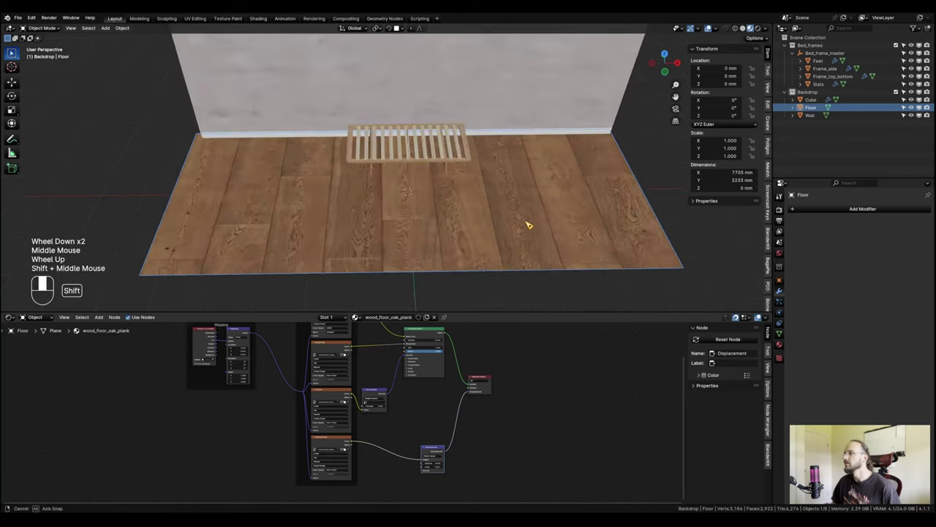
scroll(528, 226, up, 1)
middle_drag(395, 199, 463, 194)
key(Tab)
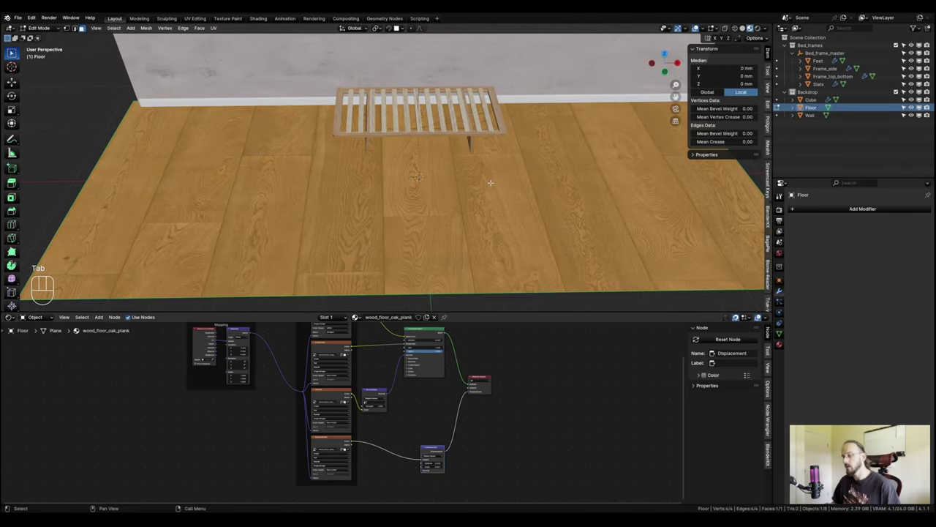
key(u)
click(491, 183)
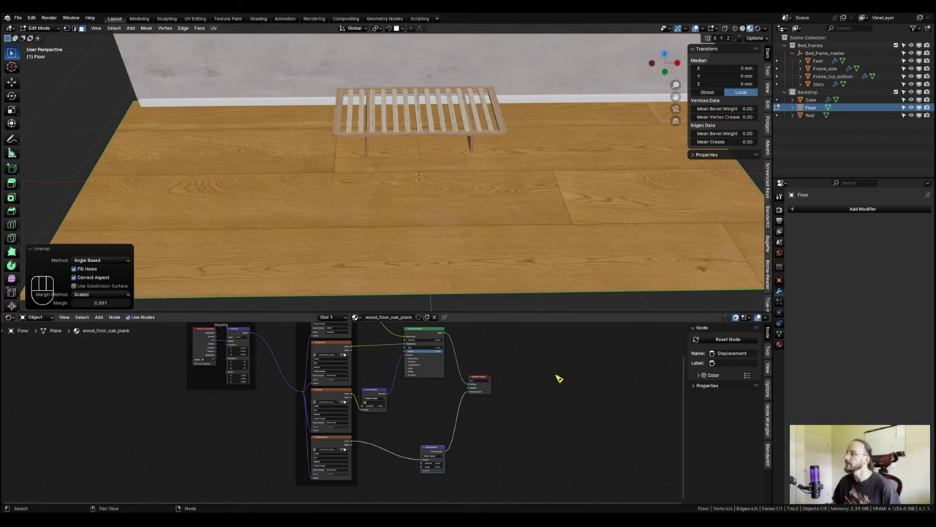
Set the Mapping node's scale to 3 on X, Y and Z in the floor material.
scroll(242, 372, up, 1)
middle_drag(264, 362, 378, 425)
scroll(328, 428, up, 4)
scroll(355, 441, up, 1)
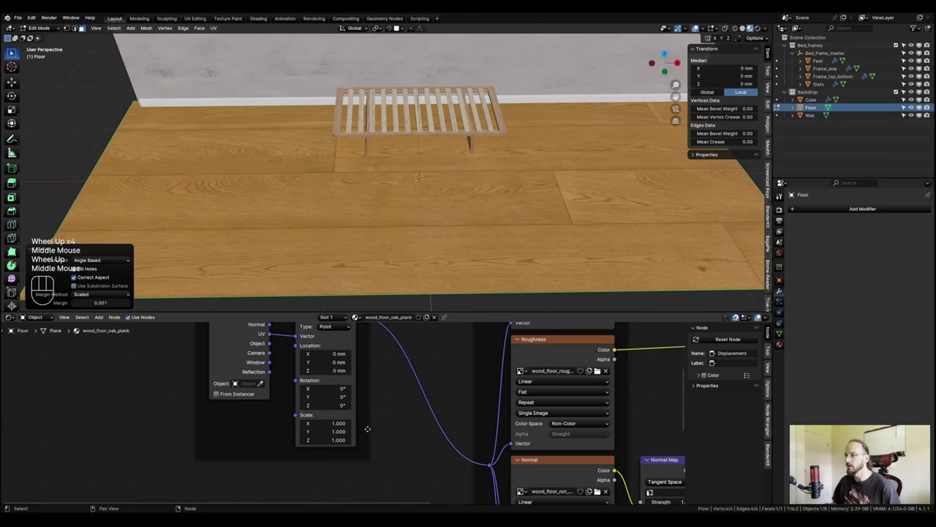
drag(326, 426, 327, 440)
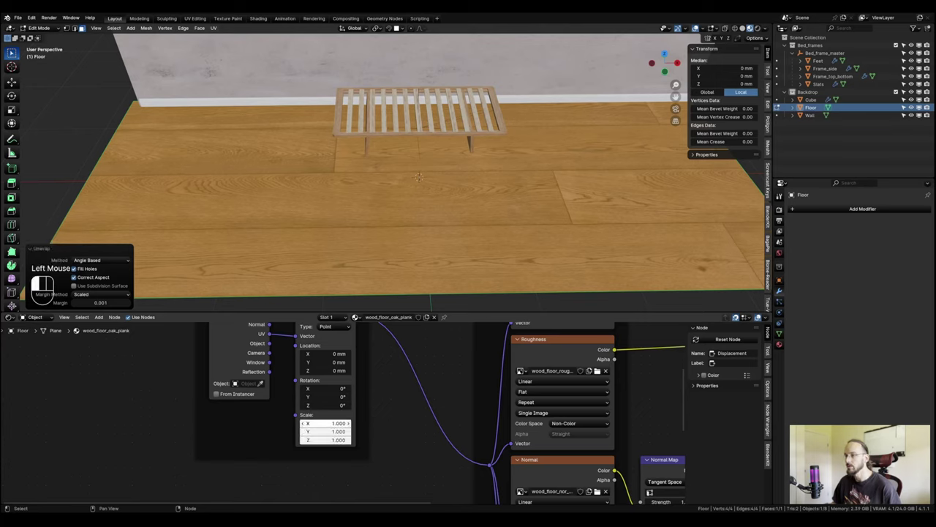
drag(326, 439, 502, 440)
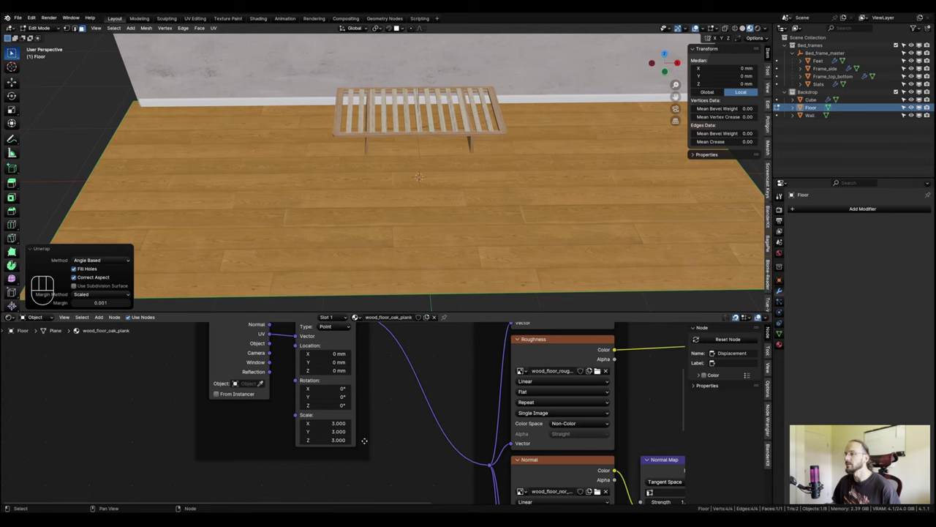
Return to Object Mode and switch the viewport to Rendered shading to examine the bed frame against the floor and wall.
shift+middle_drag(447, 256, 449, 220)
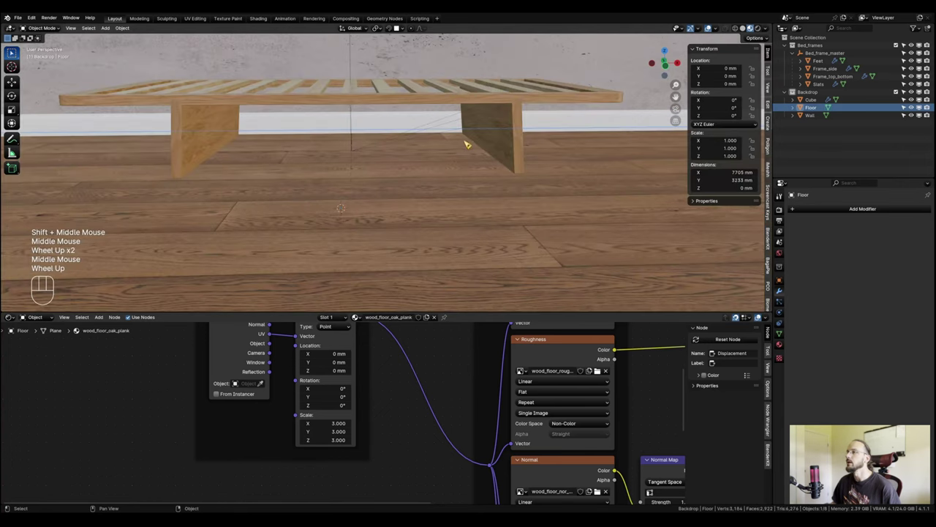
shift+middle_drag(465, 143, 463, 178)
scroll(472, 150, up, 1)
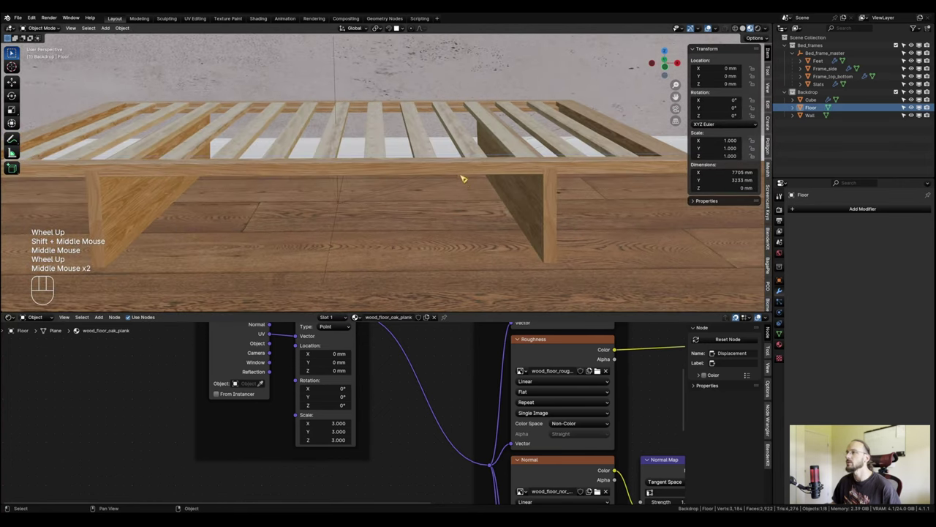
click(760, 28)
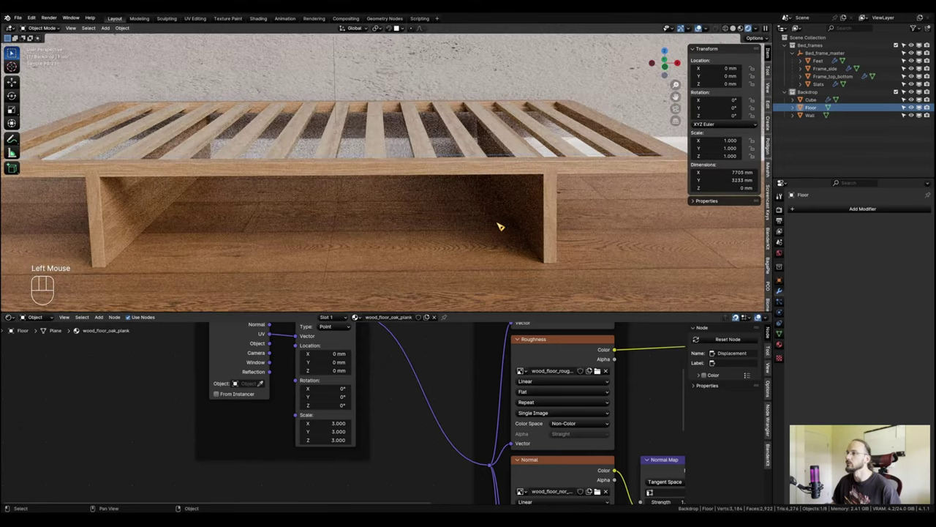
scroll(508, 217, down, 2)
shift+middle_drag(508, 217, 535, 199)
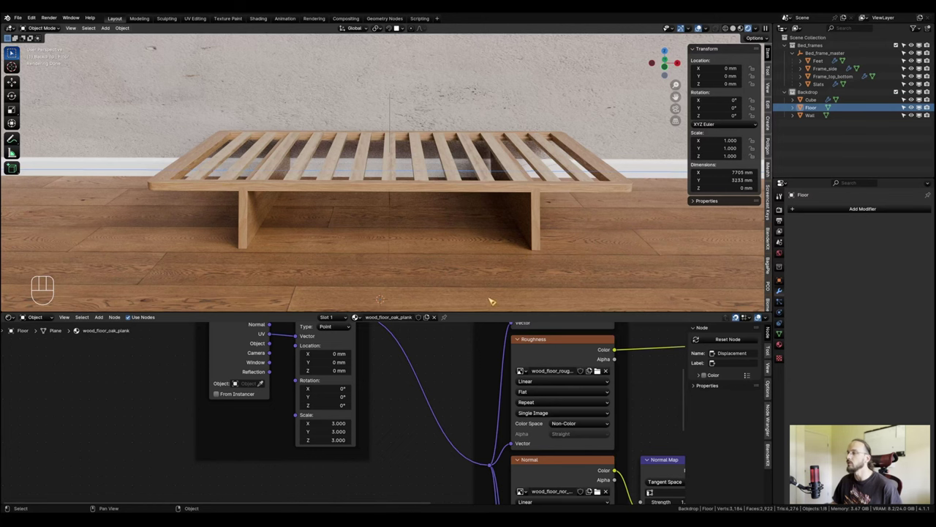
scroll(490, 279, down, 2)
shift+middle_drag(487, 245, 508, 245)
scroll(508, 245, up, 2)
shift+middle_drag(500, 289, 494, 249)
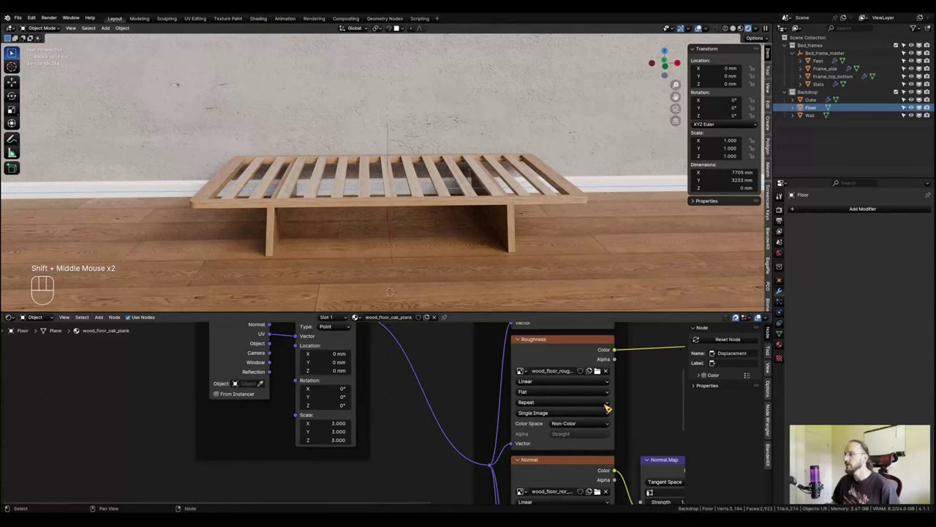
Insert a Hue/Saturation/Value node between the floor's Base Color texture and the Principled BSDF, and set its Value to 0.100.
scroll(435, 416, down, 2)
middle_drag(607, 408, 463, 412)
scroll(443, 389, up, 1)
scroll(463, 411, up, 1)
key(shift+a)
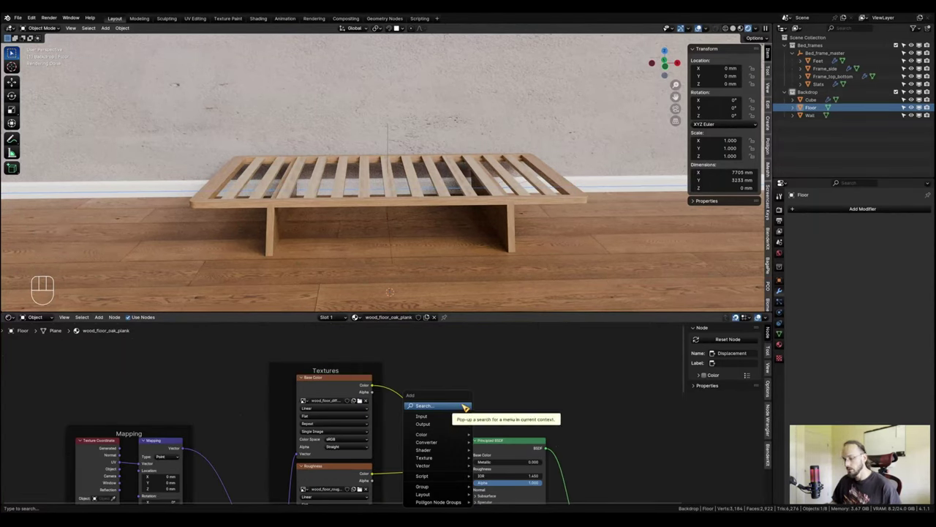
text(hue)
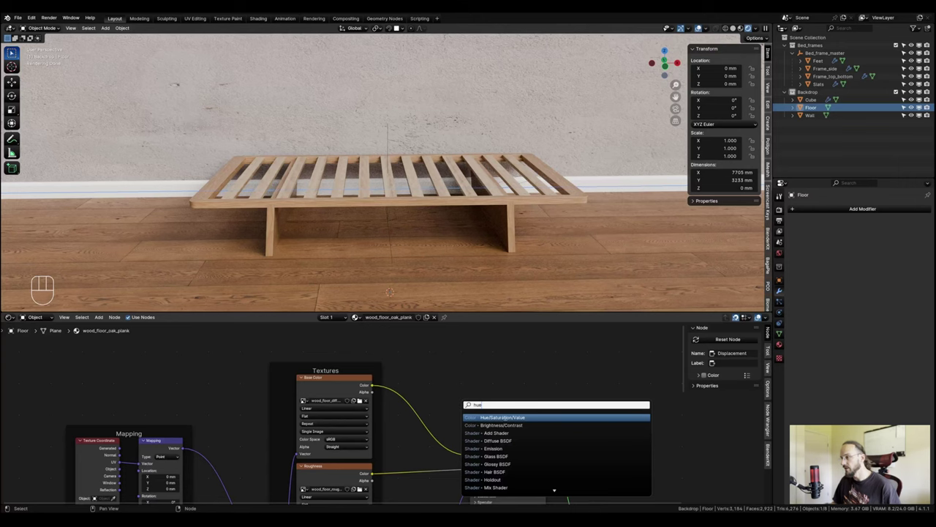
key(Return)
shift+click(428, 422)
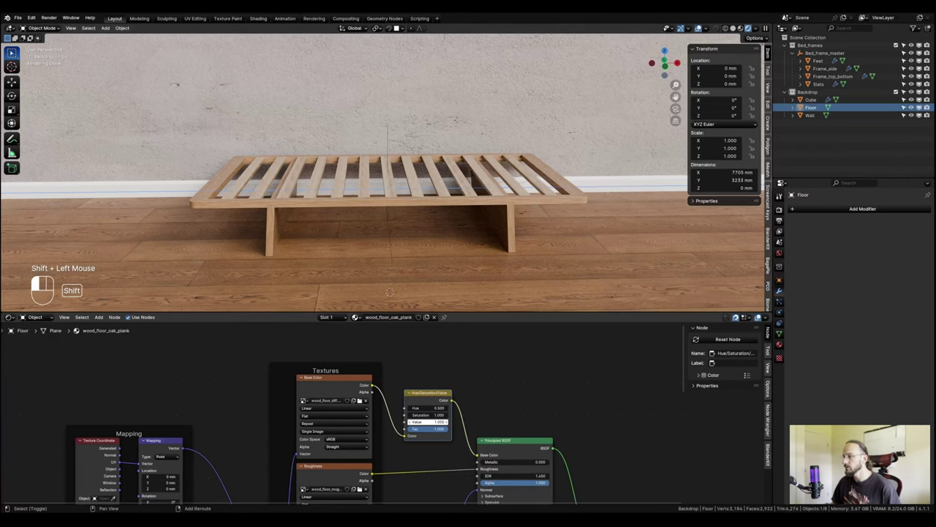
shift+drag(428, 422, 365, 421)
Examine the darkened floor around the bed frame, the wall and the skirting board from several angles.
scroll(481, 256, down, 1)
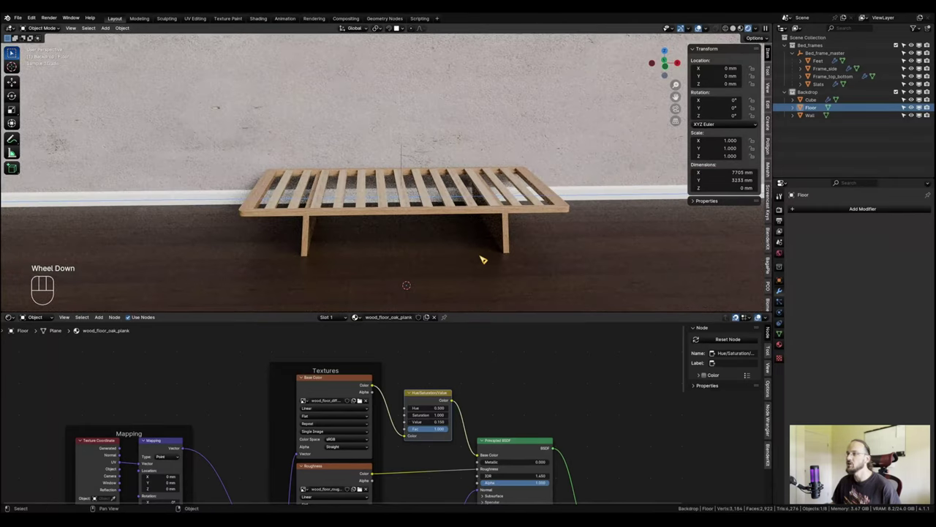
shift+middle_drag(479, 255, 651, 192)
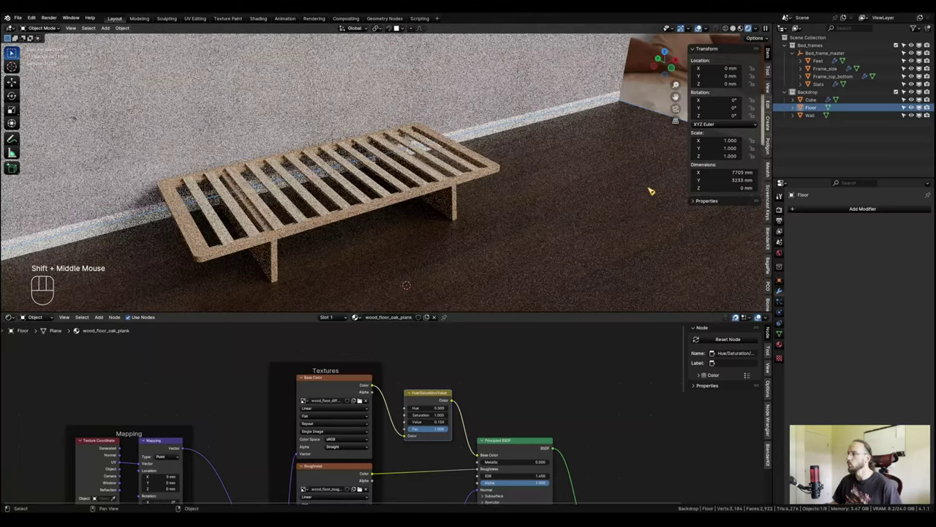
shift+middle_drag(556, 276, 475, 264)
scroll(472, 263, up, 1)
shift+middle_drag(471, 264, 466, 262)
scroll(376, 222, down, 3)
shift+middle_drag(362, 227, 417, 235)
scroll(417, 235, up, 1)
scroll(417, 236, up, 1)
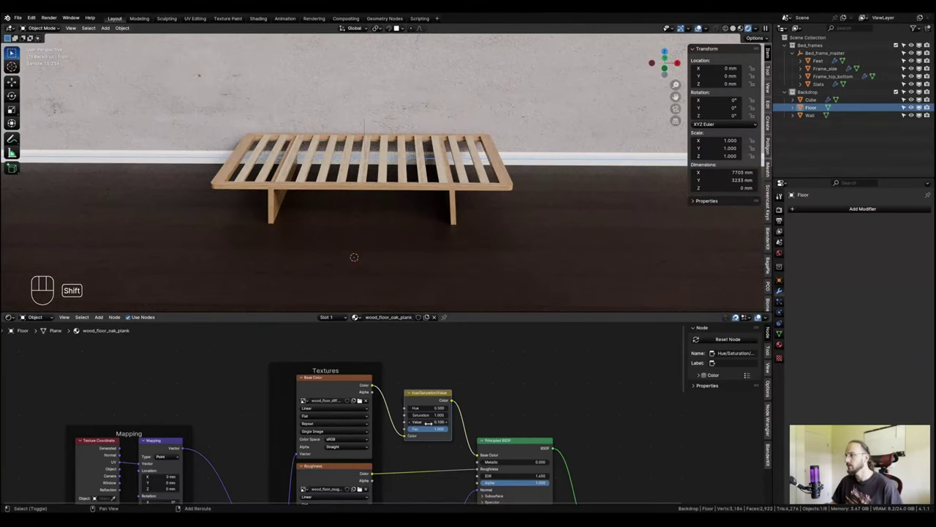
scroll(539, 234, down, 2)
shift+middle_drag(539, 234, 523, 253)
scroll(553, 255, up, 3)
shift+middle_drag(523, 253, 497, 251)
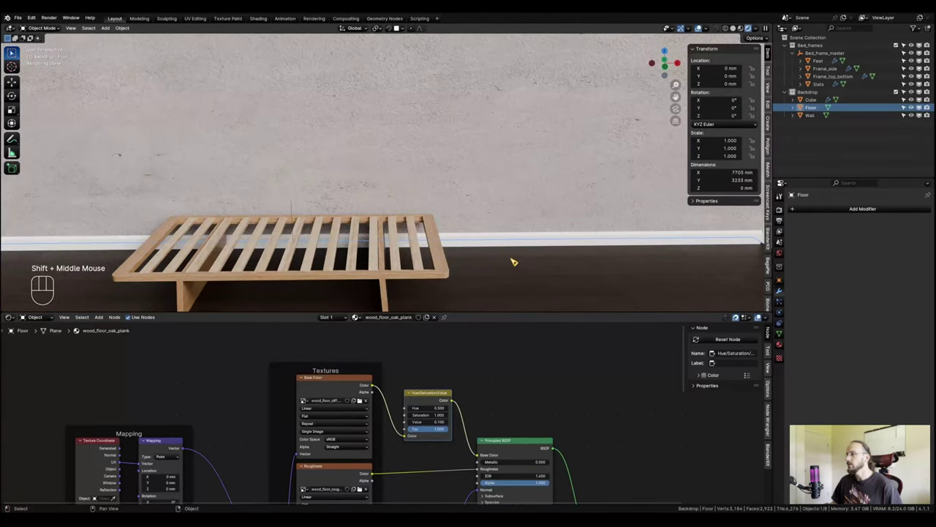
Link the floor's material to the skirting board and check how the wood looks on its moulding.
click(548, 247)
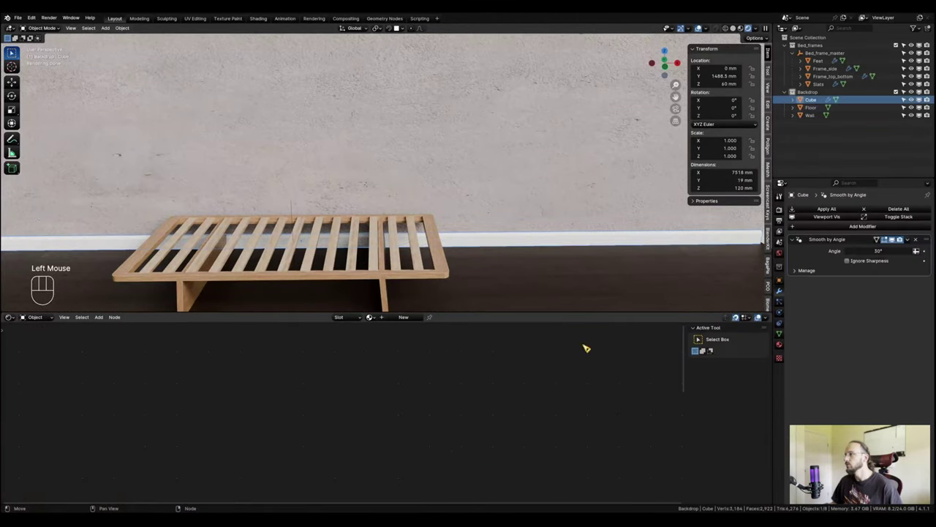
shift+click(536, 284)
key(ctrl+l)
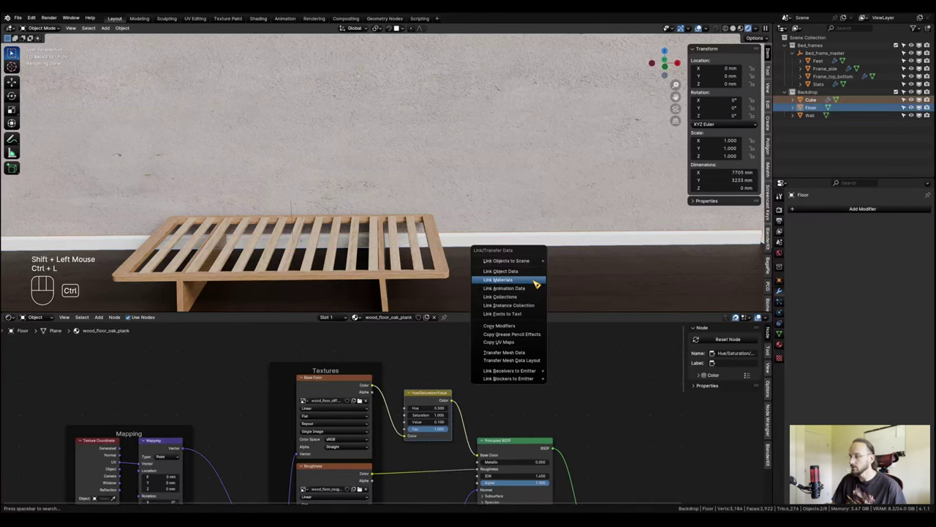
click(535, 281)
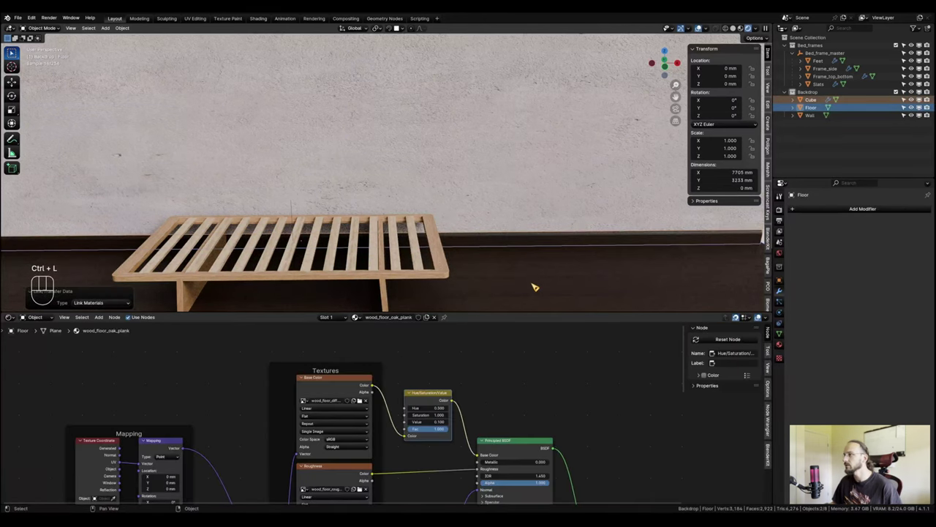
scroll(467, 258, up, 3)
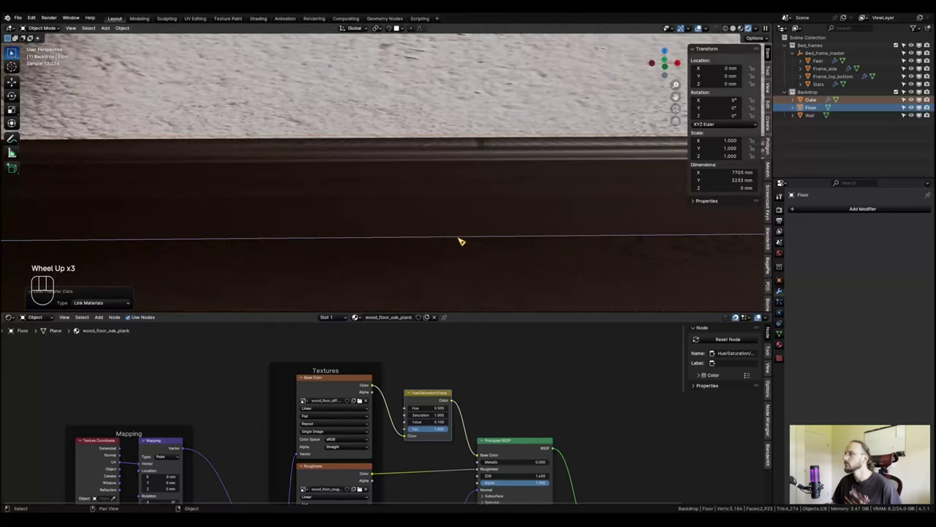
shift+middle_drag(465, 196, 400, 207)
scroll(464, 196, down, 2)
scroll(384, 152, down, 2)
mouse_move(400, 207)
middle_down()
mouse_move(405, 230)
mouse_move(390, 212)
middle_up()
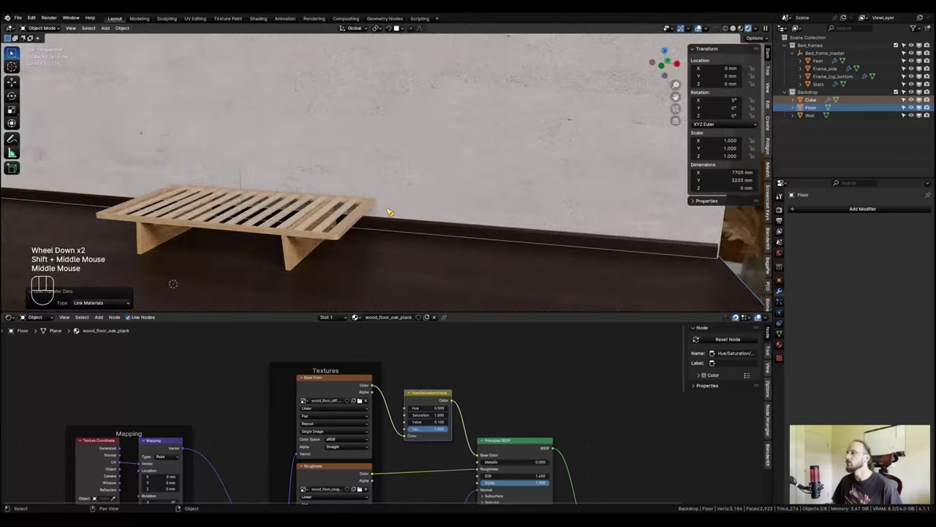
Unwrap all faces of the skirting board in Edit Mode with Smart UV Project, then return to Object Mode.
scroll(390, 212, up, 1)
key(Tab)
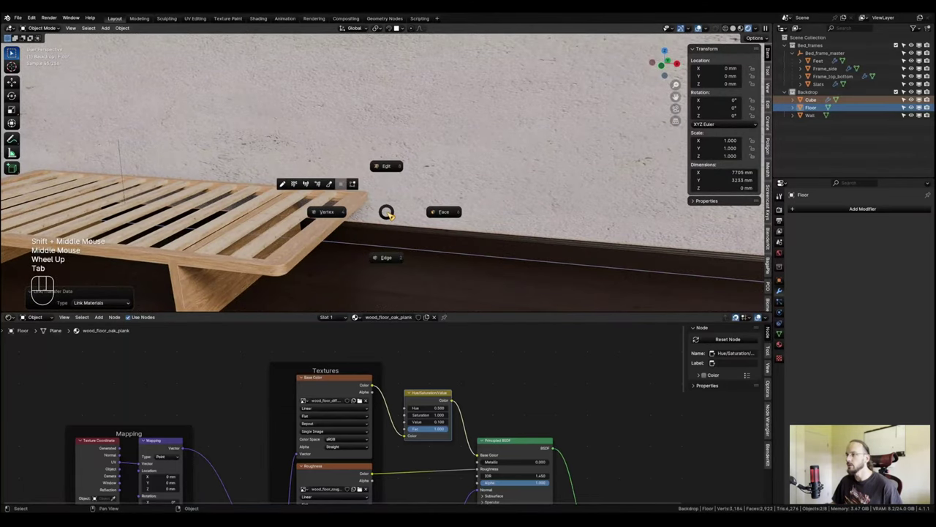
click(463, 245)
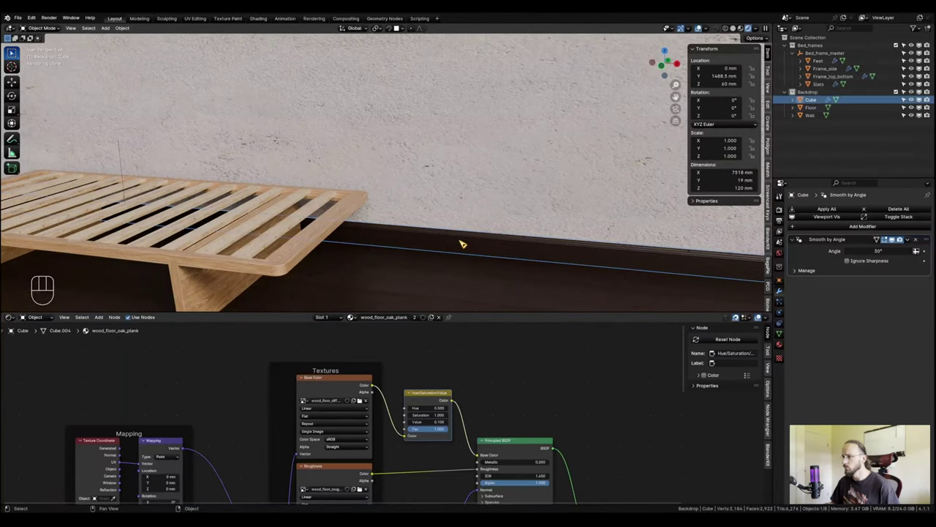
key(Tab)
click(522, 243)
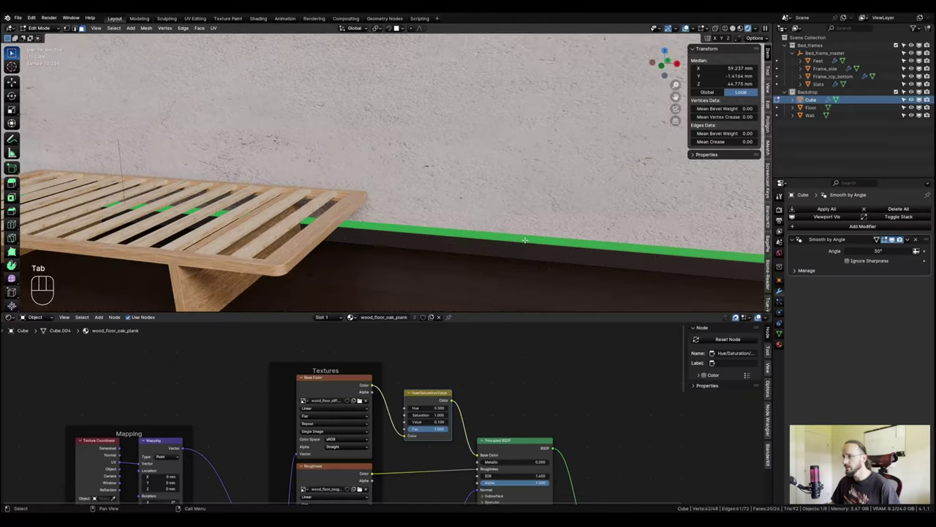
key(a)
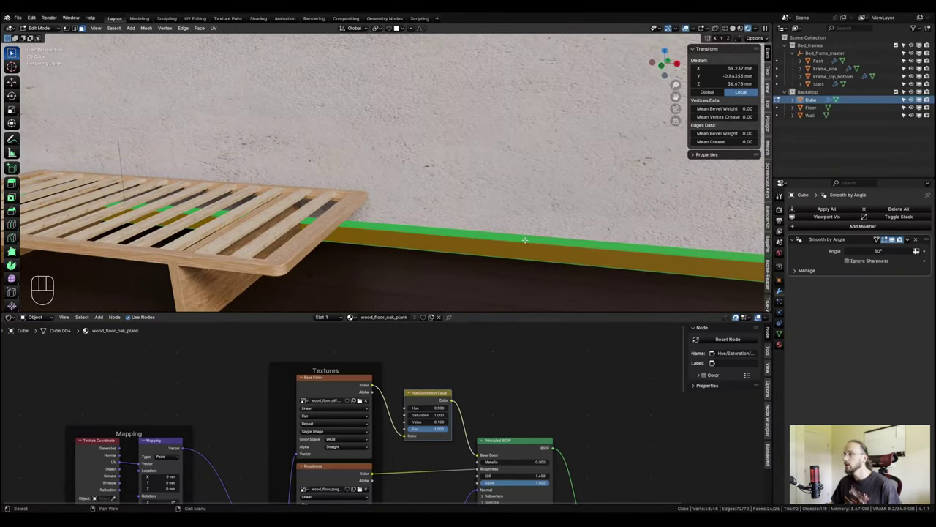
key(u)
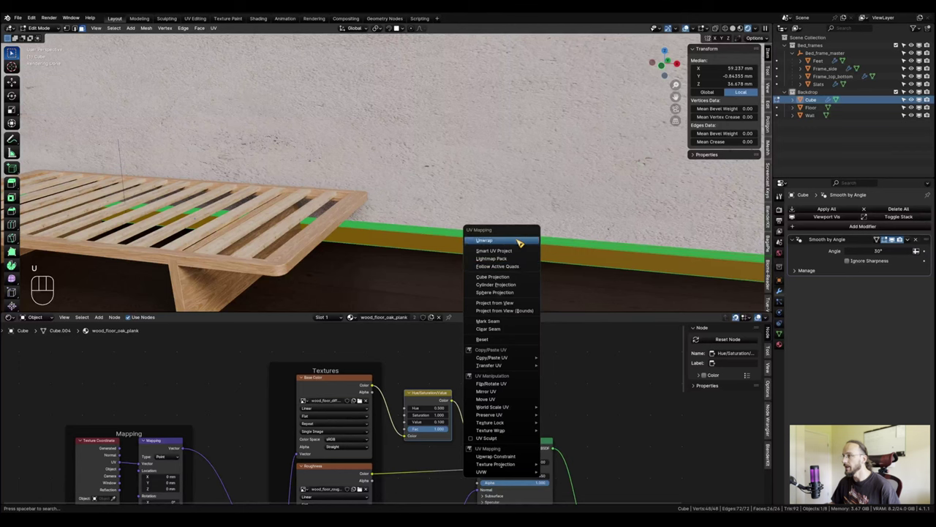
click(518, 251)
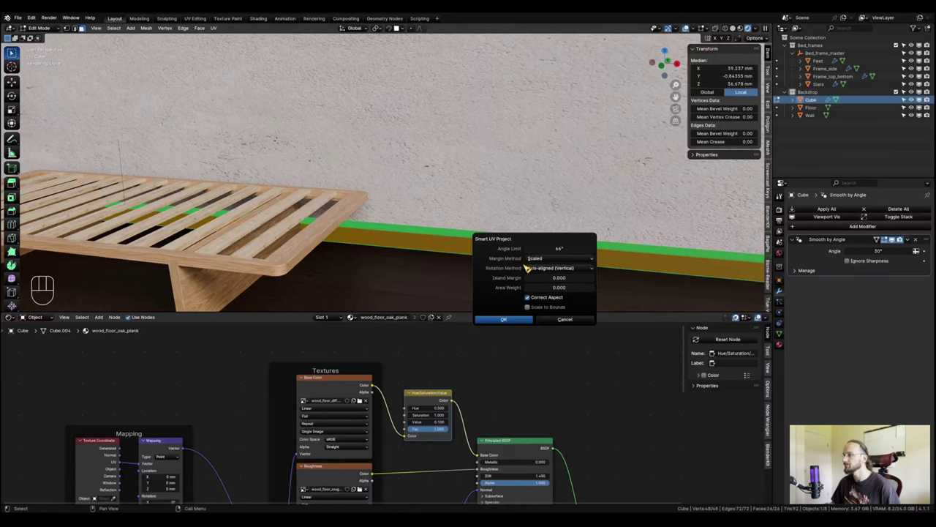
click(503, 319)
key(Tab)
Inspect the wood grain along the skirting board up close and from different angles.
scroll(489, 265, up, 1)
scroll(432, 239, up, 2)
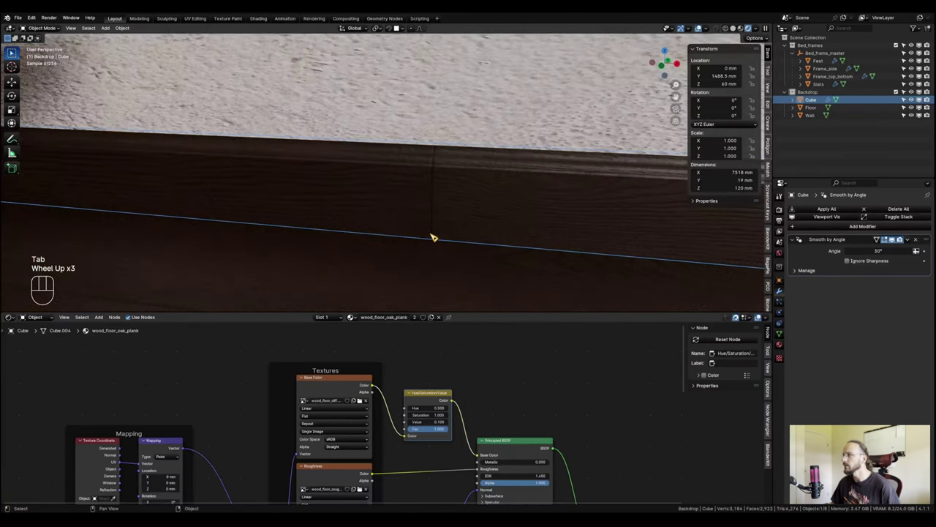
scroll(437, 234, down, 2)
scroll(439, 234, down, 1)
shift+middle_drag(439, 234, 432, 216)
scroll(432, 216, up, 2)
middle_drag(432, 215, 456, 200)
scroll(456, 200, up, 2)
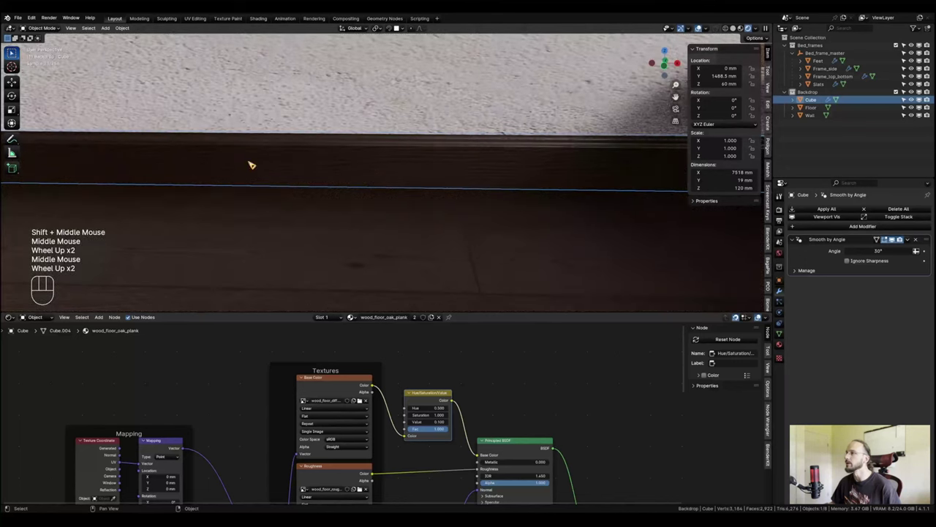
scroll(616, 202, down, 4)
shift+middle_drag(615, 202, 512, 198)
middle_drag(512, 197, 492, 231)
scroll(473, 186, up, 1)
mouse_move(491, 231)
middle_down()
mouse_move(496, 245)
mouse_move(497, 198)
mouse_move(468, 182)
middle_up()
Set the Mapping node's scale to 2 on X, Y and Z in the wall's plaster material.
click(496, 197)
scroll(454, 192, up, 2)
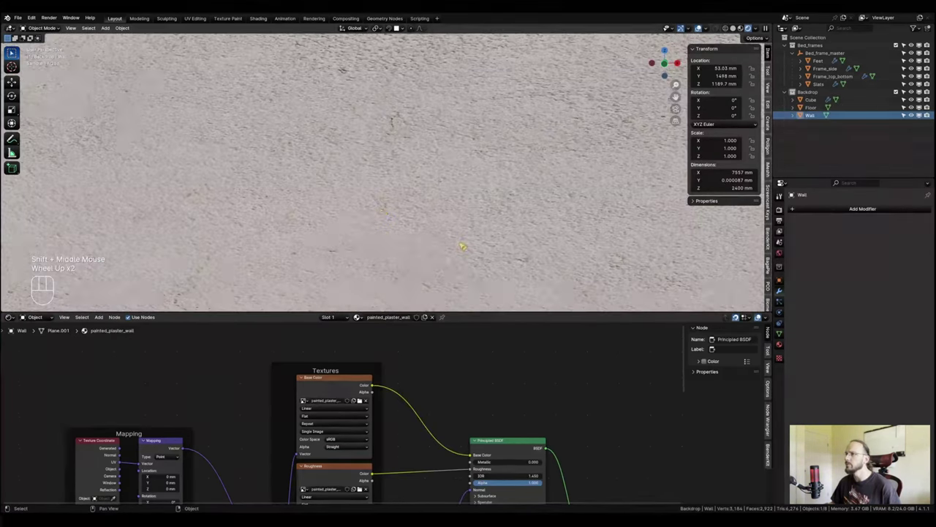
scroll(465, 234, down, 2)
middle_drag(466, 232, 489, 173)
middle_drag(248, 490, 280, 389)
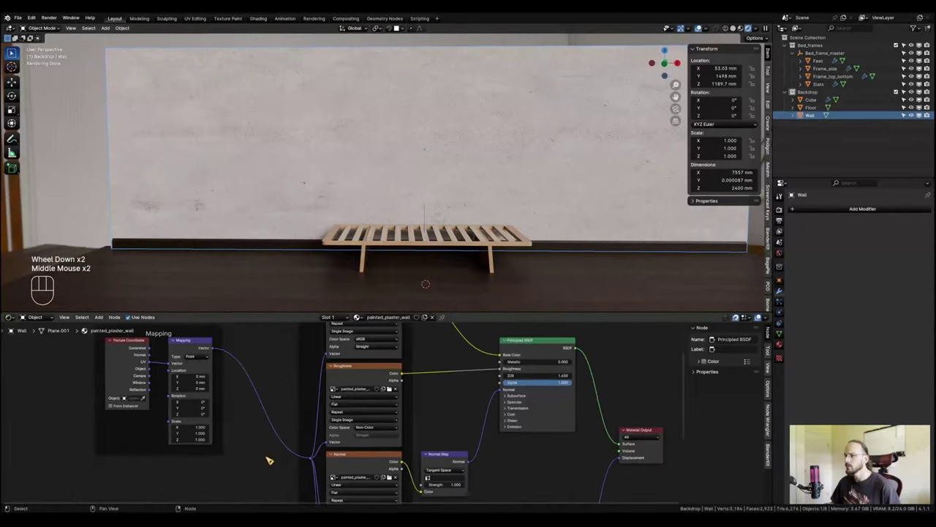
middle_drag(268, 458, 292, 439)
drag(211, 408, 212, 419)
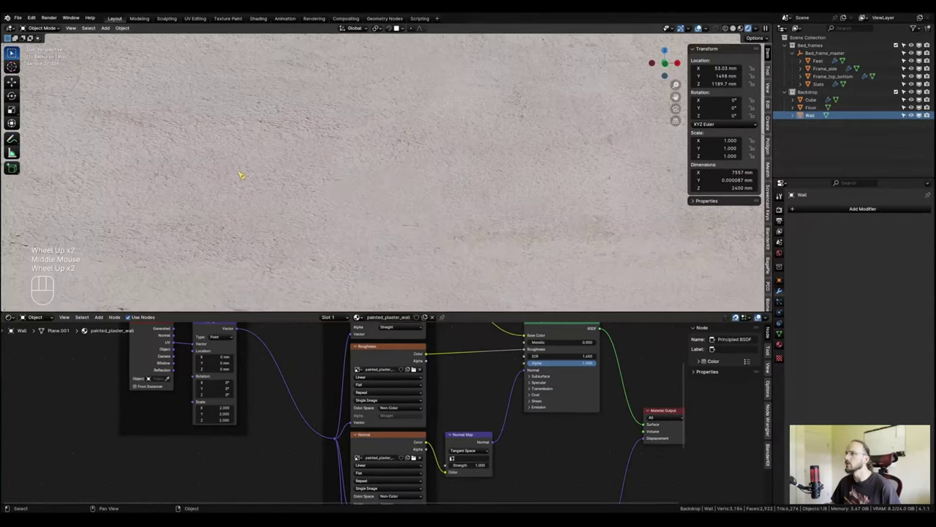
scroll(370, 223, down, 1)
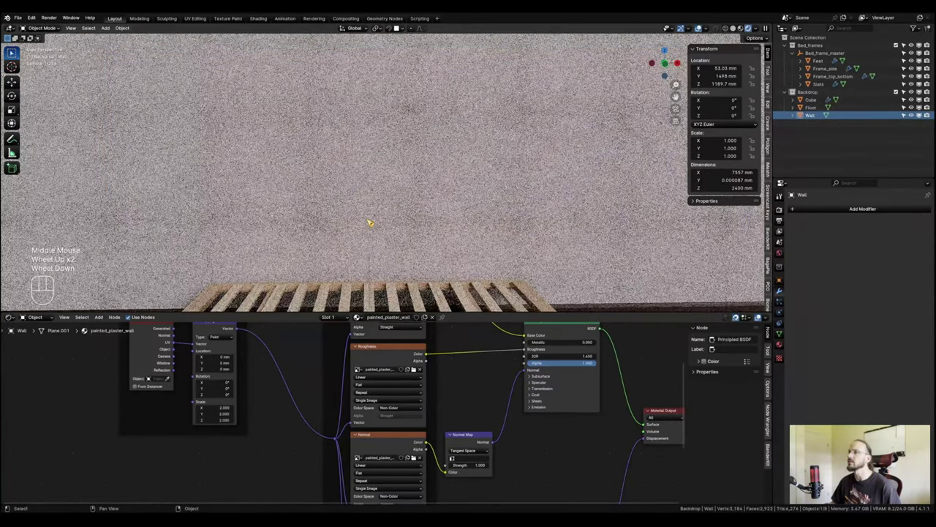
shift+middle_drag(370, 223, 451, 218)
scroll(405, 159, down, 1)
Insert a Hue/Saturation/Value node between the wall's Base Color texture and the Principled BSDF, and raise its Value to brighten the plaster.
middle_drag(475, 340, 458, 406)
scroll(458, 406, up, 1)
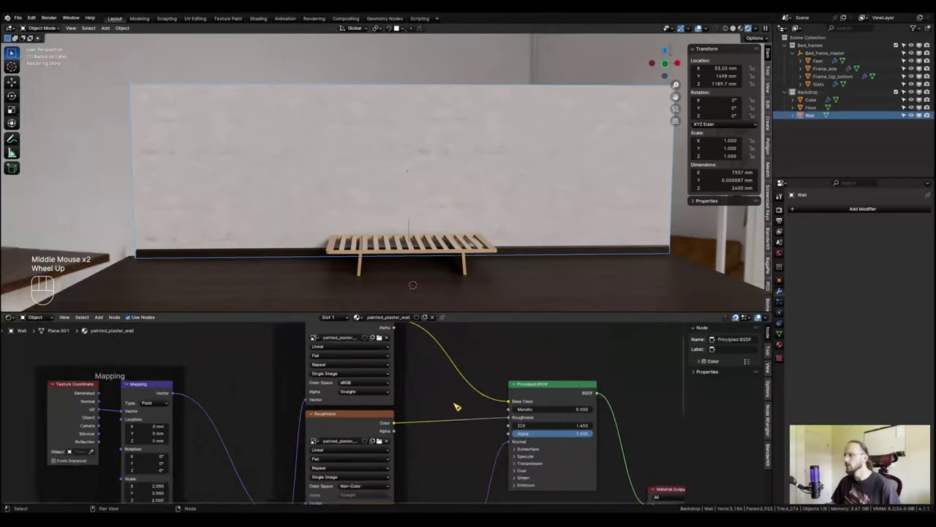
middle_drag(495, 381, 459, 443)
scroll(462, 415, down, 1)
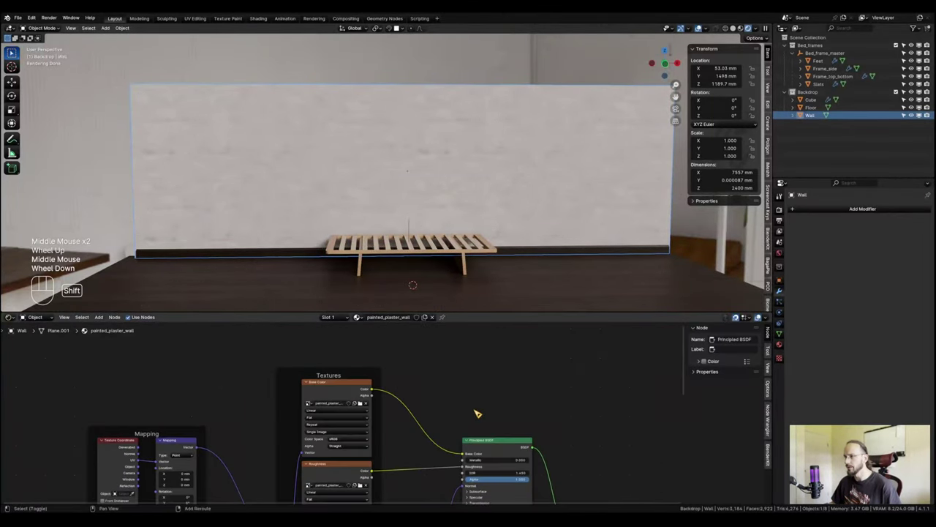
key(shift+a)
text(hue)
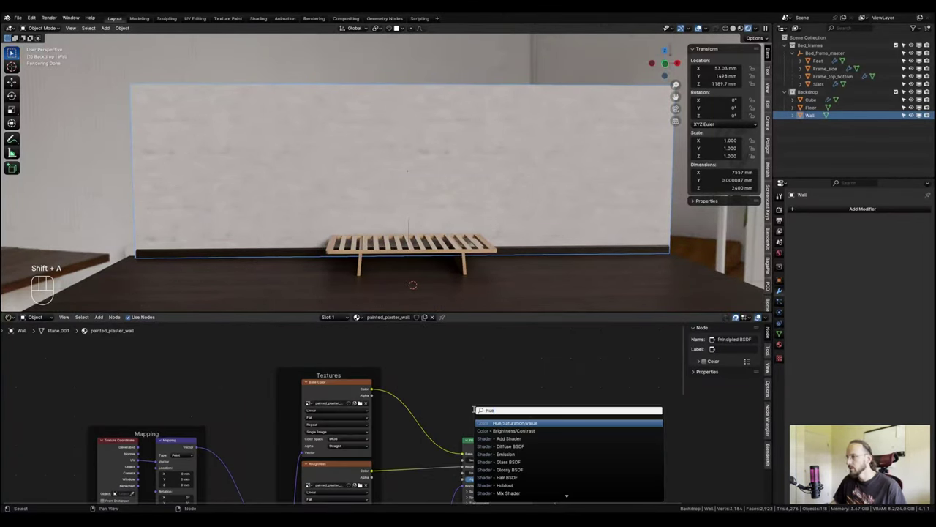
click(539, 423)
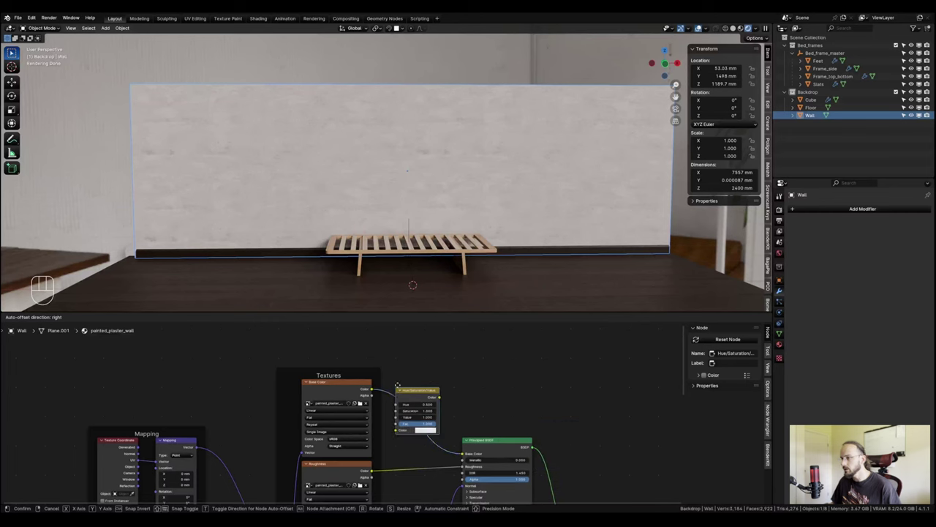
click(400, 392)
shift+drag(429, 417, 441, 417)
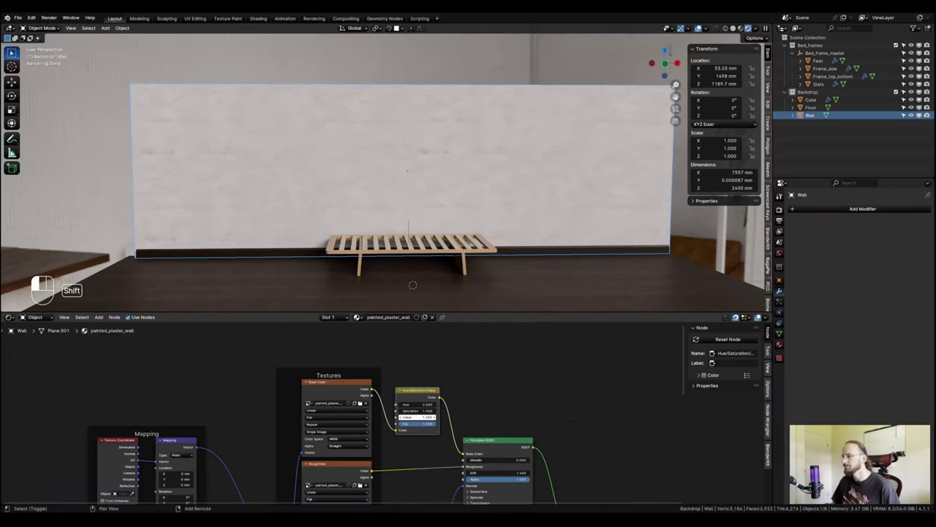
shift+drag(428, 417, 421, 417)
Collapse the Shader Editor area to enlarge the 3D viewport and bring the whole backdrop into view.
shift+middle_drag(432, 249, 439, 242)
scroll(439, 241, down, 2)
shift+middle_drag(439, 241, 532, 171)
scroll(443, 234, up, 3)
shift+middle_drag(479, 157, 496, 275)
drag(496, 313, 496, 495)
scroll(493, 414, up, 2)
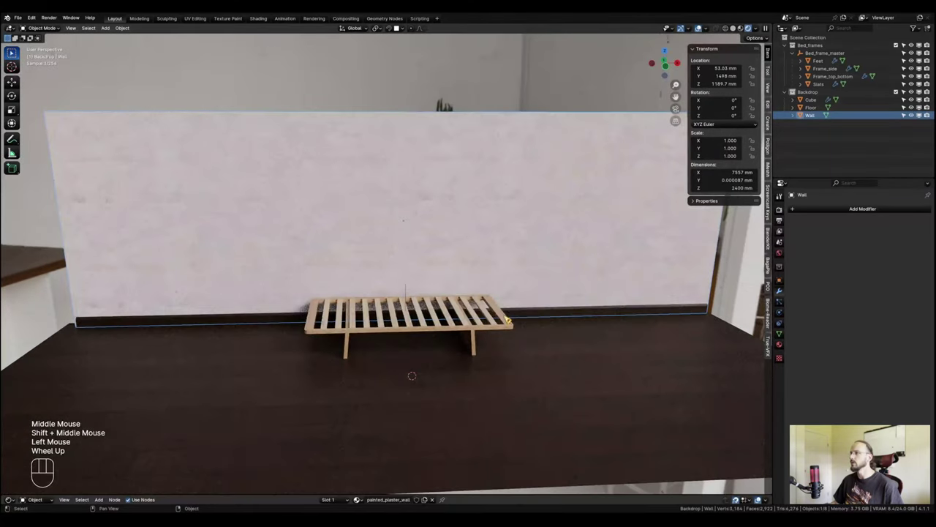
shift+middle_drag(512, 352, 524, 311)
scroll(523, 333, down, 3)
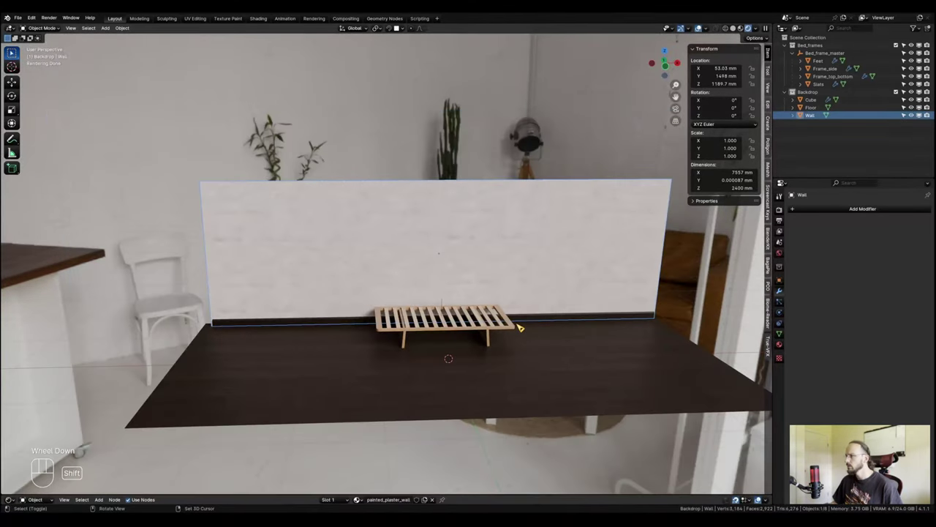
Add an area light at the world origin.
key(shift+a)
mouse_move(520, 328)
mouse_move(500, 417)
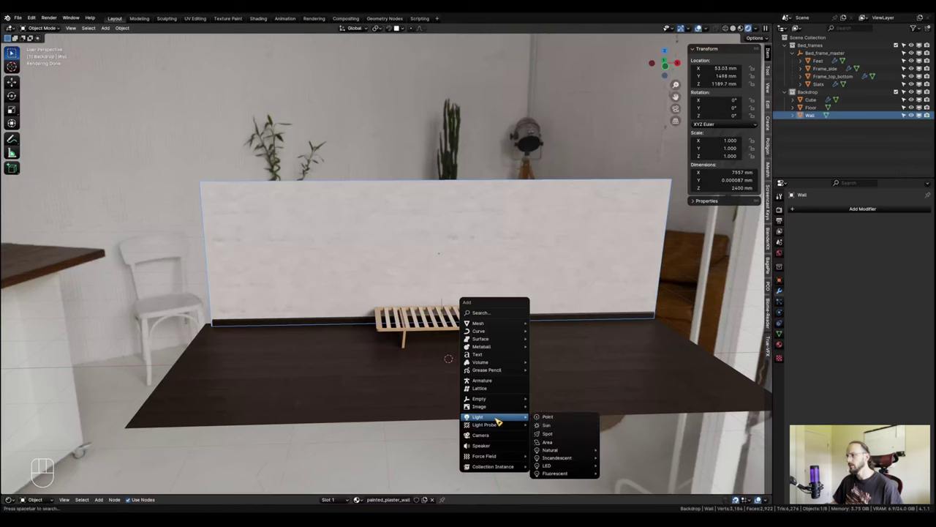
click(543, 433)
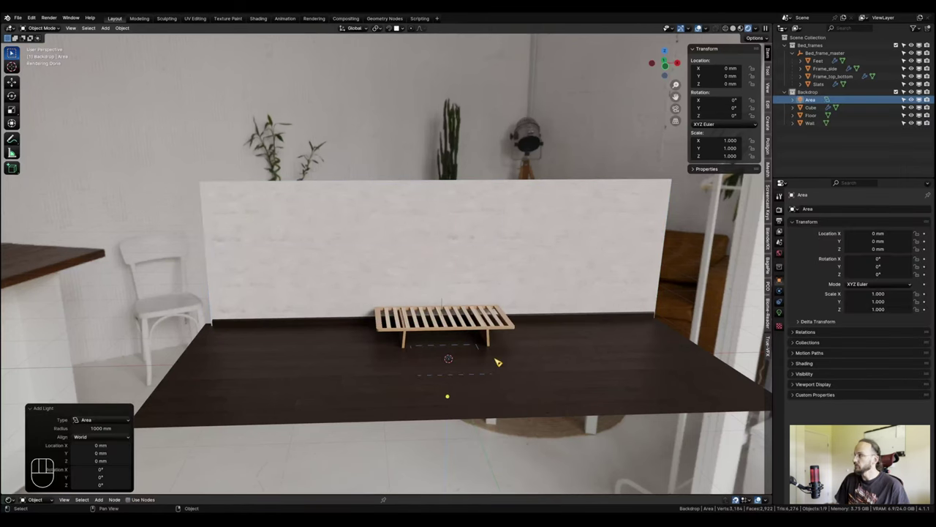
Move the area light into a new collection named Lights.
key(m)
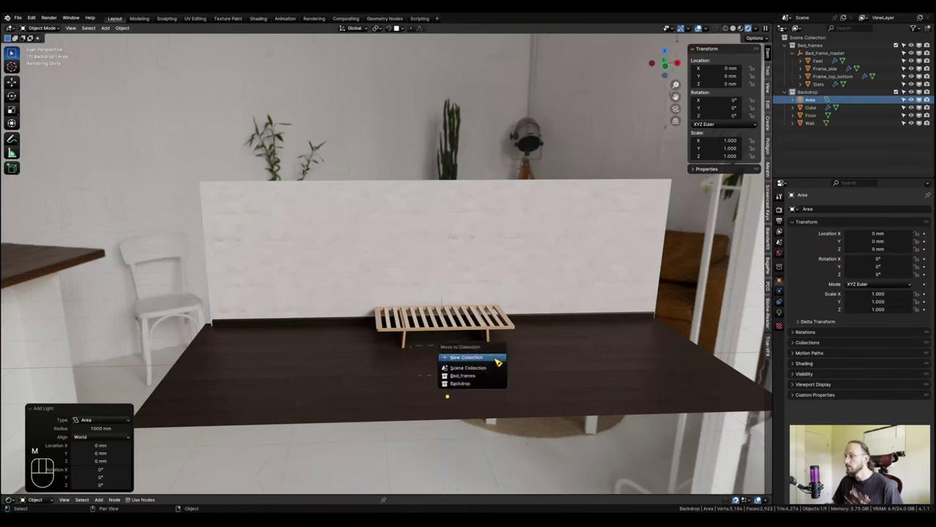
click(497, 362)
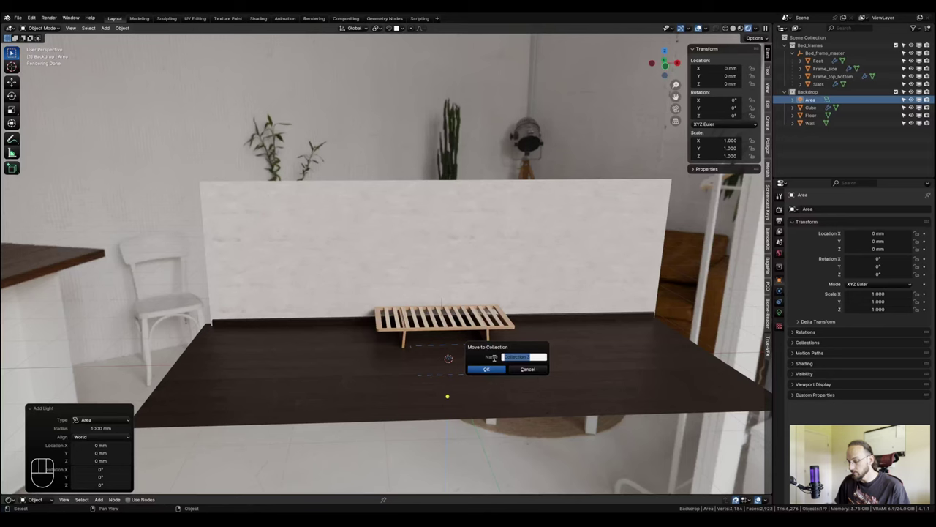
text(Lights)
key(Return)
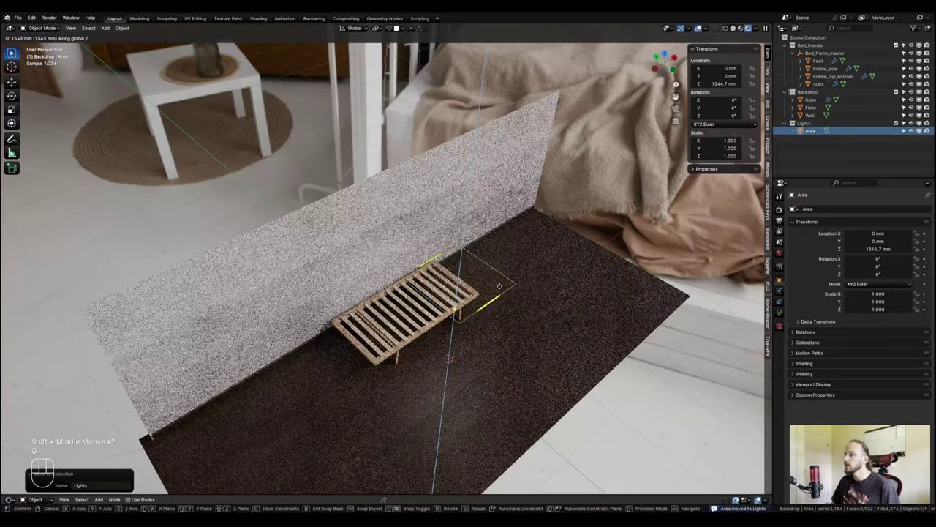
Raise the area light above the floor and shift it beside the bed frame, to about X 1663, Y -305, Z 1592 mm.
click(525, 298)
shift+middle_drag(525, 298, 498, 330)
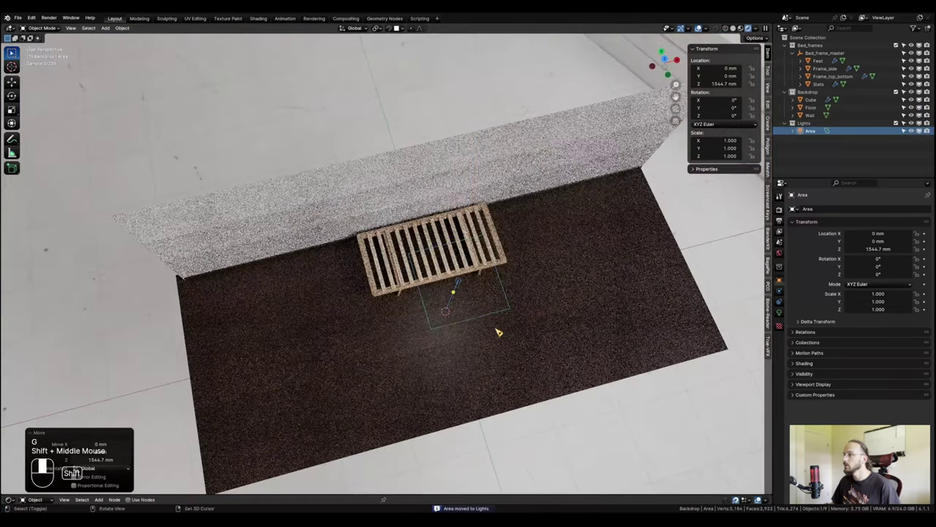
key(g)
click(607, 298)
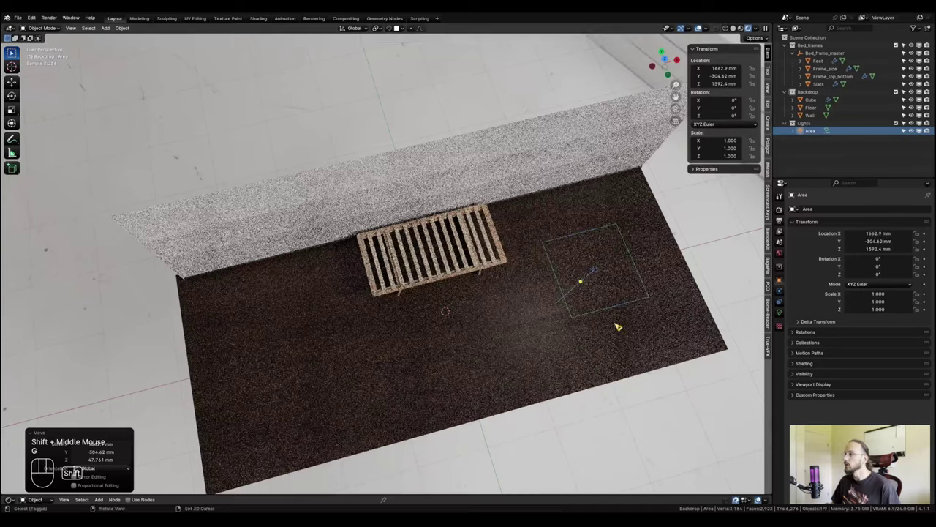
mouse_move(617, 324)
shift+middle_down()
mouse_move(618, 315)
mouse_move(616, 321)
shift+middle_up()
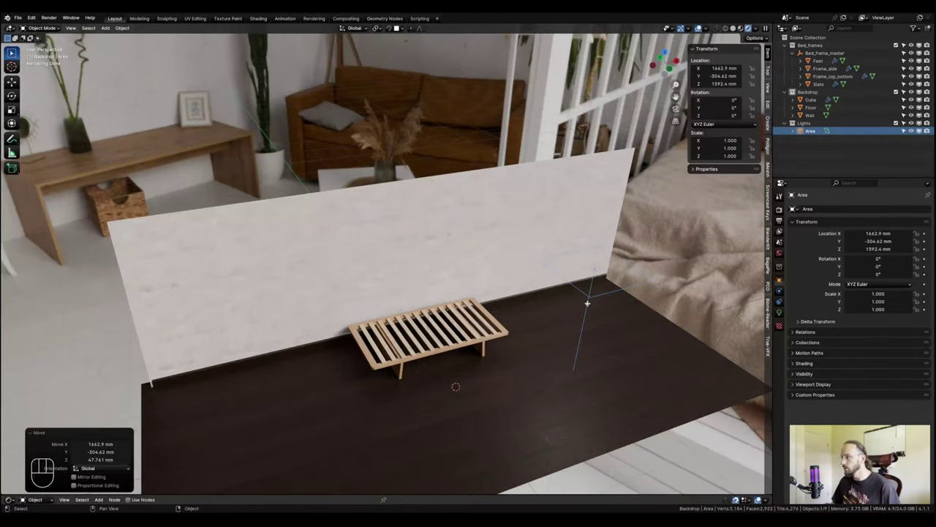
Aim the area light at the bed frame, rotating it to about 42.7°, 51.6° and 21.4° on X, Y and Z.
drag(588, 302, 391, 339)
shift+middle_drag(491, 360, 461, 322)
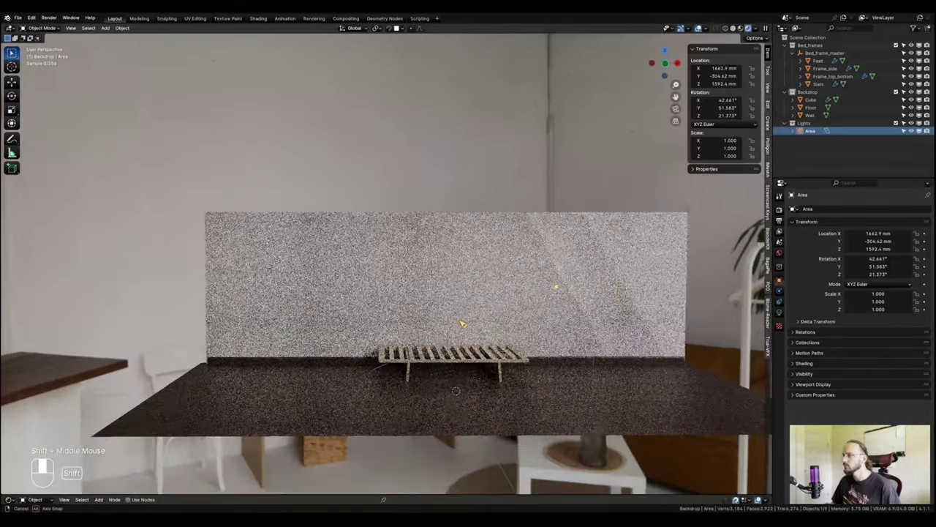
scroll(513, 338, up, 3)
scroll(523, 338, down, 3)
Move the area light farther from the wall to about X 1915, Y -1100, Z 1650 mm and re-aim it at the bed frame.
shift+middle_drag(533, 339, 619, 326)
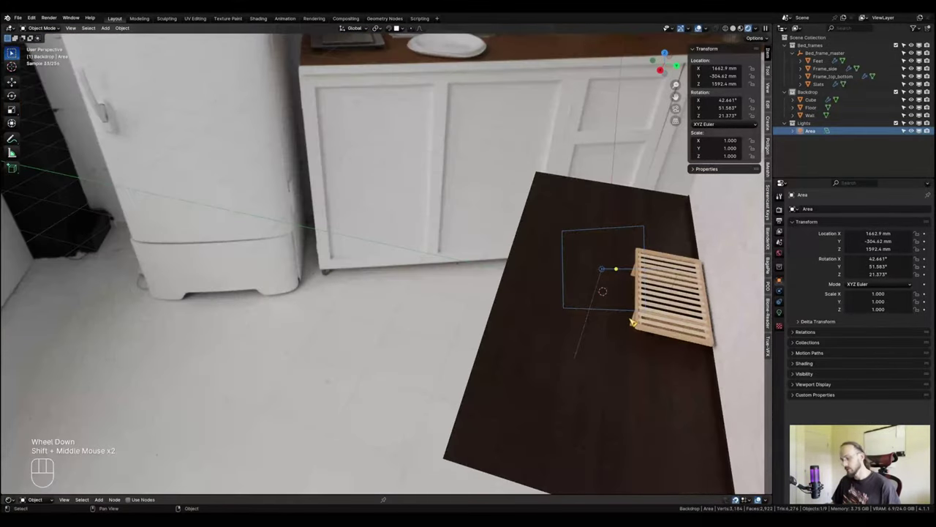
key(g)
click(564, 317)
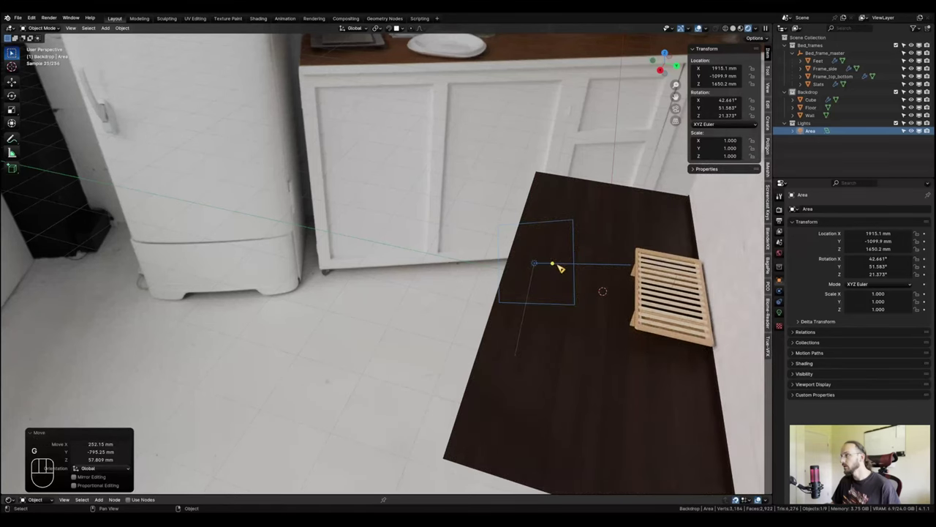
drag(551, 264, 673, 272)
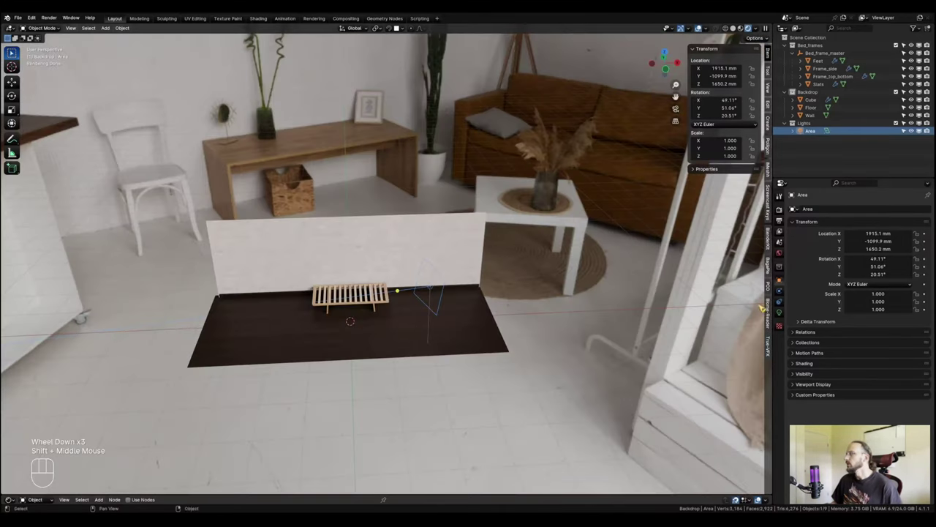
Enable nodes for the area light and drive its emission color with a Blackbody node at temperature 5000.
click(779, 311)
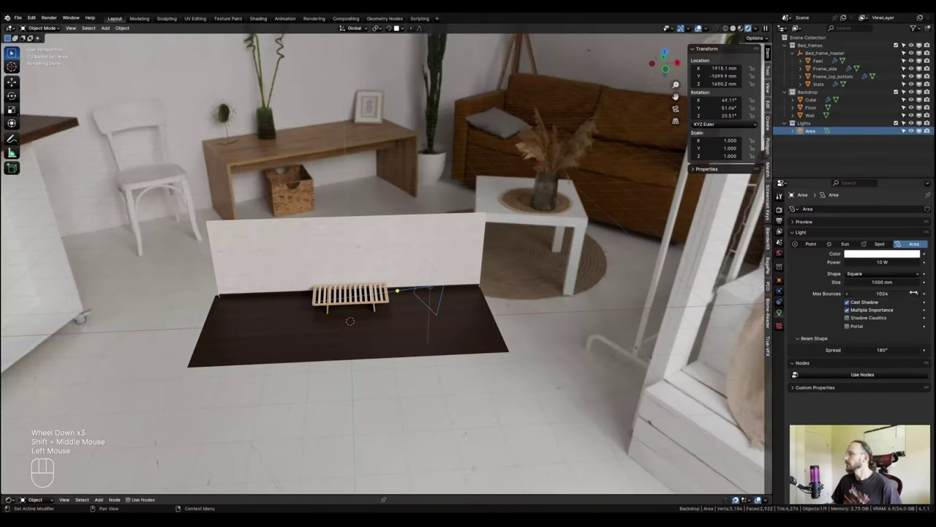
click(812, 377)
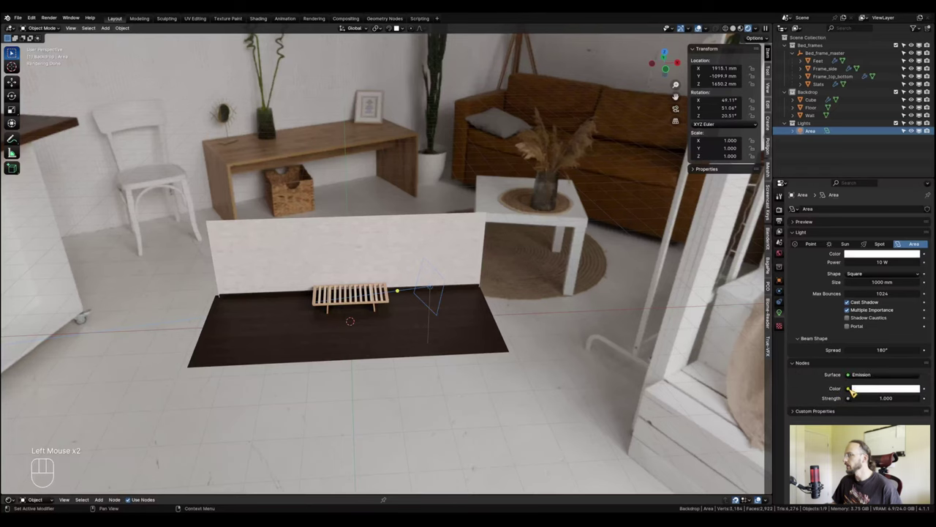
click(851, 390)
click(850, 390)
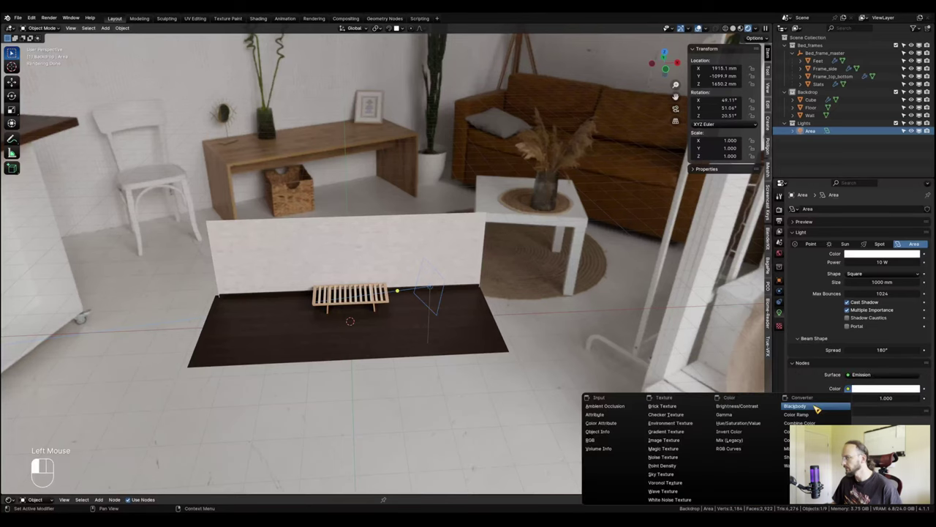
click(819, 406)
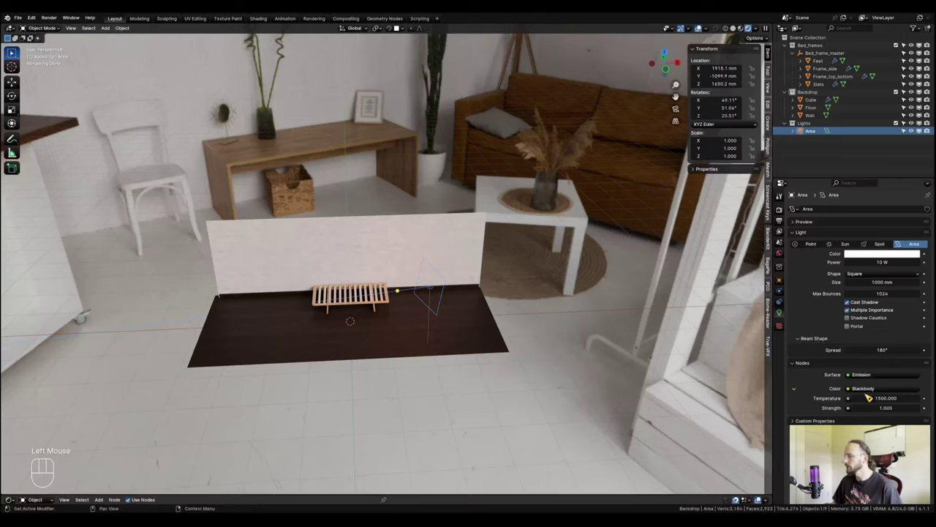
click(892, 398)
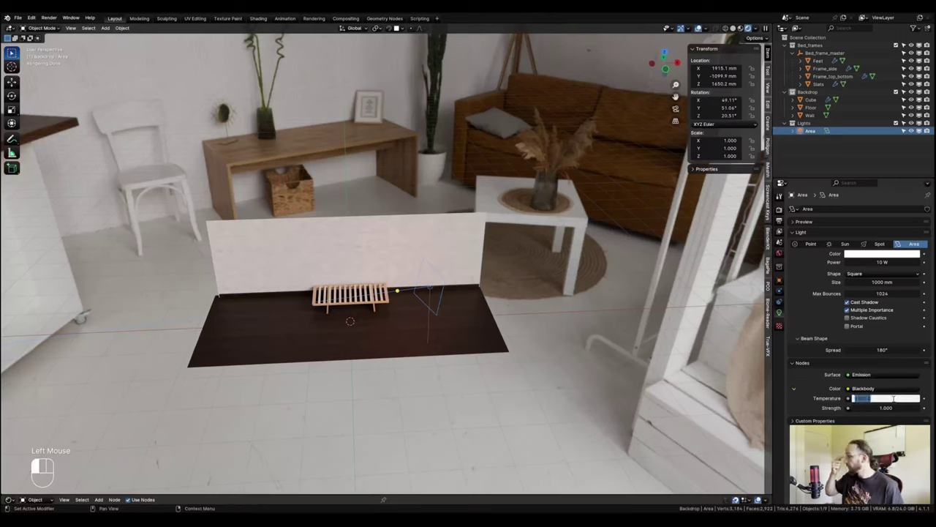
text(5000)
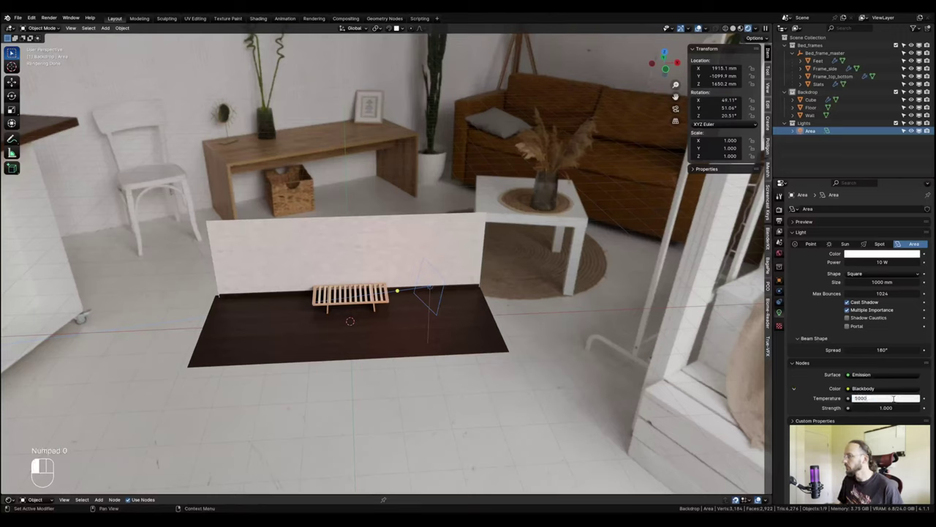
key(Return)
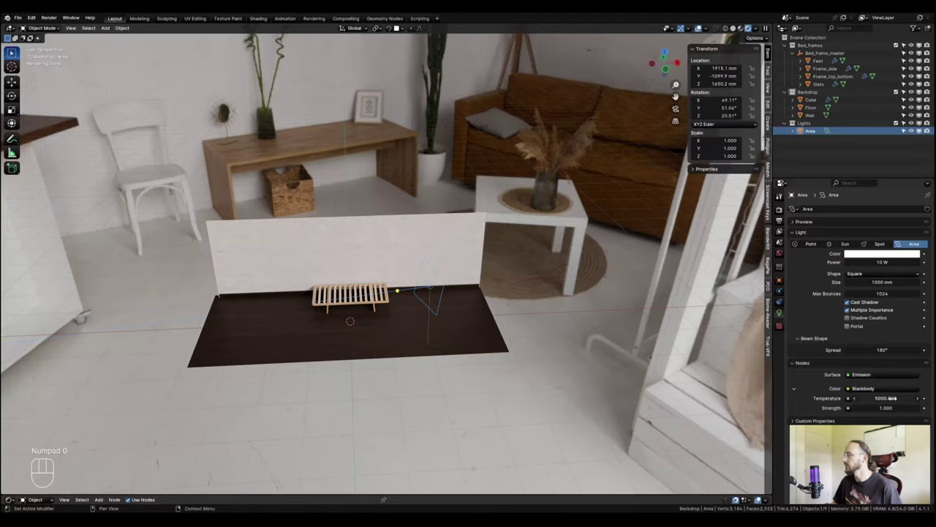
Adjust the scene's Color Management in the render properties to brighten the rendered view.
shift+middle_drag(392, 288, 387, 295)
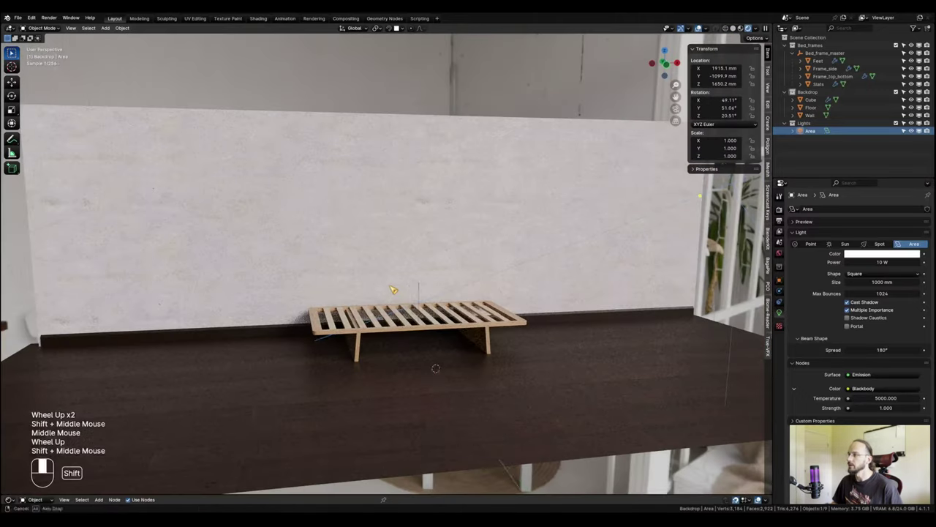
scroll(387, 295, up, 1)
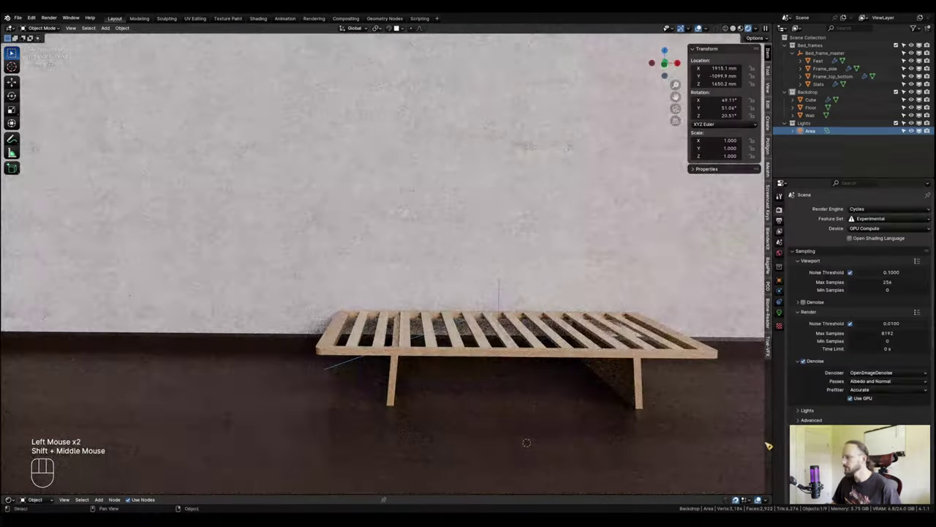
scroll(856, 307, down, 2)
scroll(856, 307, down, 3)
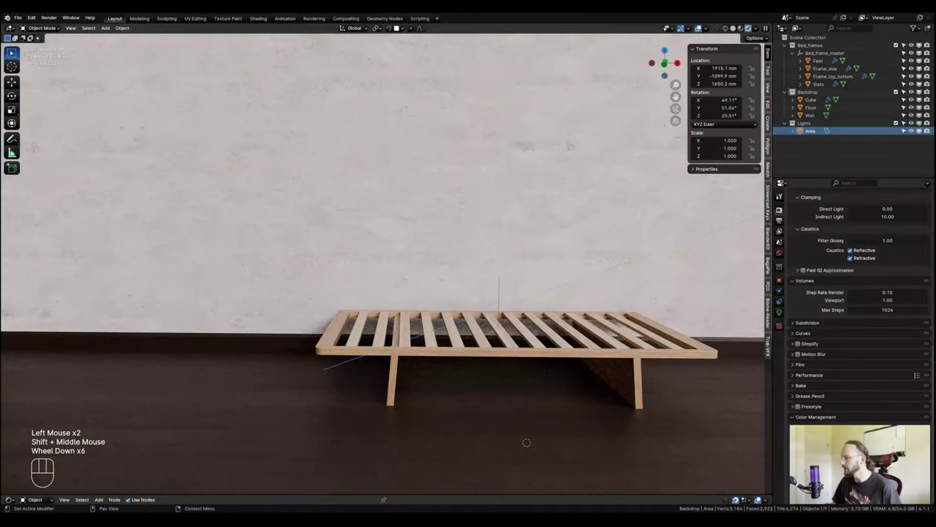
click(526, 443)
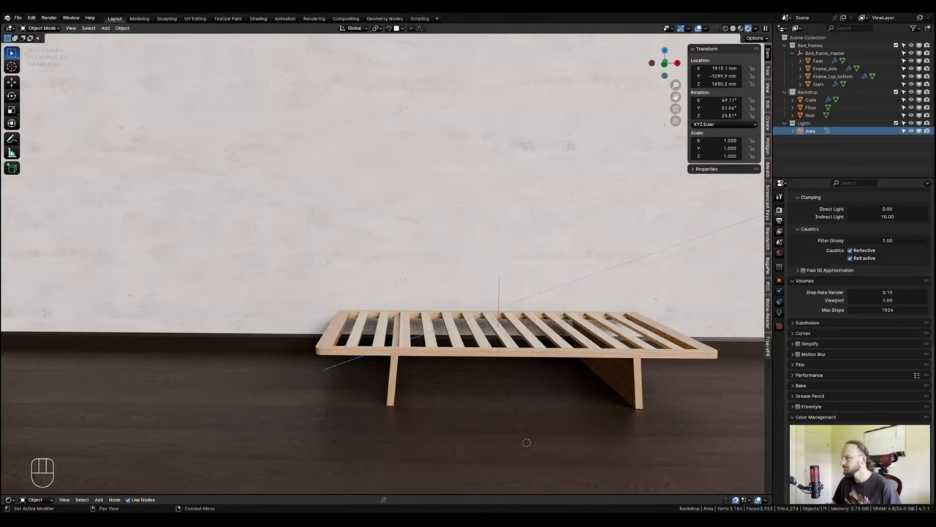
Duplicate the area light about 3793 mm along negative X and aim the copy at the bed frame from the opposite side.
middle_drag(523, 414, 571, 476)
scroll(541, 413, down, 3)
click(582, 431)
shift+middle_drag(582, 432, 593, 385)
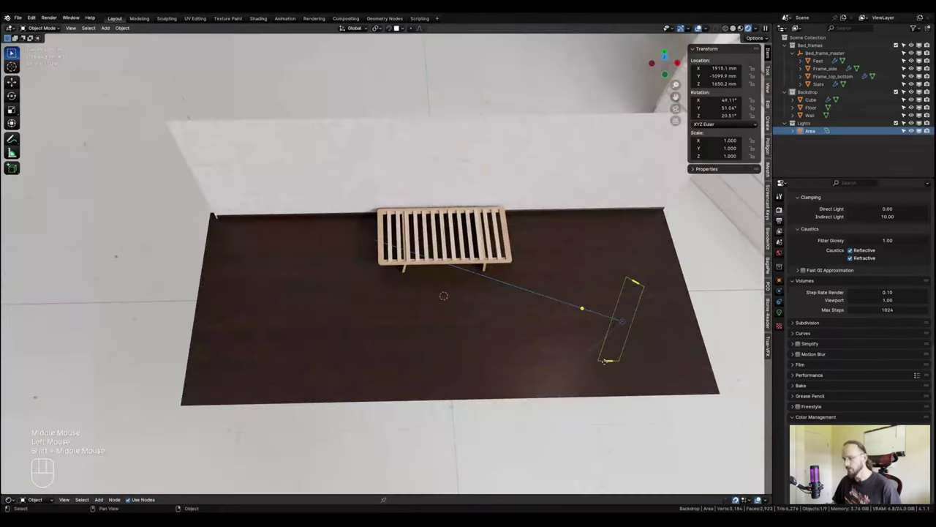
key(shift+d)
key(x)
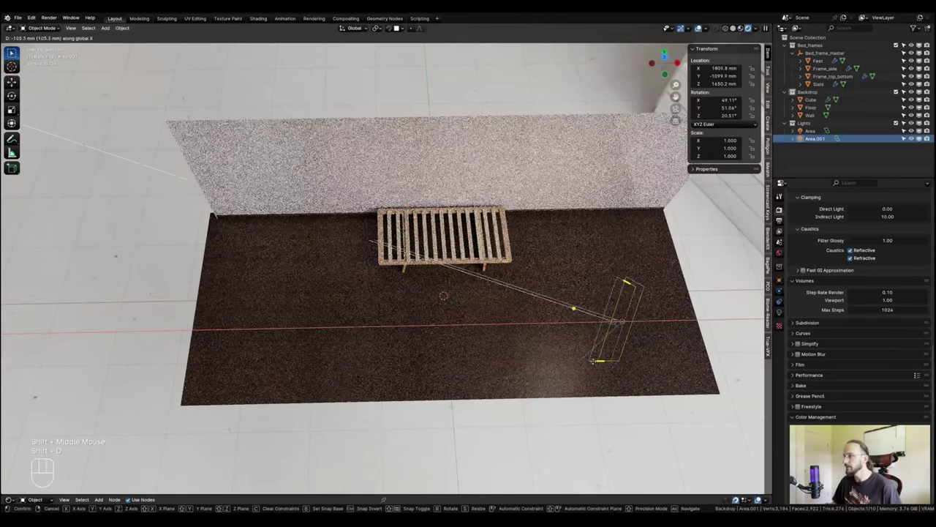
click(279, 313)
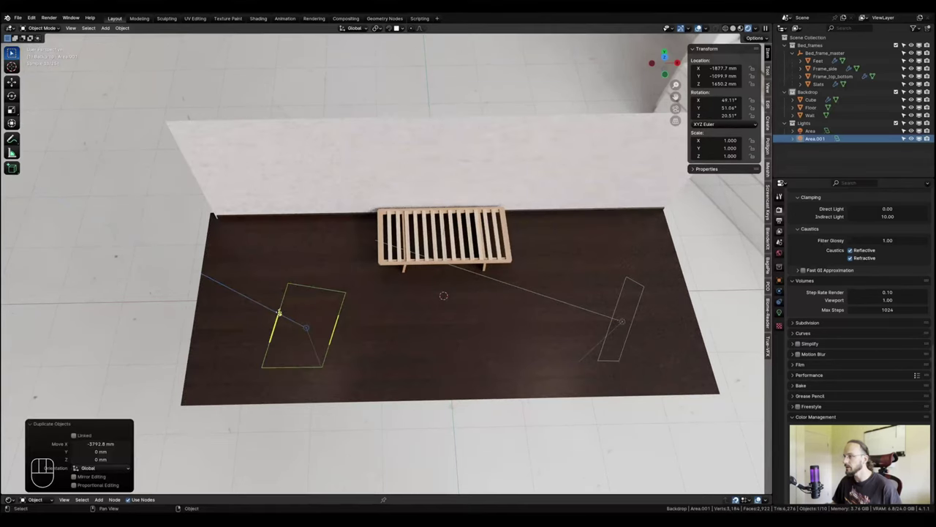
drag(281, 313, 483, 232)
Examine how the two area lights illuminate the bed frame's slats, legs and the surrounding floor and wall.
scroll(476, 292, up, 5)
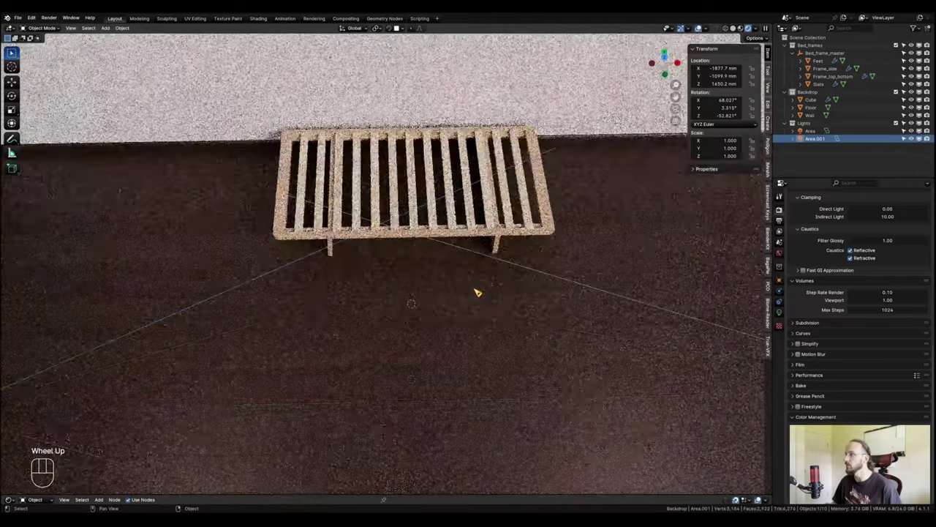
shift+middle_drag(478, 292, 446, 302)
scroll(393, 274, up, 2)
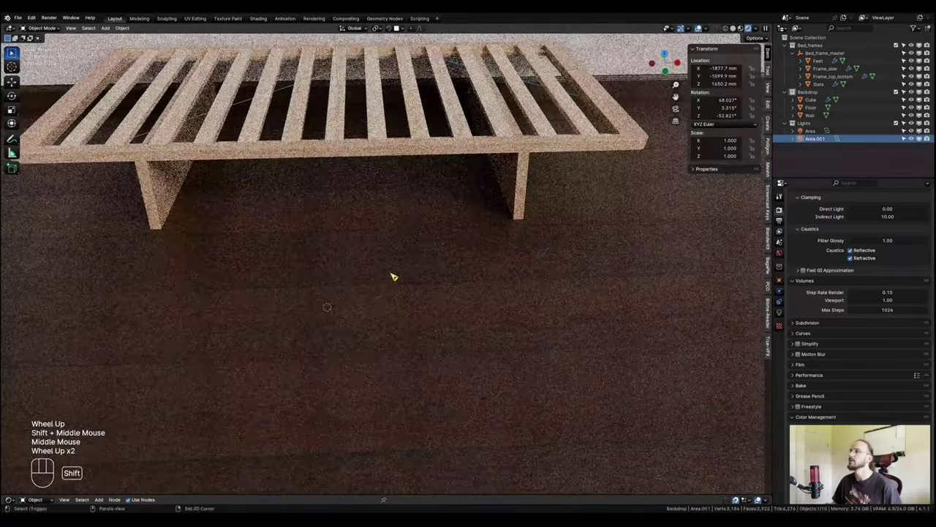
shift+middle_drag(393, 274, 392, 234)
scroll(402, 200, up, 1)
middle_drag(401, 200, 520, 383)
scroll(463, 356, down, 4)
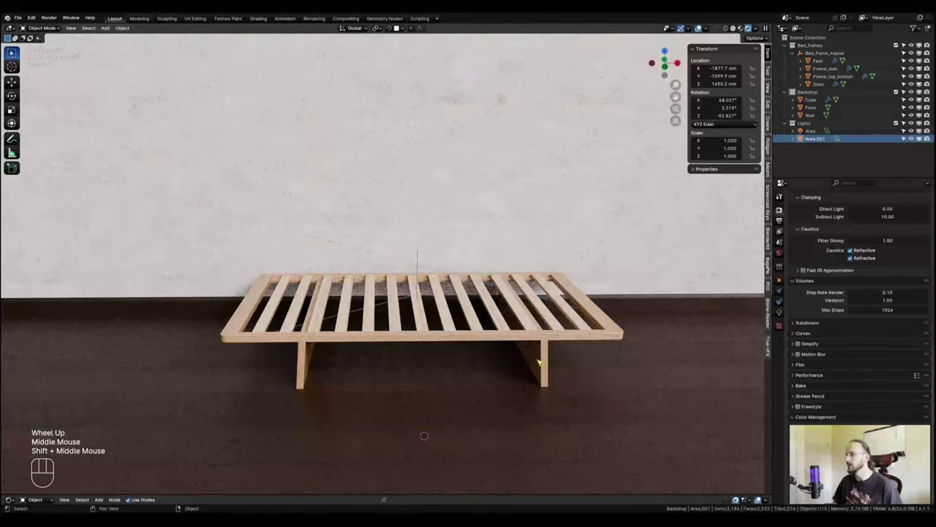
scroll(469, 418, down, 2)
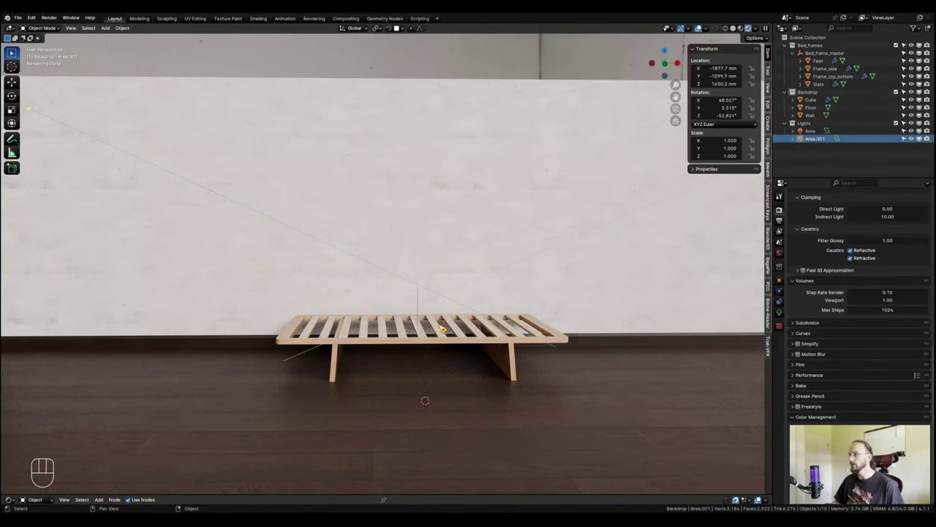
Add a camera and align it to the current front view of the bed frame.
key(shift+a)
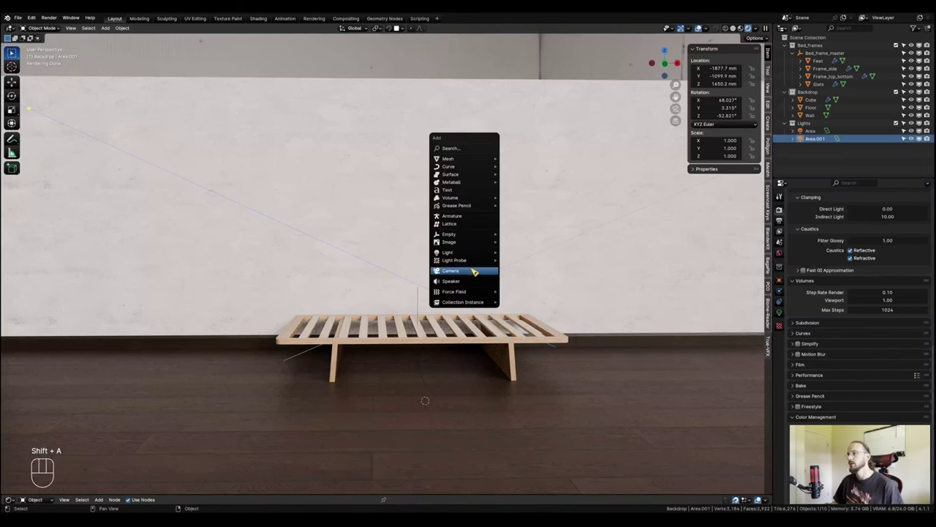
click(474, 271)
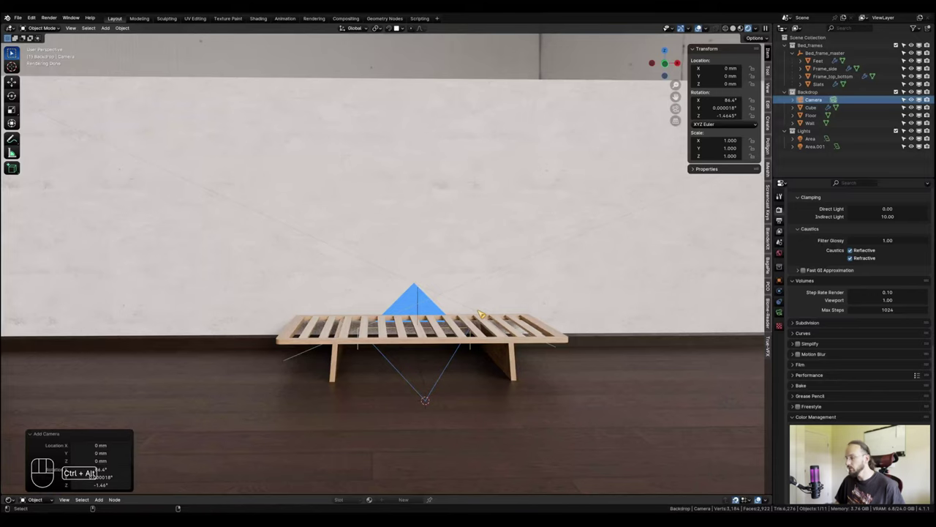
key(ctrl+alt+KP_0)
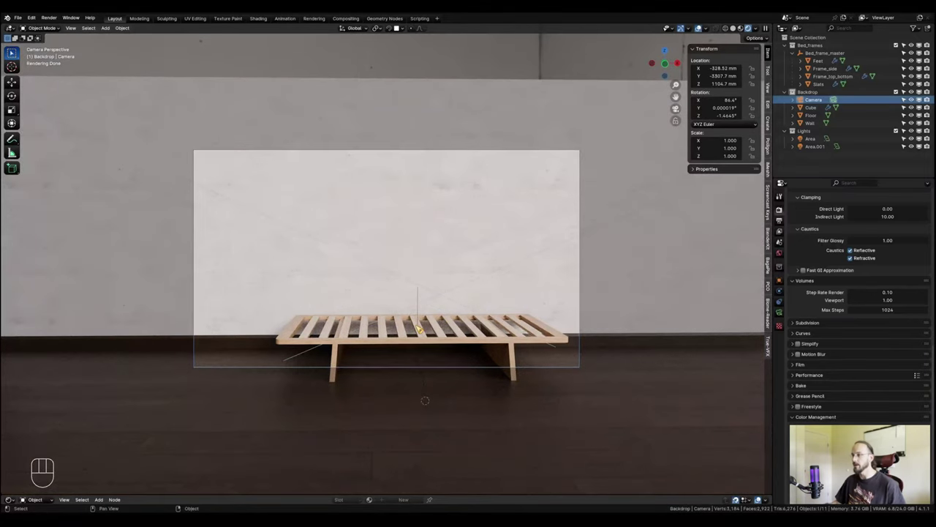
key(shift)
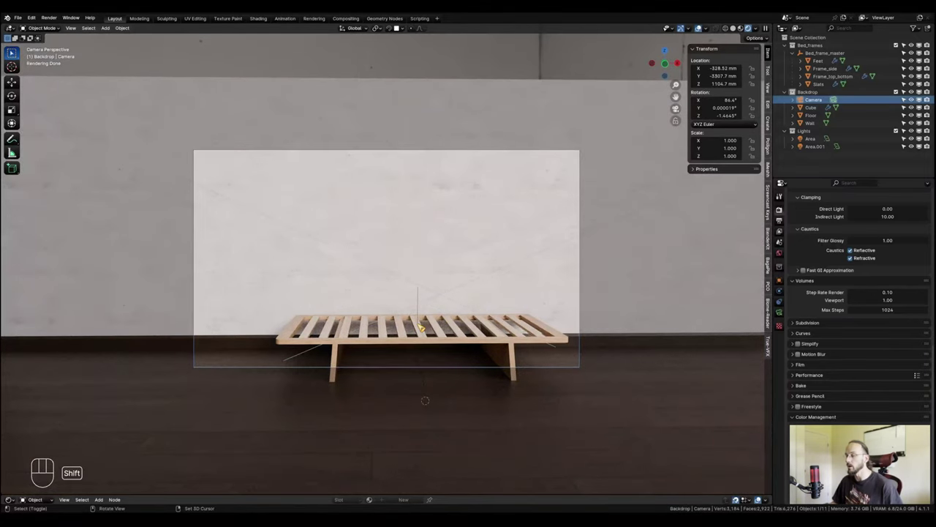
Set the camera's rotation to 0° on Y and 90° on X.
click(713, 107)
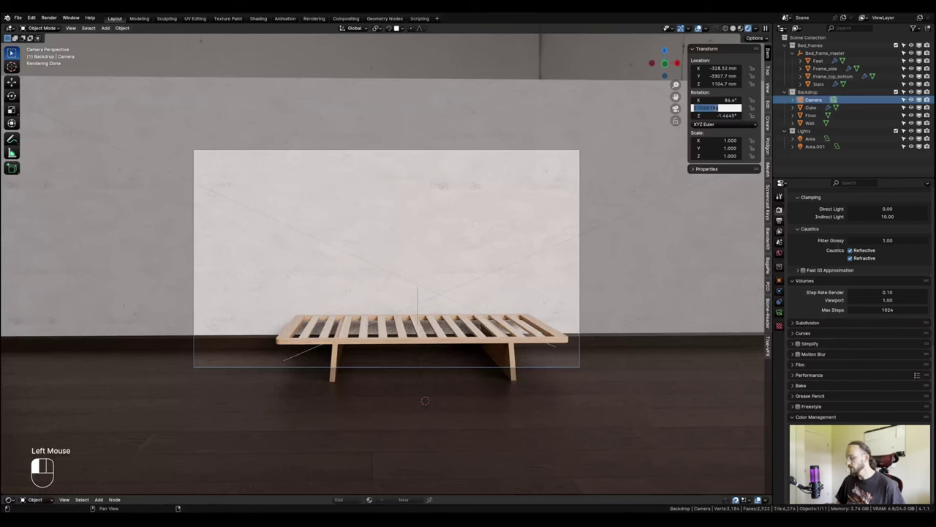
key(Return)
click(720, 99)
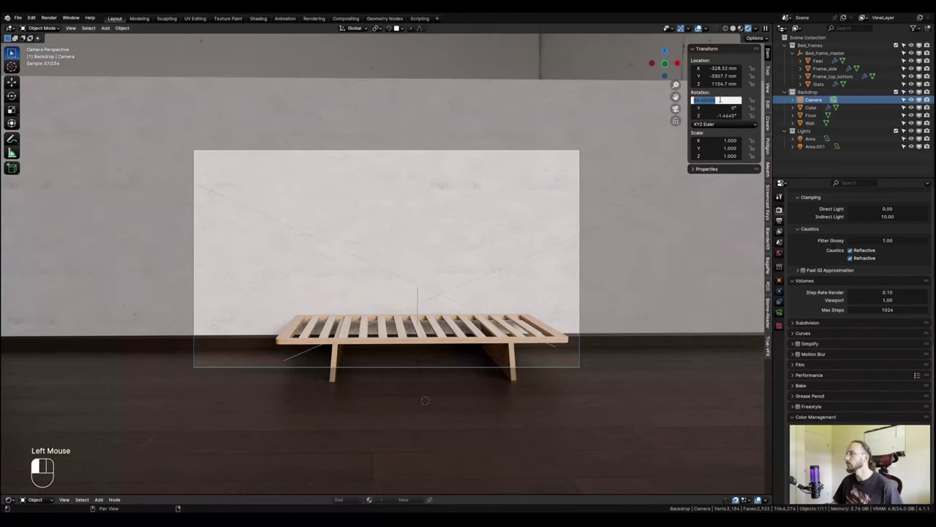
text(90)
key(Return)
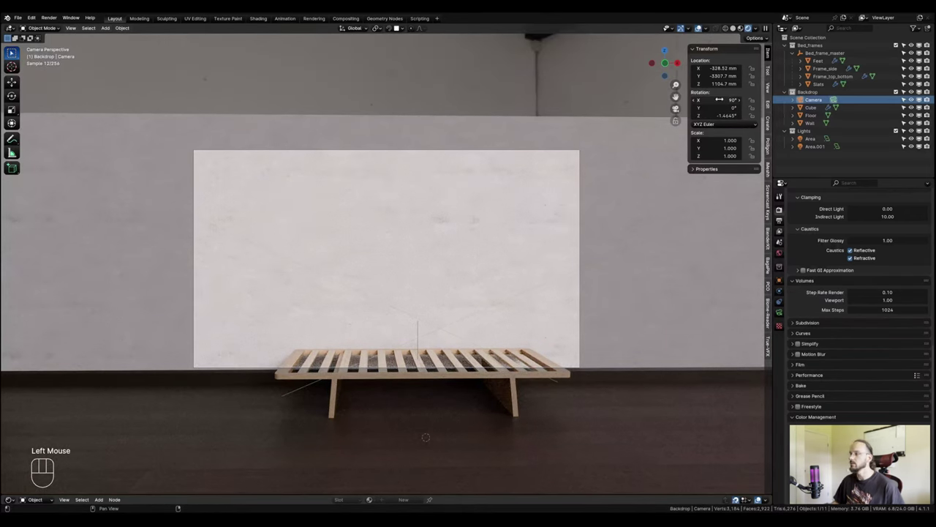
Set the camera's Z rotation to 0° so it faces the wall straight on.
click(720, 115)
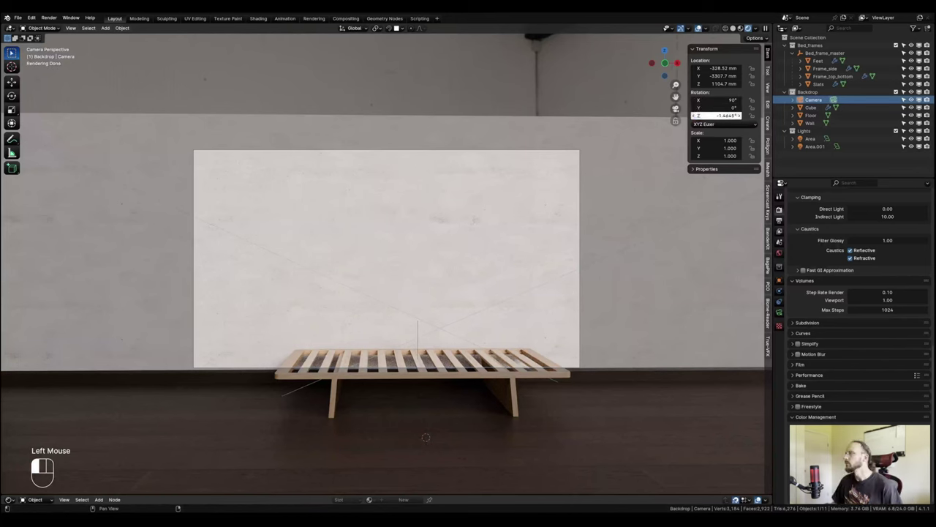
text(0)
key(Return)
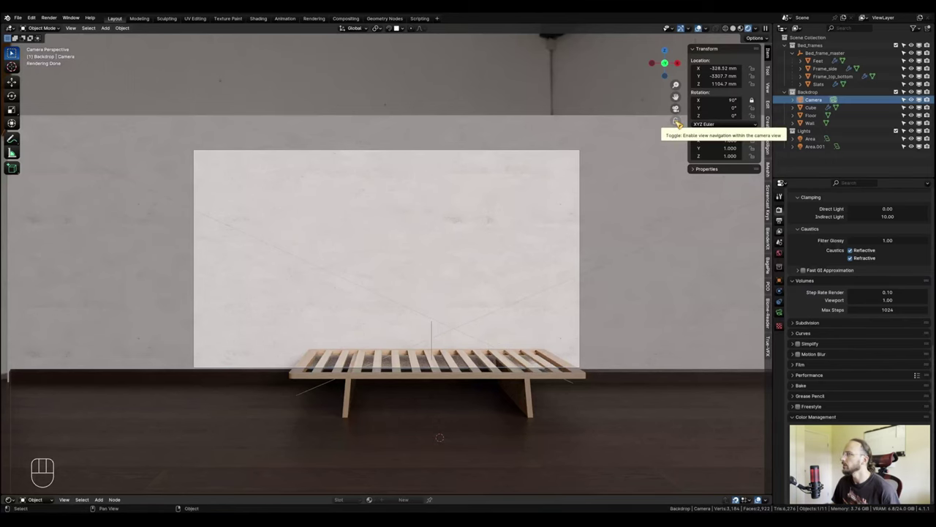
Reframe the camera through its own view to about X -60, Y -4269, Z 855 mm, with view navigation unlocked again when done.
click(676, 121)
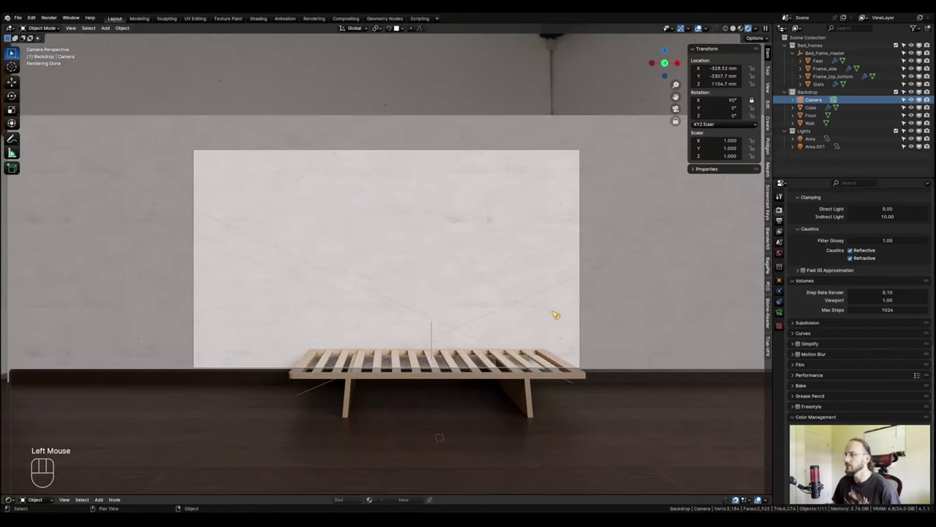
shift+middle_drag(556, 315, 491, 267)
scroll(422, 247, up, 3)
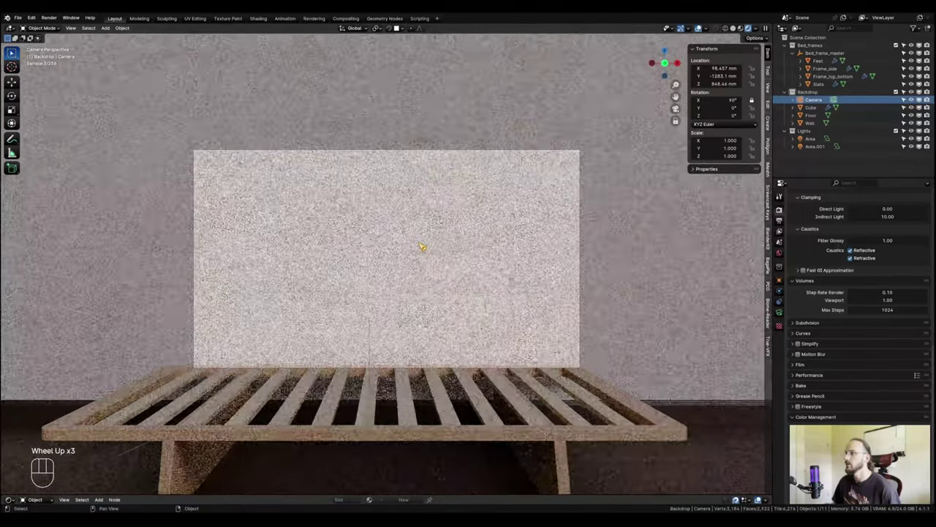
scroll(422, 248, down, 4)
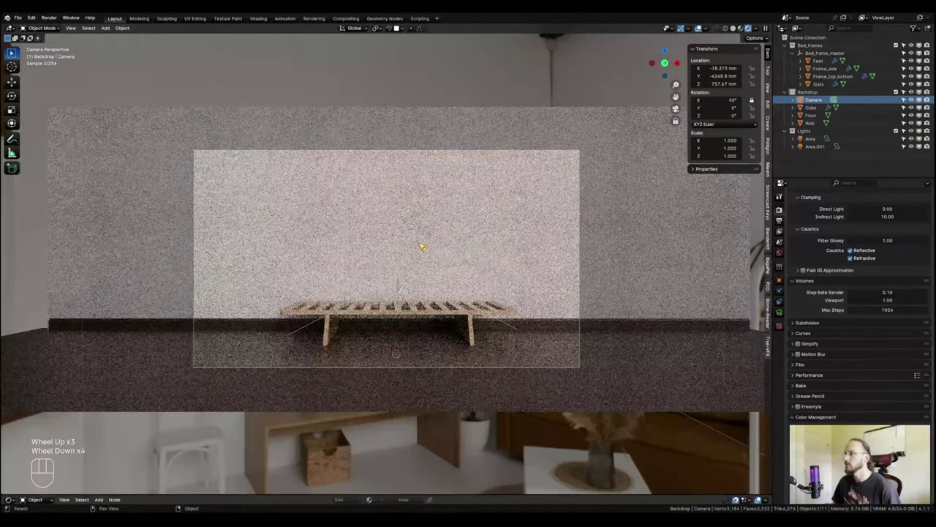
shift+middle_drag(420, 246, 428, 241)
click(675, 121)
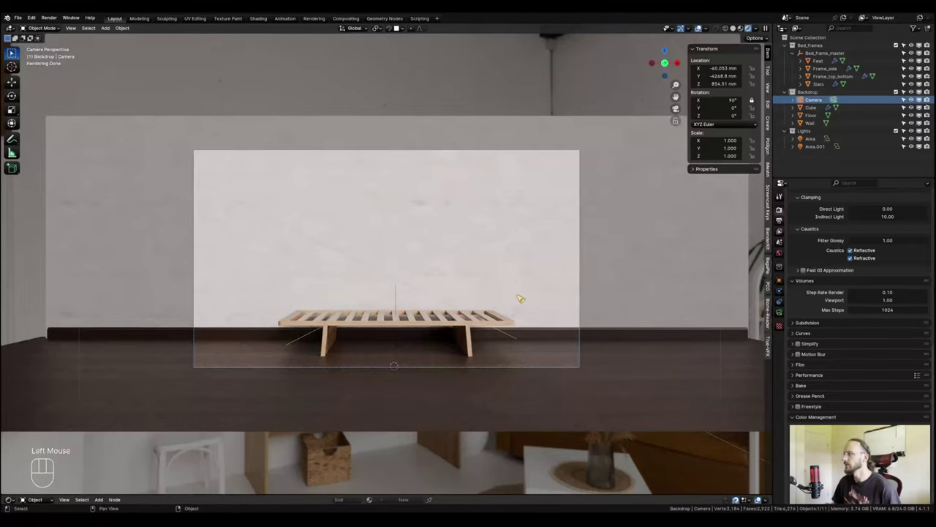
Set the camera's passepartout opacity to 1.000 so the area outside the frame is fully black.
scroll(492, 298, up, 2)
middle_drag(357, 293, 420, 326)
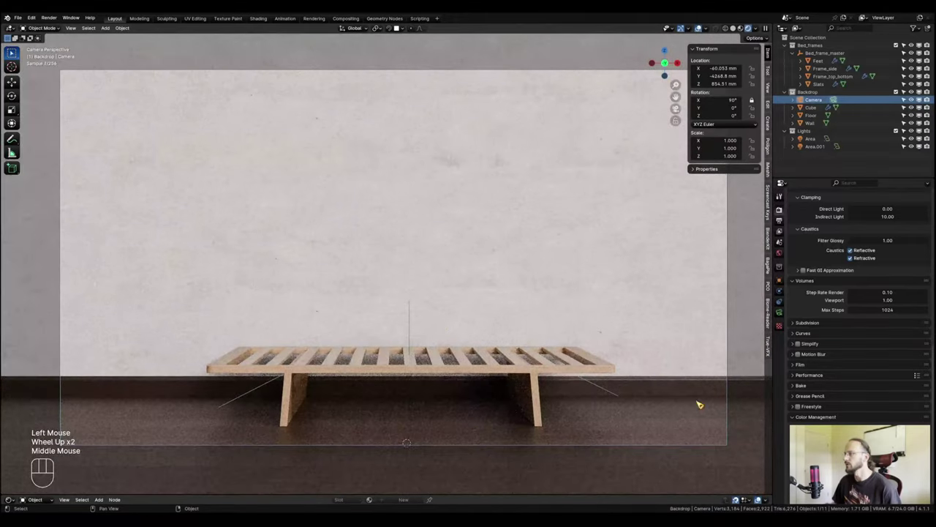
click(780, 312)
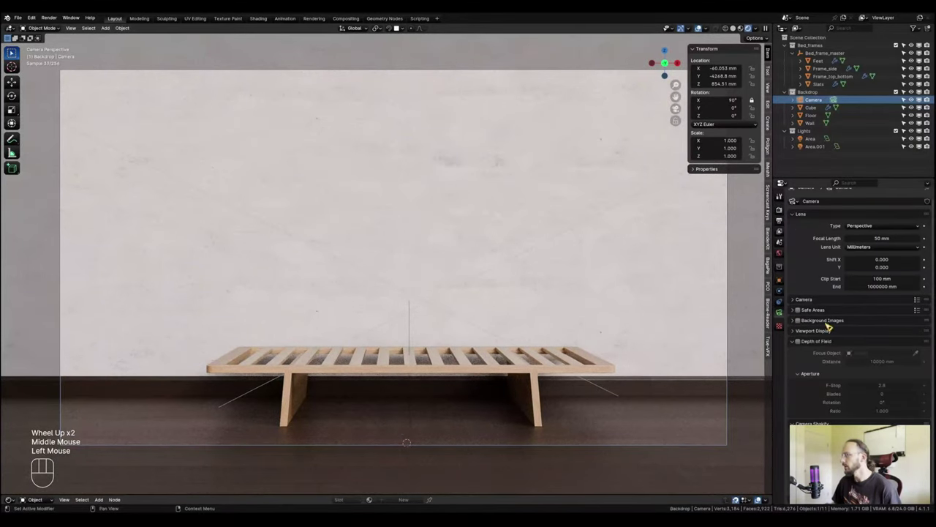
click(809, 331)
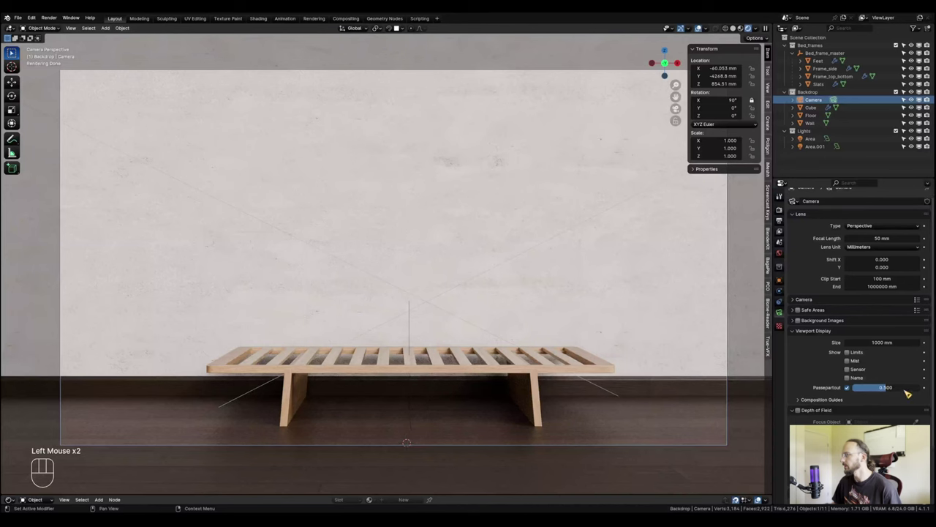
drag(892, 392, 924, 390)
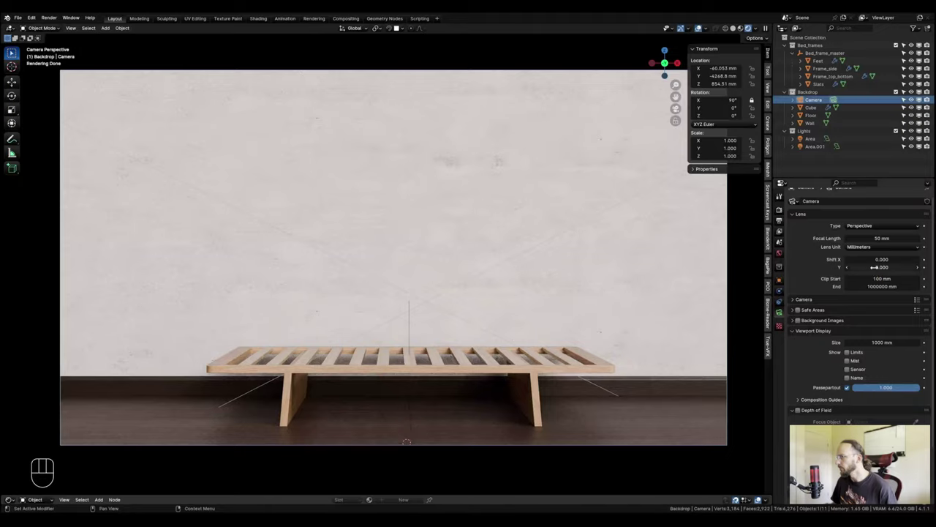
Set the camera's vertical lens shift to -0.151 and move the camera to about X -150, Y -4124, Z 1274 mm.
shift+drag(872, 268, 817, 268)
drag(717, 83, 742, 83)
mouse_move(882, 267)
mouse_down()
mouse_move(861, 268)
mouse_move(871, 267)
mouse_up()
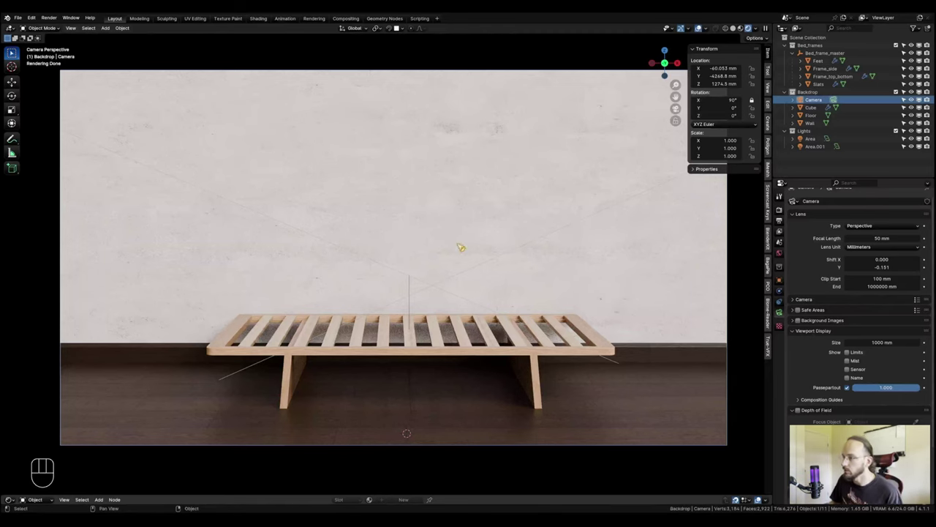
mouse_move(717, 75)
shift+mouse_down()
mouse_move(732, 75)
mouse_move(701, 68)
shift+mouse_up()
Lower the world background strength to 0.700.
click(779, 253)
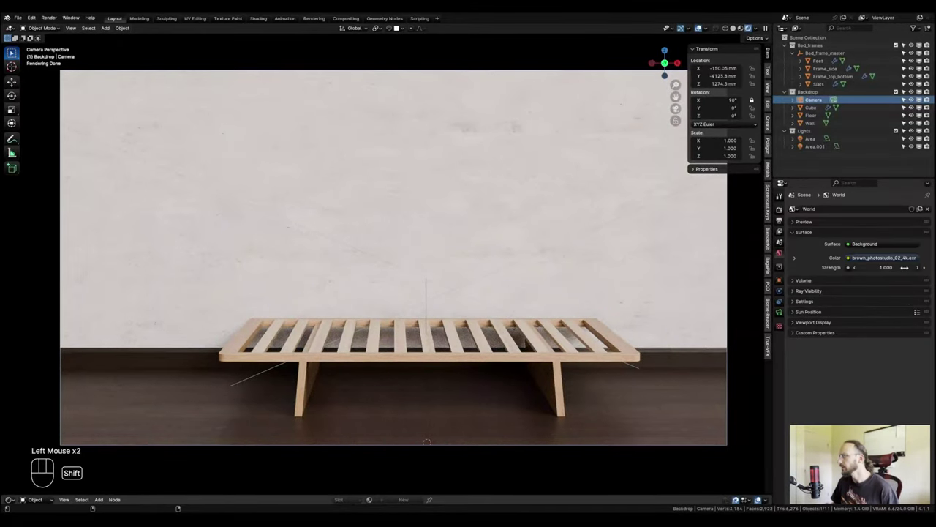
shift+drag(886, 267, 882, 267)
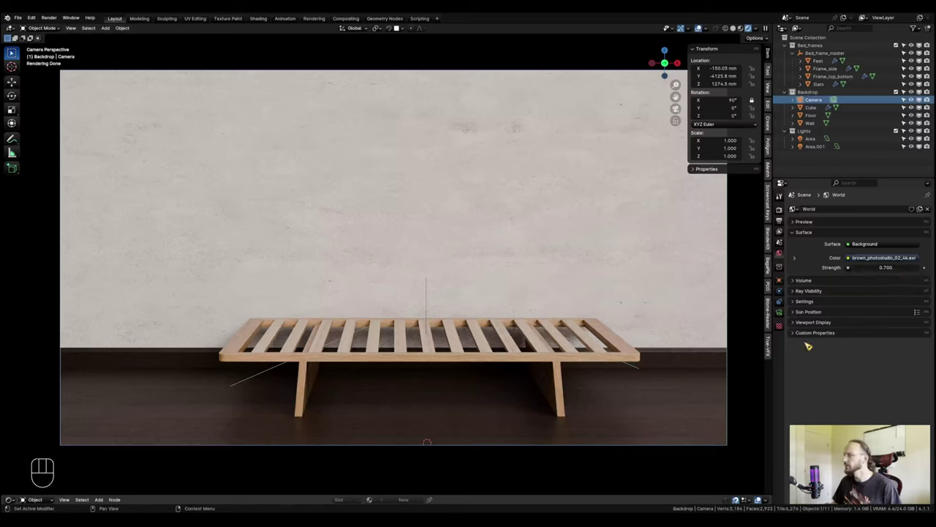
shift+click(887, 269)
click(870, 389)
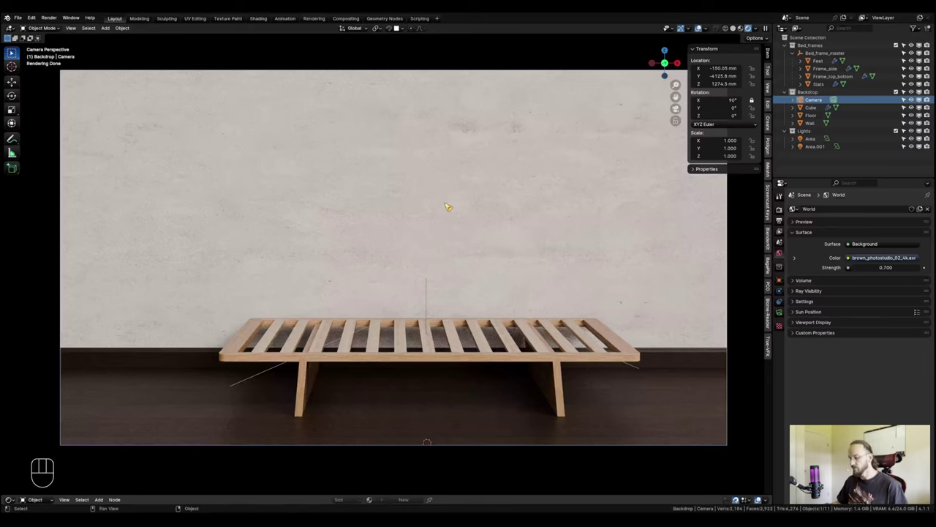
Move the camera into a new collection named Render.
key(m)
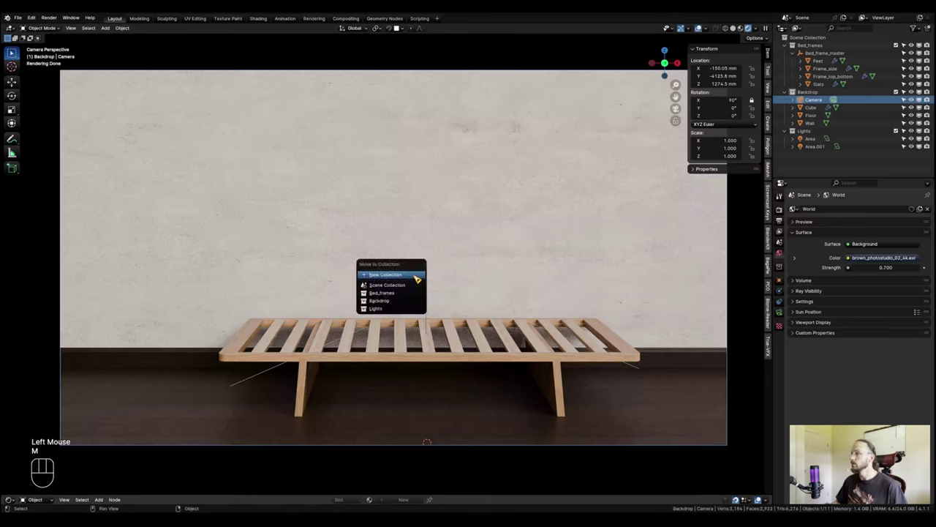
click(398, 275)
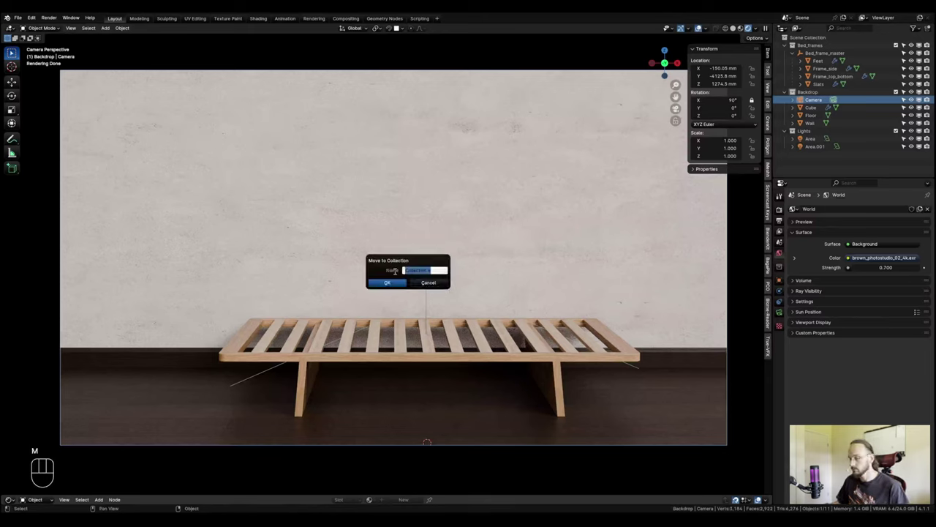
text(Render)
key(Return)
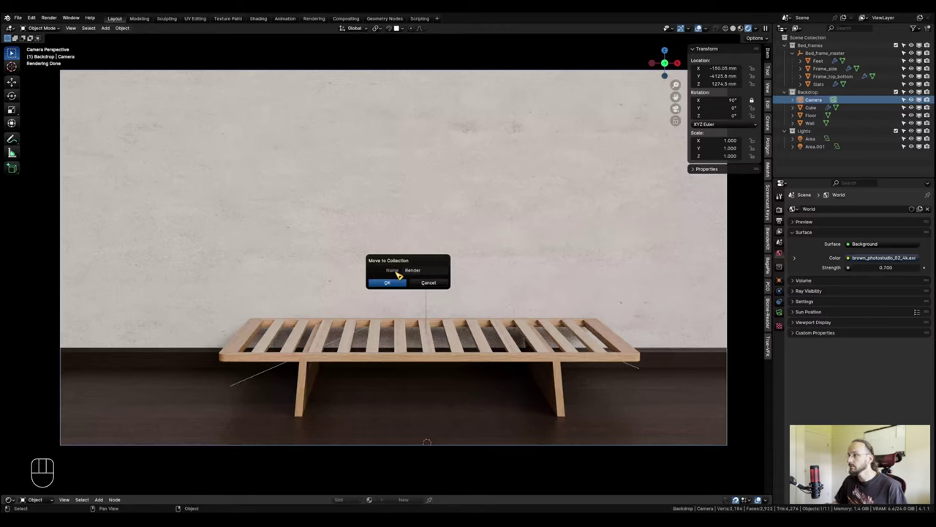
click(394, 282)
Place the 3D cursor on the wall above the bed frame's near-left end and add a plane there.
shift+right_click(214, 194)
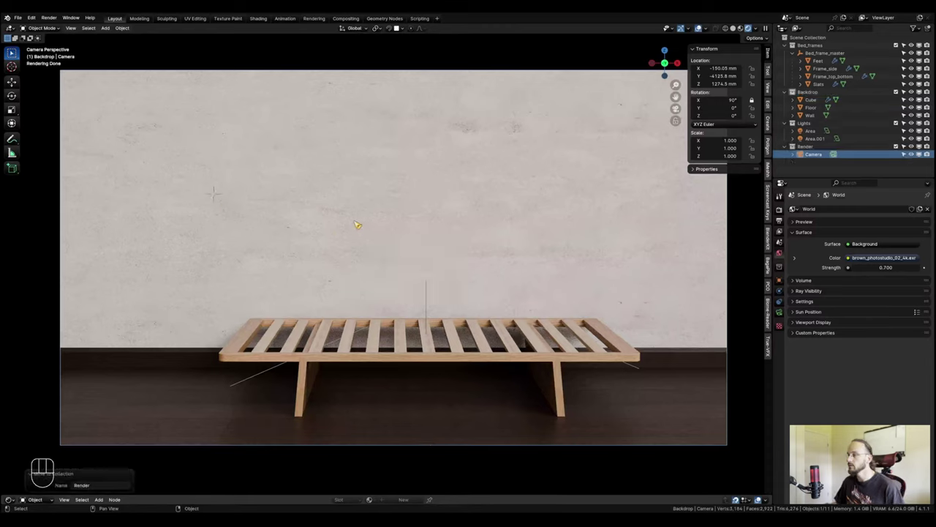
key(shift+a)
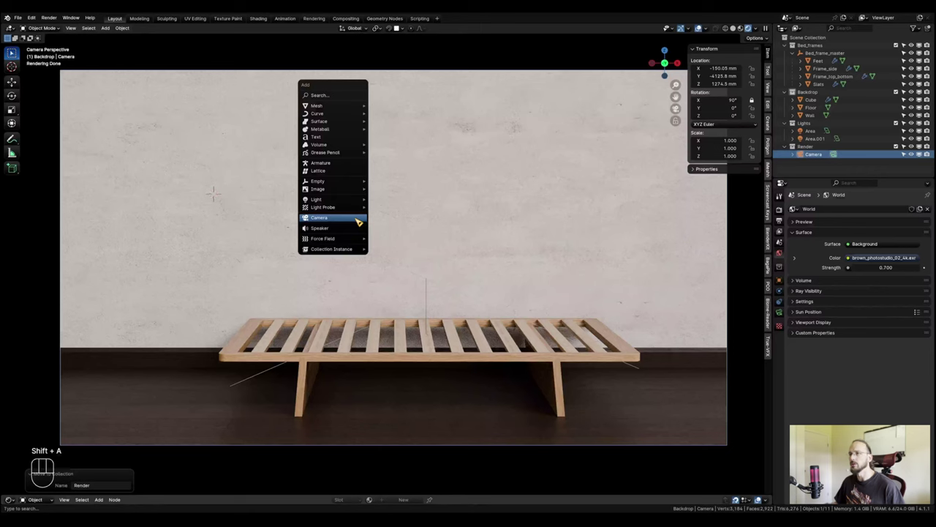
mouse_move(360, 106)
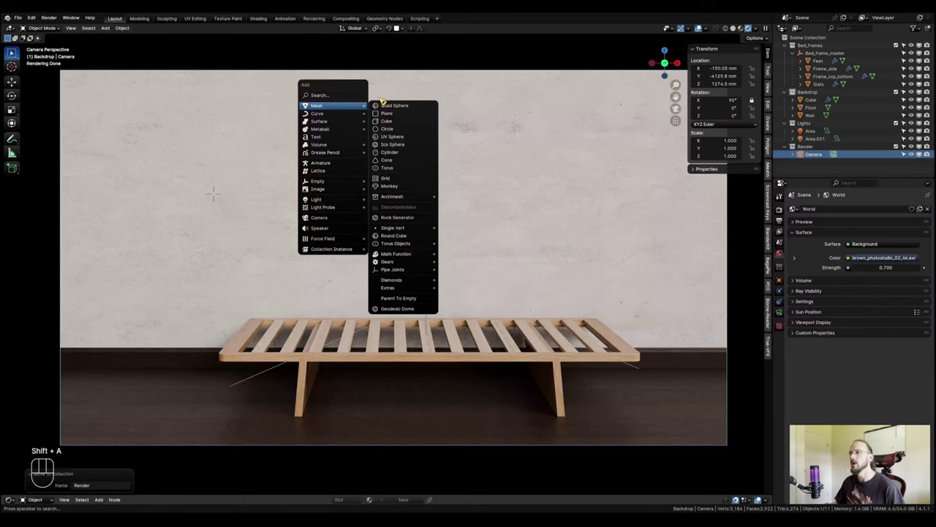
click(395, 115)
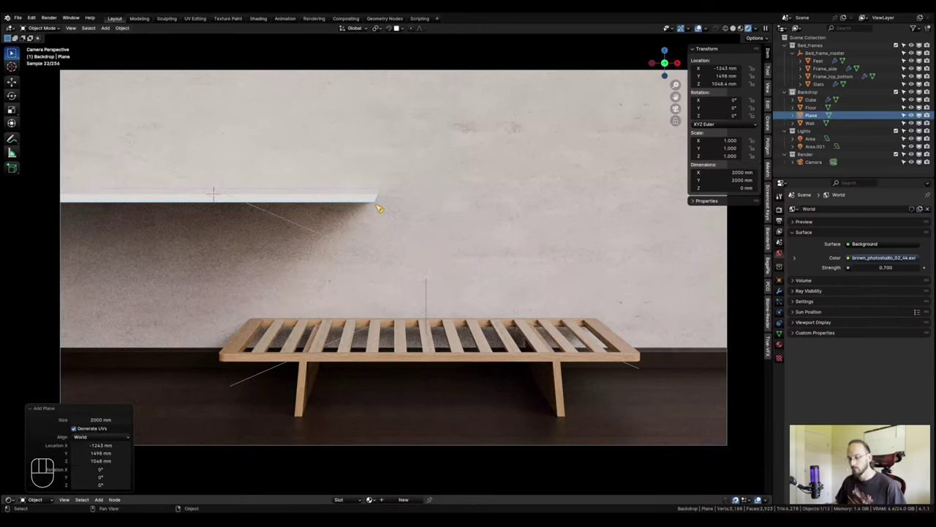
Rotate the plane 90° about X and move it about 17.7 mm along negative Y, in front of the wall.
key(r)
key(x)
key(9)
key(0)
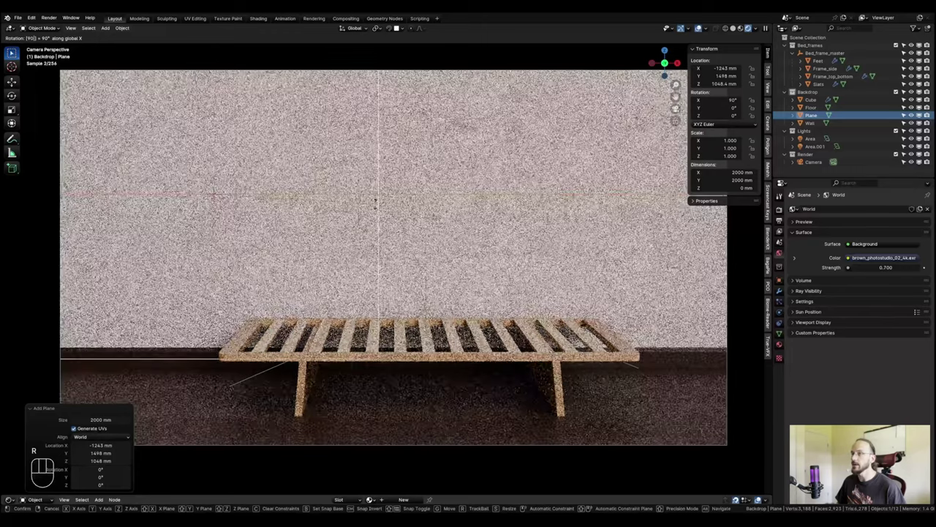
key(Return)
key(g)
key(y)
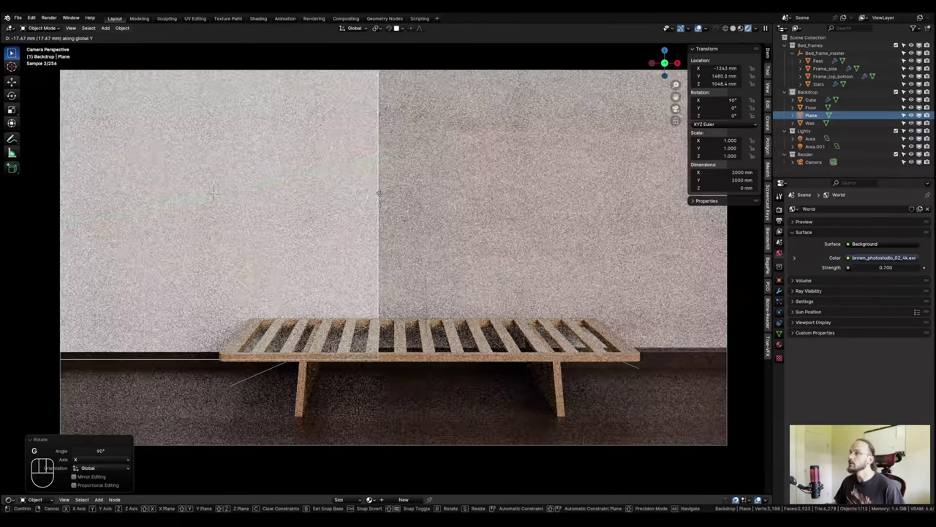
click(379, 193)
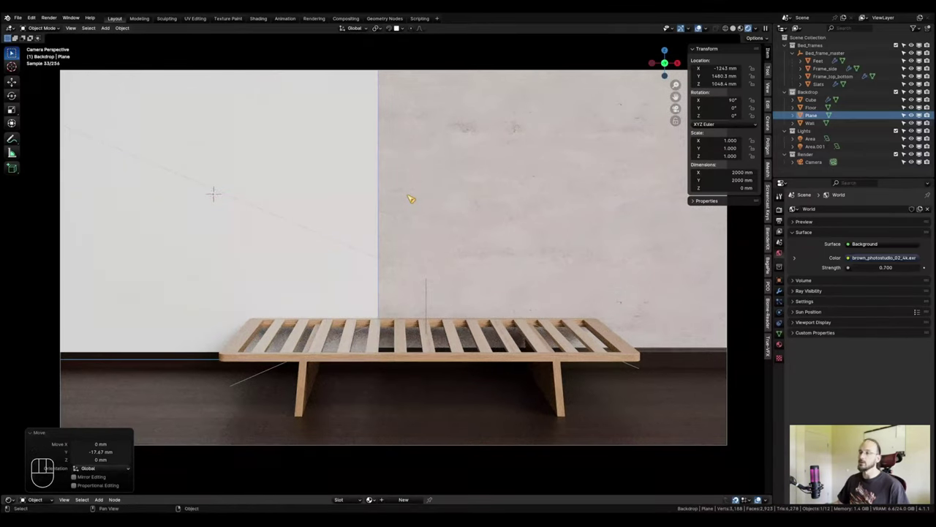
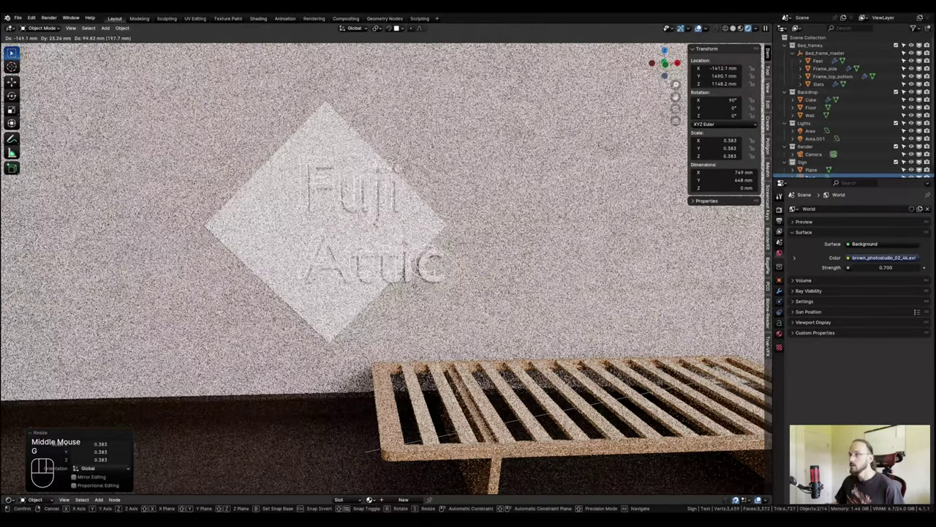
Move the "Fuji Attic" text over the diamond-shaped plane, switch to material preview, and pull the text about 40 mm along negative Y.
key(g)
click(414, 287)
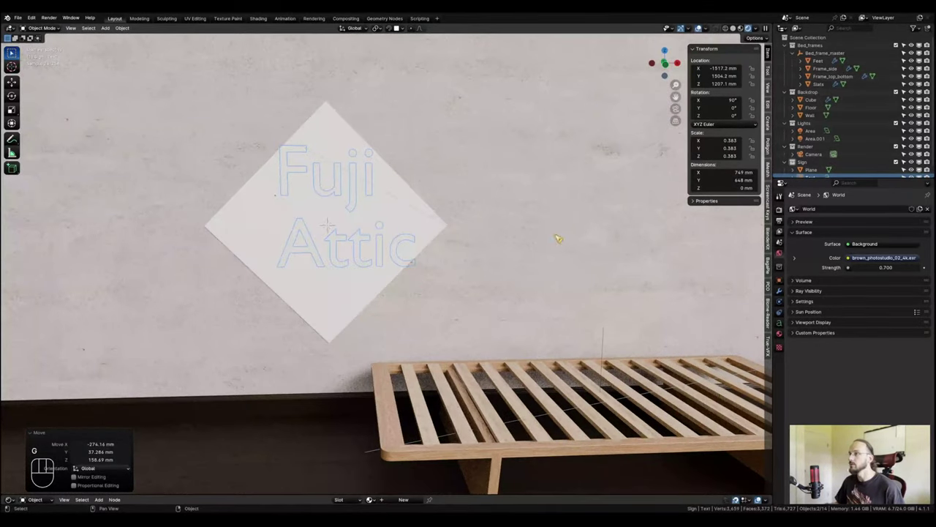
click(743, 29)
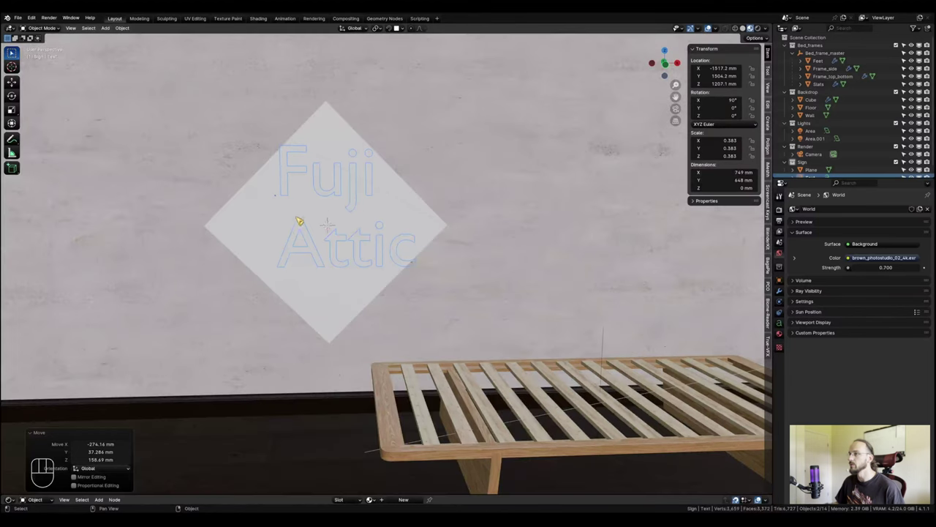
shift+middle_drag(299, 221, 366, 251)
key(g)
key(y)
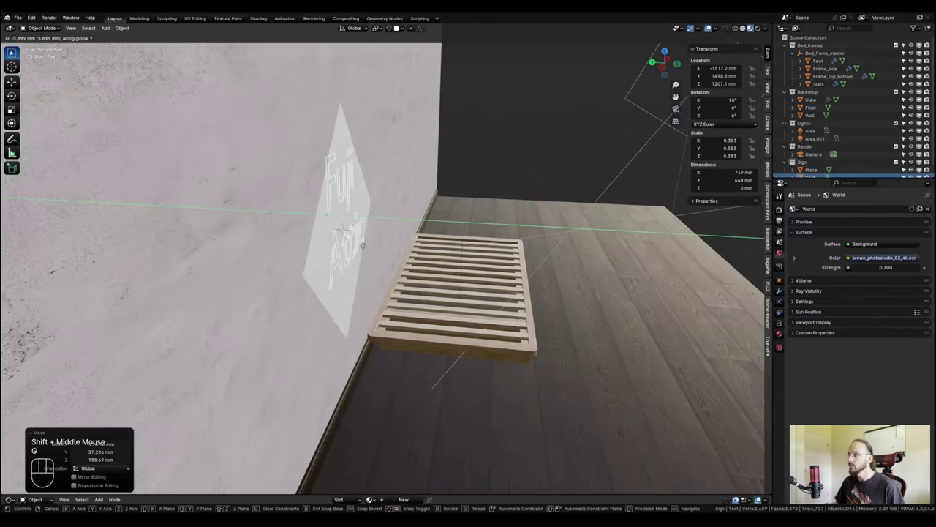
click(374, 249)
shift+middle_drag(432, 249, 307, 212)
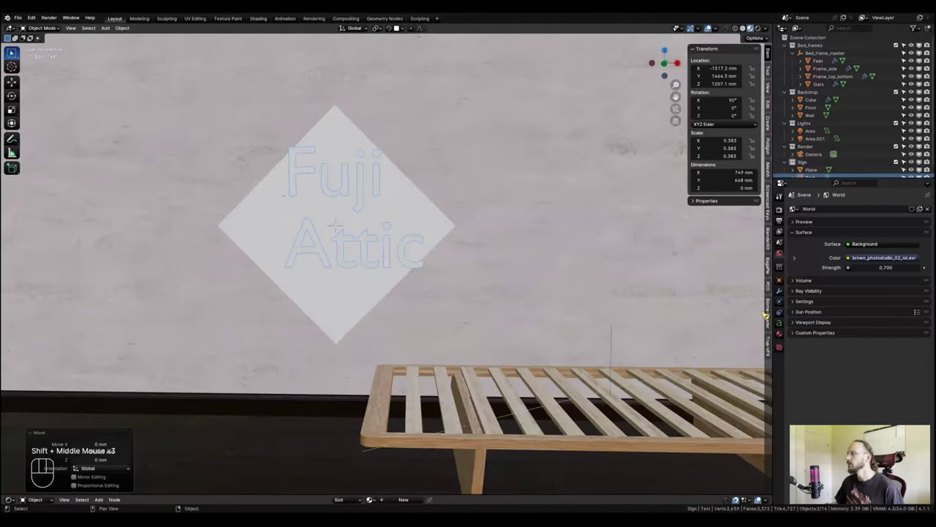
Load the Gabriola Regular font from the Windows Fonts folder as the regular font of the "Fuji Attic" text.
click(779, 322)
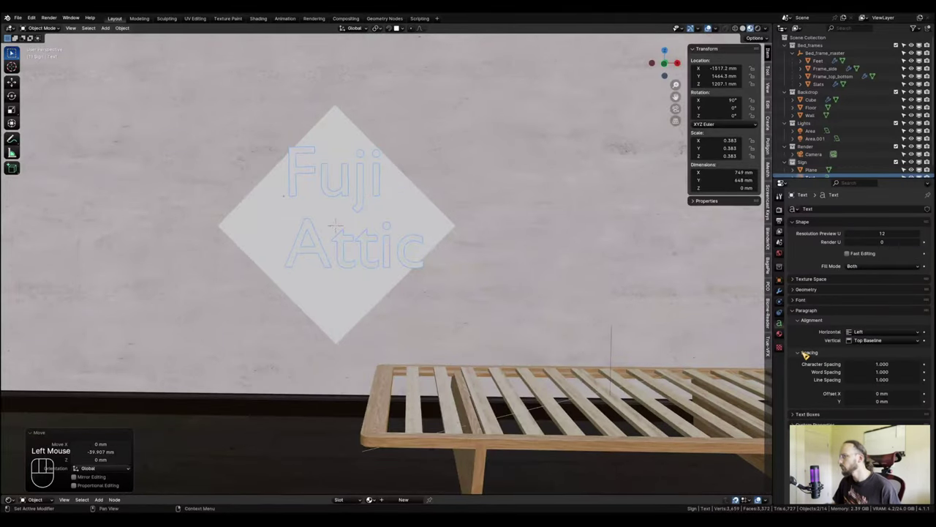
click(801, 300)
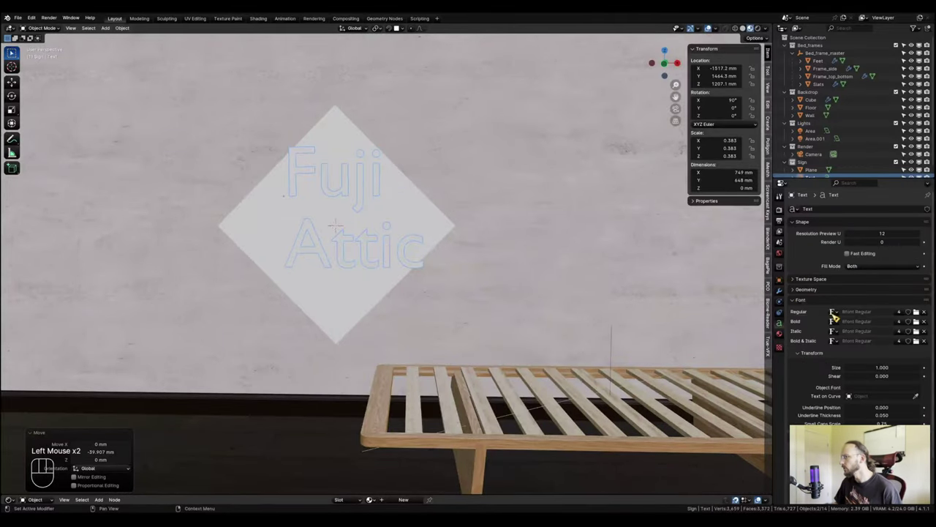
click(917, 312)
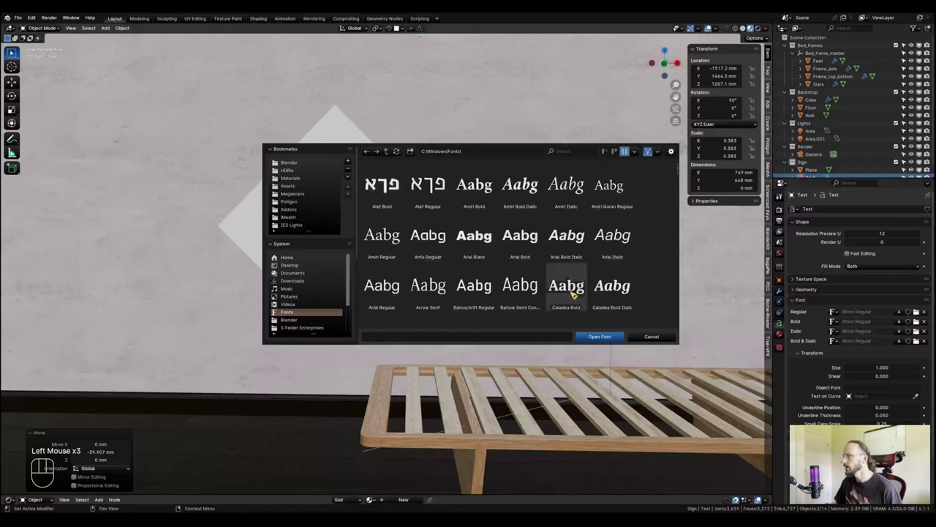
scroll(521, 261, down, 4)
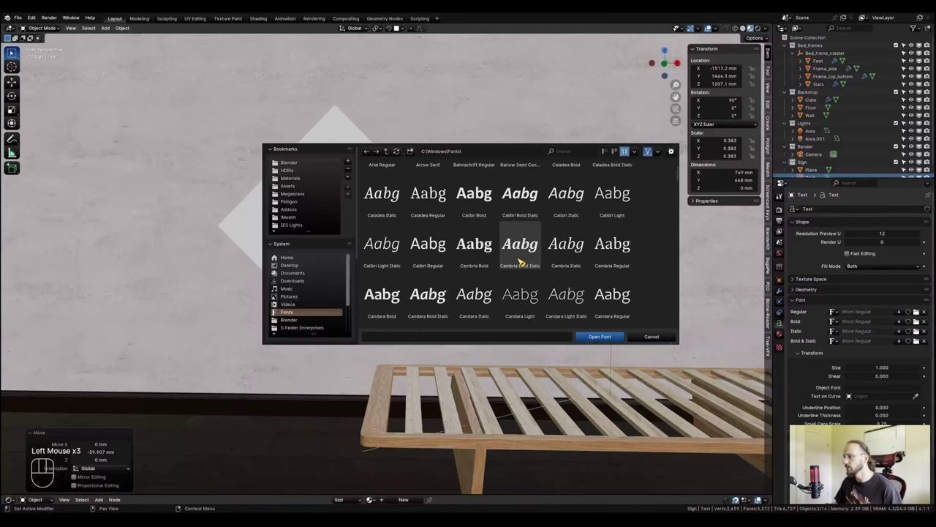
scroll(521, 256, down, 5)
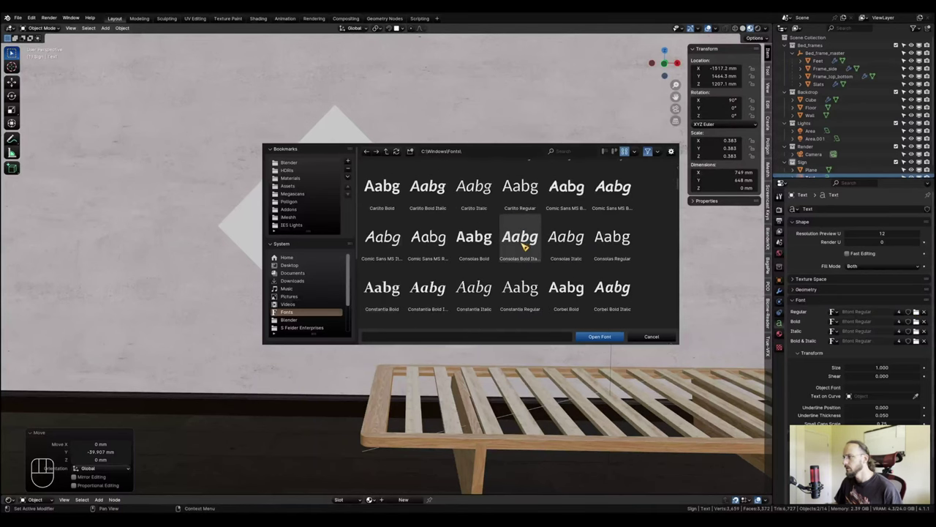
scroll(565, 241, down, 4)
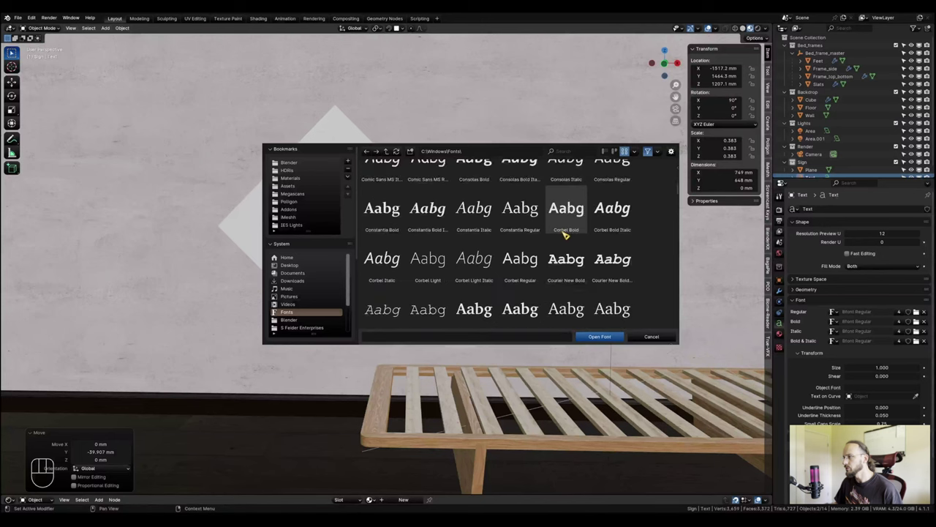
scroll(552, 224, down, 8)
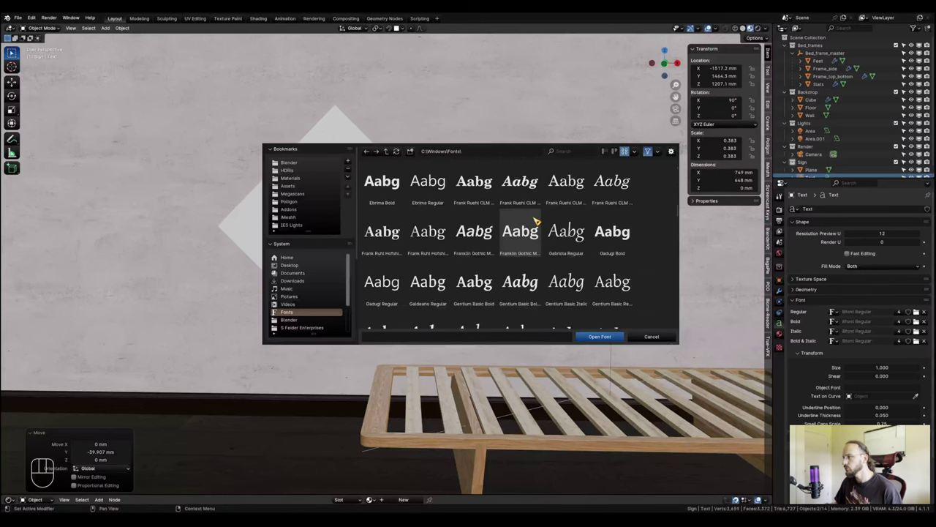
click(576, 235)
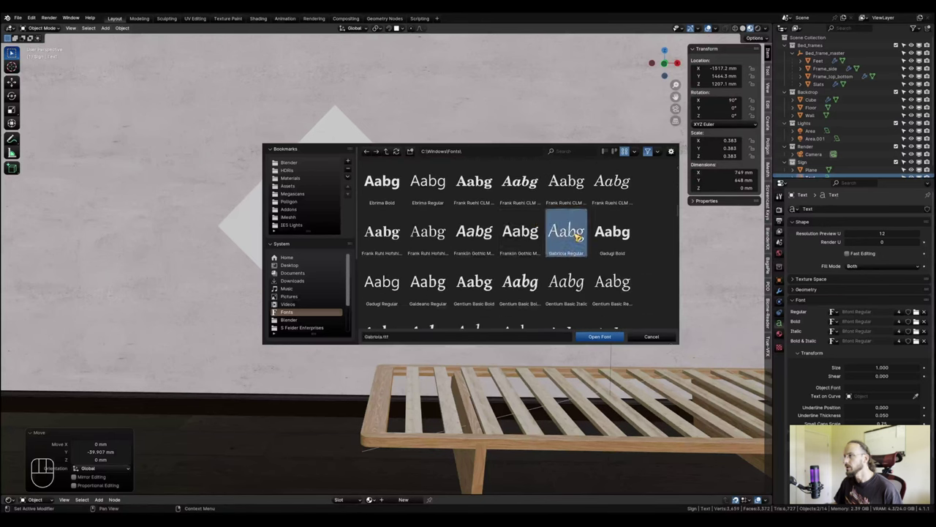
click(614, 338)
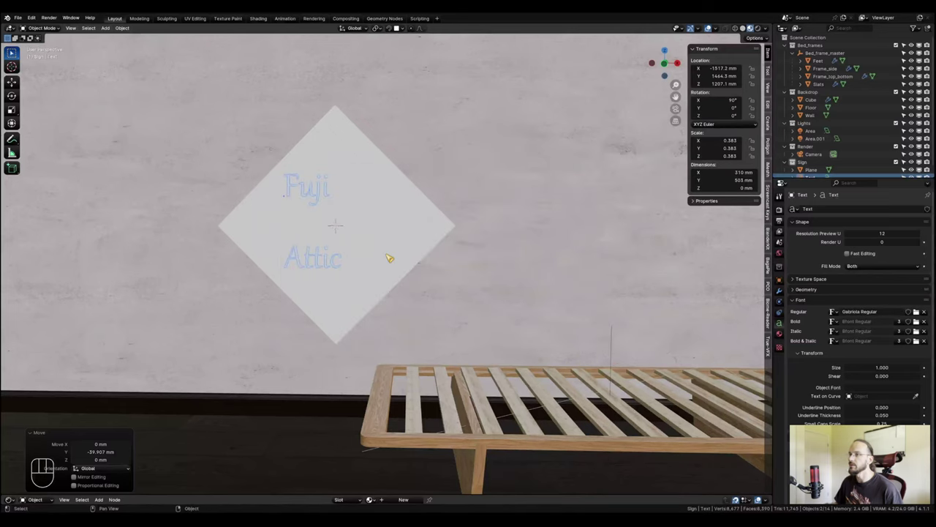
Tighten the line spacing of the "Fuji Attic" text and widen its character spacing.
shift+middle_drag(342, 227, 461, 243)
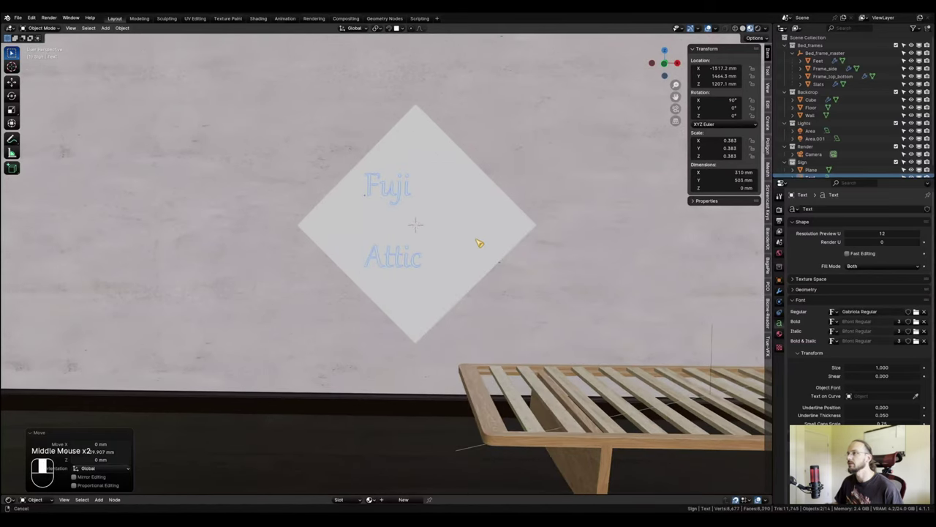
scroll(819, 349, down, 2)
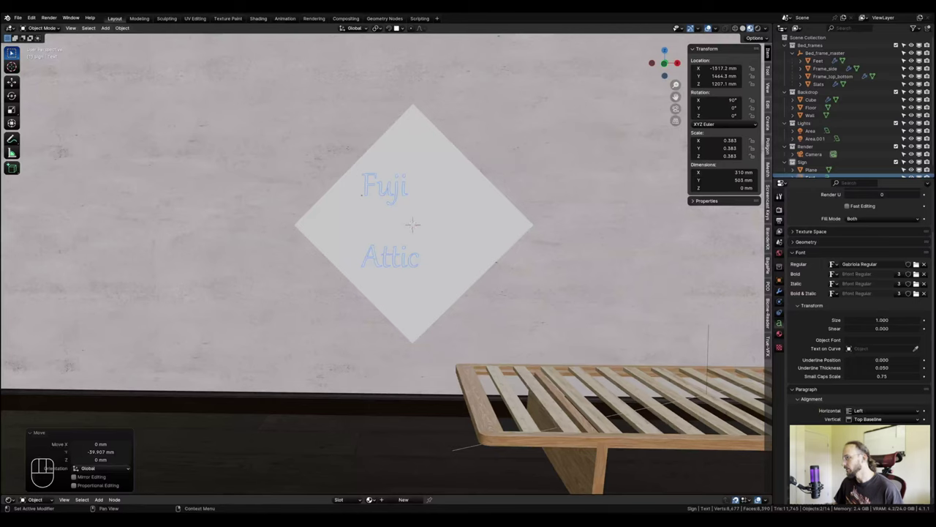
shift+drag(882, 459, 842, 459)
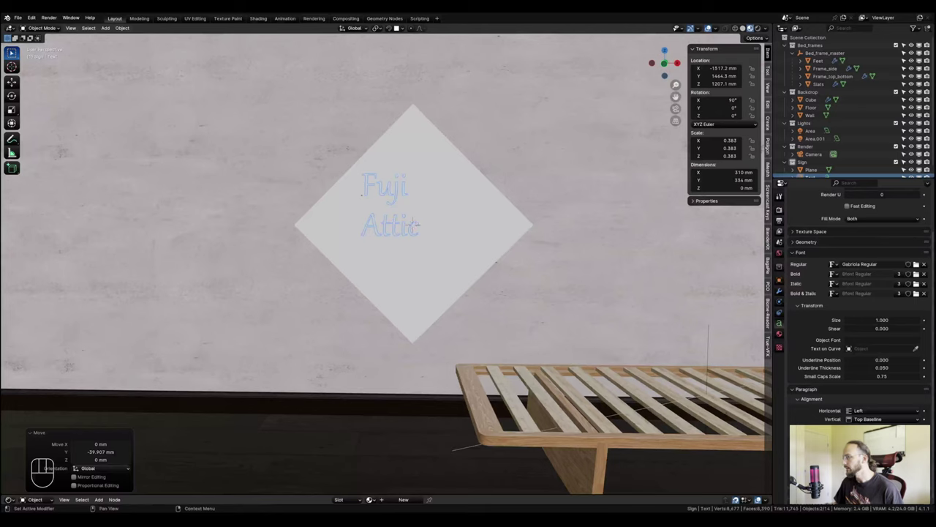
shift+drag(882, 459, 882, 458)
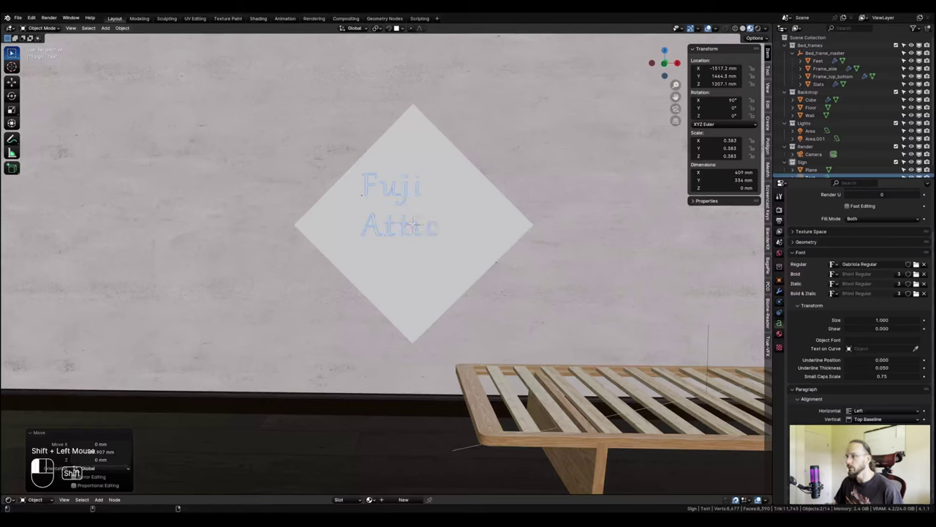
Set the text's shear to 0.540 and rotate the text about -20.5° in the view so that it slants upward.
shift+click(882, 328)
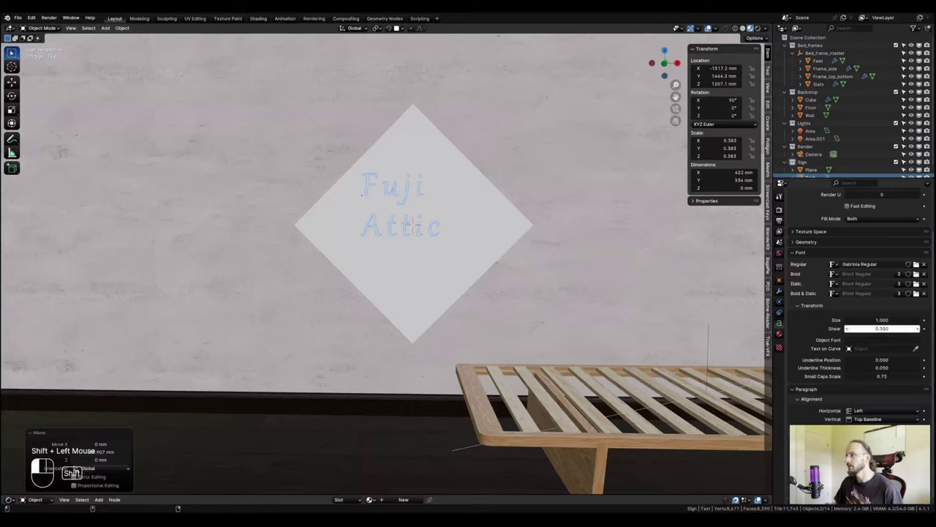
shift+drag(882, 328, 914, 329)
key(r)
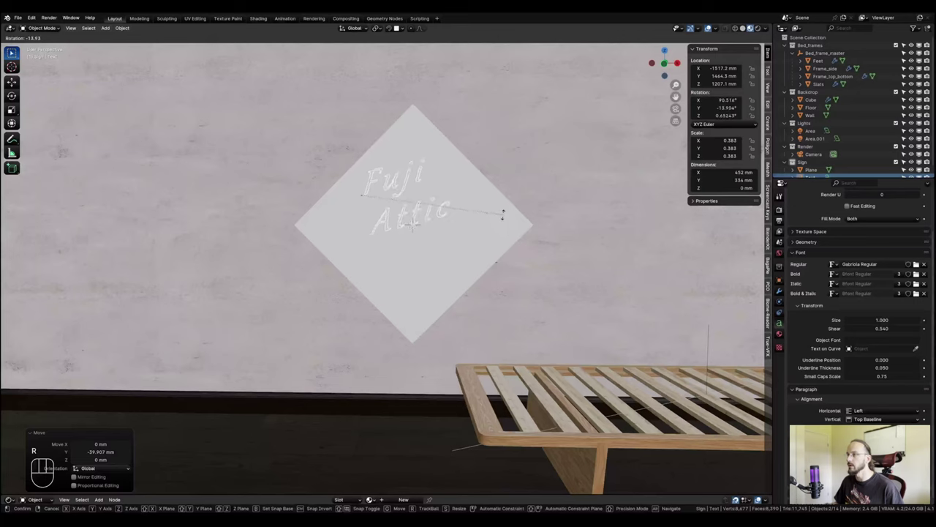
click(500, 197)
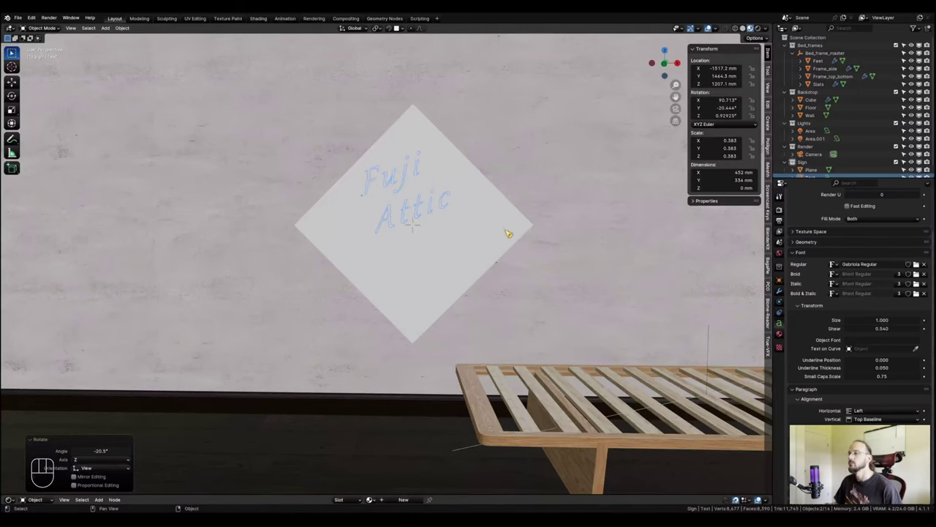
Scale the text by about 1.26 and, in camera view, move it about 9 mm along negative X and 41 mm down.
key(s)
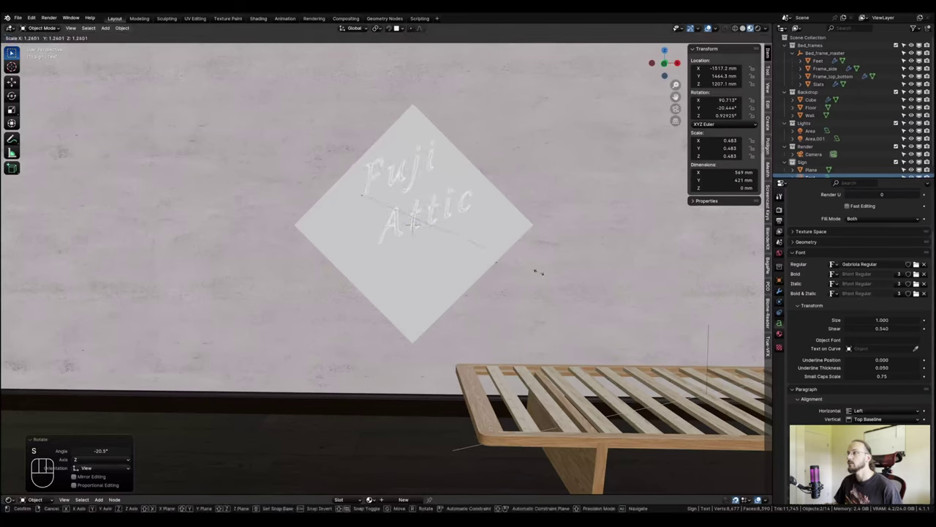
click(537, 272)
key(grave)
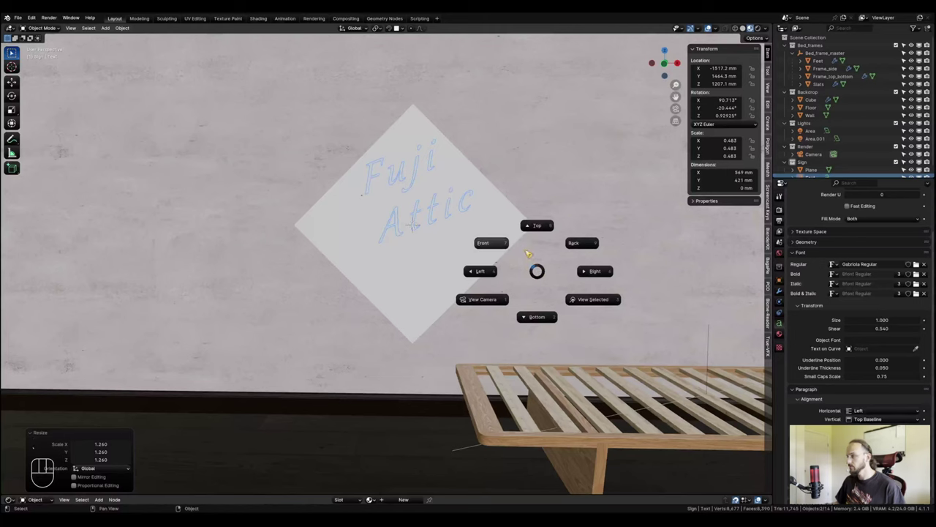
key(Escape)
key(KP_0)
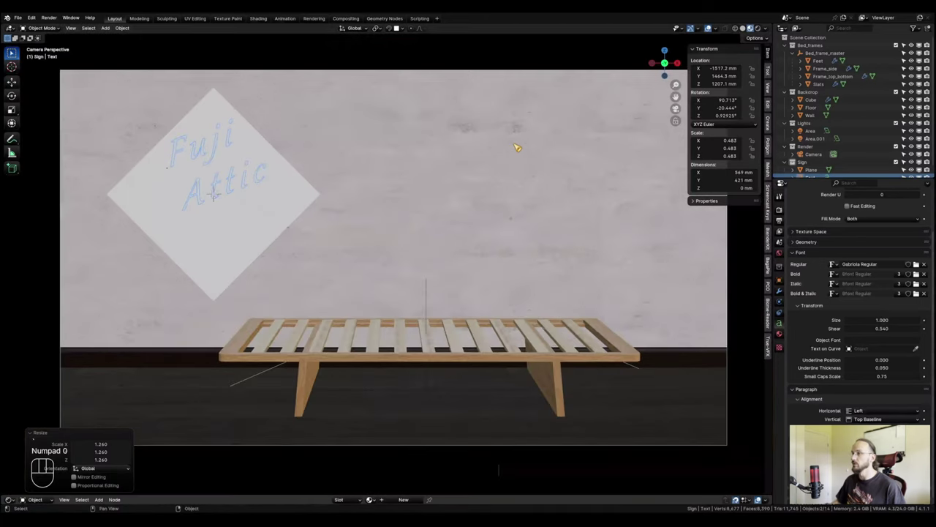
key(g)
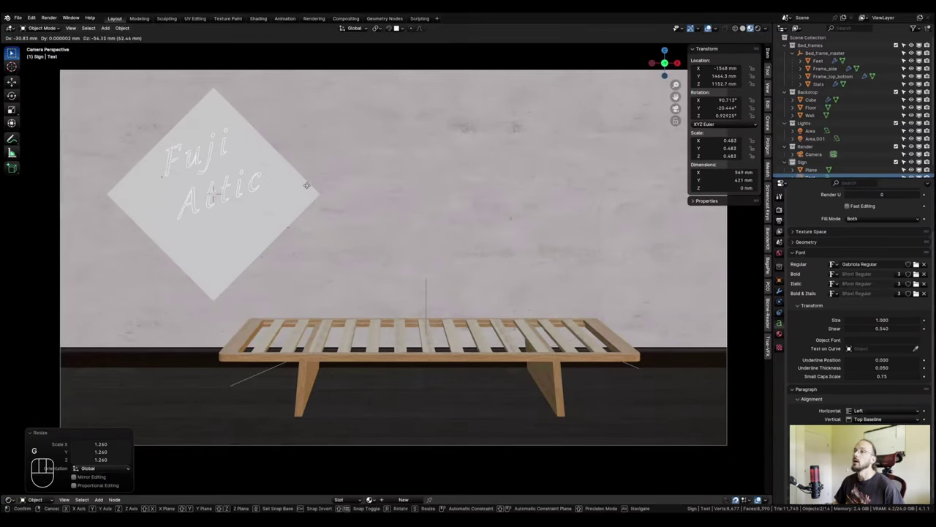
click(315, 188)
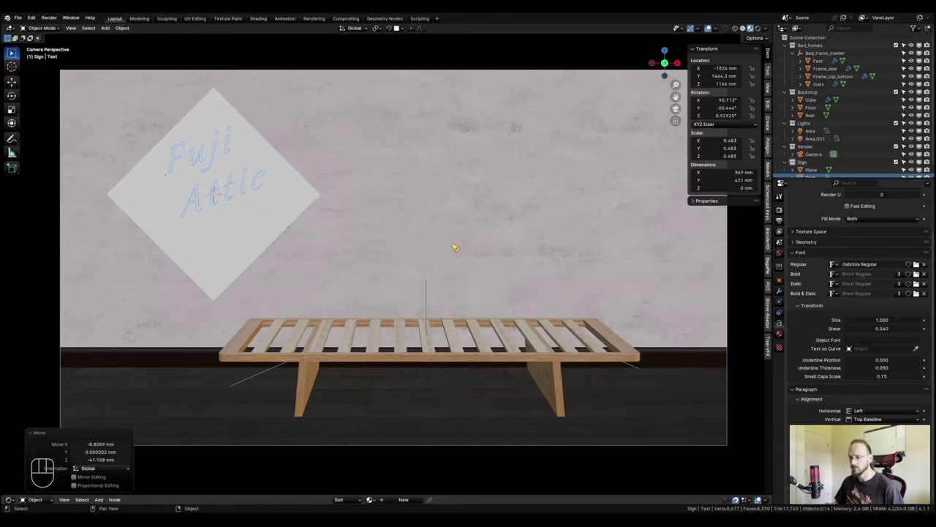
Enlarge the text by a factor of about 1.076 and move it about 26 mm along negative X and 28 mm up.
key(s)
click(475, 246)
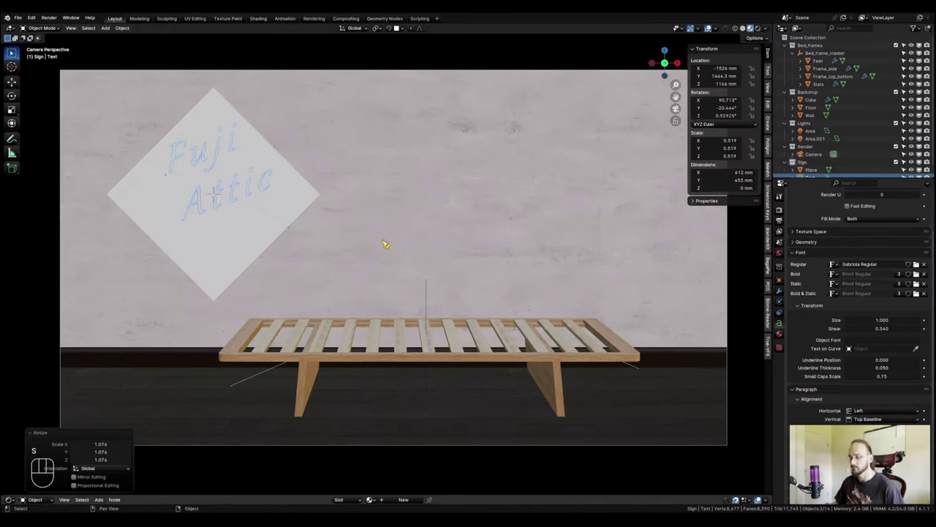
key(g)
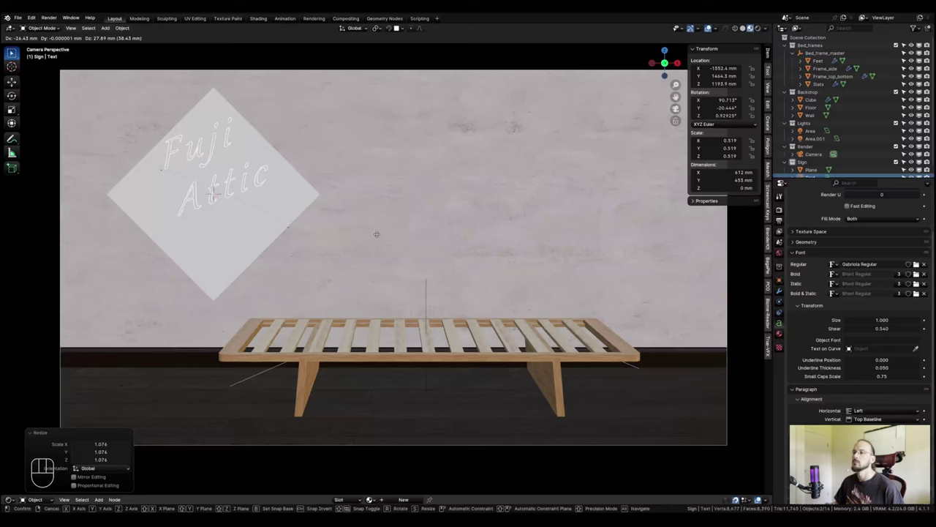
click(376, 234)
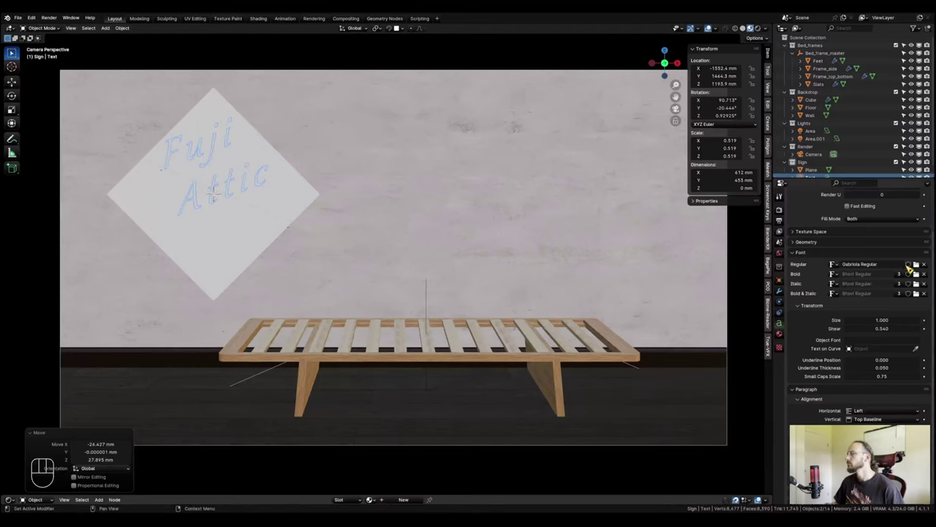
Give the "Fuji Attic" text a round bevel with a depth of 14 mm.
middle_drag(330, 256, 439, 249)
shift+middle_drag(439, 249, 371, 236)
scroll(278, 259, up, 3)
middle_drag(219, 285, 307, 284)
scroll(403, 285, up, 2)
shift+middle_drag(370, 294, 383, 295)
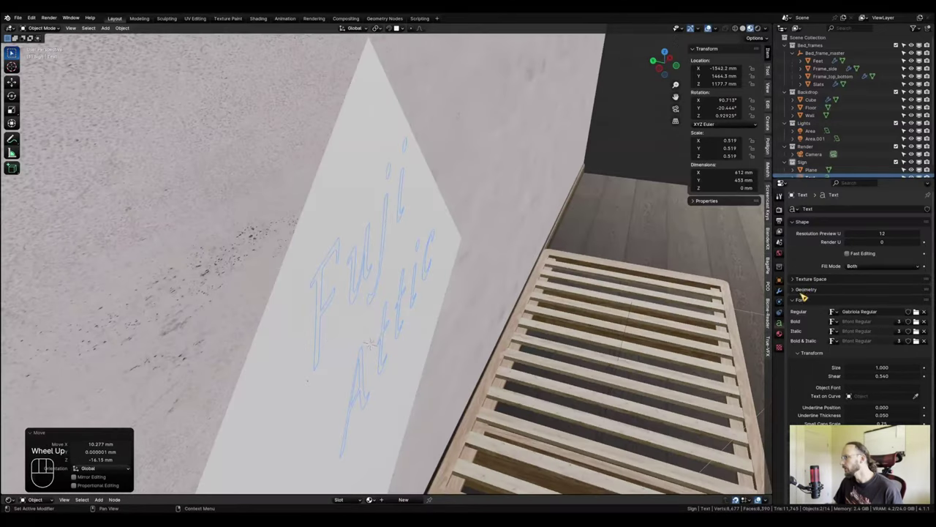
click(806, 290)
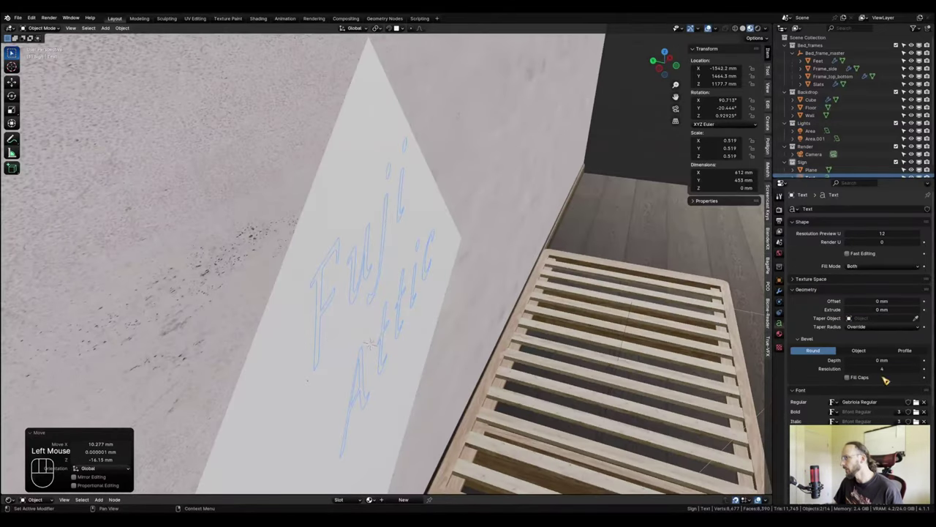
shift+drag(882, 360, 918, 360)
scroll(180, 182, up, 1)
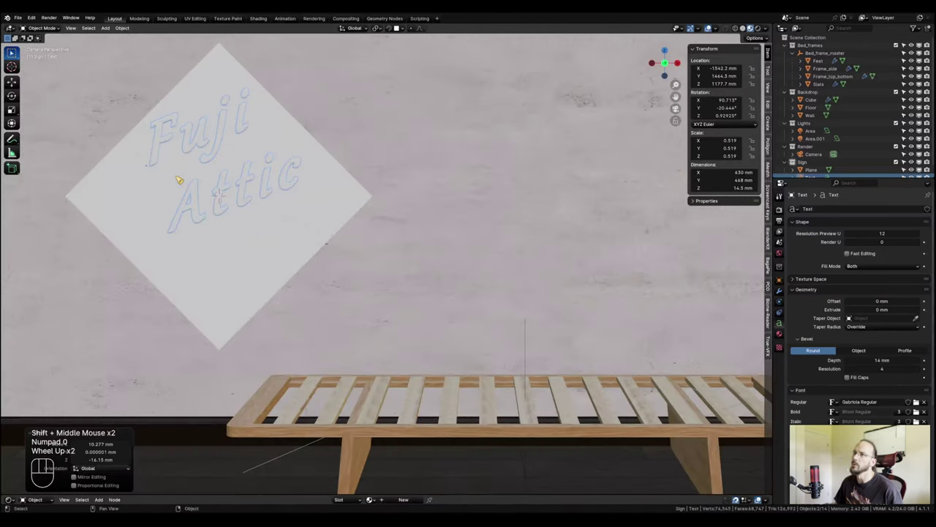
Set the text's rotation to X 90° and Z 0°, and move it about 18.9 mm along positive Y against the diamond-shaped plane.
shift+middle_drag(180, 182, 276, 202)
scroll(312, 199, up, 1)
shift+middle_drag(305, 158, 386, 193)
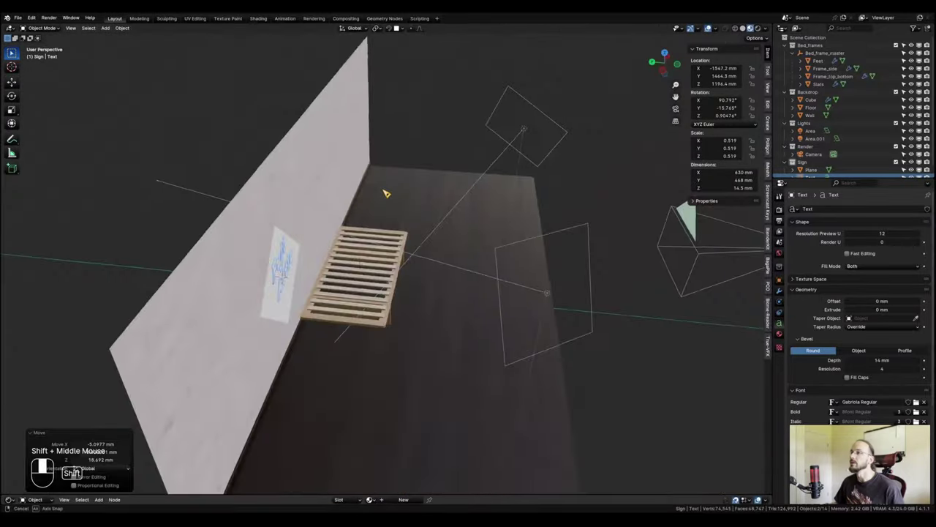
scroll(257, 249, up, 3)
middle_drag(343, 270, 414, 190)
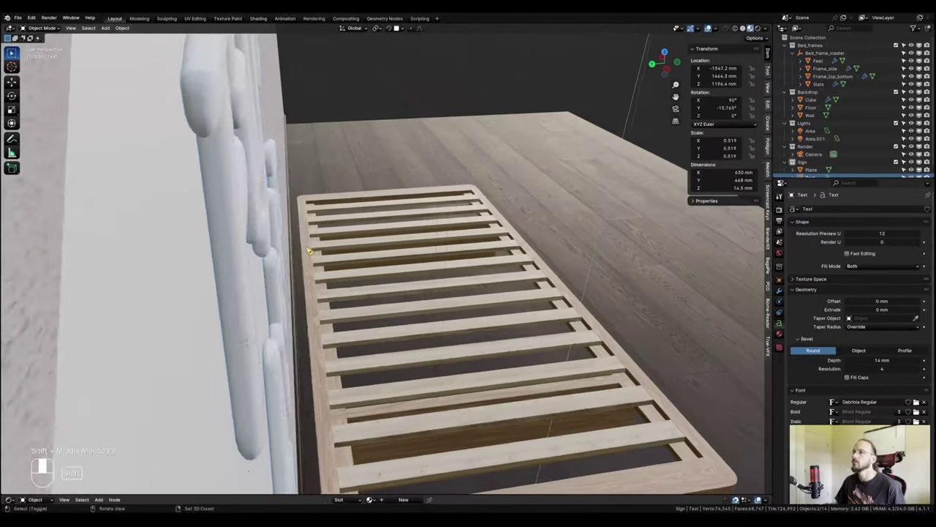
shift+middle_drag(284, 239, 340, 218)
key(g)
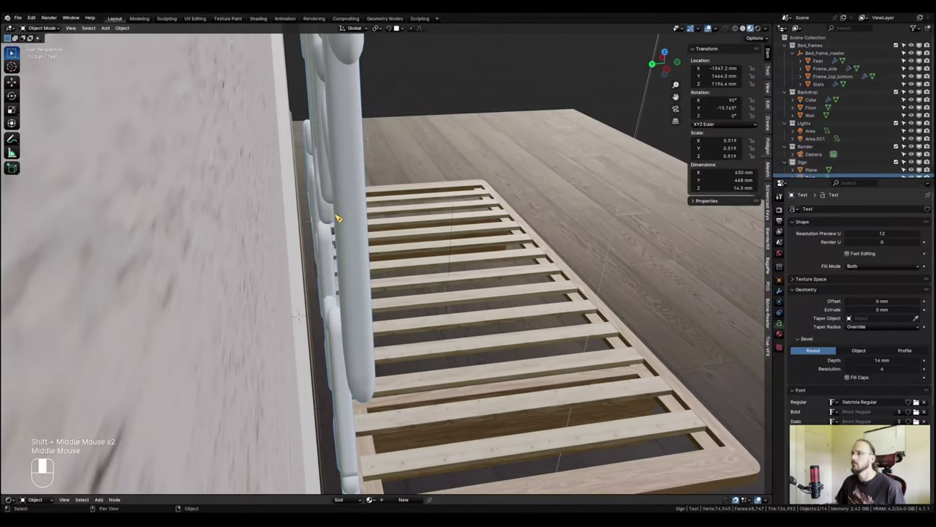
key(y)
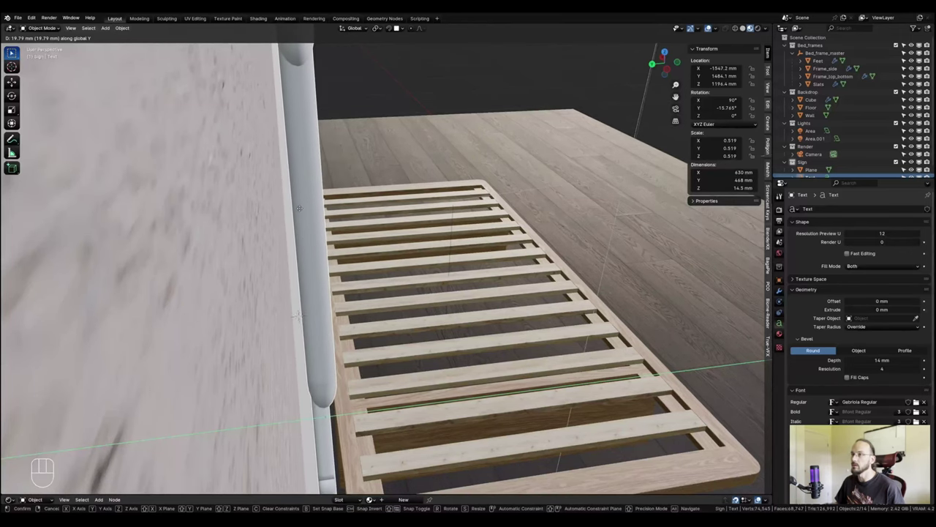
click(303, 211)
Enlarge the shader editor and create a new material named Text for the "Fuji Attic" text.
shift+middle_drag(460, 208, 387, 223)
scroll(347, 198, down, 2)
scroll(388, 223, up, 1)
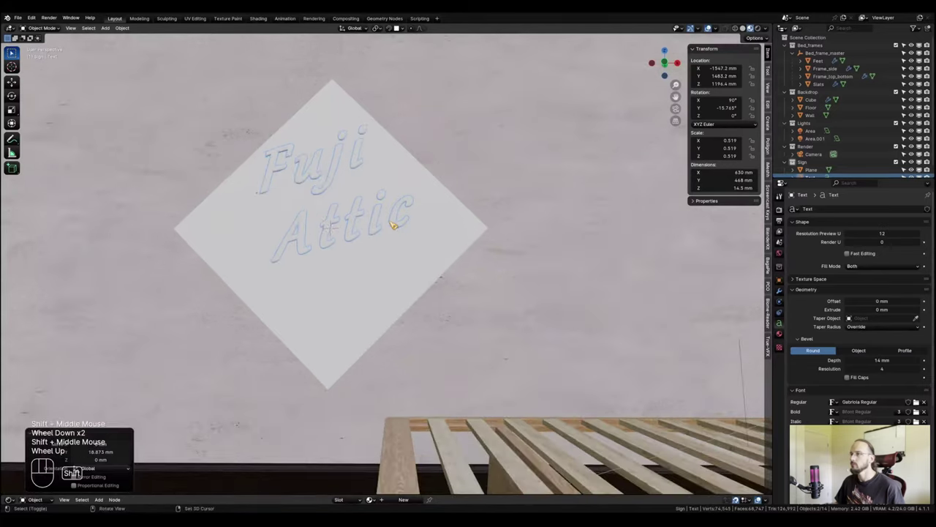
drag(397, 495, 397, 345)
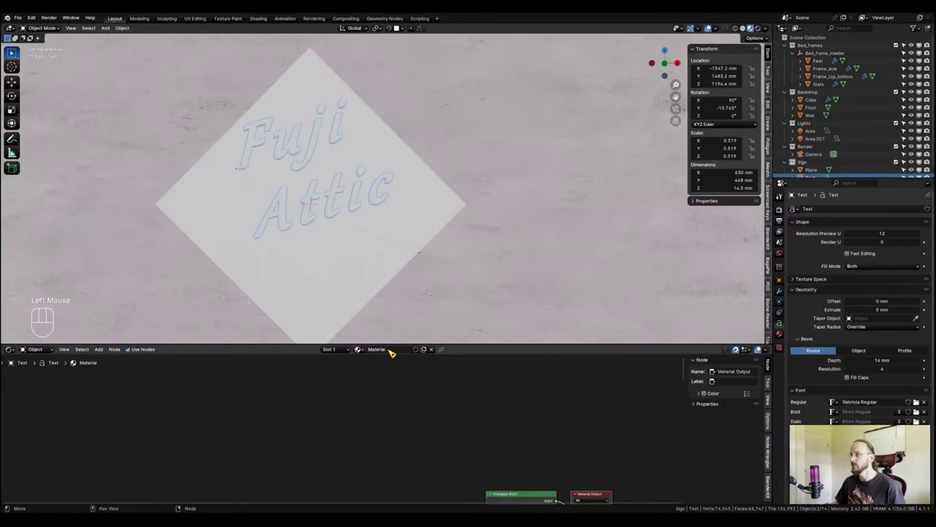
double_click(391, 349)
key(Return)
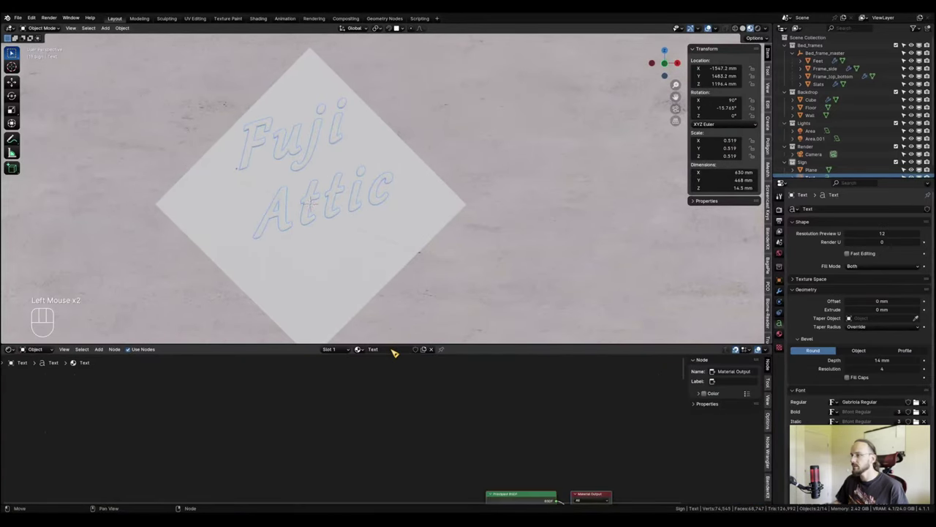
scroll(441, 425, down, 3)
middle_drag(487, 474, 377, 360)
scroll(464, 412, up, 4)
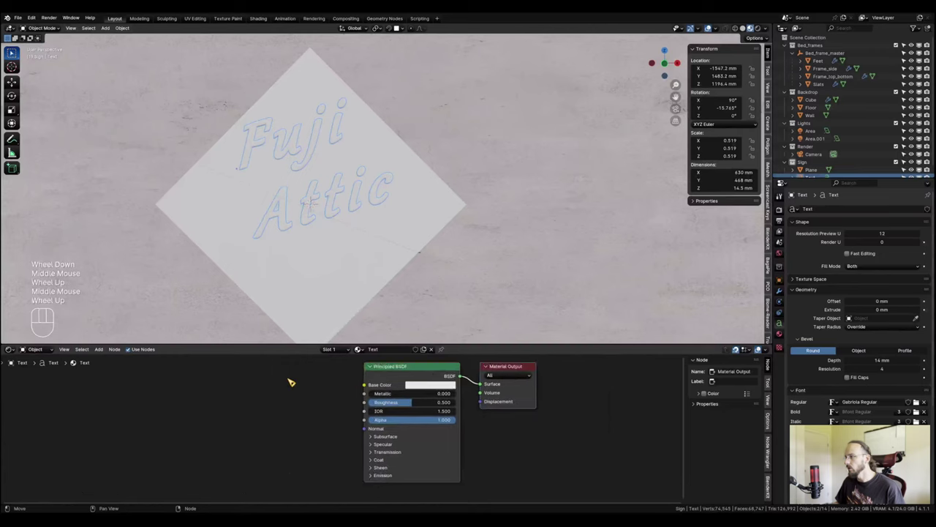
Set the Text material's base color to a dark green with hue 0.332 and saturation 0.958.
scroll(292, 388, up, 1)
middle_drag(314, 411, 325, 398)
click(507, 390)
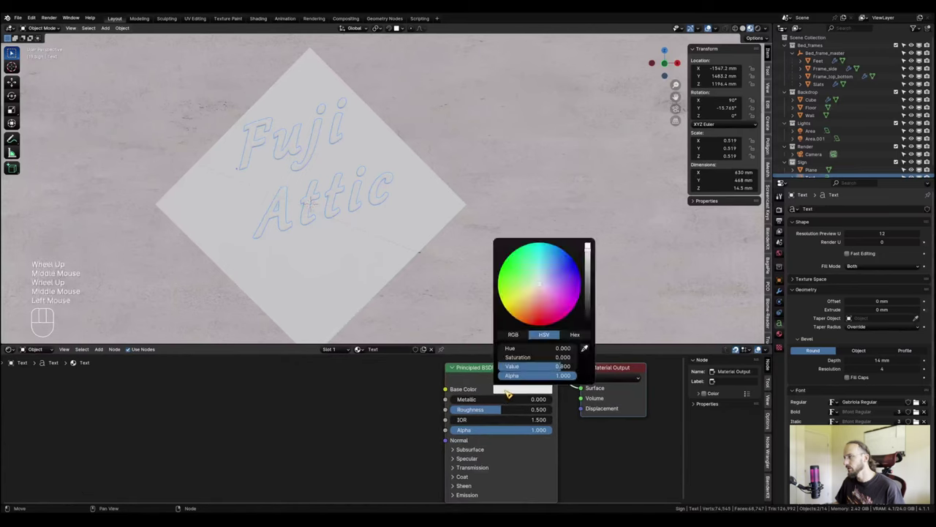
drag(540, 285, 512, 268)
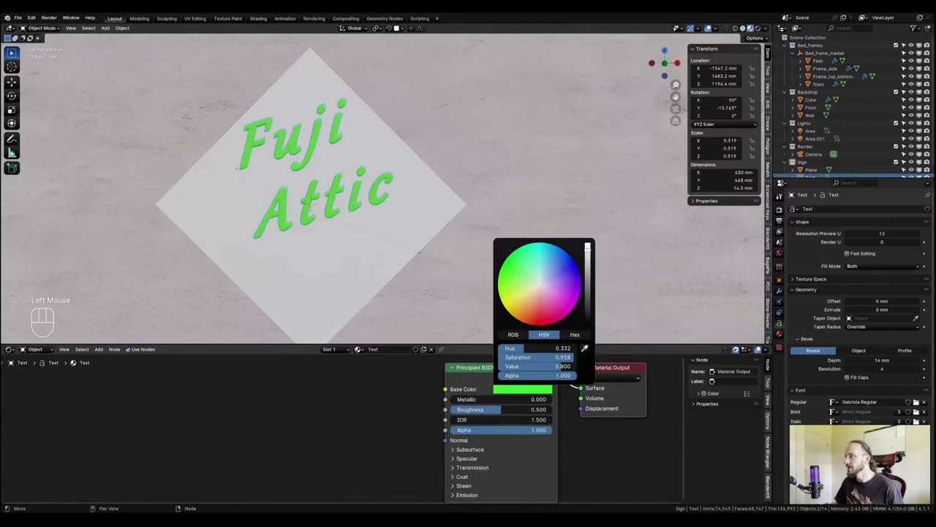
drag(589, 254, 588, 302)
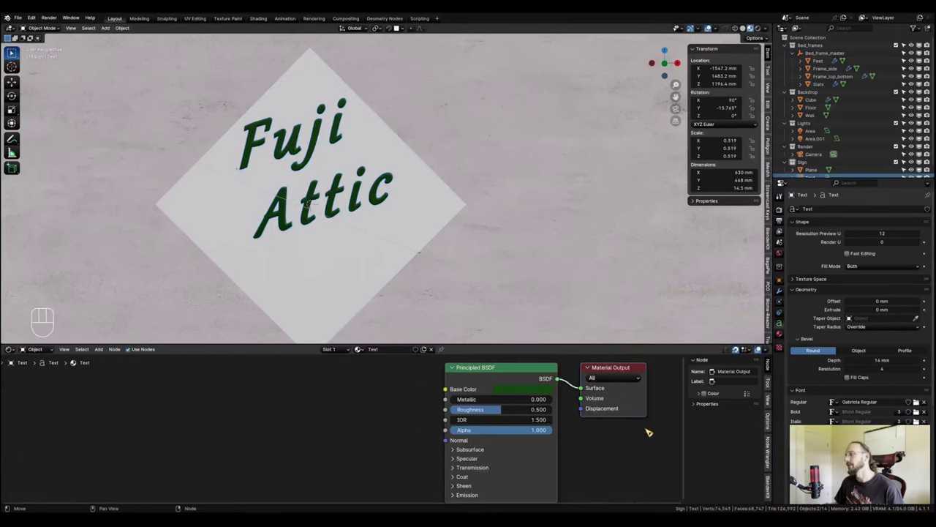
Rename the "Fuji Attic" text object to Fuji_attic.
scroll(512, 219, down, 2)
double_click(821, 169)
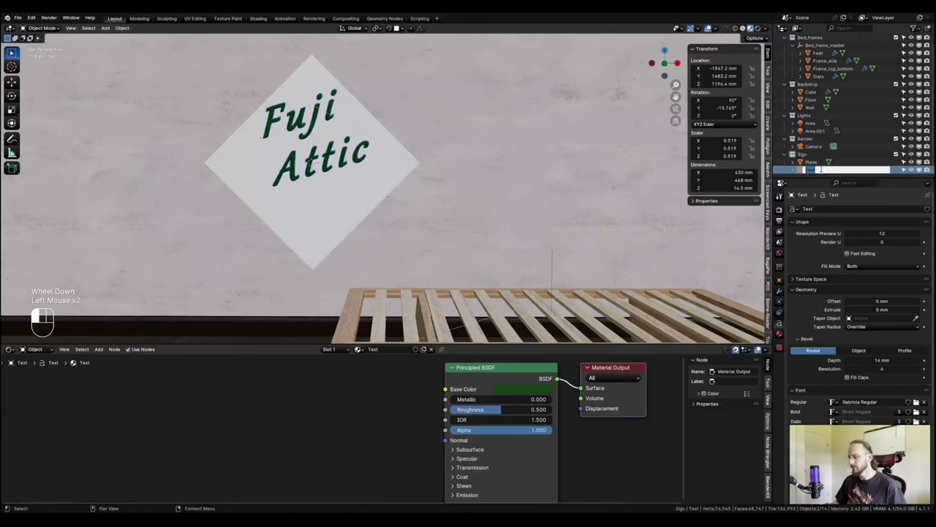
text(F)
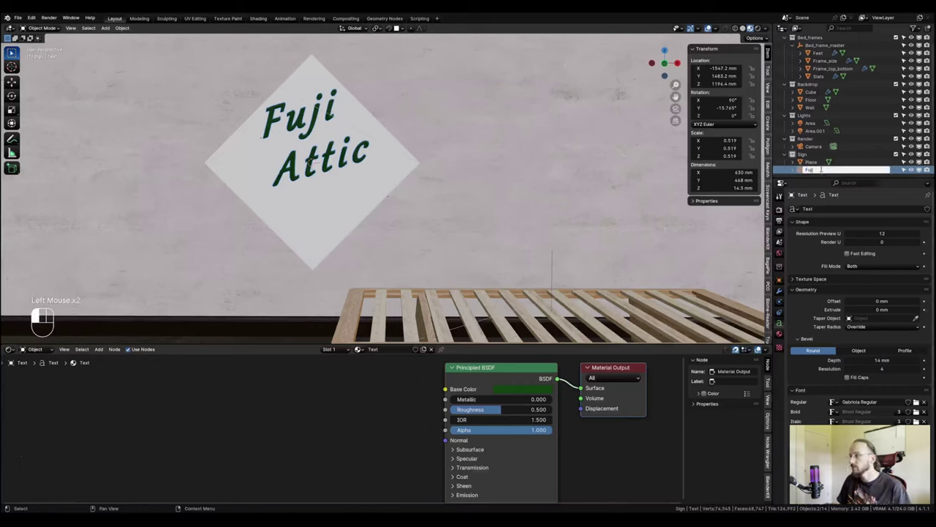
text(uji_attic)
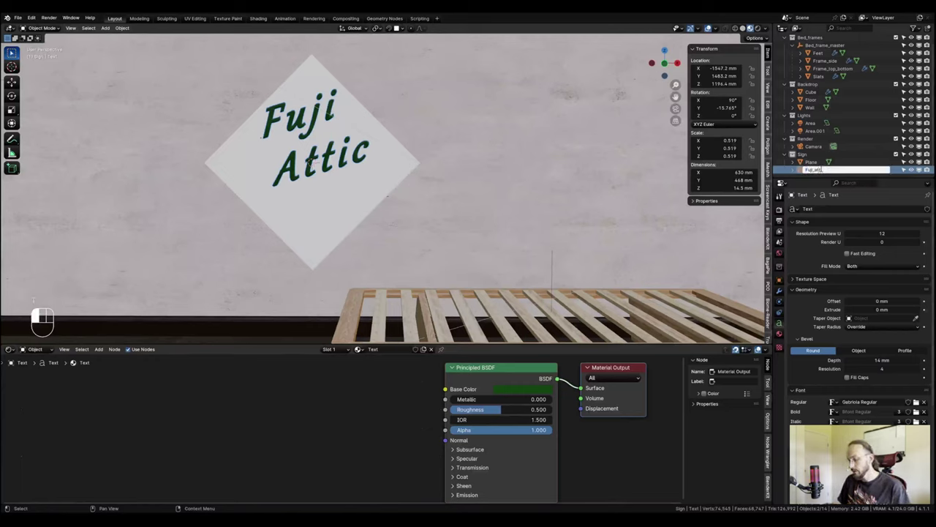
key(Return)
Add a second text object at the sign and rotate it 90° about X.
key(shift+a)
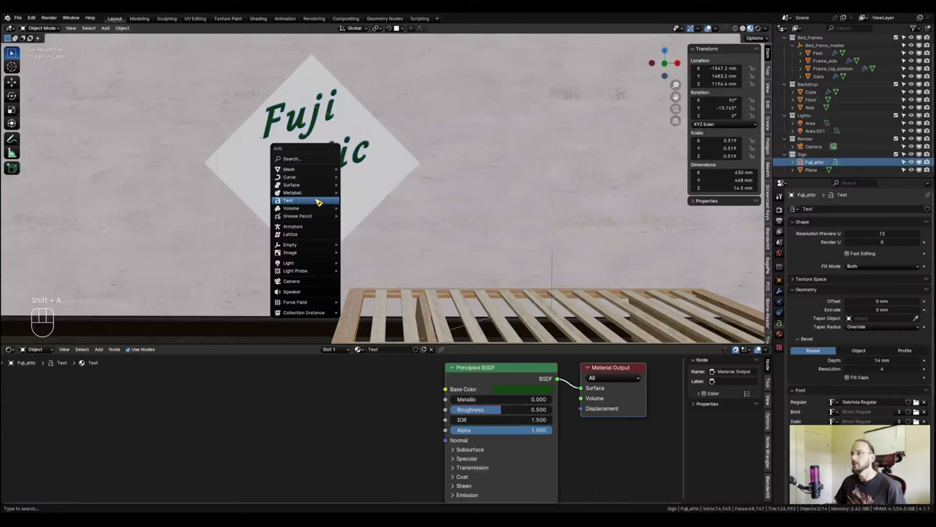
click(319, 202)
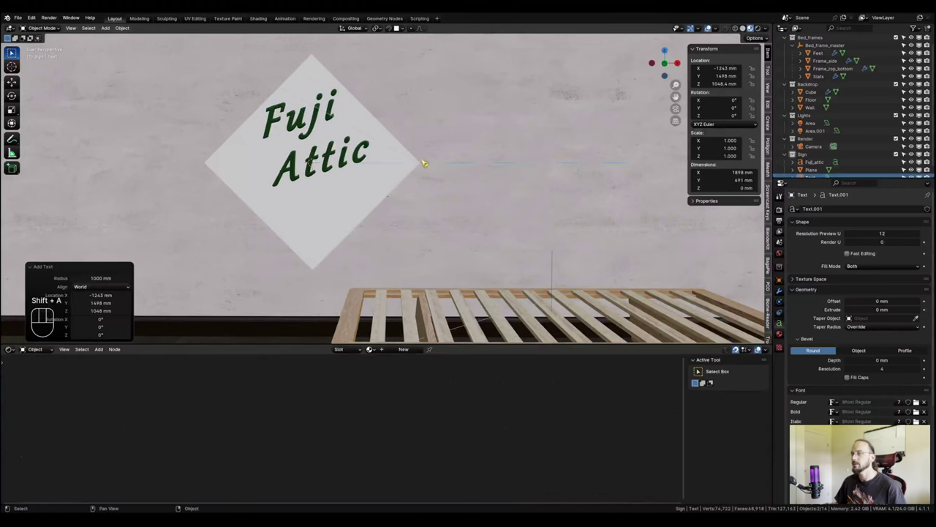
text(rx90)
key(Return)
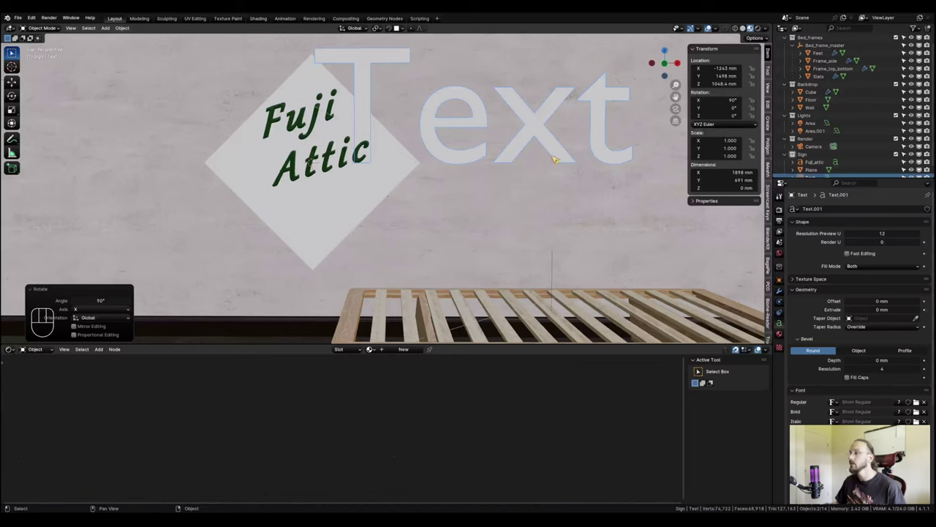
Scale the new text to about 0.186 and move it about 181 mm along negative X, 11 mm along negative Y and 291 mm down.
key(s)
click(377, 163)
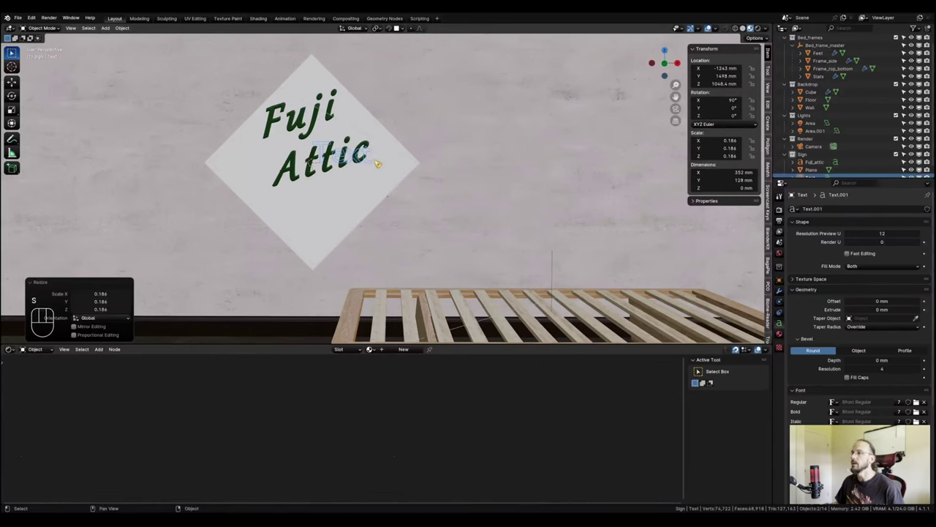
key(g)
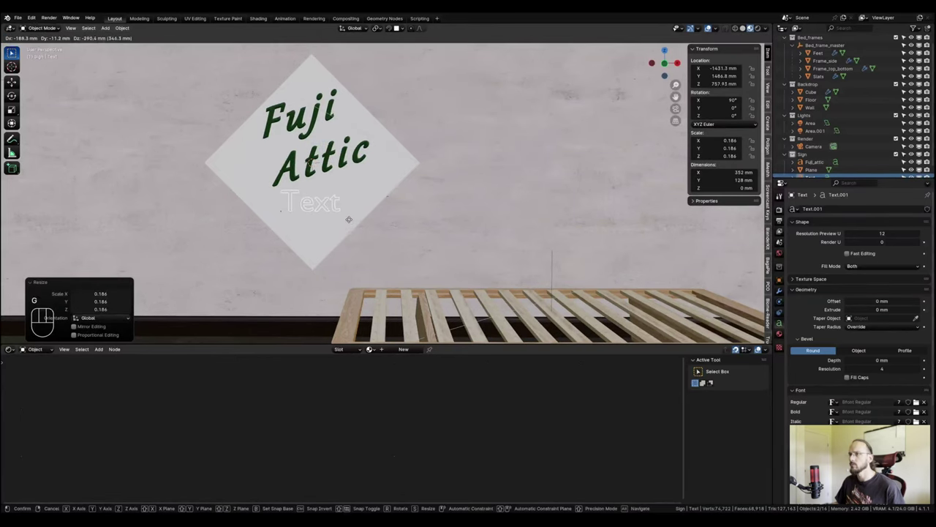
click(354, 224)
Replace the new text's content with "Platform" and "Bed" on two lines.
key(Tab)
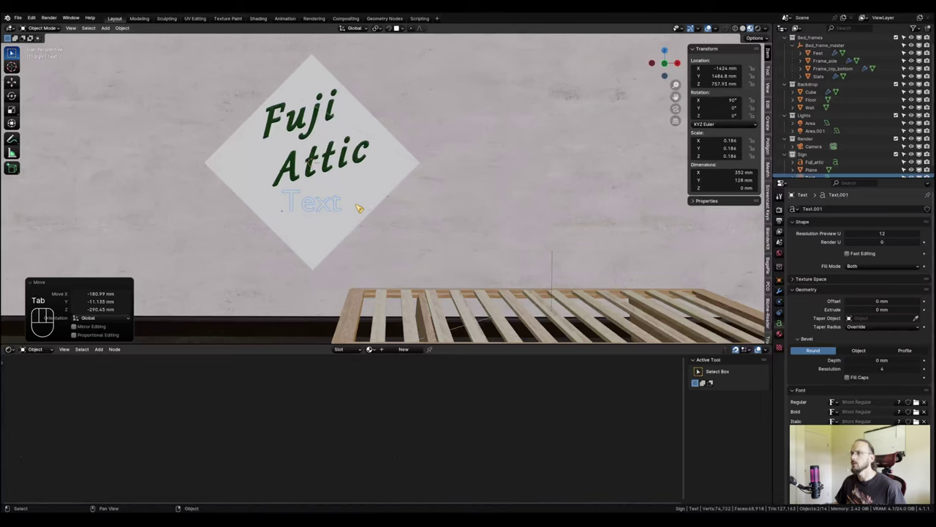
key(Tab)
key(BackSpace)
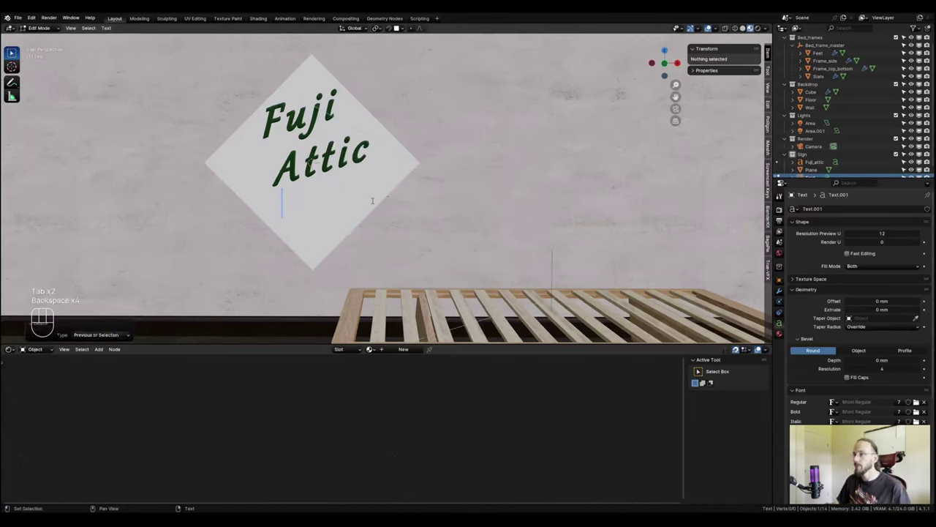
text(Platfor)
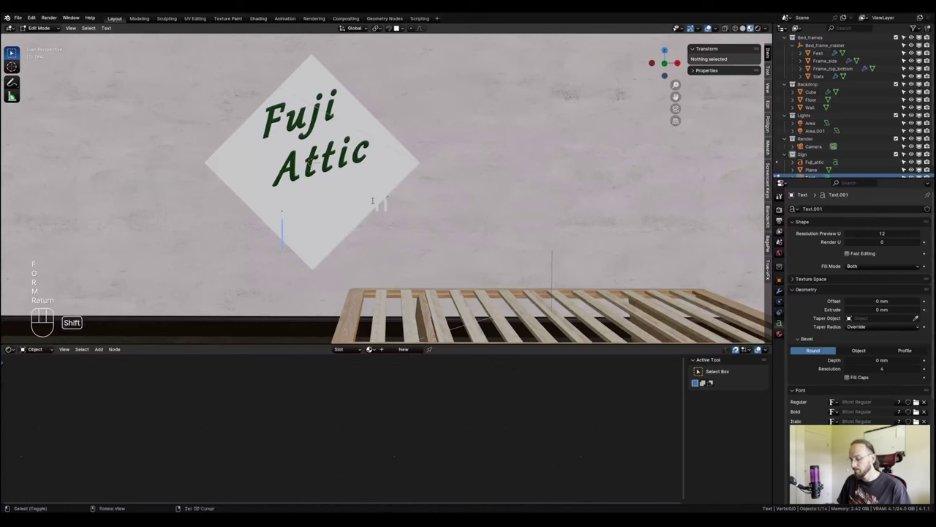
text(bed)
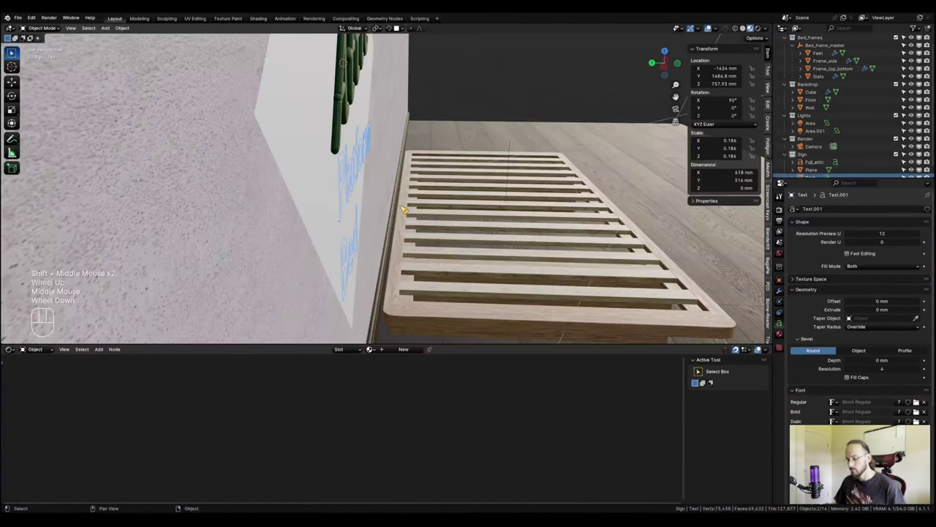
Move the "Platform Bed" text about 21 mm along negative Y, out in front of the diamond-shaped plane.
key(g)
key(y)
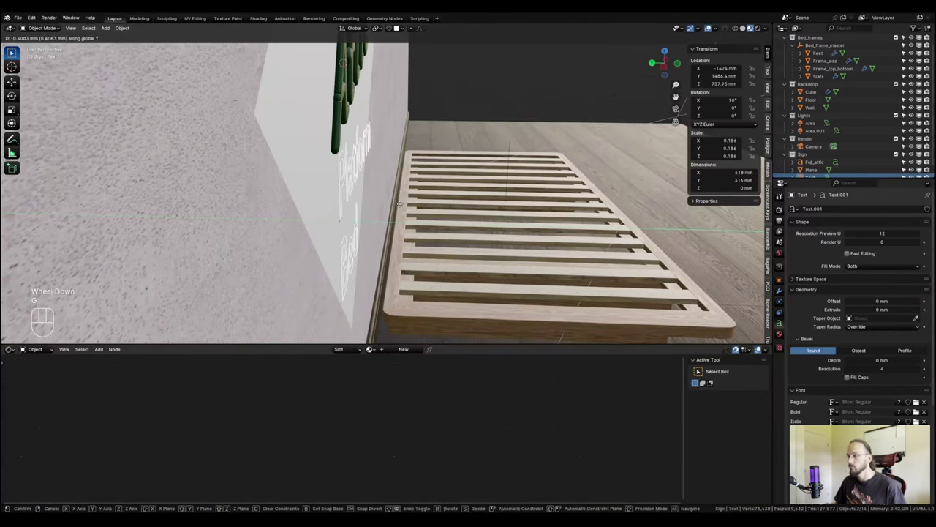
click(414, 205)
shift+middle_drag(414, 205, 369, 216)
scroll(365, 194, down, 2)
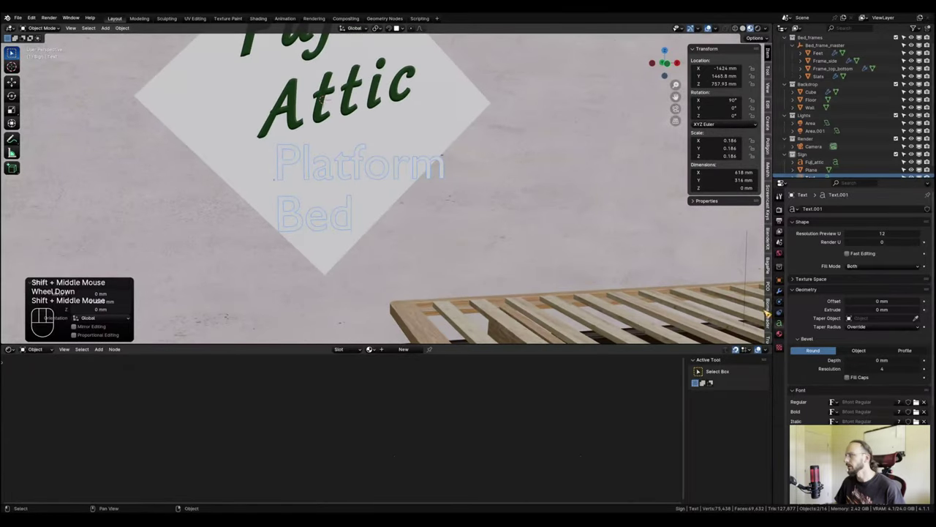
Set the "Platform Bed" text's horizontal alignment to Center and move it about 182 mm along positive X and 15 mm up.
scroll(380, 195, down, 1)
scroll(856, 307, down, 4)
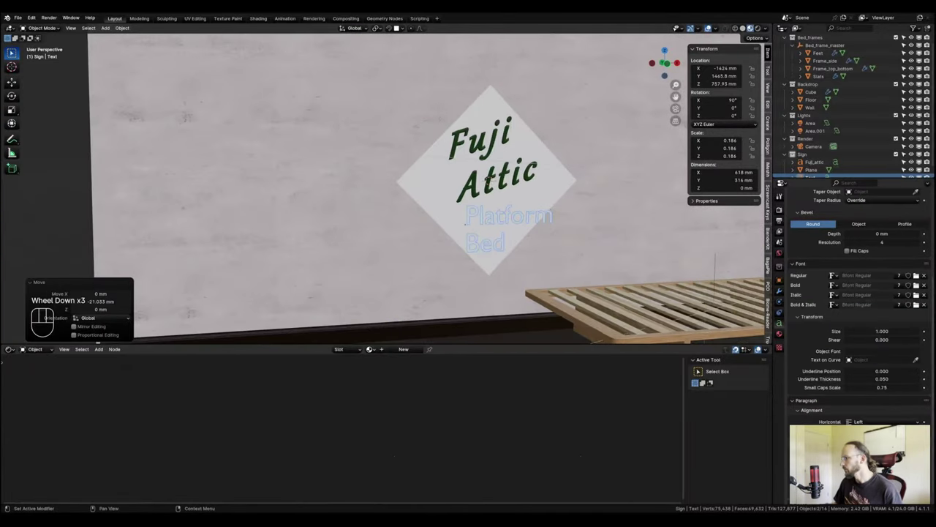
click(873, 406)
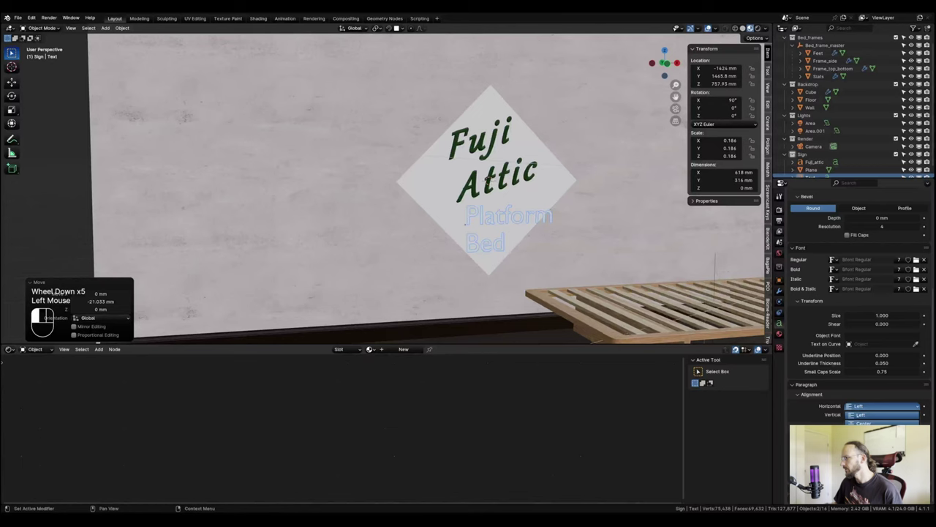
click(861, 423)
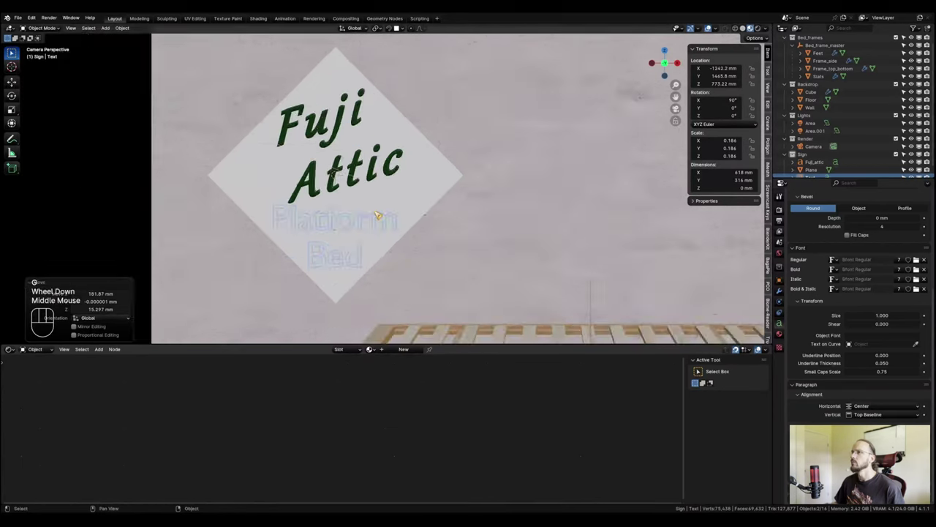
scroll(376, 210, up, 1)
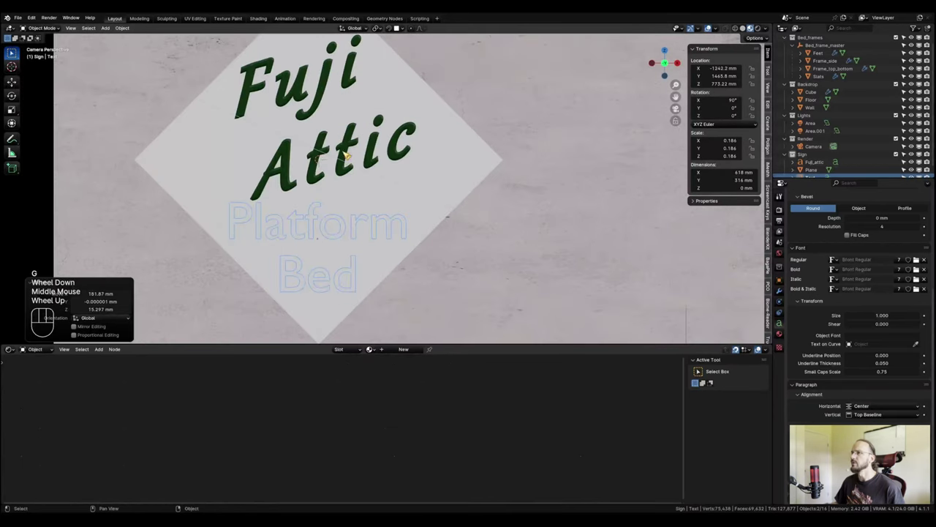
scroll(347, 156, down, 2)
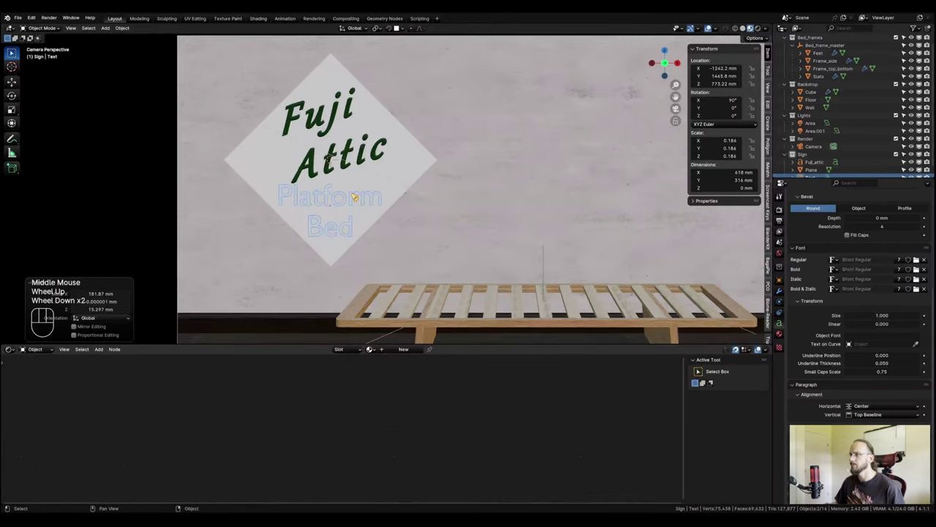
Scale the "Fuji Attic" text by about 0.876 and move it along positive X and up on the diamond-shaped plane.
click(353, 154)
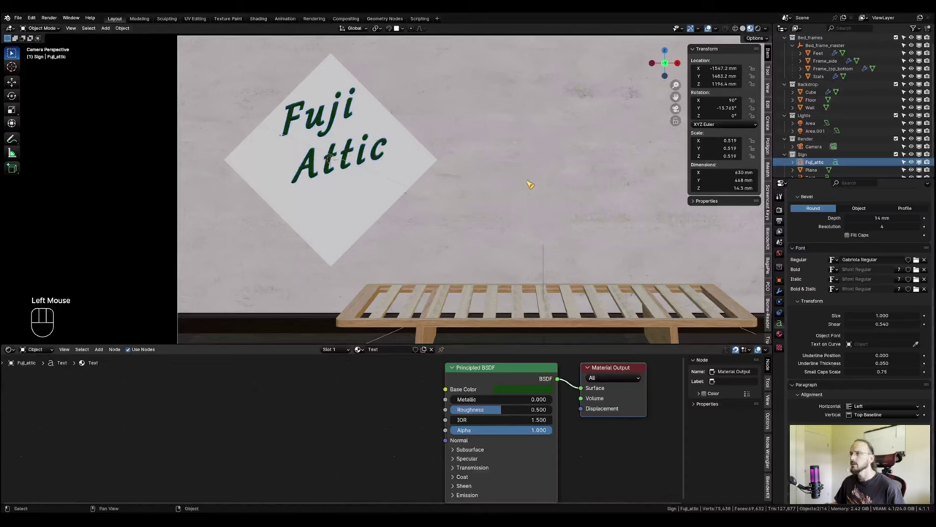
key(s)
click(495, 171)
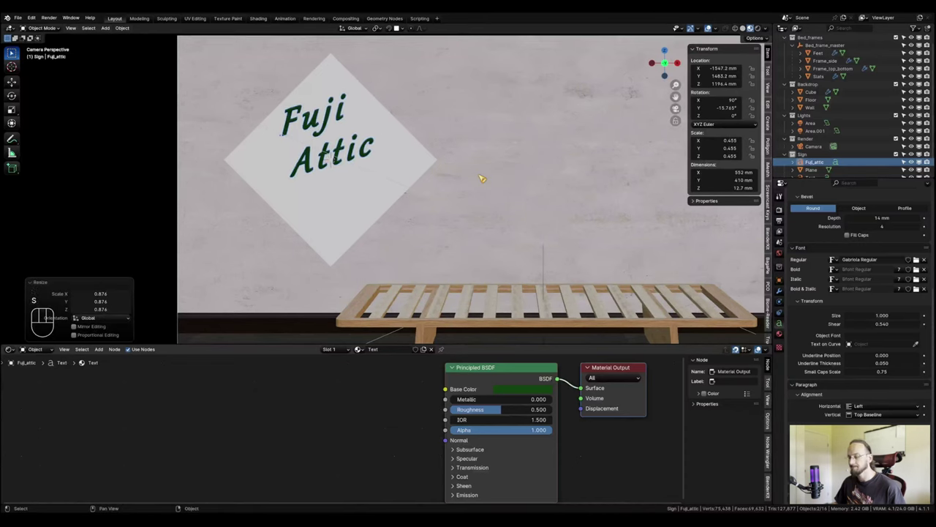
key(g)
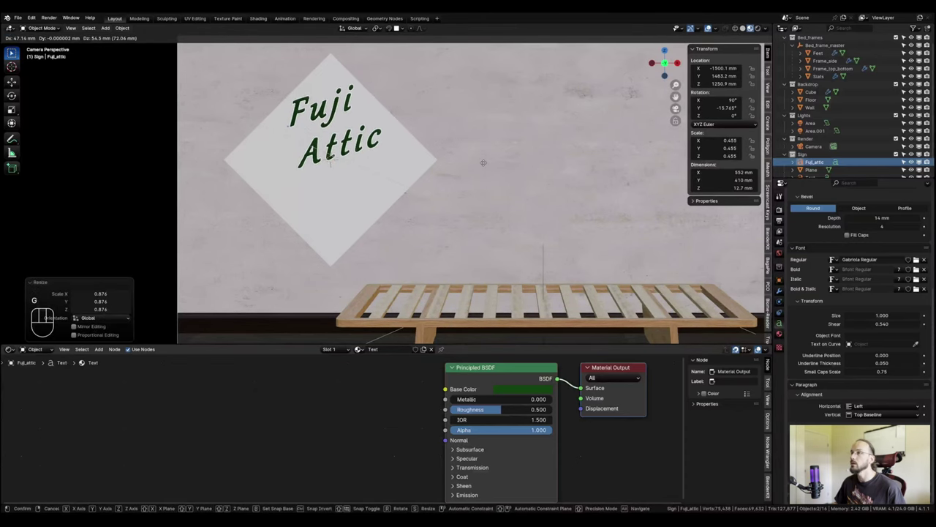
click(486, 166)
Rename the "Platform Bed" text object to Platform_bed.
key(F2)
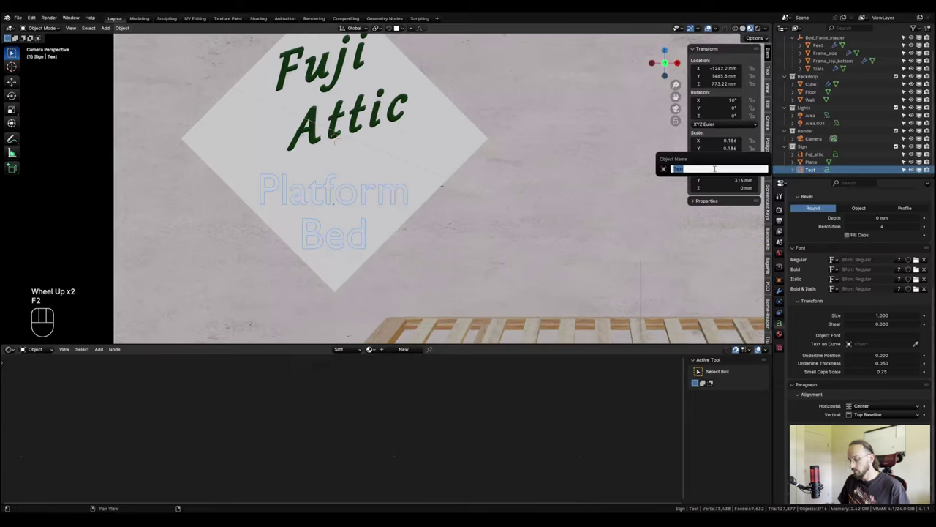
text(P)
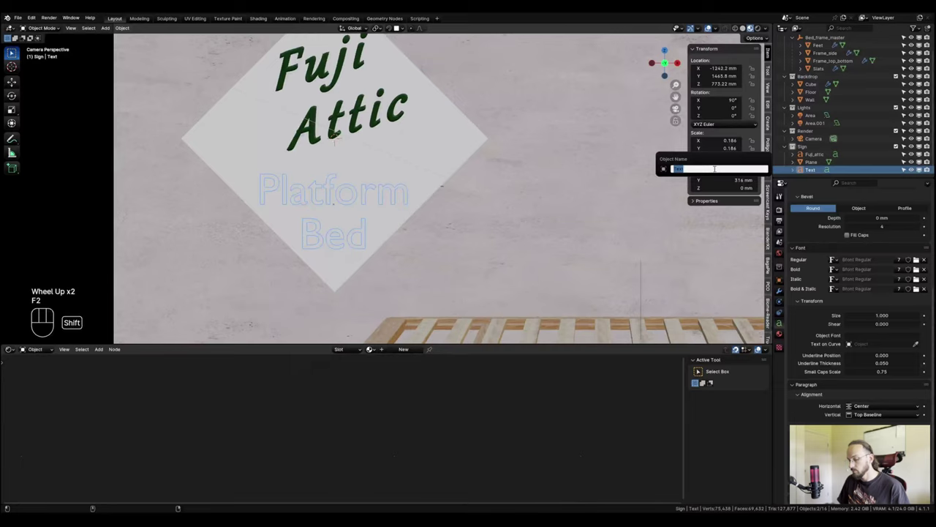
text(latform_)
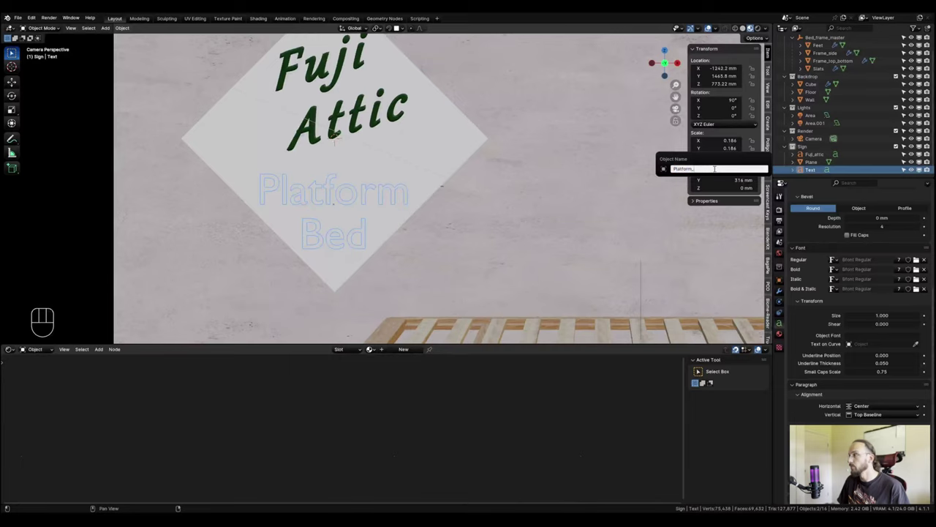
text(bed)
key(Return)
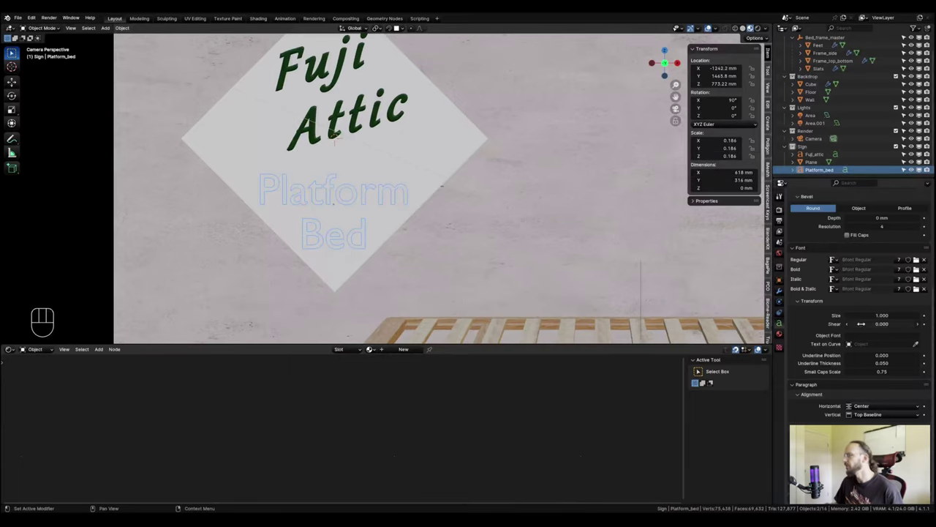
Load DejaVuSansCondensed.ttf as the regular font of the "Platform Bed" text.
click(904, 273)
scroll(564, 234, down, 3)
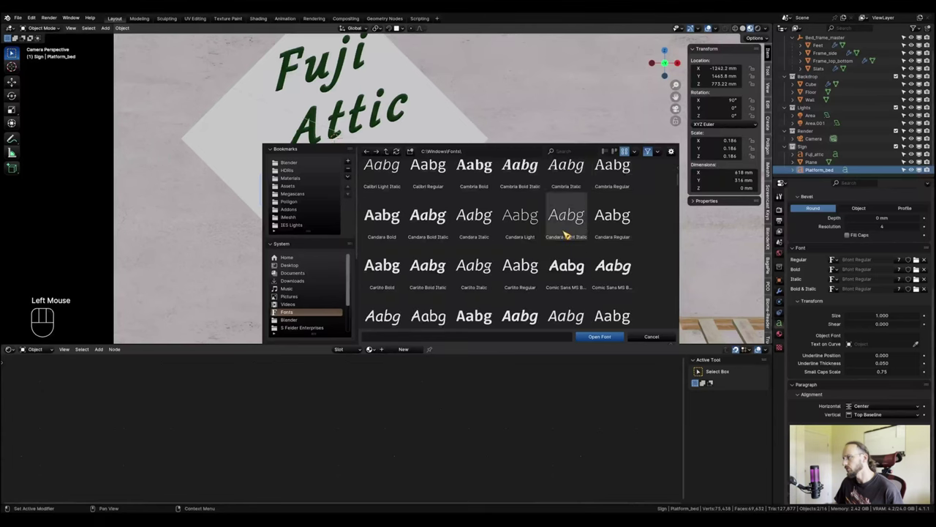
click(382, 267)
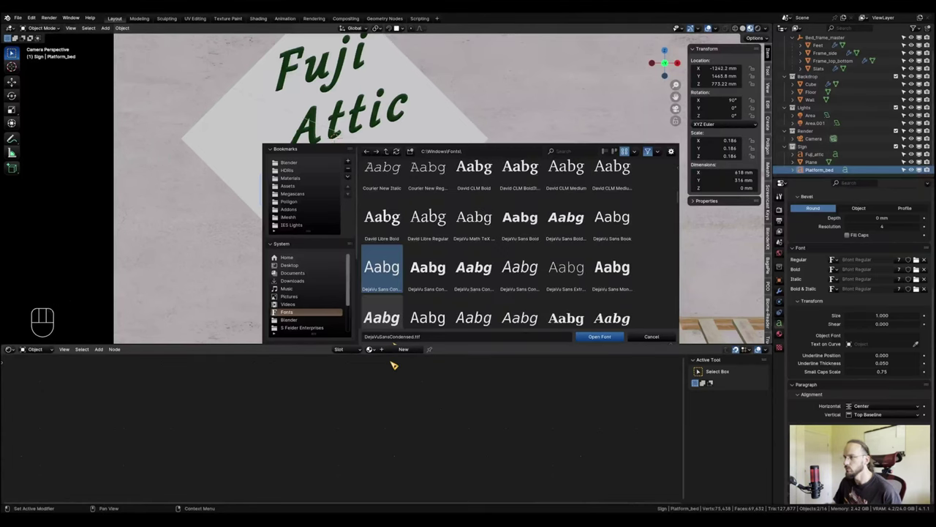
click(600, 337)
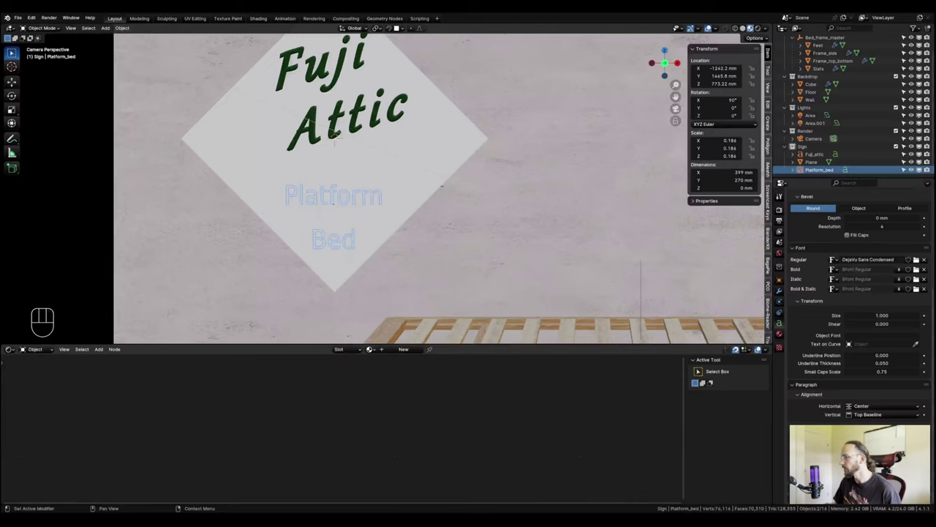
Increase the "Platform Bed" text's character spacing to a width of about 523 mm and tighten its line spacing to a height of about 215 mm.
shift+drag(882, 439, 907, 439)
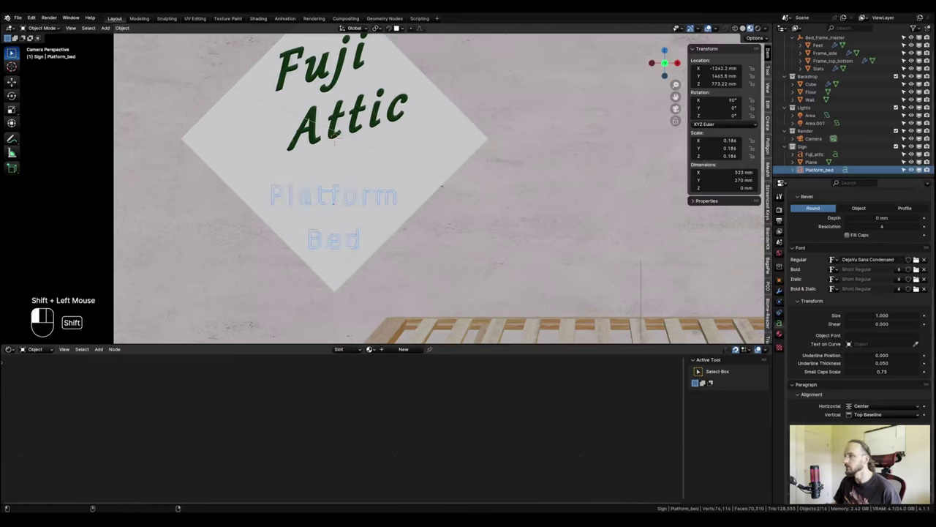
shift+drag(882, 456, 863, 455)
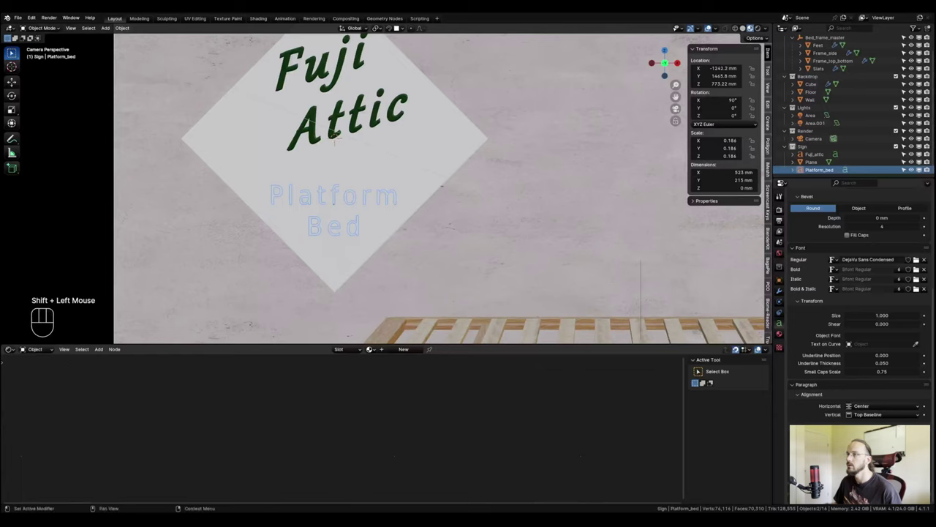
Move the "Platform Bed" text about 19 mm along X and 31 mm up, and set its bevel depth to 5 mm.
key(g)
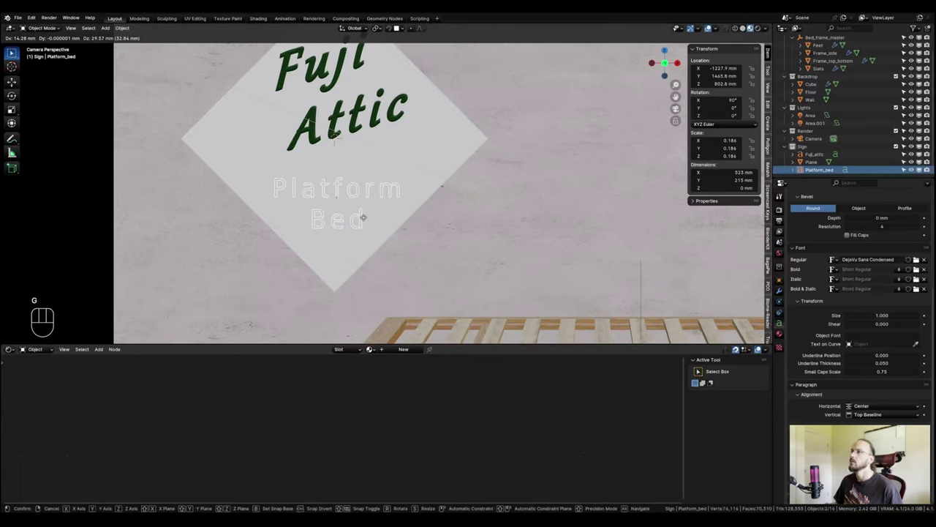
click(365, 217)
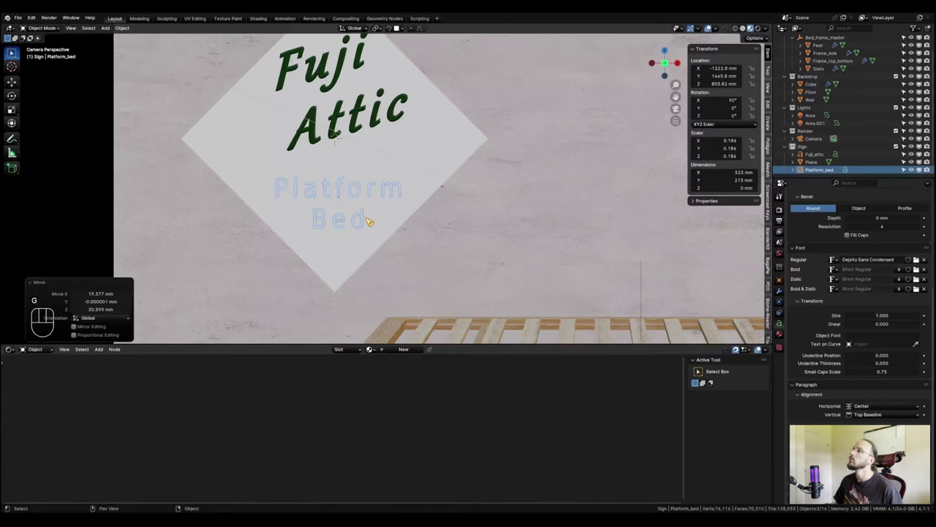
shift+middle_drag(262, 216, 352, 228)
scroll(280, 248, up, 4)
shift+scroll(316, 212, up, 1)
middle_drag(272, 213, 474, 175)
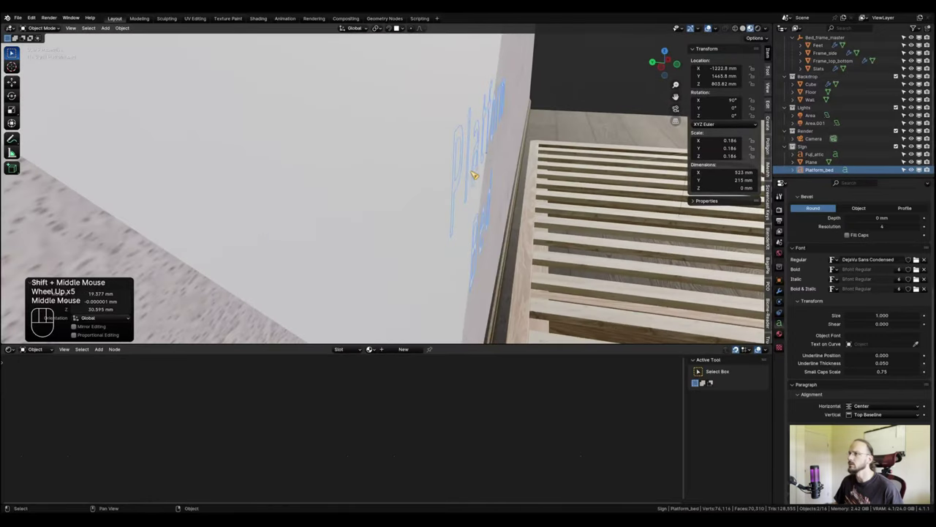
scroll(892, 388, up, 3)
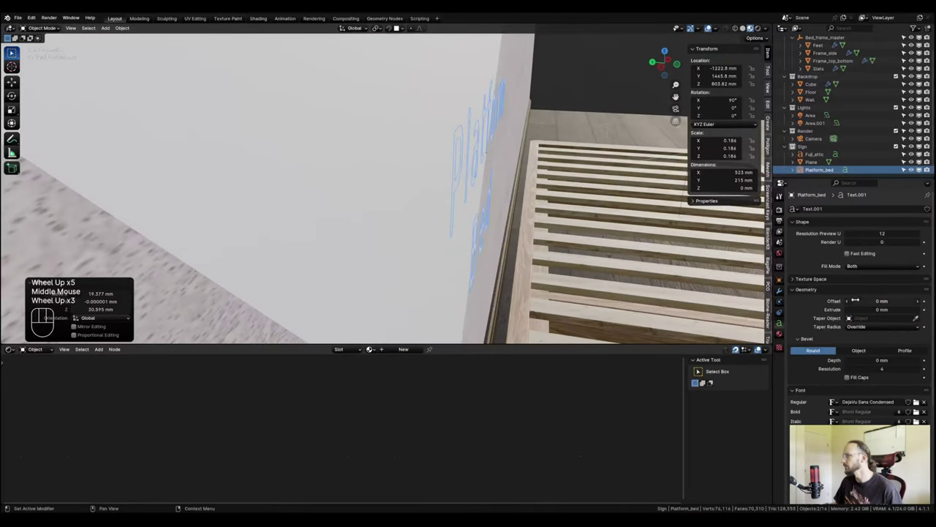
shift+drag(882, 359, 911, 360)
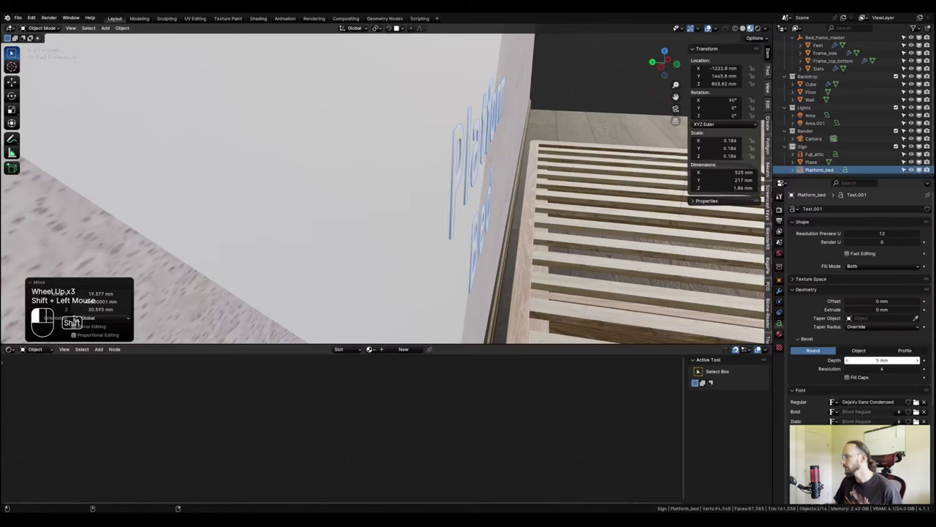
Move the "Platform Bed" text about 21.4 mm along Y, closer to the sign's surface.
shift+middle_drag(563, 220, 517, 236)
key(g)
key(y)
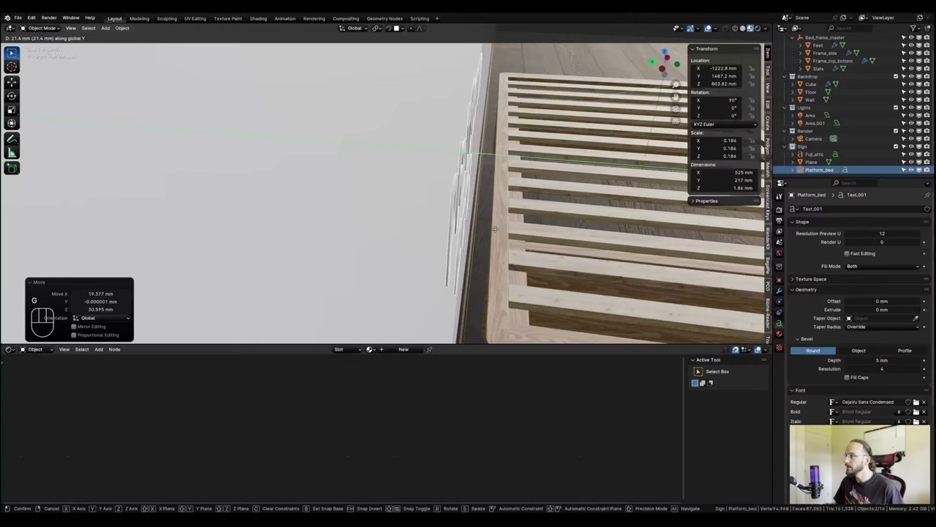
click(494, 230)
Assign the existing green Text material to the "Platform Bed" text.
shift+middle_drag(539, 236, 529, 221)
scroll(502, 219, down, 2)
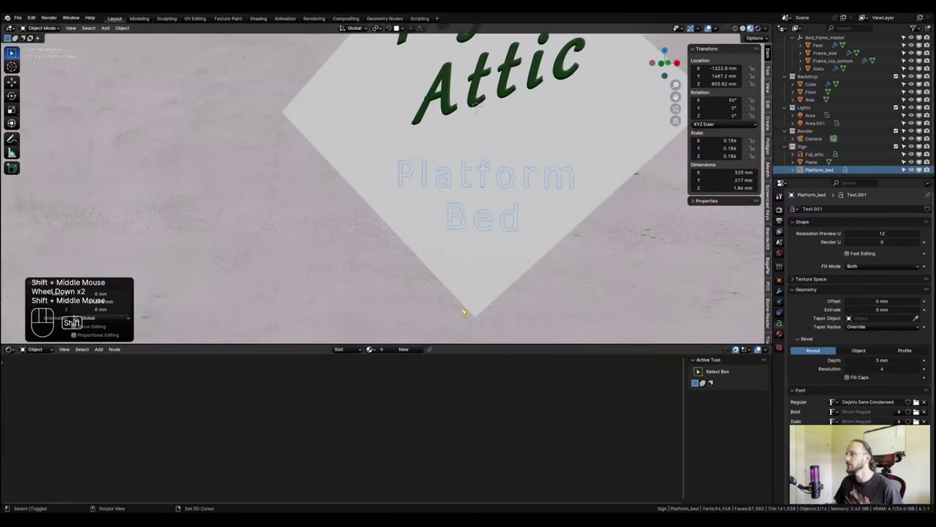
click(370, 349)
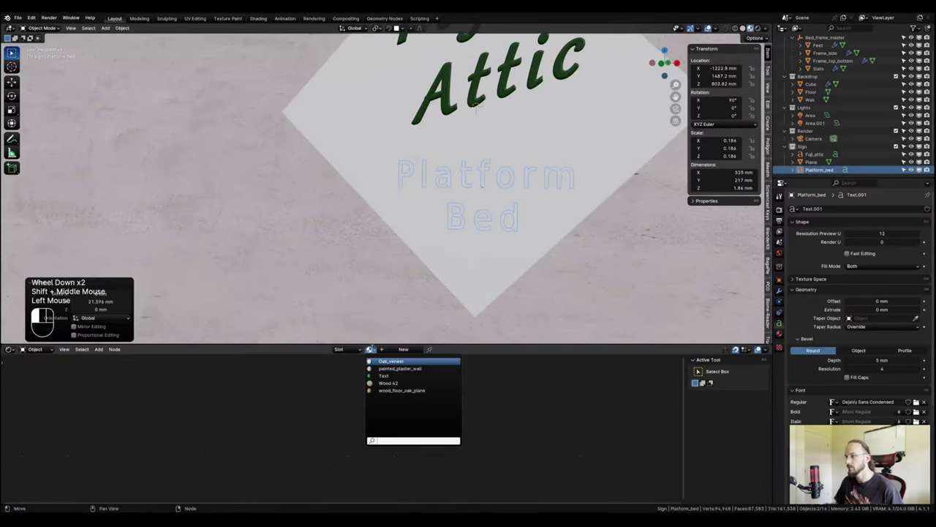
click(386, 376)
scroll(473, 252, down, 3)
shift+middle_drag(472, 251, 502, 250)
middle_drag(505, 242, 509, 251)
Give the diamond-shaped plane a material named Sign.
drag(534, 223, 543, 232)
scroll(543, 232, up, 3)
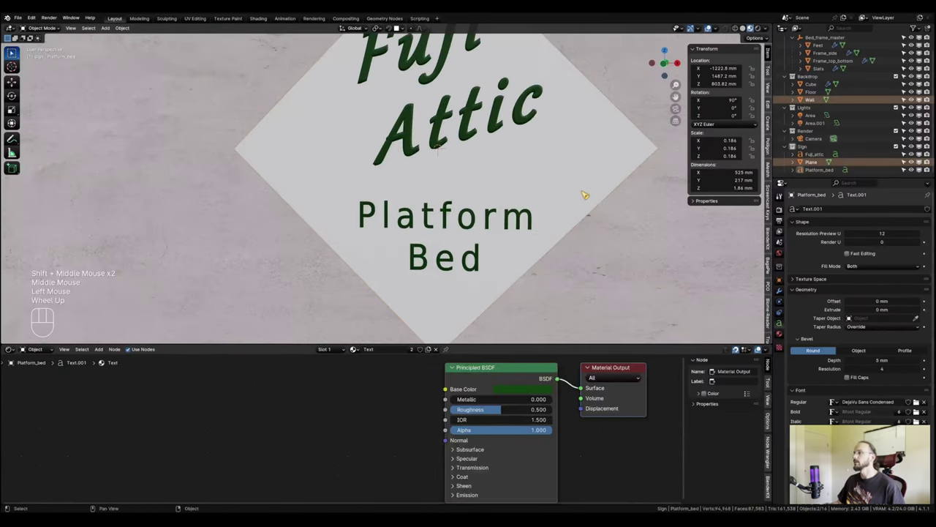
scroll(540, 256, up, 1)
middle_drag(582, 192, 517, 301)
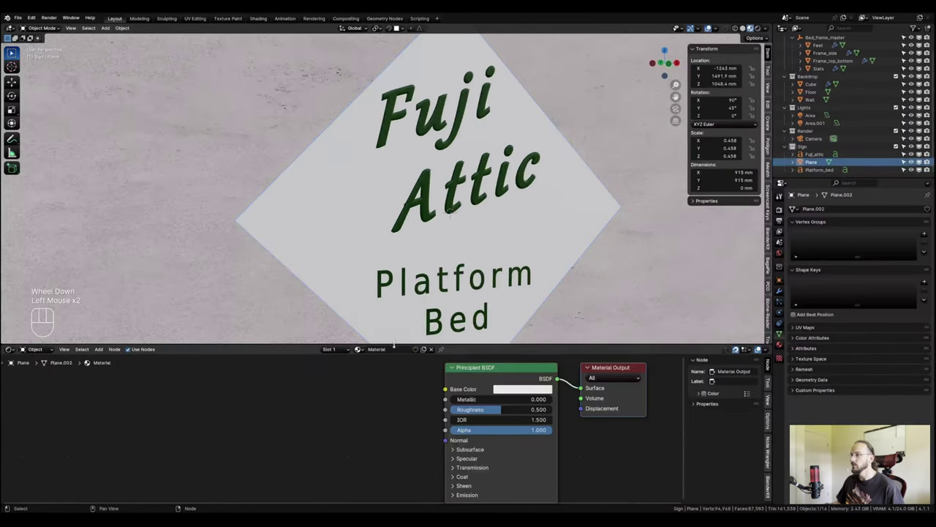
click(394, 349)
text(Sign)
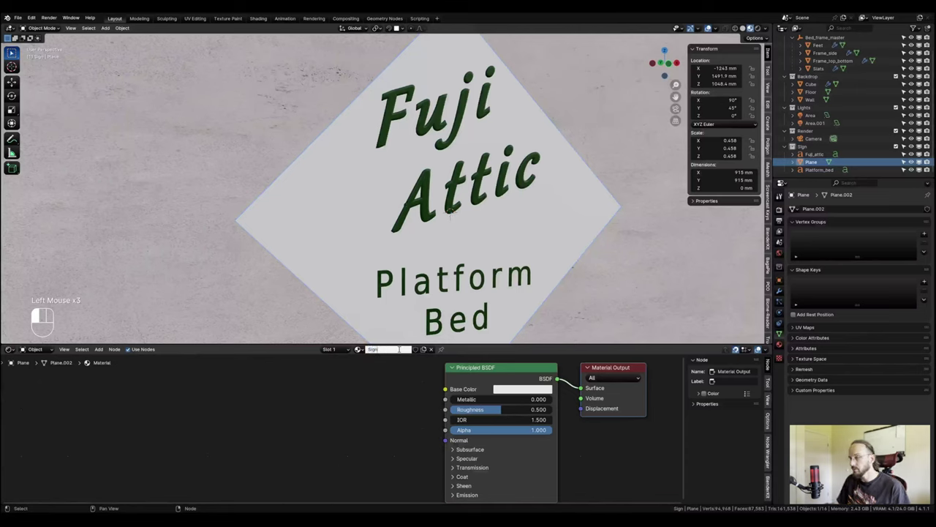
key(Return)
Lower the Sign material's roughness to about 0.1.
scroll(455, 417, down, 1)
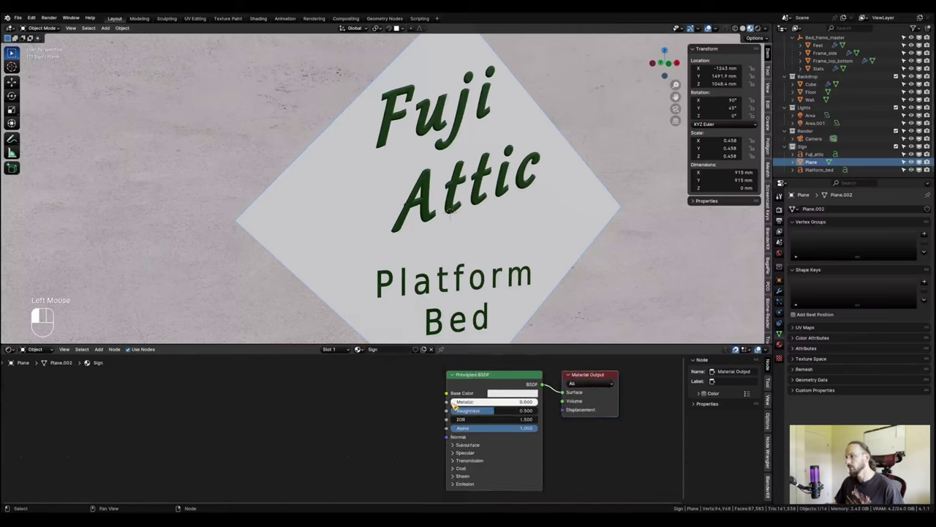
drag(504, 414, 471, 410)
middle_drag(454, 248, 411, 237)
scroll(422, 229, up, 2)
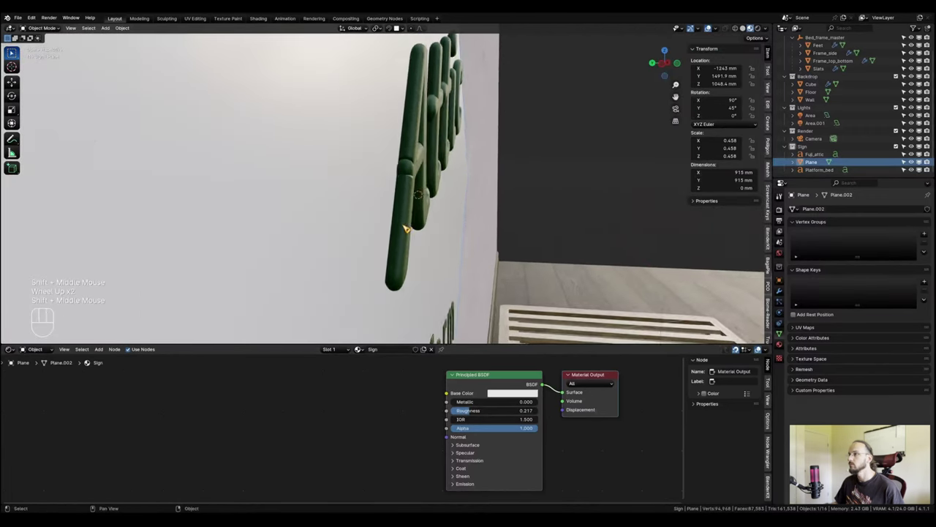
scroll(411, 236, down, 1)
drag(471, 416, 462, 415)
scroll(414, 202, down, 1)
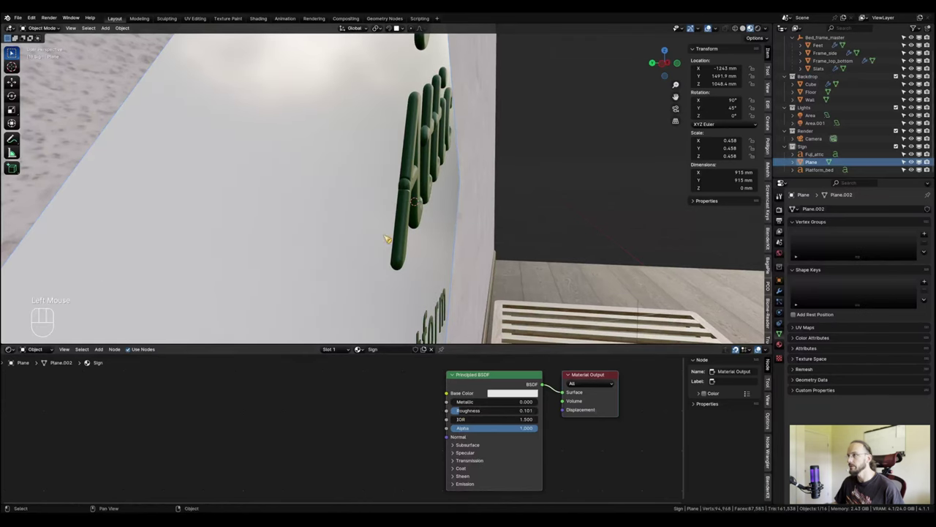
Shift the camera's X location to about -198 mm while looking through the camera.
shift+middle_drag(414, 201, 350, 225)
scroll(375, 267, down, 2)
shift+scroll(366, 249, up, 1)
scroll(365, 249, up, 2)
key(KP_0)
key(Home)
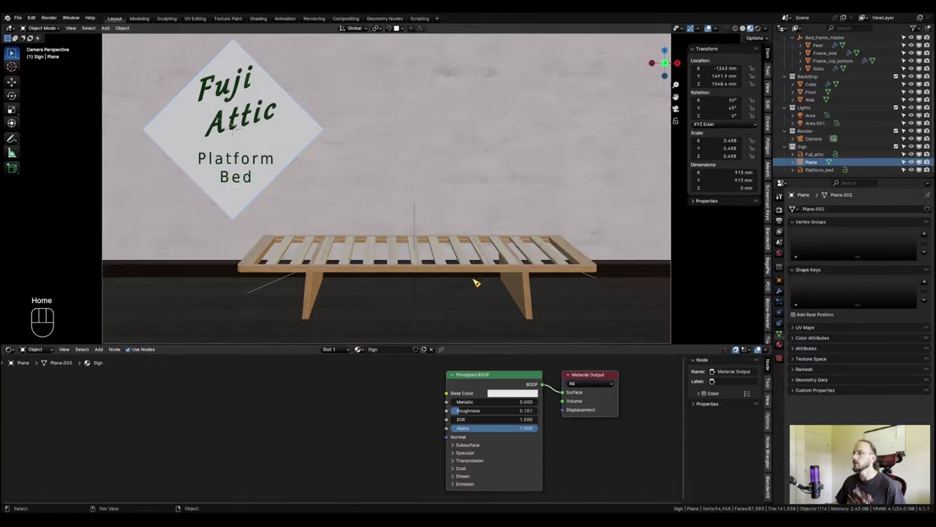
click(814, 139)
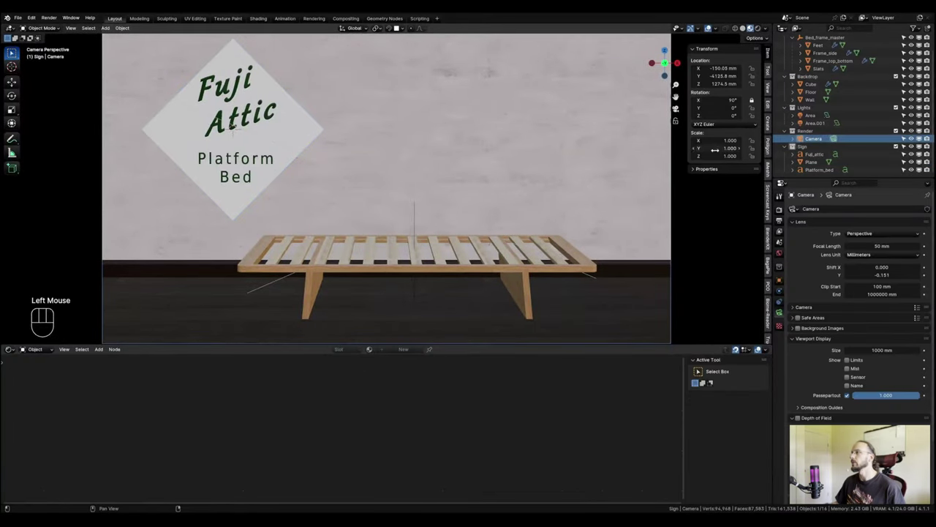
key(shift)
shift+click(721, 68)
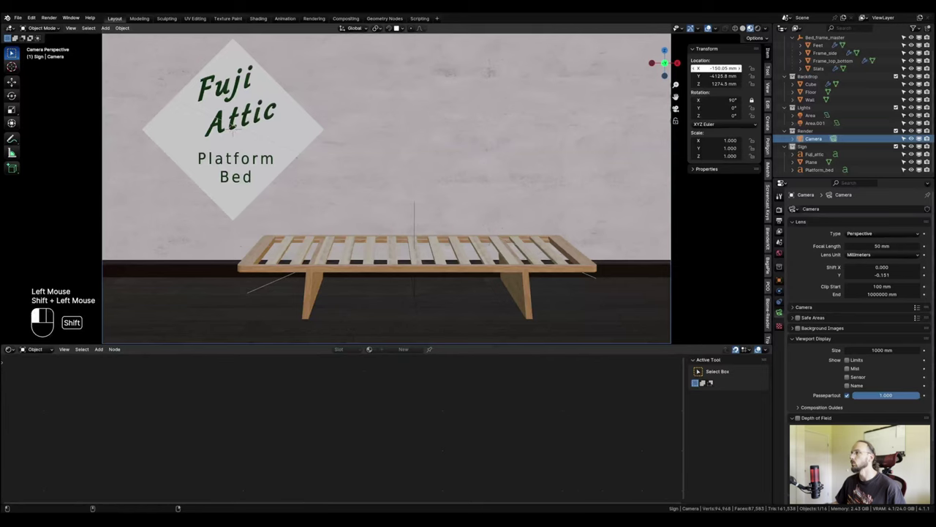
shift+drag(721, 68, 691, 68)
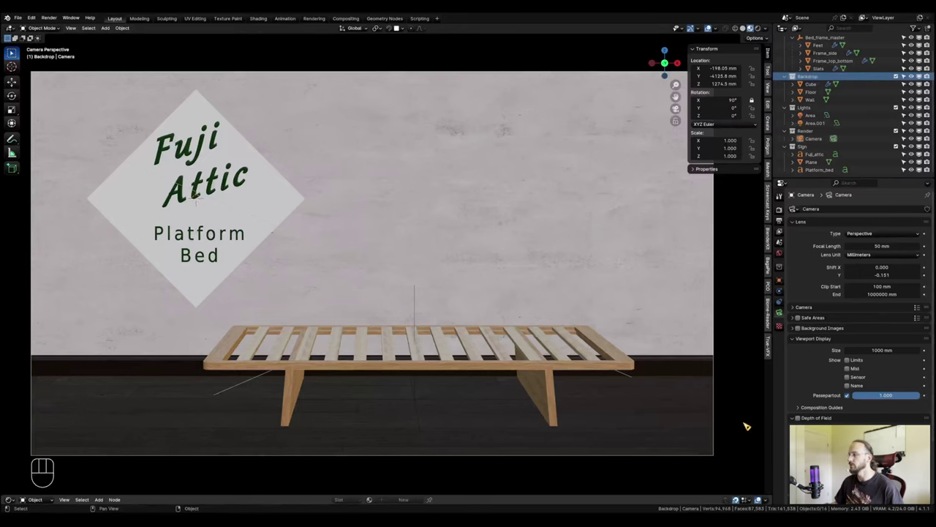
Append the indoor floor palm asset from the iMeshh library to the scene.
click(768, 170)
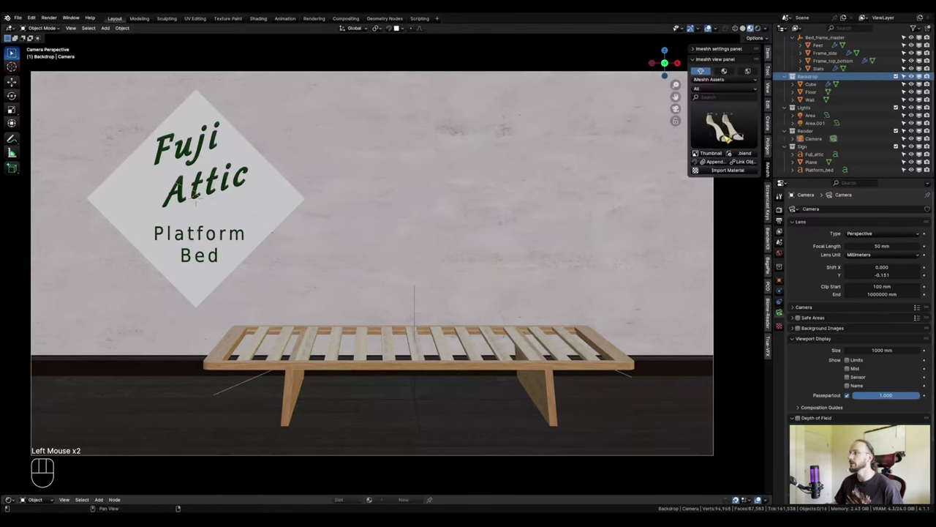
click(736, 130)
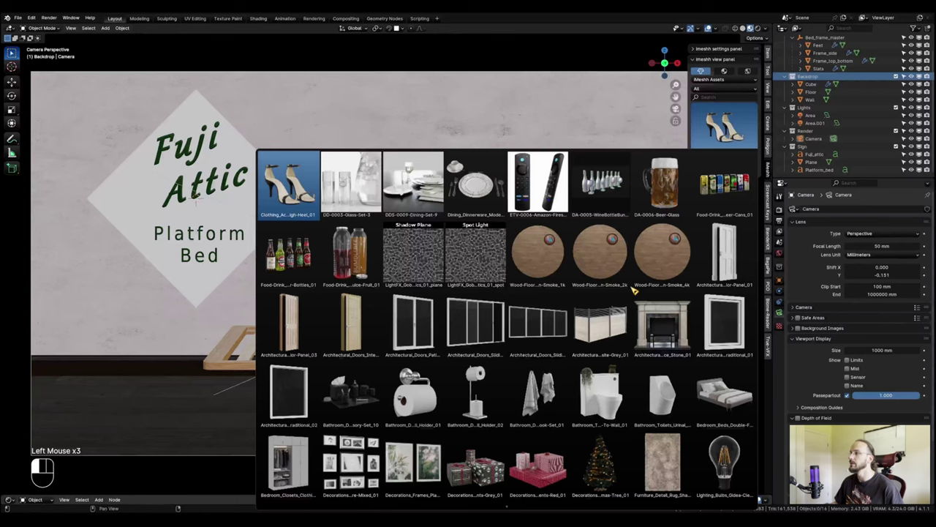
scroll(525, 468, down, 3)
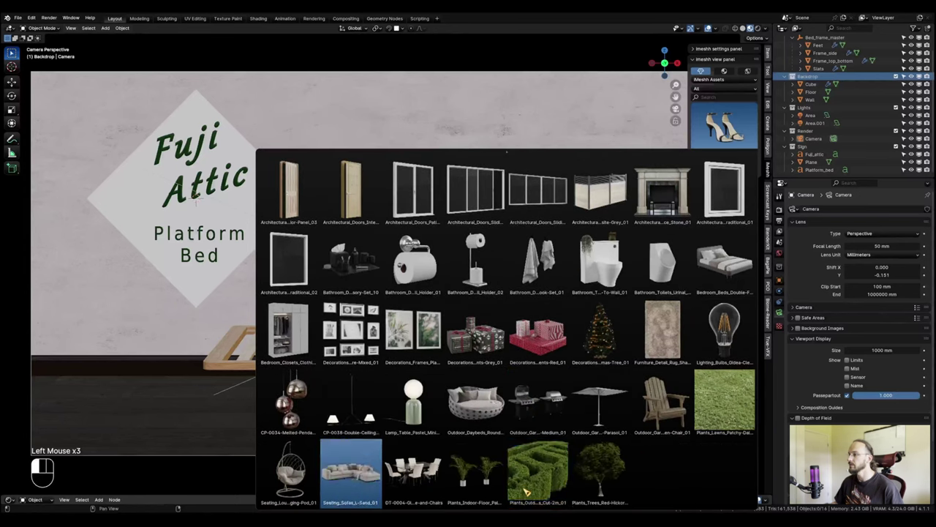
scroll(526, 491, up, 3)
scroll(505, 475, down, 3)
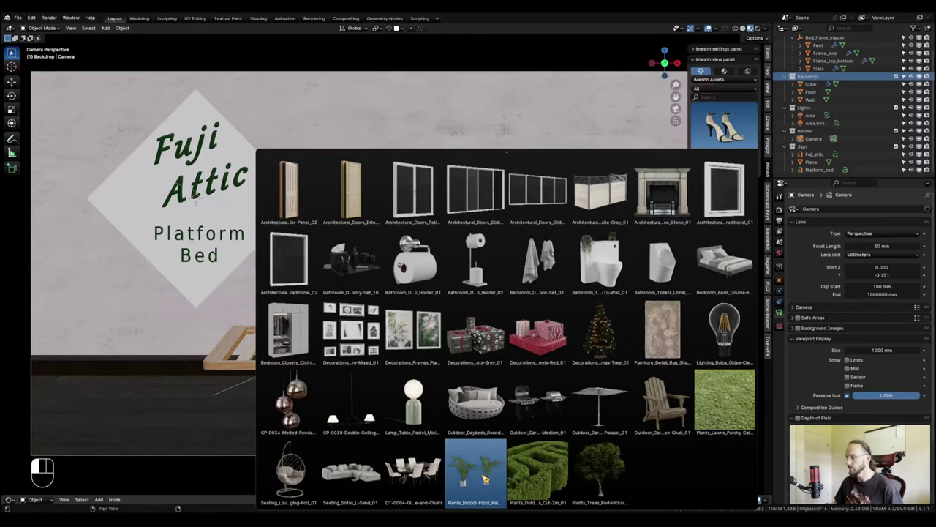
click(484, 480)
click(708, 162)
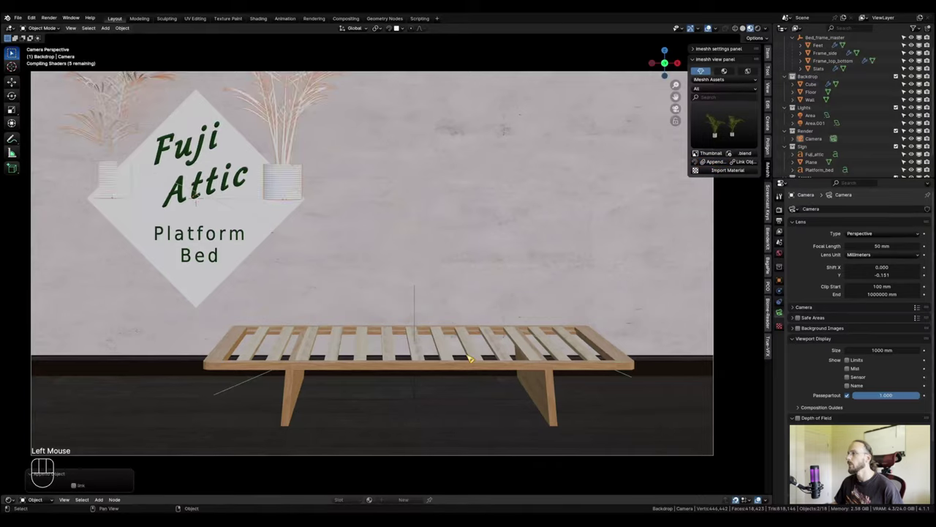
Delete the Plants_Indoor-Floor_Palm_02 plant from the appended pair of palms.
shift+middle_drag(317, 224, 534, 293)
mouse_move(534, 293)
shift+middle_down()
mouse_move(542, 307)
mouse_move(534, 271)
mouse_move(542, 293)
shift+middle_up()
shift+middle_drag(542, 293, 534, 314)
middle_drag(534, 315, 379, 325)
scroll(468, 322, up, 2)
scroll(512, 293, up, 2)
click(380, 326)
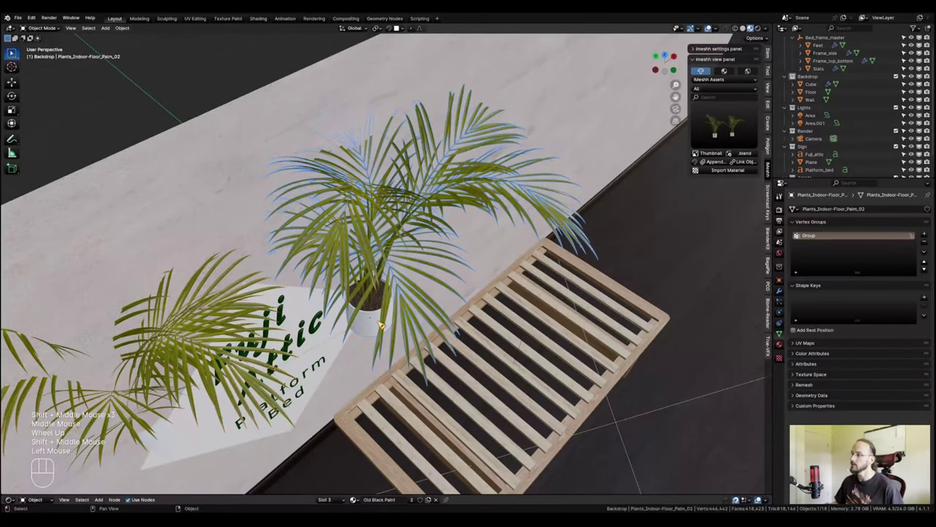
key(Delete)
Move the remaining palm onto the floor beside the bed's far end, about 3544 mm in X, -487 mm in Y and -1049 mm in Z.
scroll(221, 389, down, 2)
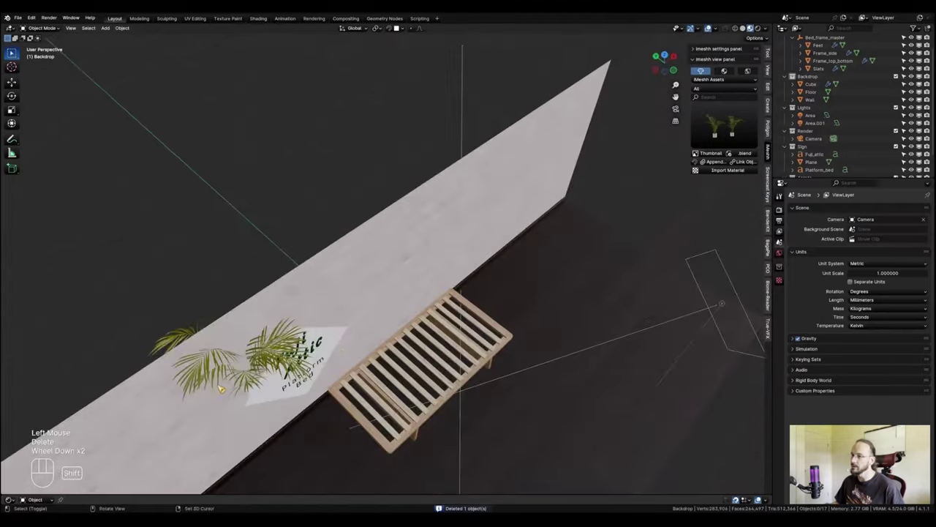
shift+middle_drag(221, 389, 429, 387)
click(490, 335)
shift+middle_drag(560, 372, 520, 367)
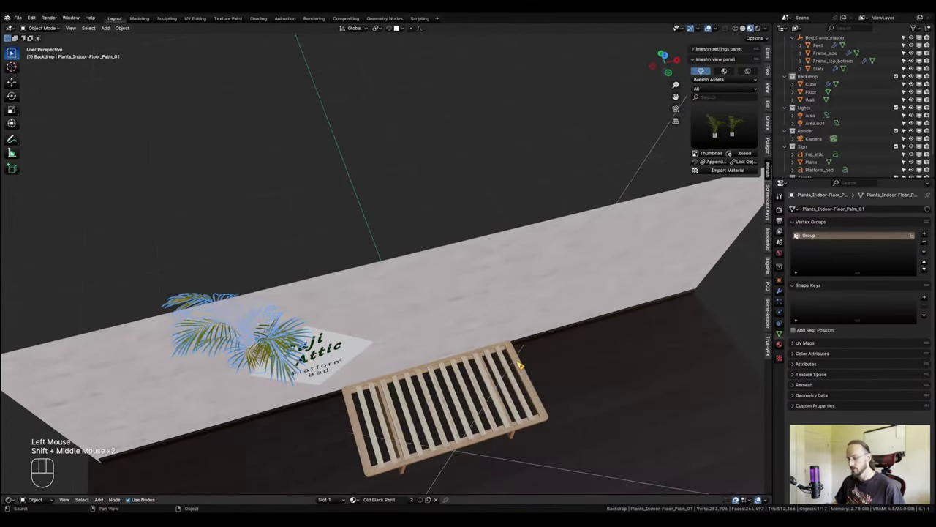
key(g)
ctrl+click(644, 403)
shift+middle_drag(643, 405, 663, 367)
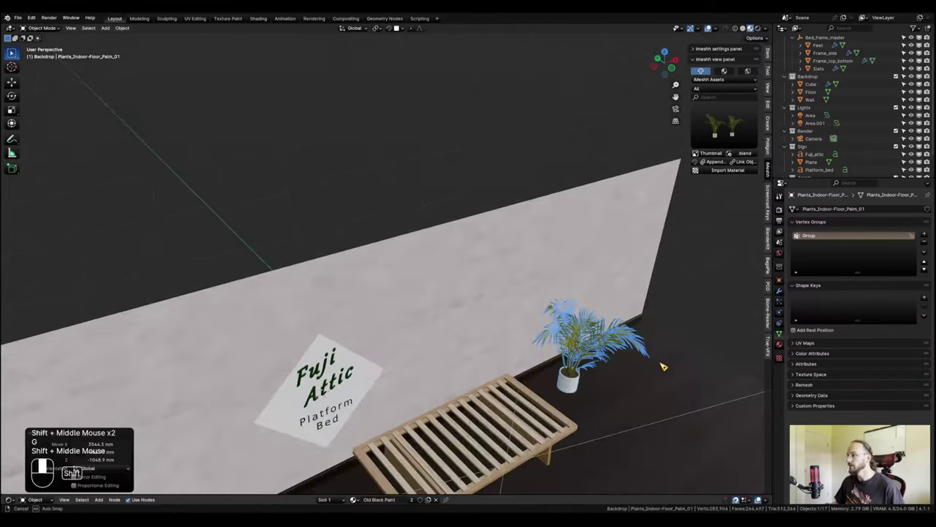
Move the potted palm about -297 mm along X so it fits within the camera frame.
key(KP_0)
scroll(631, 373, up, 5)
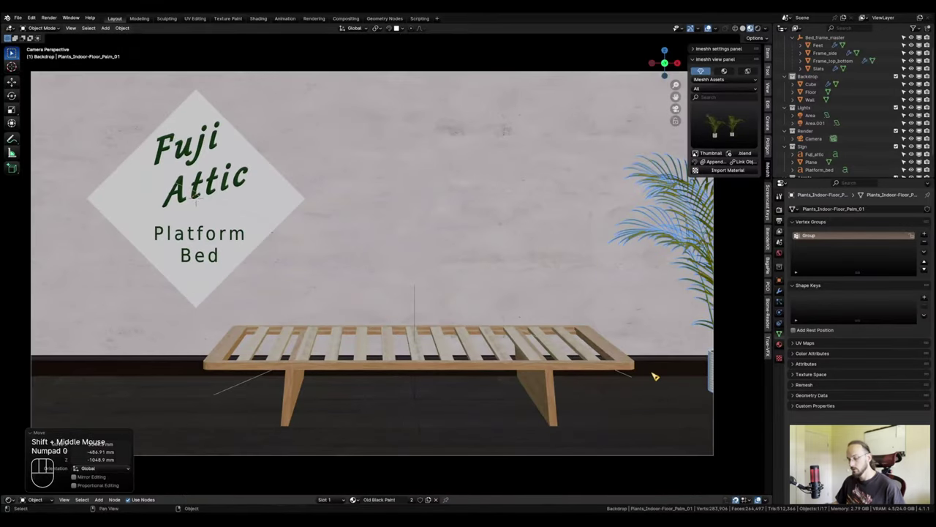
key(g)
key(x)
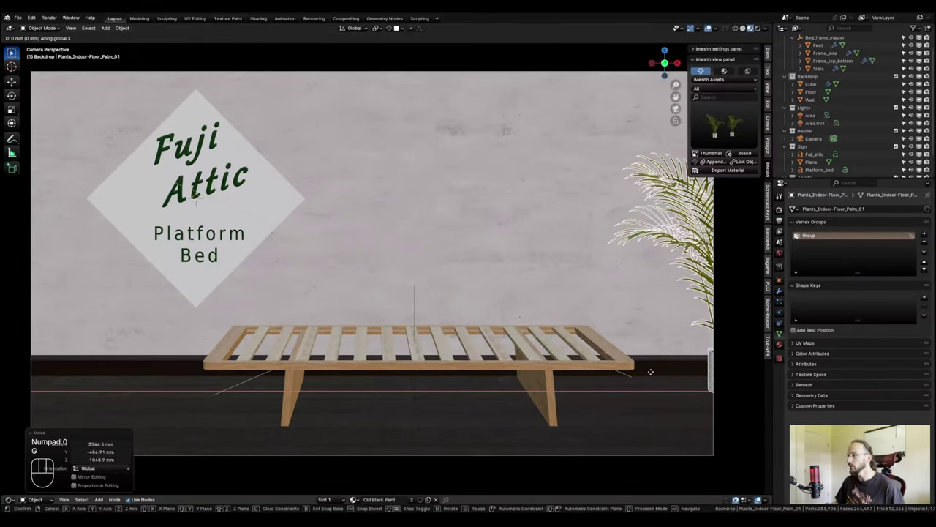
click(600, 371)
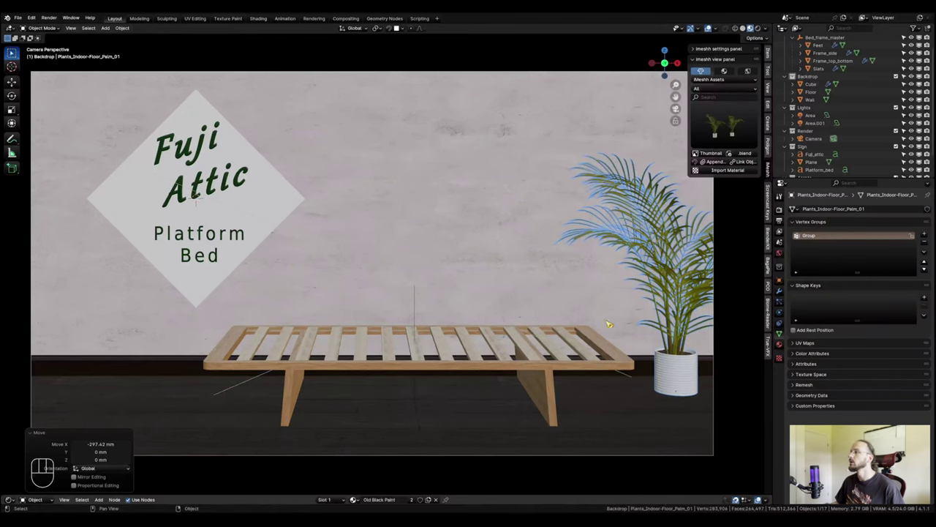
Move the potted palm along Y toward the wall, checking it against the bed from above.
shift+middle_drag(609, 324, 525, 399)
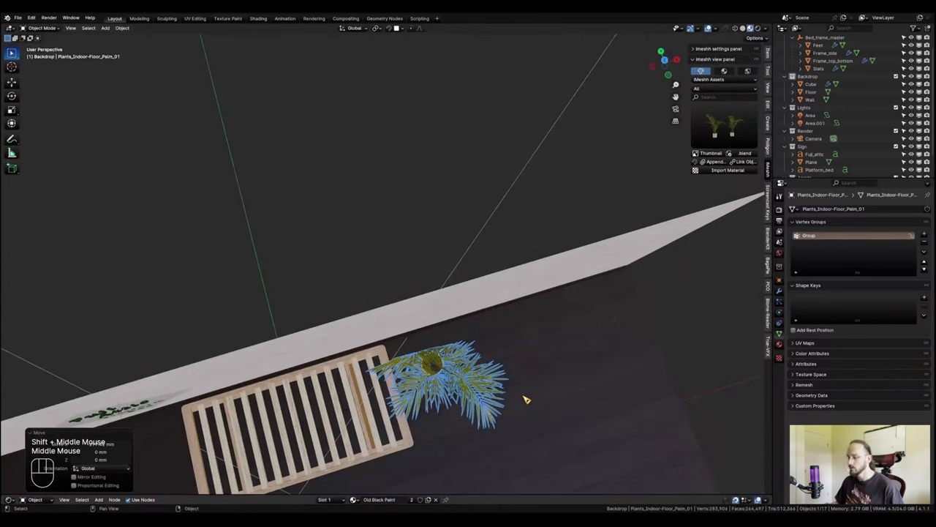
key(g)
key(y)
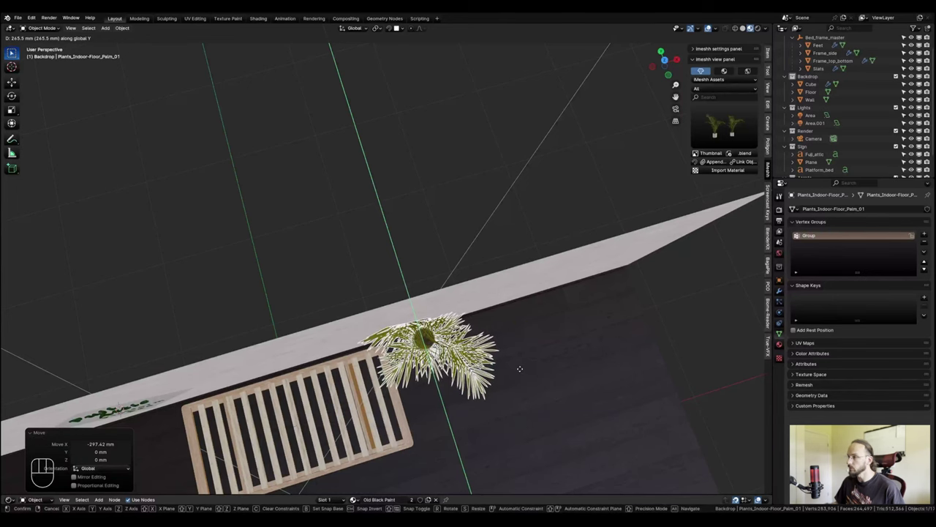
click(474, 392)
shift+middle_drag(474, 392, 479, 394)
key(KP_0)
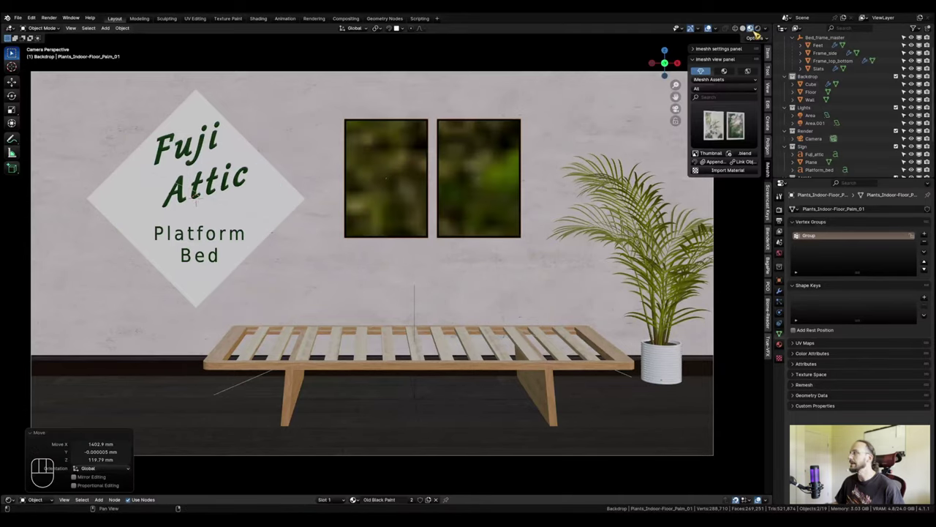
Show the viewport in rendered shading and move the two picture frames about -23.4 mm along Y, out from the wall.
click(760, 29)
key(g)
key(y)
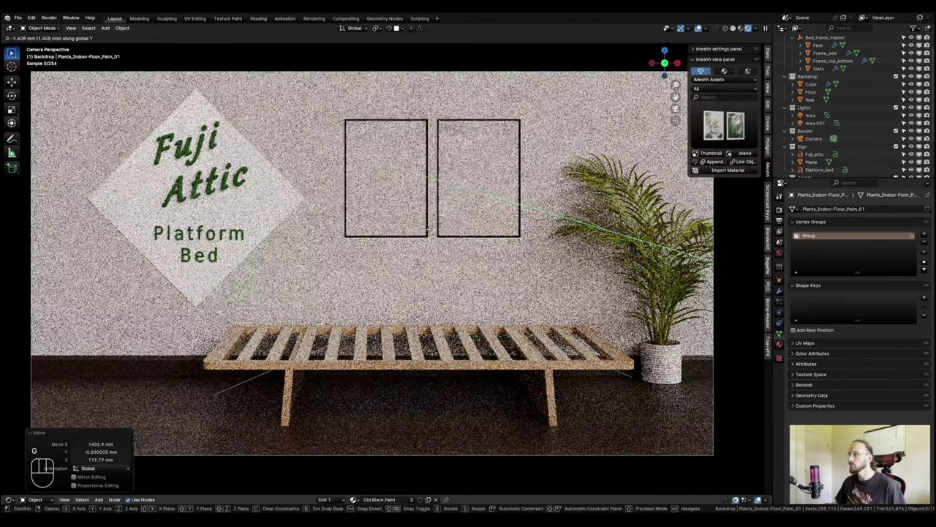
click(443, 256)
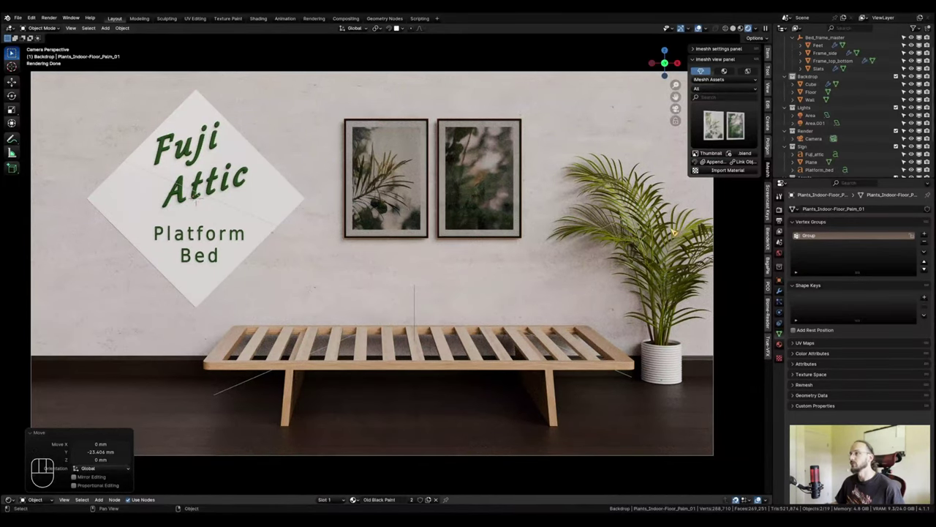
Delete the picture frame showing the palm fronds, the one nearer the sign.
click(389, 169)
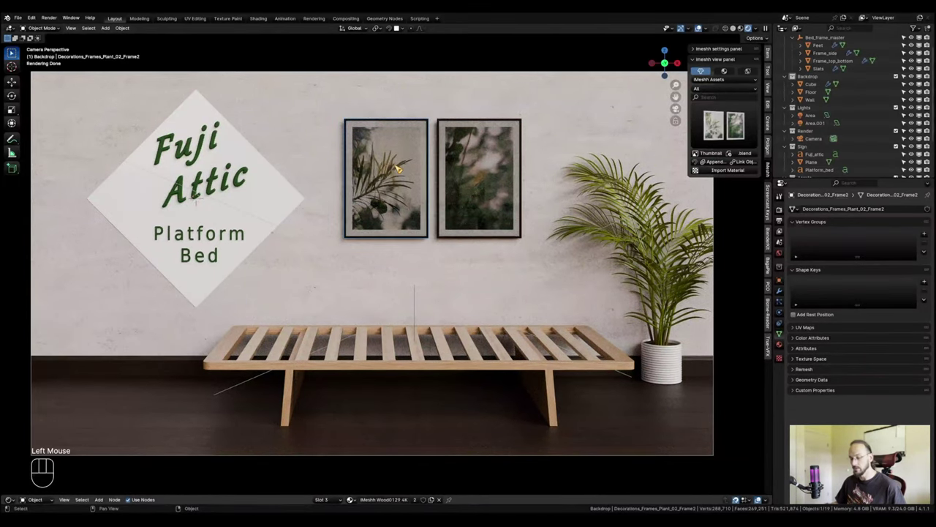
key(x)
click(397, 169)
Move the remaining picture frame about 139 mm in X and 154 mm in Z, up and toward the palm.
click(491, 198)
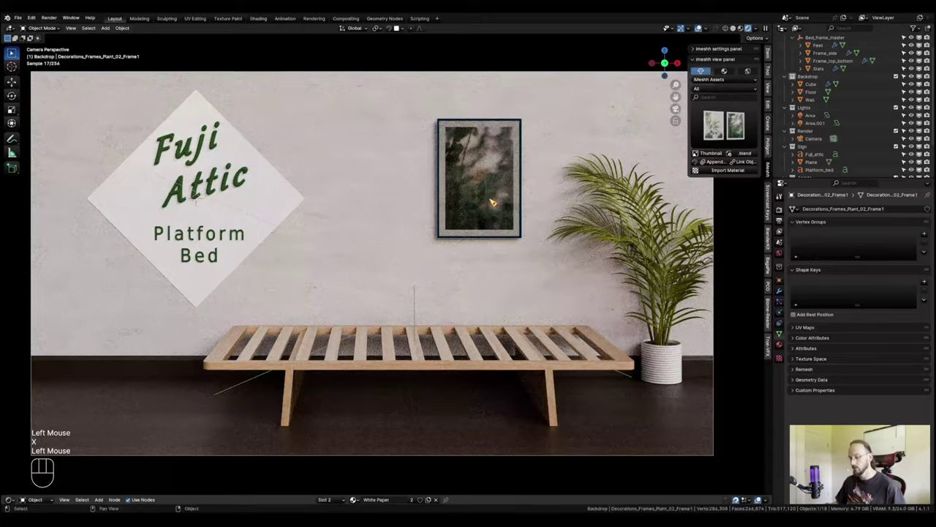
key(g)
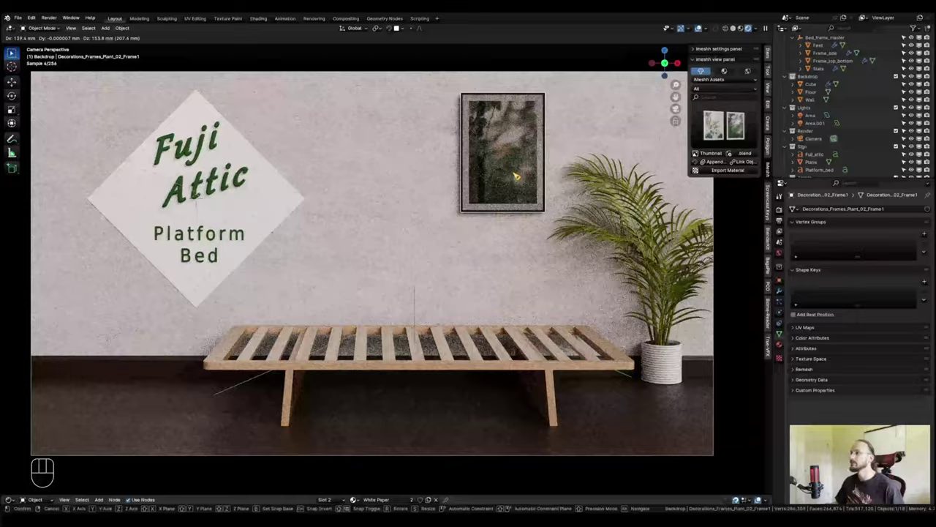
click(502, 170)
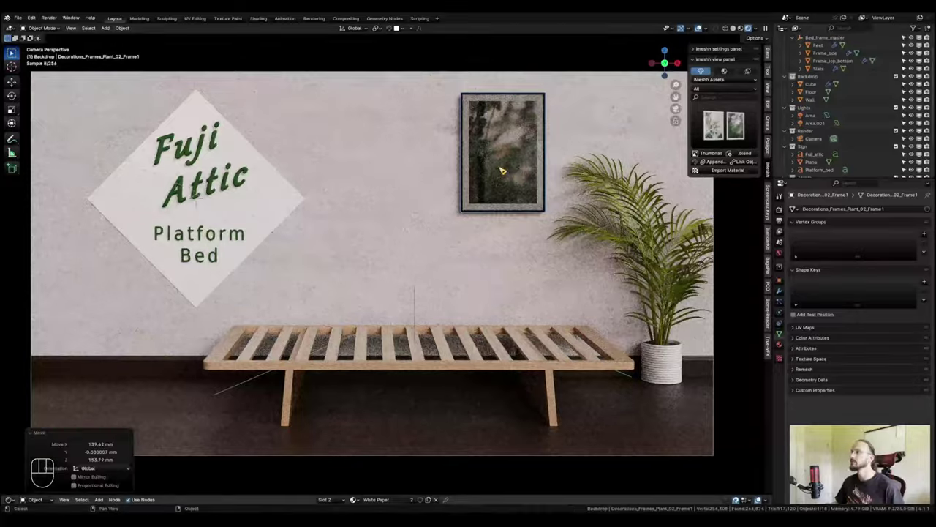
Move the picture frame about 17.4 mm along Y against the wall, return to the camera view and save the file.
shift+middle_drag(502, 171, 531, 256)
scroll(531, 255, up, 2)
middle_drag(303, 236, 468, 241)
key(g)
key(y)
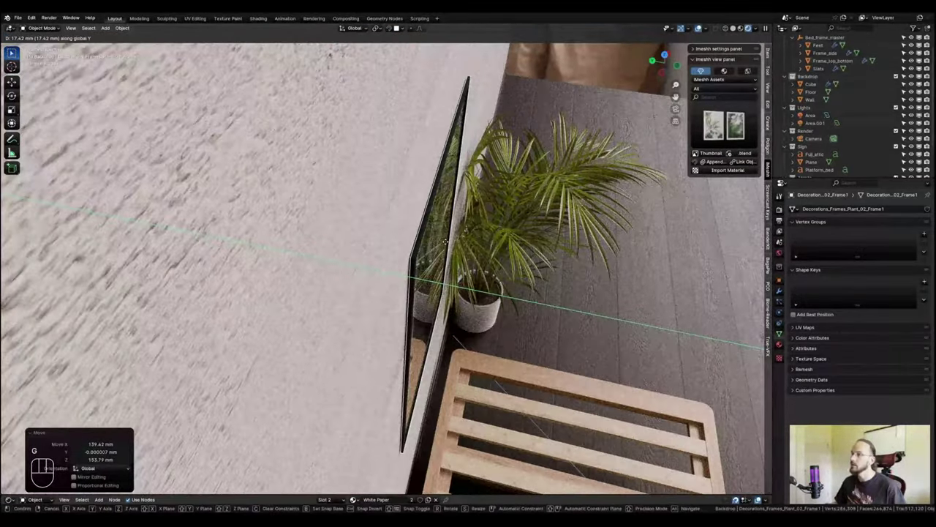
click(469, 242)
middle_drag(468, 241, 431, 220)
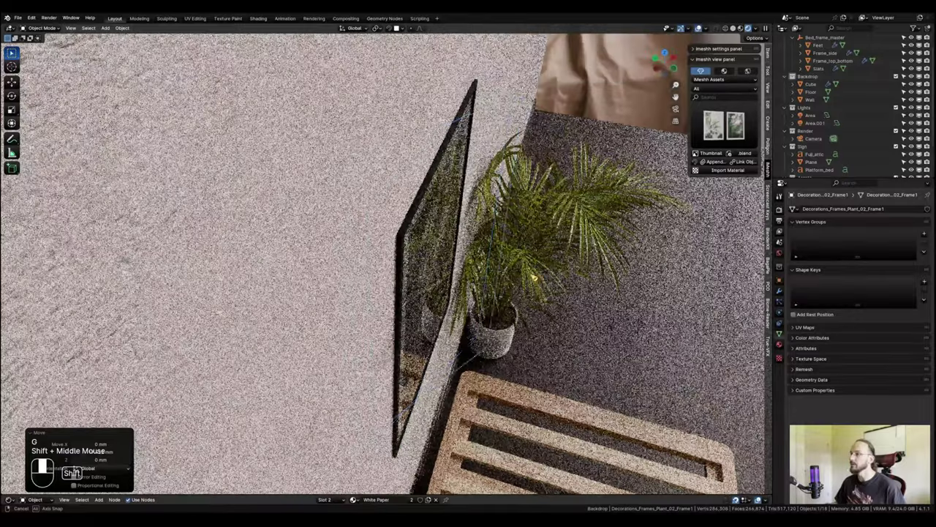
shift+middle_drag(534, 278, 485, 253)
scroll(485, 253, down, 4)
key(KP_0)
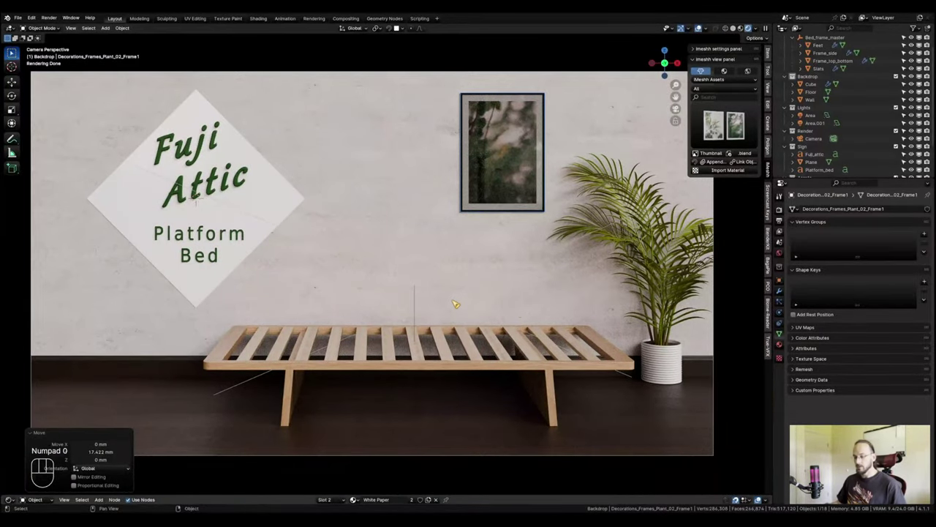
key(ctrl+s)
Show the viewport in solid shading, check the render settings and render the image.
click(540, 286)
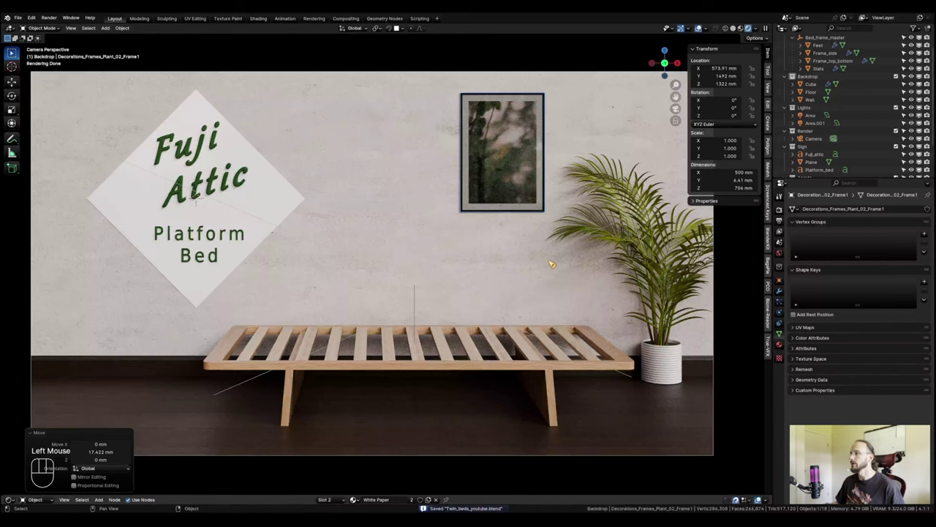
click(739, 28)
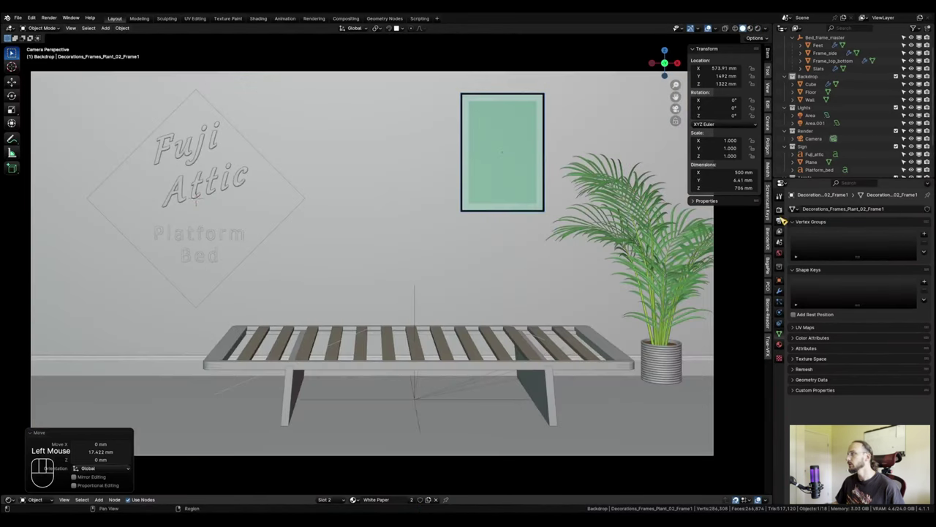
click(779, 210)
scroll(874, 326, down, 4)
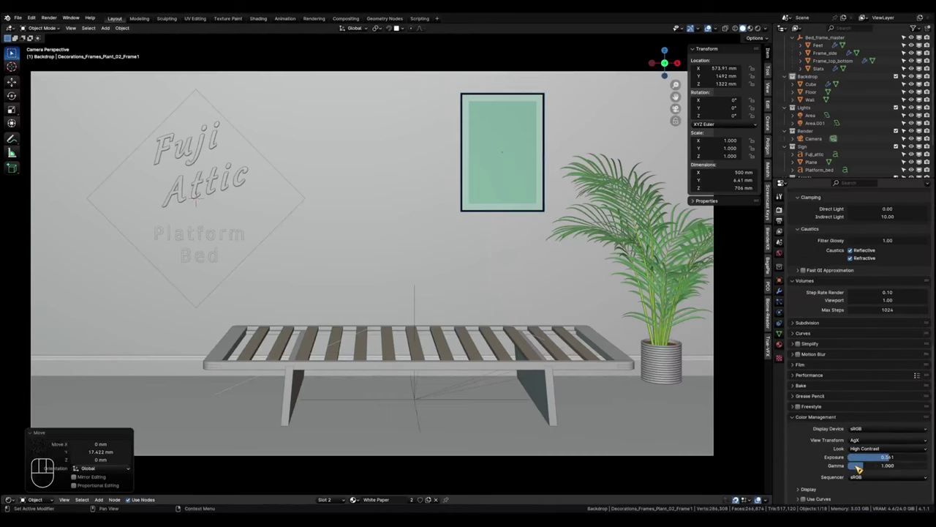
scroll(878, 410, up, 5)
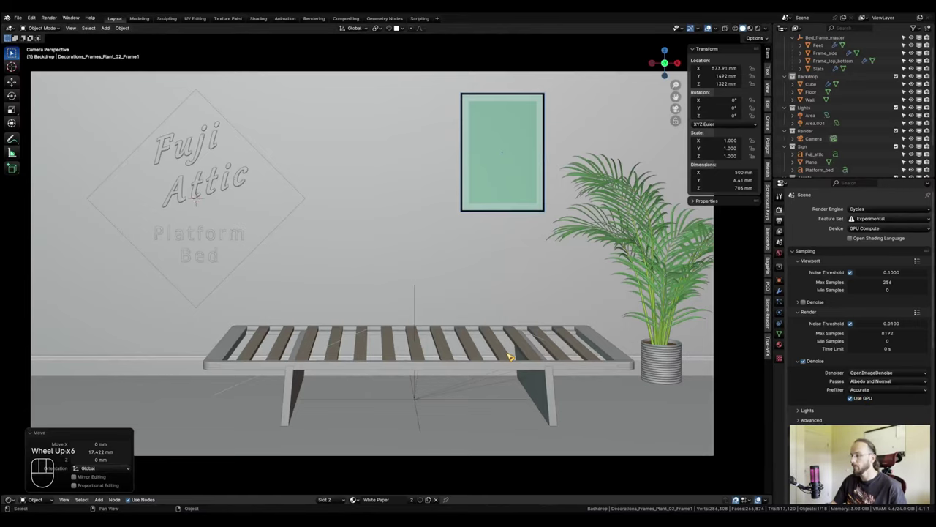
key(F12)
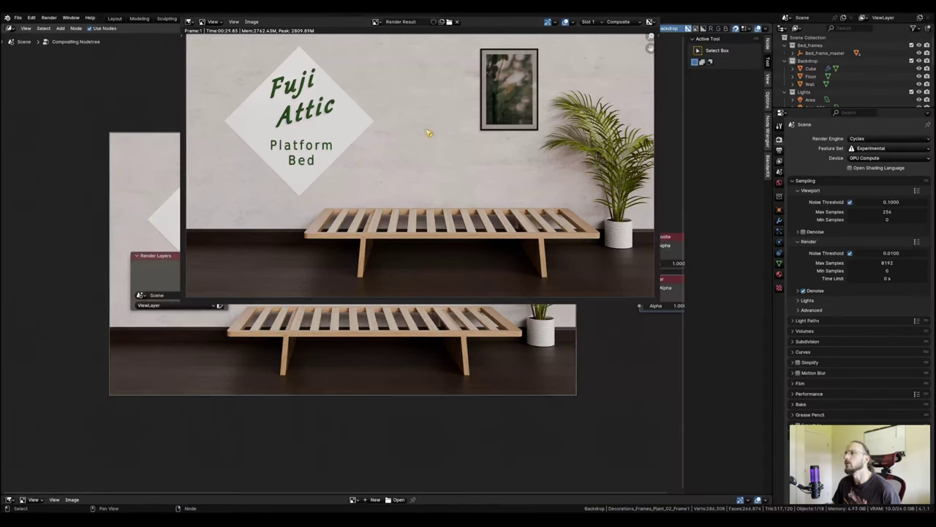
Move the Render Layers node clear of the backdrop image and raise the color management exposure to about 0.7.
drag(175, 256, 61, 259)
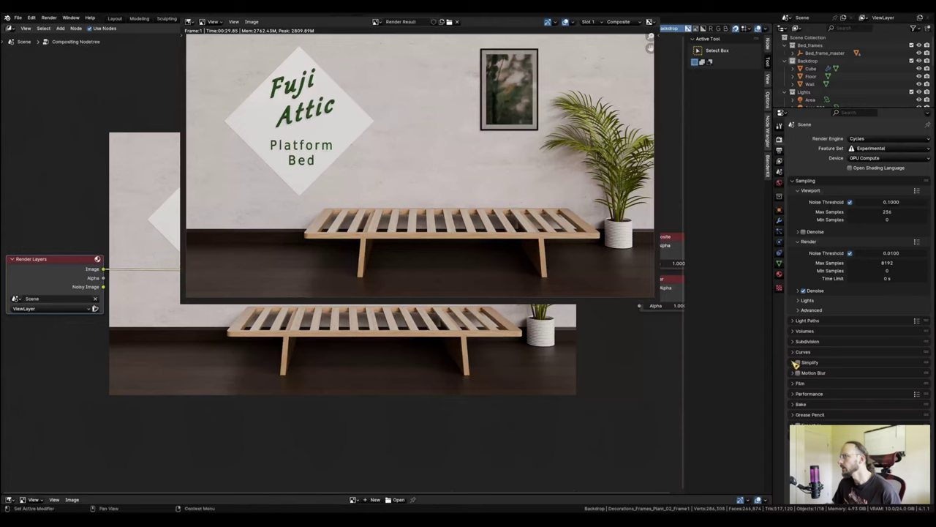
scroll(860, 271, down, 2)
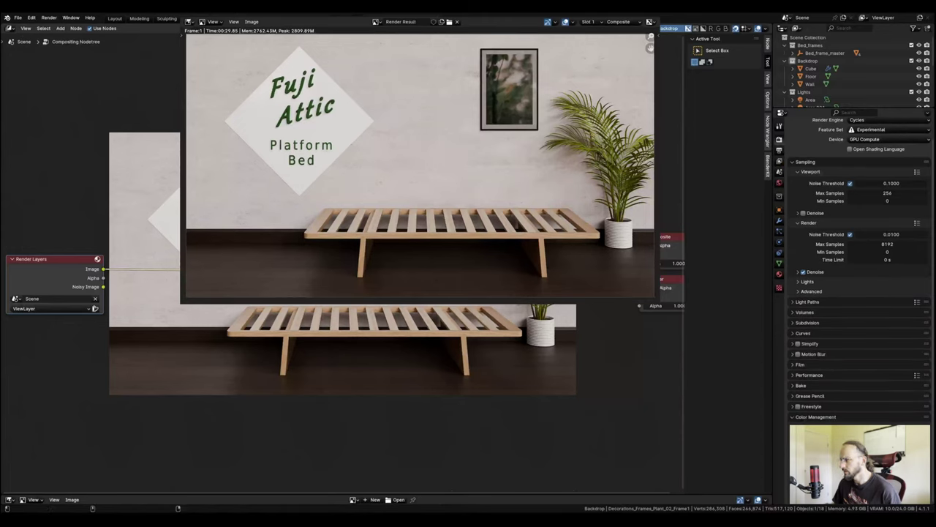
click(816, 416)
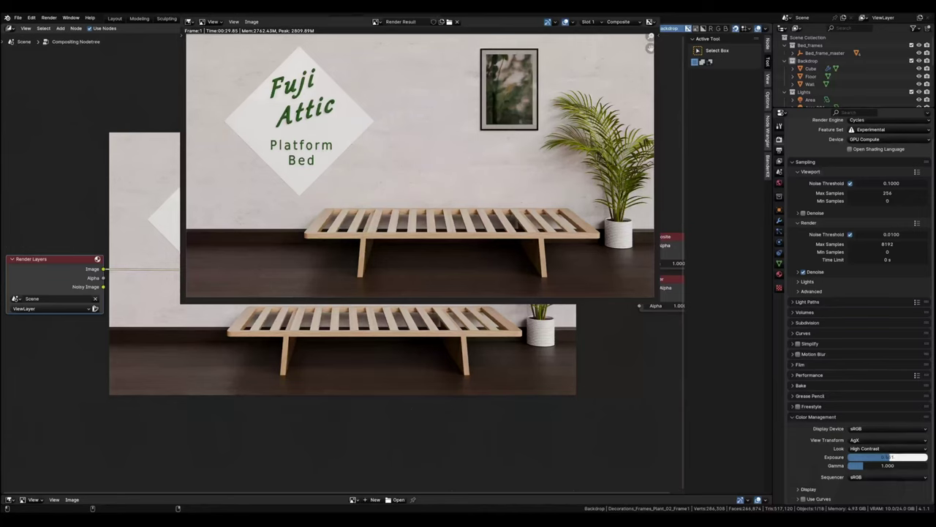
drag(890, 457, 891, 457)
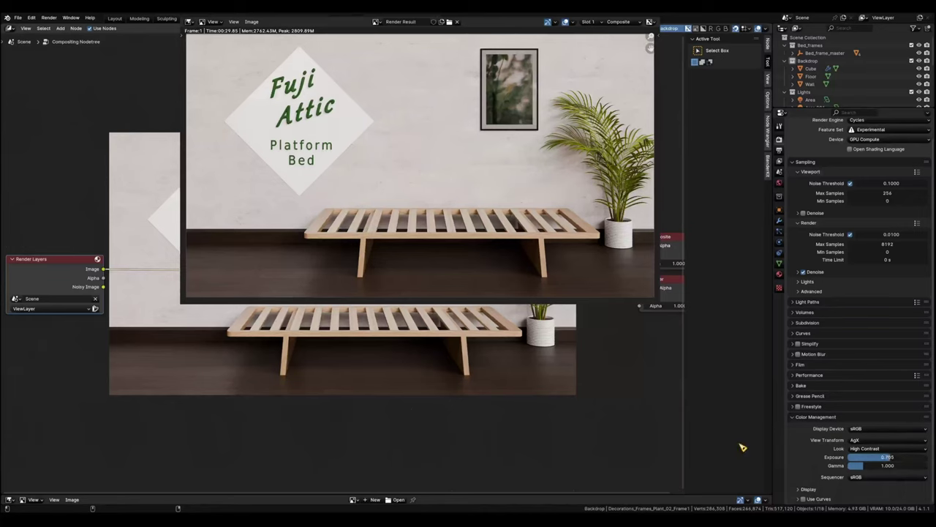
Enlarge the compositor's backdrop image to fill the node editor and hide the sidebar.
key(v)
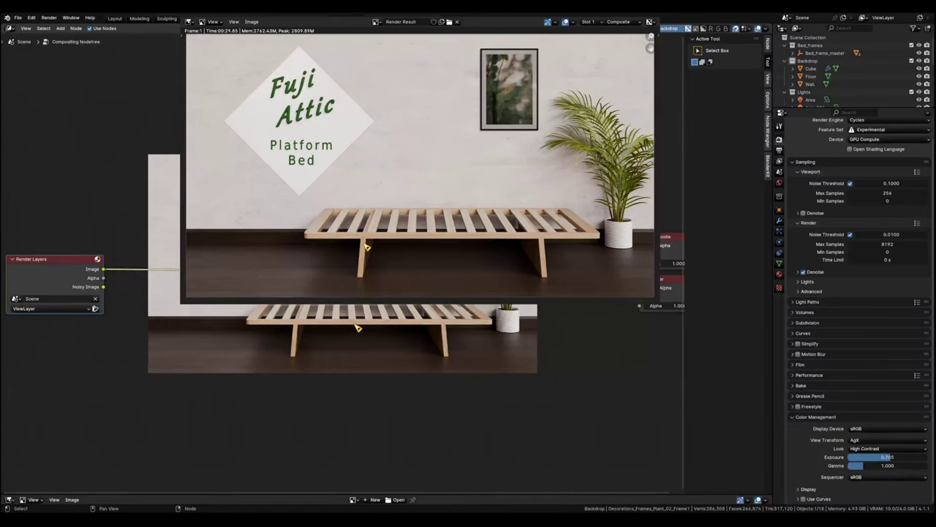
key(alt+v)
key(alt+v)
key(alt+v)
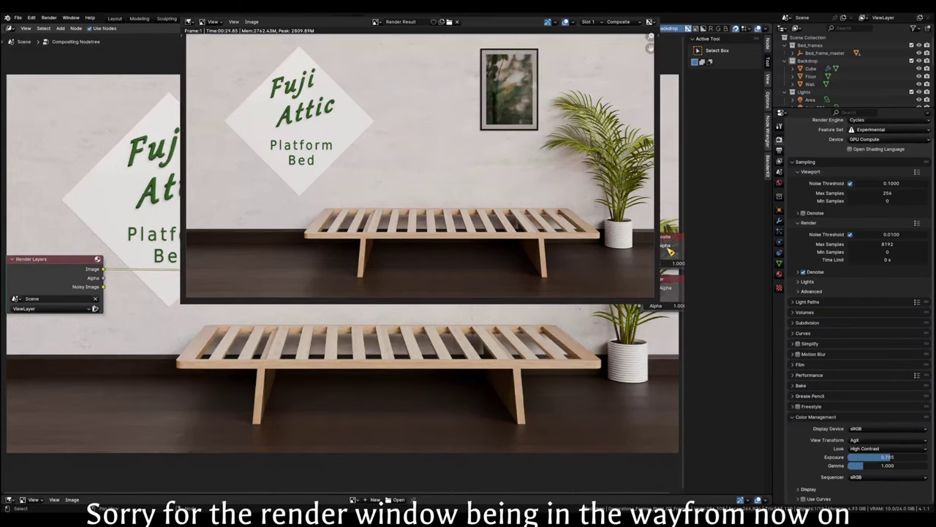
key(n)
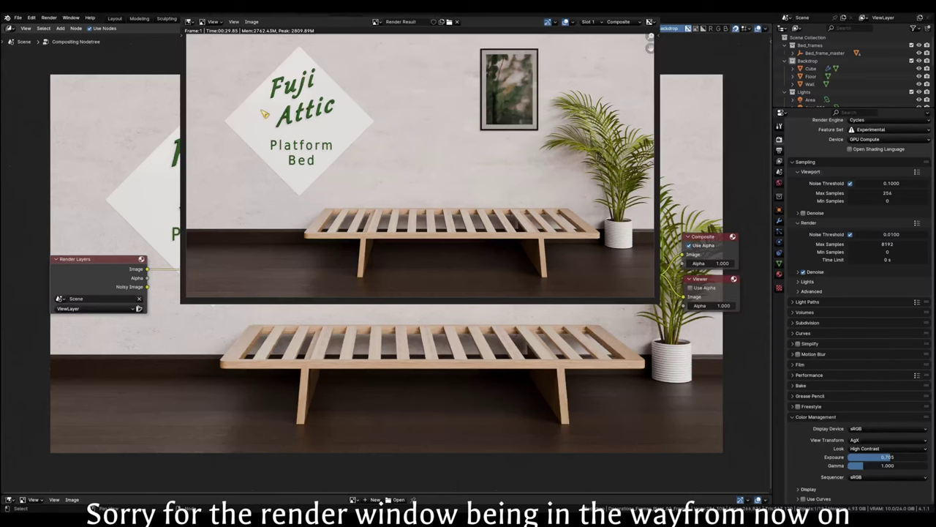
Darken the green base color of the "Fuji Attic" text material in the Layout workspace and render the image again.
click(115, 18)
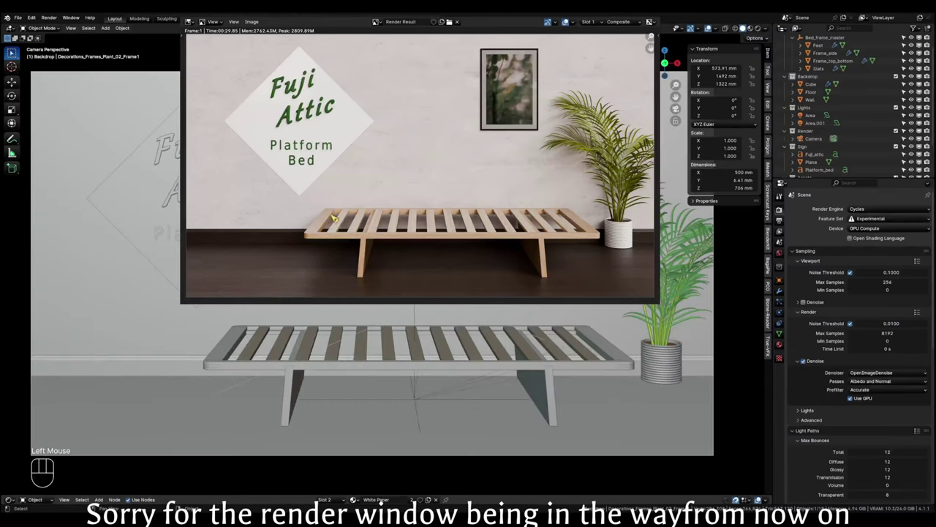
click(214, 170)
drag(501, 495, 497, 345)
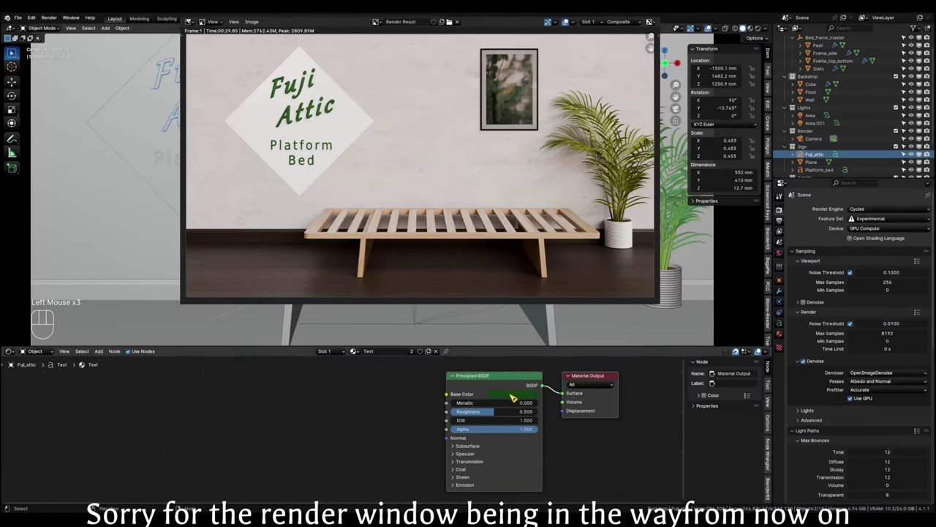
click(513, 395)
drag(568, 321, 568, 332)
click(522, 393)
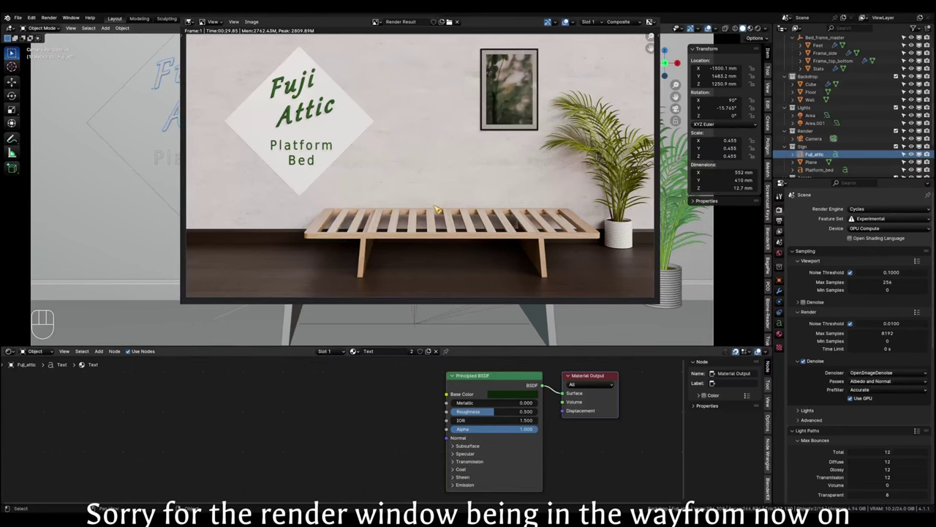
key(F12)
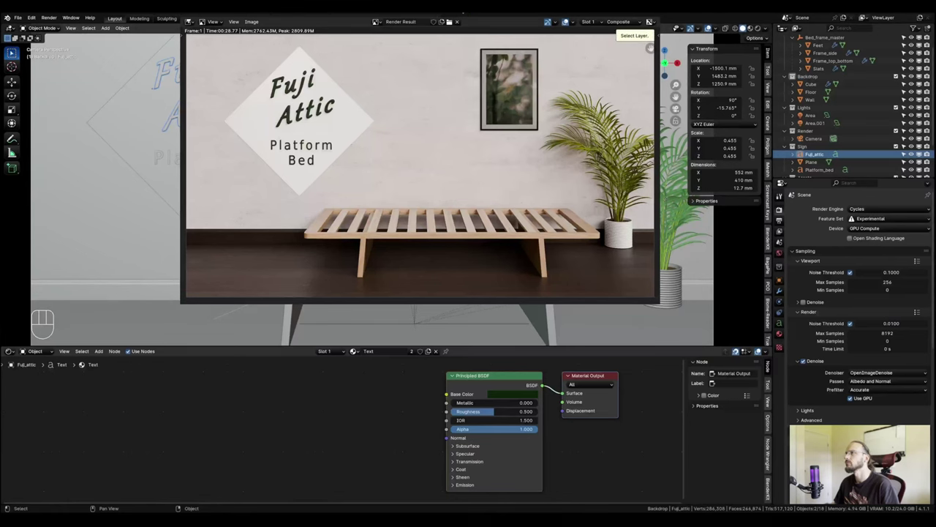
In the compositing workspace, widen the gap between the nodes and create a Clouds texture with color set to Color and size 0.000.
click(348, 18)
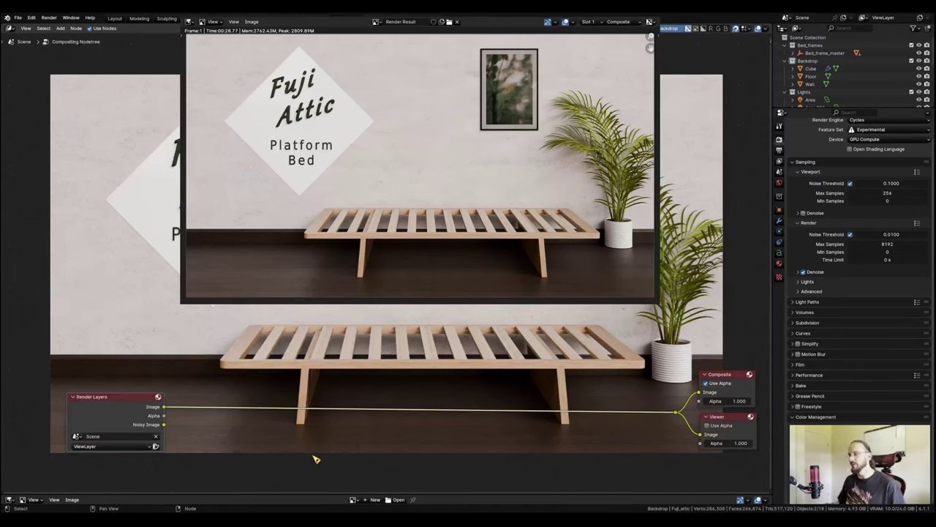
drag(132, 400, 90, 400)
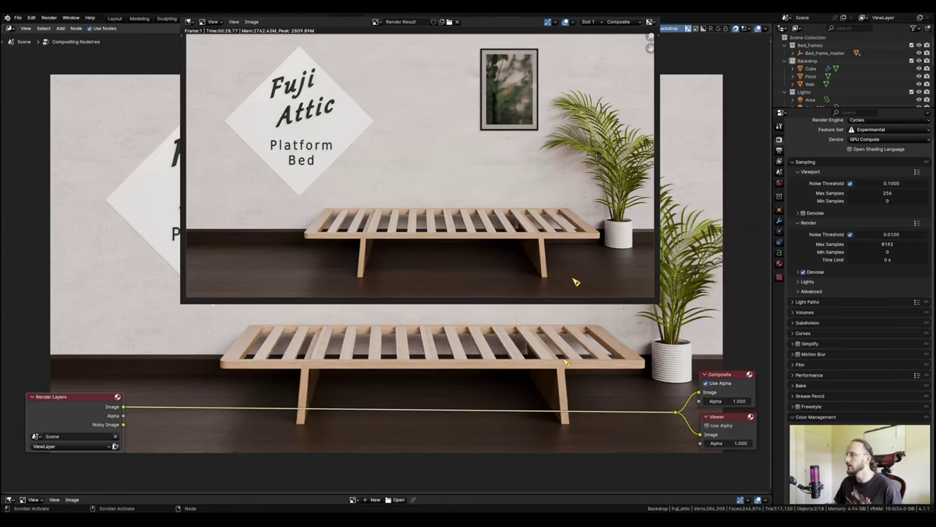
click(780, 277)
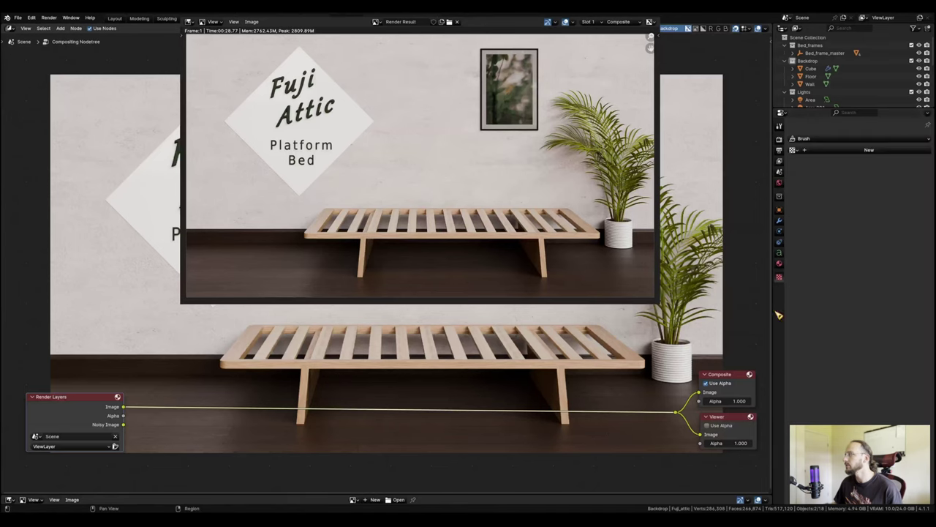
click(856, 162)
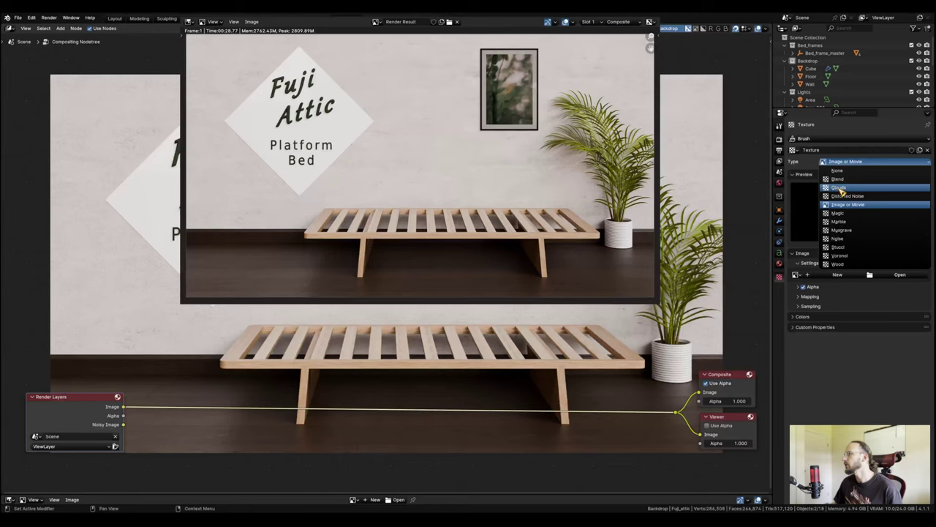
click(841, 189)
click(883, 288)
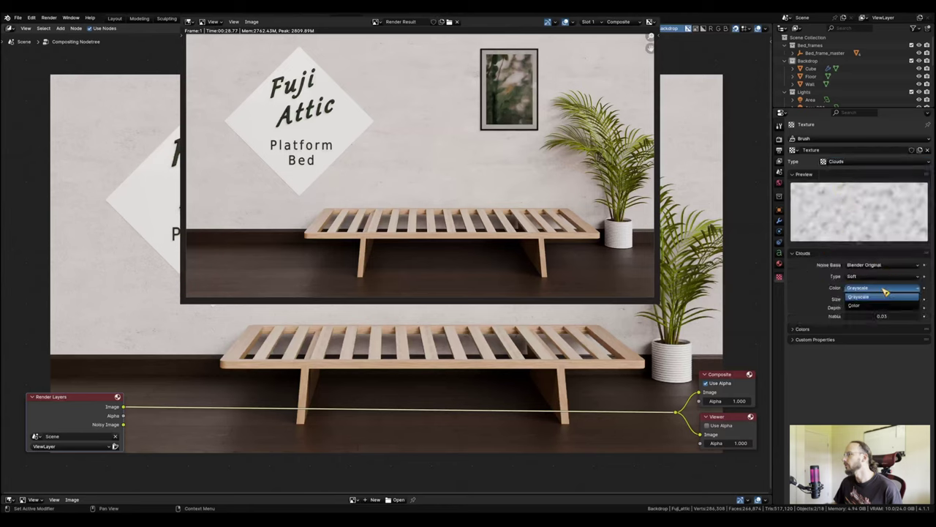
click(866, 308)
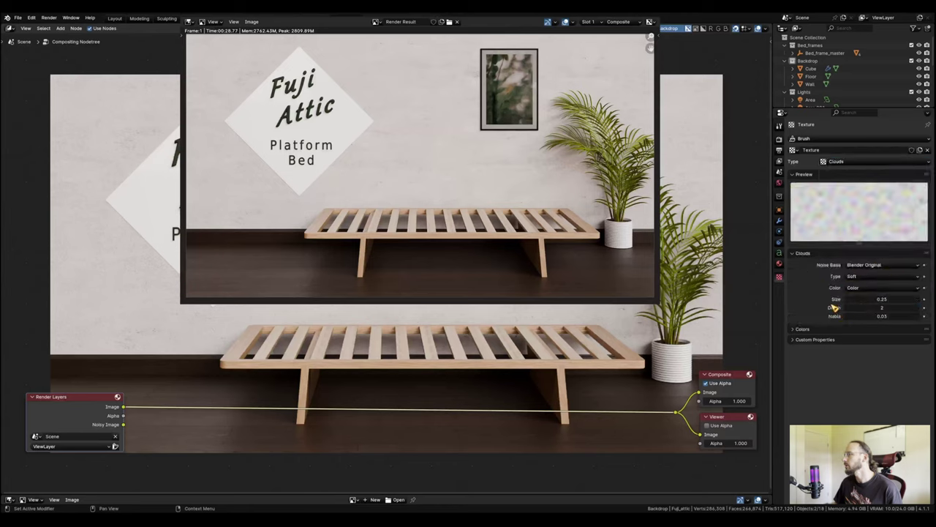
drag(907, 298, 849, 299)
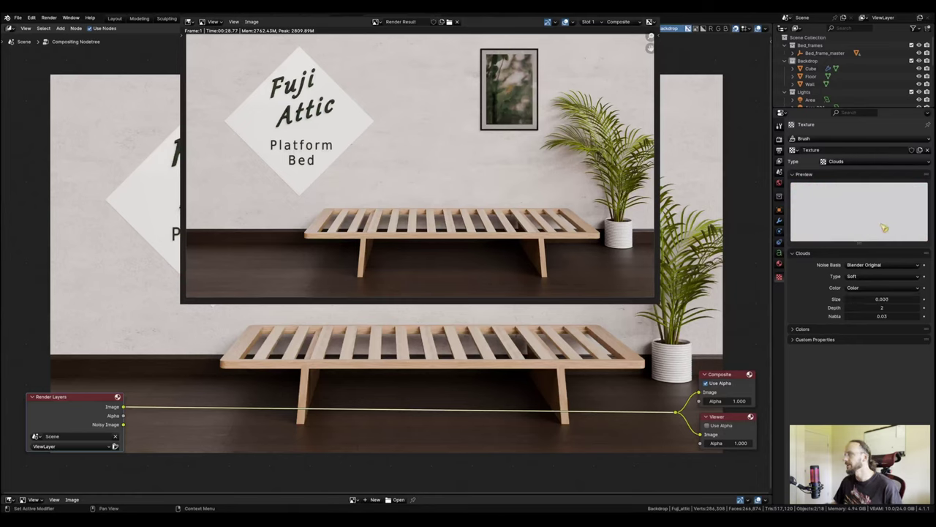
Add a Texture node below the link between the Render Layers and output nodes and assign the existing Clouds texture to it.
scroll(444, 452, down, 1)
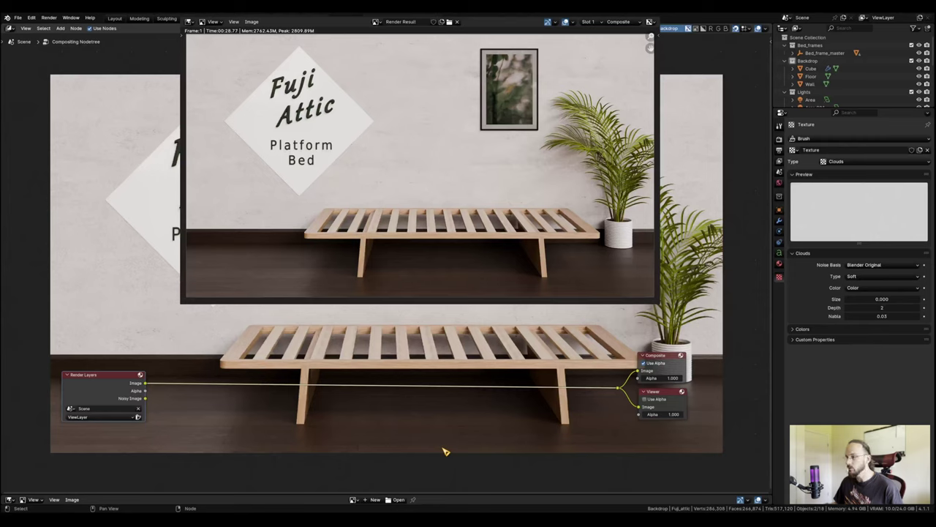
key(shift+a)
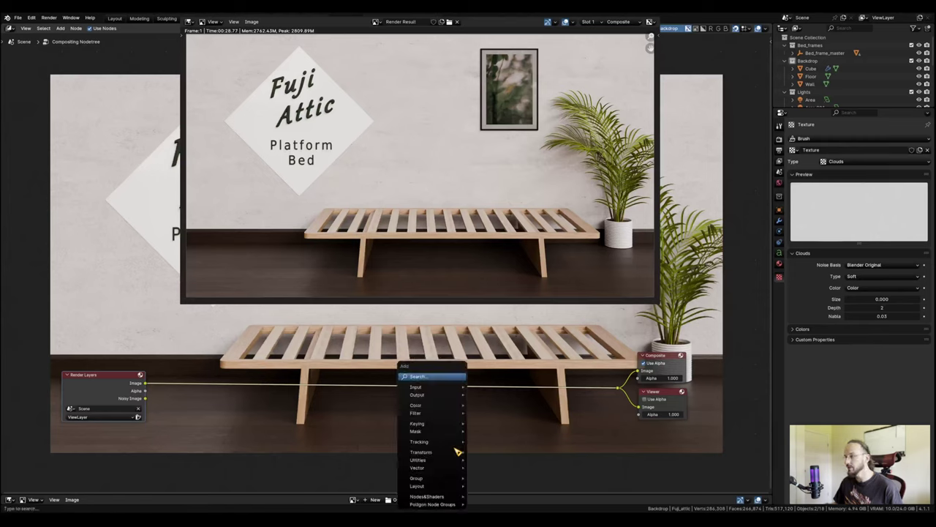
mouse_move(445, 389)
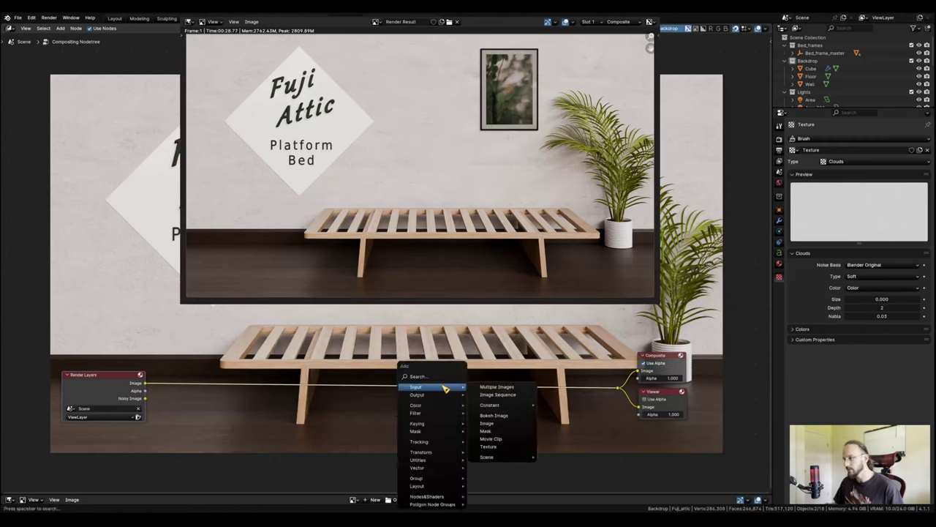
text(tec)
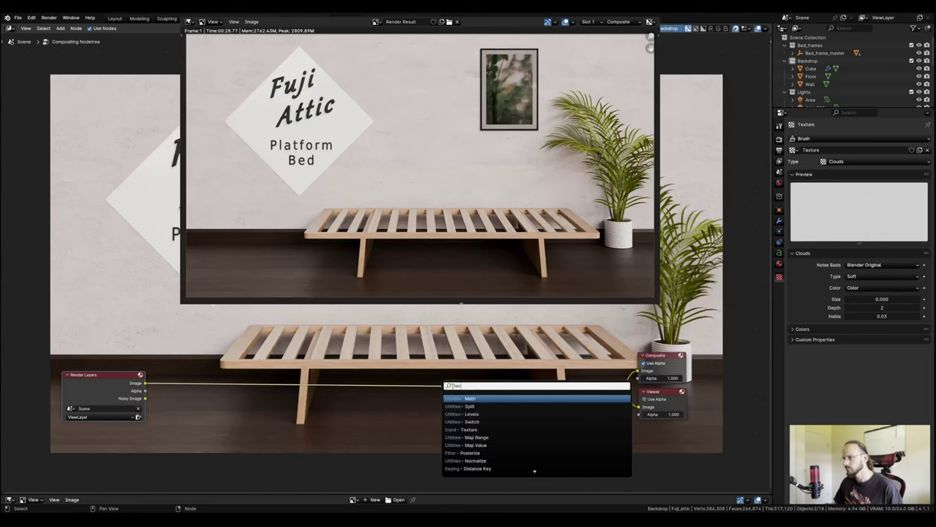
key(BackSpace)
text(x)
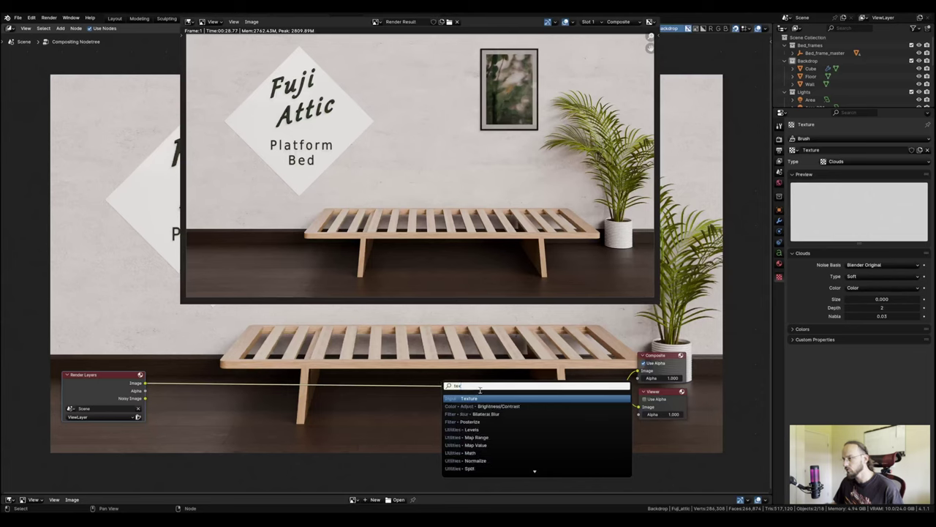
click(484, 398)
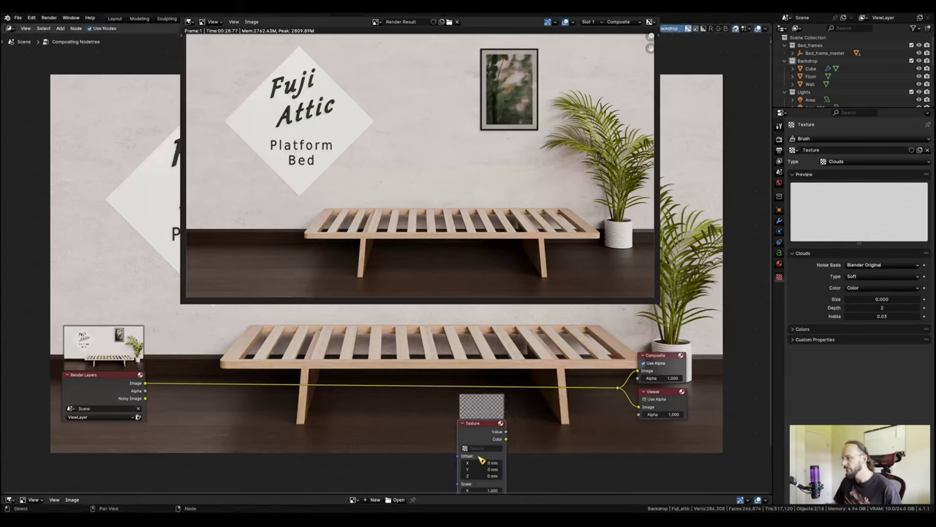
click(482, 451)
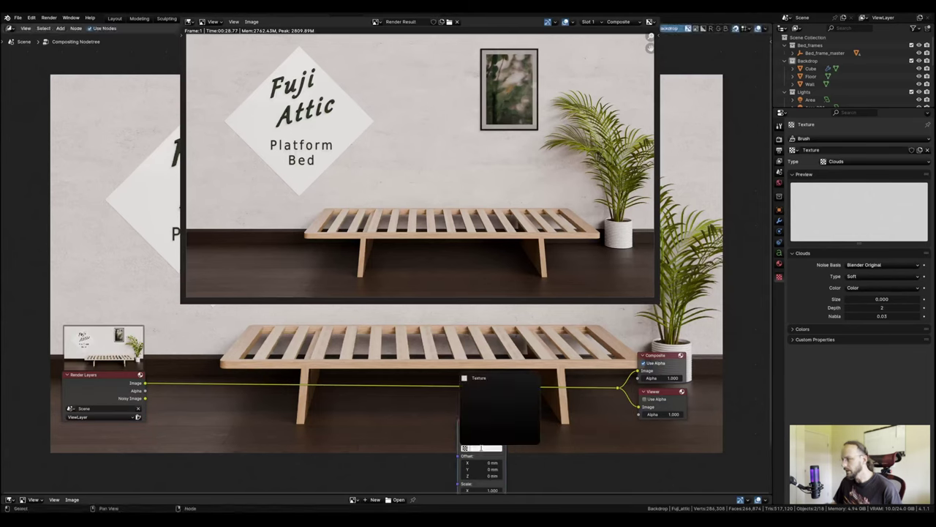
click(489, 379)
Rename the Clouds texture to "Grain".
double_click(841, 150)
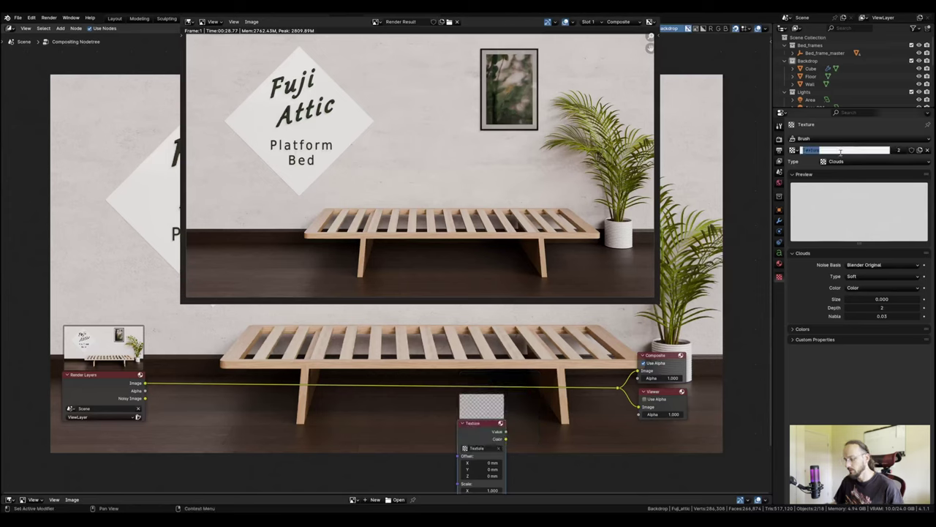
text(Grain)
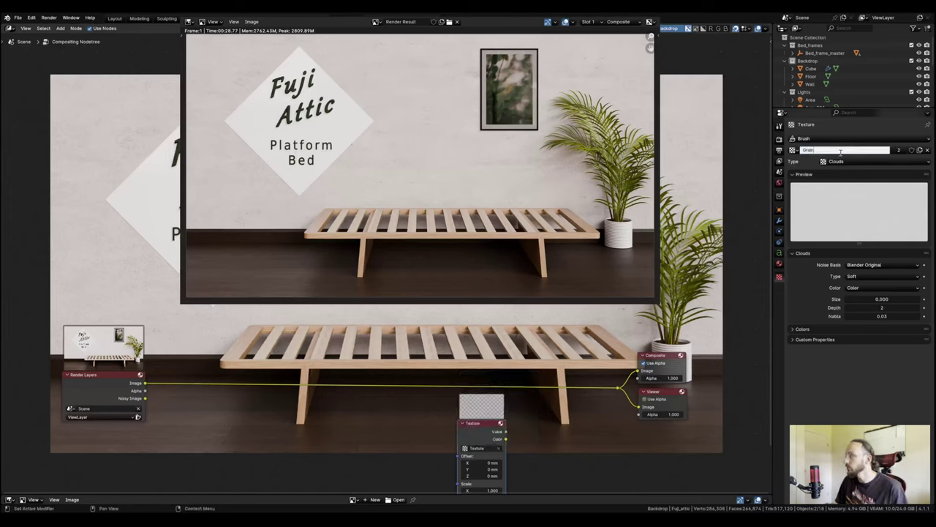
key(Return)
Insert a Mix Color node set to Overlay before the outputs, blending in the Grain texture's color at a factor of 0.198.
key(shift+a)
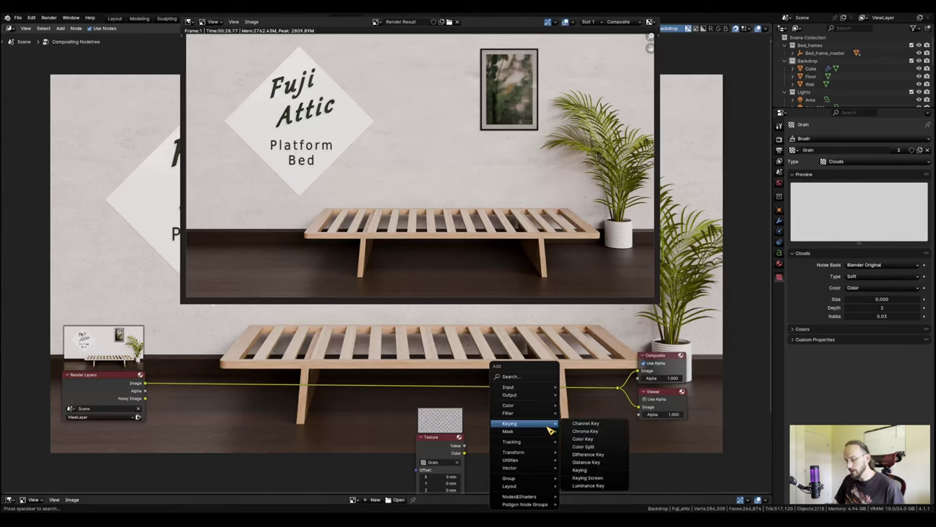
text(mix)
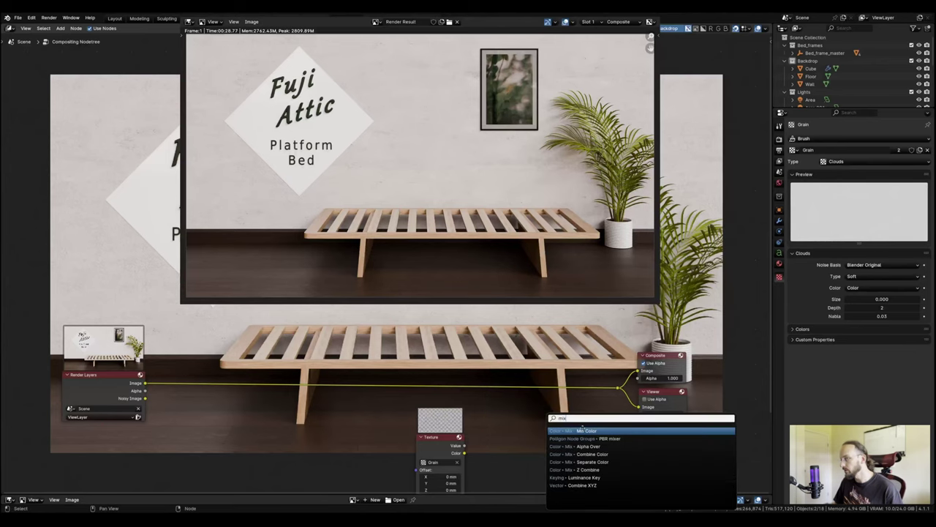
click(583, 430)
click(568, 395)
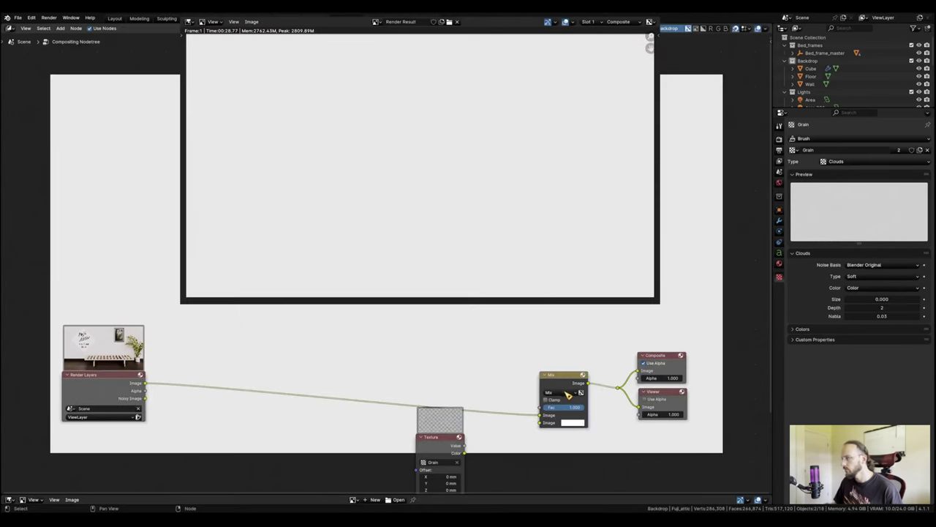
click(568, 395)
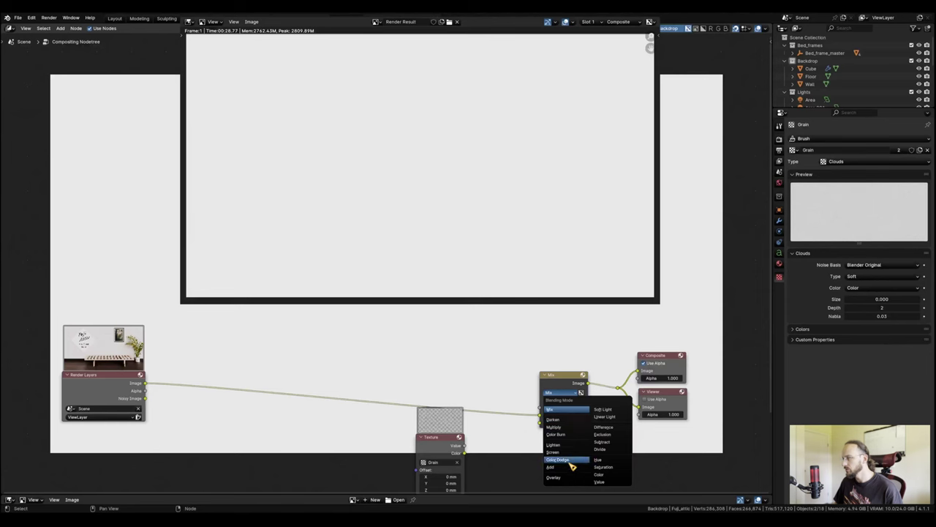
click(554, 477)
drag(463, 445, 541, 423)
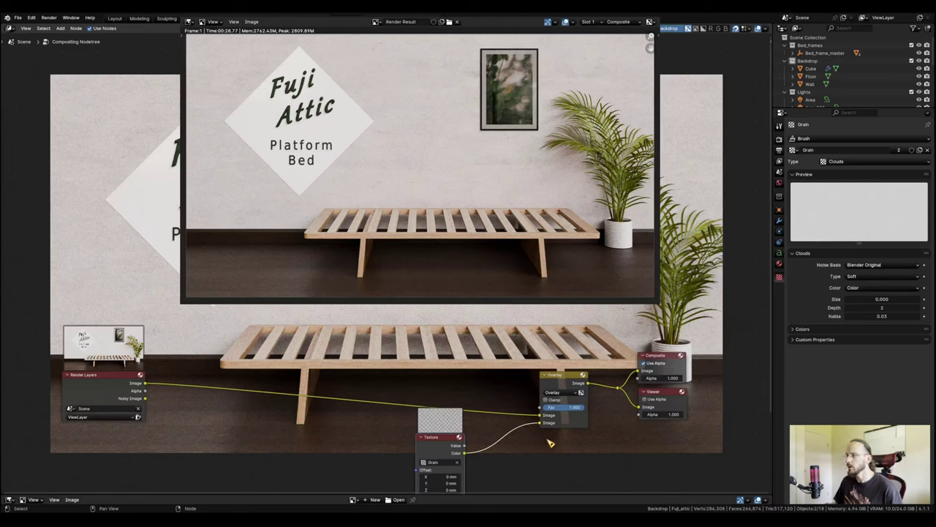
drag(583, 407, 569, 406)
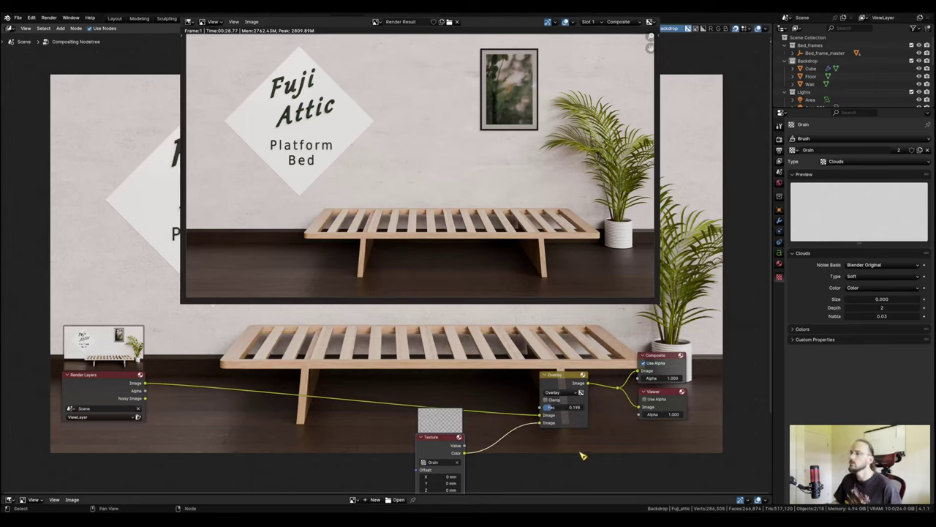
Move the Render Layers node farther from the other nodes and insert a Color Balance node between it and the Overlay node.
key(Home)
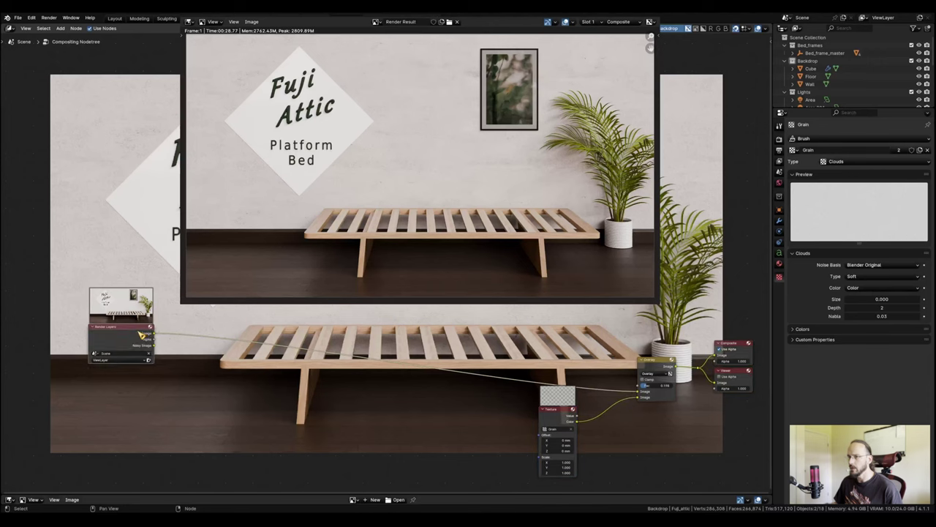
drag(141, 335, 59, 362)
key(shift+a)
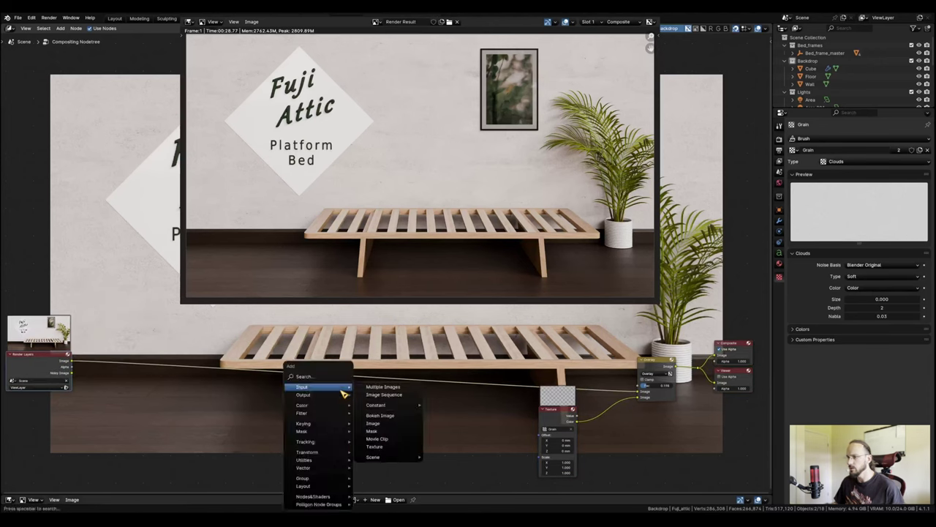
text(color)
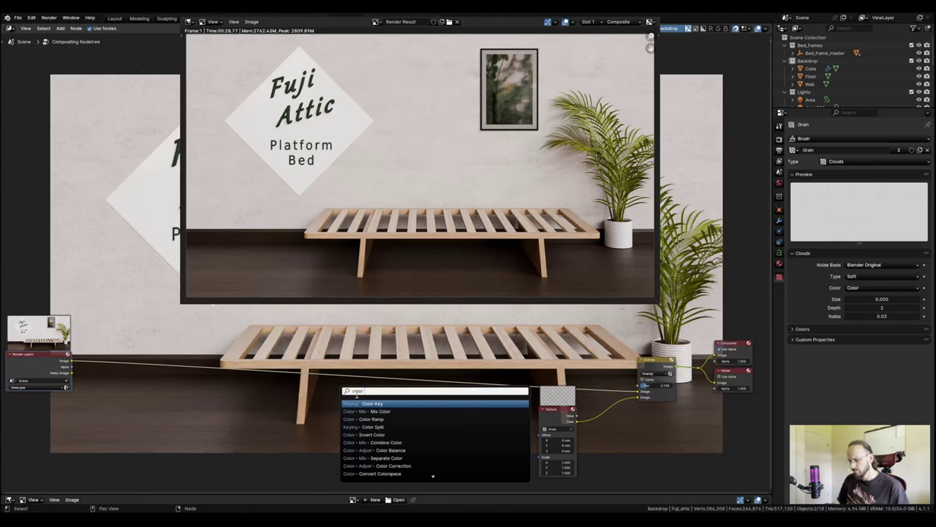
text( bal)
key(Return)
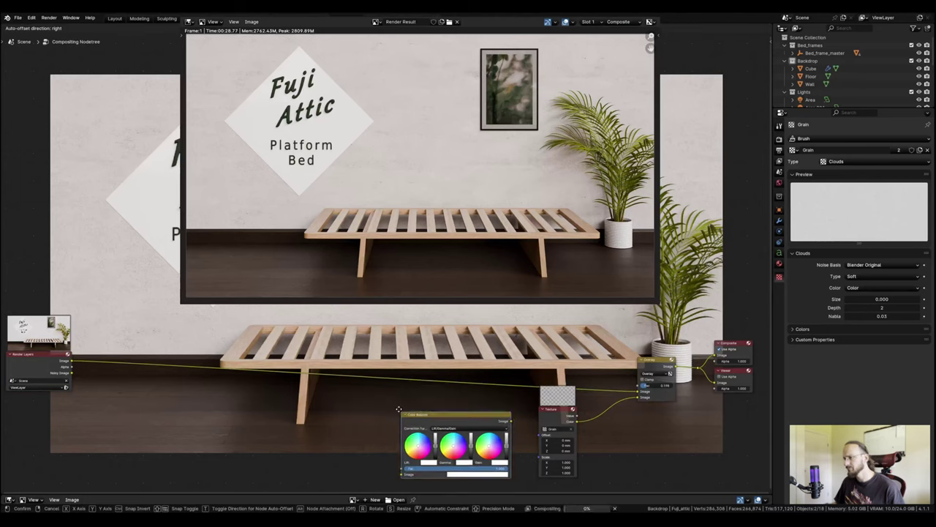
click(393, 424)
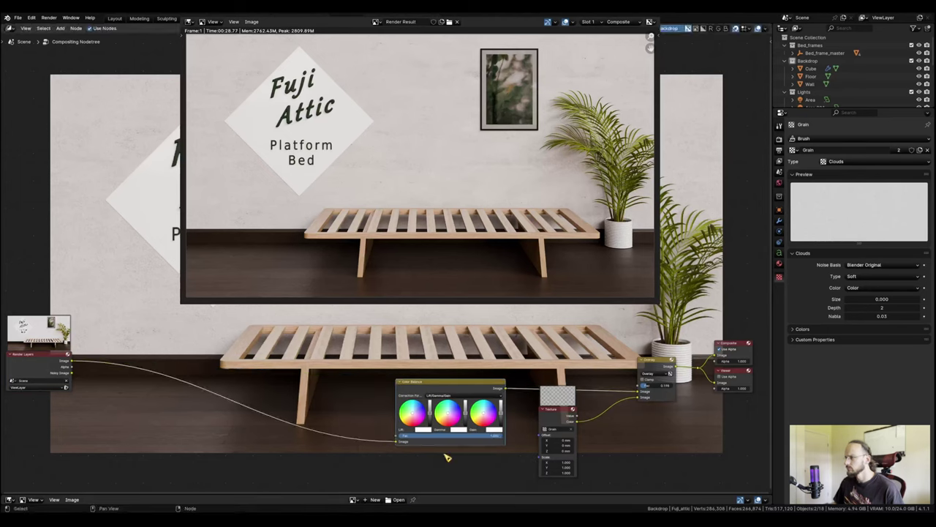
Try the Offset/Power/Slope (ASC-CDL) correction formula on the Color Balance node, returning to Lift/Gamma/Gain.
scroll(421, 429, up, 2)
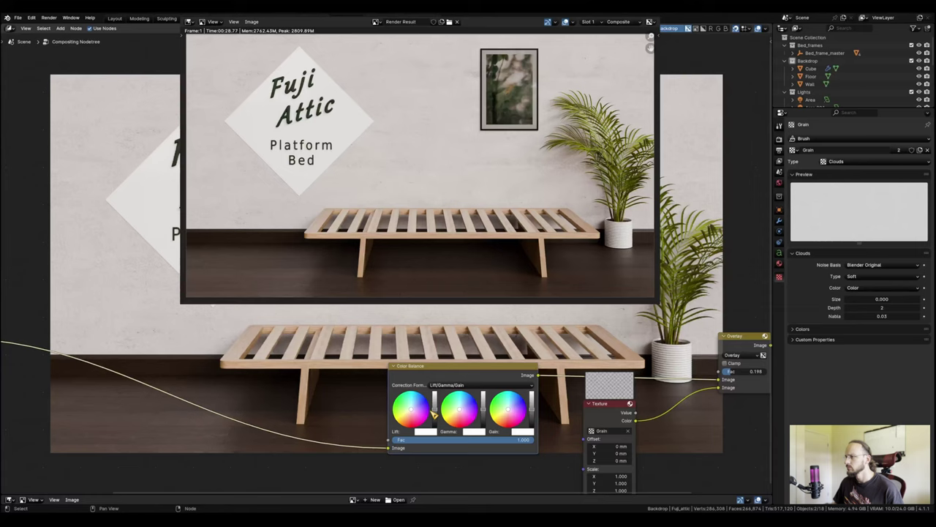
click(472, 384)
click(468, 401)
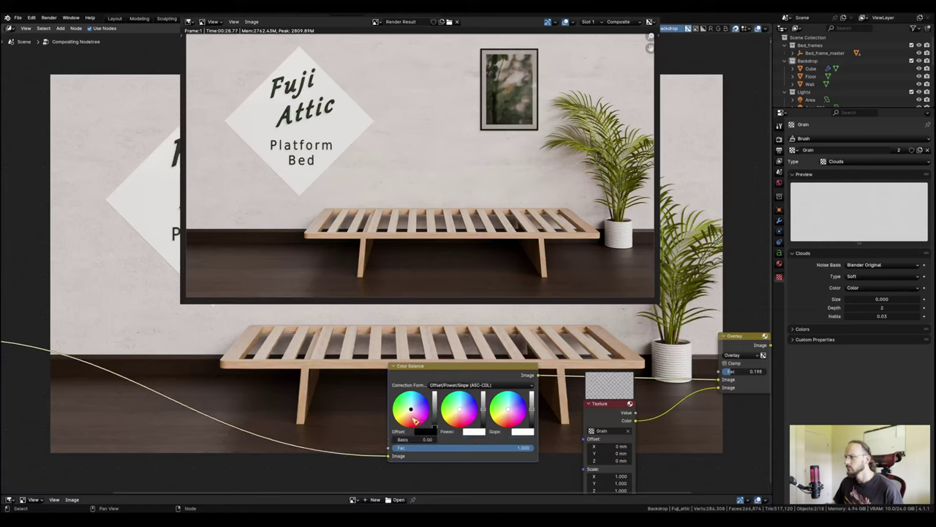
click(508, 387)
click(487, 404)
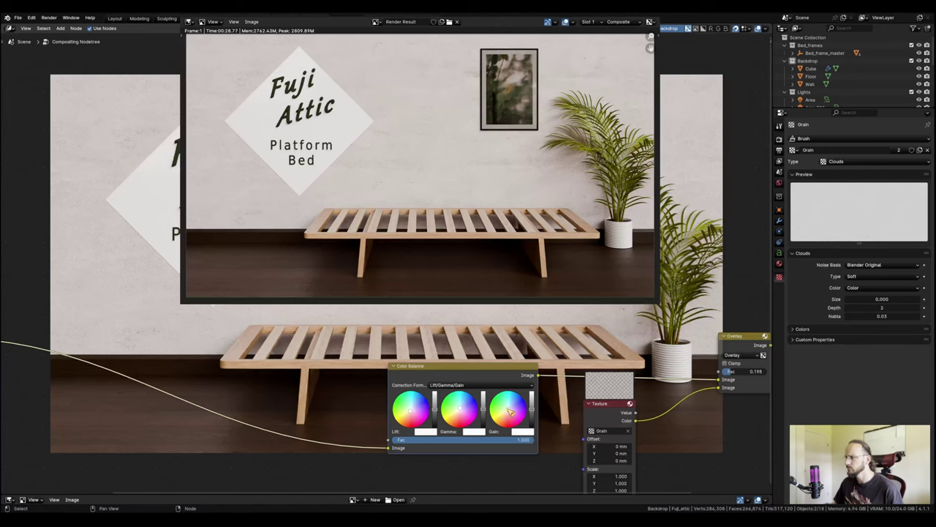
Slightly shift the tint of the Color Balance gain and place the node close to the Render Layers node.
drag(508, 410, 507, 408)
scroll(390, 283, down, 2)
scroll(390, 283, down, 2)
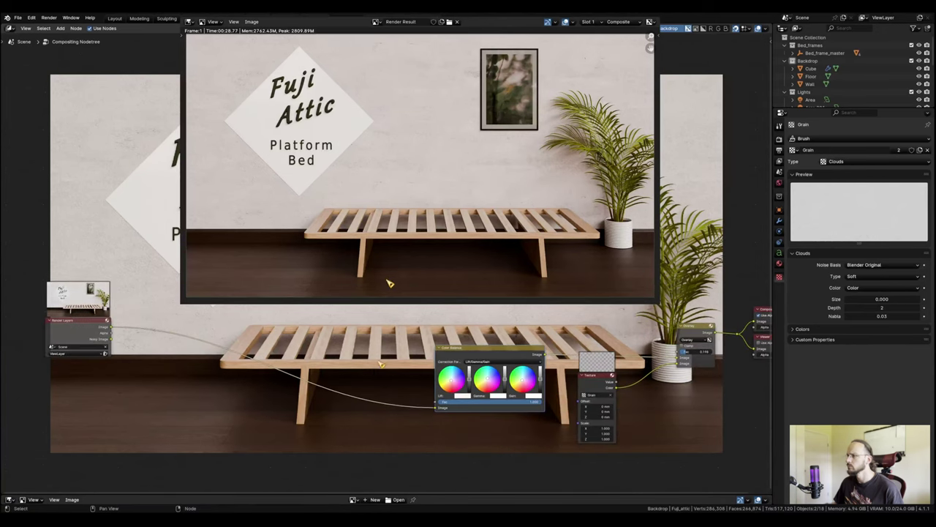
scroll(409, 292, down, 1)
key(g)
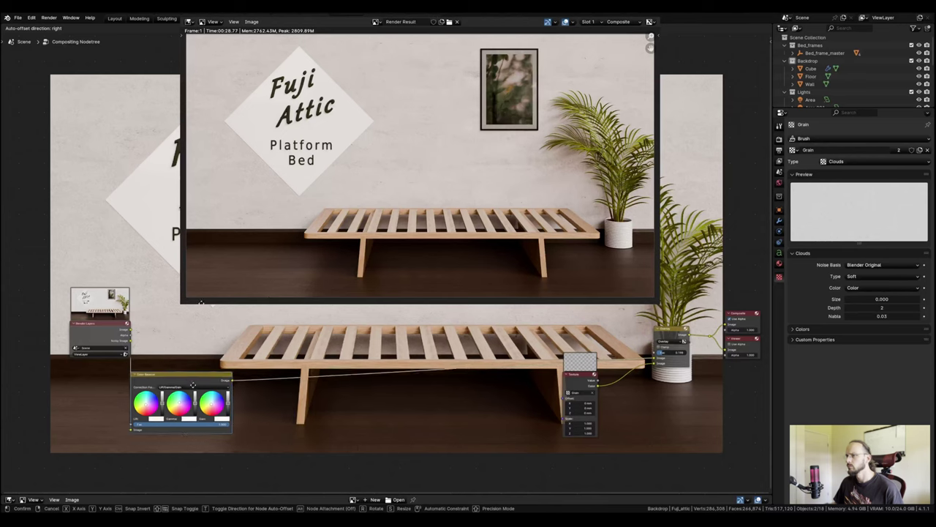
click(193, 395)
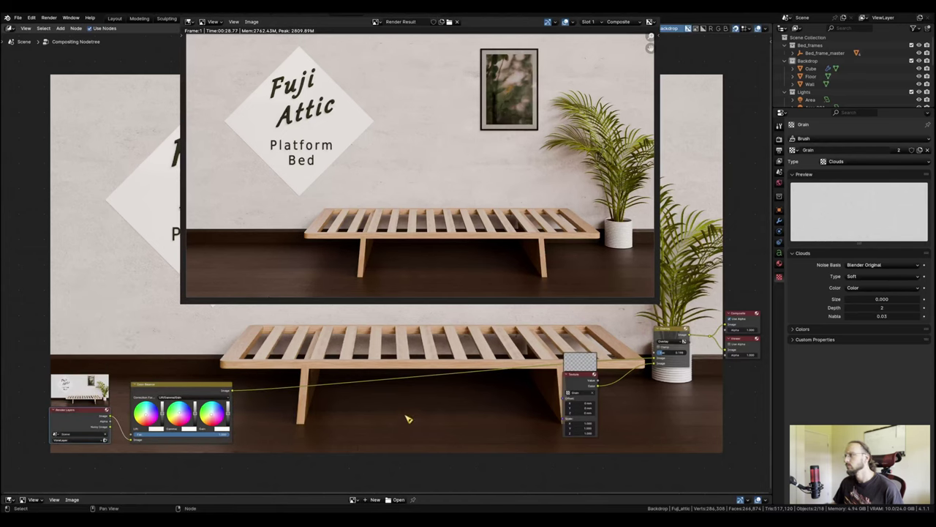
Insert a Hue/Saturation/Value node directly after the Color Balance node.
key(shift+a)
mouse_move(415, 400)
text(hue)
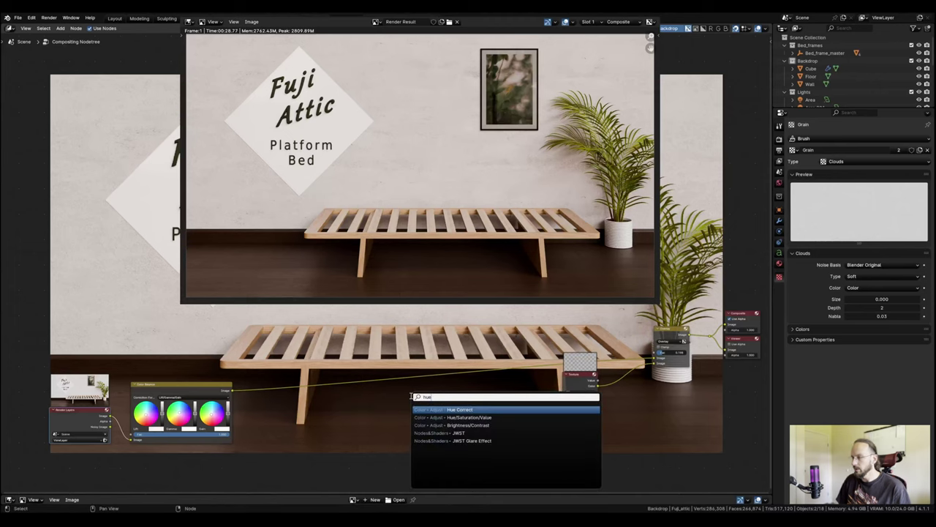
click(472, 416)
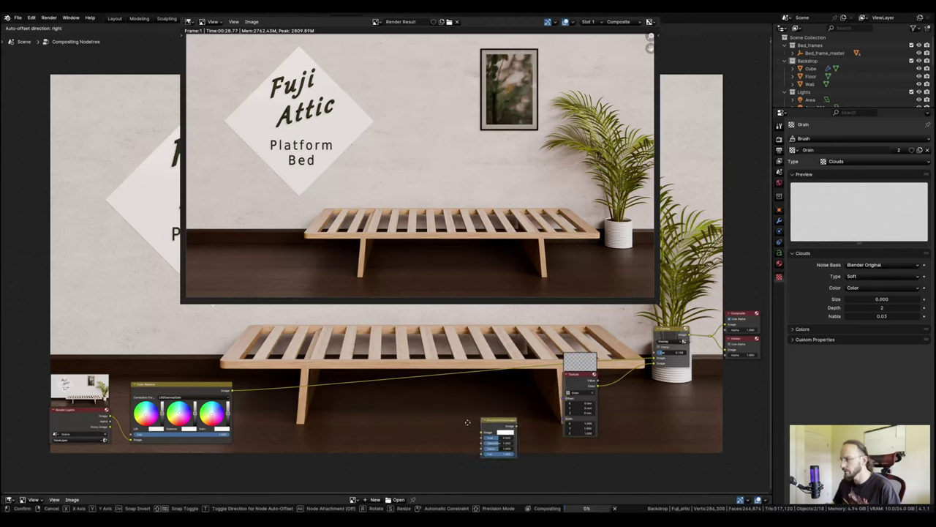
click(263, 414)
scroll(276, 410, up, 1)
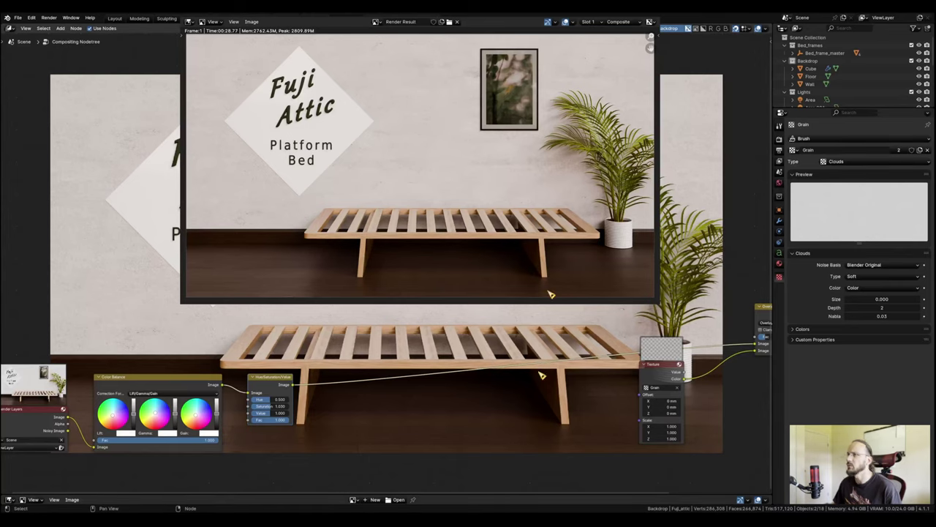
Close the enlarged render window, set the output resolution scale to 200%, and render the image again.
key(super+Up)
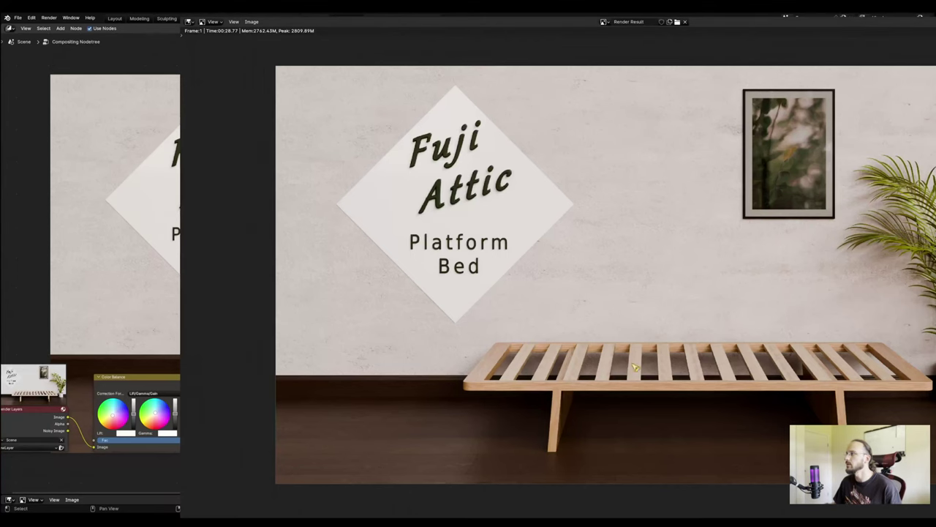
key(Escape)
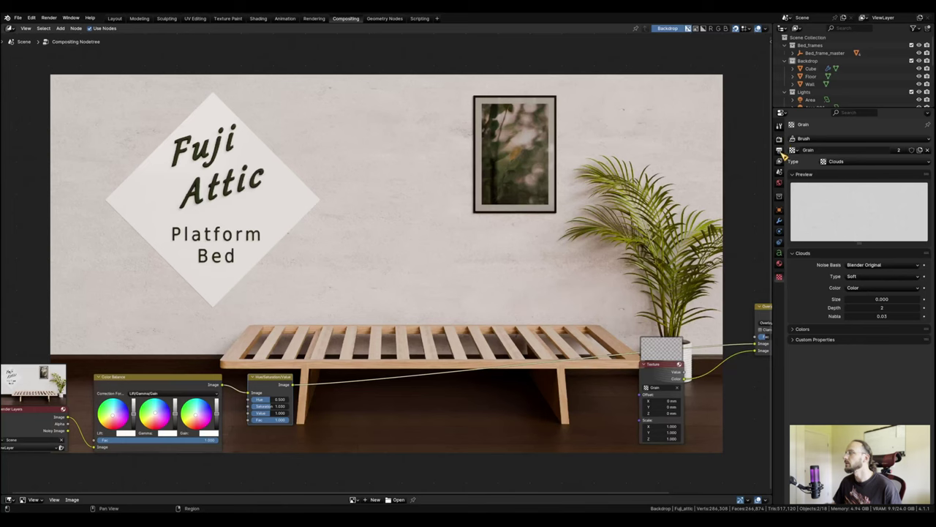
click(780, 150)
double_click(897, 165)
text(200)
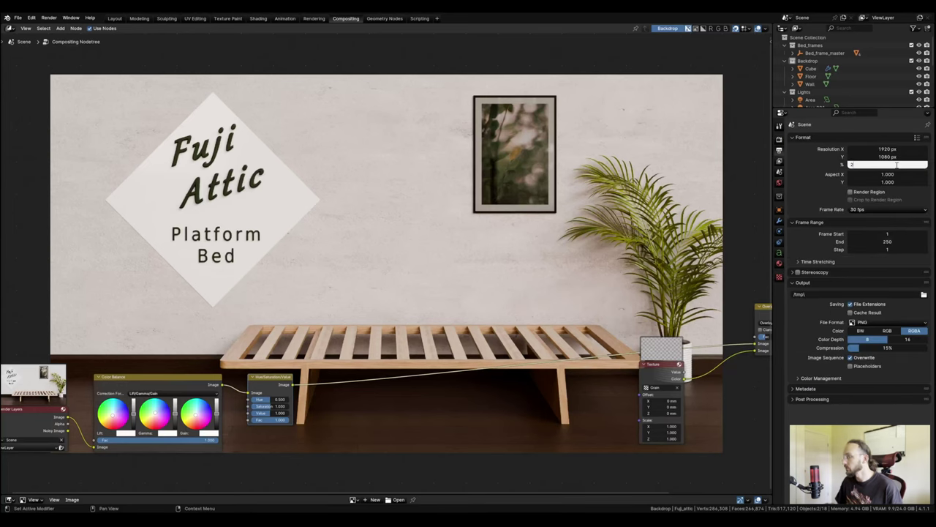
key(Return)
key(F12)
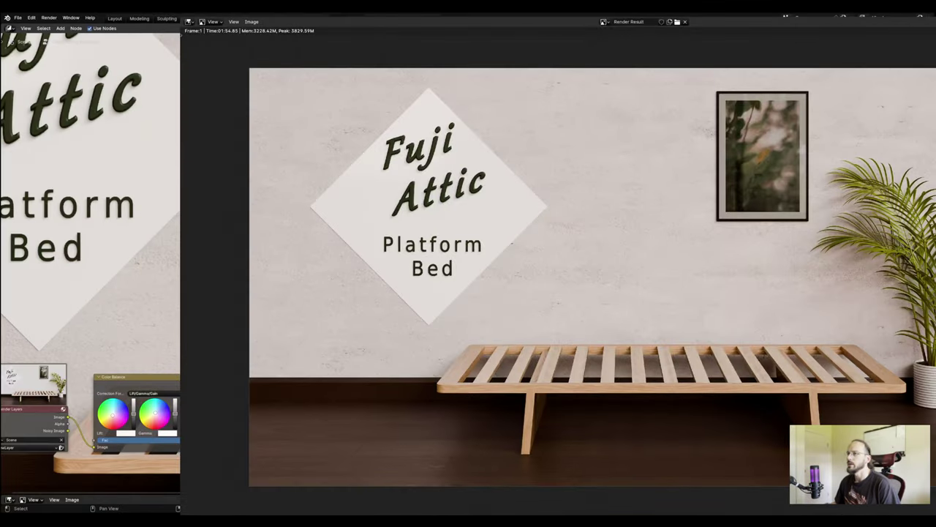
Examine the wood grain, legs and rounded frame corner of the bed up close in the new render.
scroll(731, 351, up, 7)
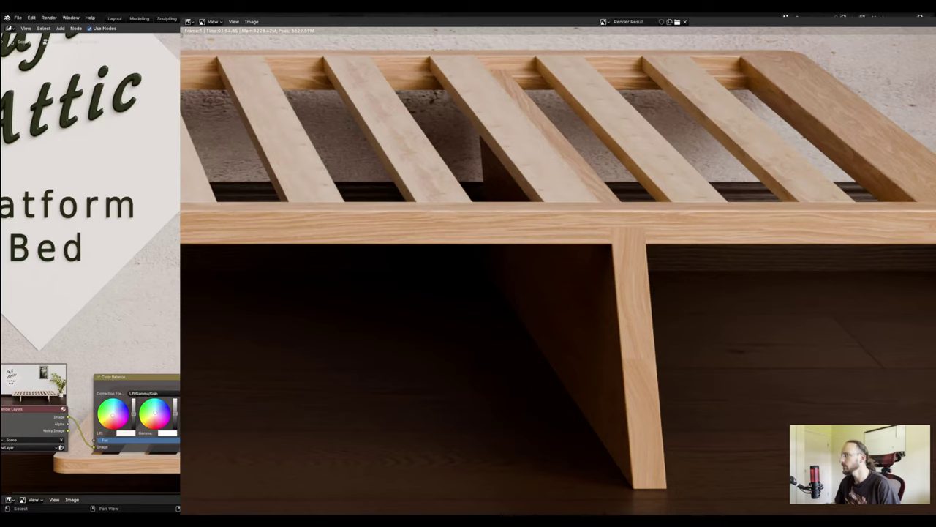
middle_drag(600, 317, 804, 328)
scroll(832, 380, up, 2)
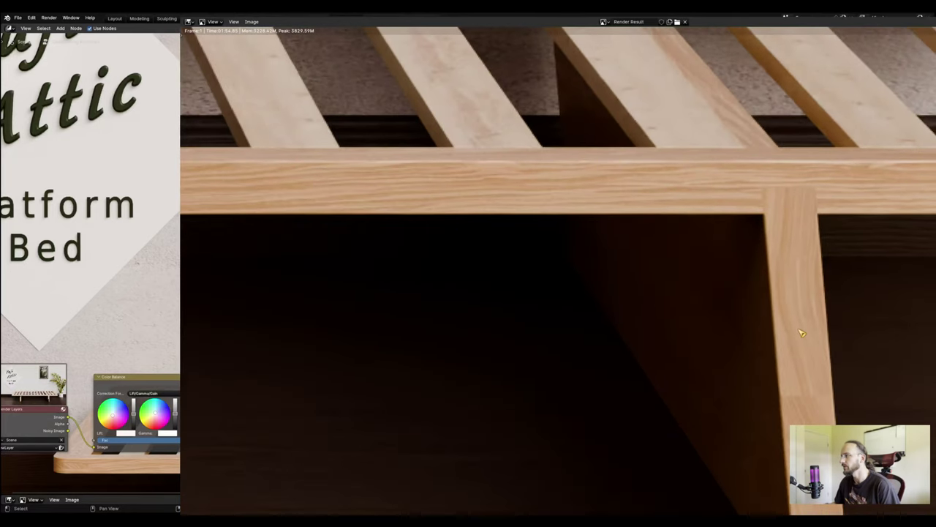
scroll(802, 333, down, 6)
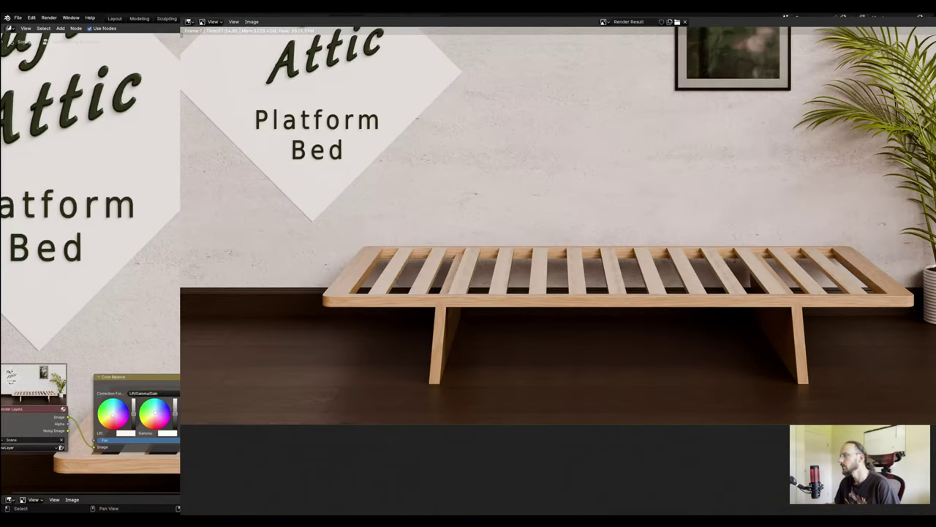
scroll(907, 300, up, 8)
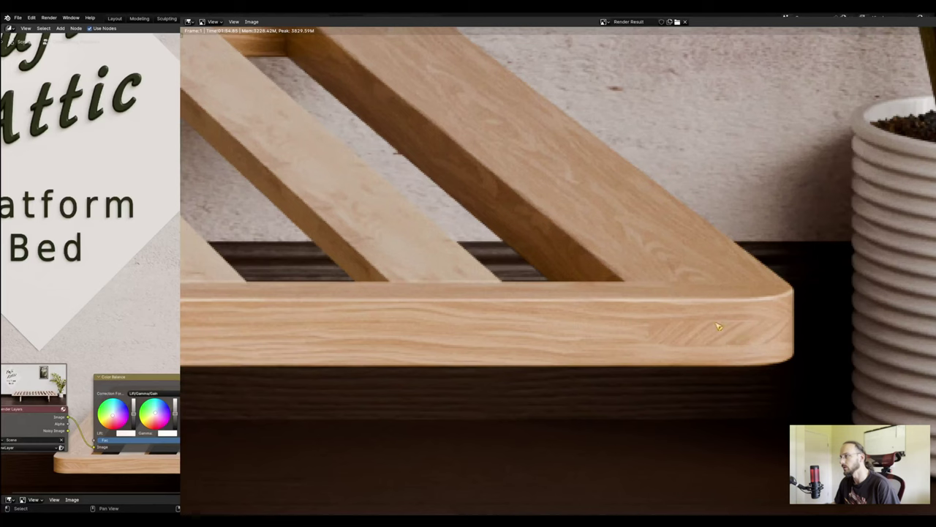
scroll(728, 327, down, 8)
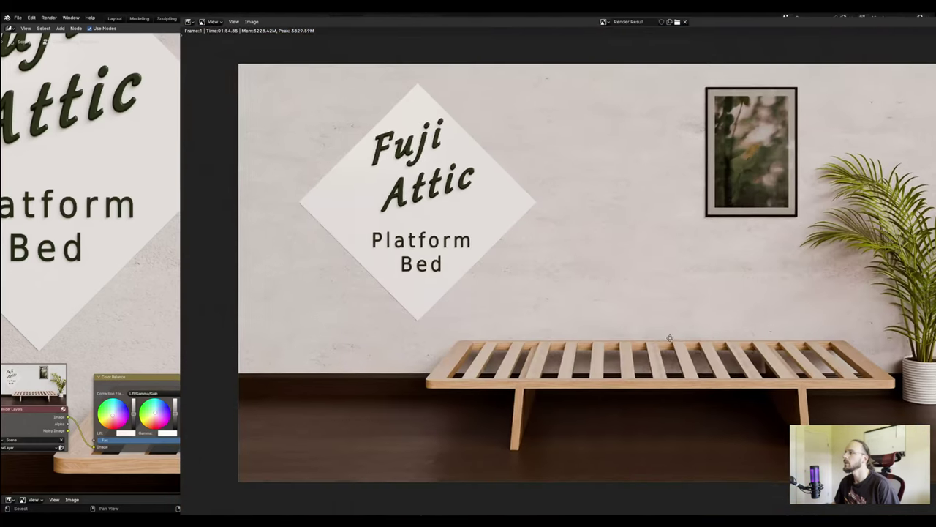